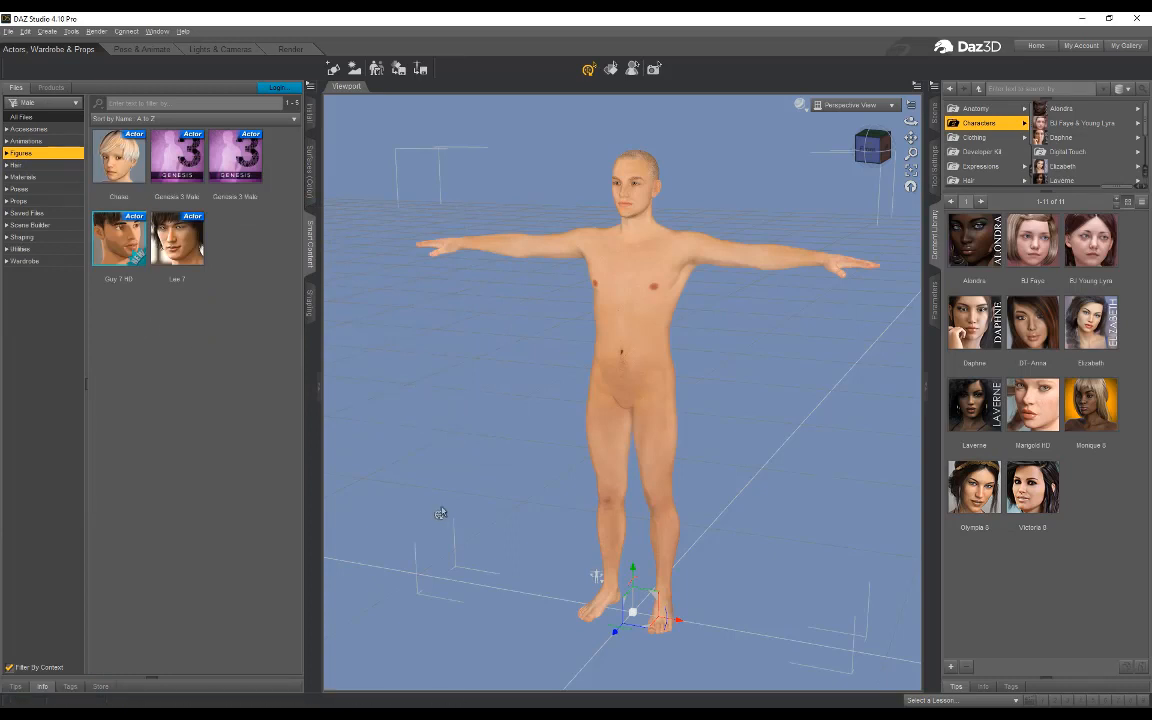
Step: Switch to the Pose & Animate workspace and move the aniMate Lite playhead to the 1 mark on the timeline
{"action": "left_click_drag", "start_coordinate": [910, 121], "coordinate": [864, 175]}
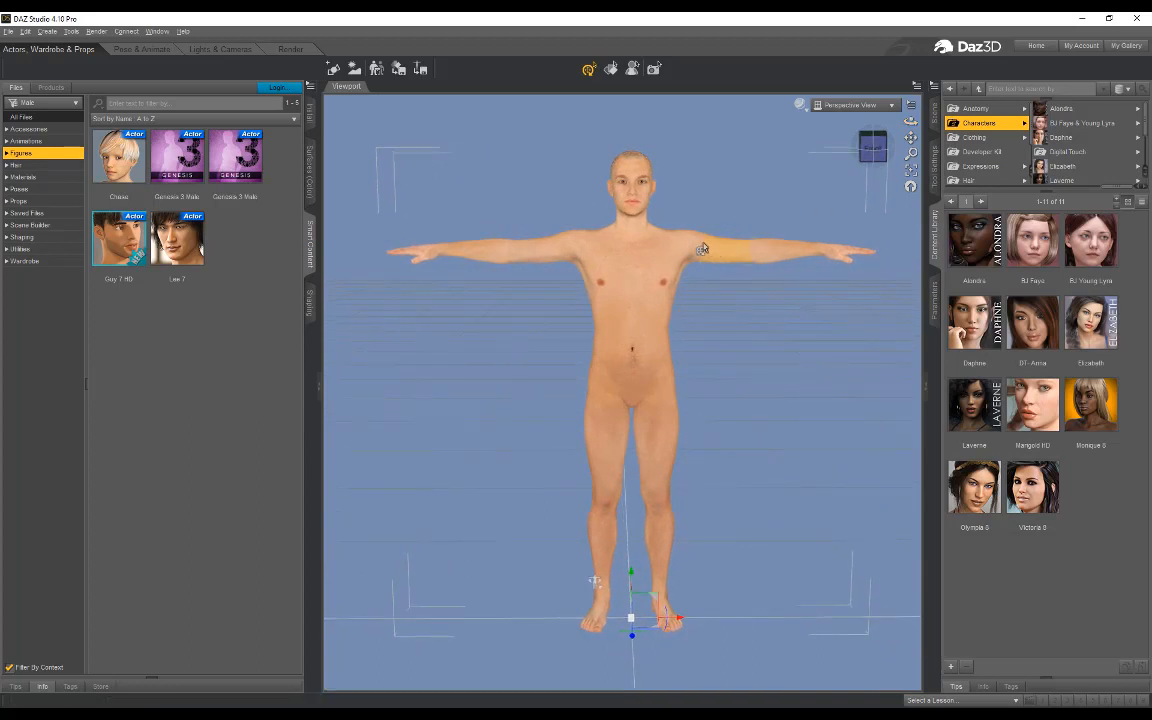
{"action": "left_click", "coordinate": [133, 55]}
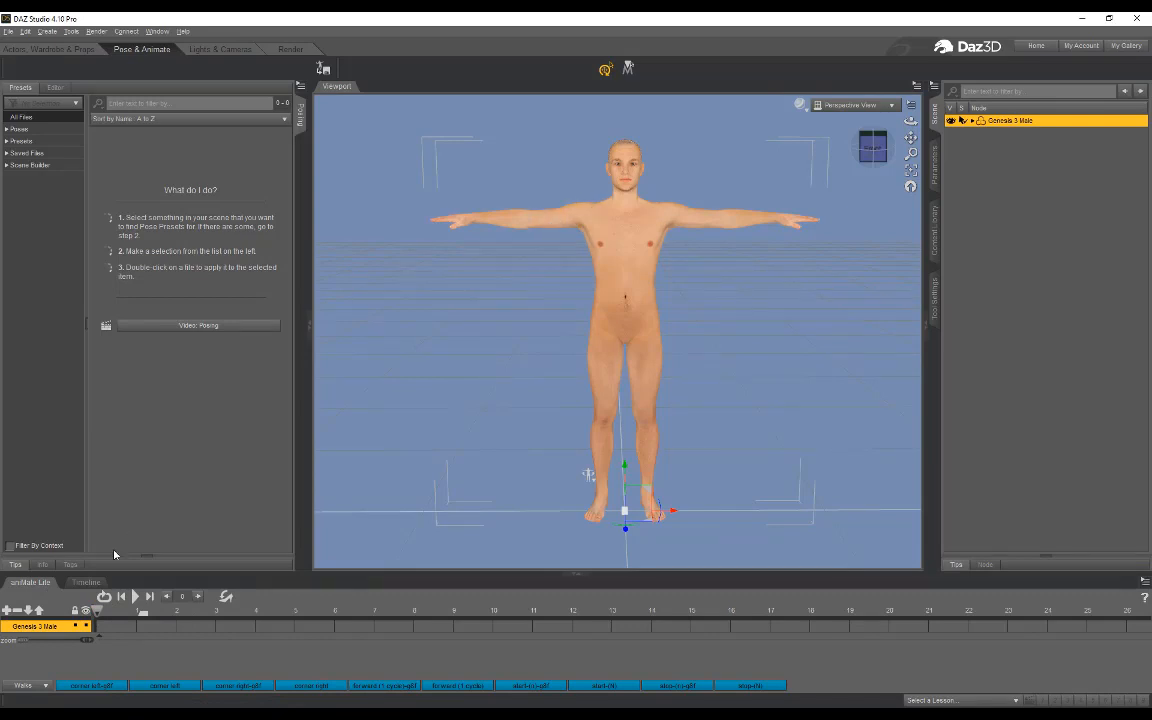
{"action": "left_click_drag", "start_coordinate": [101, 619], "coordinate": [143, 620]}
Step: Lower both arms from the T-pose to the figure's sides by rotating the Left Shoulder Bend and Right Shoulder Bend downward
{"action": "left_click", "coordinate": [688, 228]}
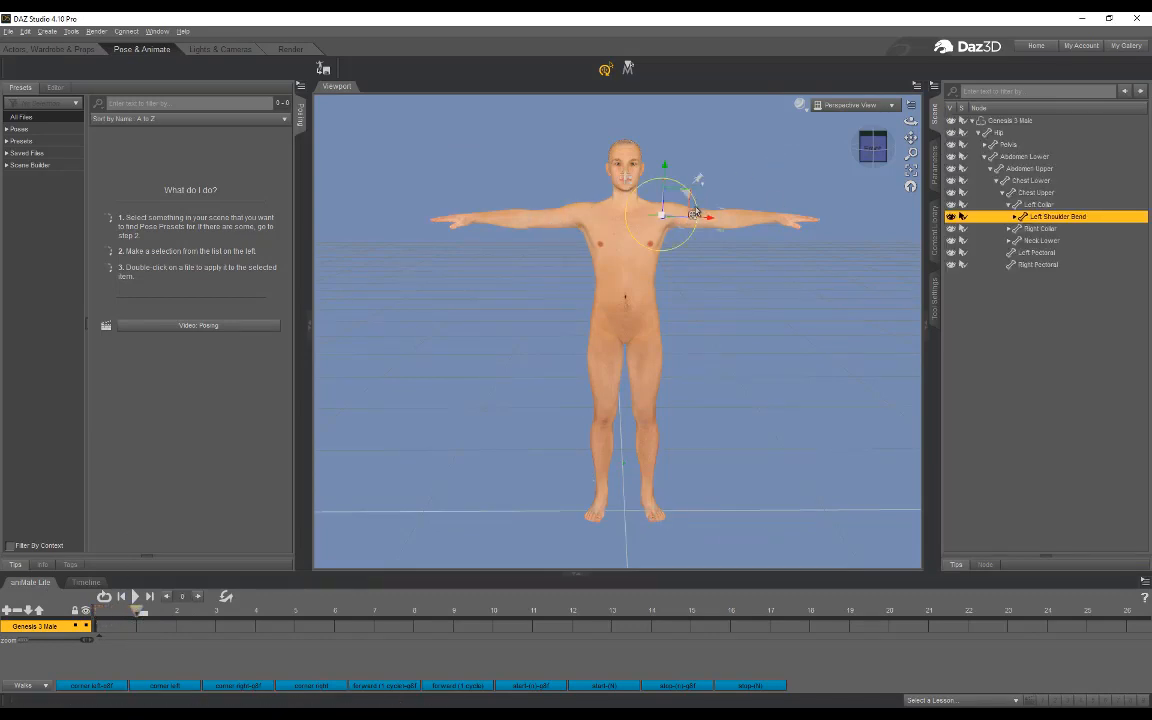
{"action": "left_click", "coordinate": [52, 33]}
{"action": "mouse_move", "coordinate": [71, 31]}
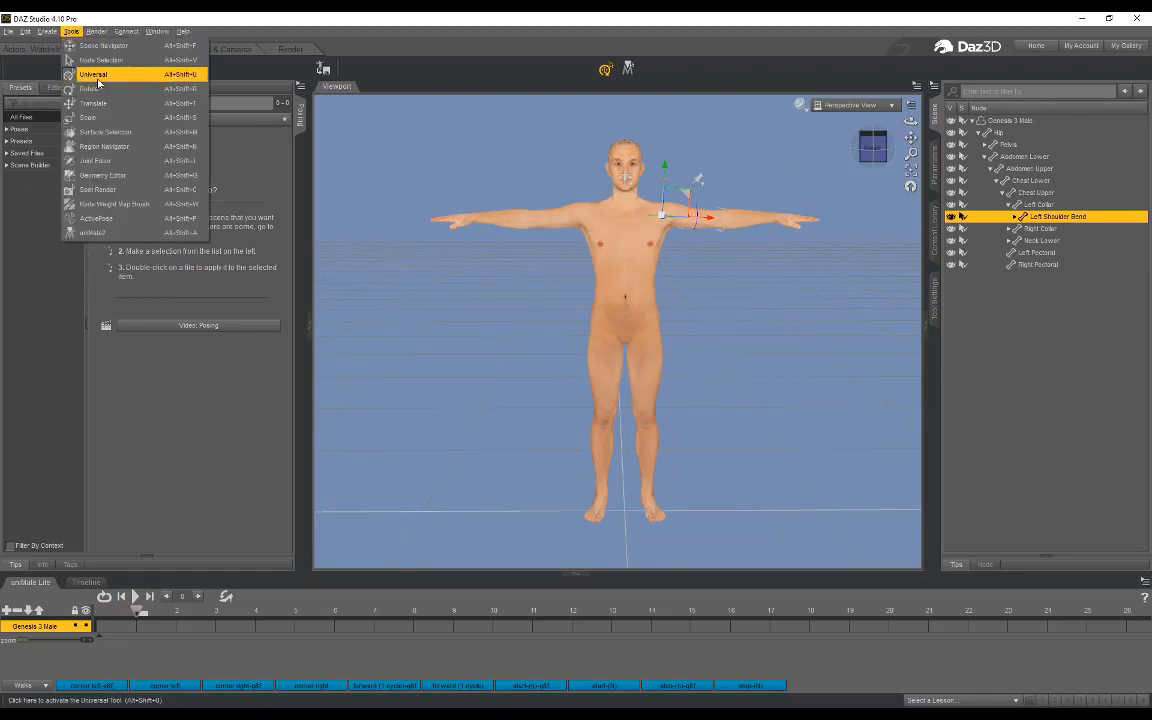
{"action": "left_click", "coordinate": [727, 48]}
{"action": "left_click_drag", "start_coordinate": [700, 216], "coordinate": [696, 236]}
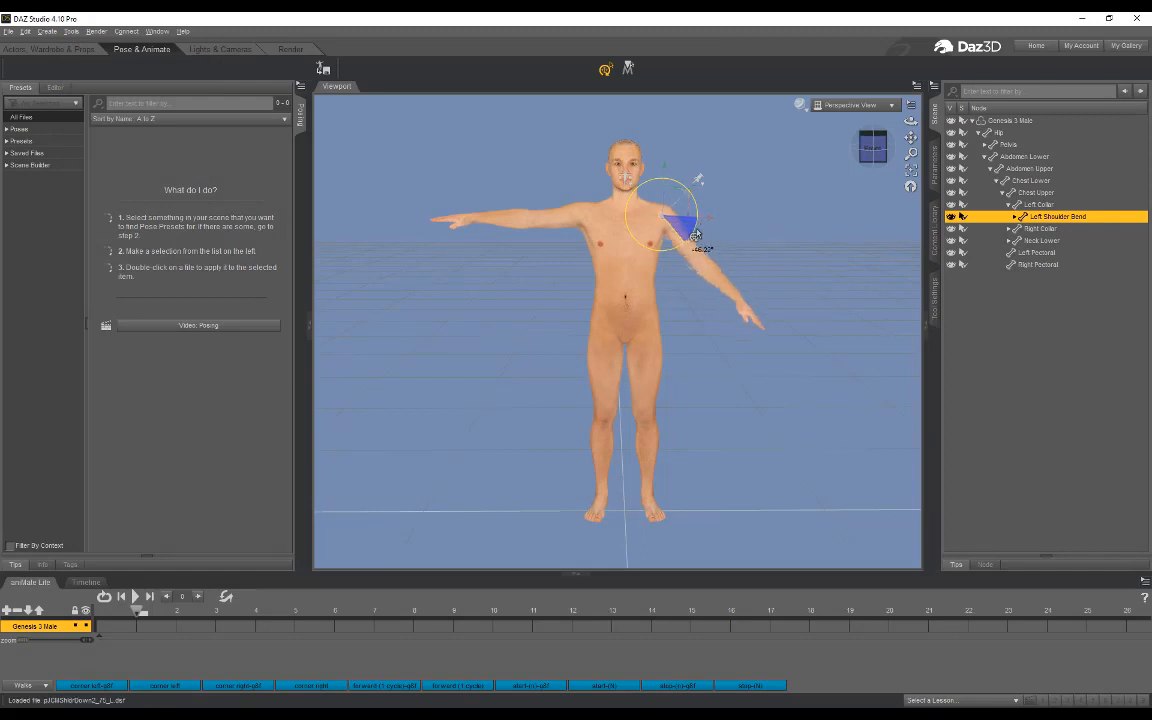
{"action": "left_click", "coordinate": [505, 210]}
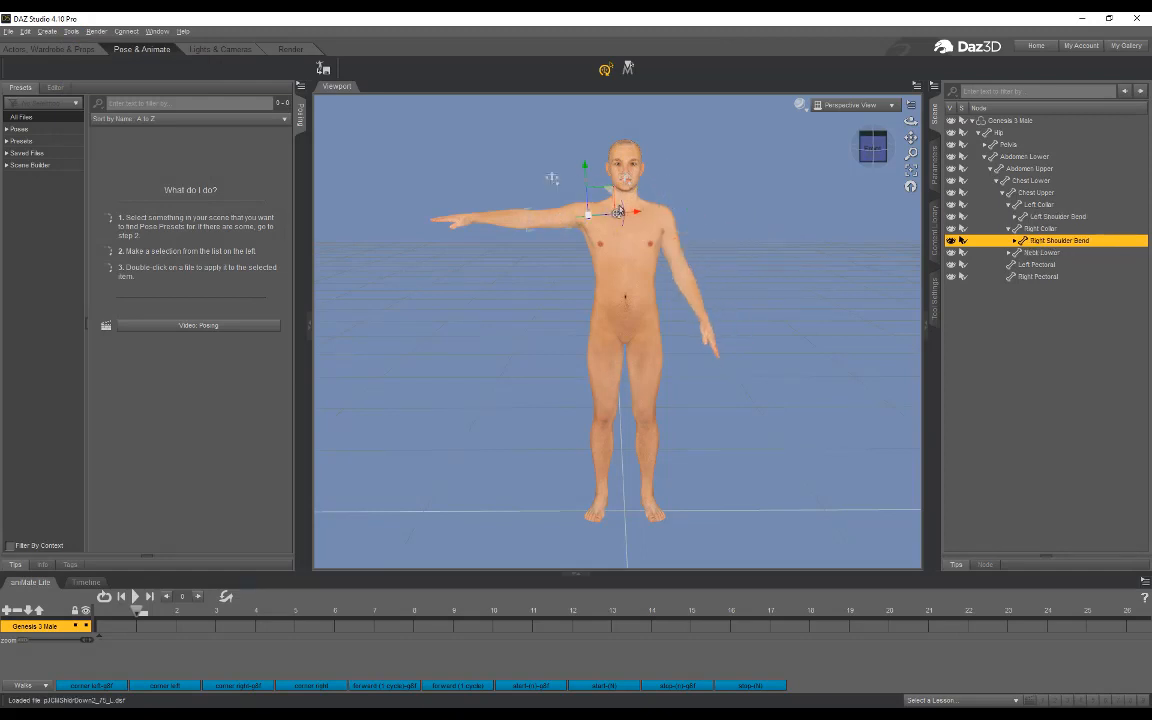
{"action": "left_click_drag", "start_coordinate": [614, 190], "coordinate": [612, 192]}
Step: Curl the right hand's fingers slightly by setting Right Hand Grasp to about 26%
{"action": "scroll", "coordinate": [680, 234], "scroll_direction": "up", "scroll_amount": 4}
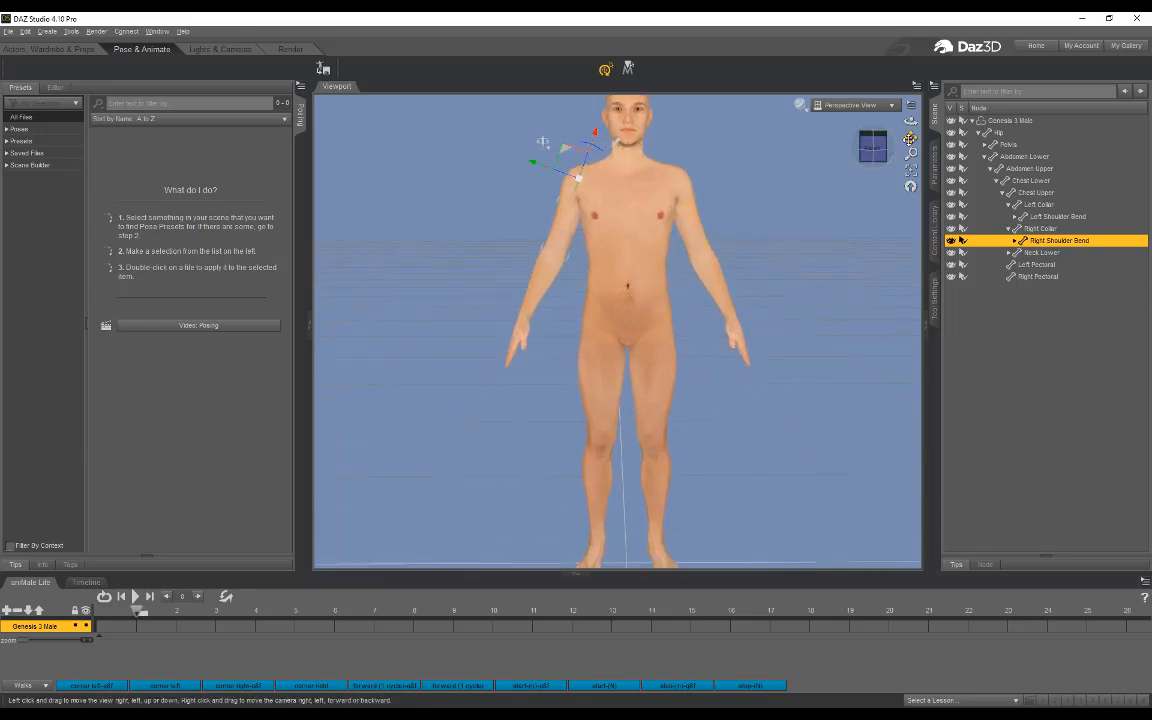
{"action": "left_click_drag", "start_coordinate": [911, 137], "coordinate": [889, 163]}
{"action": "scroll", "coordinate": [634, 303], "scroll_direction": "up", "scroll_amount": 1}
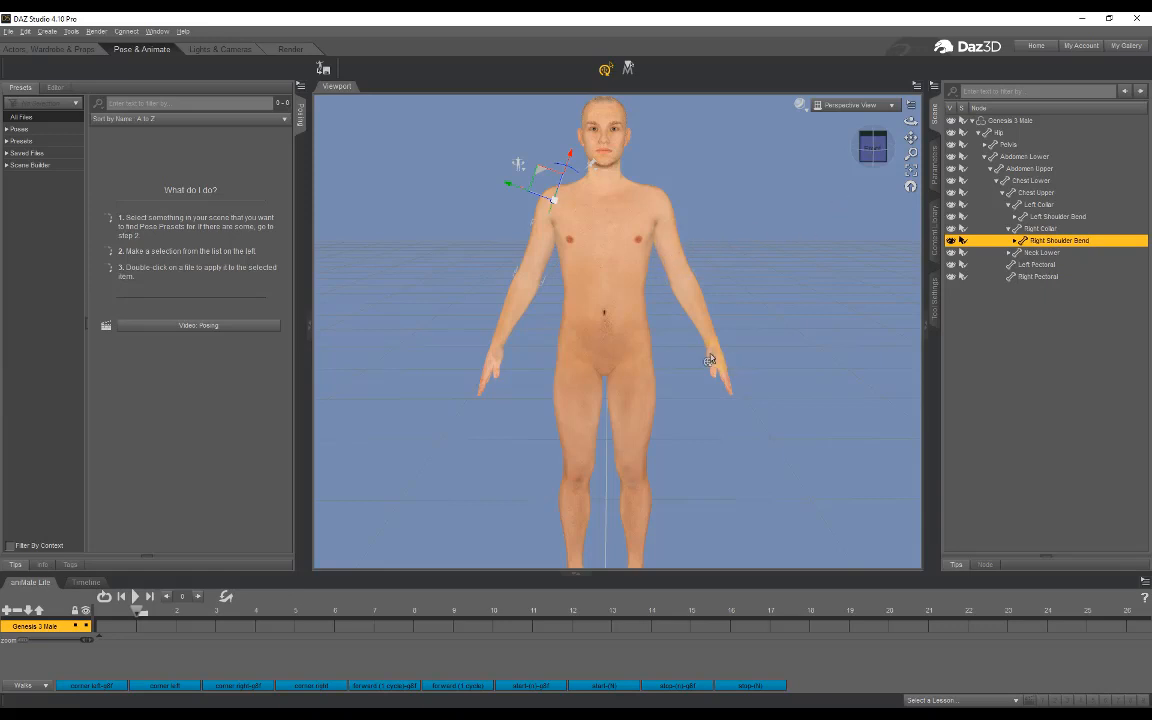
{"action": "left_click", "coordinate": [488, 363]}
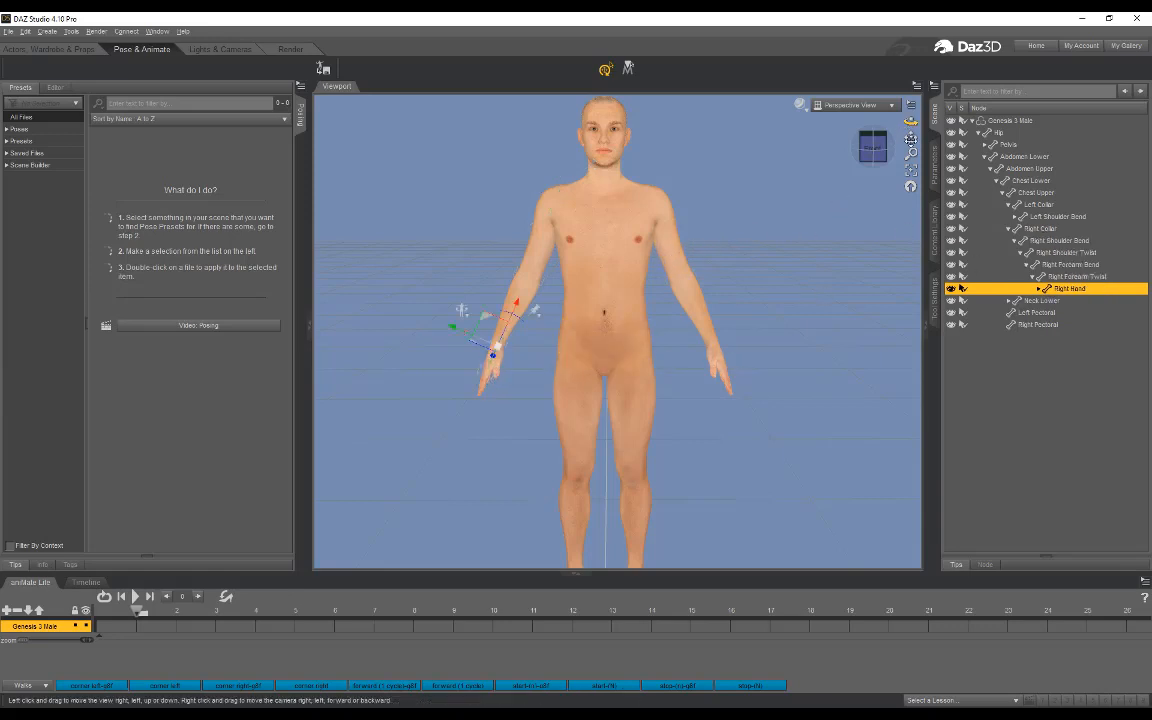
{"action": "left_click", "coordinate": [935, 165]}
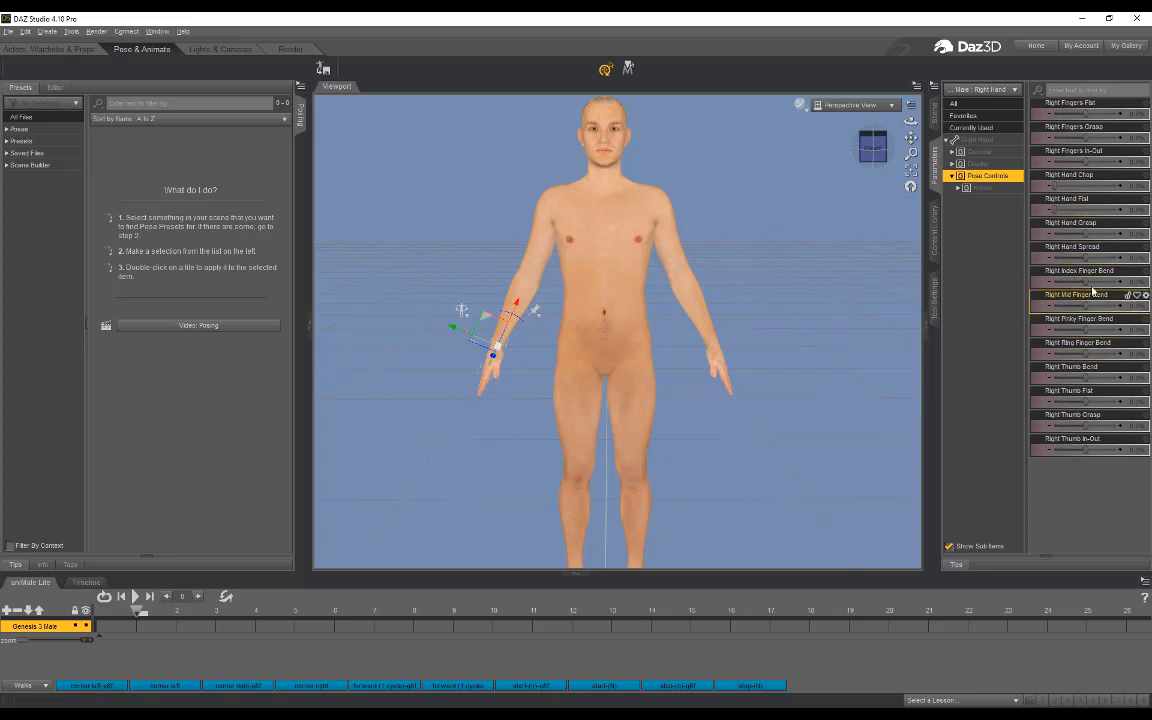
{"action": "left_click", "coordinate": [1093, 233]}
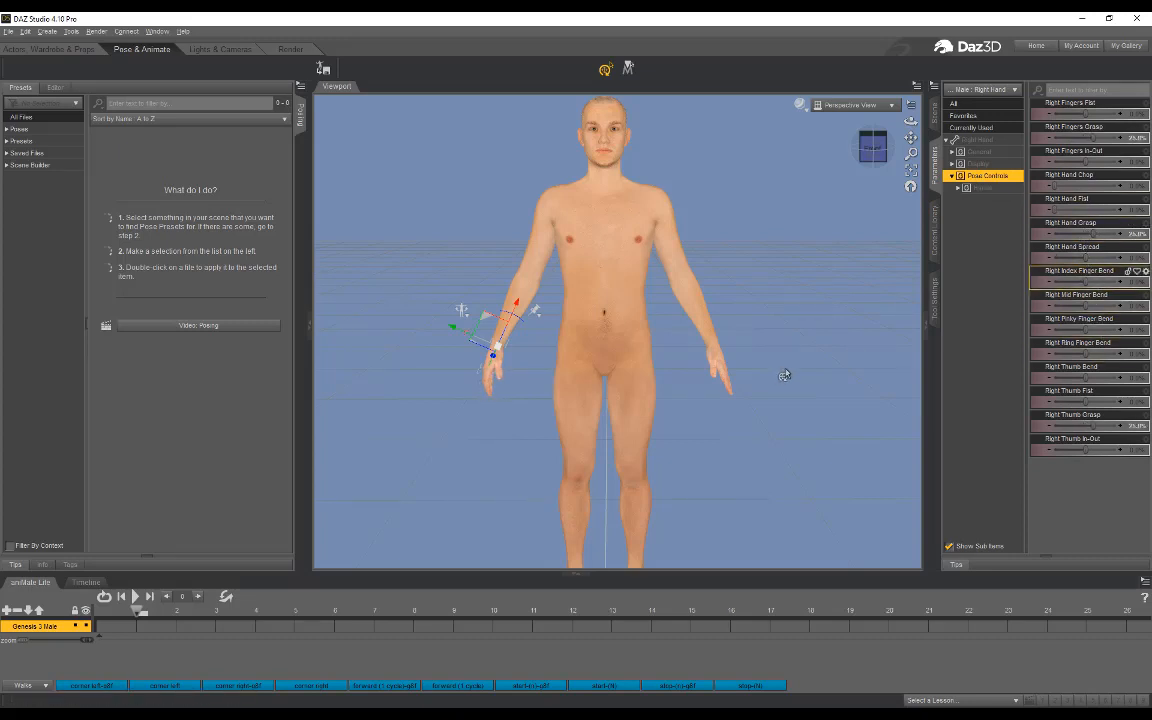
Step: Curl the left hand's fingers slightly by setting Left Hand Grasp to about 22.7%
{"action": "left_click", "coordinate": [720, 358]}
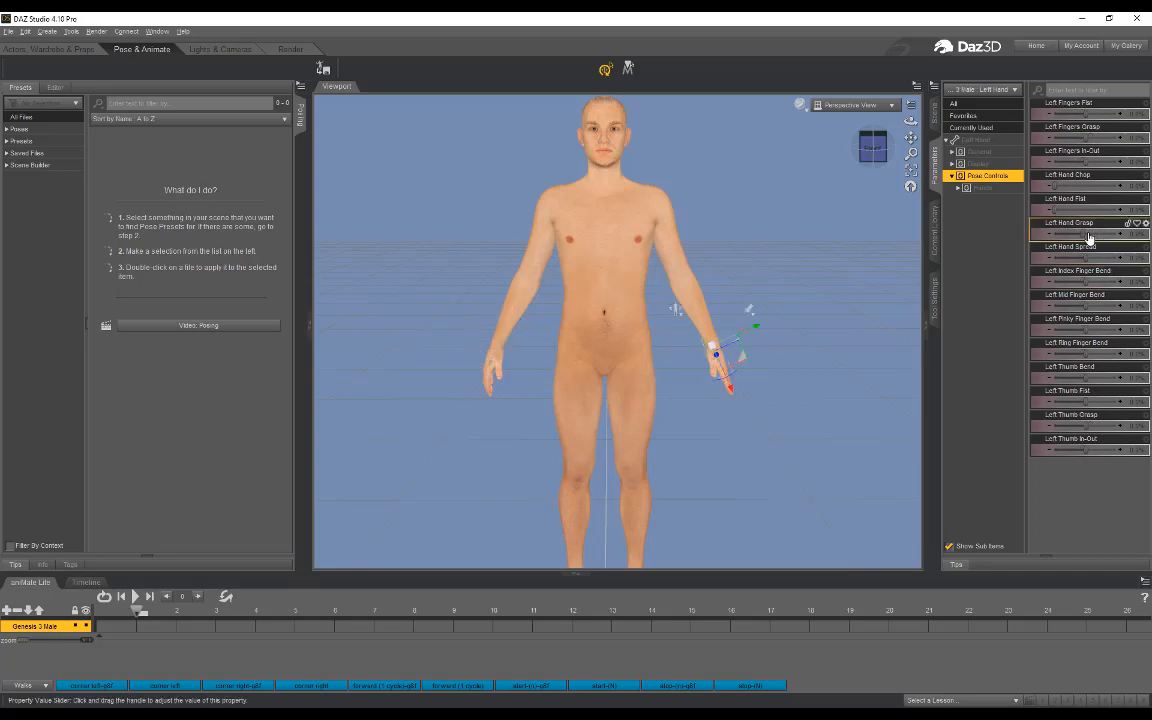
{"action": "left_click_drag", "start_coordinate": [1082, 232], "coordinate": [1087, 233]}
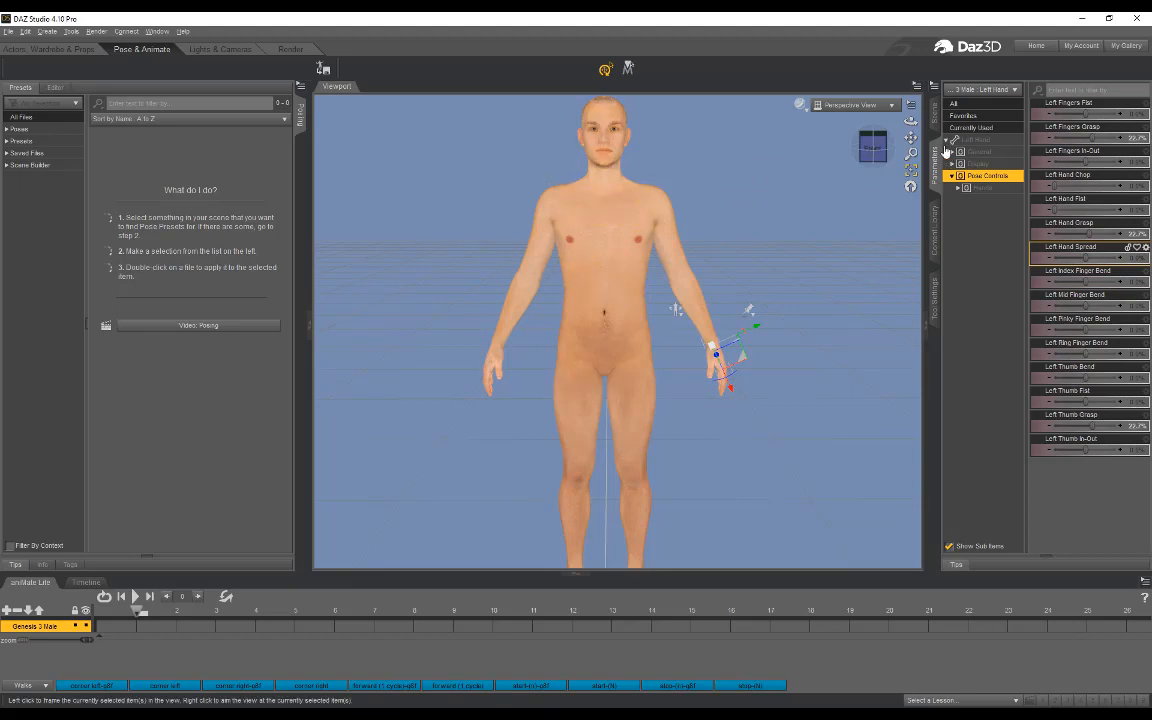
{"action": "left_click_drag", "start_coordinate": [911, 121], "coordinate": [800, 114]}
{"action": "left_click_drag", "start_coordinate": [550, 318], "coordinate": [675, 308]}
{"action": "mouse_move", "coordinate": [911, 121]}
{"action": "left_mouse_down"}
{"action": "mouse_move", "coordinate": [815, 122]}
{"action": "mouse_move", "coordinate": [910, 121]}
{"action": "left_mouse_up"}
Step: Expand the whole Genesis 3 Male hierarchy in the scene and select every node from the figure down to Right Pectoral
{"action": "left_click", "coordinate": [933, 116]}
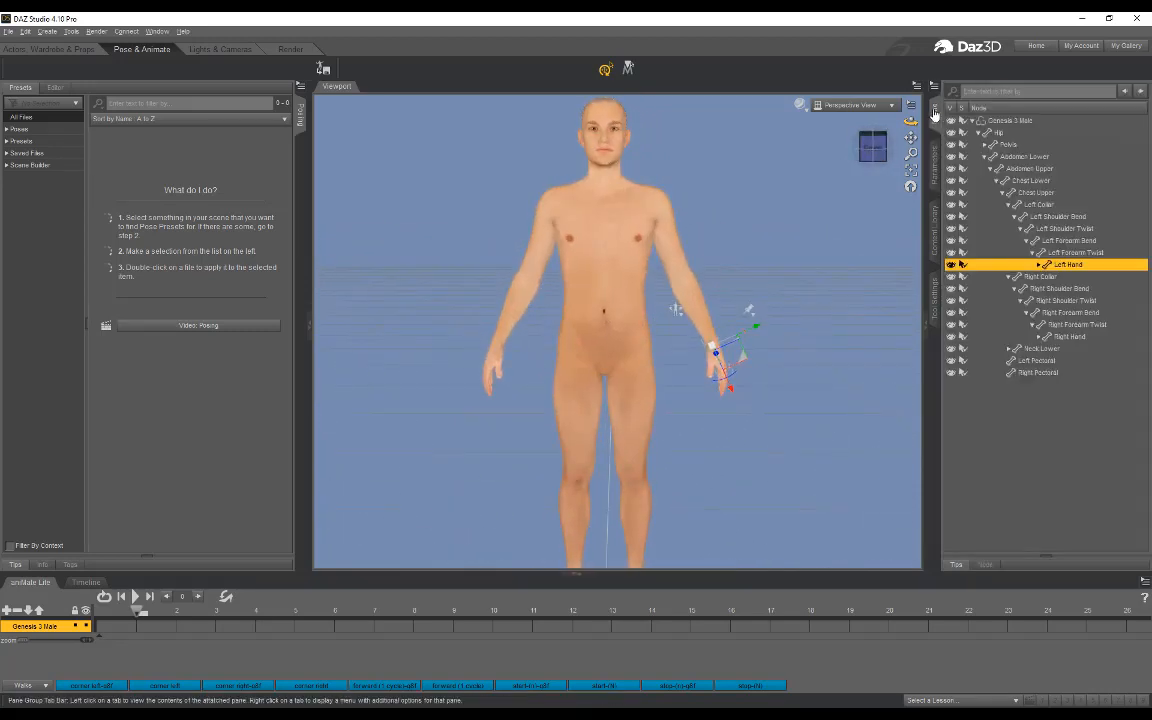
{"action": "left_click", "coordinate": [1017, 121]}
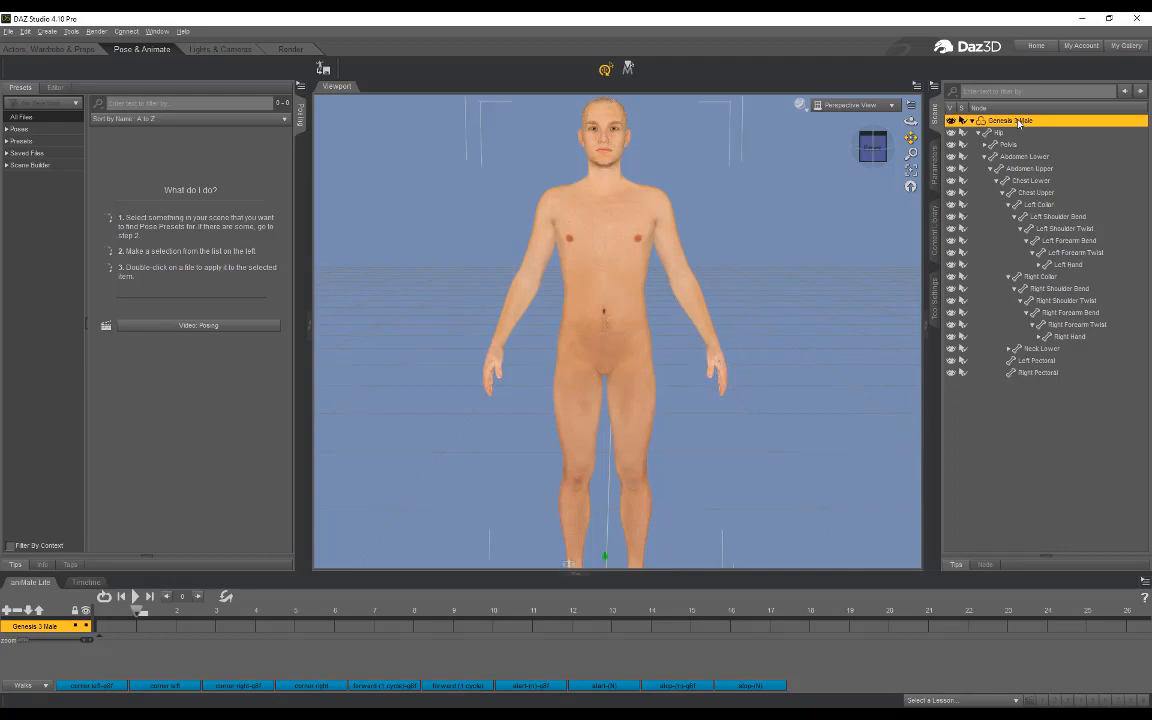
{"action": "right_click", "coordinate": [1019, 122]}
{"action": "mouse_move", "coordinate": [1040, 178]}
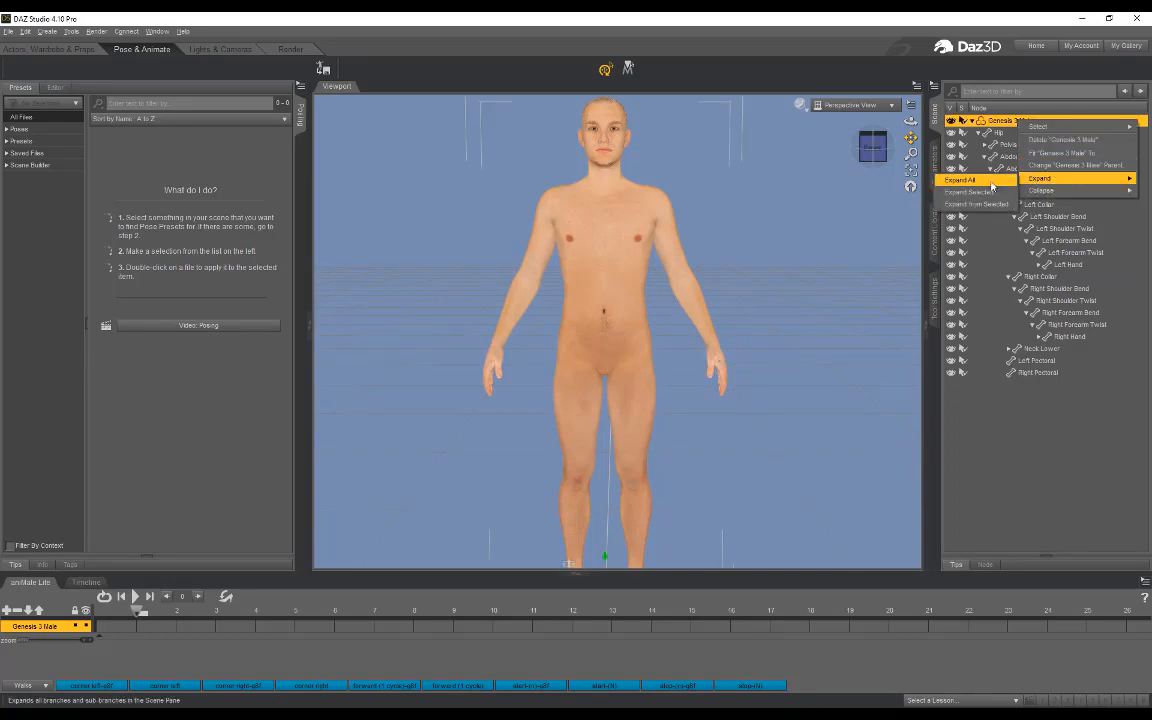
{"action": "left_click", "coordinate": [991, 183]}
{"action": "scroll", "coordinate": [1019, 318], "scroll_direction": "down", "scroll_amount": 3}
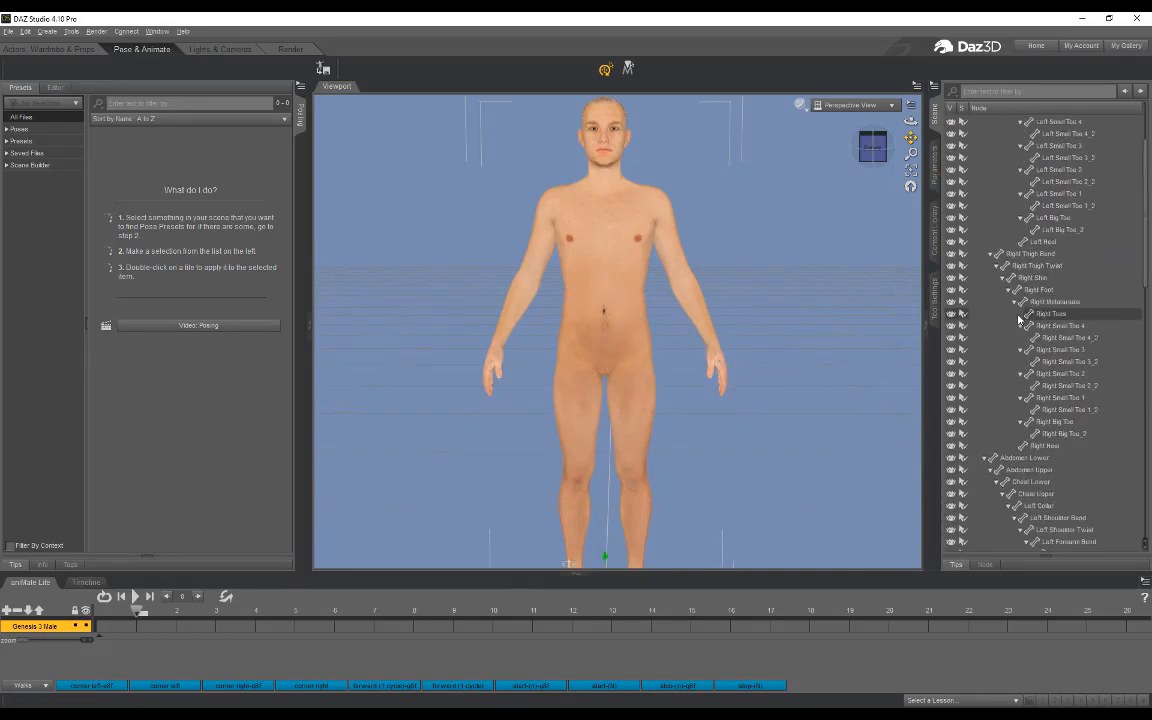
{"action": "scroll", "coordinate": [1019, 318], "scroll_direction": "down", "scroll_amount": 15}
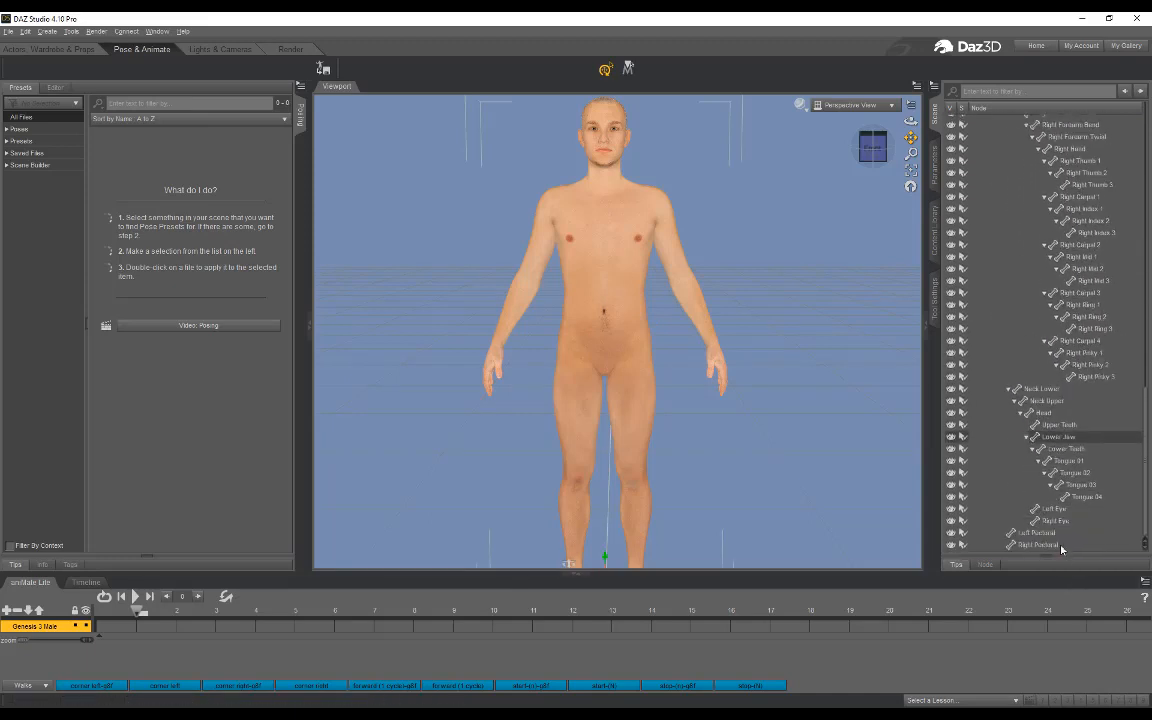
{"action": "left_click", "coordinate": [1062, 548], "text": "shift"}
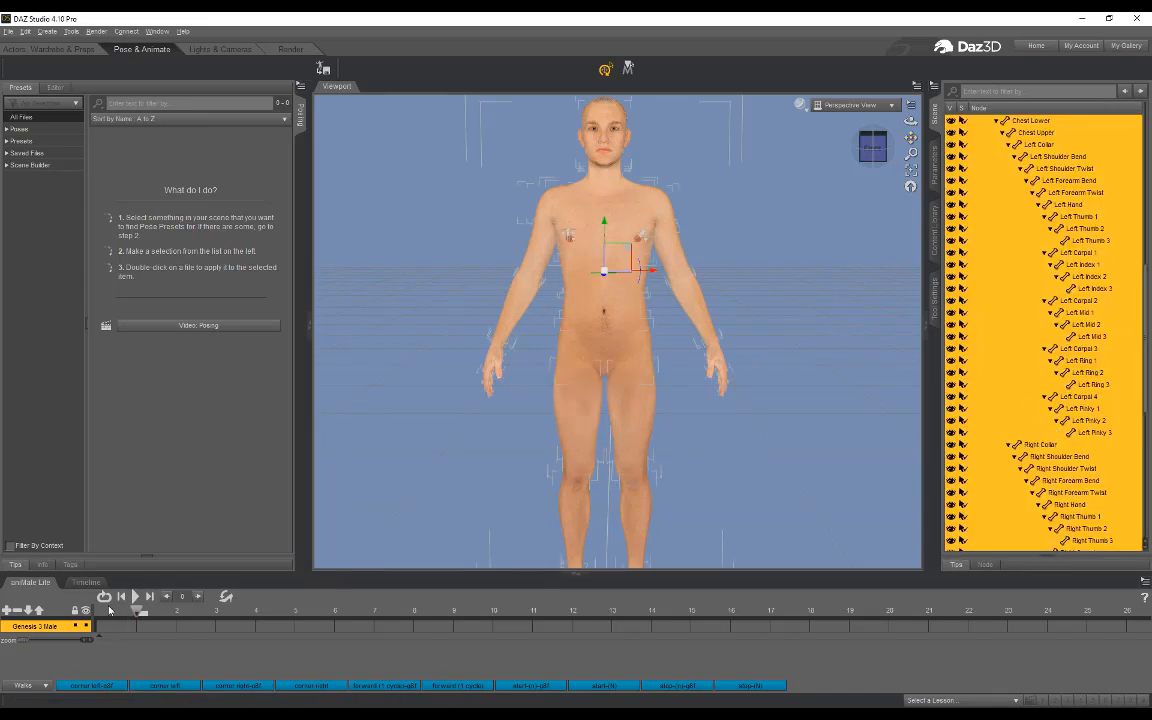
Step: Set up an export of the lowered-arm figure as a Wavefront Object (*.obj) named maletut in the tutorial folder's obj subfolder
{"action": "mouse_move", "coordinate": [137, 613]}
{"action": "left_mouse_down"}
{"action": "mouse_move", "coordinate": [89, 612]}
{"action": "mouse_move", "coordinate": [137, 612]}
{"action": "left_mouse_up"}
{"action": "scroll", "coordinate": [728, 240], "scroll_direction": "down", "scroll_amount": 2}
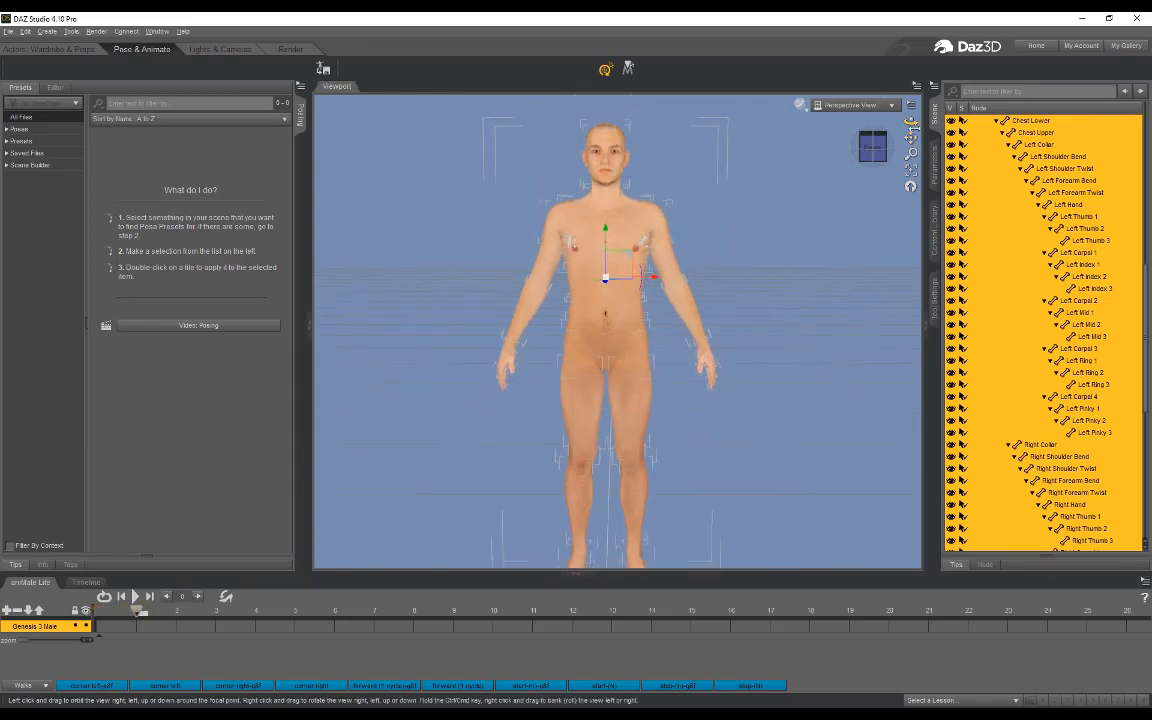
{"action": "left_click_drag", "start_coordinate": [910, 121], "coordinate": [864, 121]}
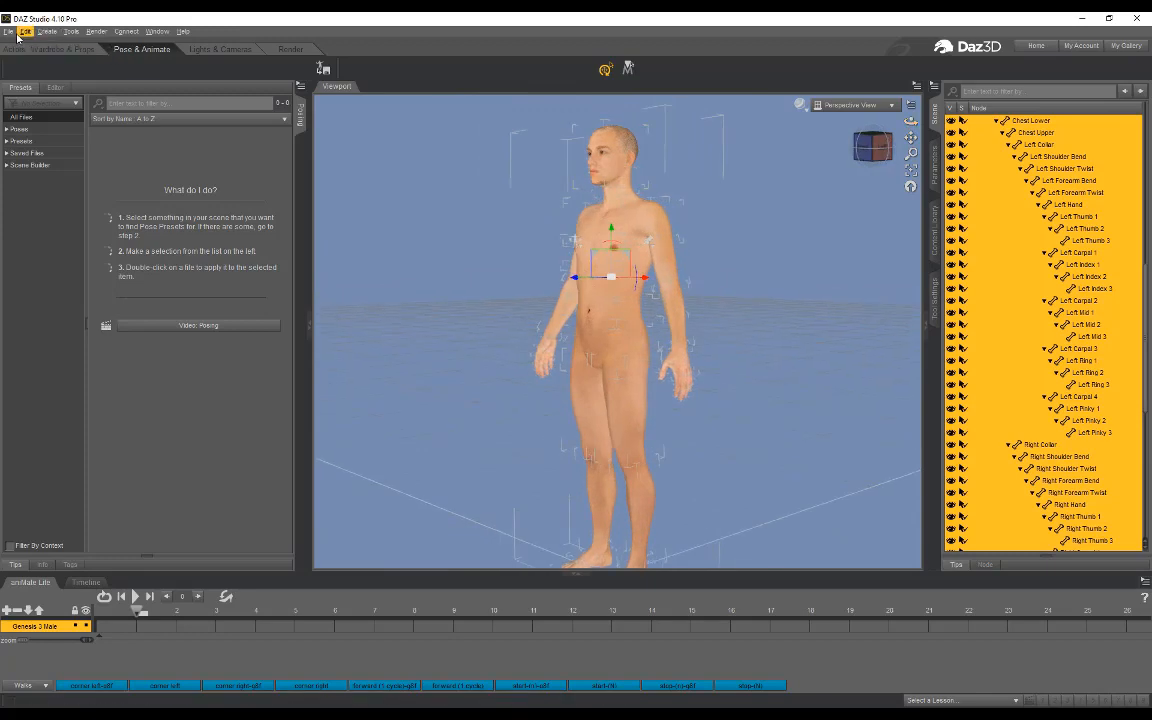
{"action": "left_click", "coordinate": [8, 35]}
{"action": "left_click", "coordinate": [40, 172]}
{"action": "left_click", "coordinate": [359, 136]}
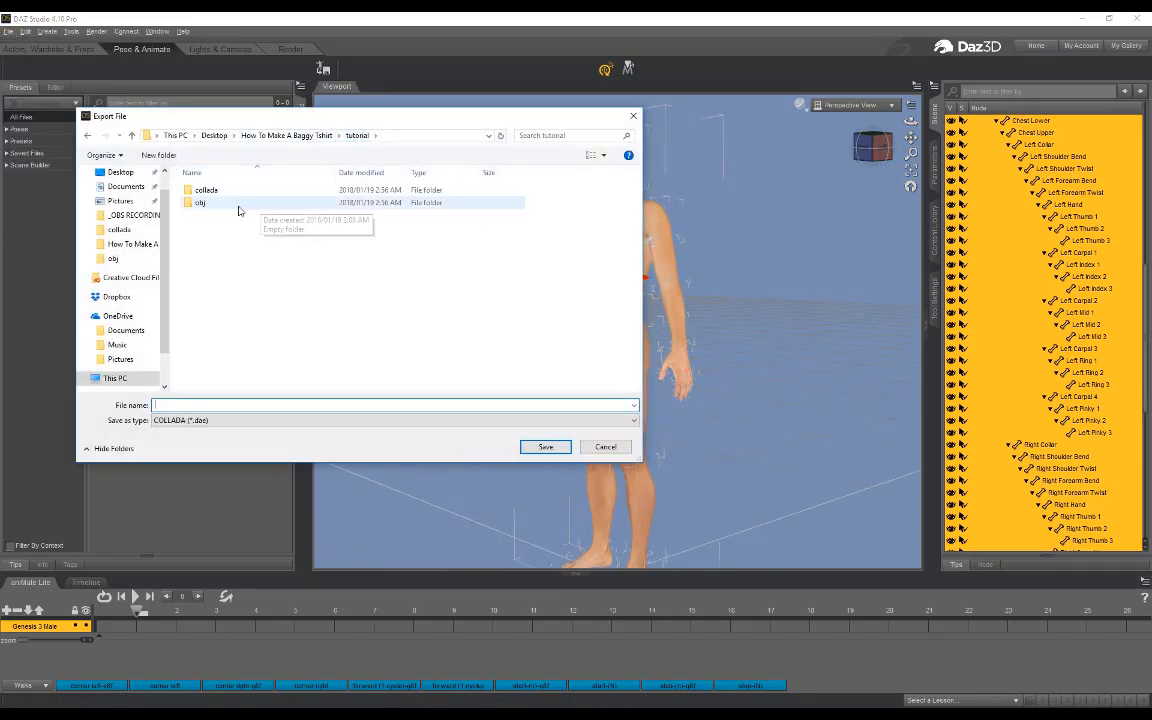
{"action": "double_click", "coordinate": [236, 205]}
{"action": "left_click_drag", "start_coordinate": [478, 127], "coordinate": [406, 151]}
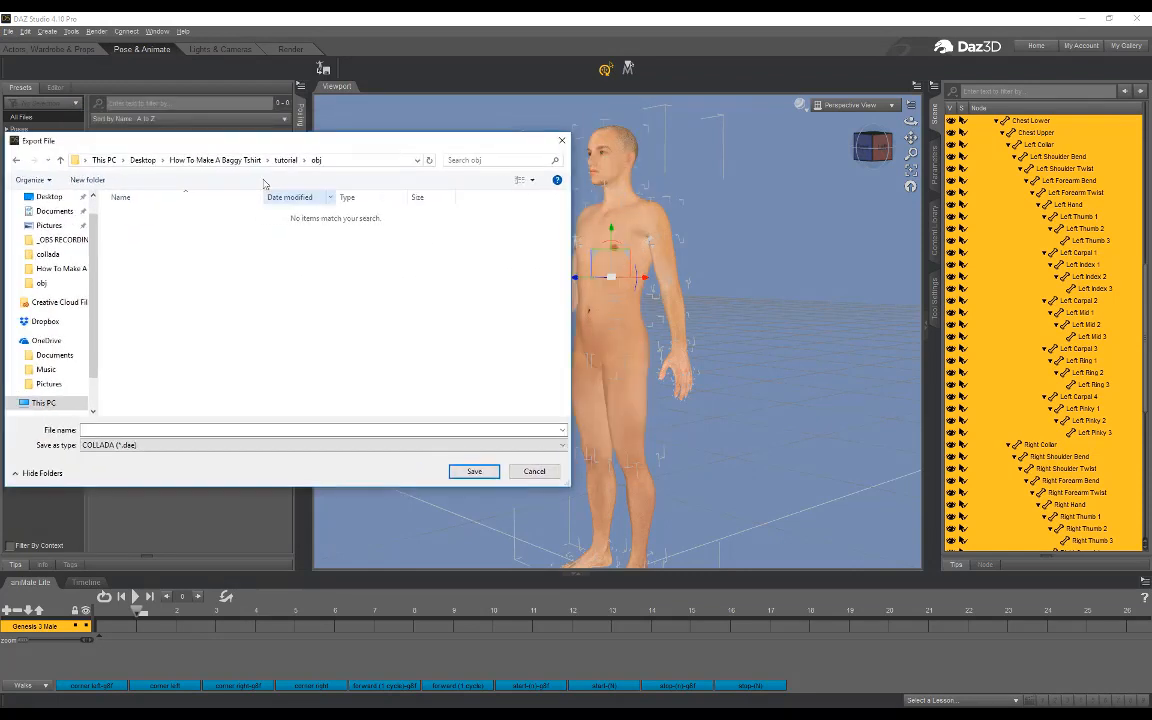
{"action": "left_click", "coordinate": [139, 451]}
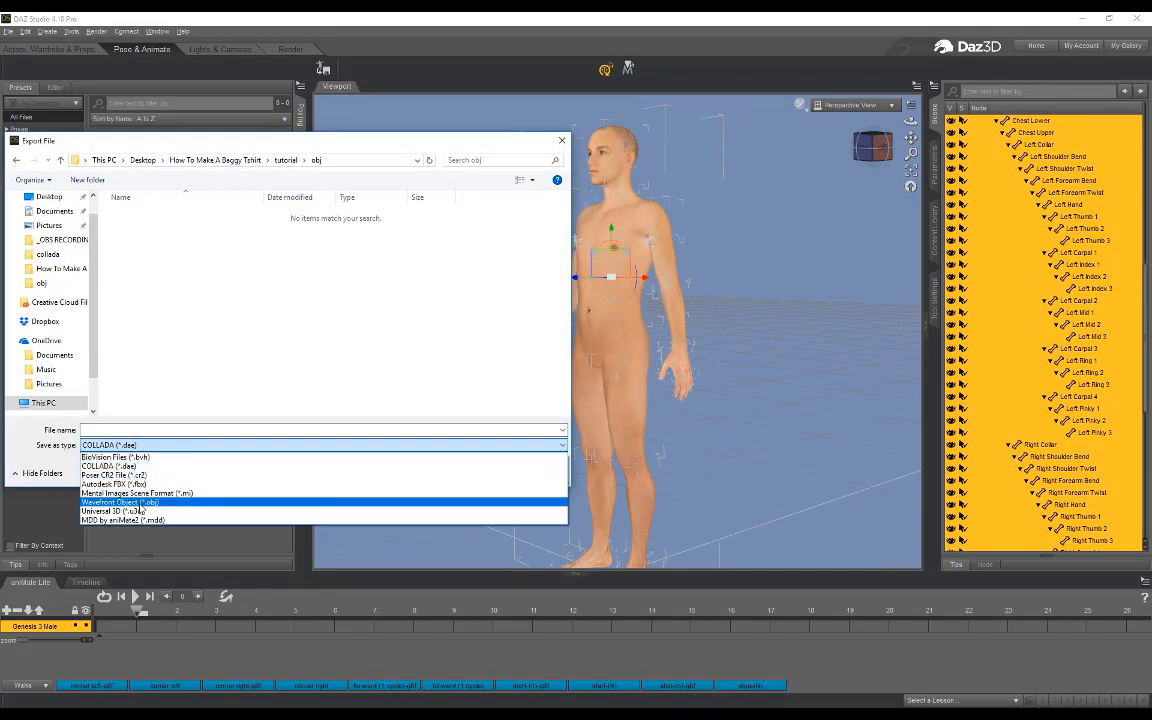
{"action": "left_click", "coordinate": [120, 472]}
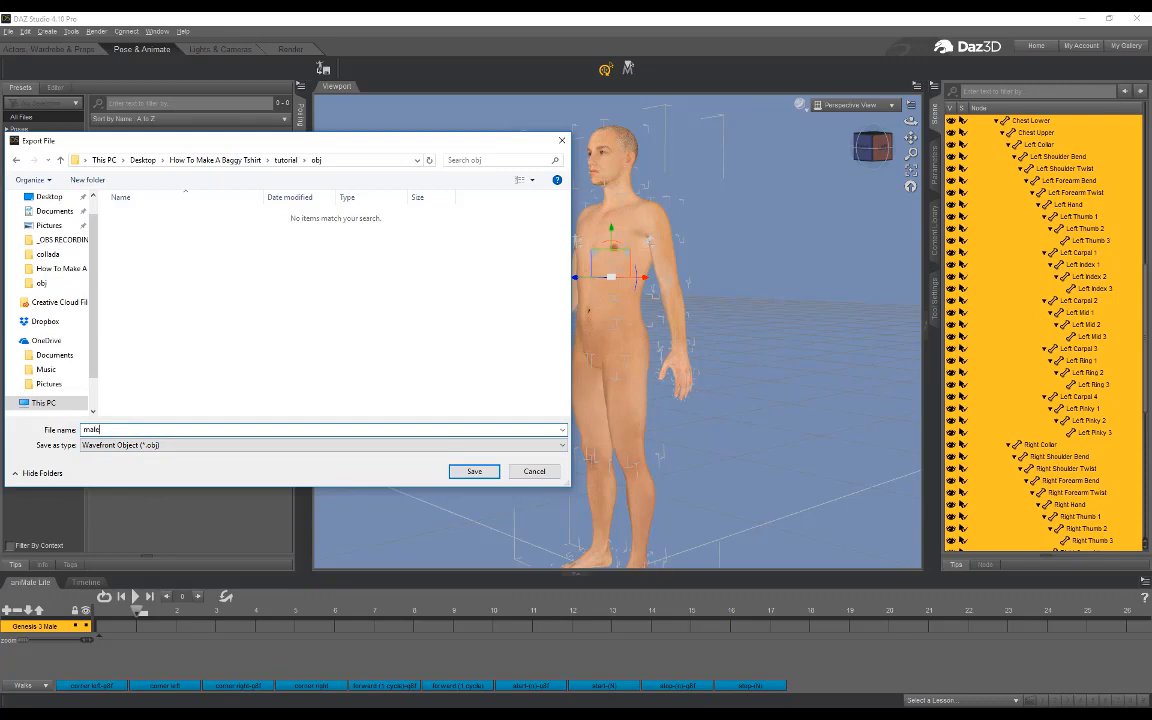
Step: Save the maletut OBJ export and accept its OBJ Export Options
{"action": "left_click", "coordinate": [472, 471]}
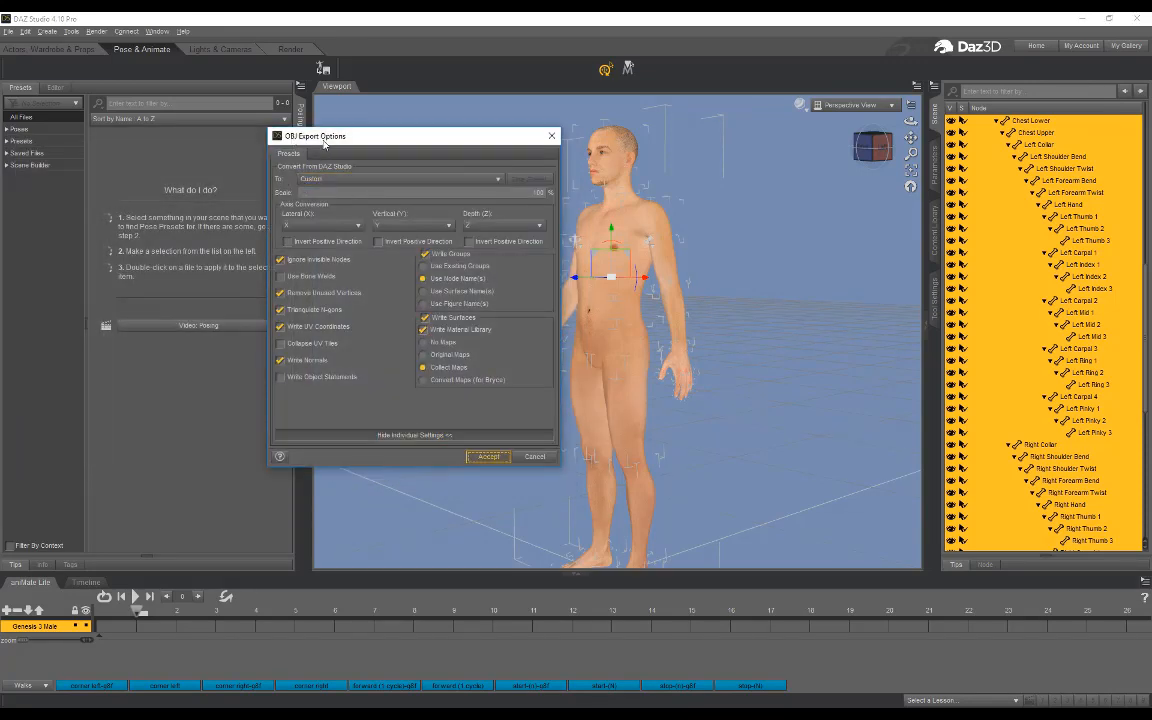
{"action": "left_click_drag", "start_coordinate": [324, 143], "coordinate": [362, 161]}
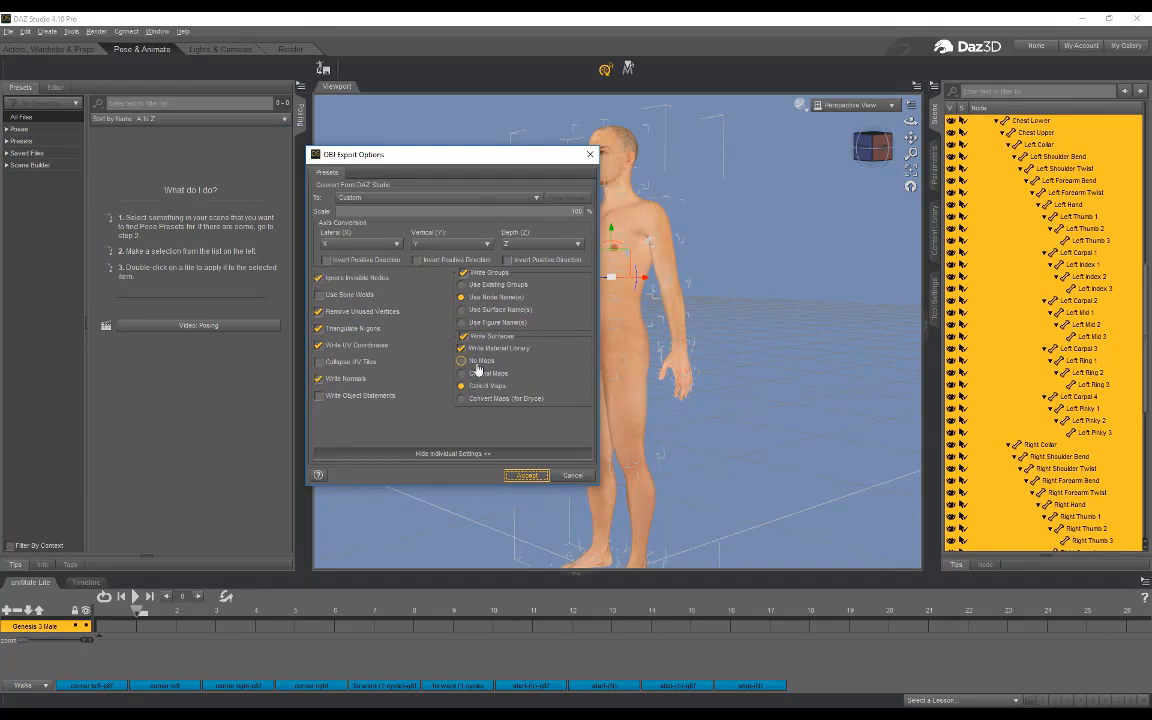
{"action": "left_click", "coordinate": [527, 475]}
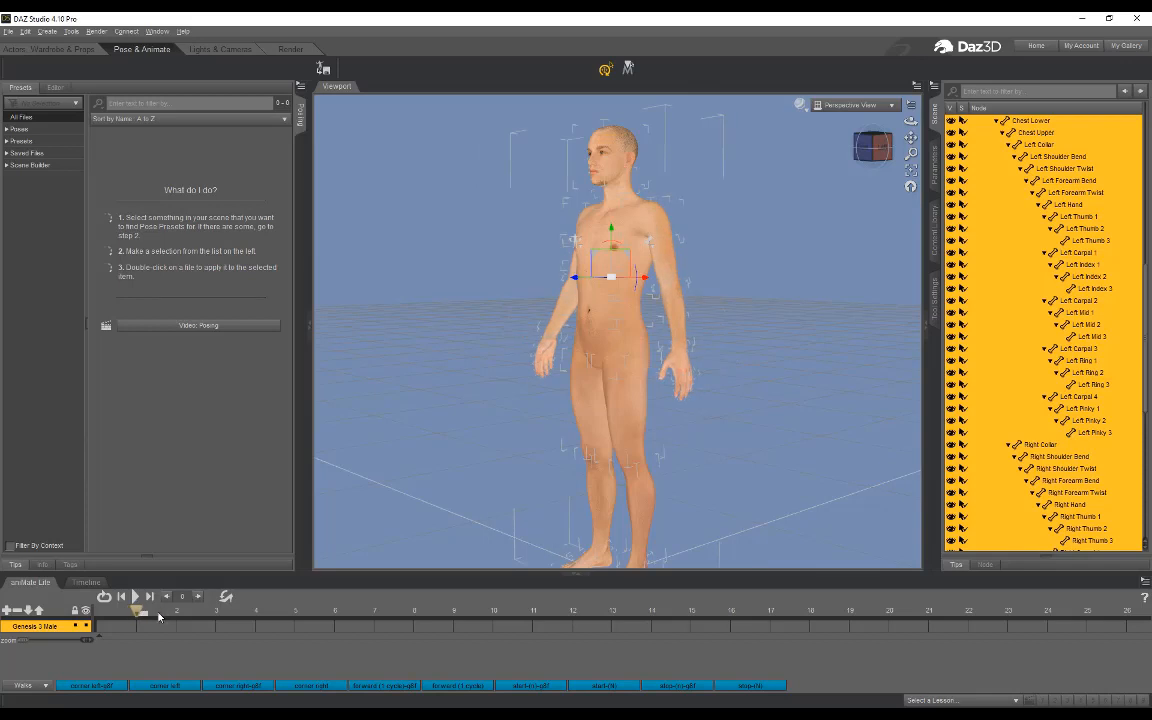
Step: Return the playhead to the start of the timeline for the T-pose and start an export into the tutorial folder's collada subfolder
{"action": "left_click_drag", "start_coordinate": [158, 614], "coordinate": [88, 615]}
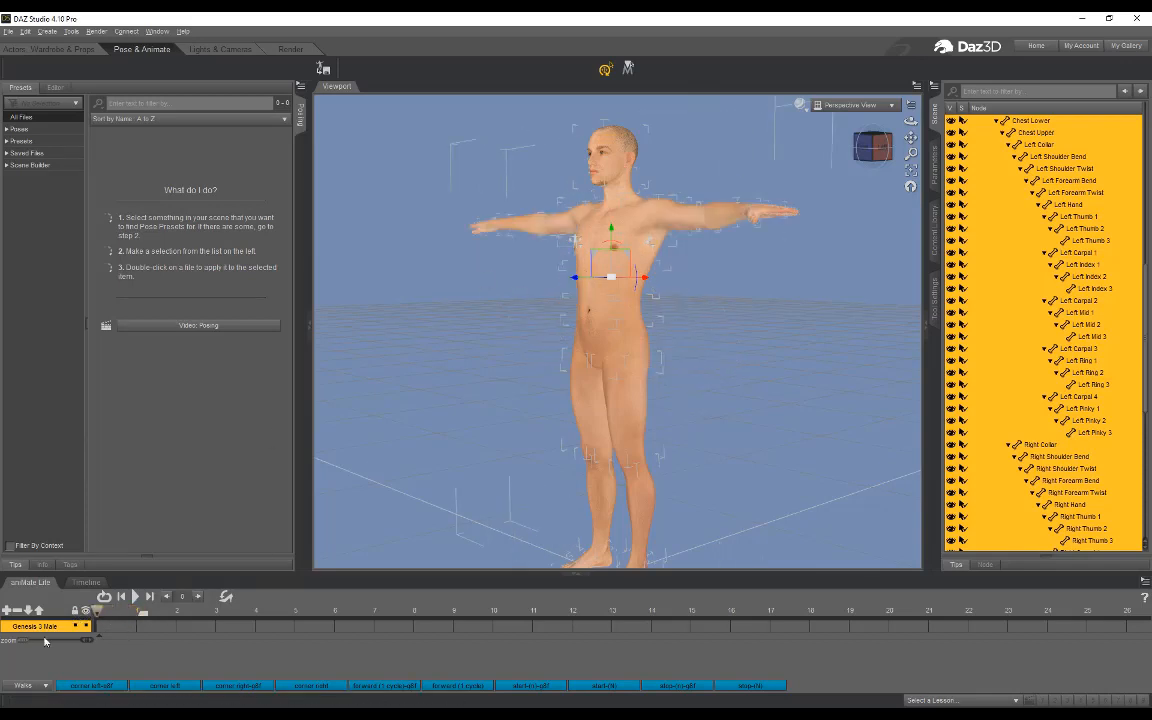
{"action": "left_click", "coordinate": [8, 31]}
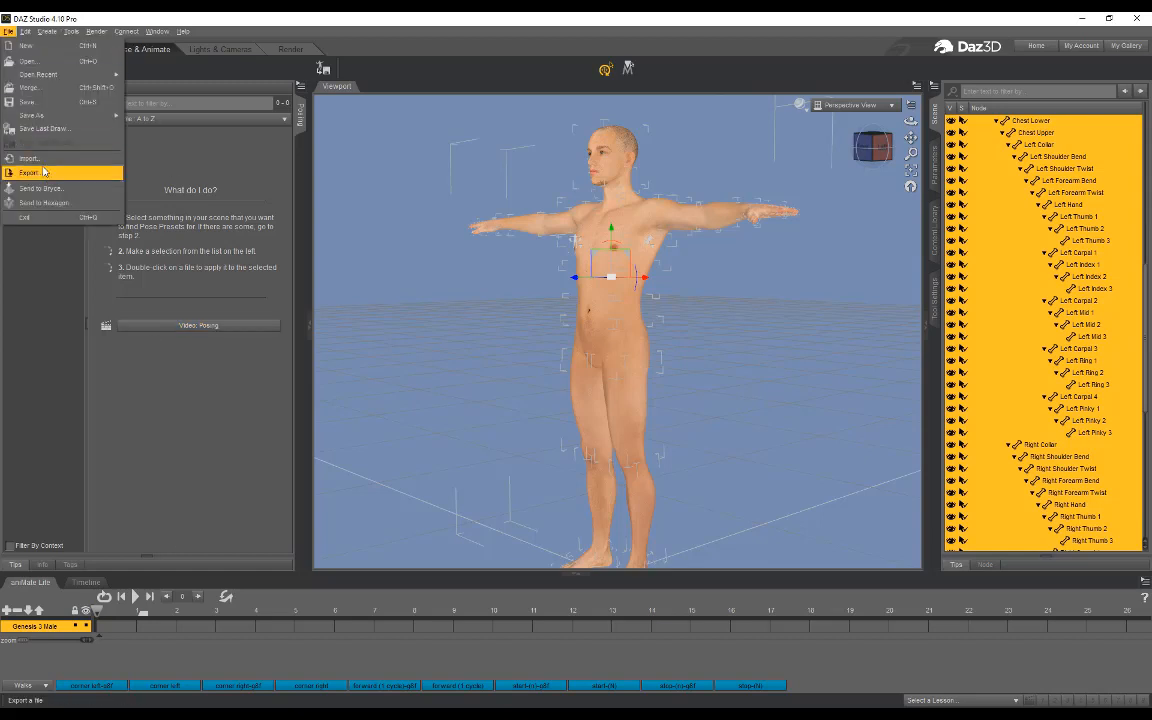
{"action": "left_click", "coordinate": [44, 172]}
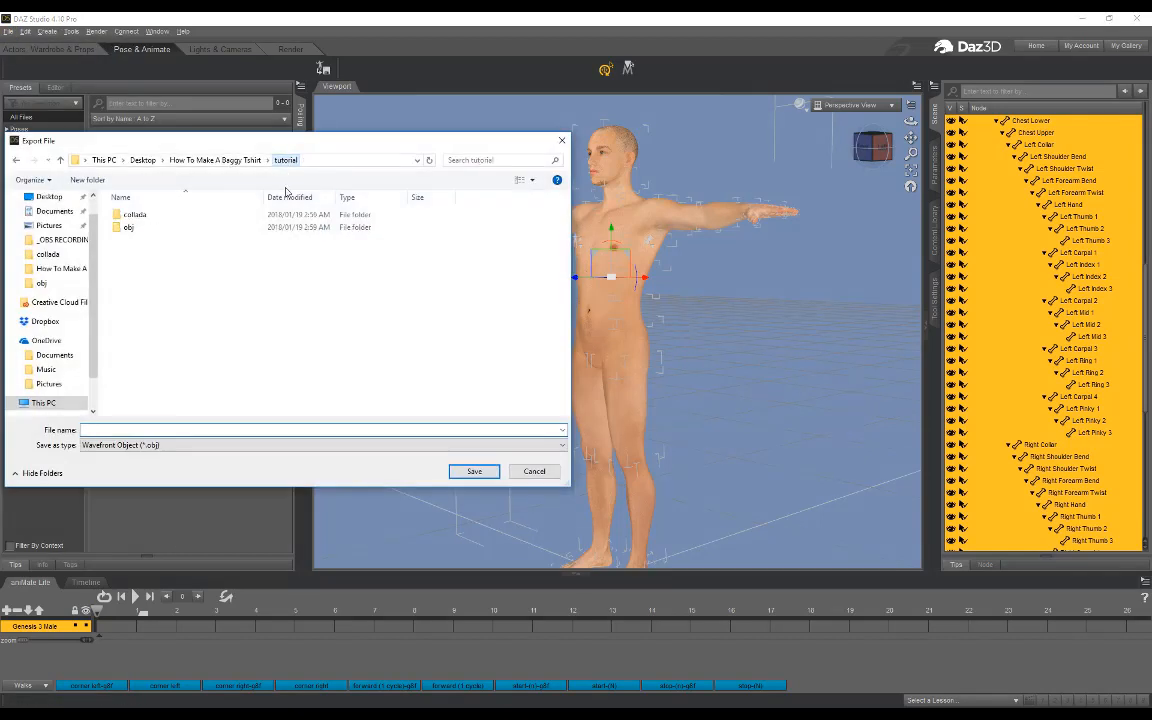
{"action": "left_click", "coordinate": [285, 160]}
{"action": "double_click", "coordinate": [131, 214]}
Step: Save the T-pose figure export as a COLLADA (*.dae) file named maletut in the collada folder
{"action": "left_click", "coordinate": [180, 445]}
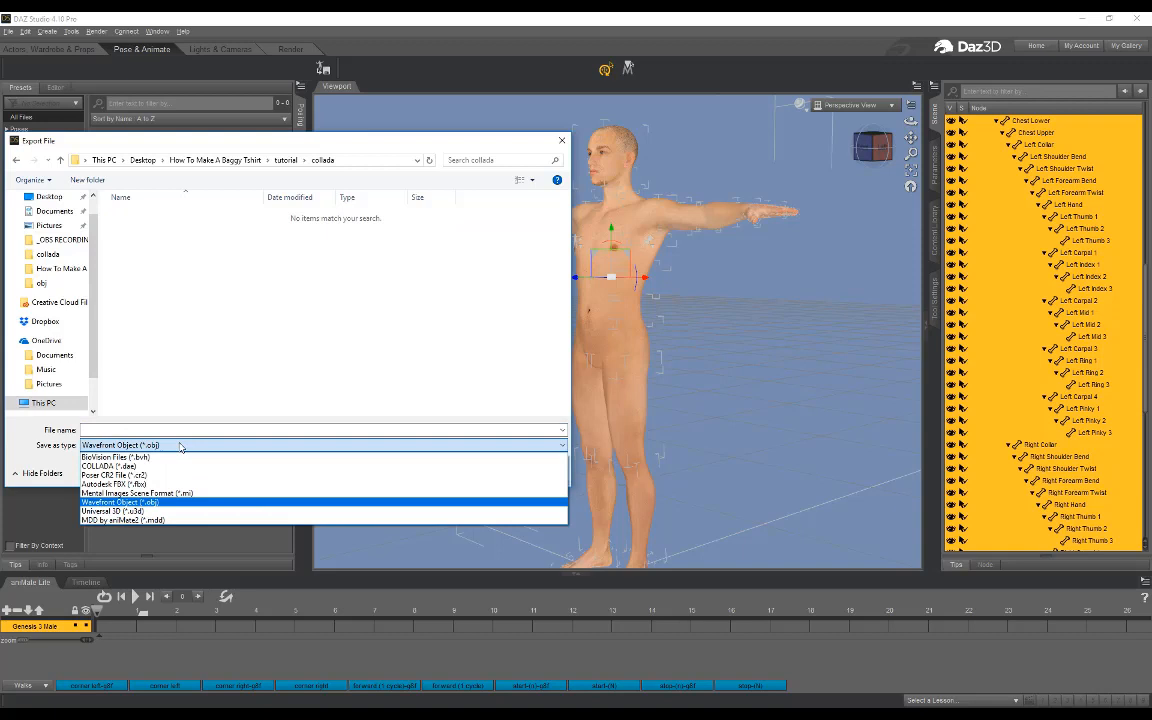
{"action": "left_click", "coordinate": [130, 466]}
{"action": "left_click", "coordinate": [143, 429]}
{"action": "type", "text": "maletut"}
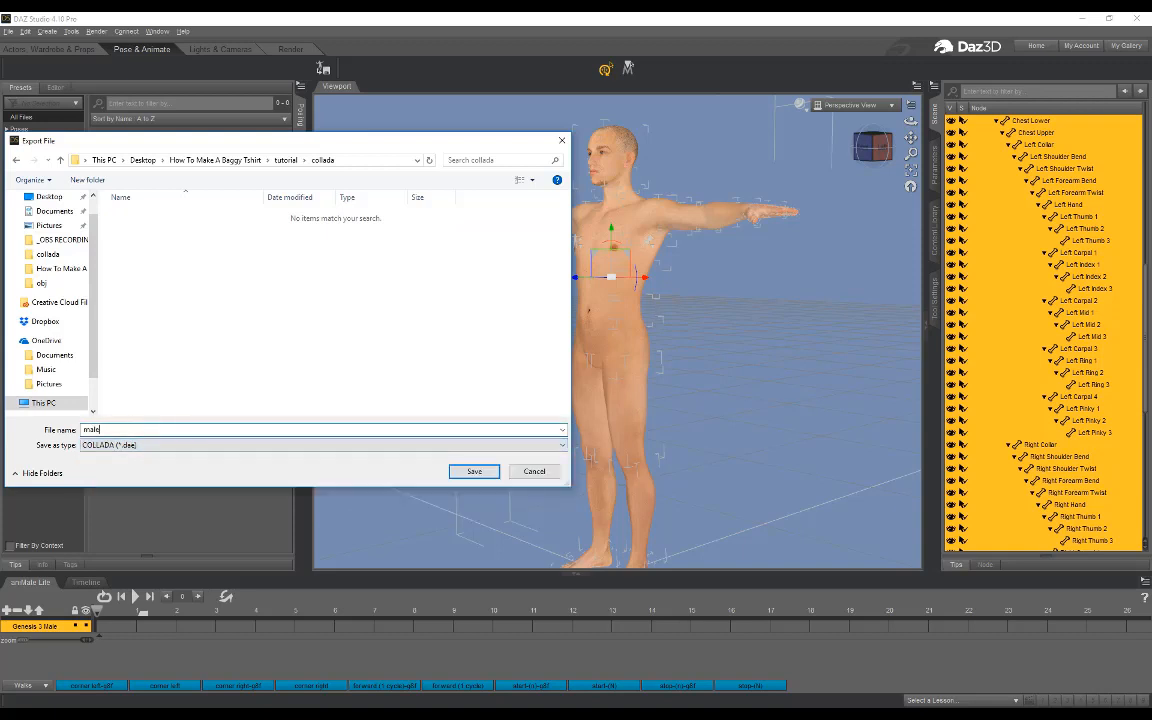
{"action": "left_click", "coordinate": [474, 472]}
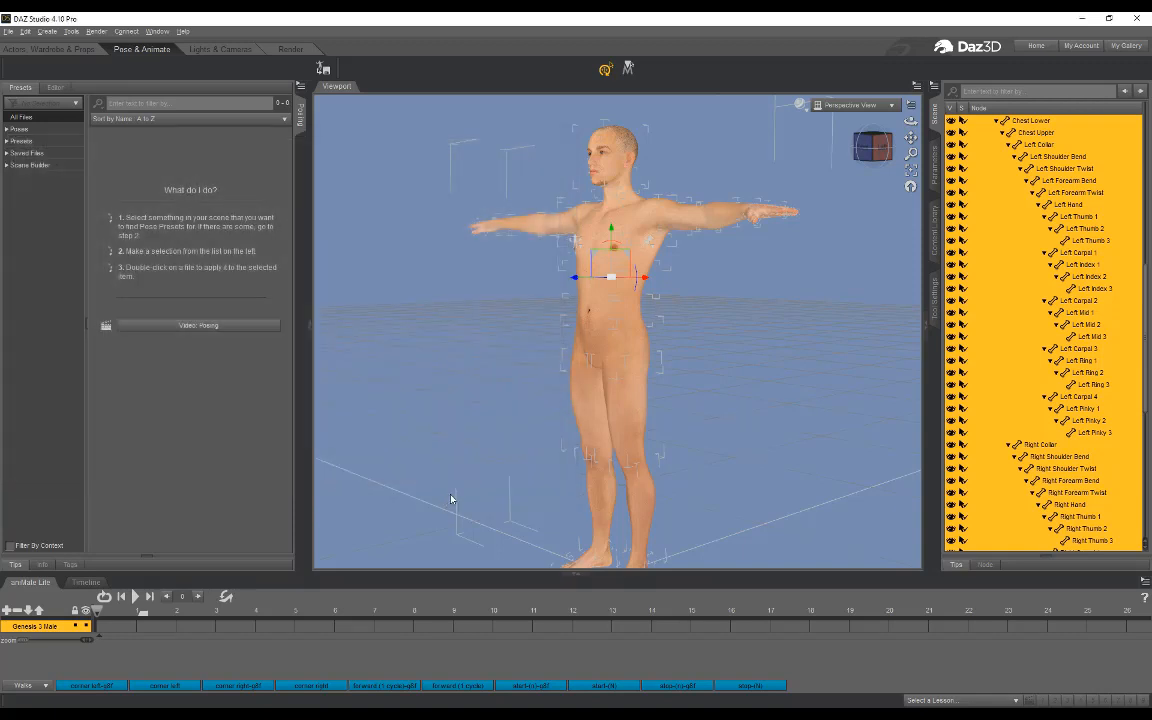
Step: Enable Animation with Include transformations and Include morphs in the COLLADA Export Options, and accept the export
{"action": "left_click", "coordinate": [414, 370]}
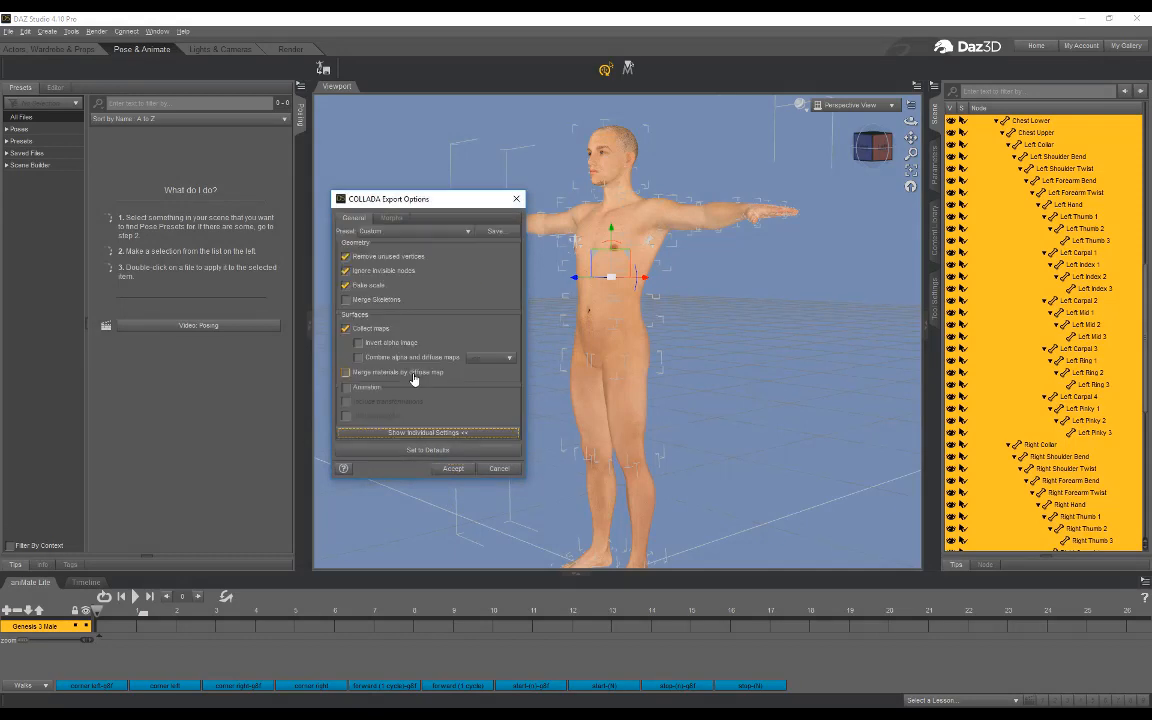
{"action": "left_click", "coordinate": [346, 388]}
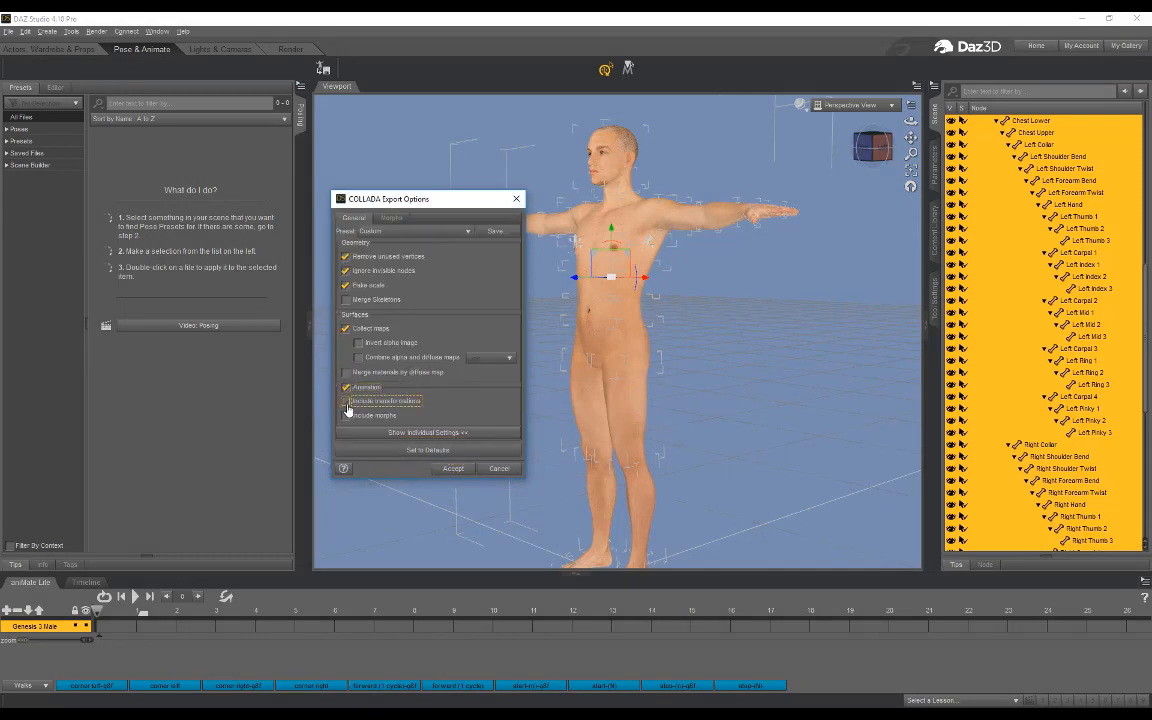
{"action": "left_click", "coordinate": [346, 401]}
{"action": "left_click", "coordinate": [347, 415]}
{"action": "left_click", "coordinate": [452, 469]}
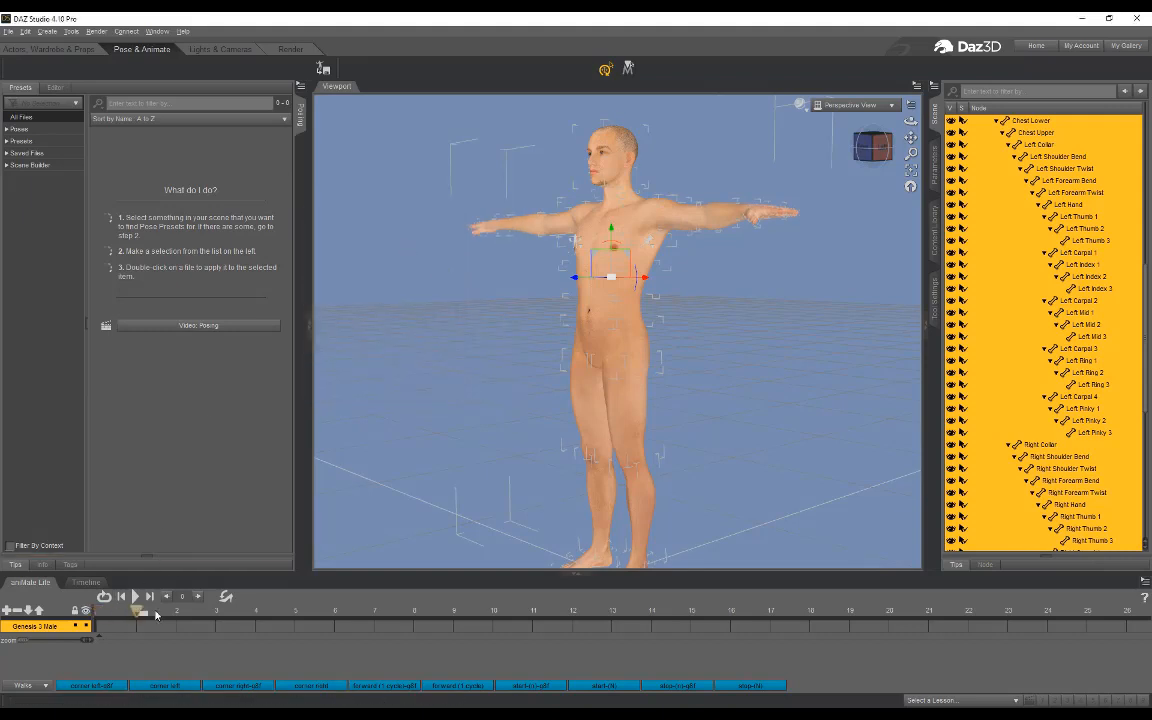
{"action": "left_click", "coordinate": [8, 31]}
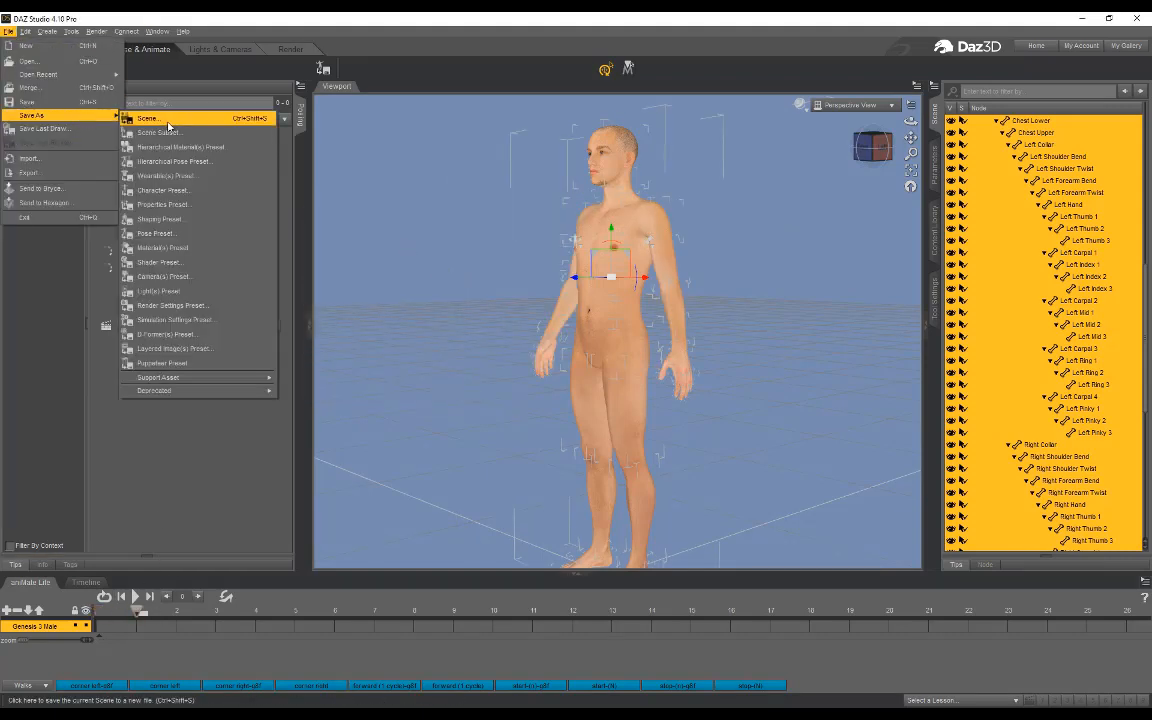
{"action": "left_click", "coordinate": [521, 40]}
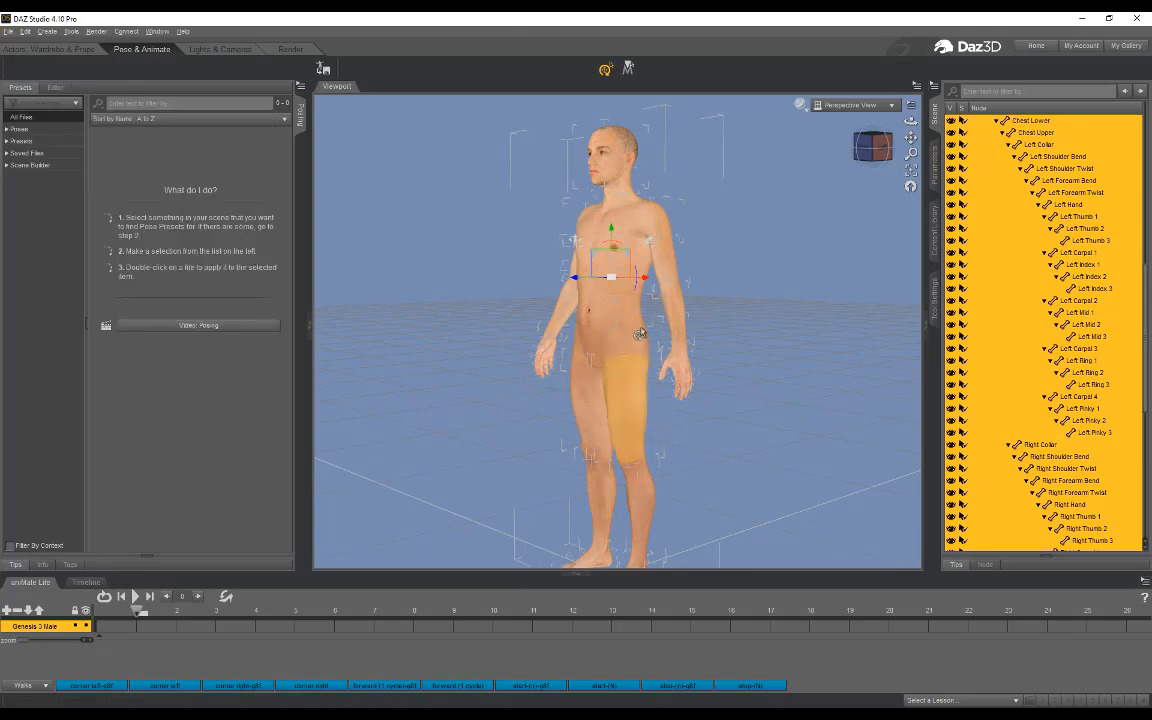
{"action": "left_click_drag", "start_coordinate": [911, 121], "coordinate": [979, 130]}
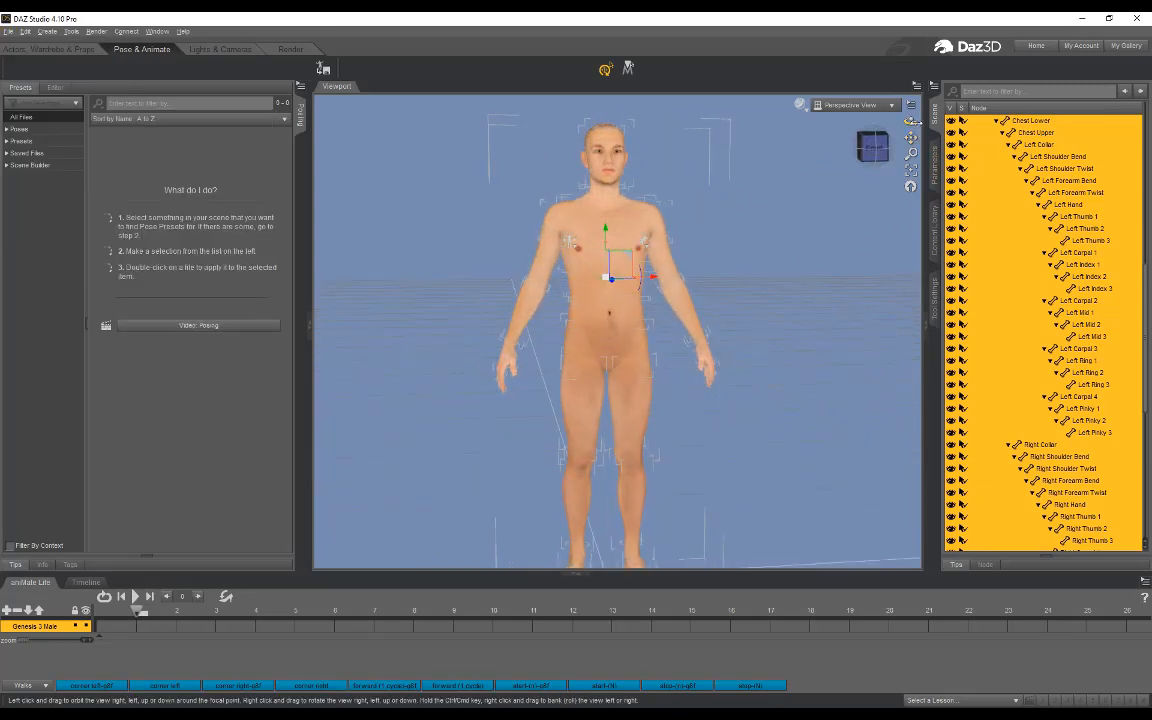
{"action": "mouse_move", "coordinate": [911, 121]}
{"action": "left_mouse_down"}
{"action": "mouse_move", "coordinate": [800, 124]}
{"action": "mouse_move", "coordinate": [880, 124]}
{"action": "mouse_move", "coordinate": [903, 150]}
{"action": "mouse_move", "coordinate": [905, 126]}
{"action": "mouse_move", "coordinate": [815, 122]}
{"action": "mouse_move", "coordinate": [890, 124]}
{"action": "left_mouse_up"}
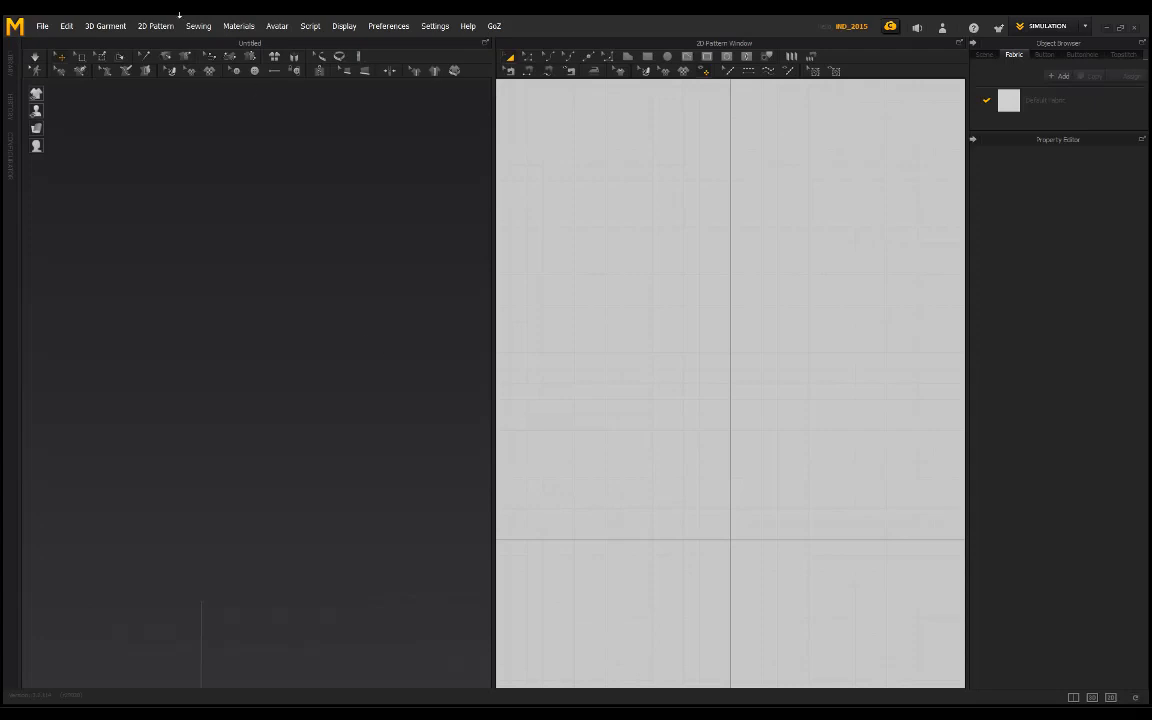
Step: Switch to Marvelous Designer, import maletut.dae through OpenCOLLADA as an auto-scaled avatar, and dismiss the Avatar Editor
{"action": "left_click", "coordinate": [42, 26]}
{"action": "mouse_move", "coordinate": [96, 148]}
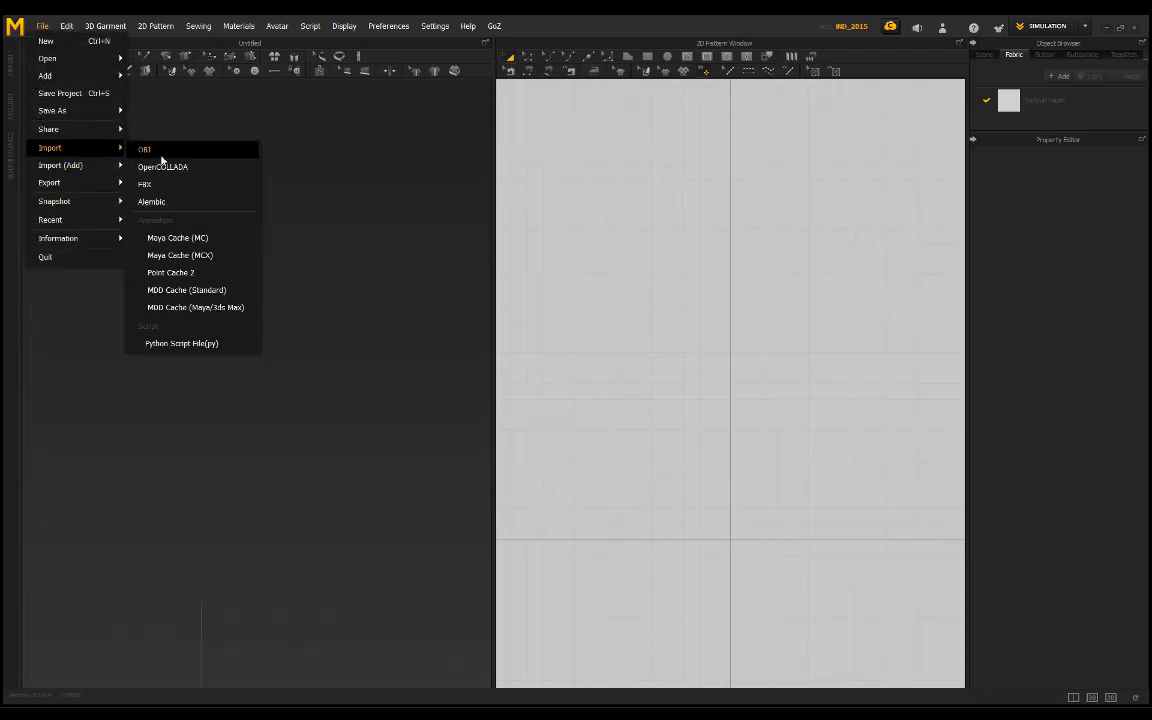
{"action": "left_click", "coordinate": [166, 173]}
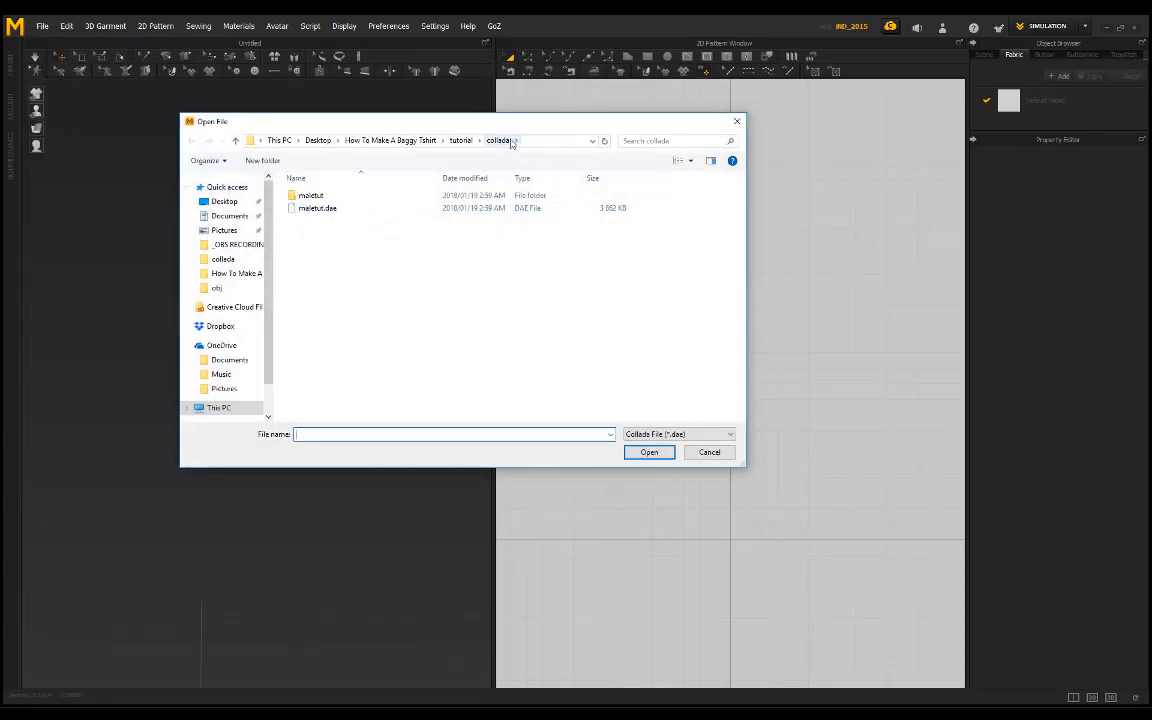
{"action": "left_click", "coordinate": [320, 208]}
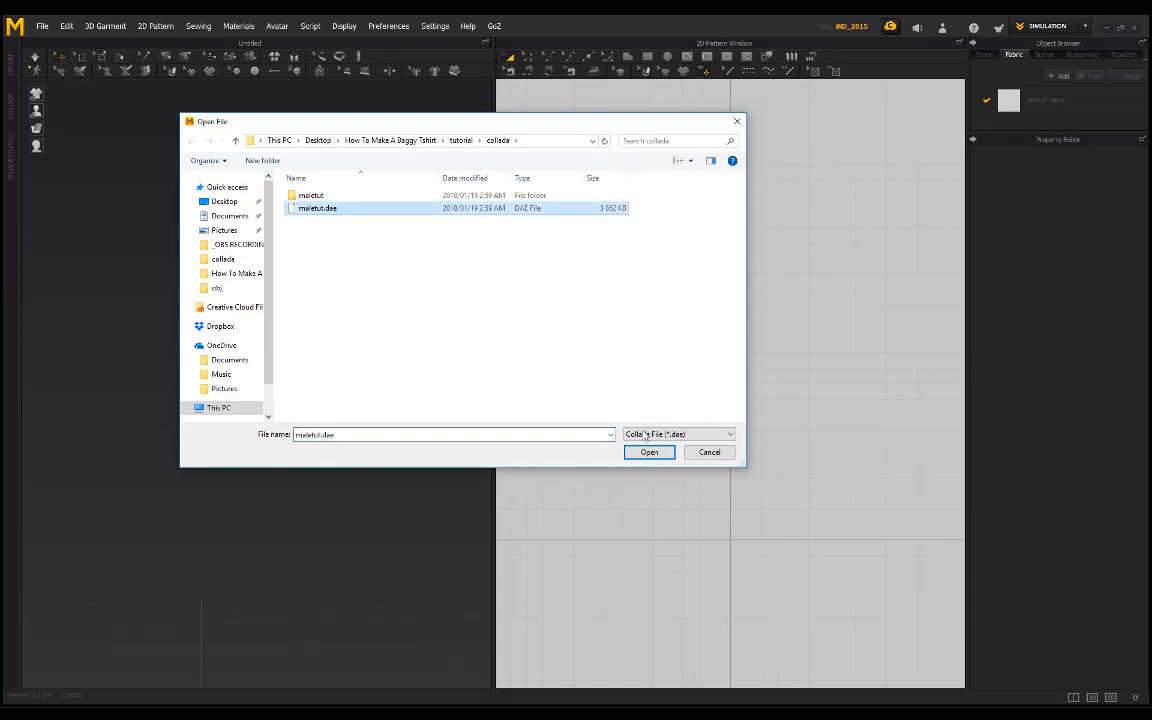
{"action": "left_click", "coordinate": [648, 452]}
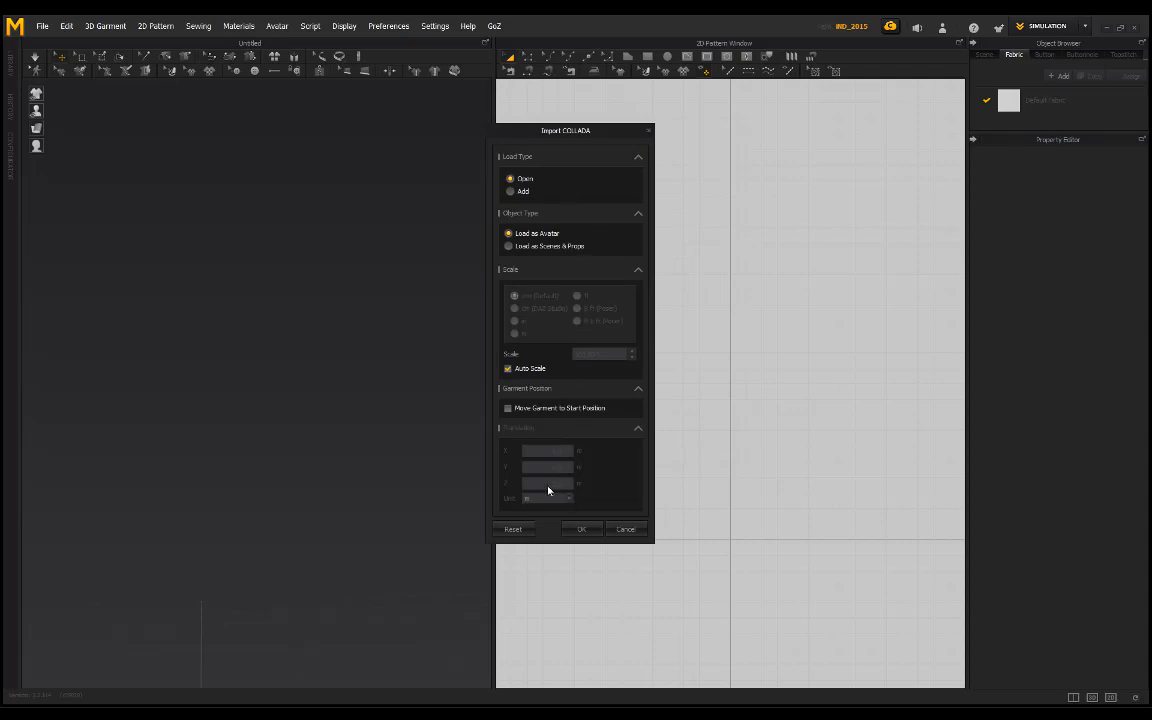
{"action": "left_click", "coordinate": [574, 531]}
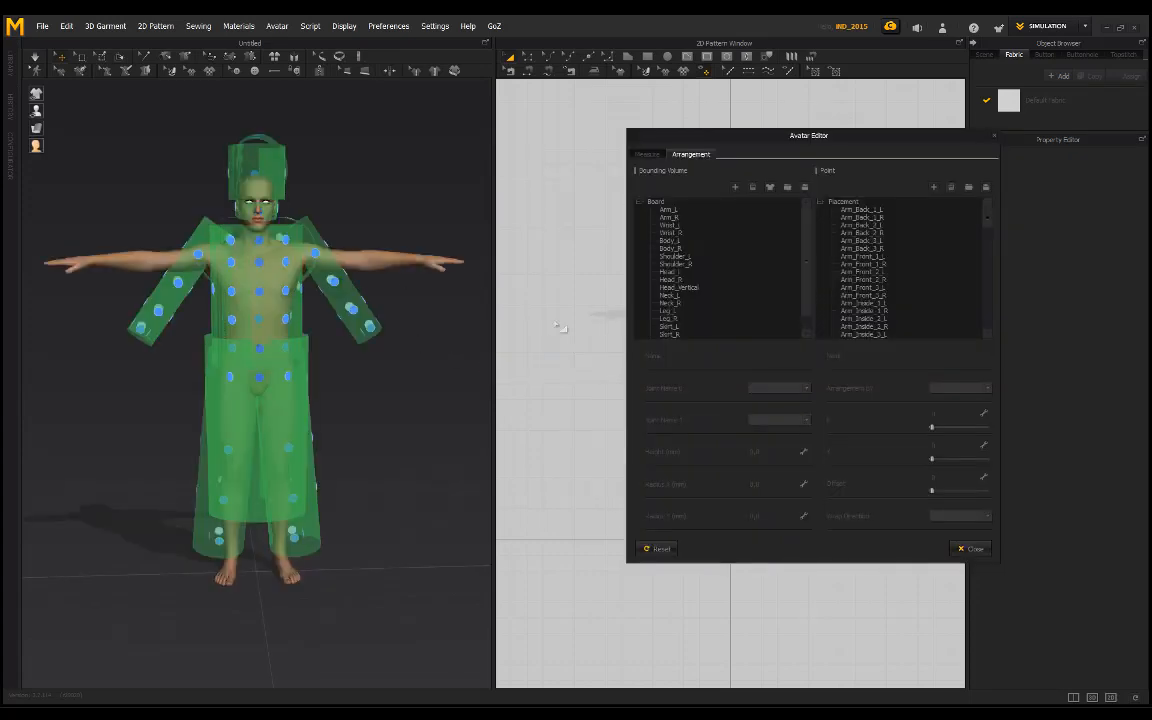
{"action": "left_click", "coordinate": [994, 138]}
Step: Switch to Animation mode and play the imported avatar's animation to check its arm movement
{"action": "scroll", "coordinate": [244, 183], "scroll_direction": "down", "scroll_amount": 3}
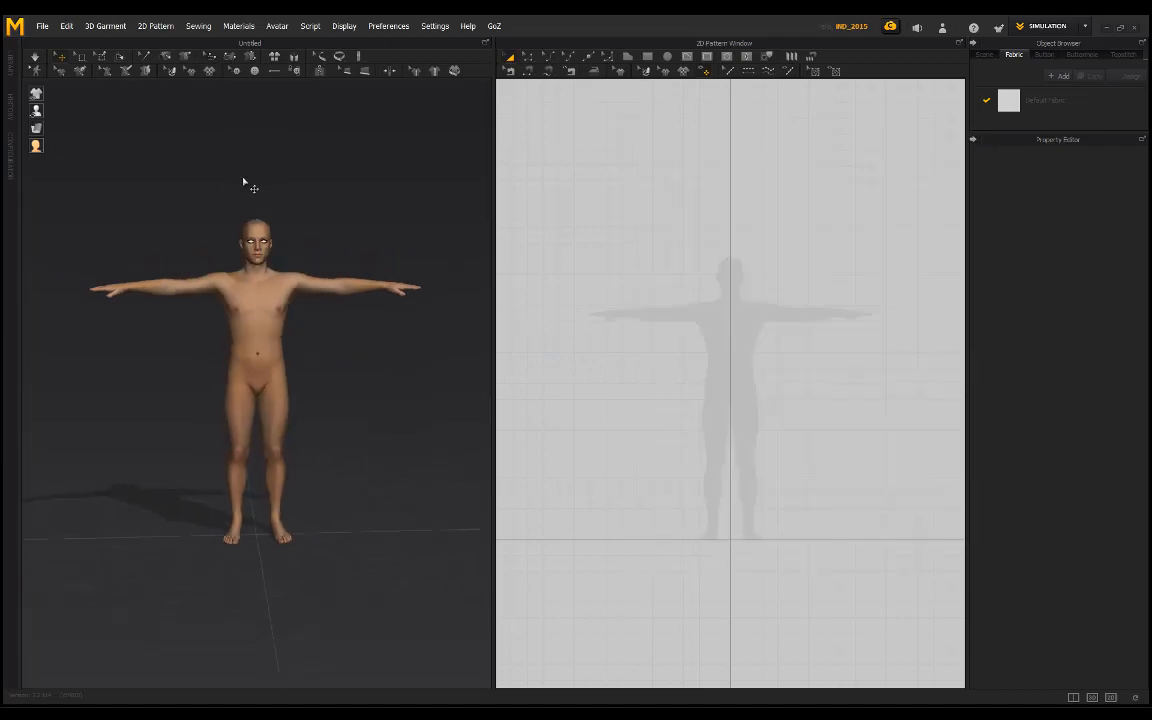
{"action": "scroll", "coordinate": [242, 200], "scroll_direction": "up", "scroll_amount": 5}
{"action": "scroll", "coordinate": [242, 205], "scroll_direction": "up", "scroll_amount": 3}
{"action": "scroll", "coordinate": [242, 205], "scroll_direction": "down", "scroll_amount": 4}
{"action": "left_click", "coordinate": [1047, 26]}
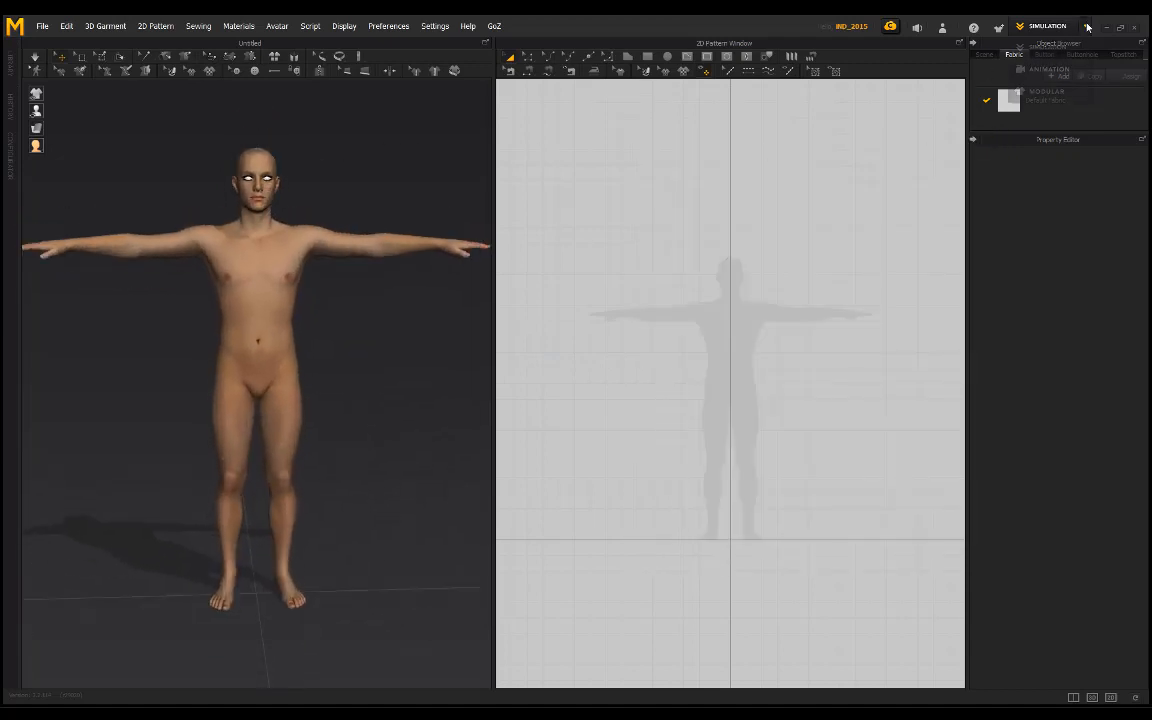
{"action": "left_click", "coordinate": [1049, 69]}
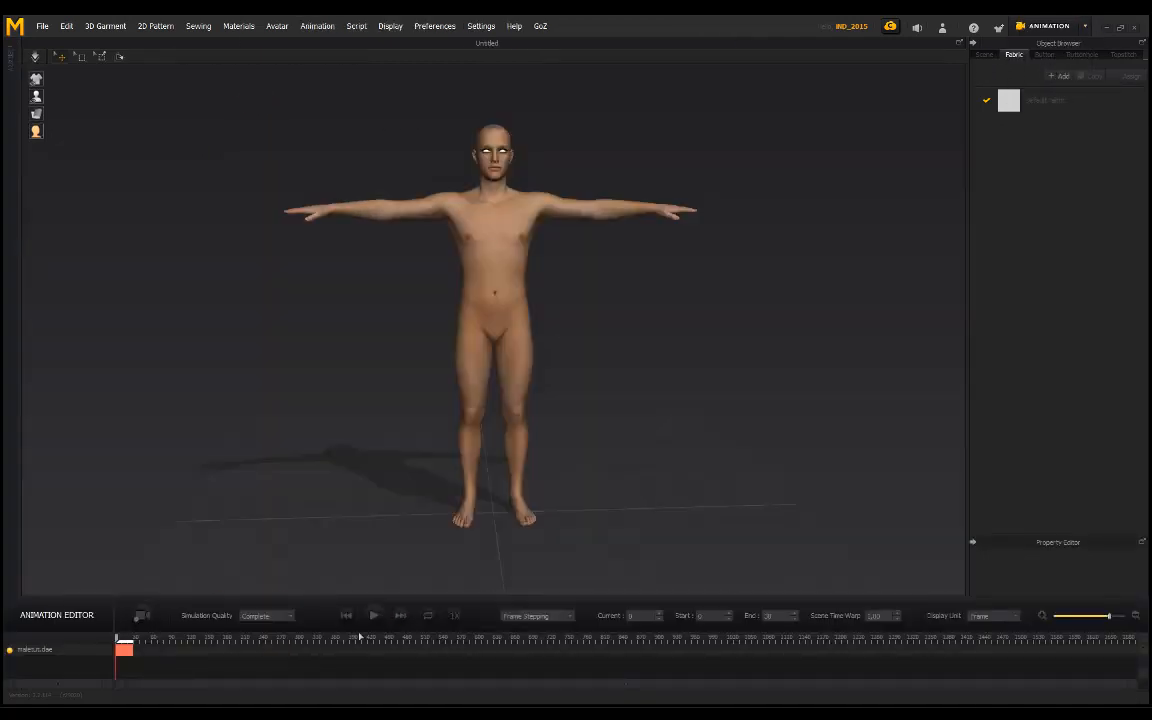
{"action": "key", "text": "space"}
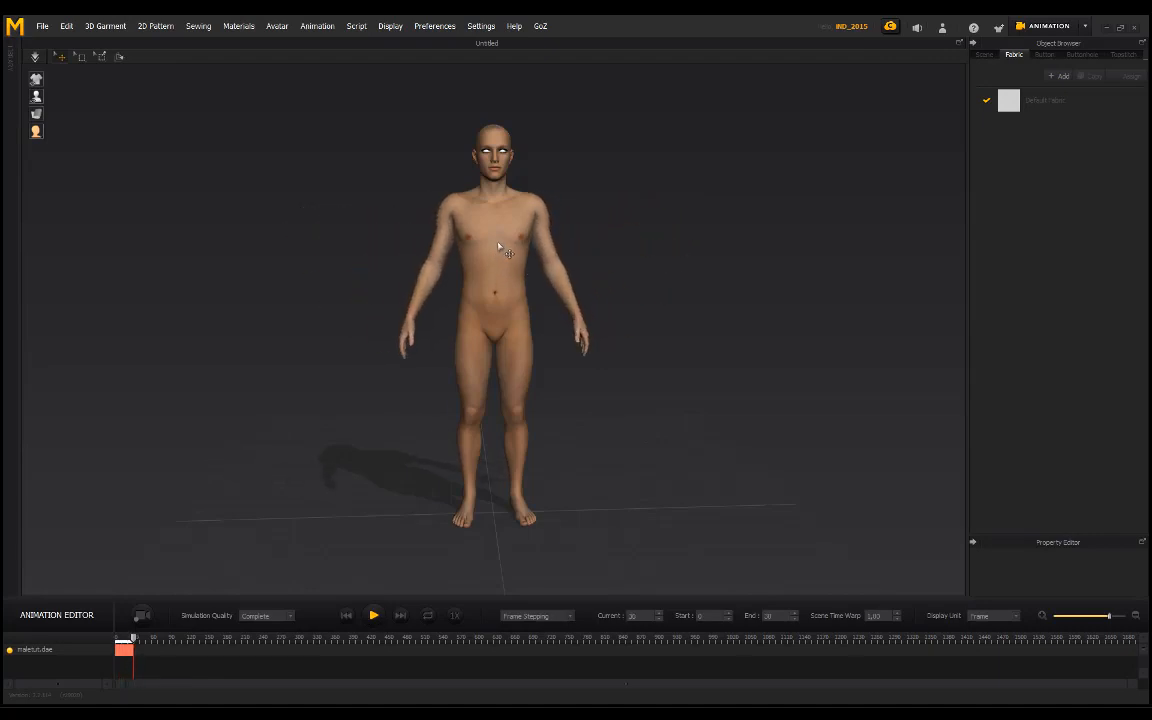
Step: Scrub the avatar animation back to frame 0 and return to Simulation mode
{"action": "left_click_drag", "start_coordinate": [133, 638], "coordinate": [97, 641]}
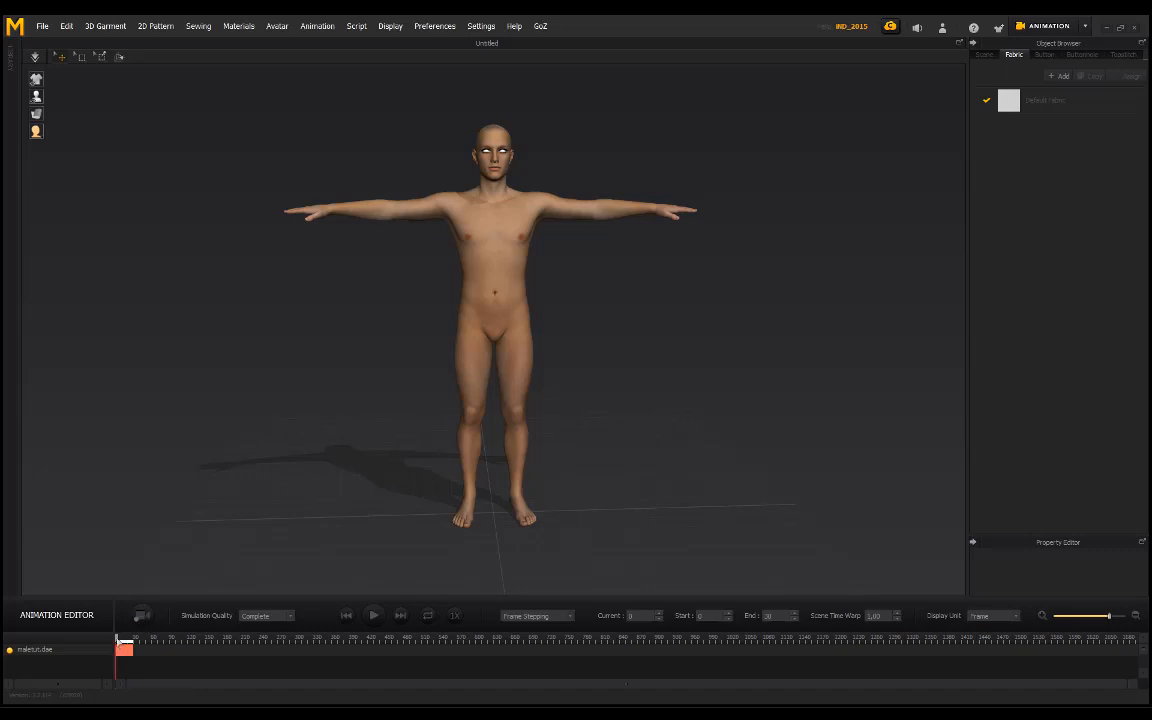
{"action": "left_click_drag", "start_coordinate": [117, 639], "coordinate": [127, 640]}
{"action": "left_click_drag", "start_coordinate": [137, 640], "coordinate": [21, 658]}
{"action": "left_click", "coordinate": [1079, 29]}
{"action": "left_click", "coordinate": [1041, 44]}
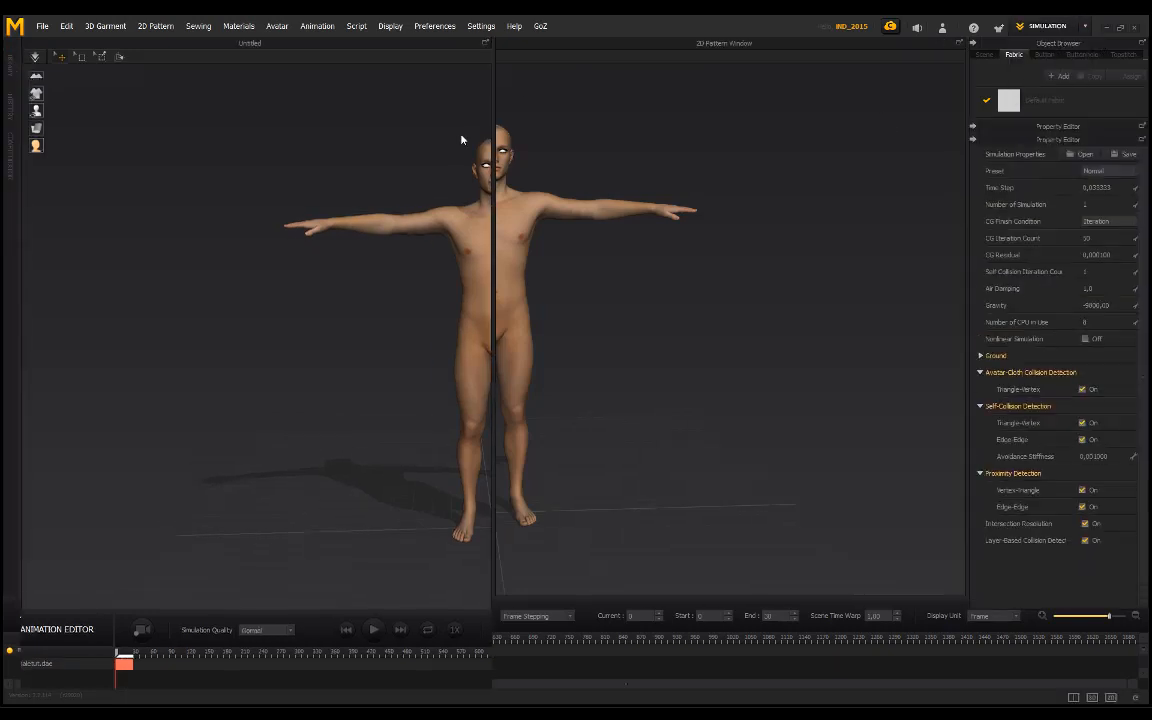
{"action": "left_click", "coordinate": [40, 27]}
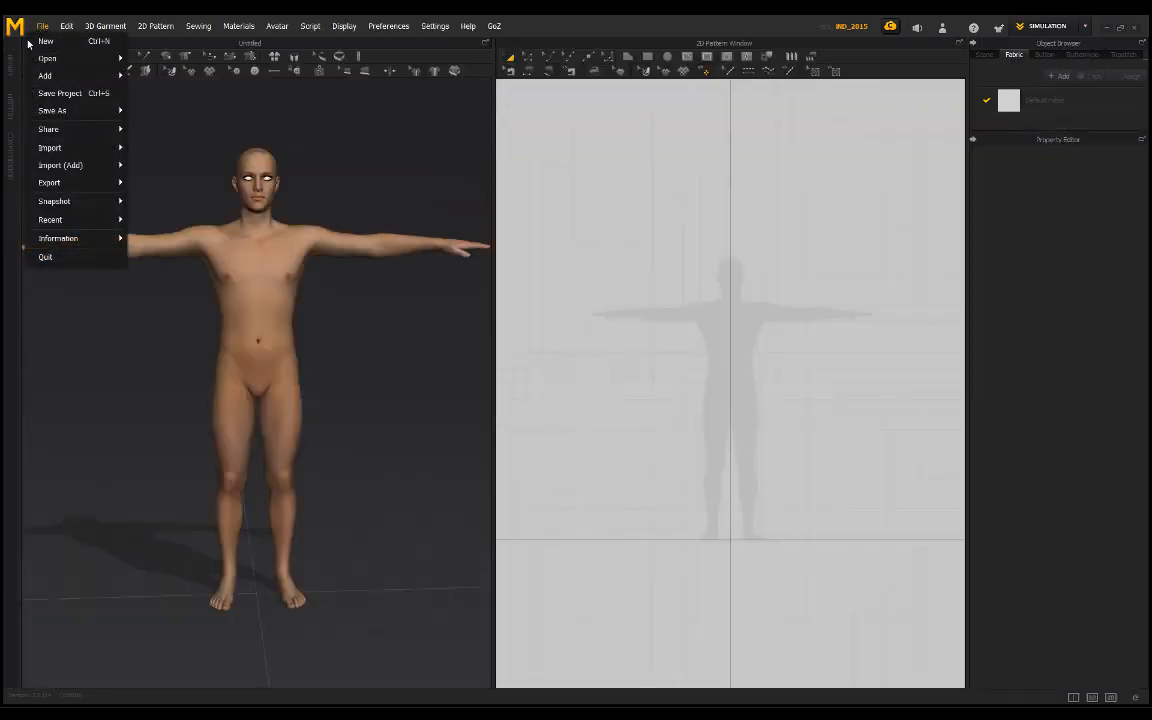
{"action": "mouse_move", "coordinate": [98, 110]}
{"action": "left_click", "coordinate": [410, 142]}
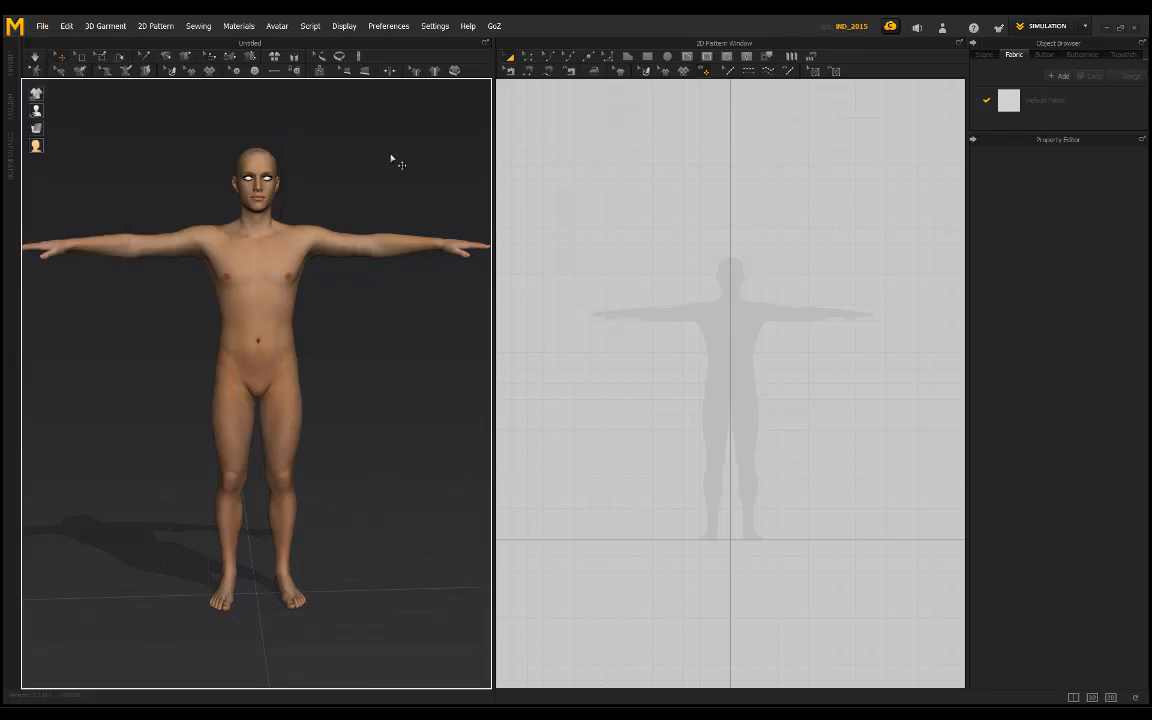
{"action": "right_click_drag", "start_coordinate": [391, 153], "coordinate": [306, 207]}
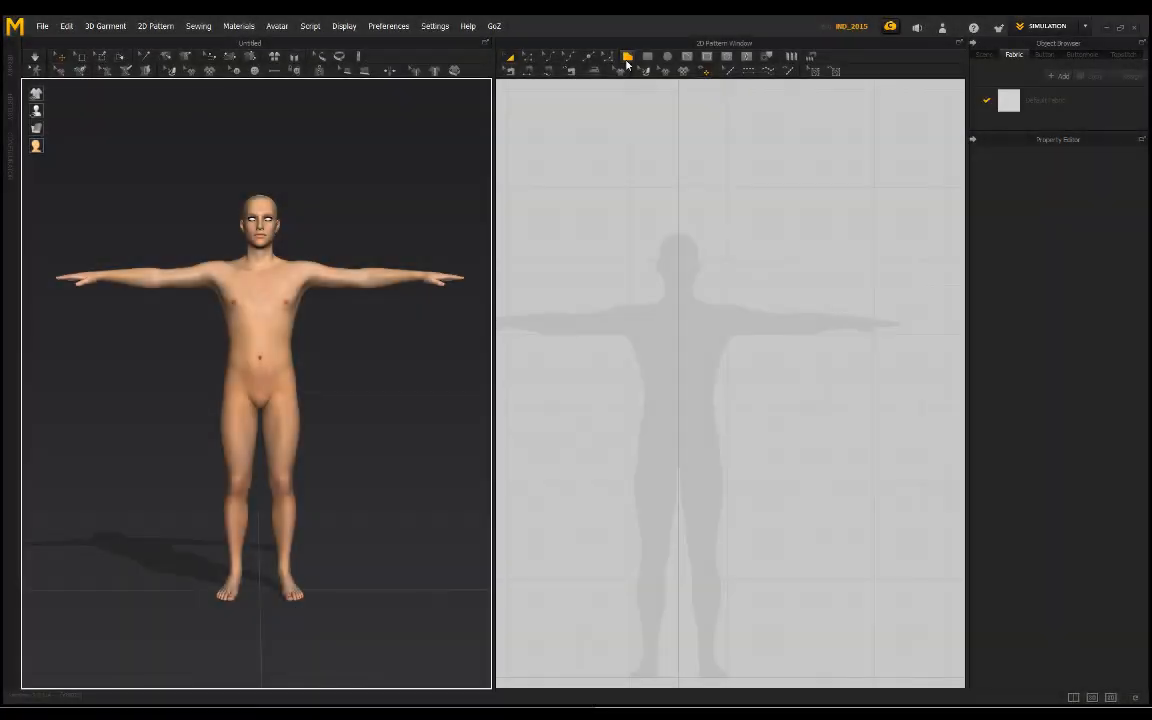
Step: Start a polygon pattern over the avatar silhouette with a shoulder line about 70 mm and a slanted neckline about 141 mm to the centre line
{"action": "left_click", "coordinate": [678, 254]}
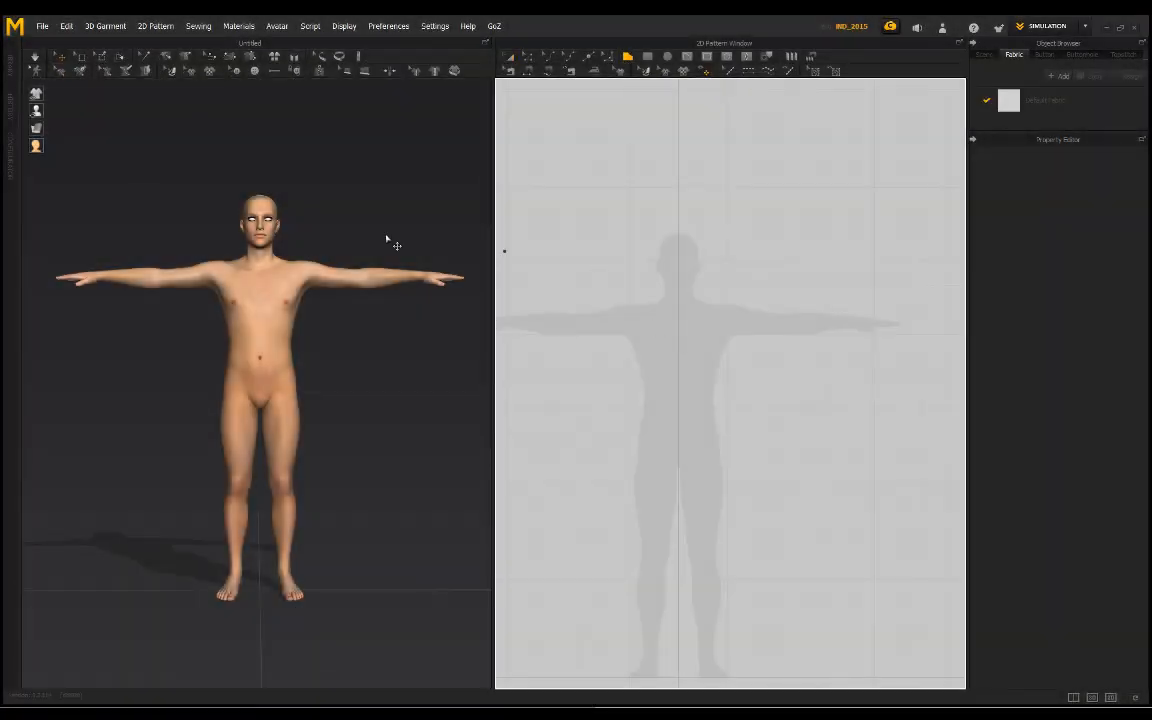
{"action": "scroll", "coordinate": [686, 319], "scroll_direction": "up", "scroll_amount": 8}
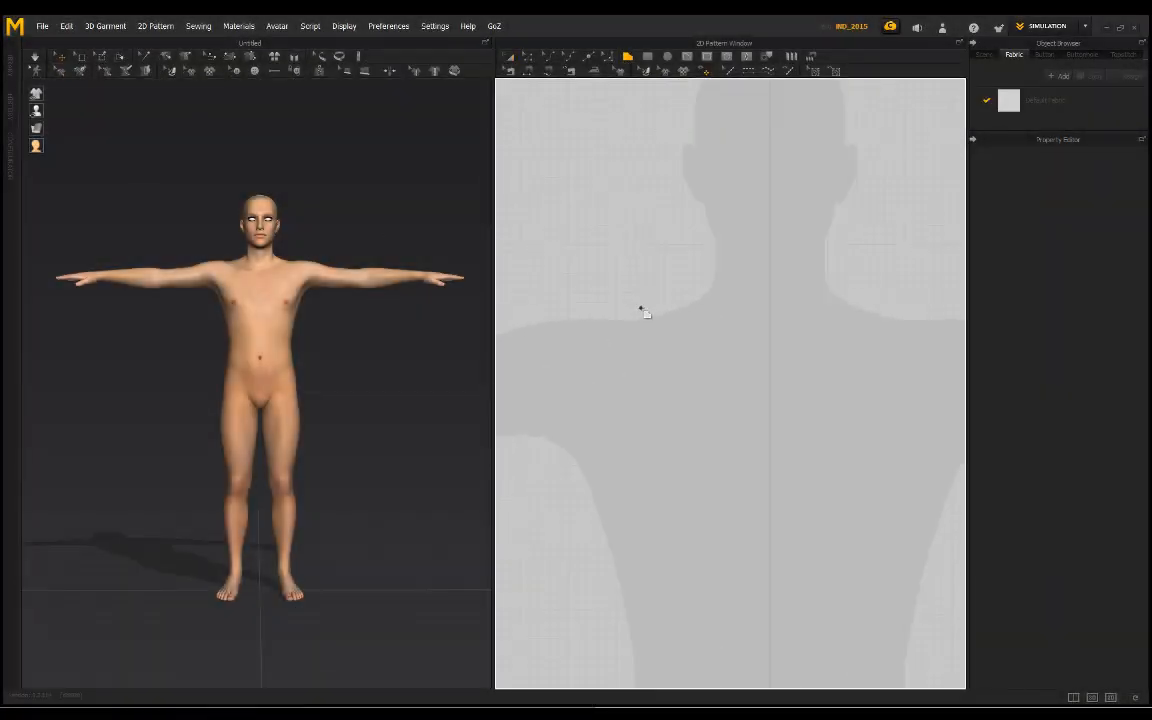
{"action": "scroll", "coordinate": [640, 311], "scroll_direction": "down", "scroll_amount": 2}
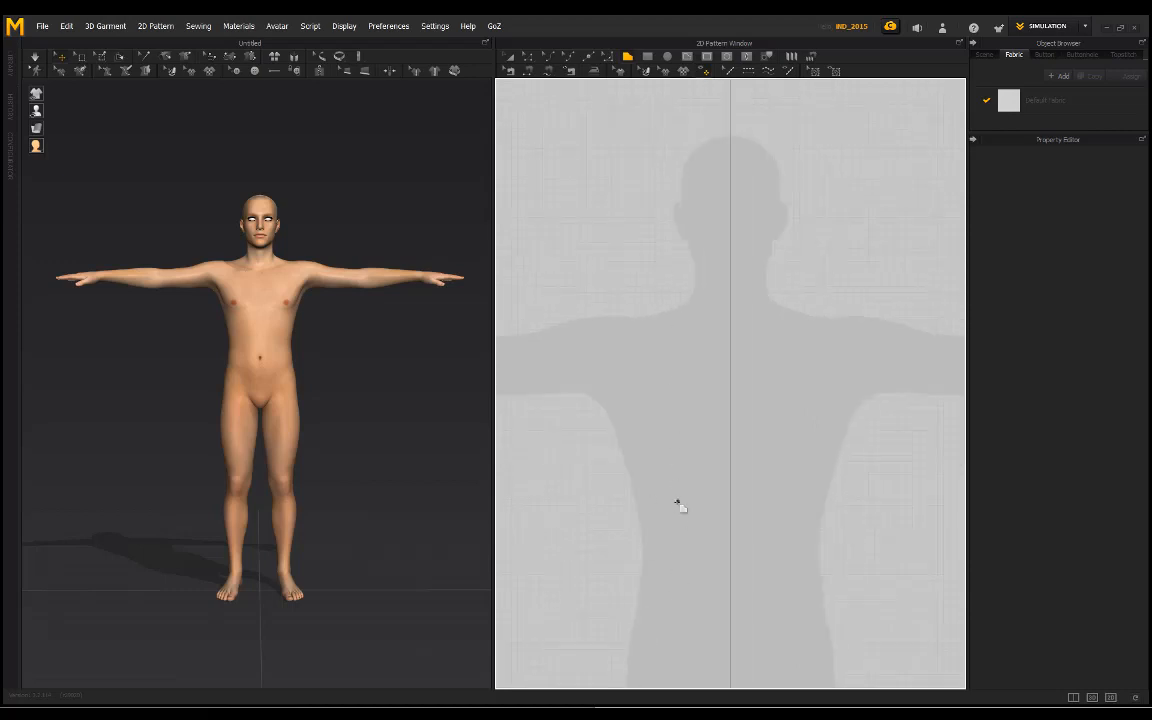
{"action": "scroll", "coordinate": [656, 380], "scroll_direction": "down", "scroll_amount": 3}
{"action": "scroll", "coordinate": [646, 368], "scroll_direction": "up", "scroll_amount": 3}
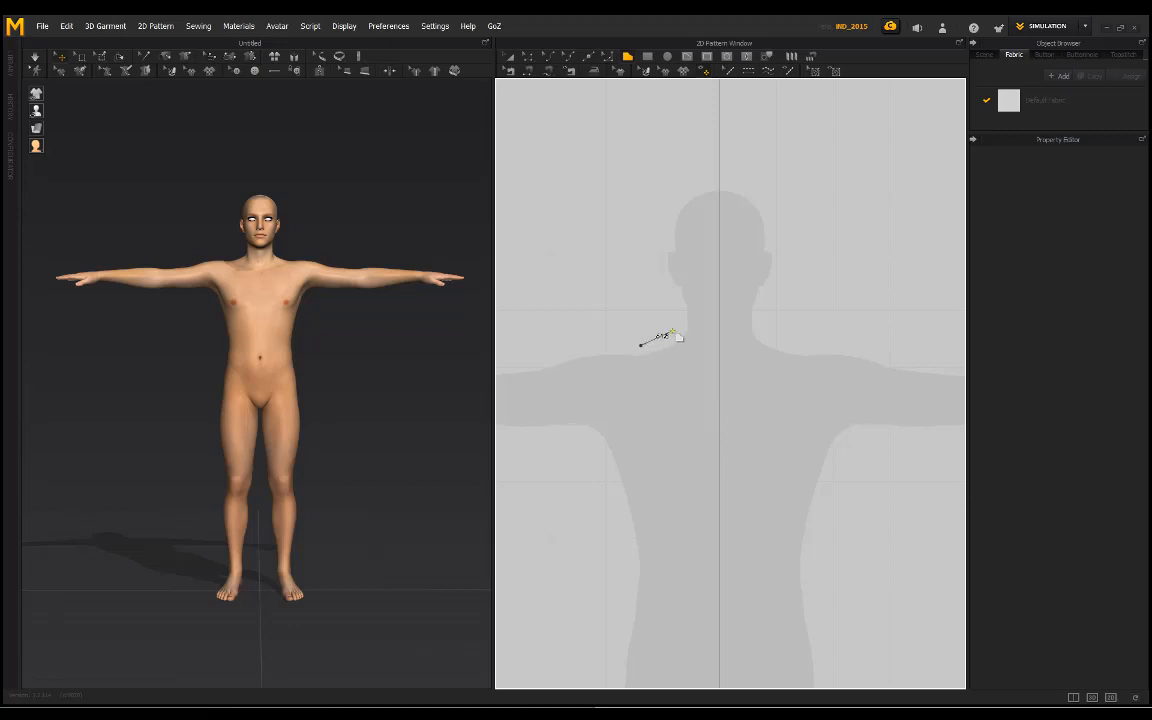
{"action": "left_click", "coordinate": [678, 332]}
{"action": "left_click", "coordinate": [720, 398]}
Step: Complete the half-body pattern with a centre line about 552 mm, a hem about 197 mm and a side edge up to the armpit, closing at the shoulder
{"action": "middle_click_drag", "start_coordinate": [724, 612], "coordinate": [733, 389]}
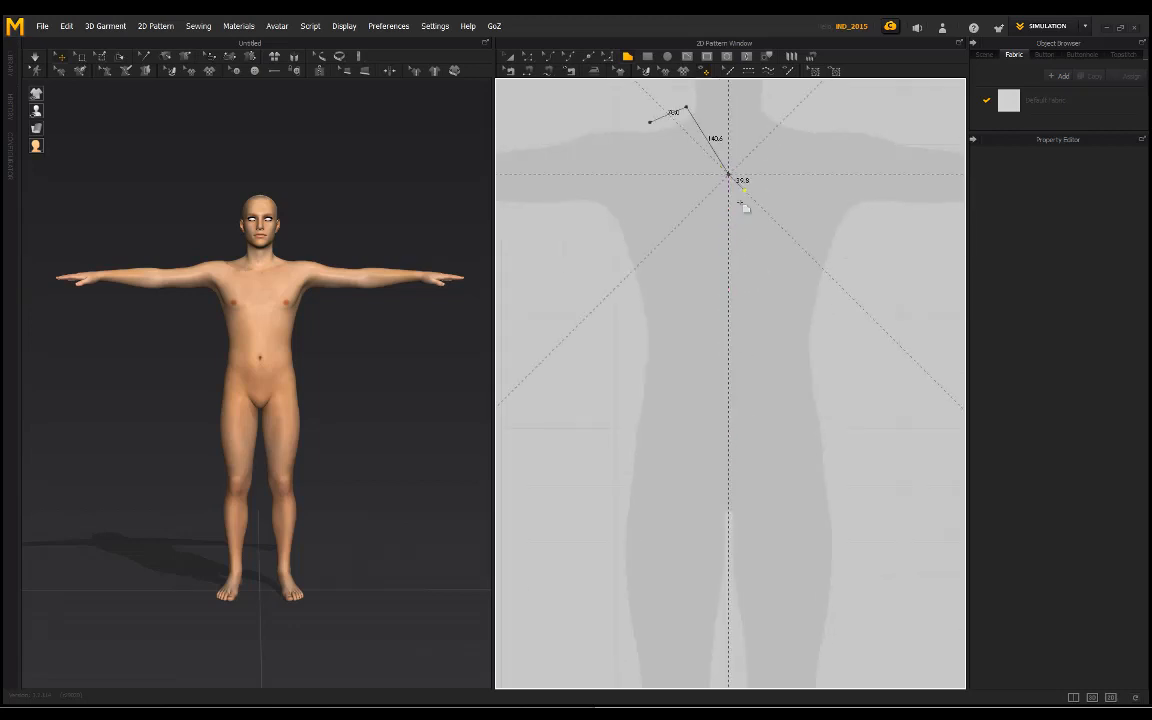
{"action": "middle_click_drag", "start_coordinate": [741, 203], "coordinate": [743, 260]}
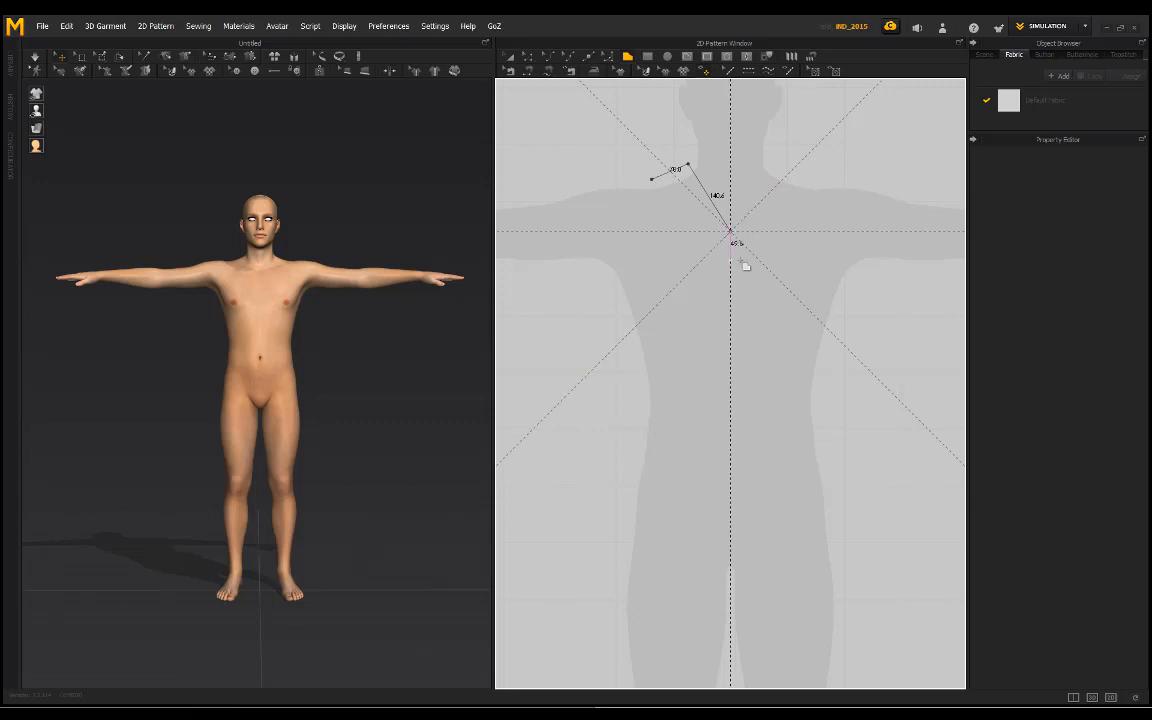
{"action": "left_click", "coordinate": [730, 547]}
{"action": "left_click", "coordinate": [618, 545]}
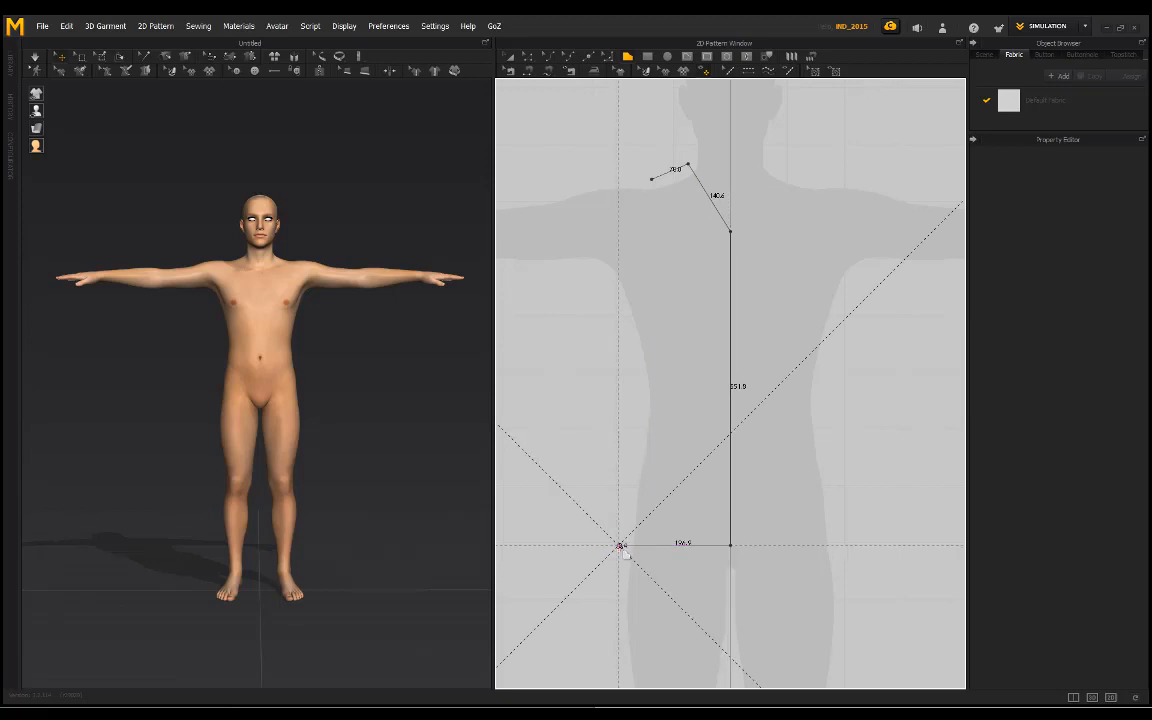
{"action": "left_click", "coordinate": [618, 290]}
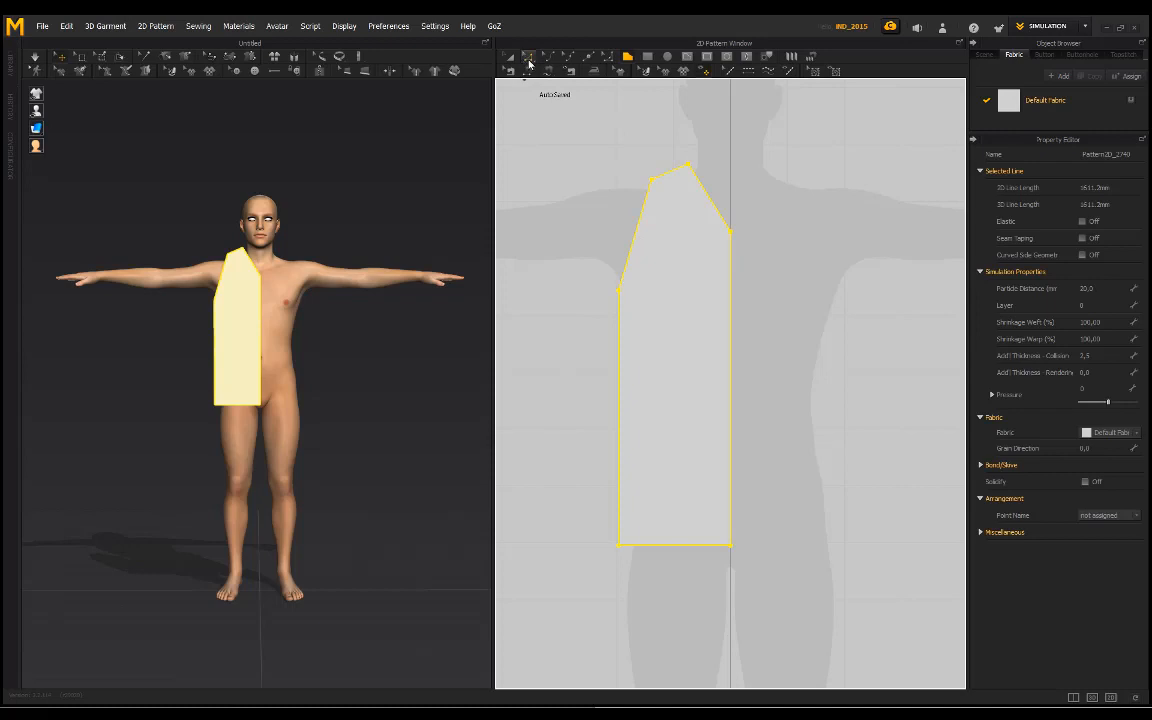
Step: Move the half pattern's side edge outward about 16 mm and raise the armpit point, making the side about 470 mm long
{"action": "left_click", "coordinate": [529, 62]}
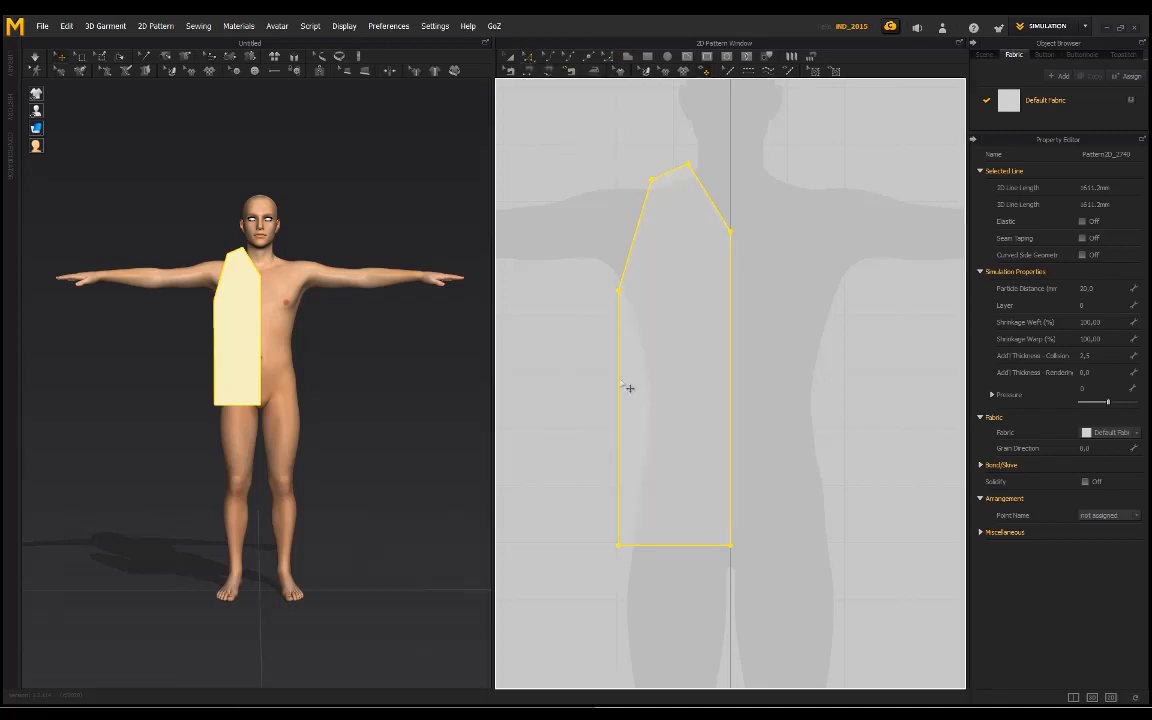
{"action": "left_click", "coordinate": [620, 383]}
{"action": "key", "text": "ctrl+z"}
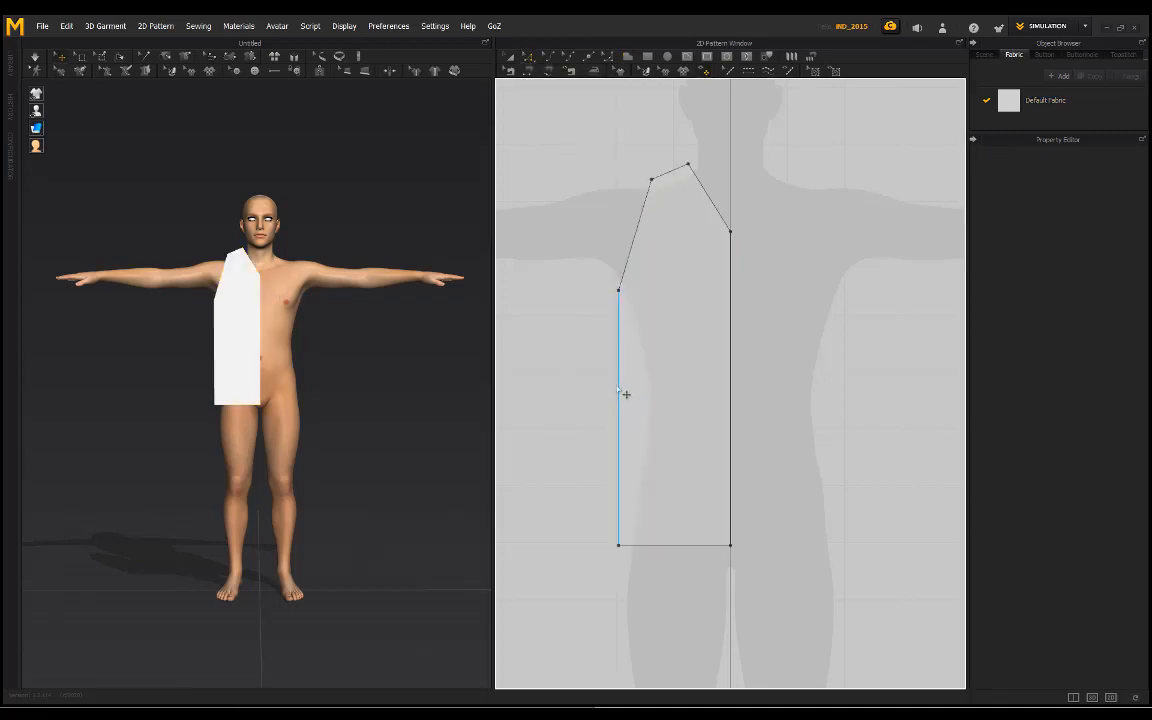
{"action": "left_click", "coordinate": [622, 394]}
{"action": "left_click_drag", "start_coordinate": [620, 398], "coordinate": [620, 403]}
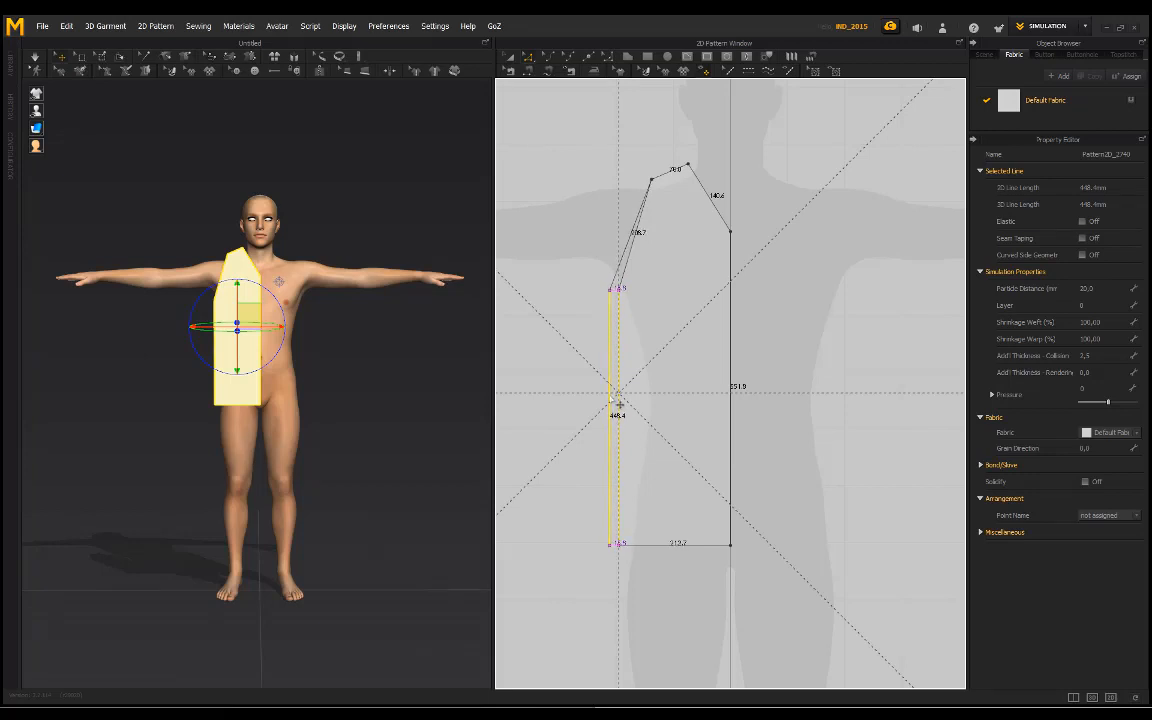
{"action": "left_click_drag", "start_coordinate": [605, 336], "coordinate": [605, 336]}
{"action": "left_click_drag", "start_coordinate": [610, 291], "coordinate": [618, 287]}
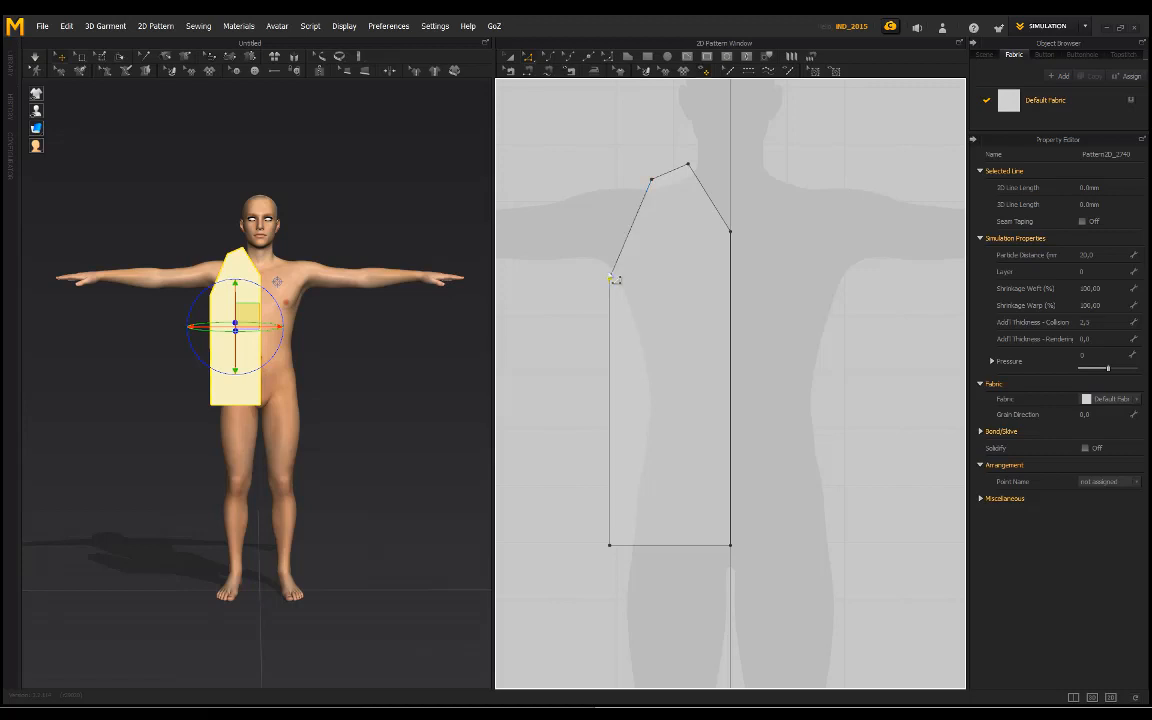
{"action": "right_click", "coordinate": [732, 294]}
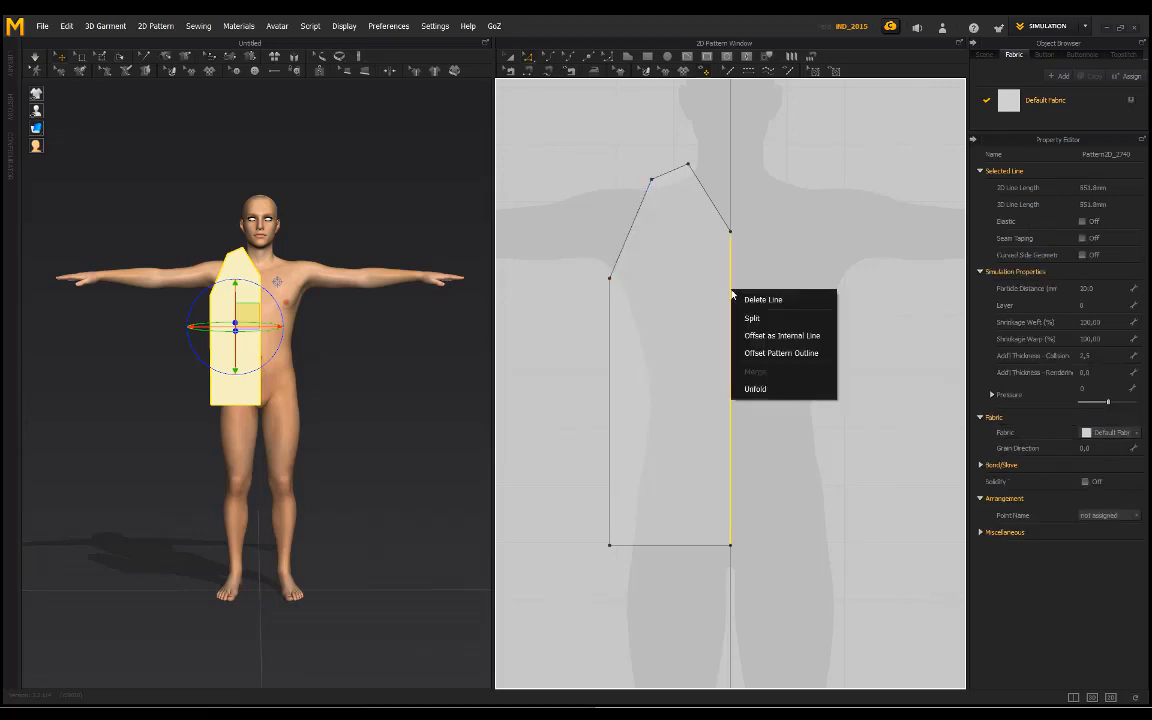
{"action": "left_click", "coordinate": [769, 396]}
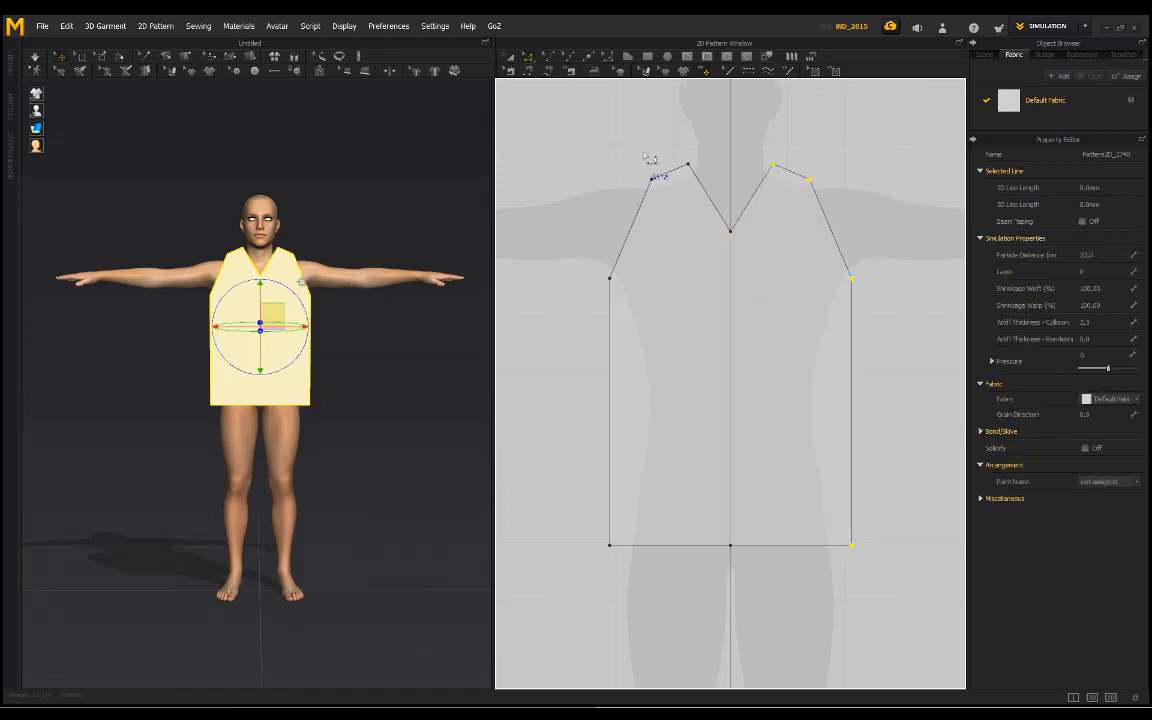
{"action": "middle_click_drag", "start_coordinate": [663, 144], "coordinate": [657, 165]}
{"action": "key", "text": "ctrl+z"}
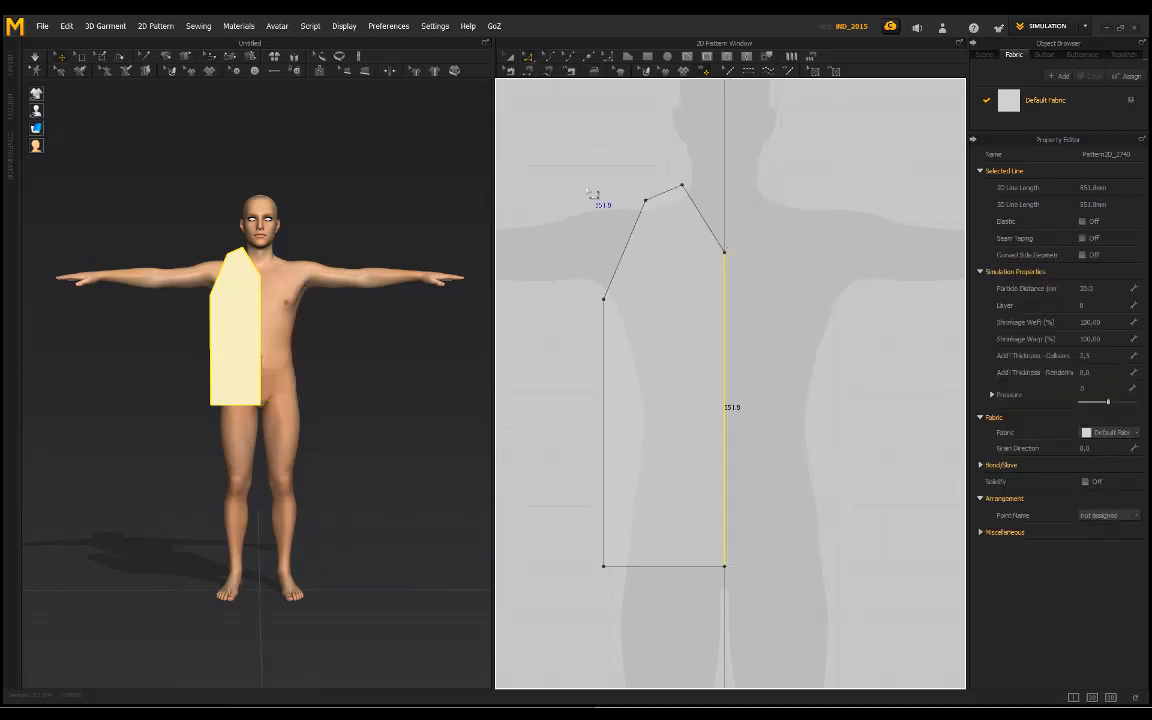
{"action": "left_click", "coordinate": [600, 195]}
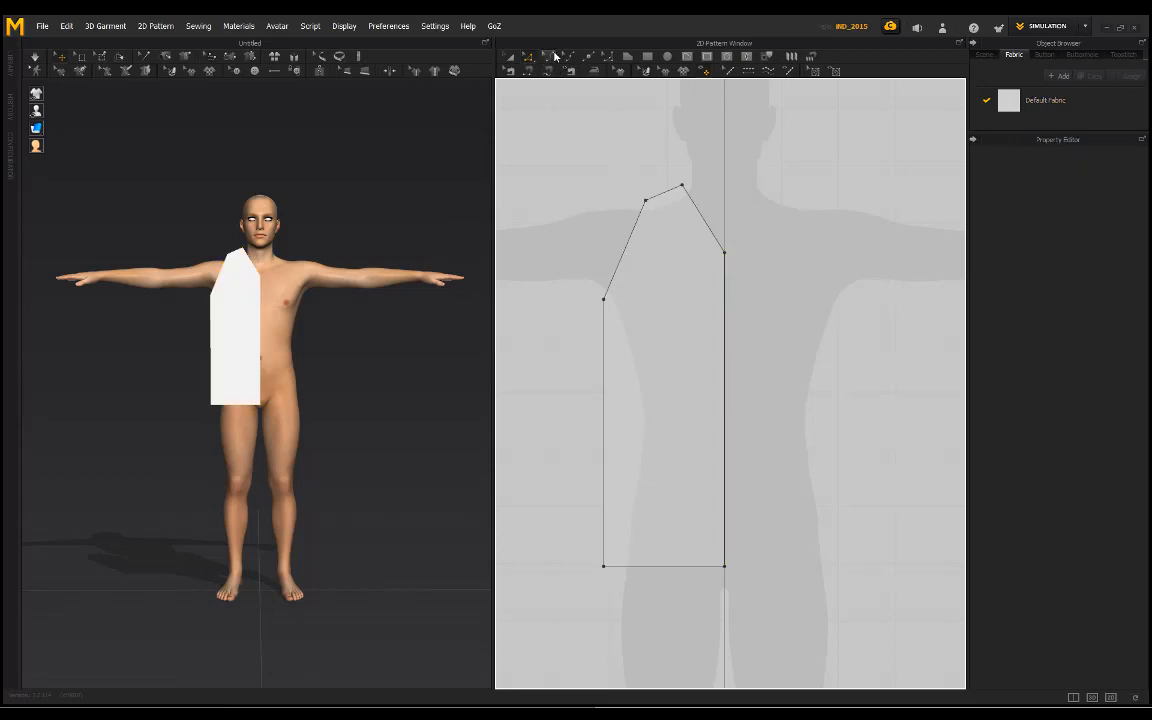
Step: Bend the armhole inward into a curve about 215 mm long and unfold the half pattern across its centre line
{"action": "left_click", "coordinate": [554, 56]}
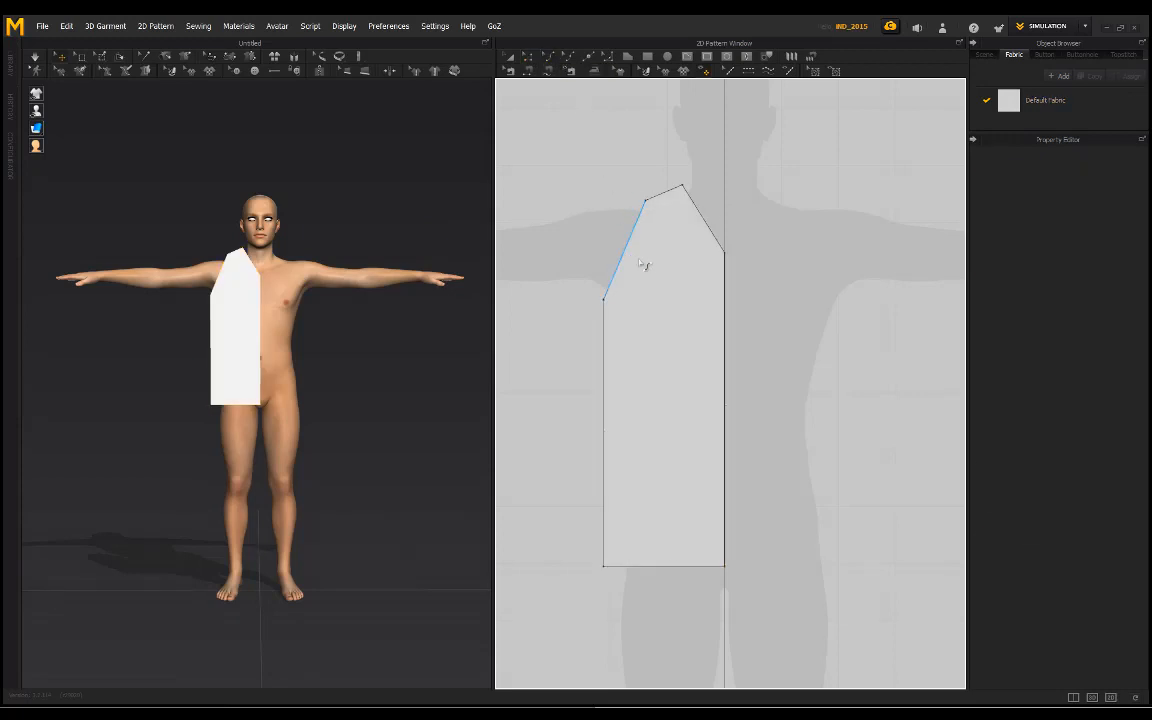
{"action": "left_click_drag", "start_coordinate": [643, 263], "coordinate": [616, 293]}
{"action": "left_click", "coordinate": [528, 57]}
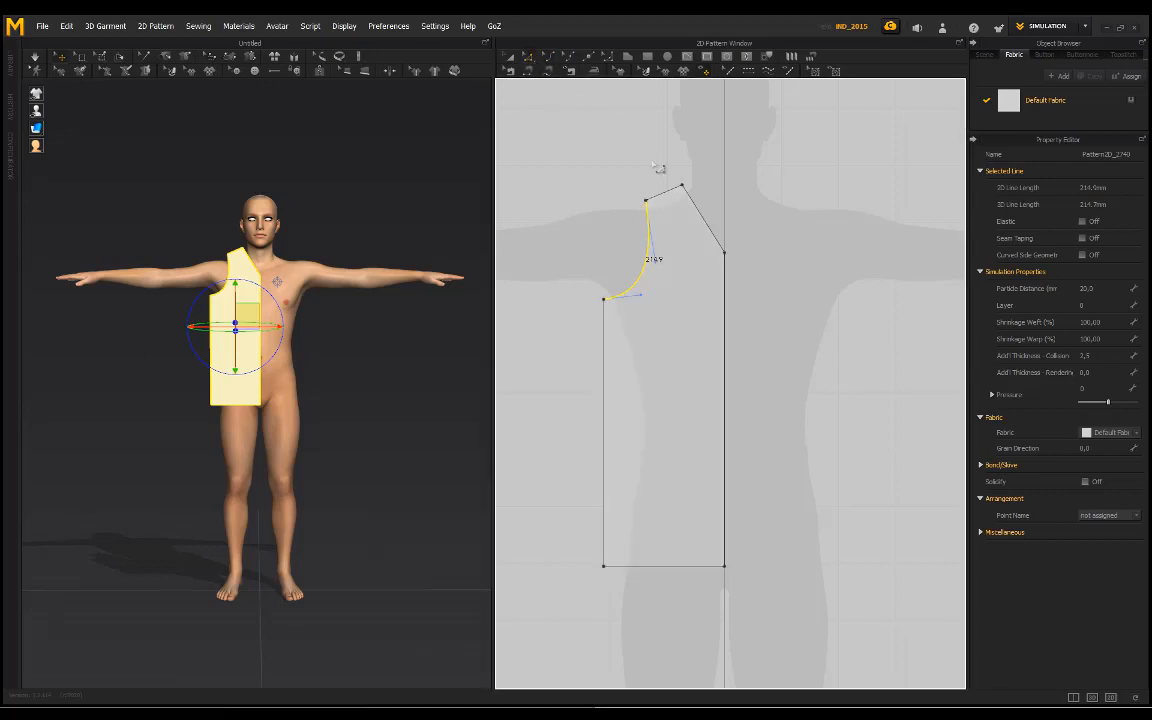
{"action": "left_click", "coordinate": [724, 298]}
{"action": "right_click", "coordinate": [726, 292]}
{"action": "left_click", "coordinate": [770, 382]}
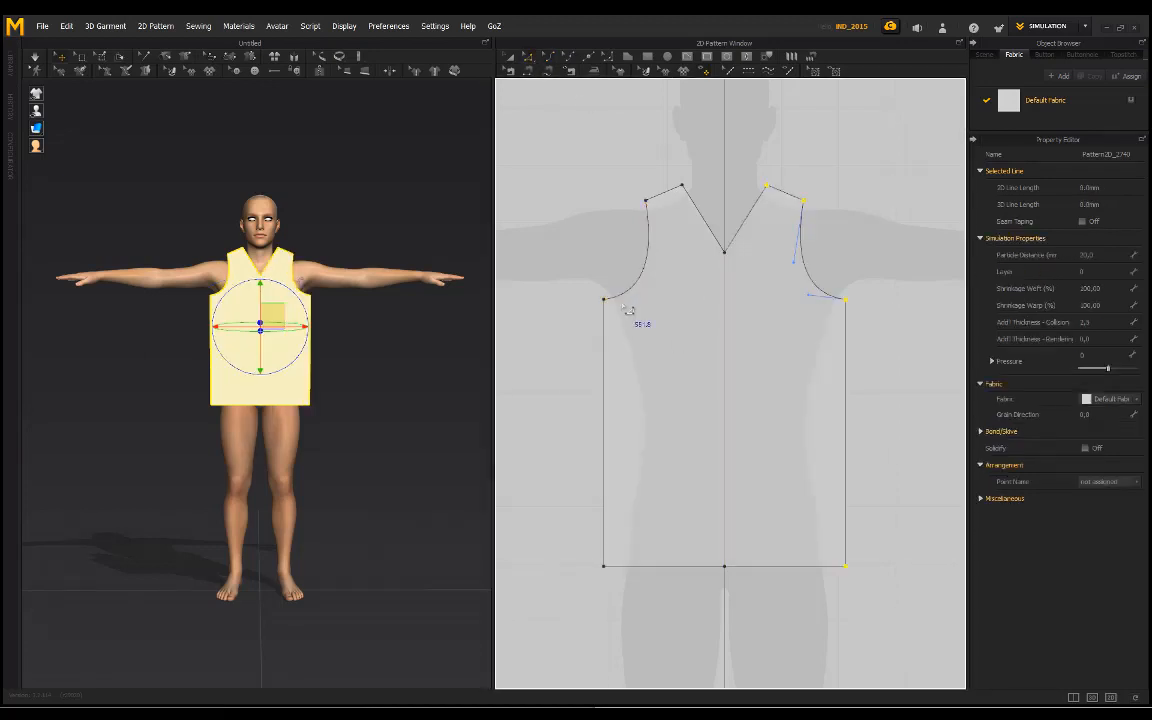
{"action": "left_click", "coordinate": [737, 578]}
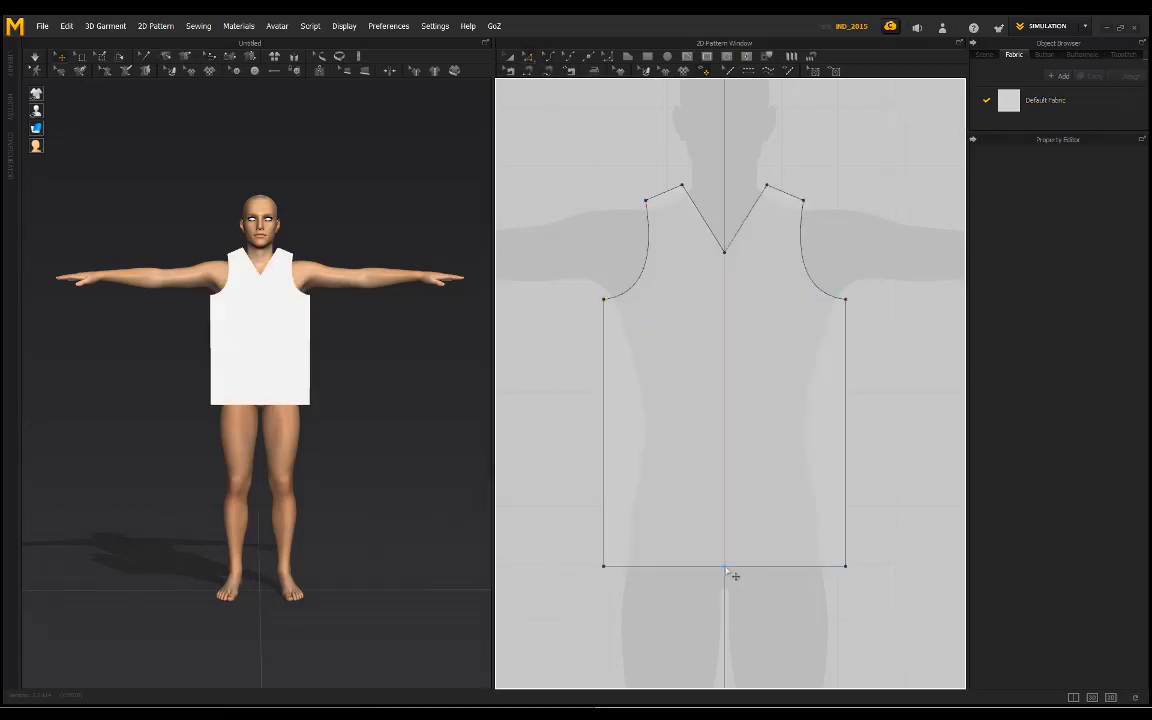
Step: Delete the middle points of the hem and the V-neck, and curve the neckline down into a scoop about 298 mm long
{"action": "left_click", "coordinate": [725, 567]}
{"action": "left_click", "coordinate": [741, 381]}
{"action": "left_click", "coordinate": [726, 254]}
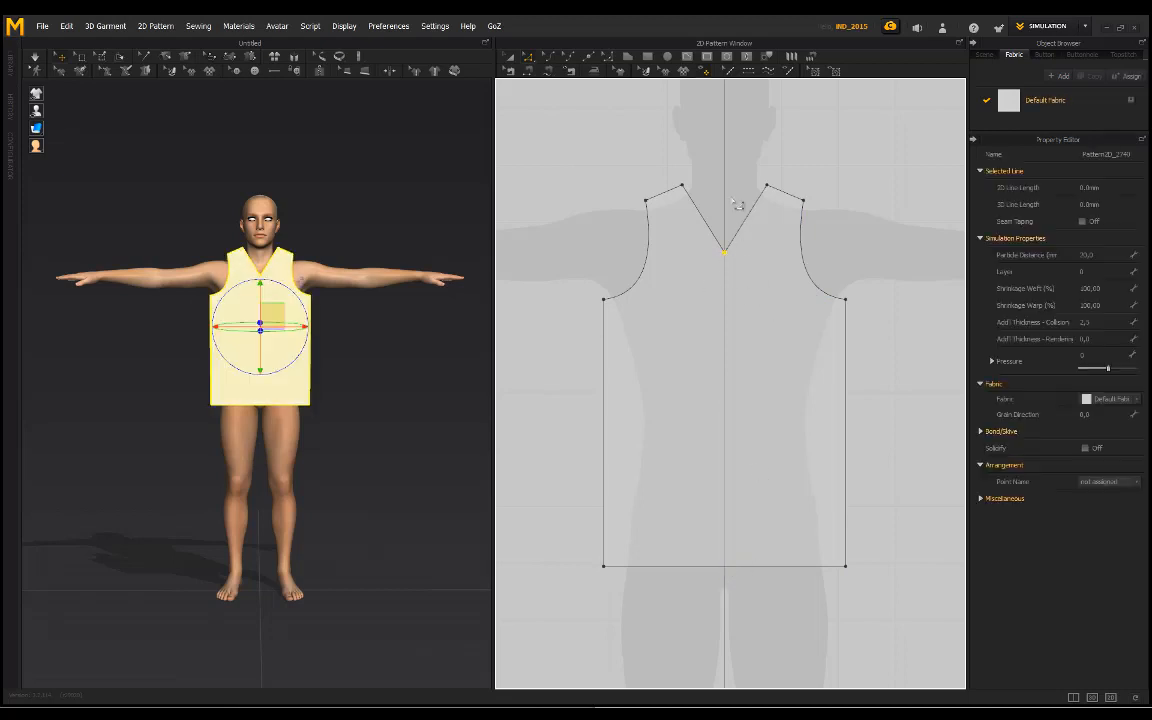
{"action": "key", "text": "Delete"}
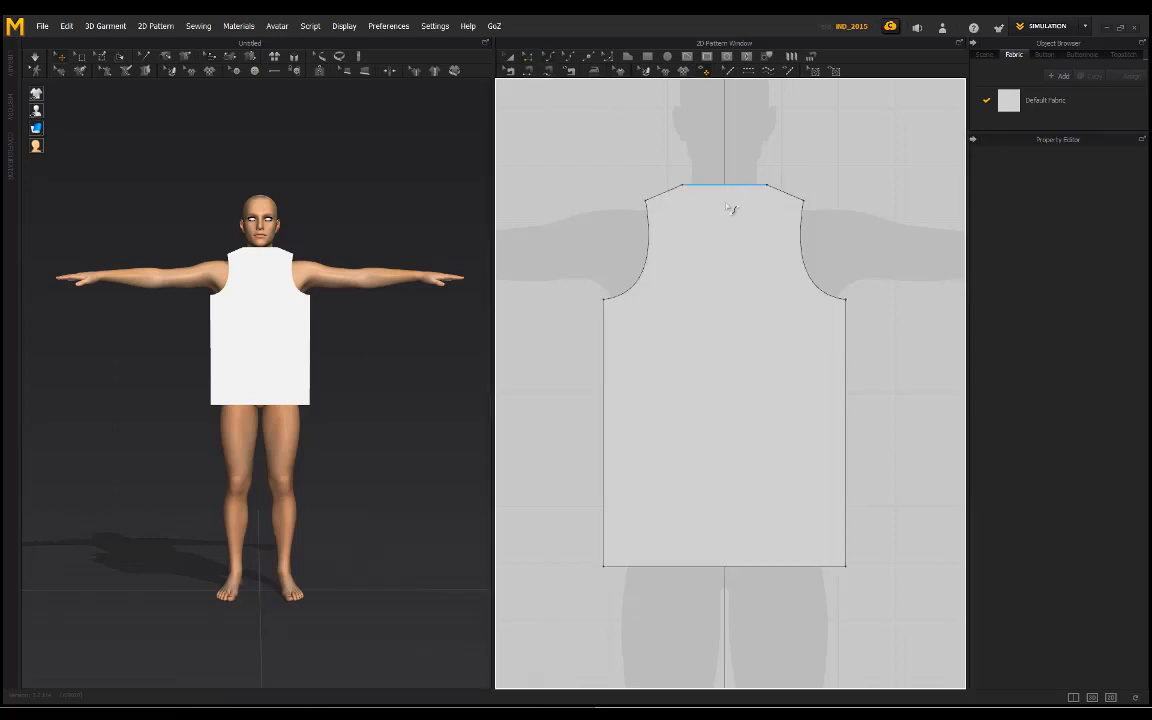
{"action": "left_click_drag", "start_coordinate": [728, 205], "coordinate": [731, 264]}
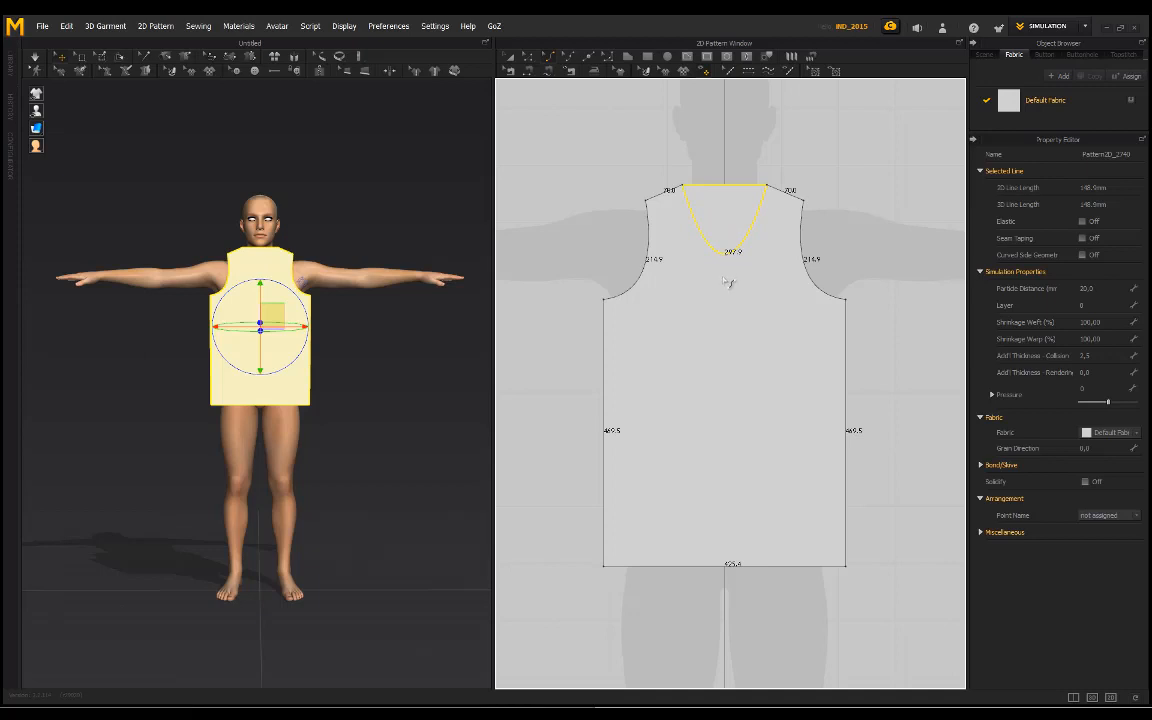
{"action": "left_click", "coordinate": [783, 151]}
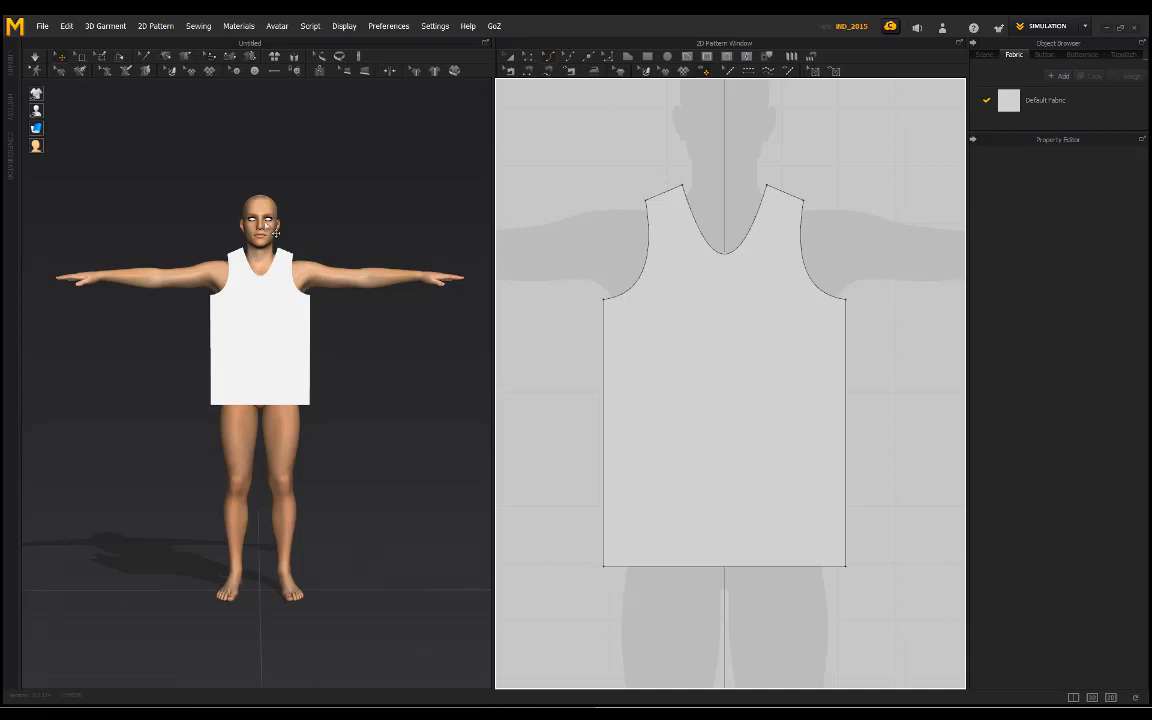
Step: Duplicate the whole front pattern and place the copy beside the original, level with it, as the back piece
{"action": "scroll", "coordinate": [260, 232], "scroll_direction": "up", "scroll_amount": 2}
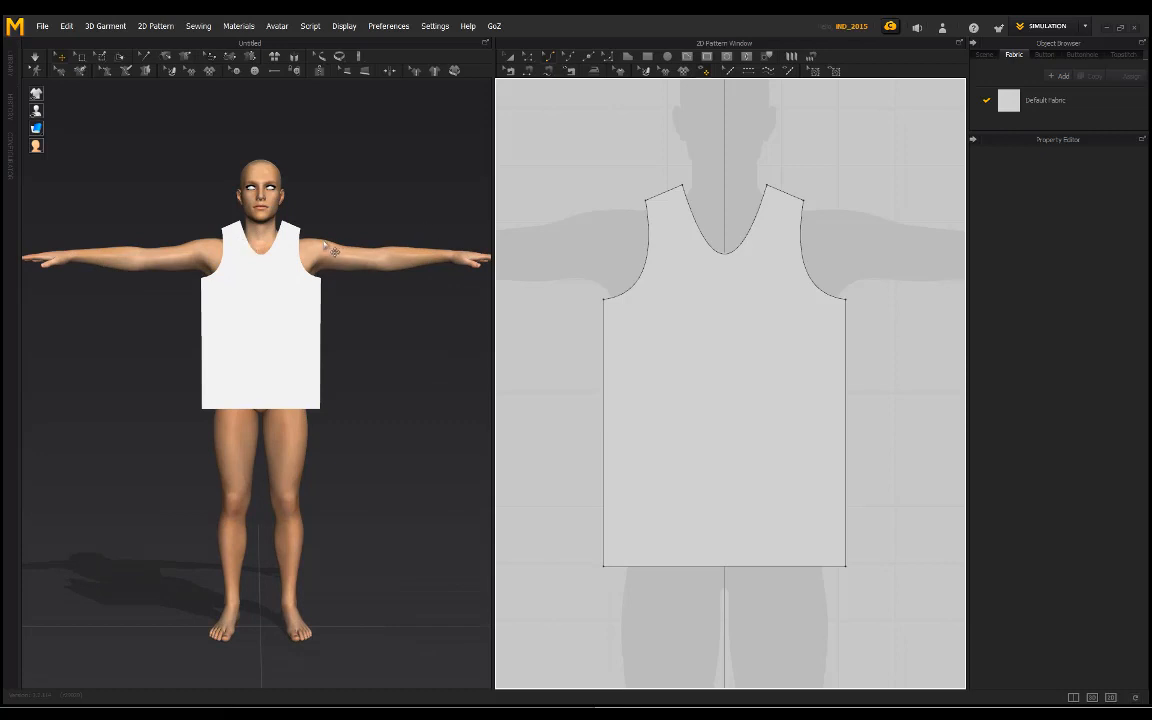
{"action": "scroll", "coordinate": [330, 248], "scroll_direction": "up", "scroll_amount": 3}
{"action": "middle_click_drag", "start_coordinate": [320, 203], "coordinate": [306, 288]}
{"action": "scroll", "coordinate": [700, 241], "scroll_direction": "up", "scroll_amount": 3}
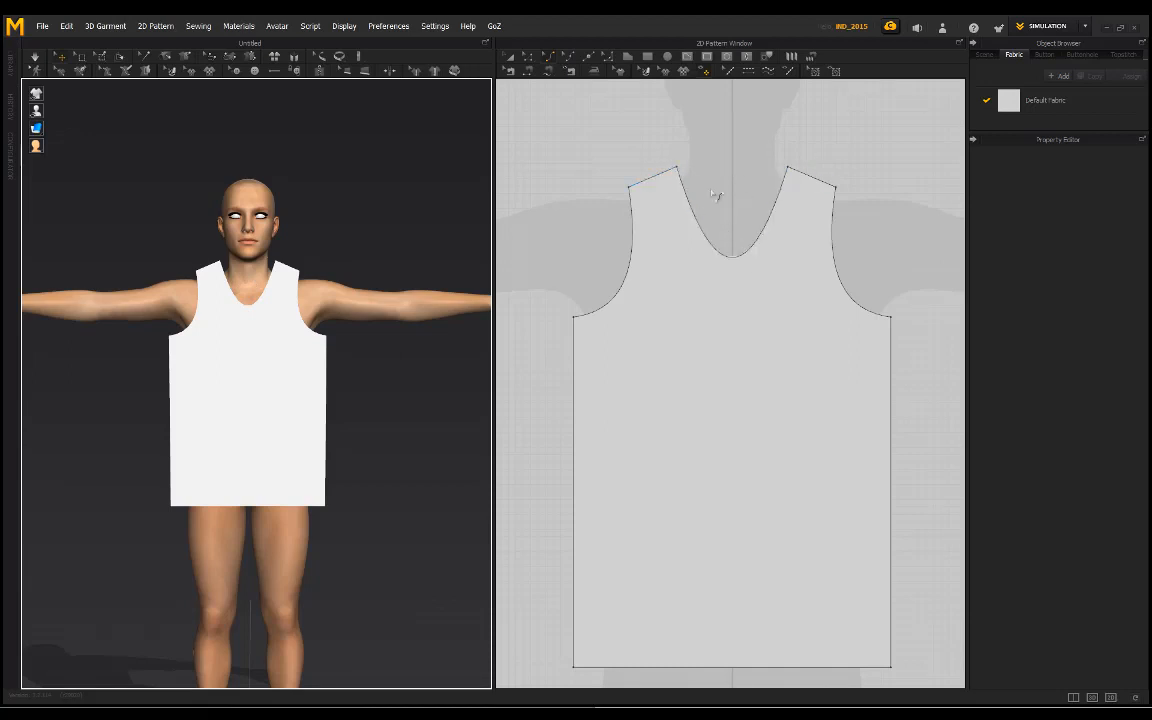
{"action": "mouse_move", "coordinate": [308, 233]}
{"action": "right_mouse_down"}
{"action": "mouse_move", "coordinate": [242, 232]}
{"action": "mouse_move", "coordinate": [308, 232]}
{"action": "right_mouse_up"}
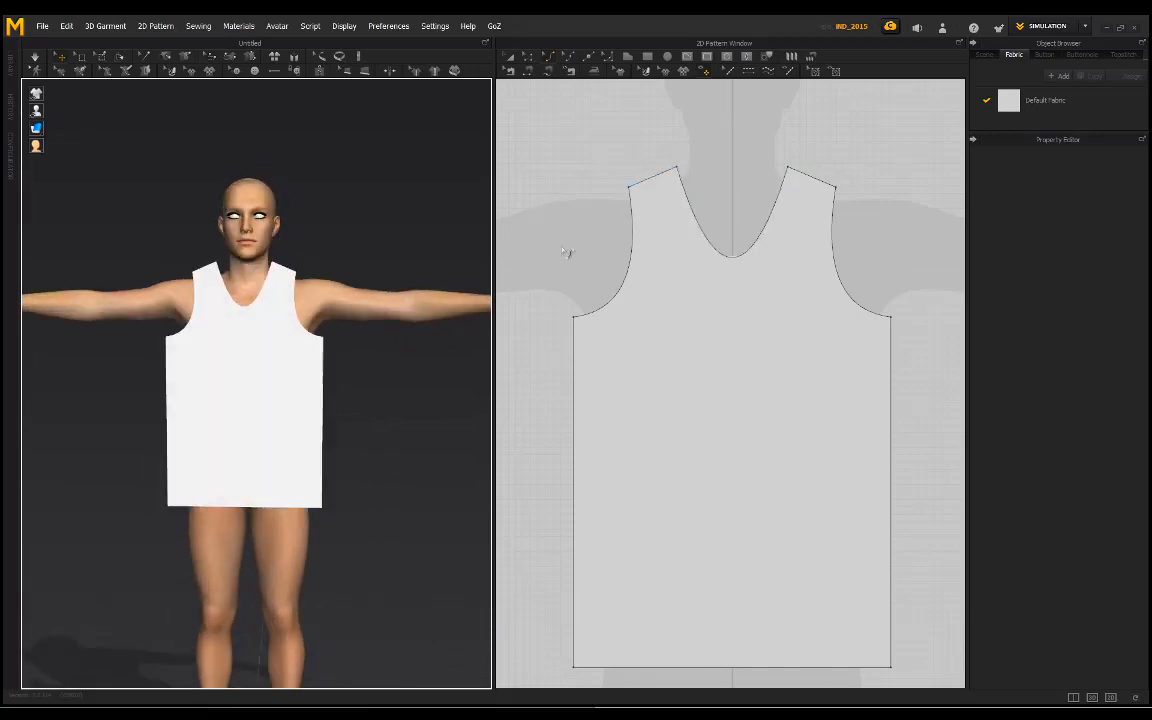
{"action": "left_click", "coordinate": [795, 334]}
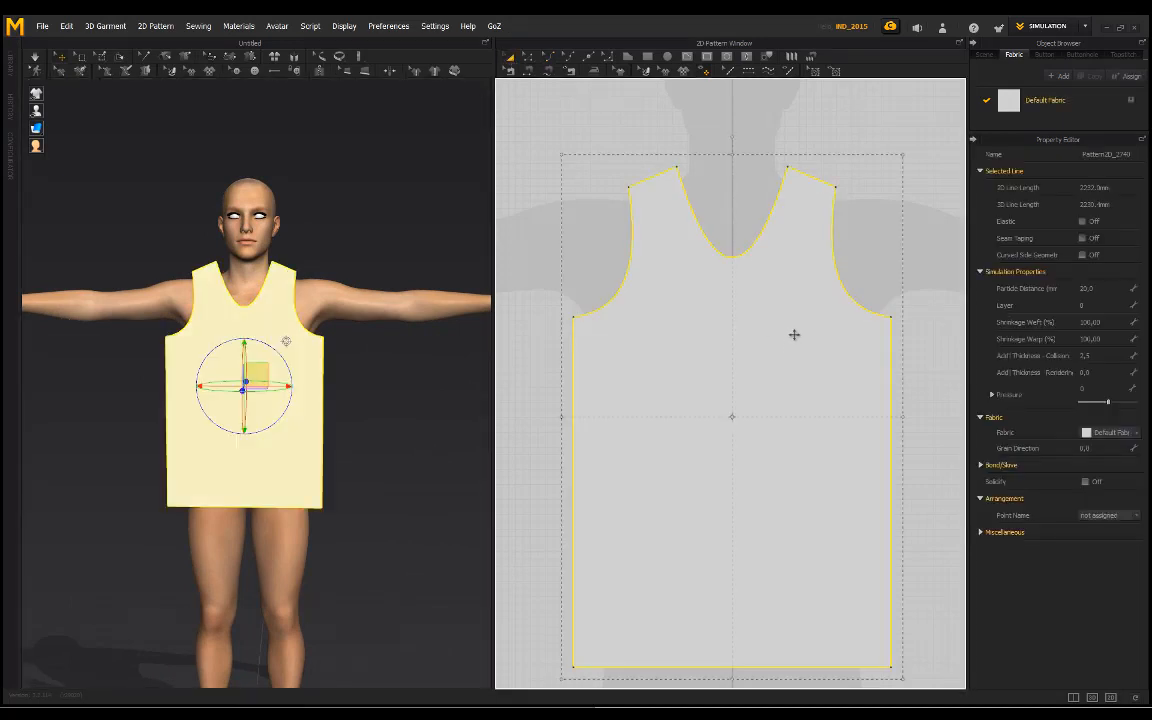
{"action": "scroll", "coordinate": [795, 334], "scroll_direction": "down", "scroll_amount": 4}
{"action": "right_click_drag", "start_coordinate": [860, 324], "coordinate": [779, 311]}
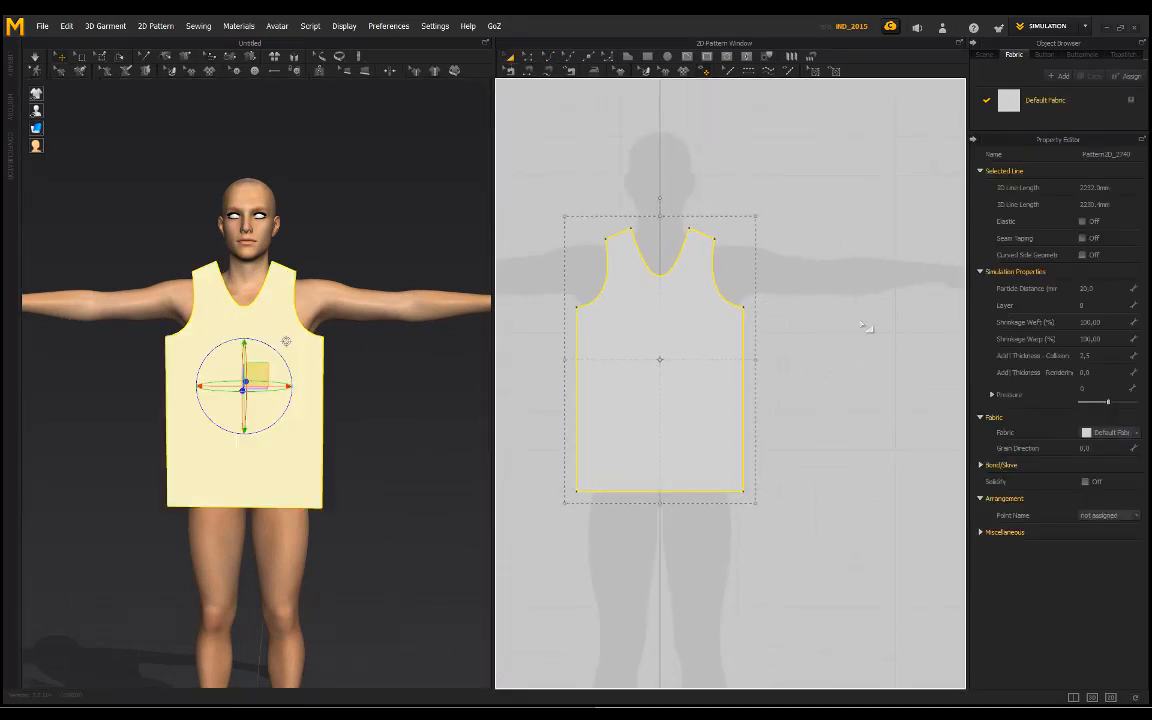
{"action": "key", "text": "ctrl+c"}
{"action": "key", "text": "ctrl+v"}
{"action": "left_click", "coordinate": [900, 362]}
Step: Move the copied pattern piece behind the avatar's back in the 3D view
{"action": "right_click_drag", "start_coordinate": [311, 226], "coordinate": [338, 255]}
{"action": "mouse_move", "coordinate": [40, 130]}
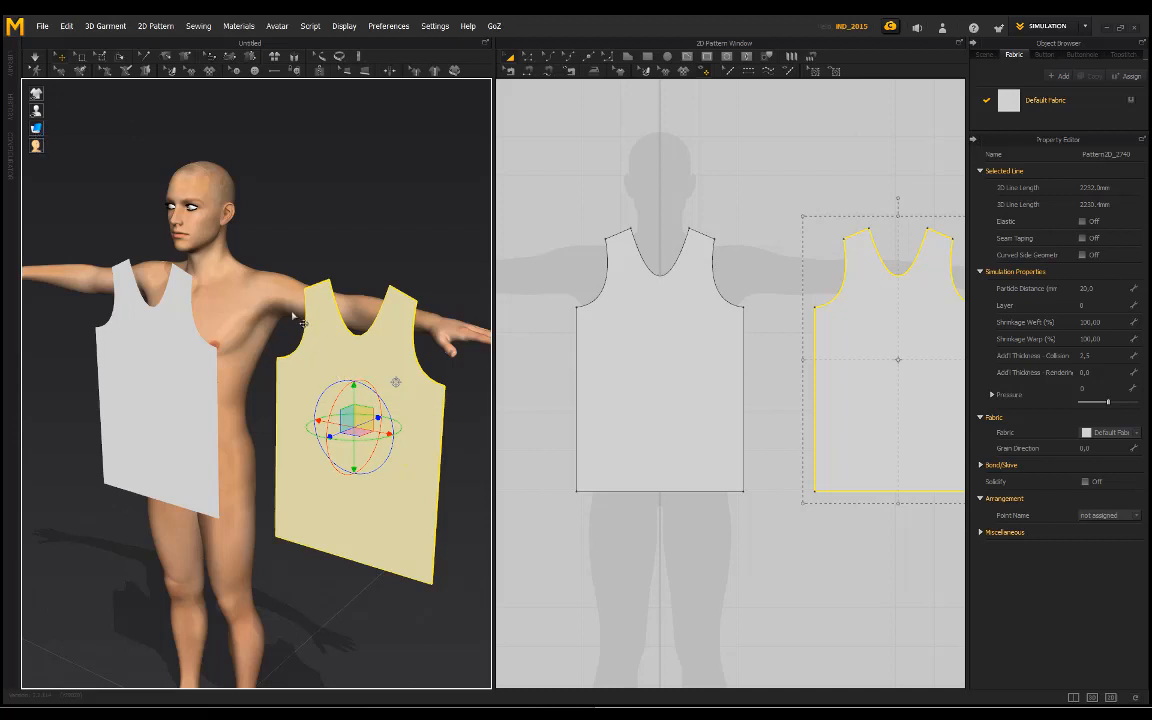
{"action": "right_click_drag", "start_coordinate": [239, 208], "coordinate": [250, 226]}
{"action": "right_click_drag", "start_coordinate": [368, 337], "coordinate": [263, 399]}
{"action": "middle_click_drag", "start_coordinate": [263, 399], "coordinate": [395, 402]}
{"action": "left_click", "coordinate": [182, 247]}
{"action": "right_click_drag", "start_coordinate": [182, 247], "coordinate": [144, 350]}
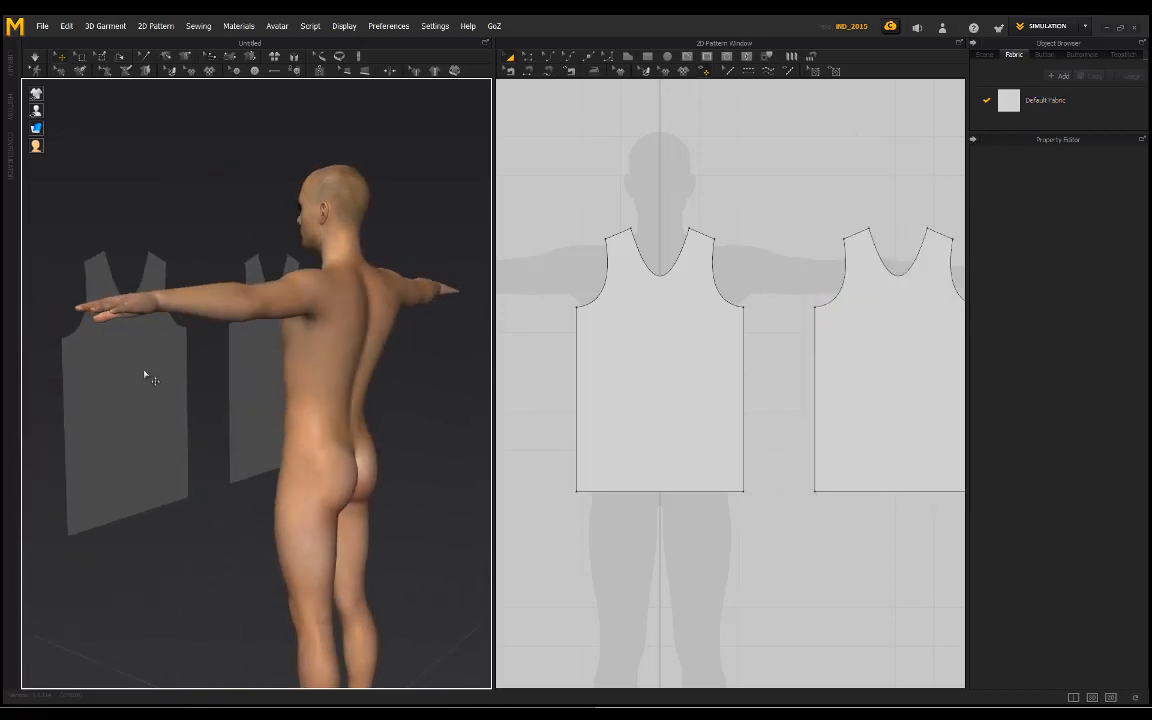
{"action": "right_click_drag", "start_coordinate": [98, 232], "coordinate": [254, 441]}
{"action": "left_click", "coordinate": [337, 456]}
{"action": "right_click_drag", "start_coordinate": [365, 457], "coordinate": [288, 499]}
{"action": "right_click_drag", "start_coordinate": [238, 452], "coordinate": [115, 467]}
{"action": "left_click_drag", "start_coordinate": [98, 470], "coordinate": [330, 422]}
{"action": "right_click_drag", "start_coordinate": [330, 422], "coordinate": [226, 330]}
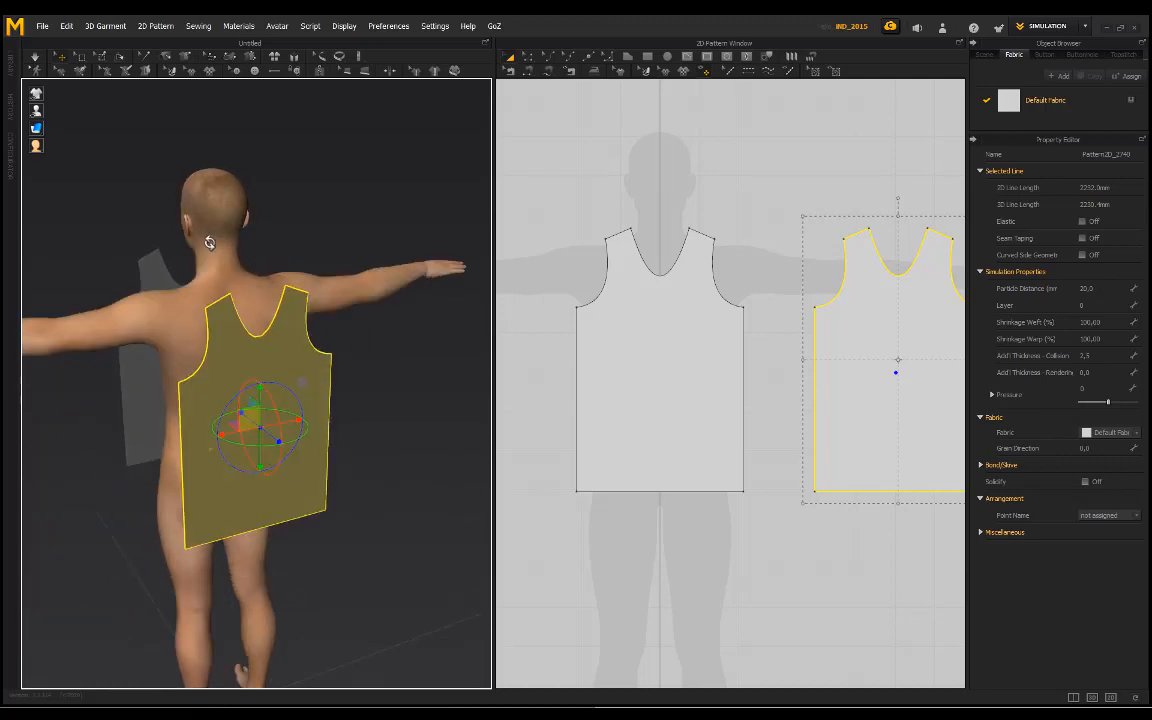
Step: Flip the back piece horizontally in 3D so its outer side faces away from the avatar
{"action": "left_click", "coordinate": [183, 267]}
{"action": "right_click_drag", "start_coordinate": [183, 267], "coordinate": [309, 480]}
{"action": "left_click", "coordinate": [303, 476]}
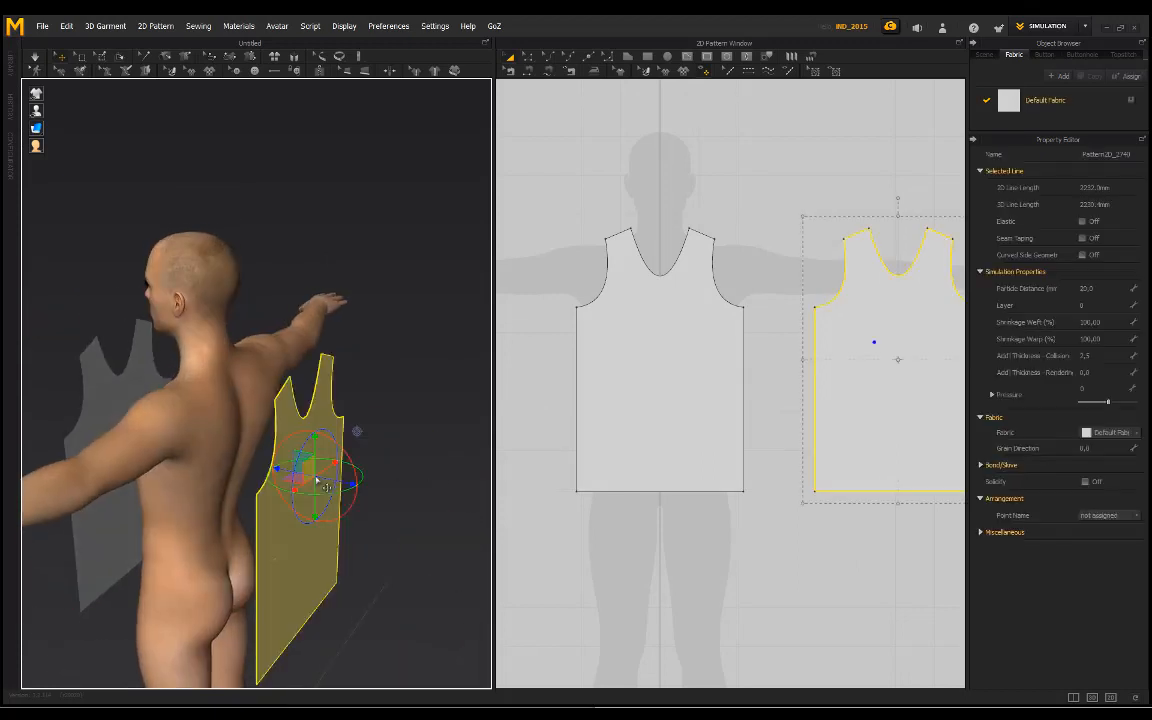
{"action": "right_click", "coordinate": [305, 430]}
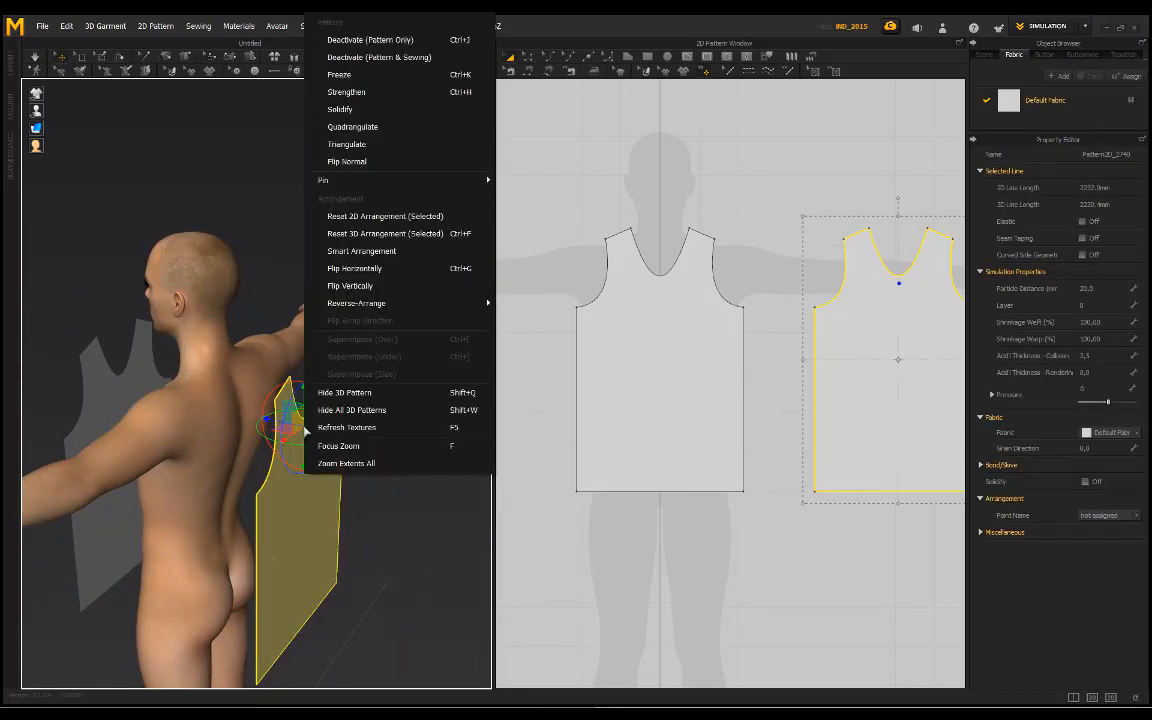
{"action": "left_click", "coordinate": [362, 269]}
{"action": "right_click_drag", "start_coordinate": [211, 370], "coordinate": [367, 349]}
{"action": "left_click", "coordinate": [367, 349]}
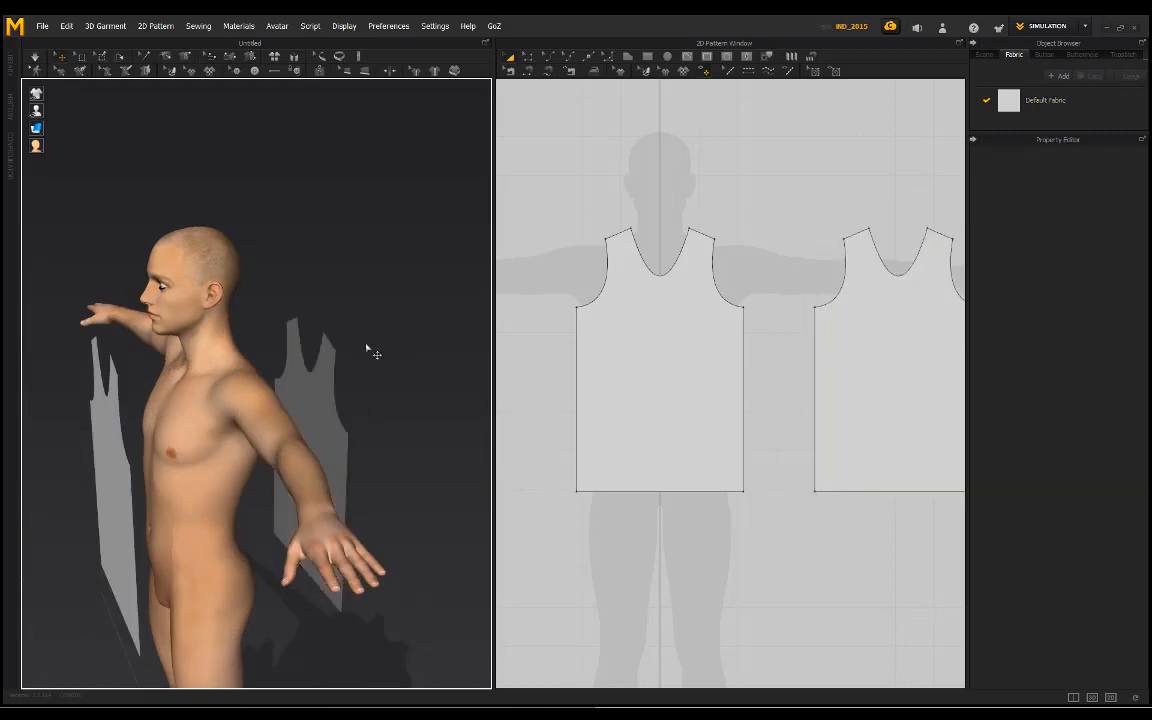
Step: Bring the back piece closer to the avatar's back in the 3D view
{"action": "right_click_drag", "start_coordinate": [333, 418], "coordinate": [256, 425]}
{"action": "middle_click_drag", "start_coordinate": [255, 425], "coordinate": [231, 364]}
{"action": "left_click", "coordinate": [279, 408]}
{"action": "right_click_drag", "start_coordinate": [326, 411], "coordinate": [304, 400]}
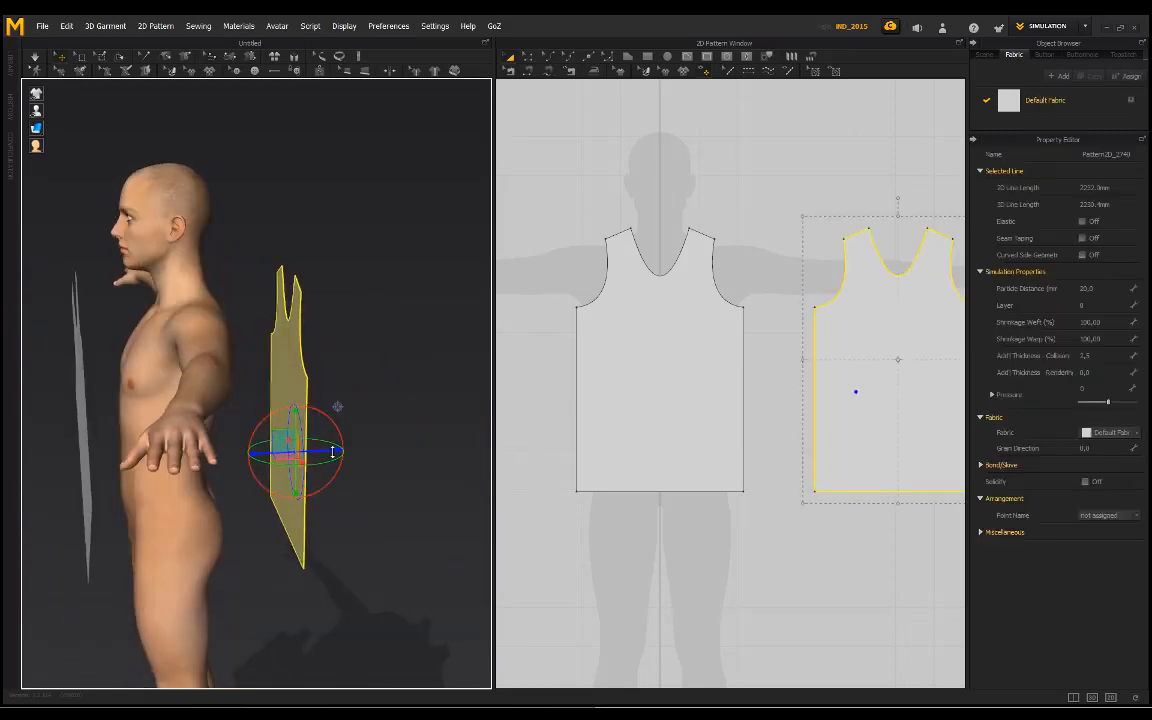
{"action": "left_click_drag", "start_coordinate": [332, 452], "coordinate": [291, 451]}
{"action": "left_click", "coordinate": [293, 422]}
Step: Sew both front shoulder lines to the opposite shoulder lines of the back piece with segment sewing
{"action": "right_click_drag", "start_coordinate": [251, 361], "coordinate": [327, 387]}
{"action": "middle_click_drag", "start_coordinate": [352, 360], "coordinate": [418, 373]}
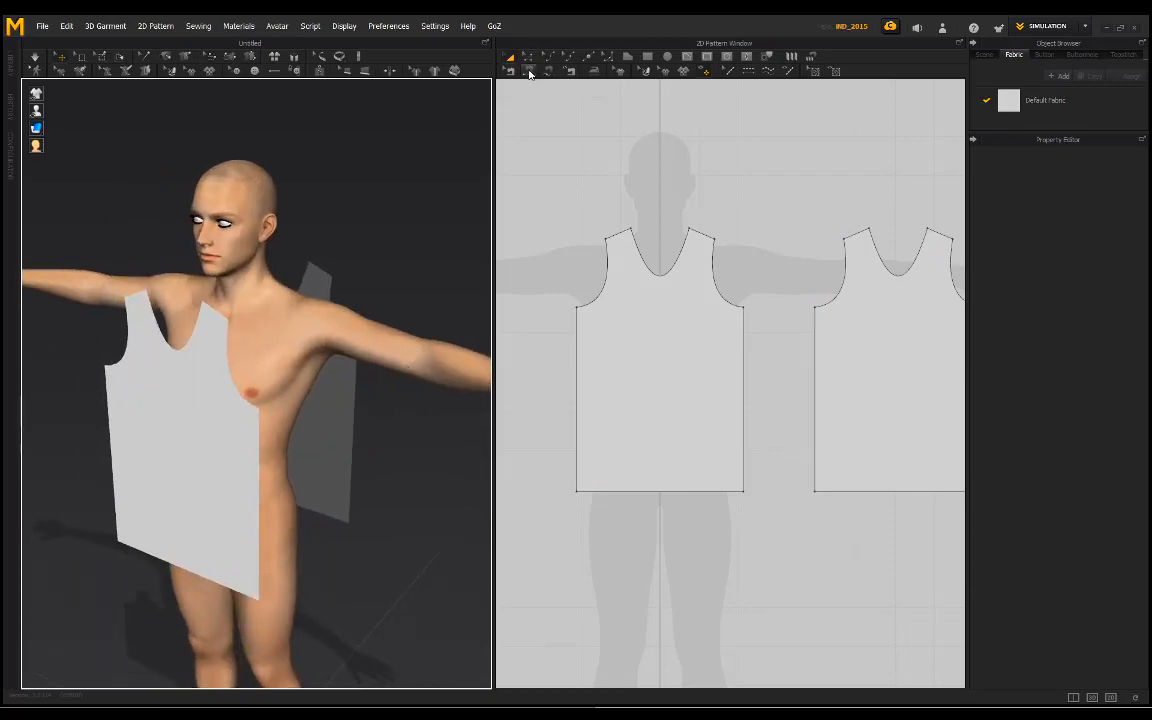
{"action": "left_click", "coordinate": [530, 73]}
{"action": "middle_click_drag", "start_coordinate": [678, 182], "coordinate": [637, 175]}
{"action": "left_click", "coordinate": [579, 231]}
{"action": "left_click", "coordinate": [893, 226]}
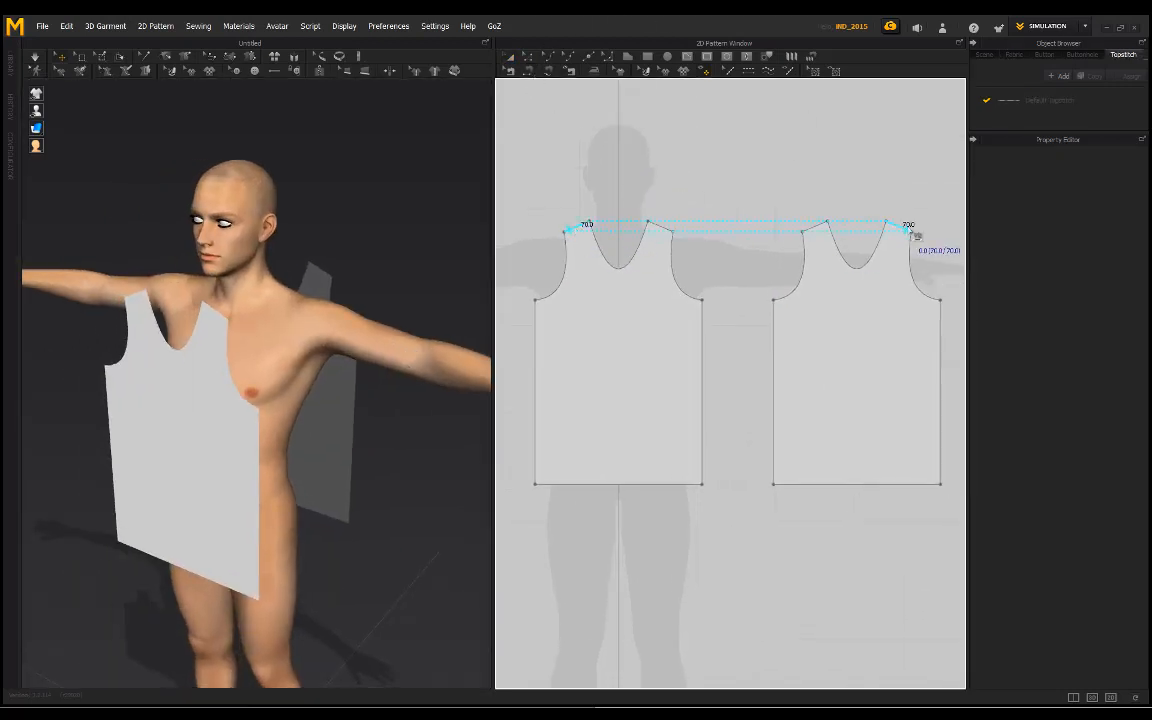
{"action": "left_click", "coordinate": [661, 231]}
{"action": "left_click", "coordinate": [818, 226]}
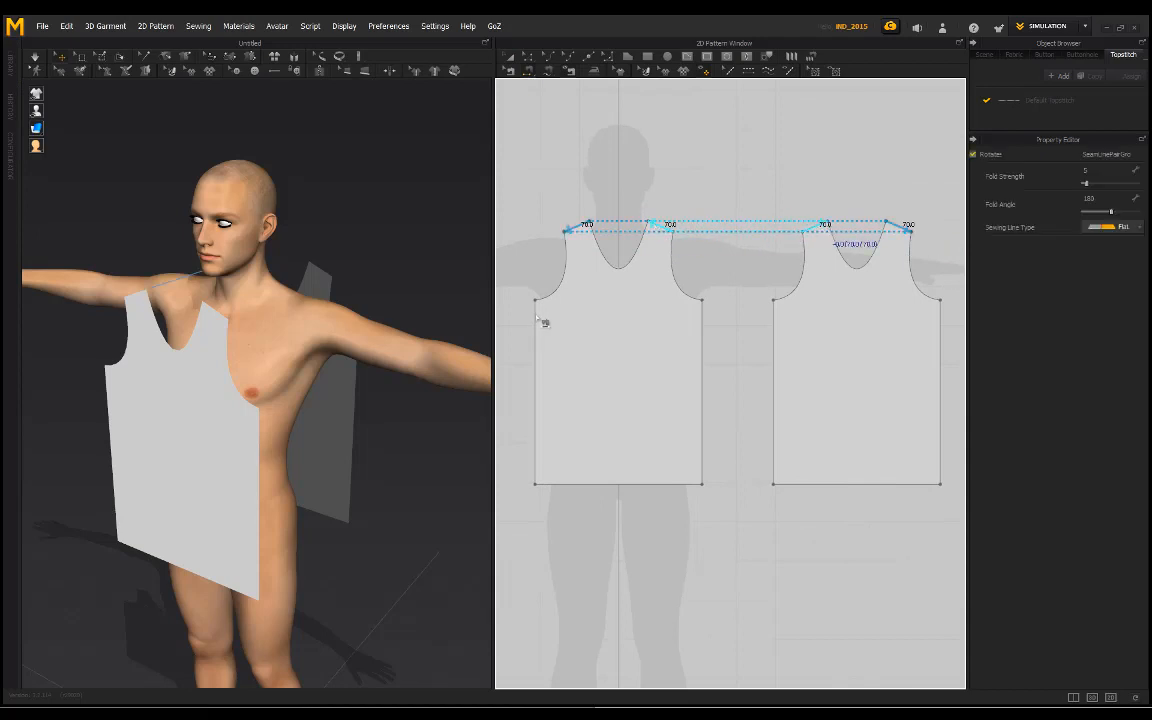
Step: Sew the two front side edges to the matching side edges of the back piece
{"action": "left_click", "coordinate": [538, 320]}
{"action": "left_click", "coordinate": [930, 388]}
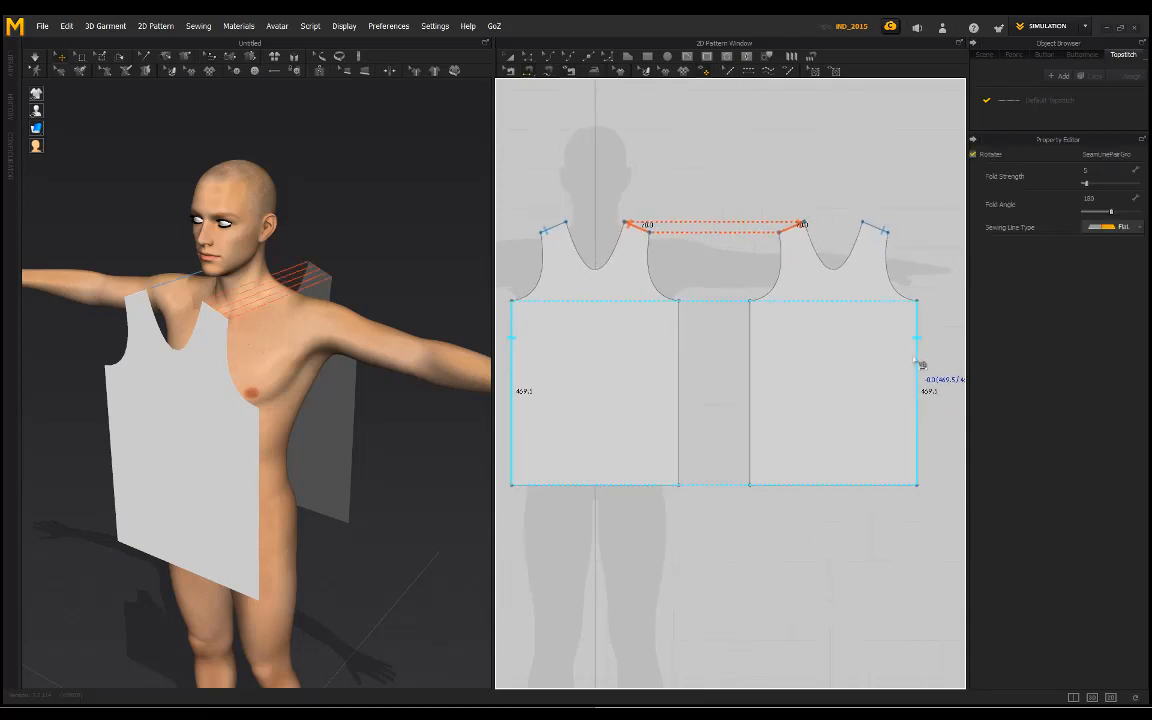
{"action": "left_click", "coordinate": [681, 342]}
{"action": "left_click", "coordinate": [749, 350]}
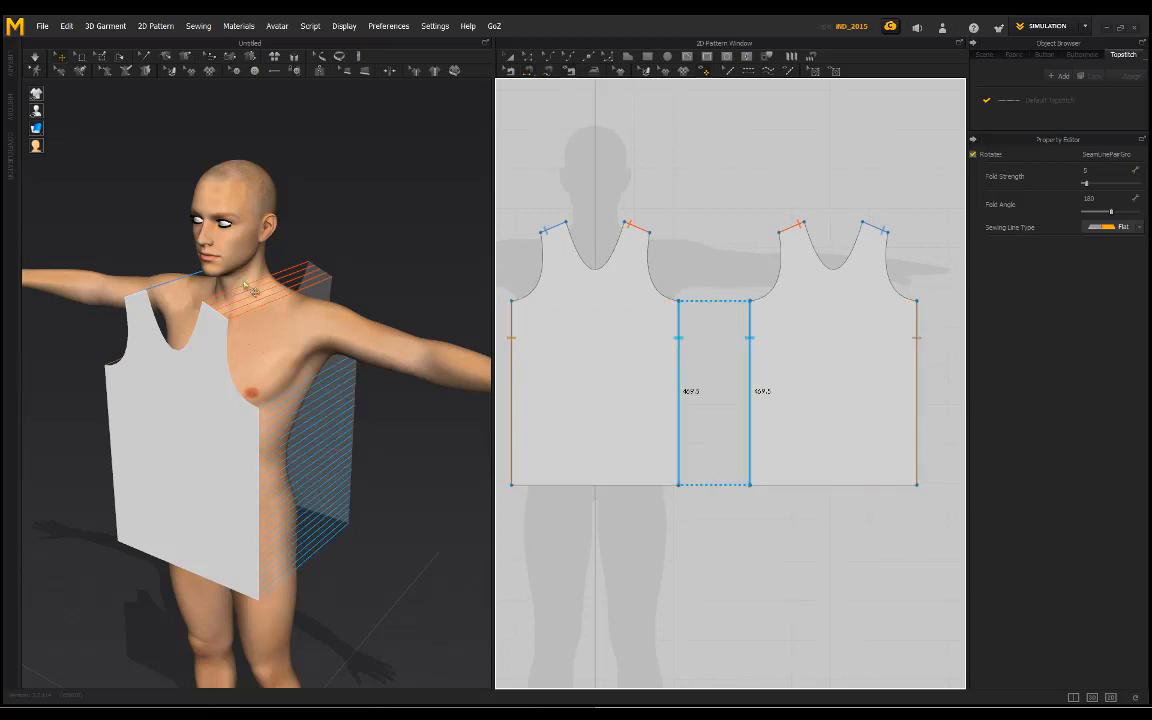
Step: Simulate the sewn pieces to drape them on the avatar and inspect the fit from all around
{"action": "right_click_drag", "start_coordinate": [380, 272], "coordinate": [171, 234]}
{"action": "key", "text": "space"}
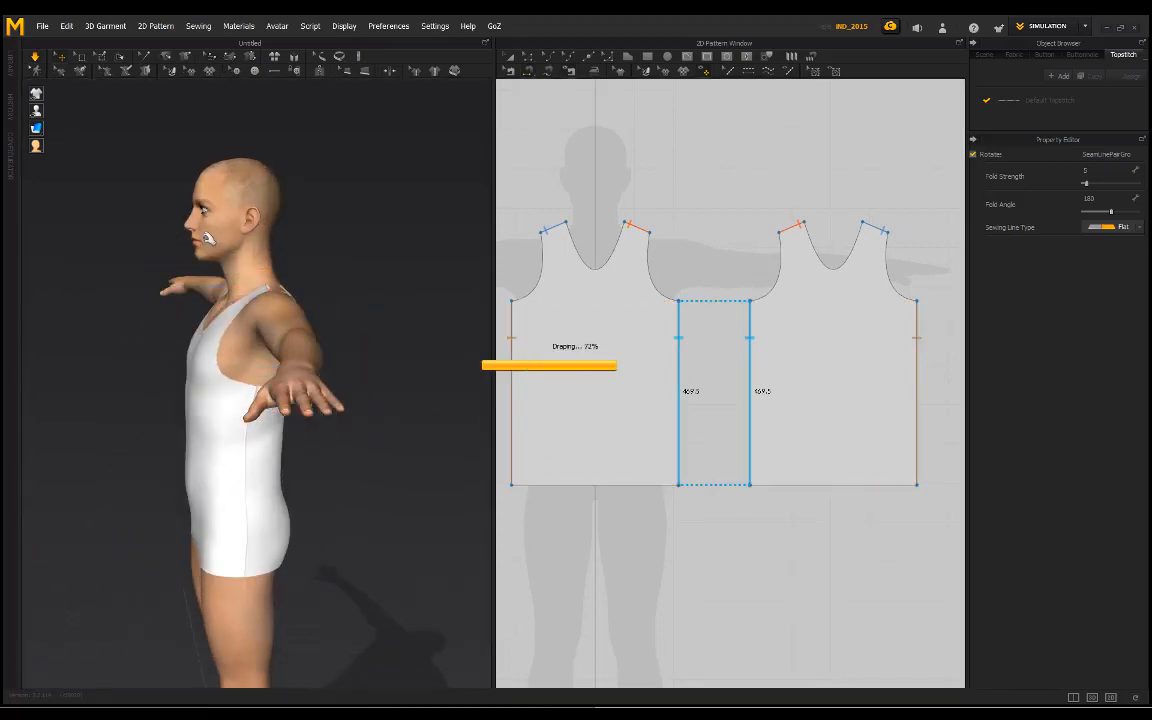
{"action": "right_click_drag", "start_coordinate": [285, 229], "coordinate": [399, 224]}
{"action": "right_click_drag", "start_coordinate": [309, 263], "coordinate": [286, 284]}
{"action": "scroll", "coordinate": [325, 262], "scroll_direction": "down", "scroll_amount": 1}
{"action": "scroll", "coordinate": [281, 259], "scroll_direction": "up", "scroll_amount": 3}
{"action": "right_click_drag", "start_coordinate": [375, 240], "coordinate": [200, 285]}
{"action": "right_click_drag", "start_coordinate": [130, 312], "coordinate": [332, 371]}
{"action": "left_click_drag", "start_coordinate": [332, 371], "coordinate": [426, 369]}
{"action": "left_click", "coordinate": [426, 369]}
{"action": "right_click_drag", "start_coordinate": [426, 369], "coordinate": [170, 332]}
{"action": "right_click_drag", "start_coordinate": [360, 348], "coordinate": [272, 325]}
Step: Set the particle distance of both the front and back pieces to 10 mm and inspect the simulated drape
{"action": "left_click", "coordinate": [512, 58]}
{"action": "scroll", "coordinate": [677, 216], "scroll_direction": "down", "scroll_amount": 4}
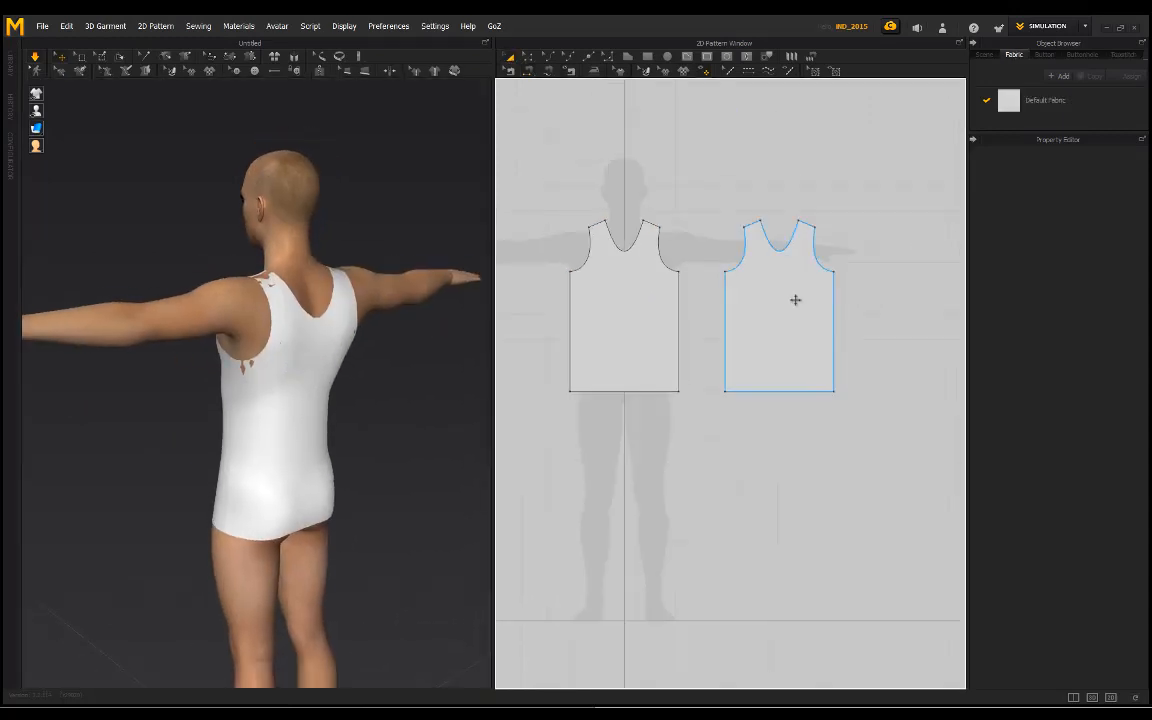
{"action": "left_click_drag", "start_coordinate": [879, 429], "coordinate": [506, 184]}
{"action": "left_click", "coordinate": [1094, 289]}
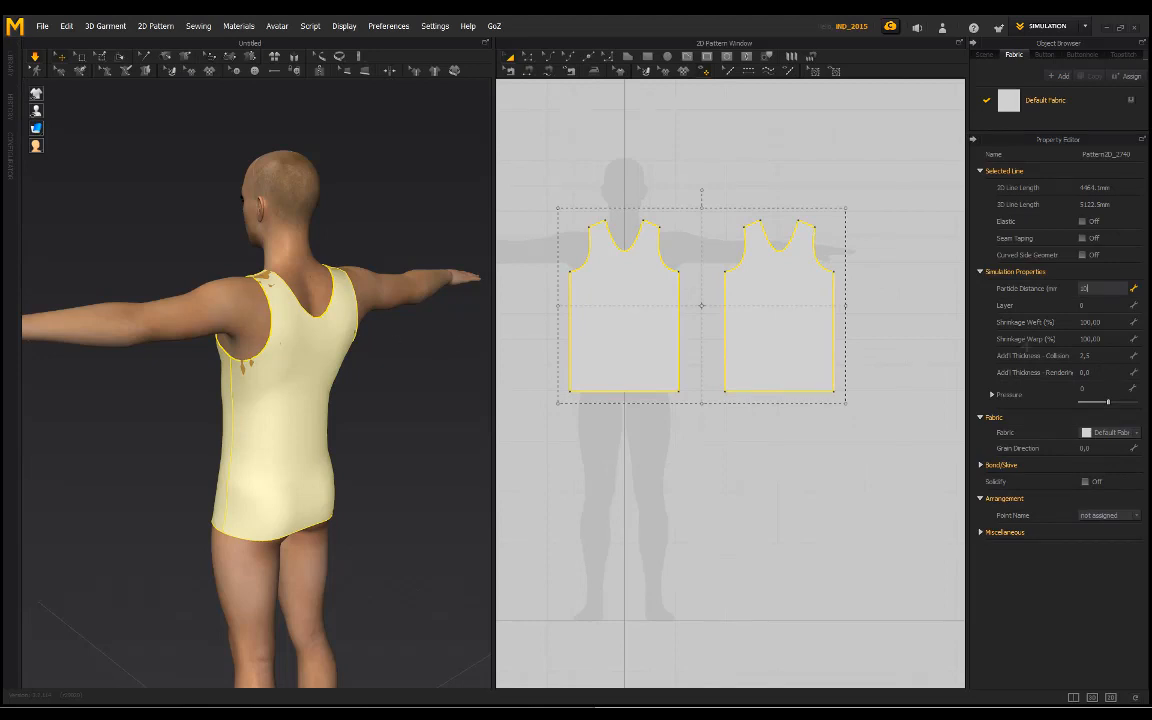
{"action": "type", "text": "10"}
{"action": "key", "text": "Return"}
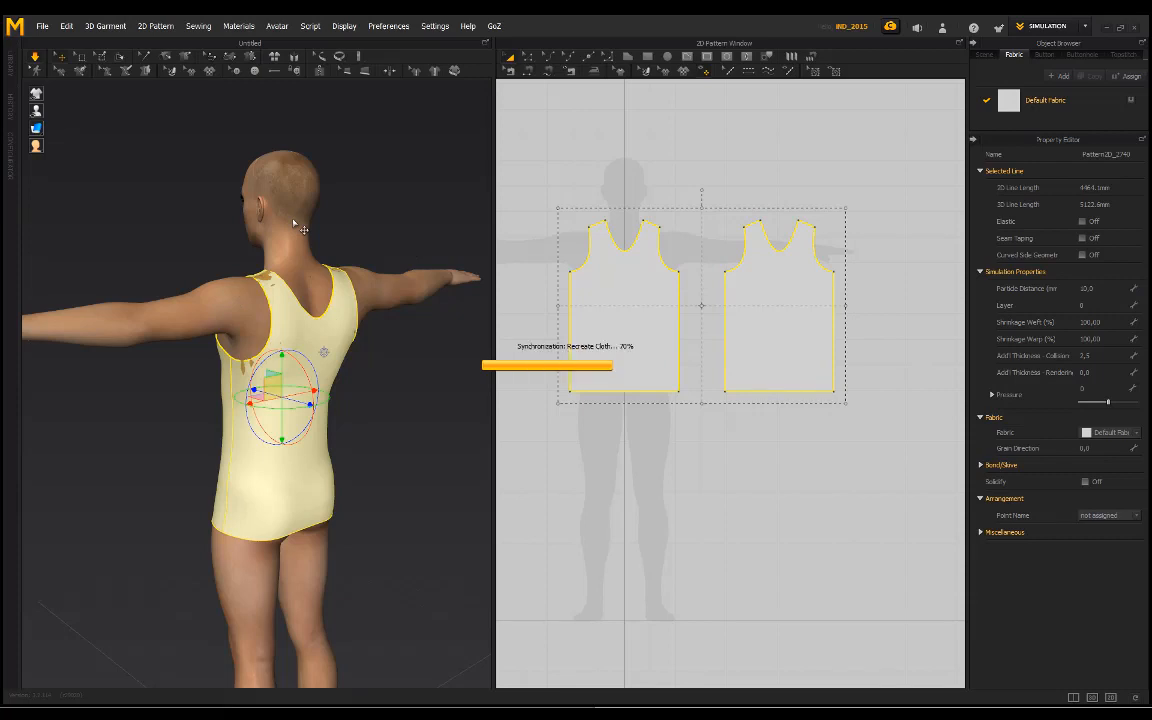
{"action": "left_click", "coordinate": [137, 239]}
{"action": "right_click_drag", "start_coordinate": [137, 239], "coordinate": [344, 279]}
{"action": "key", "text": "2"}
{"action": "right_click_drag", "start_coordinate": [305, 204], "coordinate": [388, 198]}
Step: Set the particle distance of both shirt pieces to 20 mm, stop the simulation and check the shirt from the front
{"action": "left_click_drag", "start_coordinate": [876, 408], "coordinate": [536, 186]}
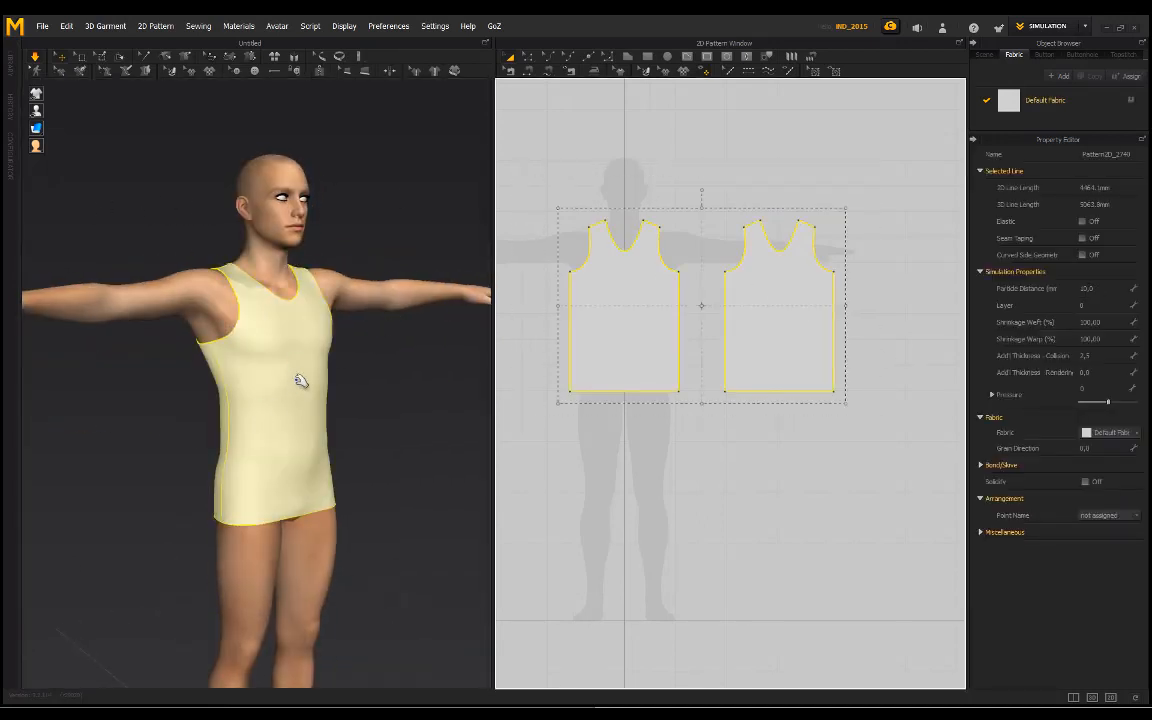
{"action": "left_click", "coordinate": [1098, 288]}
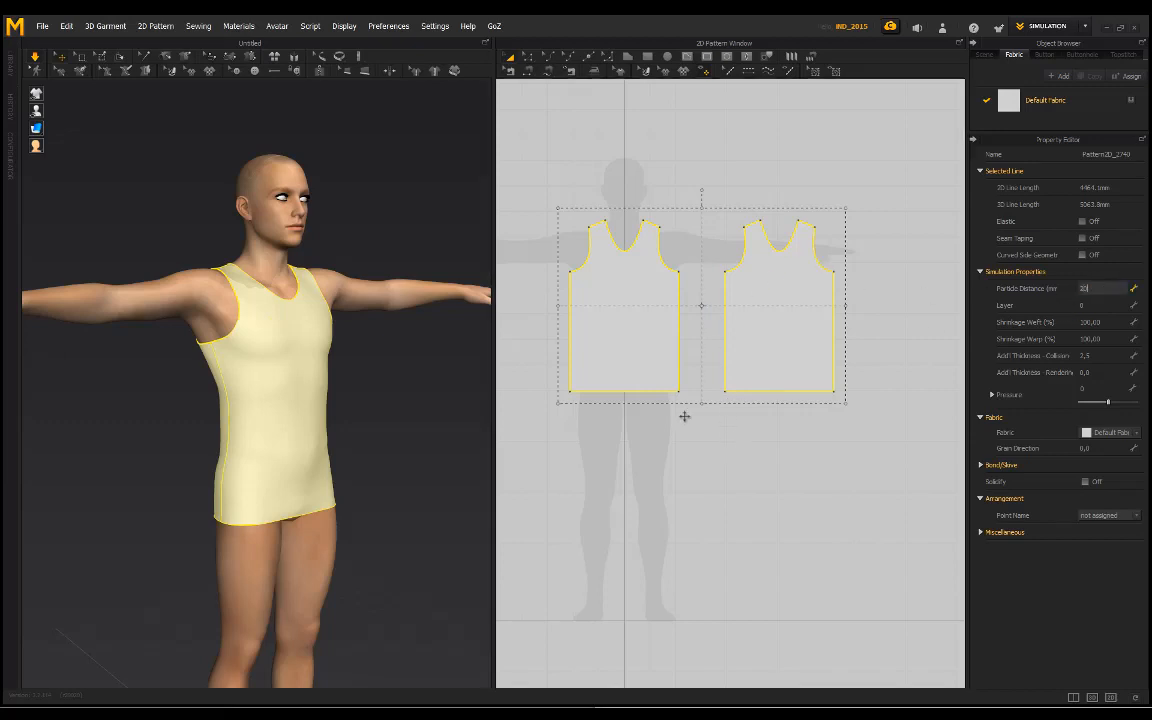
{"action": "type", "text": "20"}
{"action": "key", "text": "Return"}
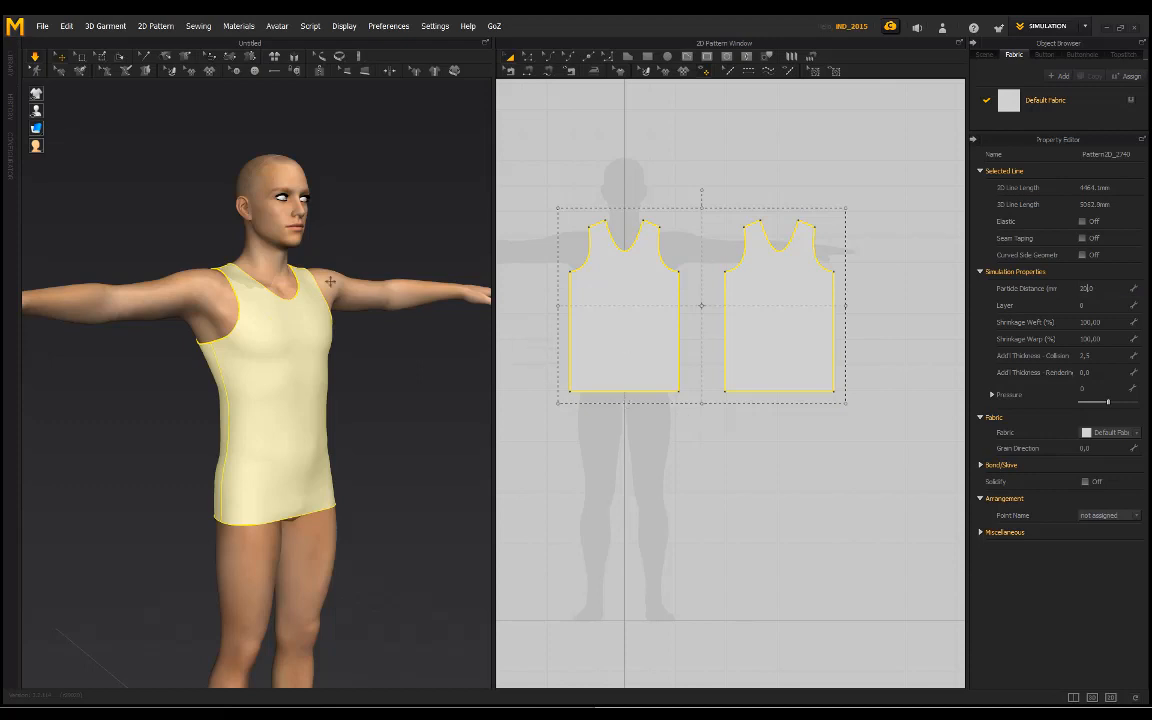
{"action": "left_click", "coordinate": [357, 211]}
{"action": "key", "text": "space"}
{"action": "right_click_drag", "start_coordinate": [357, 211], "coordinate": [280, 213]}
{"action": "middle_click_drag", "start_coordinate": [374, 209], "coordinate": [351, 229]}
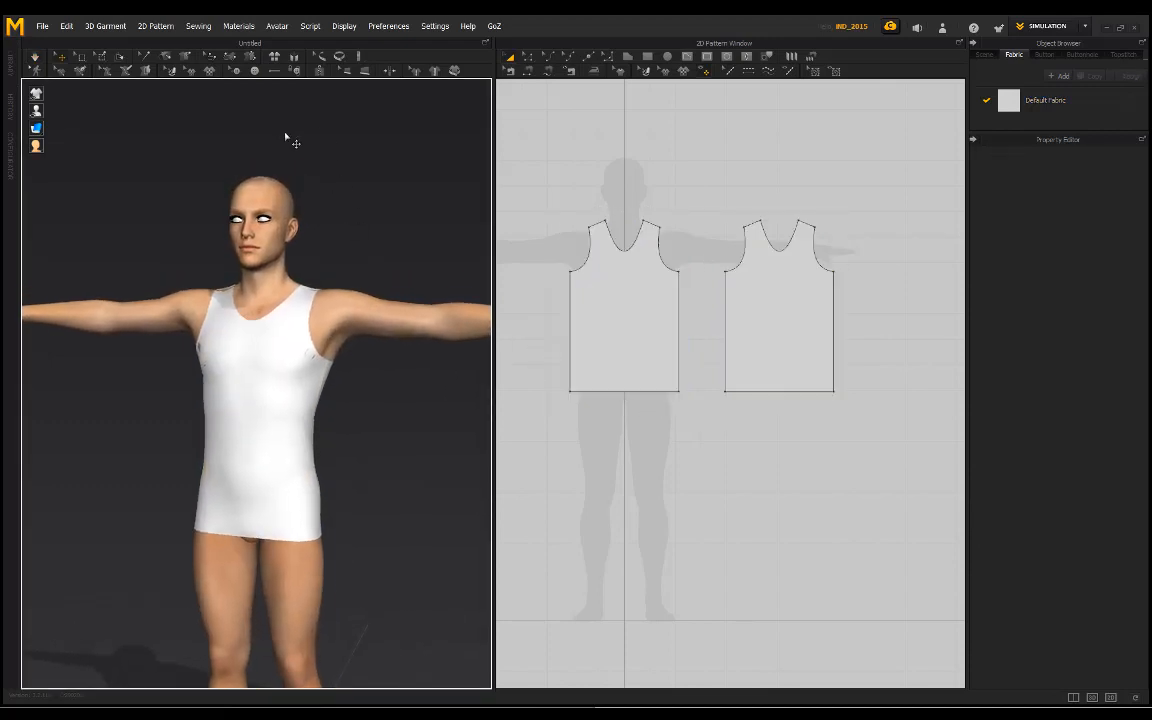
{"action": "right_click_drag", "start_coordinate": [285, 137], "coordinate": [366, 191]}
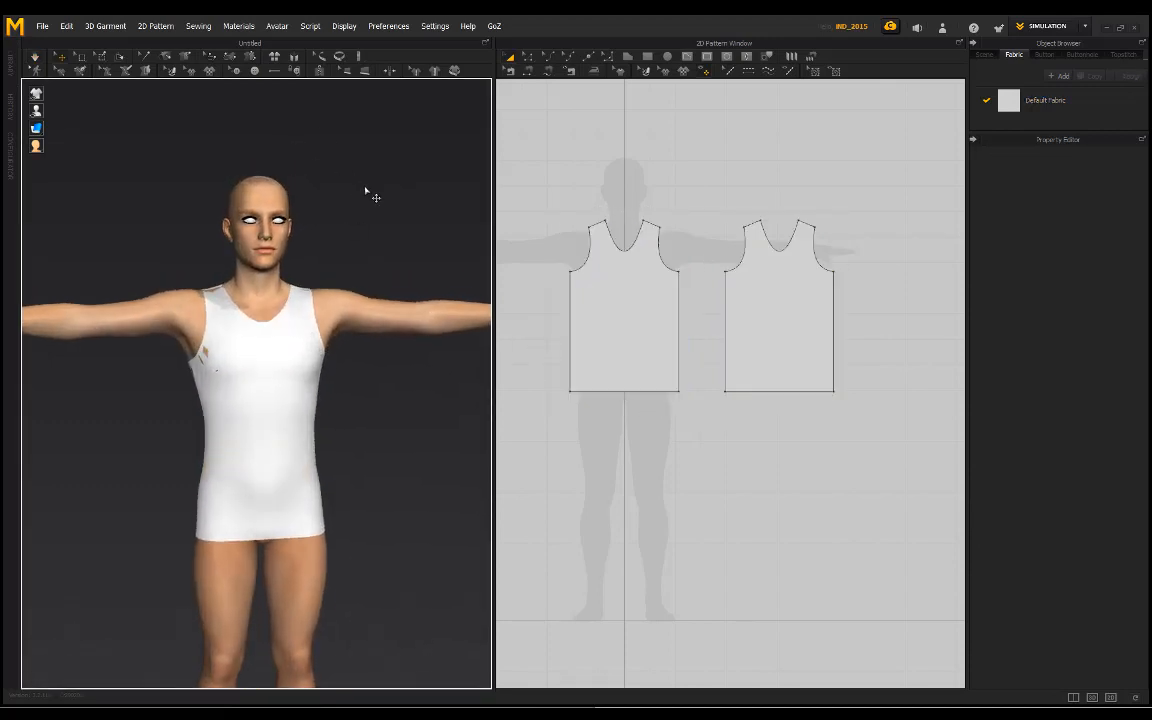
Step: Select the front piece and set the gizmo to Local Coordinate
{"action": "left_click", "coordinate": [594, 293]}
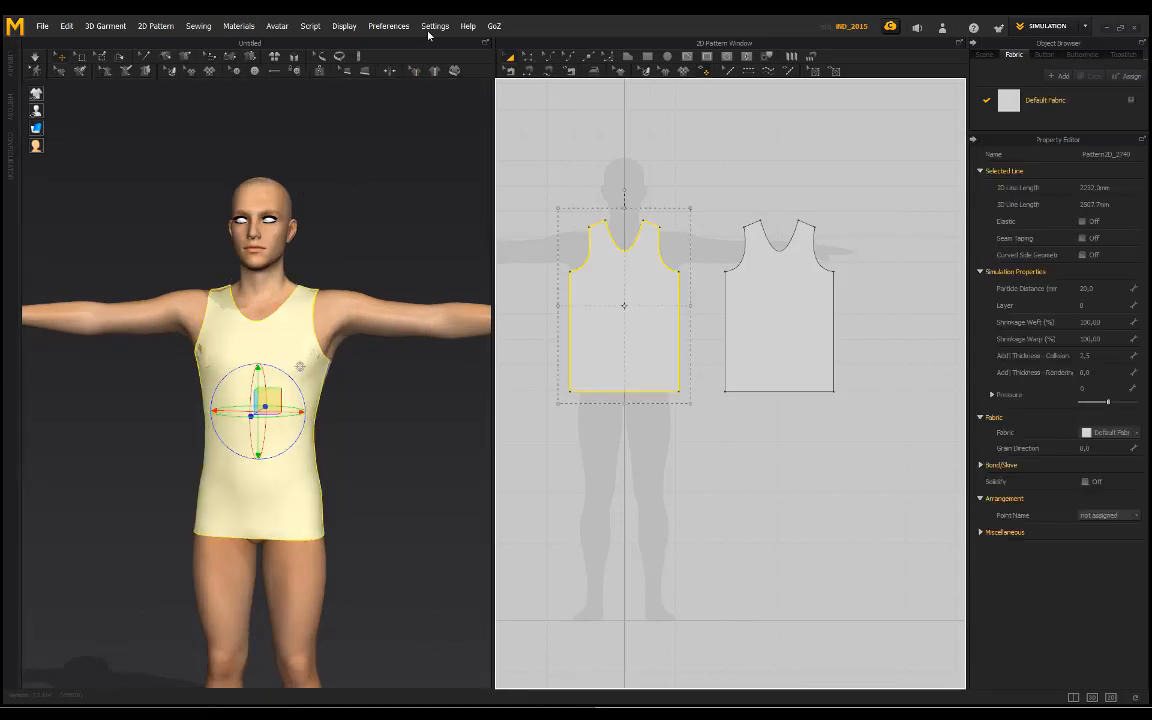
{"action": "left_click", "coordinate": [388, 26]}
{"action": "mouse_move", "coordinate": [398, 41]}
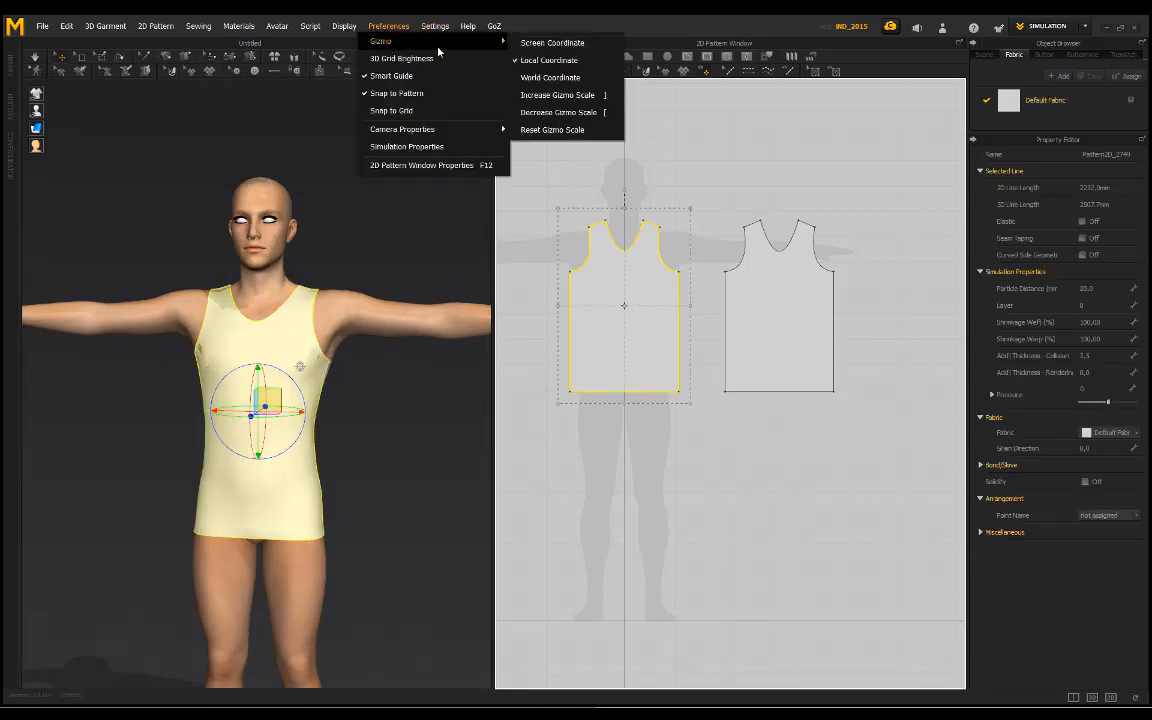
{"action": "left_click", "coordinate": [560, 62]}
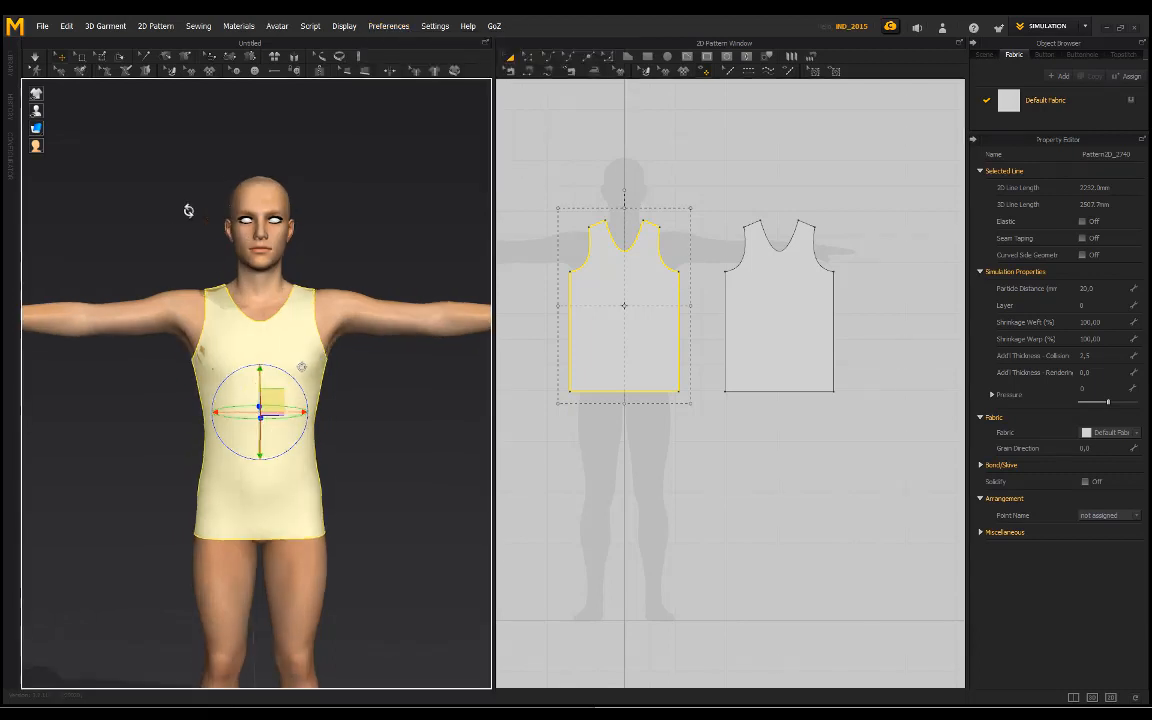
Step: Examine the front piece and its gizmo from several angles in the 3D view
{"action": "right_click_drag", "start_coordinate": [185, 211], "coordinate": [271, 344]}
{"action": "scroll", "coordinate": [289, 333], "scroll_direction": "down", "scroll_amount": 1}
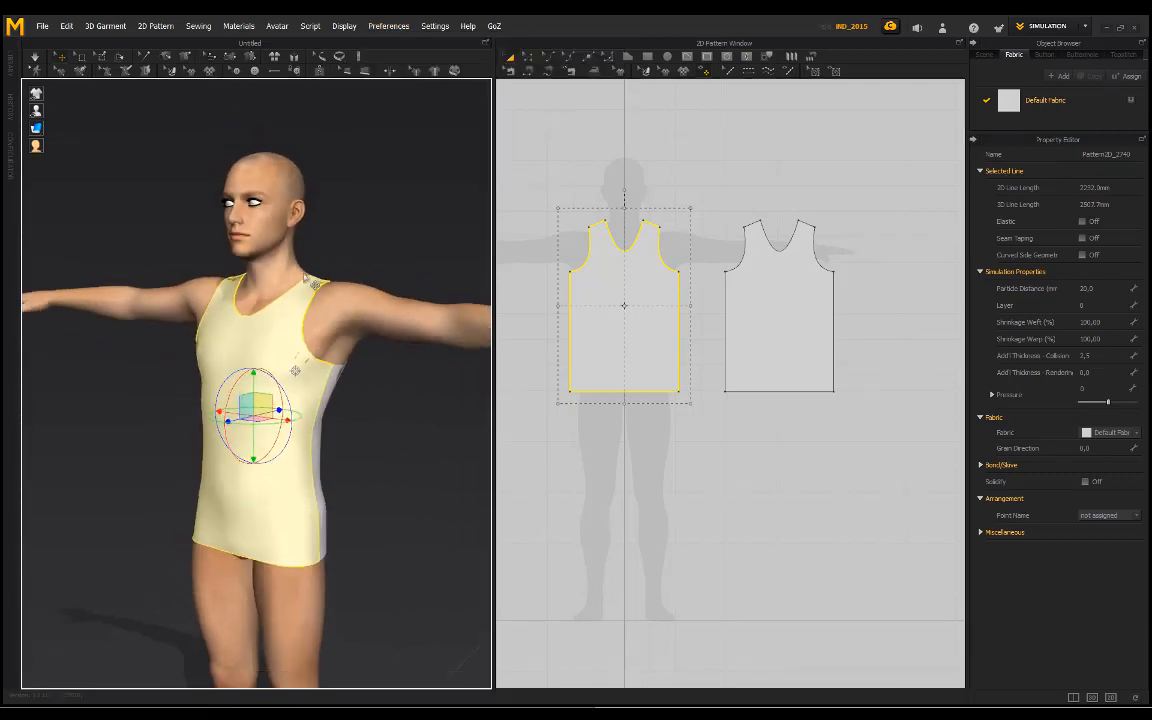
{"action": "scroll", "coordinate": [330, 240], "scroll_direction": "down", "scroll_amount": 1}
{"action": "right_click_drag", "start_coordinate": [199, 238], "coordinate": [302, 228]}
{"action": "scroll", "coordinate": [358, 270], "scroll_direction": "up", "scroll_amount": 1}
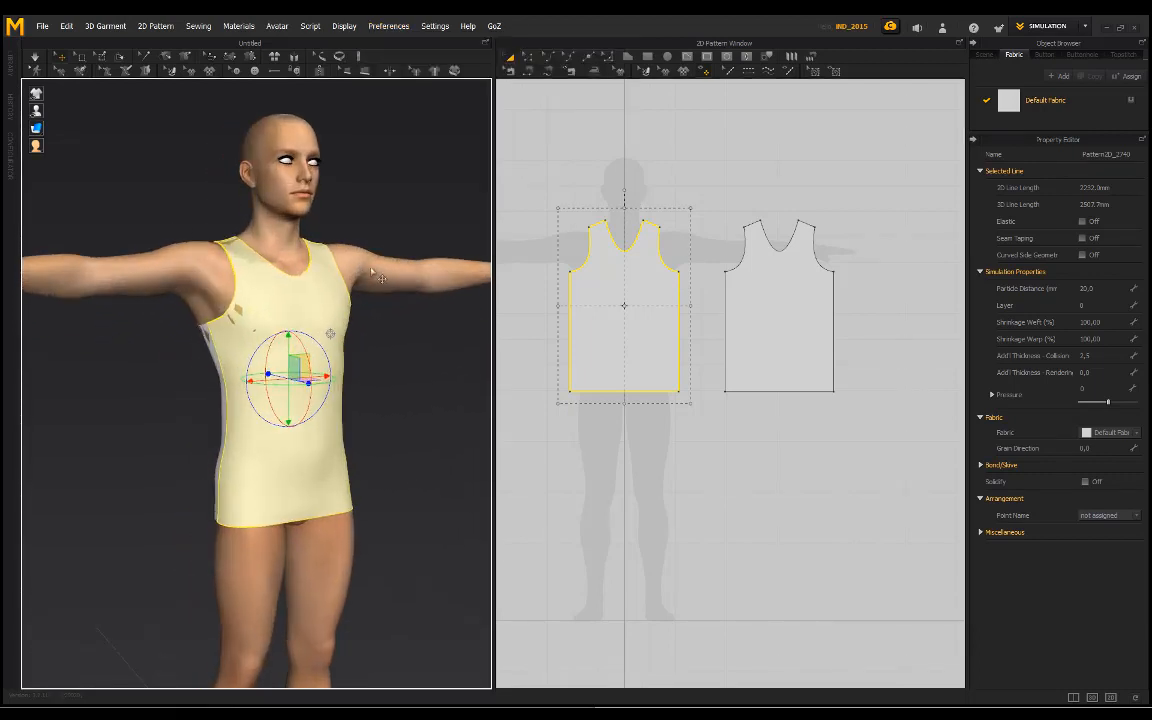
{"action": "scroll", "coordinate": [368, 282], "scroll_direction": "down", "scroll_amount": 1}
{"action": "right_click_drag", "start_coordinate": [378, 224], "coordinate": [342, 230]}
{"action": "left_click", "coordinate": [594, 215]}
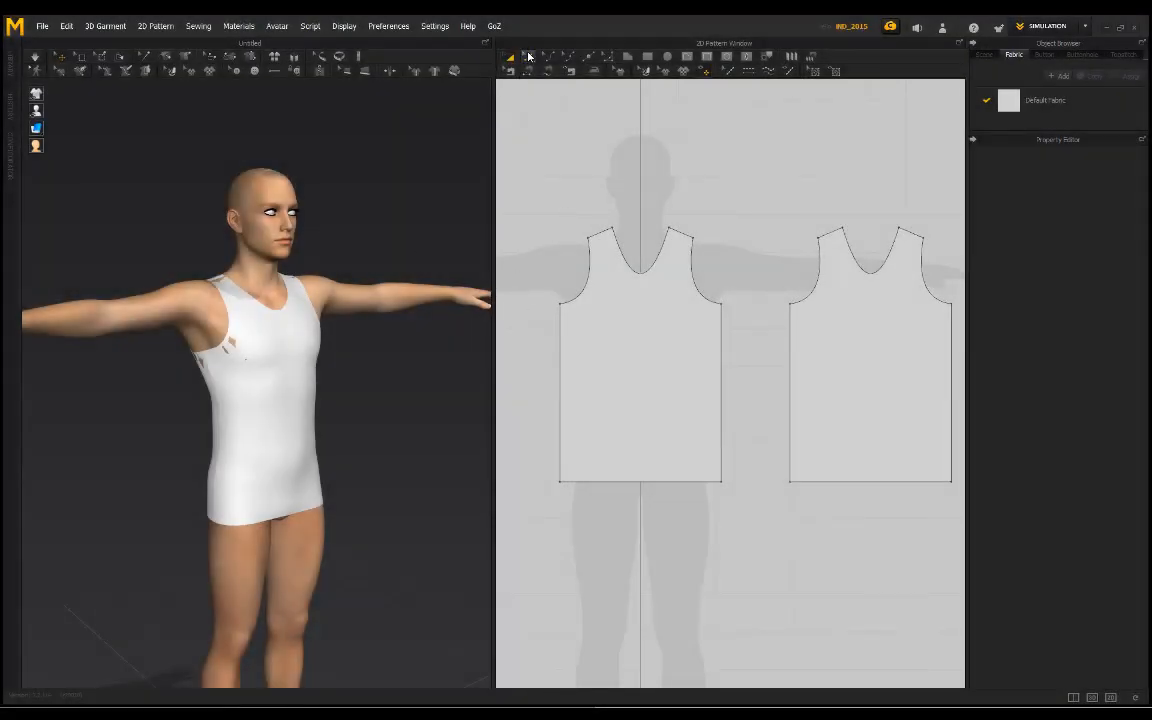
Step: Move the left outer shoulder point of the front piece slightly up and outward with Edit Pattern
{"action": "left_click", "coordinate": [529, 56]}
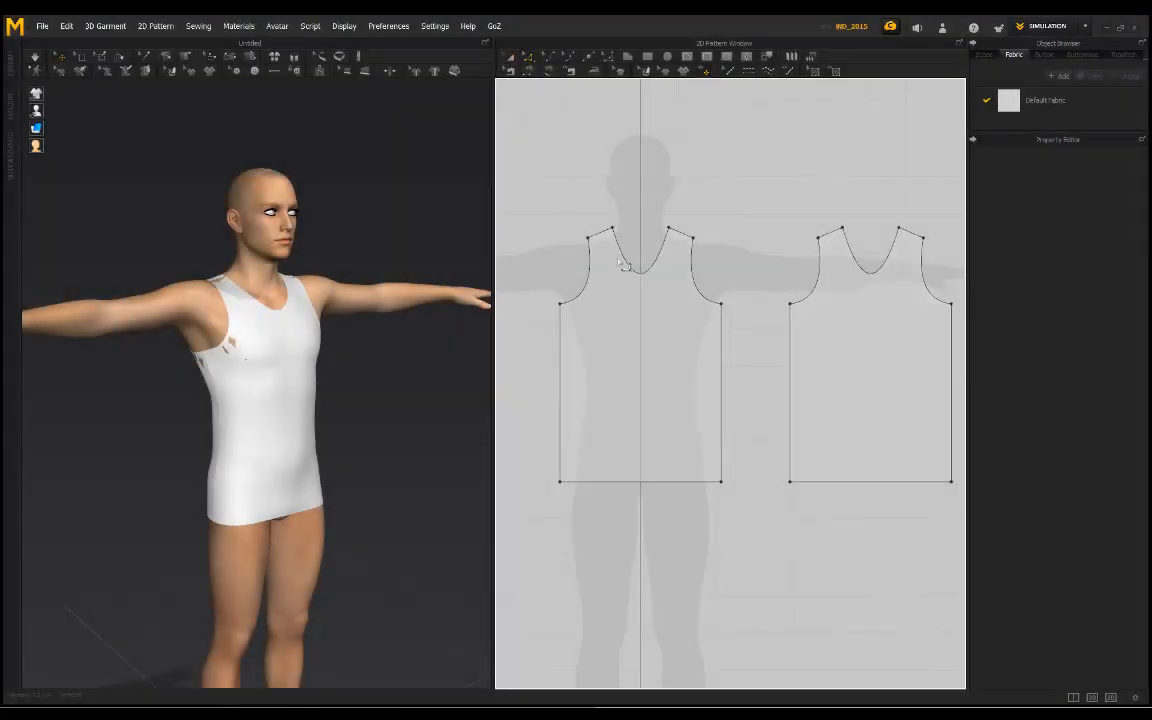
{"action": "left_click", "coordinate": [601, 248]}
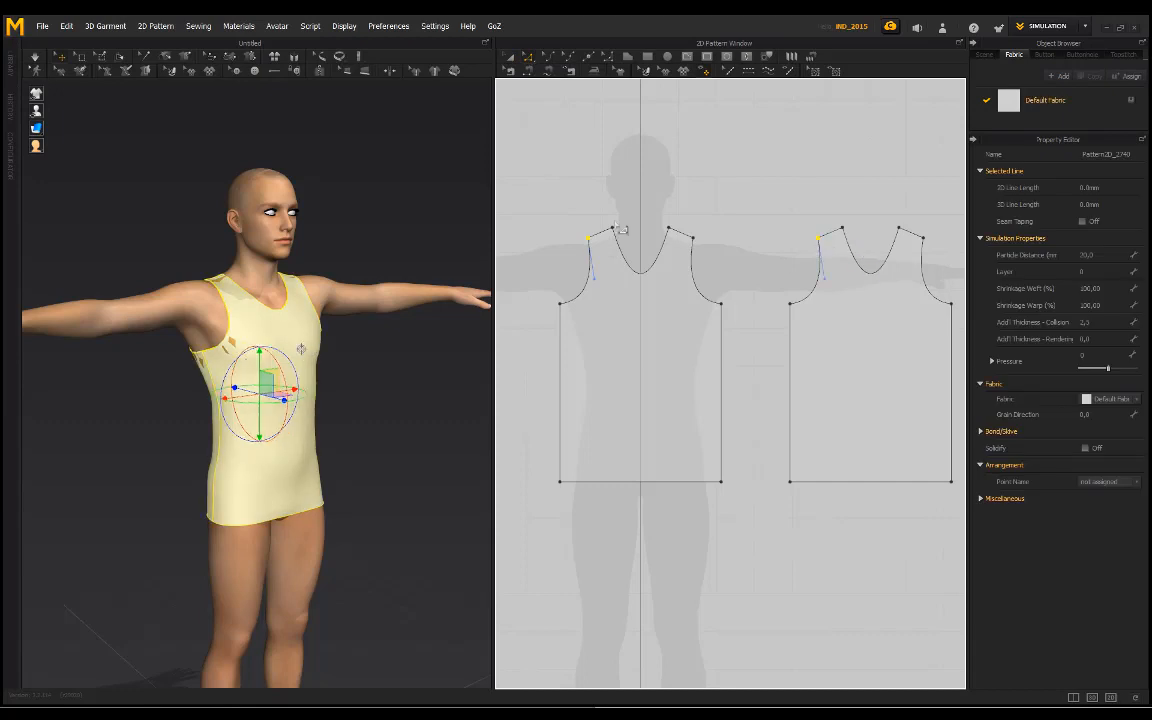
{"action": "scroll", "coordinate": [590, 228], "scroll_direction": "up", "scroll_amount": 6}
{"action": "scroll", "coordinate": [630, 208], "scroll_direction": "down", "scroll_amount": 3}
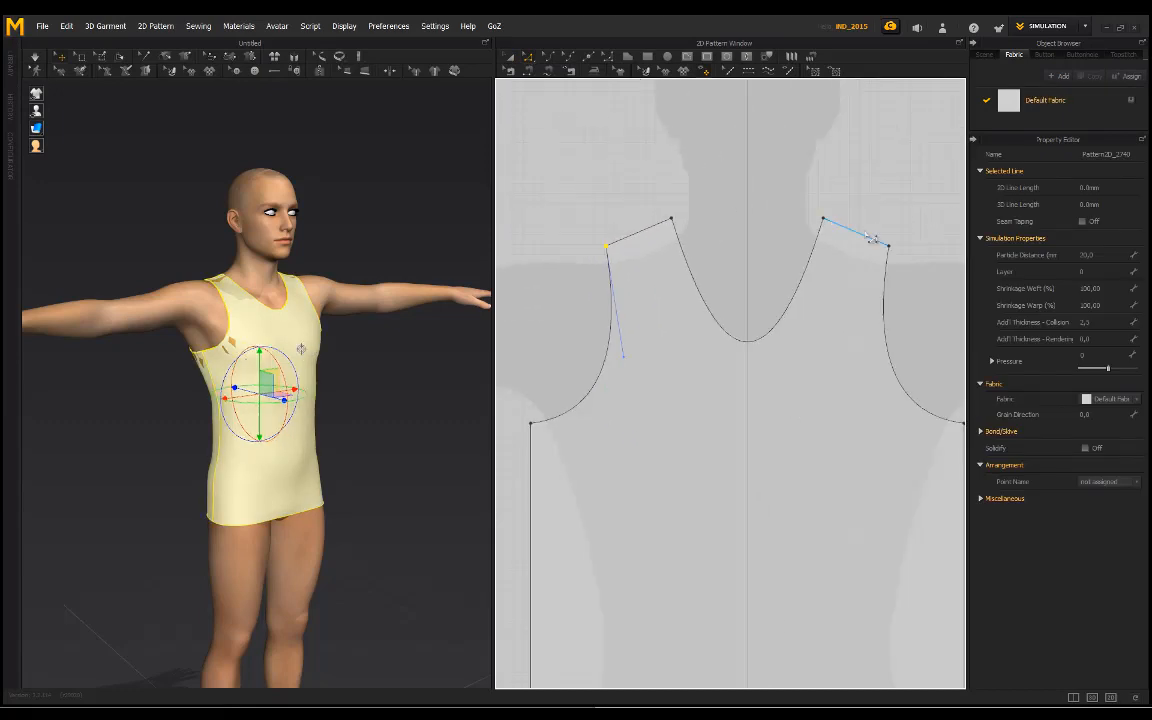
{"action": "scroll", "coordinate": [855, 266], "scroll_direction": "down", "scroll_amount": 3}
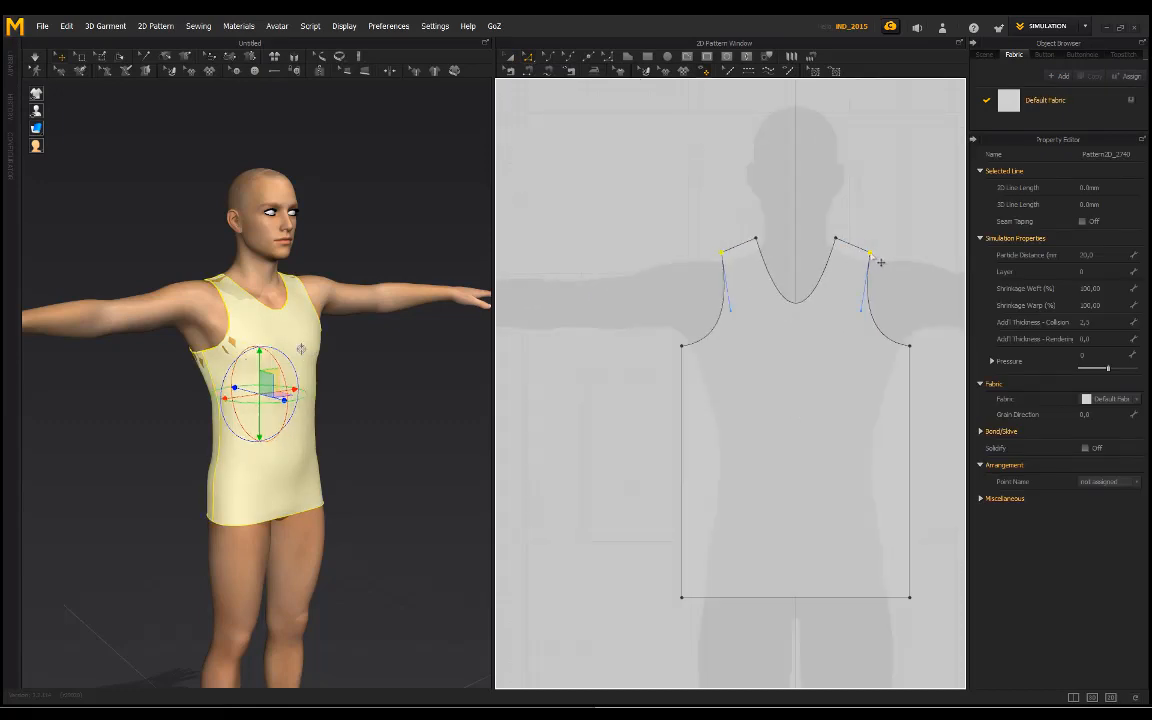
{"action": "scroll", "coordinate": [815, 226], "scroll_direction": "down", "scroll_amount": 3}
{"action": "middle_click_drag", "start_coordinate": [864, 224], "coordinate": [726, 227]}
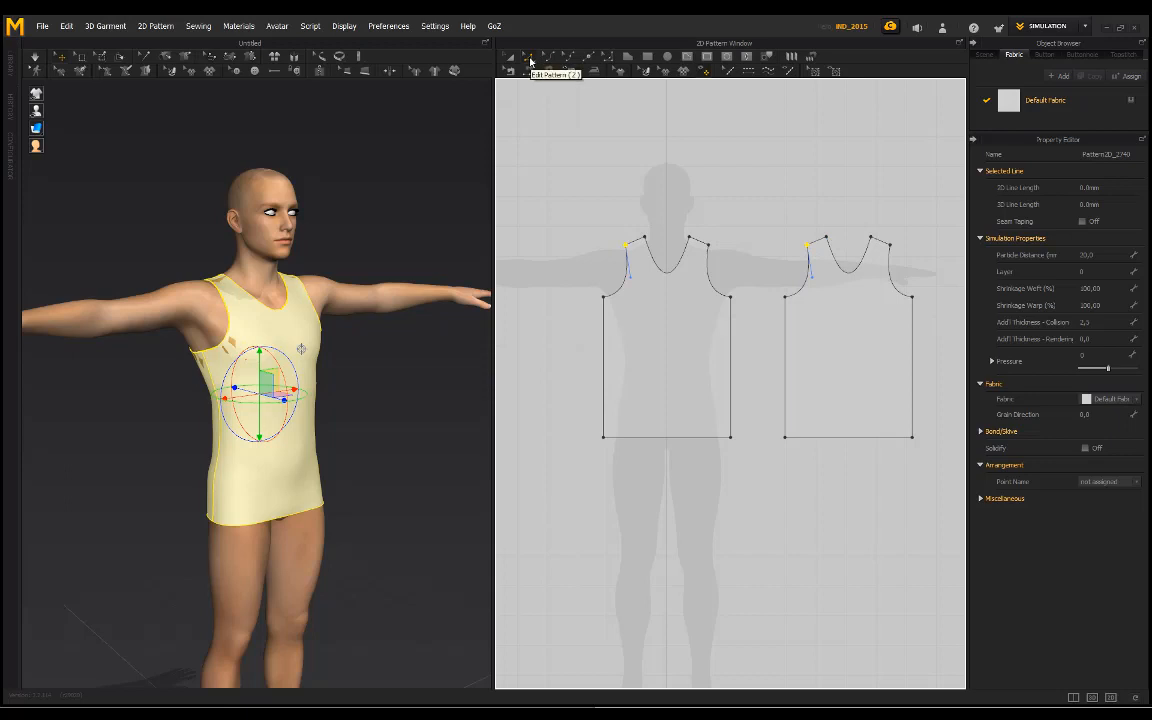
{"action": "middle_click_drag", "start_coordinate": [678, 215], "coordinate": [702, 222]}
{"action": "scroll", "coordinate": [656, 252], "scroll_direction": "up", "scroll_amount": 5}
{"action": "scroll", "coordinate": [659, 258], "scroll_direction": "up", "scroll_amount": 4}
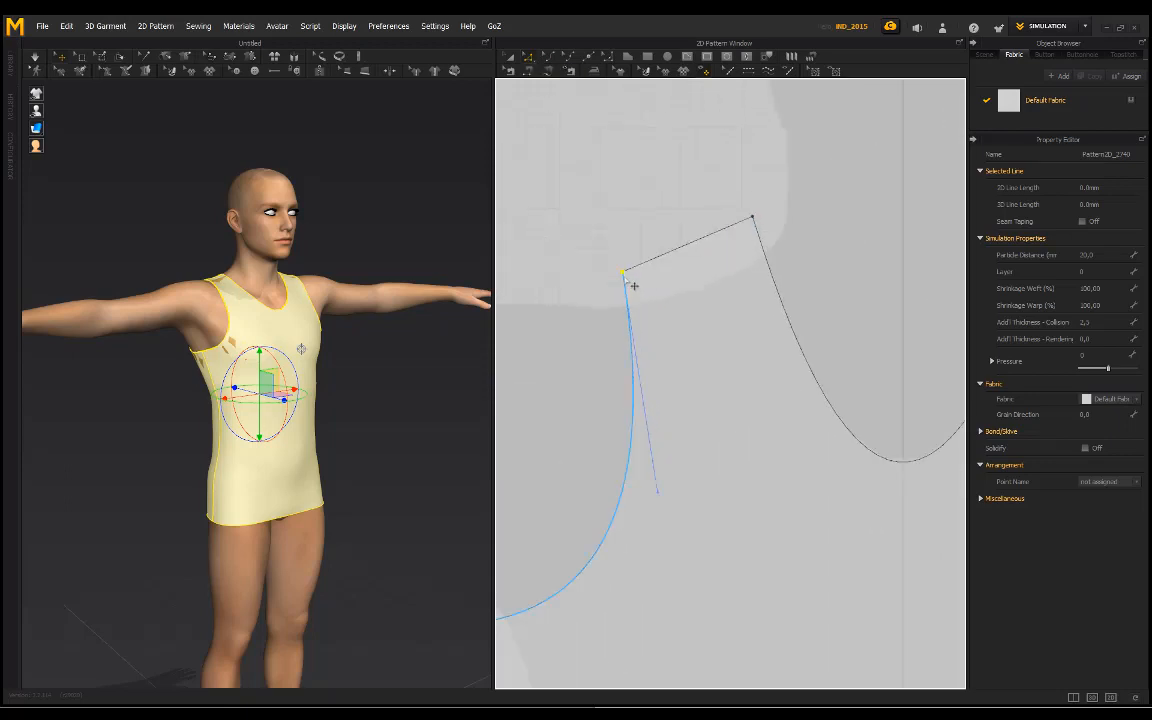
{"action": "left_click_drag", "start_coordinate": [633, 280], "coordinate": [621, 270]}
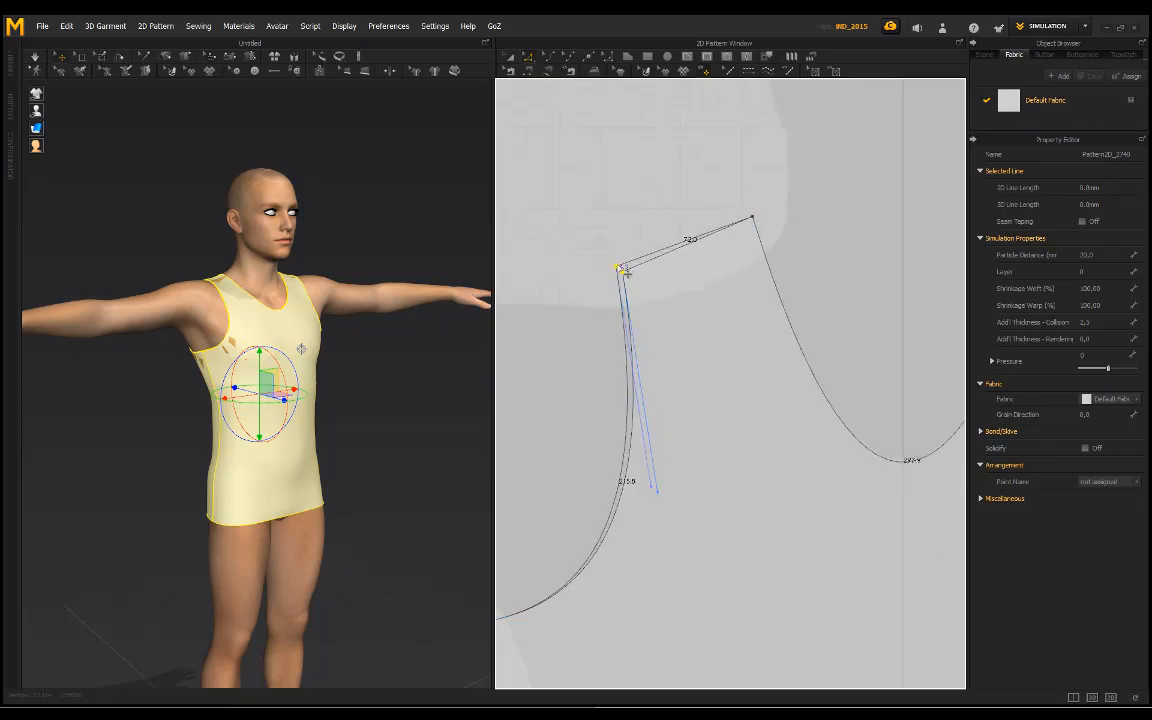
{"action": "scroll", "coordinate": [691, 303], "scroll_direction": "down", "scroll_amount": 6}
{"action": "scroll", "coordinate": [674, 279], "scroll_direction": "up", "scroll_amount": 3}
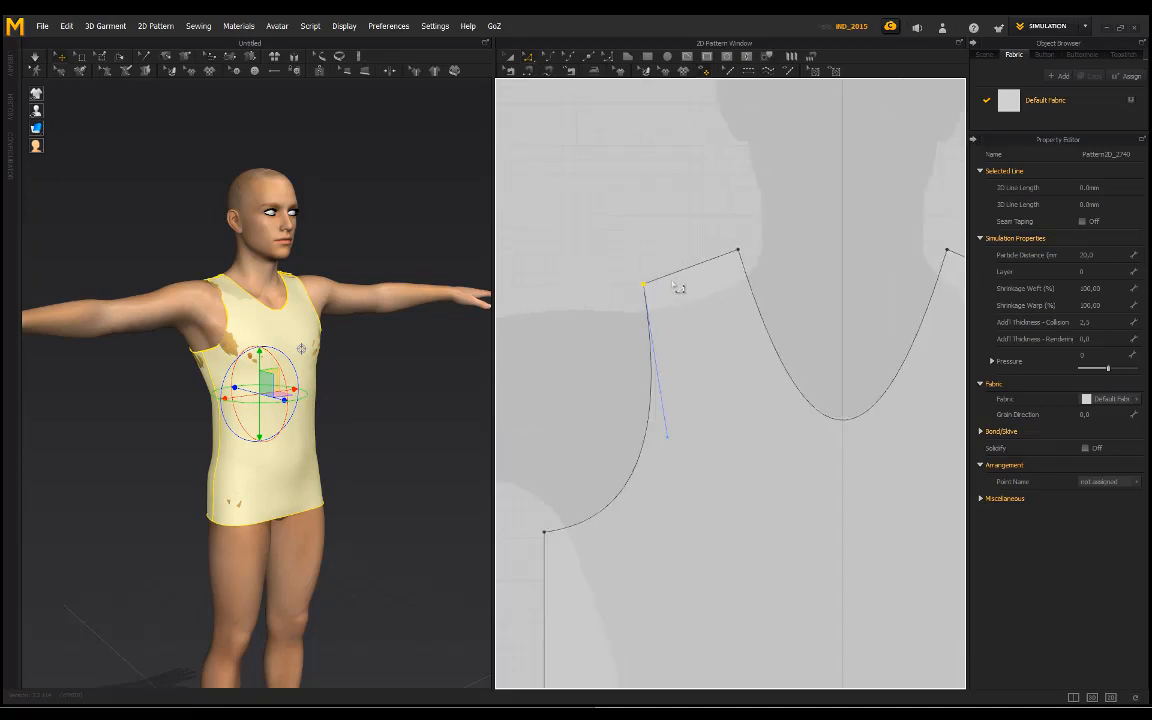
Step: Move the right outer shoulder point of the front piece slightly up and outward, similar to the left one
{"action": "scroll", "coordinate": [669, 277], "scroll_direction": "down", "scroll_amount": 2}
{"action": "middle_click_drag", "start_coordinate": [738, 250], "coordinate": [628, 236]}
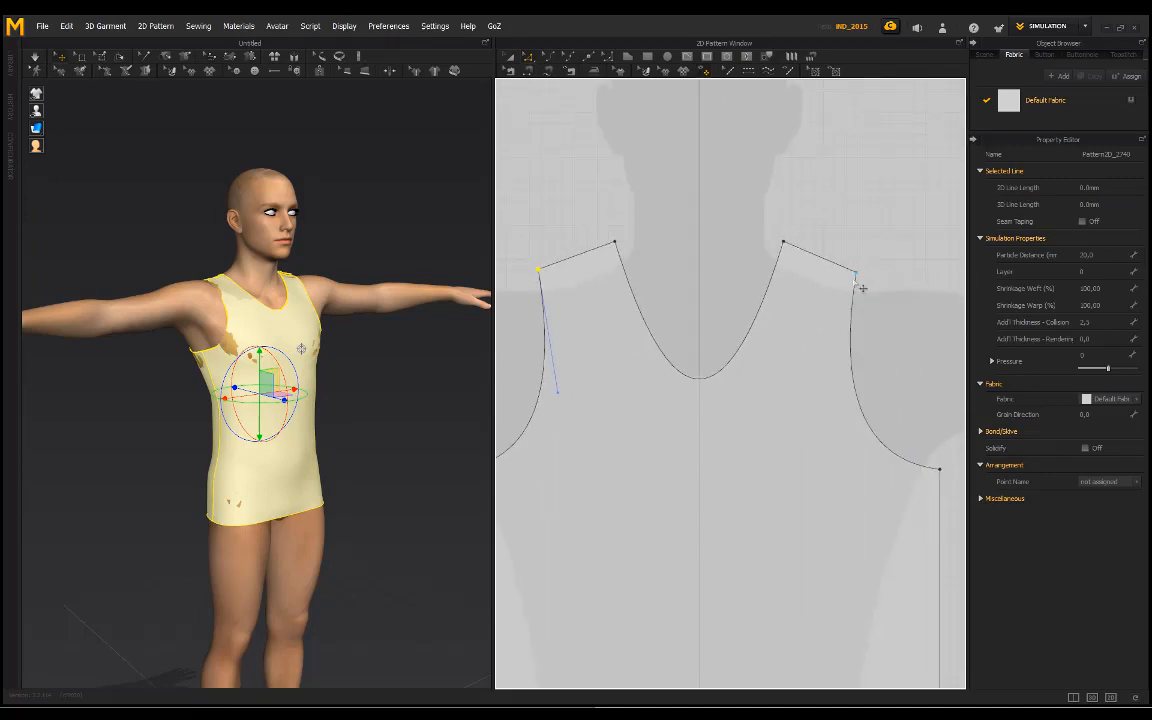
{"action": "left_click", "coordinate": [854, 357]}
{"action": "scroll", "coordinate": [867, 363], "scroll_direction": "down", "scroll_amount": 5}
{"action": "middle_click_drag", "start_coordinate": [860, 300], "coordinate": [780, 307]}
{"action": "scroll", "coordinate": [636, 276], "scroll_direction": "up", "scroll_amount": 5}
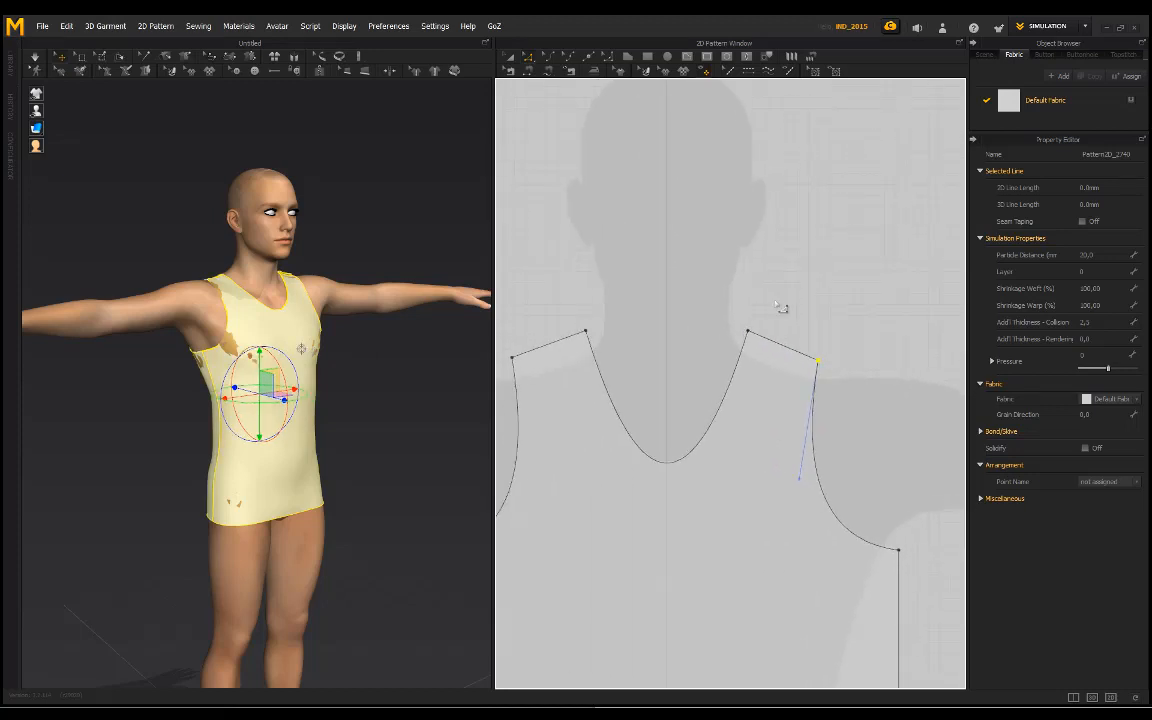
{"action": "left_click_drag", "start_coordinate": [828, 369], "coordinate": [832, 365]}
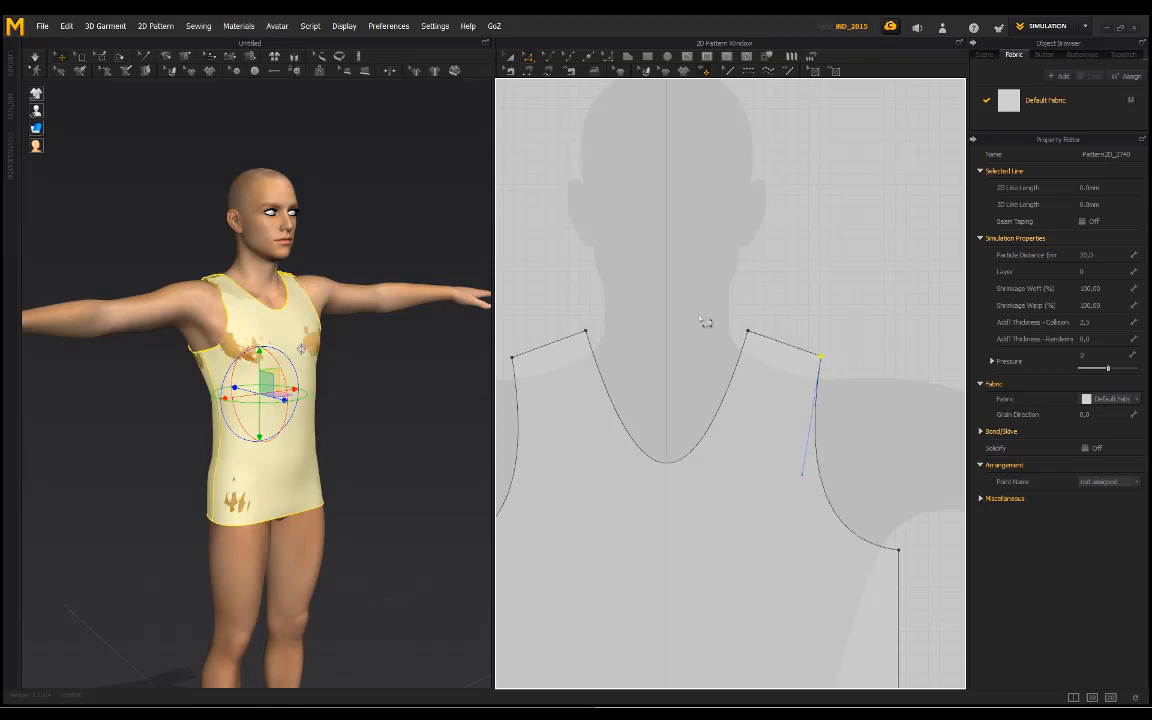
Step: Deselect the shoulder point, simulate the shirt briefly with the adjusted shoulders and check the drape
{"action": "scroll", "coordinate": [743, 306], "scroll_direction": "down", "scroll_amount": 2}
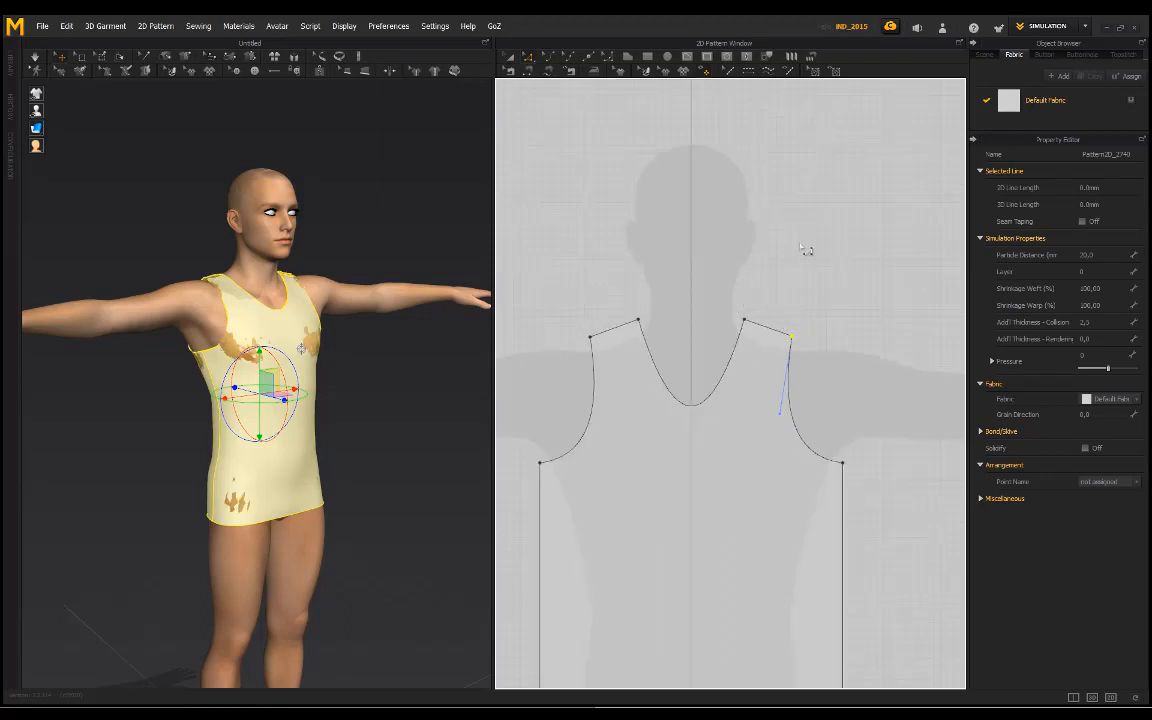
{"action": "scroll", "coordinate": [830, 259], "scroll_direction": "down", "scroll_amount": 3}
{"action": "left_click", "coordinate": [848, 252]}
{"action": "middle_click_drag", "start_coordinate": [860, 250], "coordinate": [813, 246]}
{"action": "key", "text": "space"}
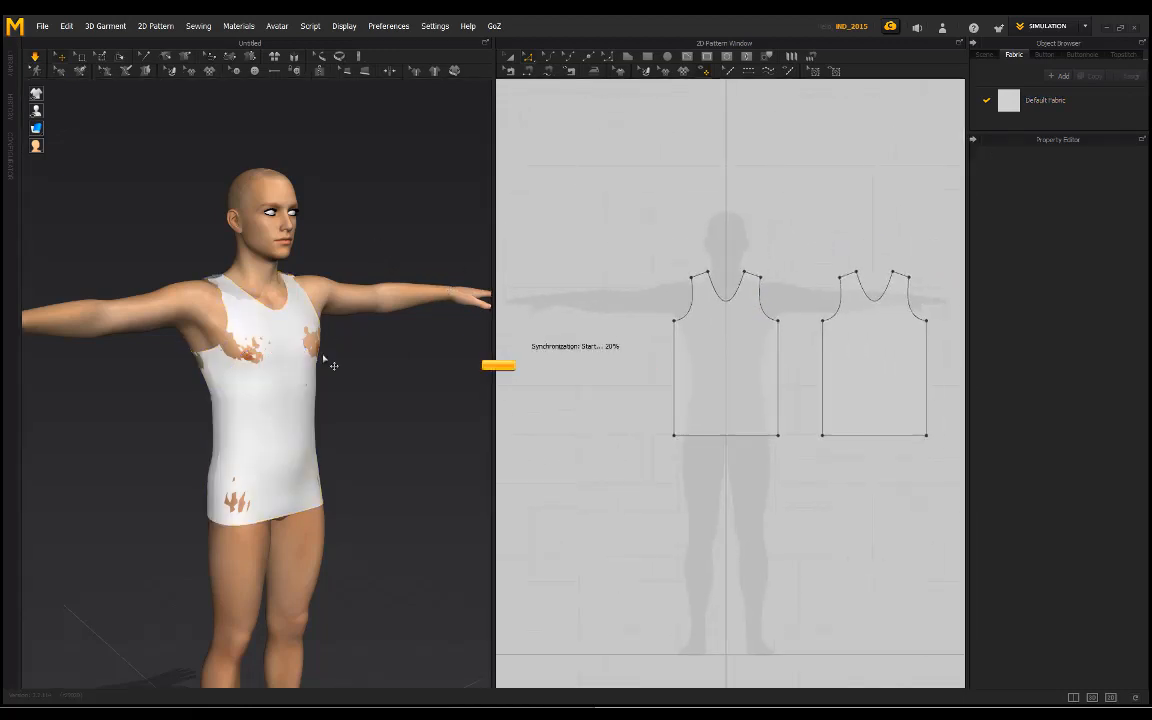
{"action": "key", "text": "space"}
{"action": "right_click_drag", "start_coordinate": [332, 231], "coordinate": [239, 221]}
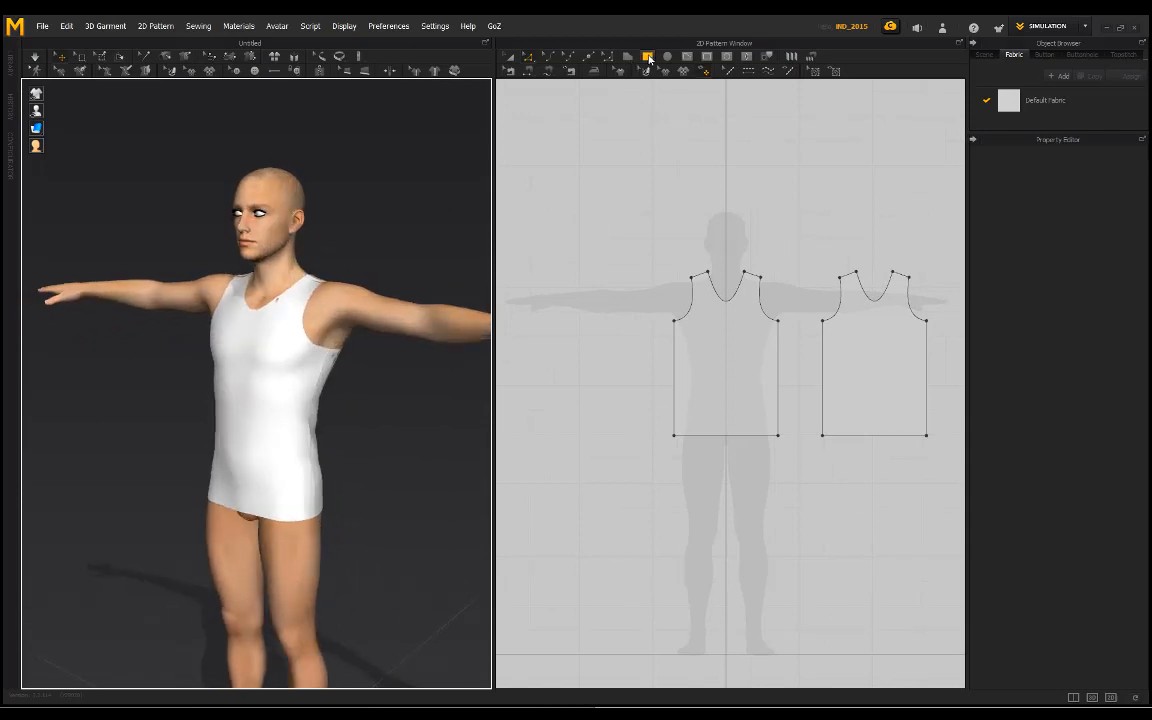
Step: Draw a rectangular sleeve piece with about 989 mm perimeter over the arm silhouette beside the front piece and curve its top edge upward to about 299 mm
{"action": "scroll", "coordinate": [656, 257], "scroll_direction": "up", "scroll_amount": 5}
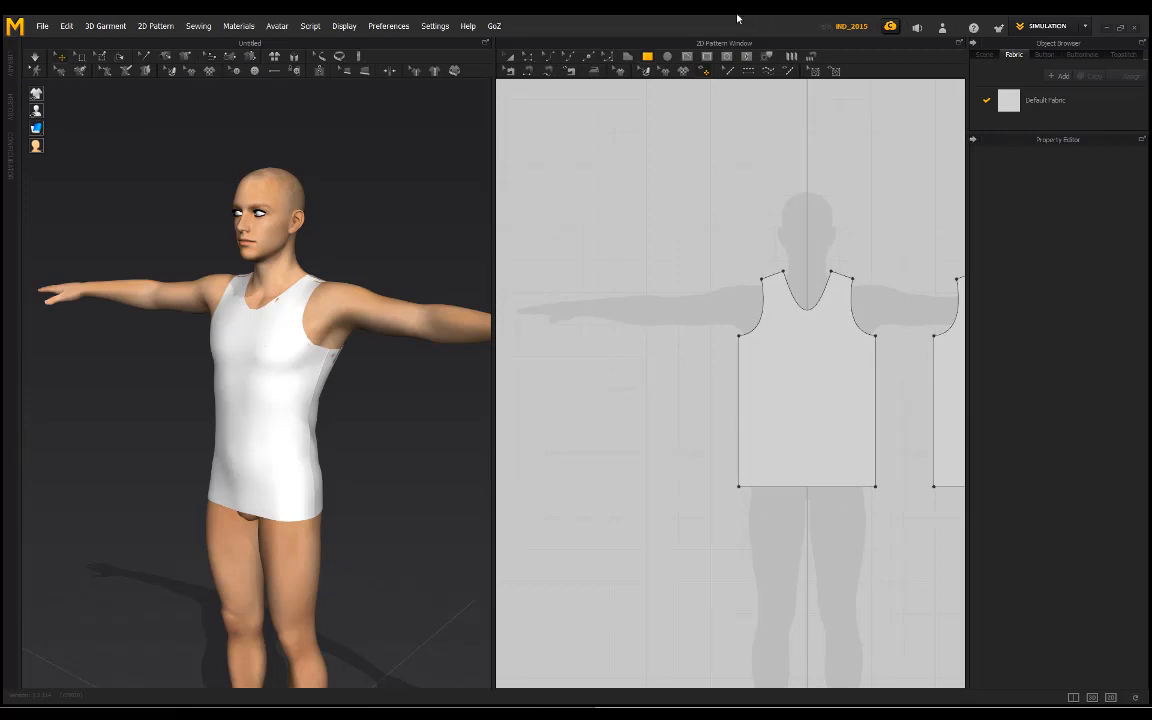
{"action": "scroll", "coordinate": [706, 290], "scroll_direction": "up", "scroll_amount": 2}
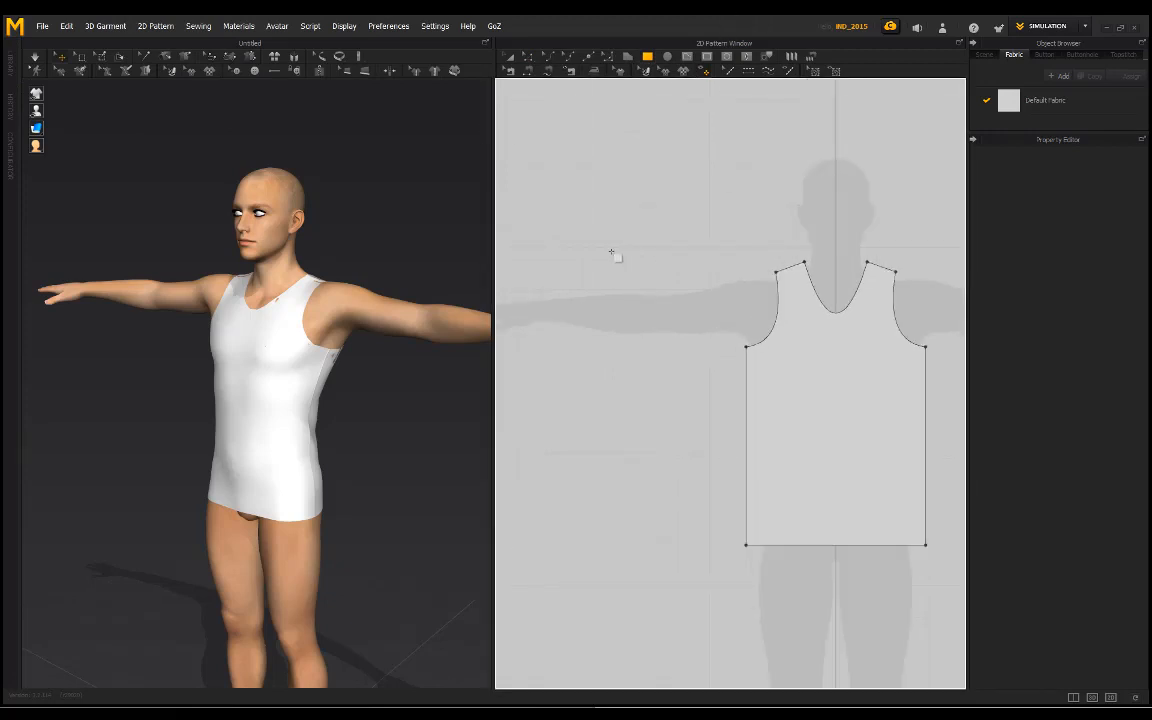
{"action": "left_click_drag", "start_coordinate": [602, 244], "coordinate": [716, 339]}
{"action": "left_click", "coordinate": [550, 57]}
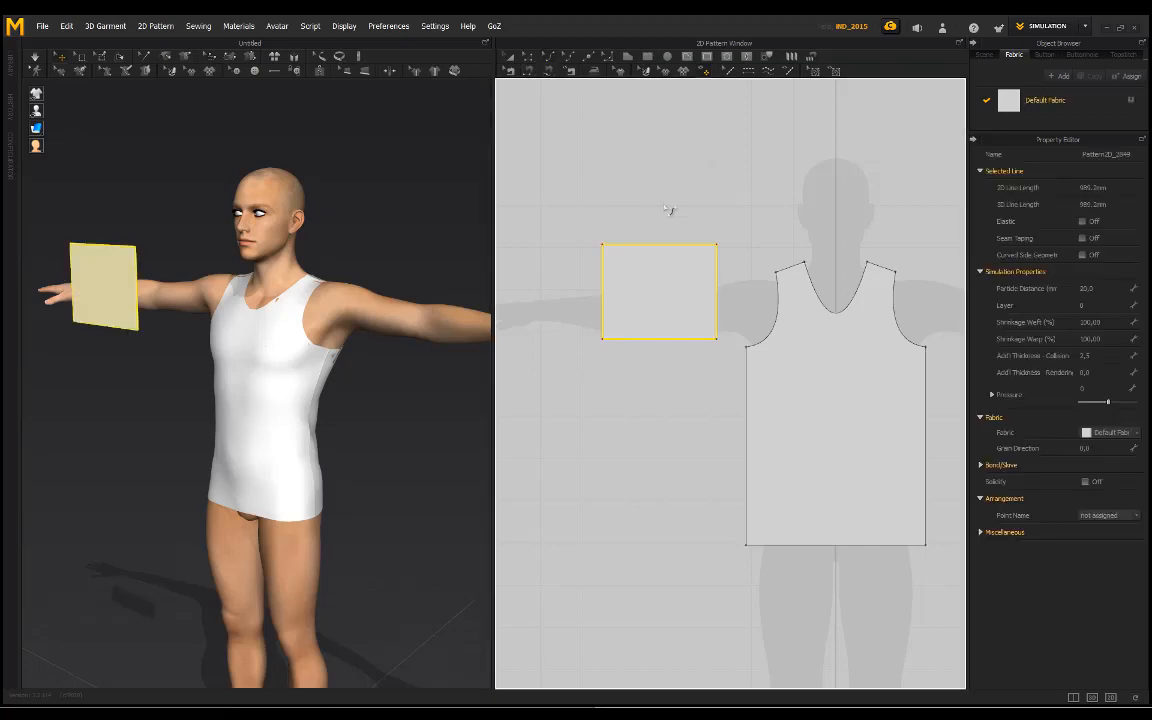
{"action": "left_click_drag", "start_coordinate": [661, 249], "coordinate": [660, 228]}
Step: Split the sleeve piece's curved top edge uniformly into 2 segments
{"action": "left_click", "coordinate": [590, 57]}
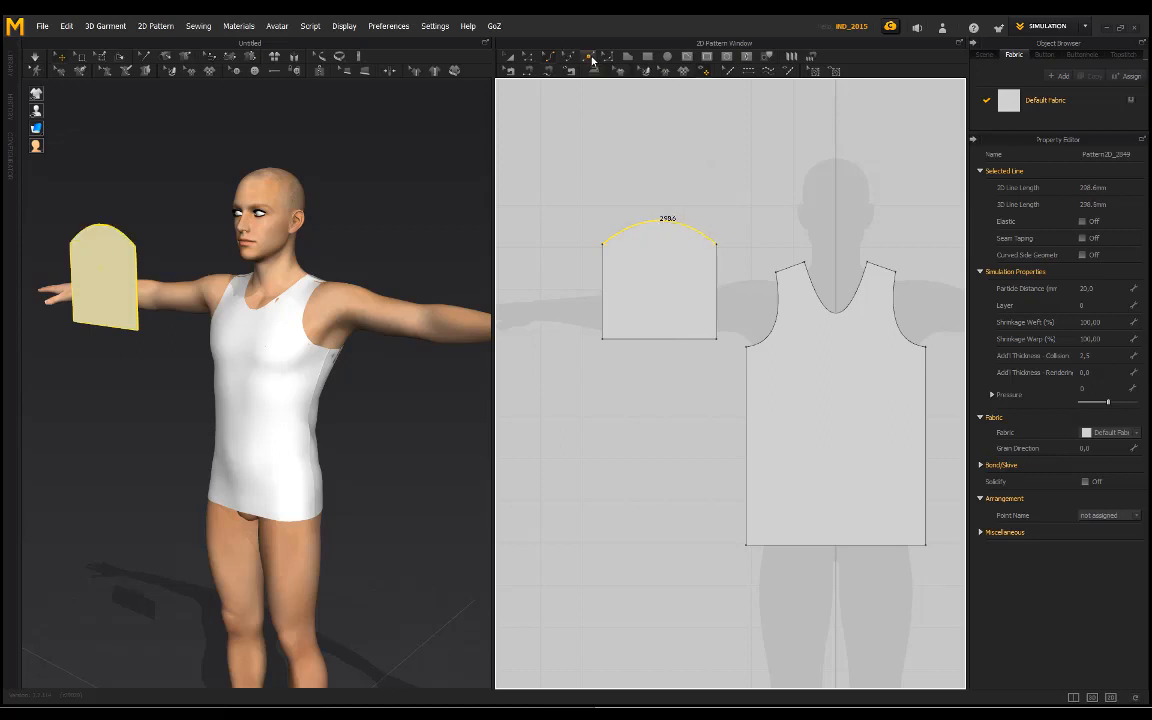
{"action": "right_click", "coordinate": [664, 226]}
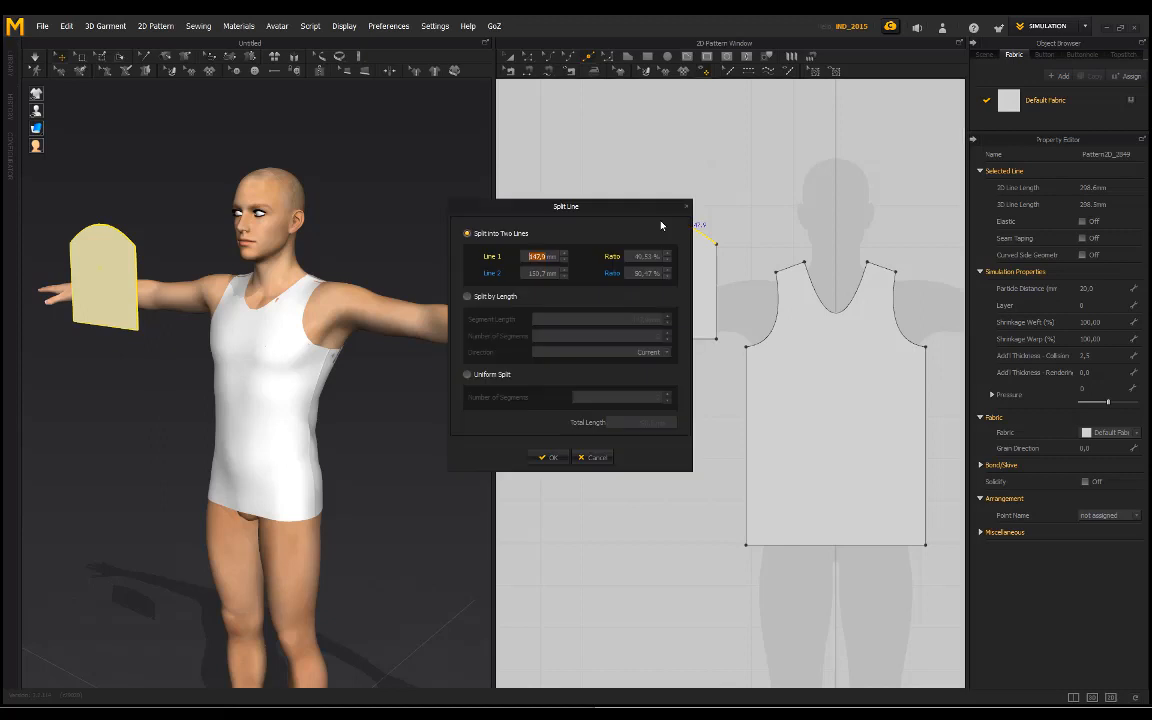
{"action": "left_click", "coordinate": [546, 457]}
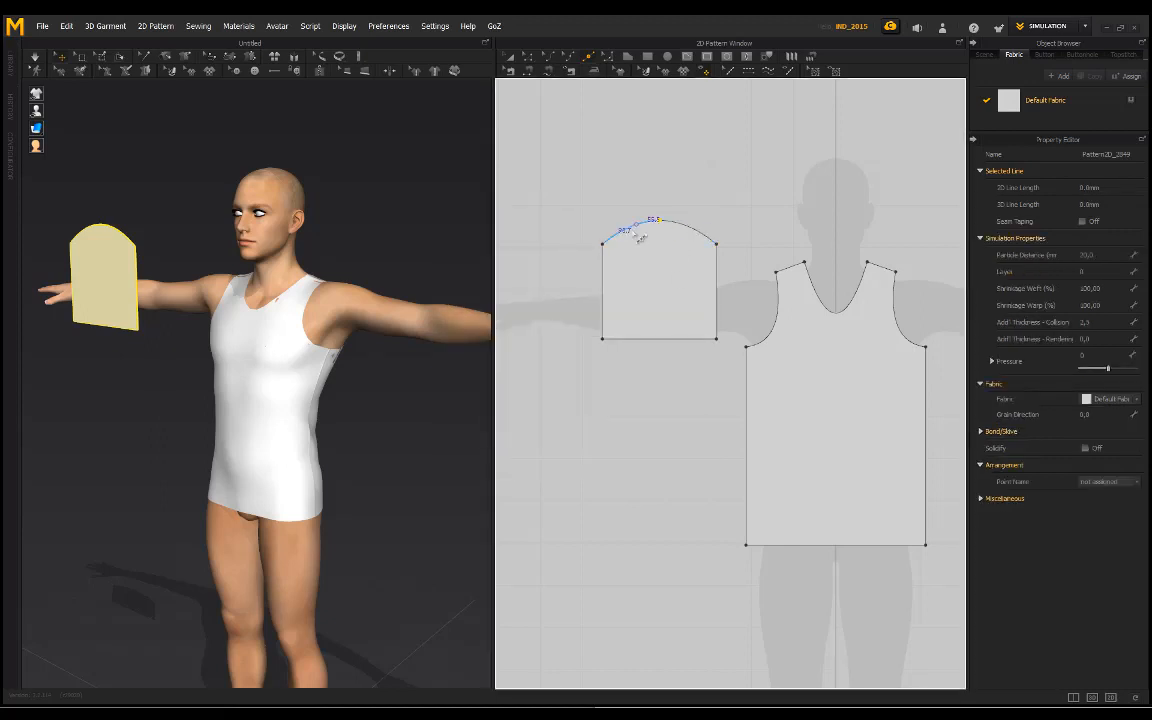
{"action": "middle_click_drag", "start_coordinate": [650, 213], "coordinate": [641, 231]}
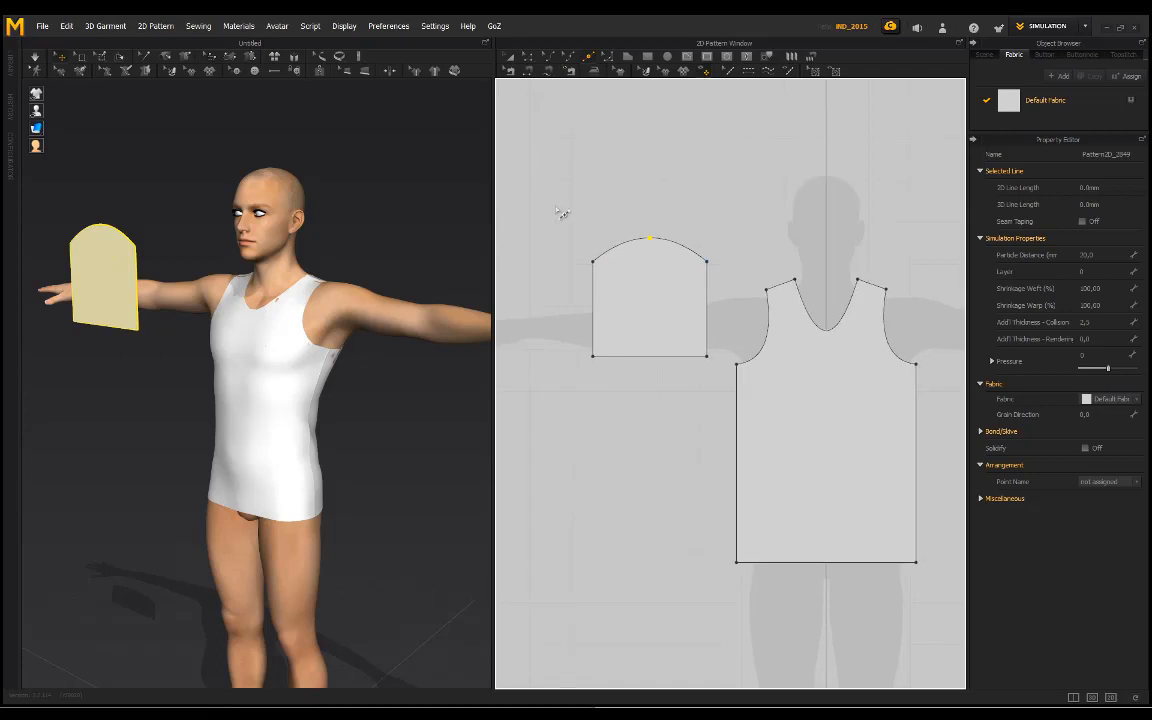
Step: Shorten the sleeve piece by raising its straight bottom edge until the side edges are about 196 mm long
{"action": "left_click", "coordinate": [645, 356]}
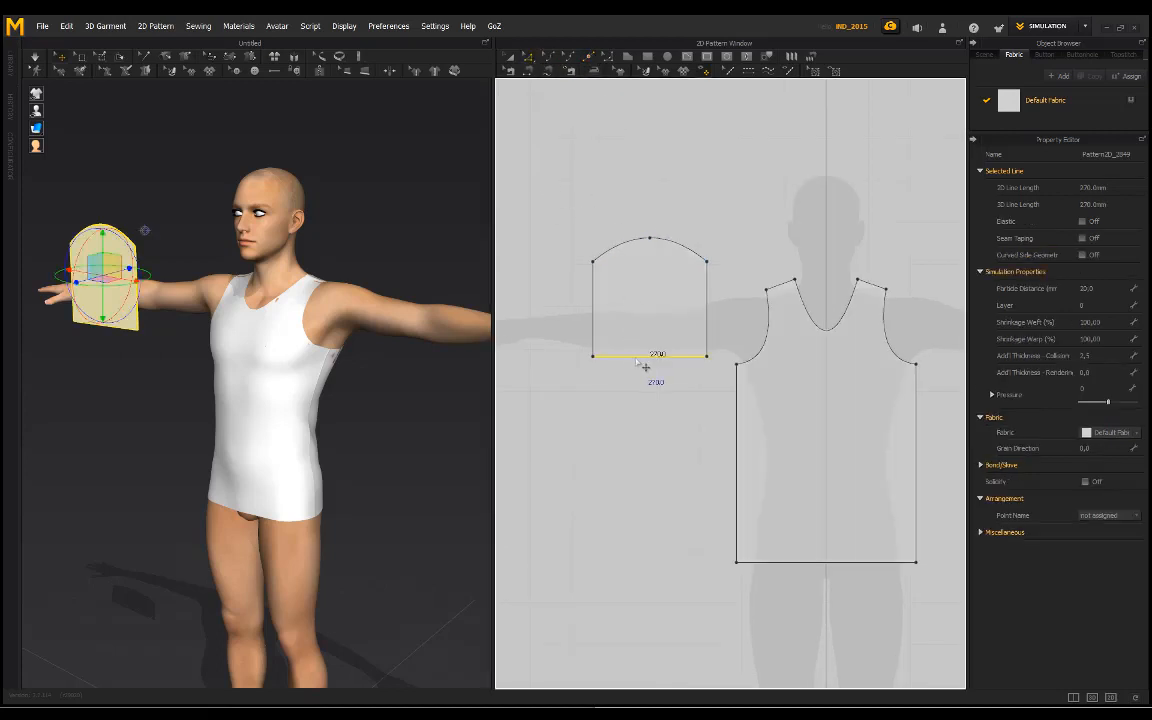
{"action": "left_click_drag", "start_coordinate": [638, 349], "coordinate": [638, 347], "text": "shift"}
{"action": "left_click", "coordinate": [593, 191]}
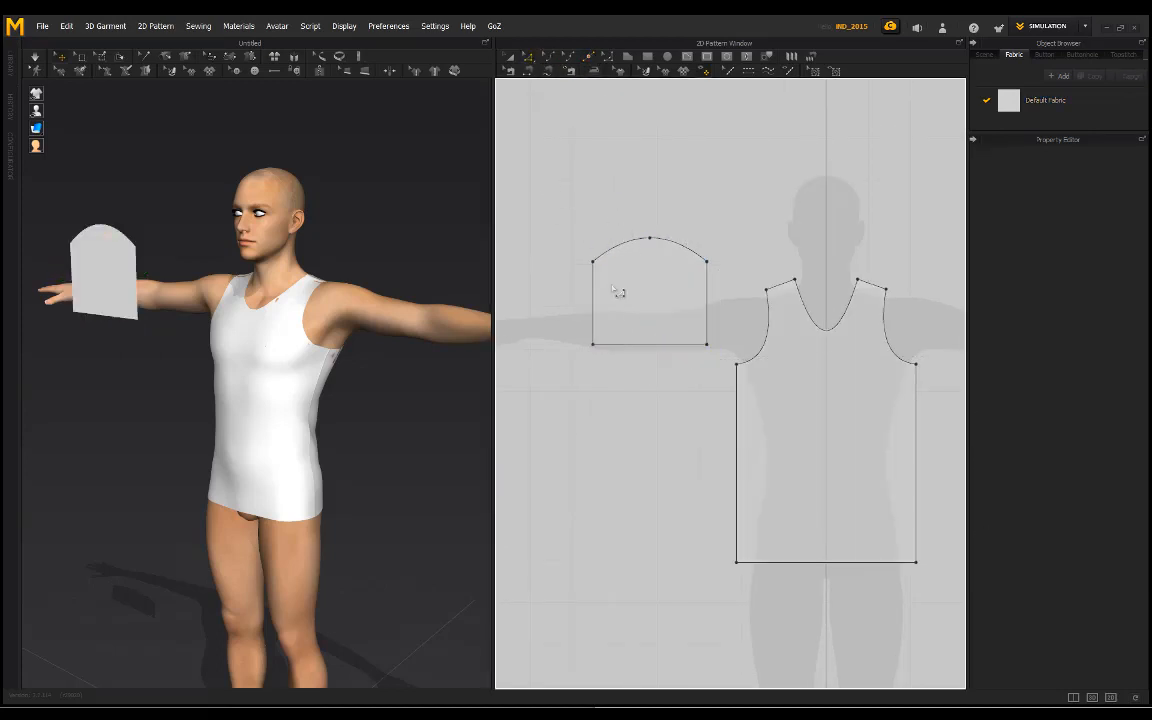
{"action": "left_click", "coordinate": [595, 348]}
{"action": "left_click", "coordinate": [625, 226]}
{"action": "left_click", "coordinate": [594, 344]}
{"action": "left_click", "coordinate": [581, 226]}
Step: Move and rotate the sleeve piece in 3D so it lies flat above the avatar's right upper arm with its curved edge toward the shoulder
{"action": "right_click_drag", "start_coordinate": [177, 233], "coordinate": [272, 233]}
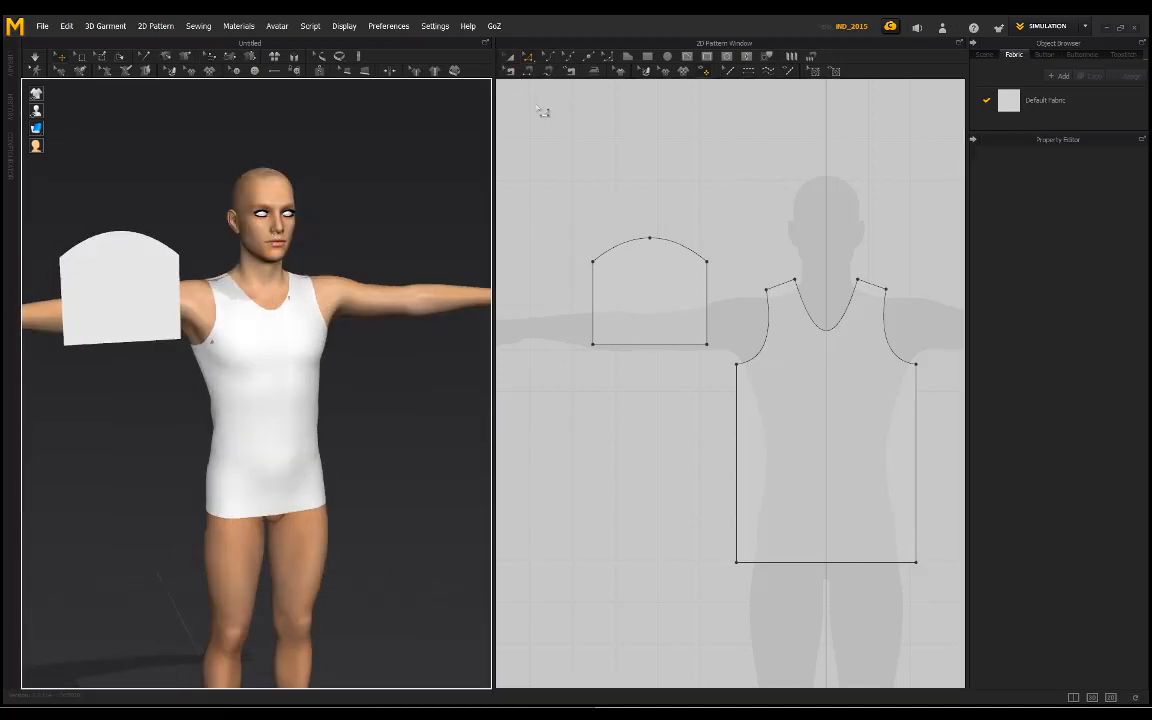
{"action": "left_click", "coordinate": [138, 277]}
{"action": "right_click_drag", "start_coordinate": [290, 393], "coordinate": [236, 289]}
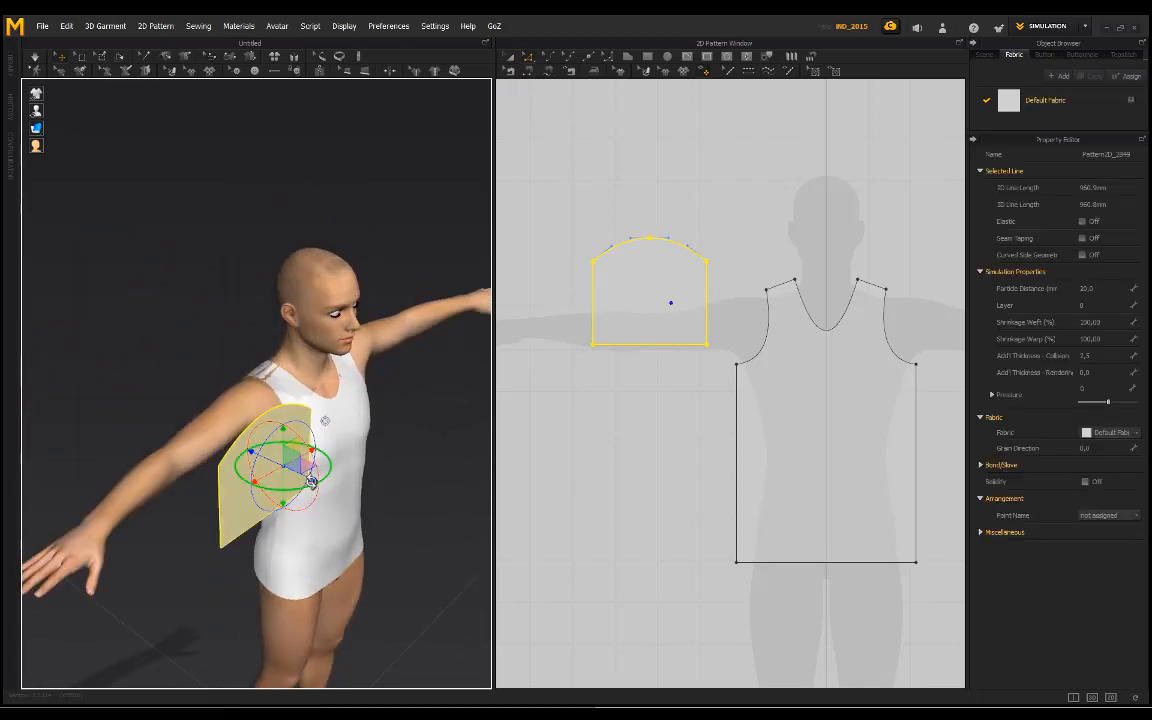
{"action": "left_click_drag", "start_coordinate": [286, 442], "coordinate": [148, 467]}
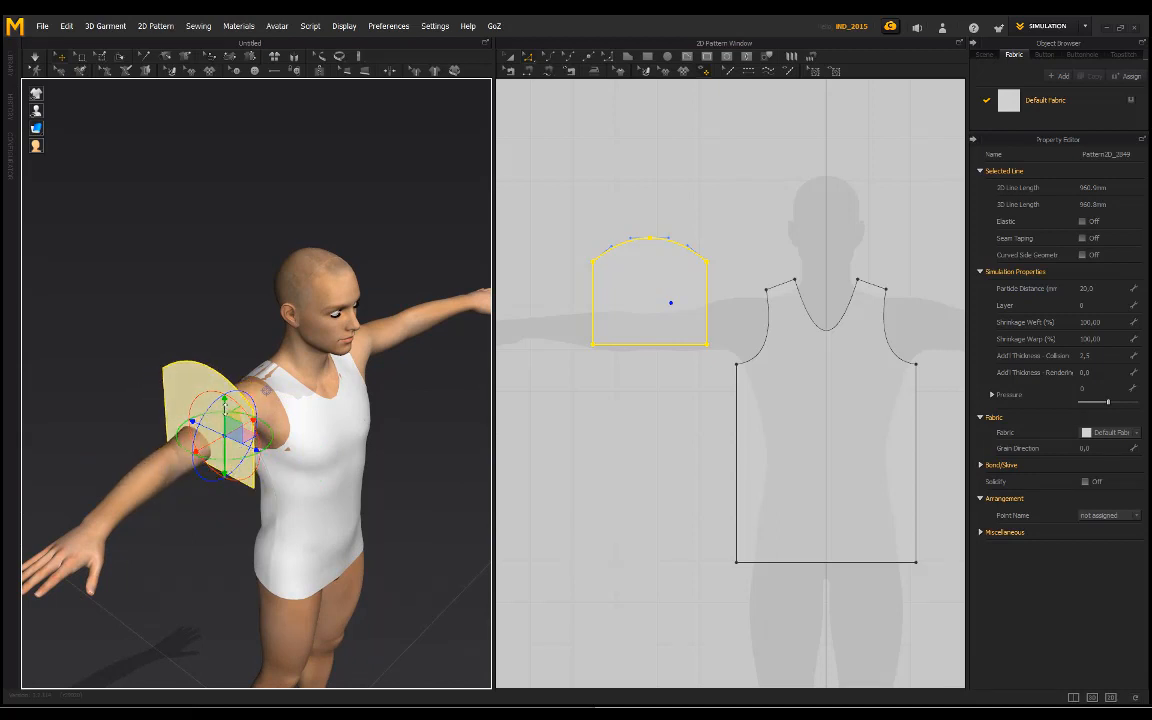
{"action": "left_click_drag", "start_coordinate": [224, 399], "coordinate": [224, 358]}
{"action": "right_click_drag", "start_coordinate": [286, 404], "coordinate": [217, 308]}
{"action": "left_click_drag", "start_coordinate": [217, 307], "coordinate": [226, 338]}
{"action": "right_click_drag", "start_coordinate": [311, 357], "coordinate": [231, 392]}
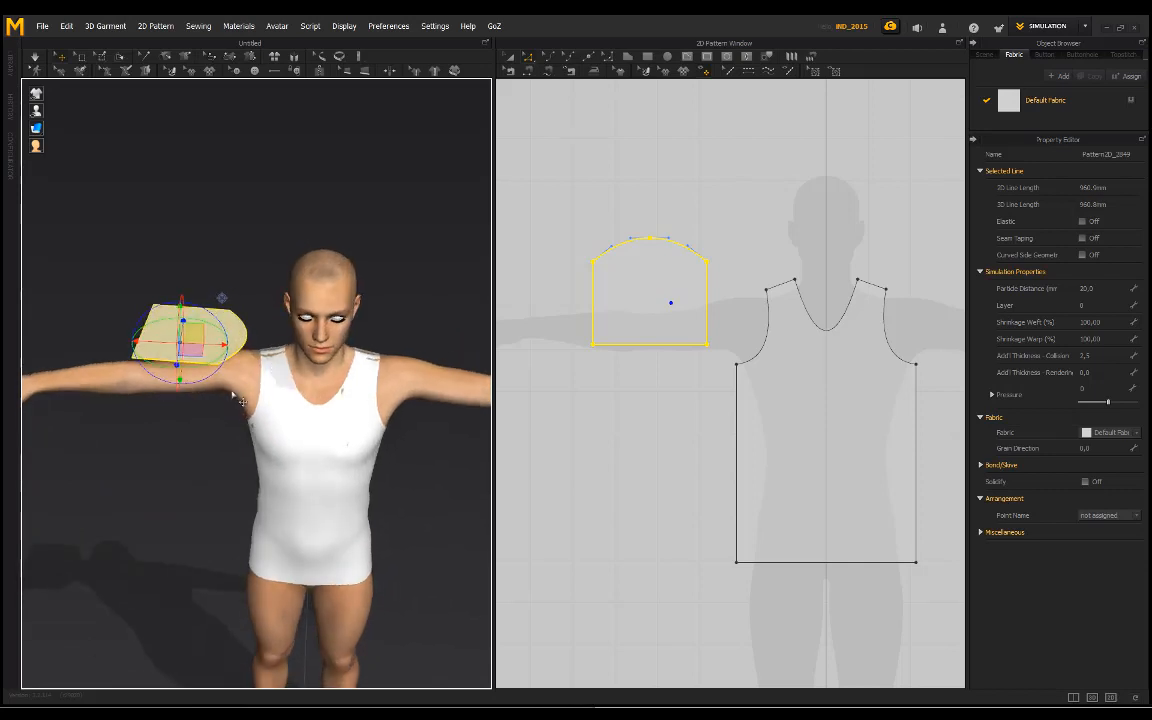
{"action": "left_click", "coordinate": [260, 382]}
Step: Examine the sleeve's placement above the avatar's right shoulder from the front, side and above
{"action": "middle_click_drag", "start_coordinate": [252, 287], "coordinate": [196, 347]}
{"action": "scroll", "coordinate": [196, 347], "scroll_direction": "up", "scroll_amount": 2}
{"action": "left_click", "coordinate": [203, 302]}
{"action": "right_click_drag", "start_coordinate": [203, 302], "coordinate": [207, 442]}
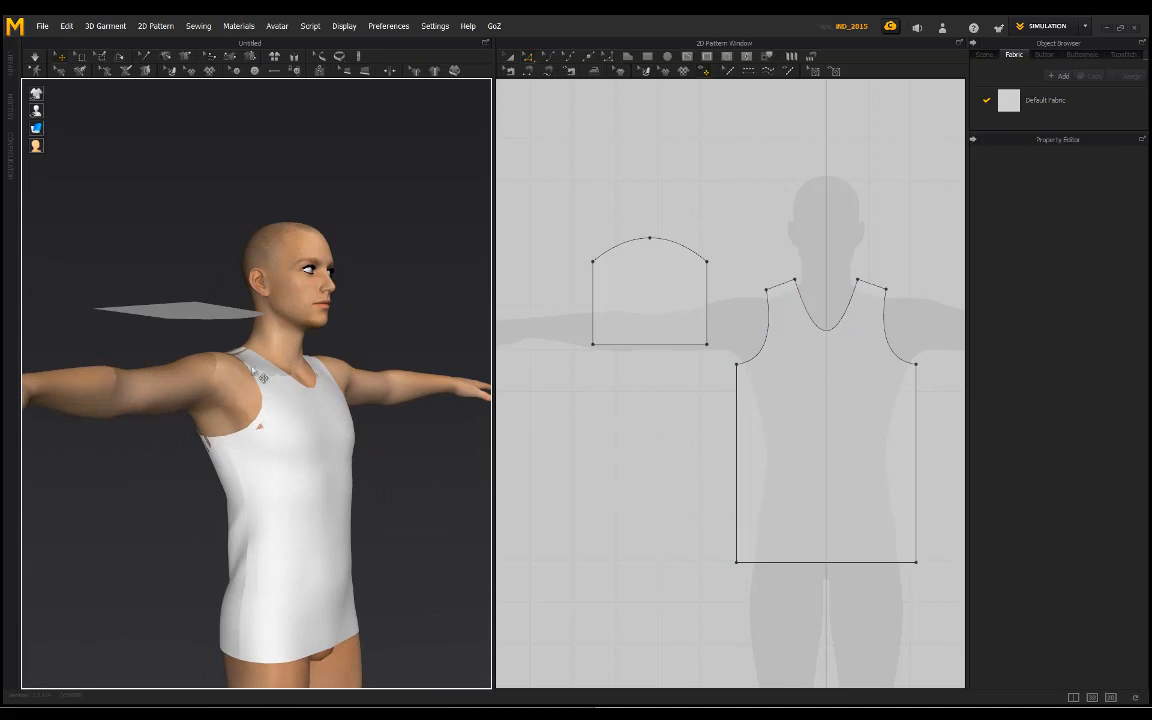
{"action": "right_click_drag", "start_coordinate": [234, 337], "coordinate": [256, 341]}
{"action": "right_click_drag", "start_coordinate": [178, 352], "coordinate": [190, 402]}
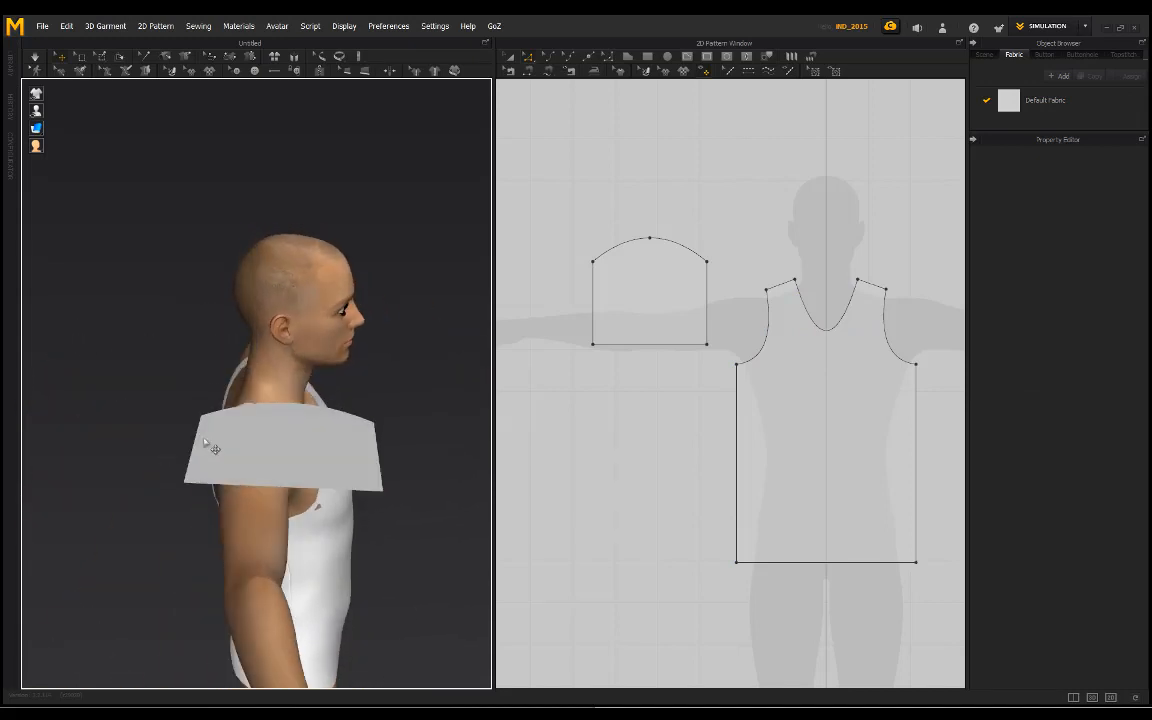
{"action": "right_click_drag", "start_coordinate": [322, 456], "coordinate": [303, 391]}
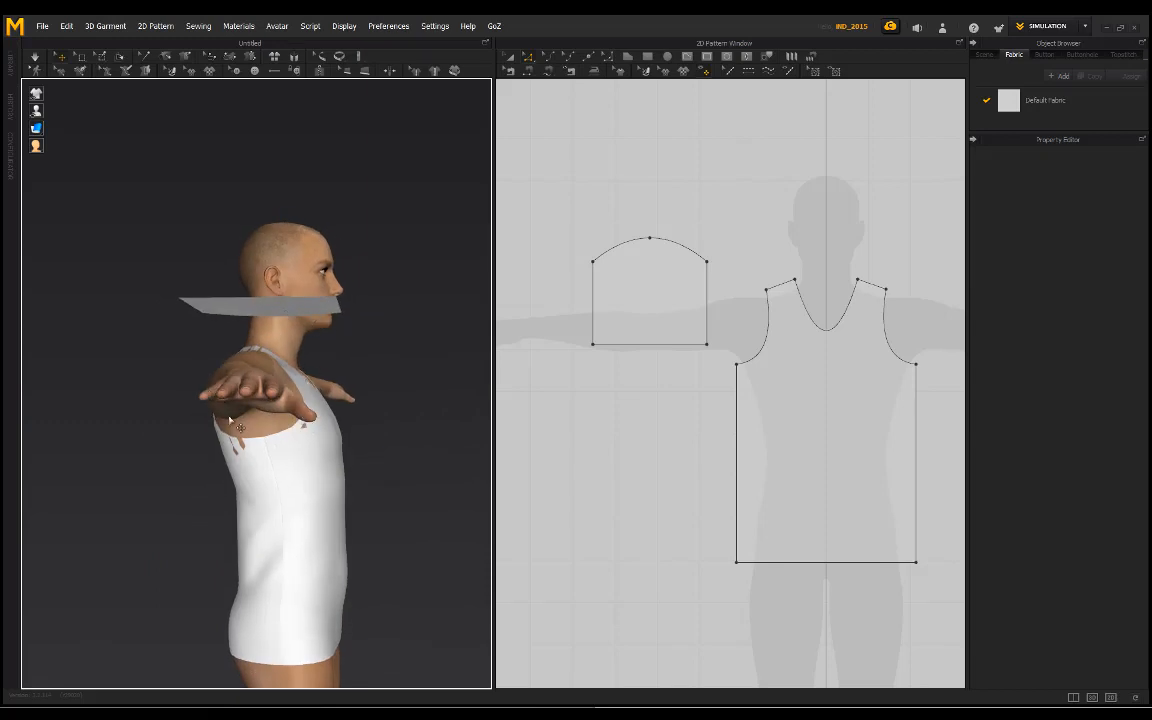
{"action": "right_click_drag", "start_coordinate": [224, 410], "coordinate": [293, 403]}
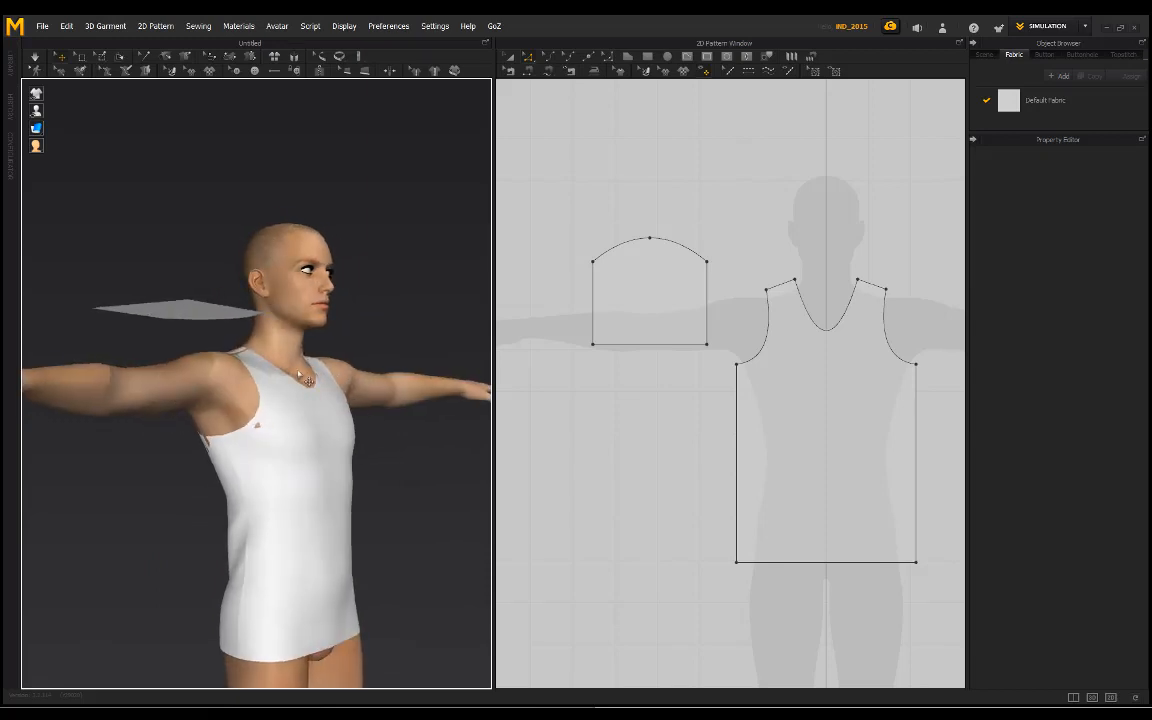
{"action": "right_click_drag", "start_coordinate": [165, 420], "coordinate": [195, 362]}
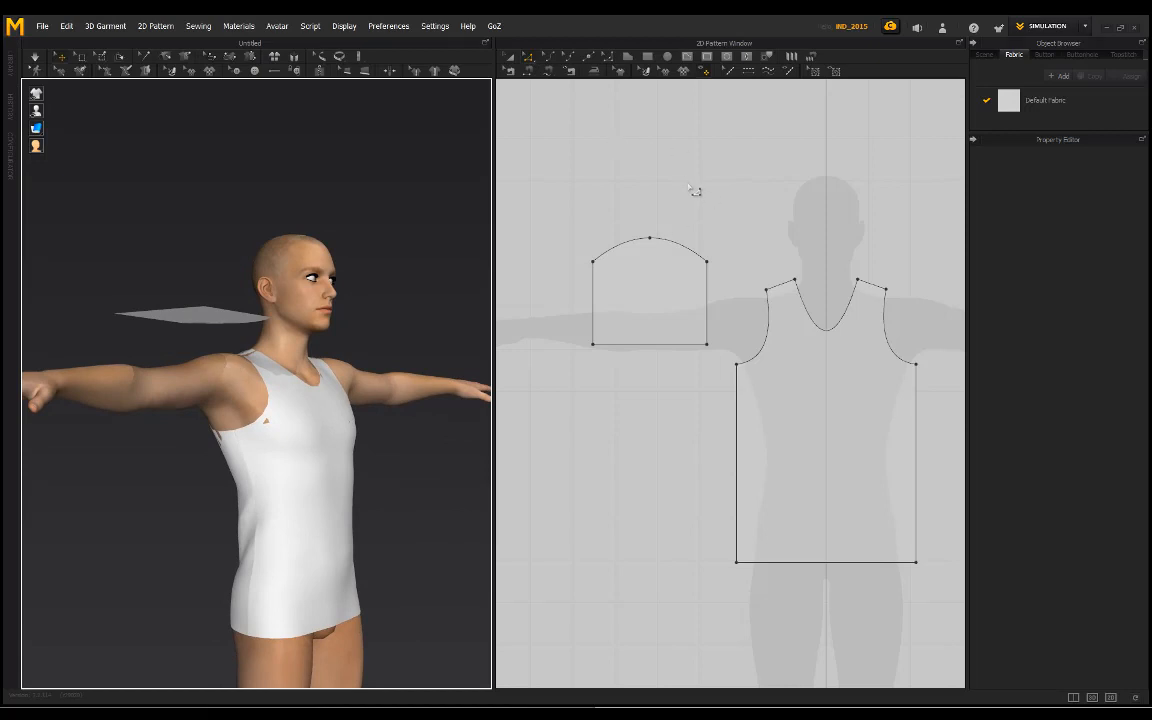
Step: Sew the right half of the sleeve's curved top edge to the back piece's right armhole, from shoulder point to underarm
{"action": "middle_click_drag", "start_coordinate": [688, 187], "coordinate": [648, 187]}
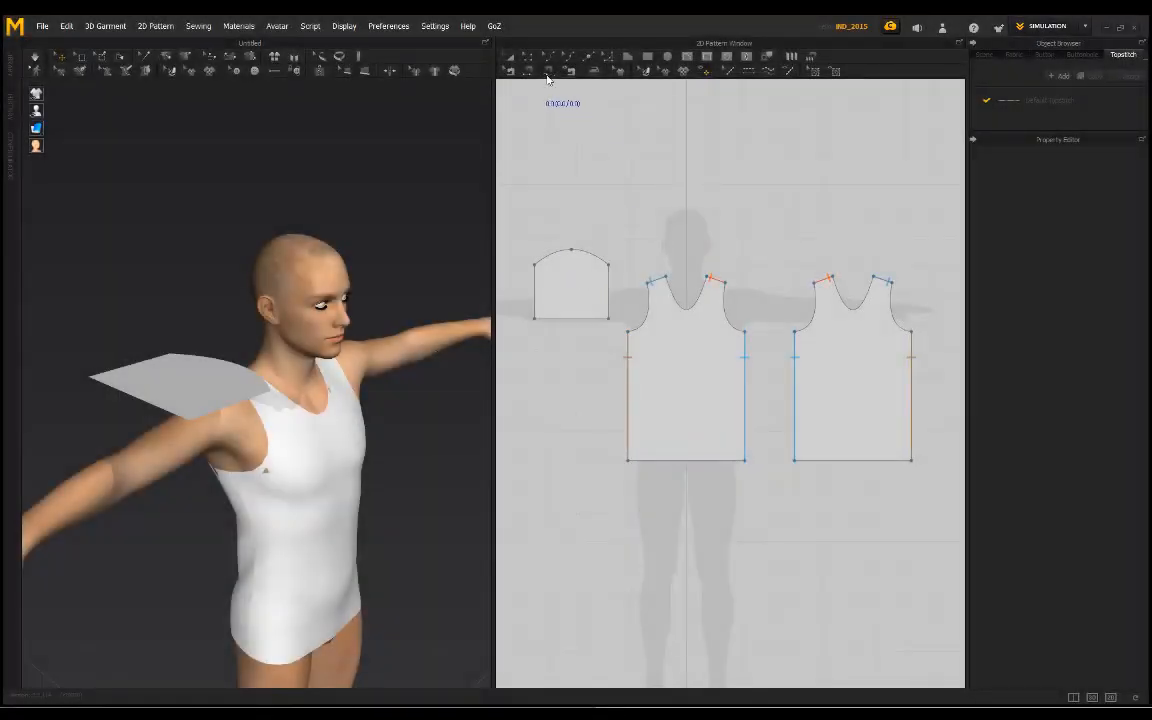
{"action": "left_click", "coordinate": [573, 251]}
{"action": "left_click", "coordinate": [609, 265]}
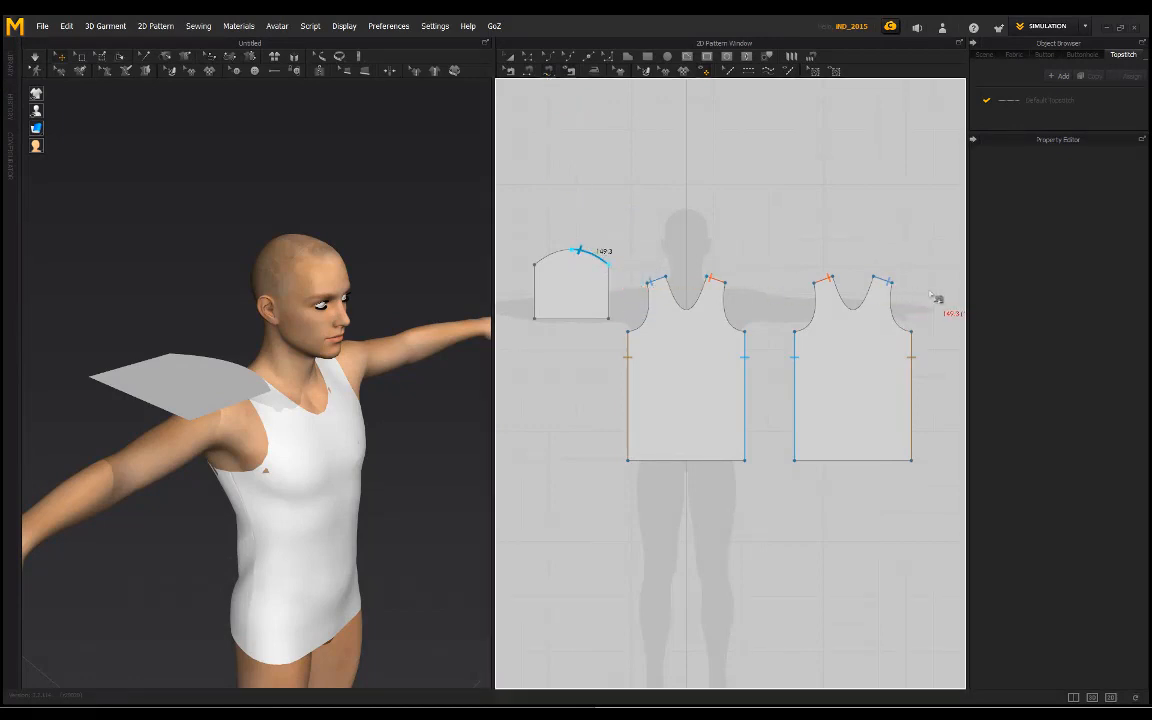
{"action": "left_click", "coordinate": [891, 283]}
{"action": "left_click", "coordinate": [912, 331]}
Step: Select the sleeve piece in 3D and flip its normal so the sewn half of the curve faces the back armhole
{"action": "right_click_drag", "start_coordinate": [334, 366], "coordinate": [342, 265]}
{"action": "right_click_drag", "start_coordinate": [345, 263], "coordinate": [308, 357]}
{"action": "left_click", "coordinate": [308, 357]}
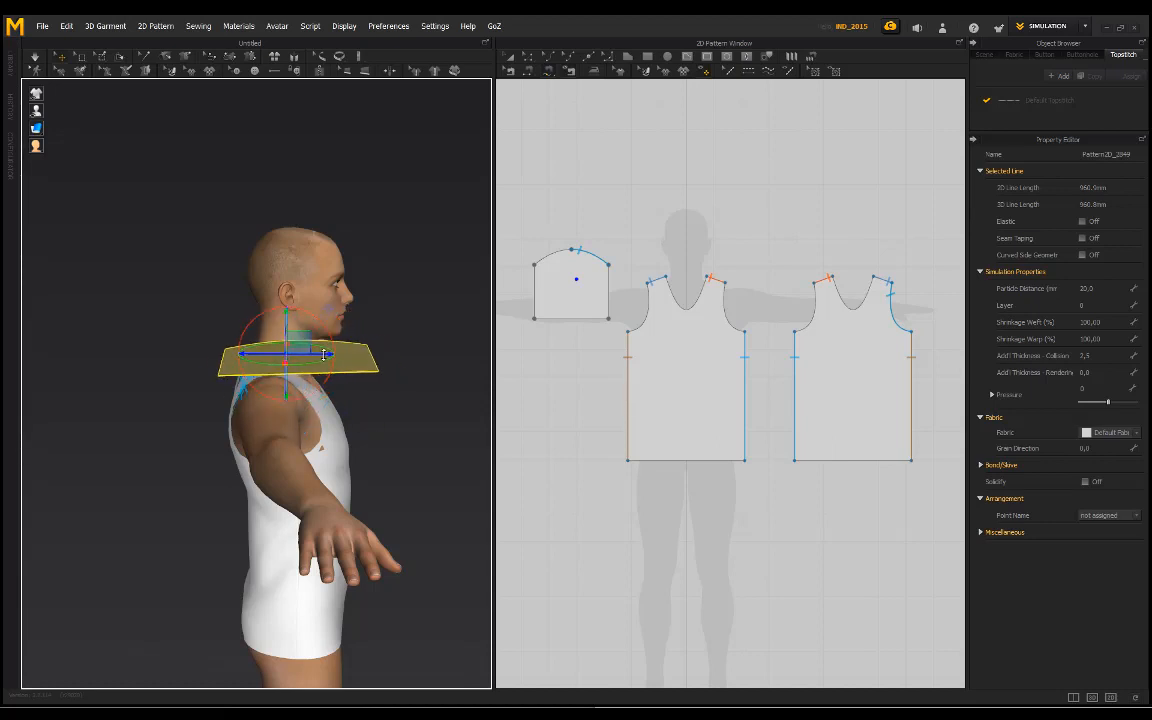
{"action": "right_click_drag", "start_coordinate": [367, 368], "coordinate": [298, 375]}
{"action": "middle_click_drag", "start_coordinate": [255, 375], "coordinate": [312, 422]}
{"action": "scroll", "coordinate": [312, 422], "scroll_direction": "up", "scroll_amount": 3}
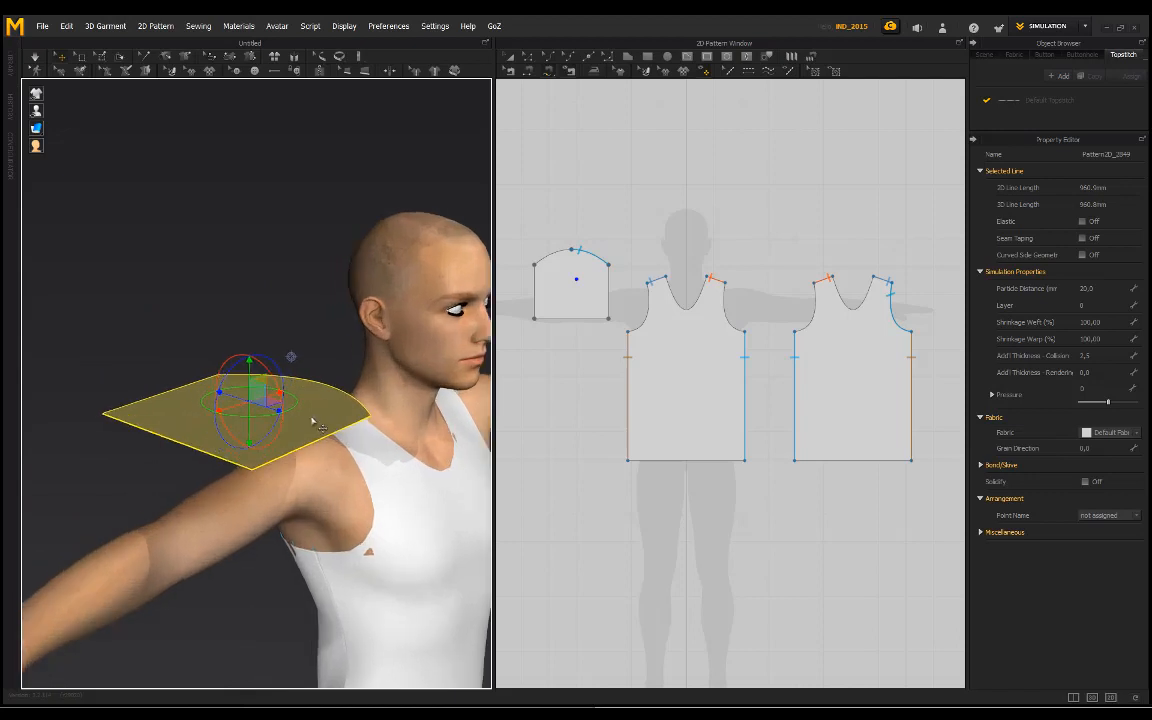
{"action": "right_click", "coordinate": [312, 422]}
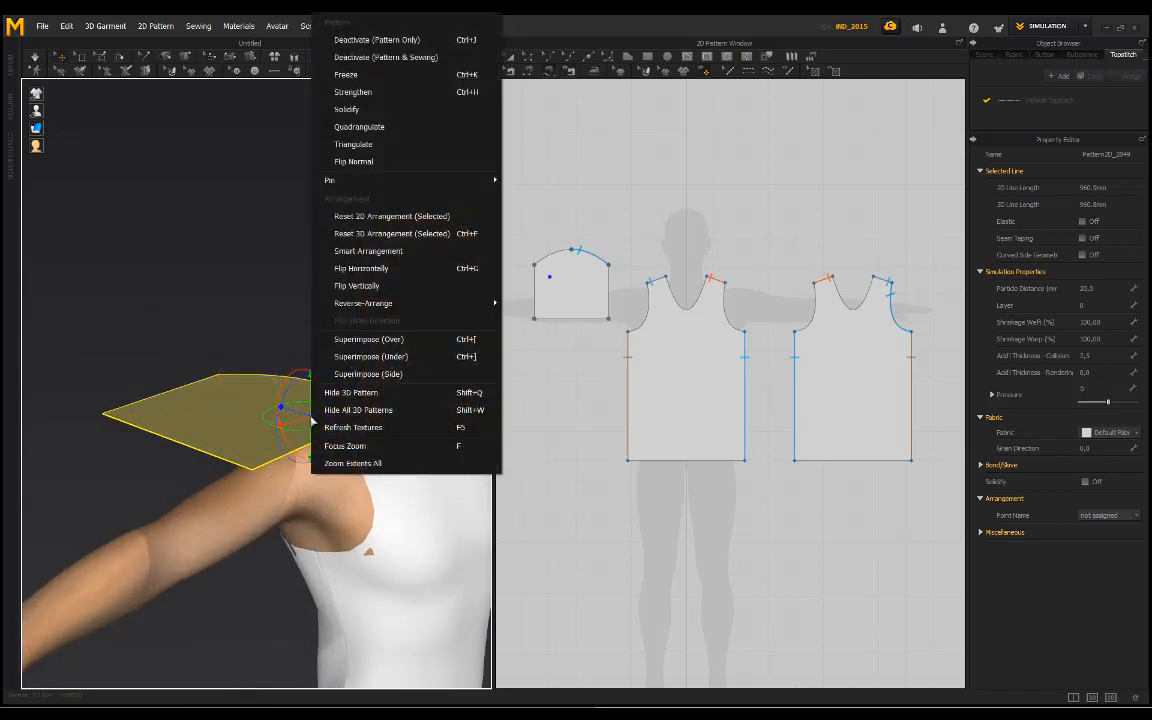
{"action": "left_click", "coordinate": [375, 160]}
{"action": "right_click_drag", "start_coordinate": [283, 316], "coordinate": [217, 351]}
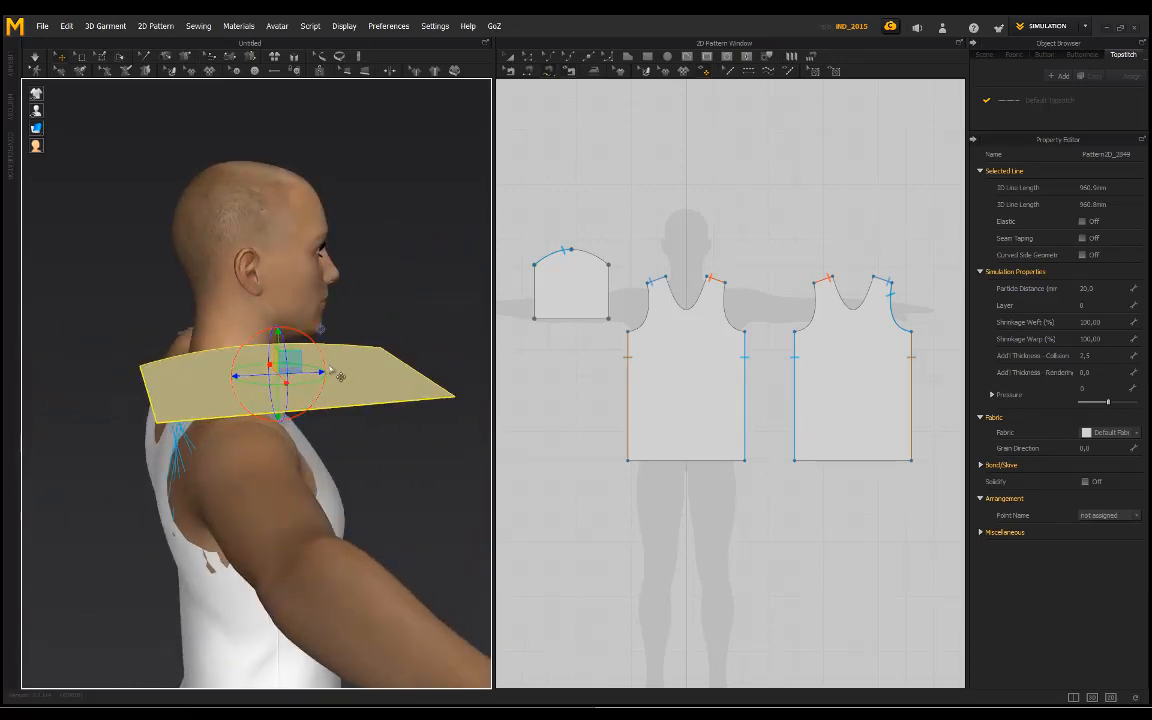
Step: Sew the remaining half of the sleeve's curved top edge to the front piece's left armhole
{"action": "right_click_drag", "start_coordinate": [340, 376], "coordinate": [480, 355]}
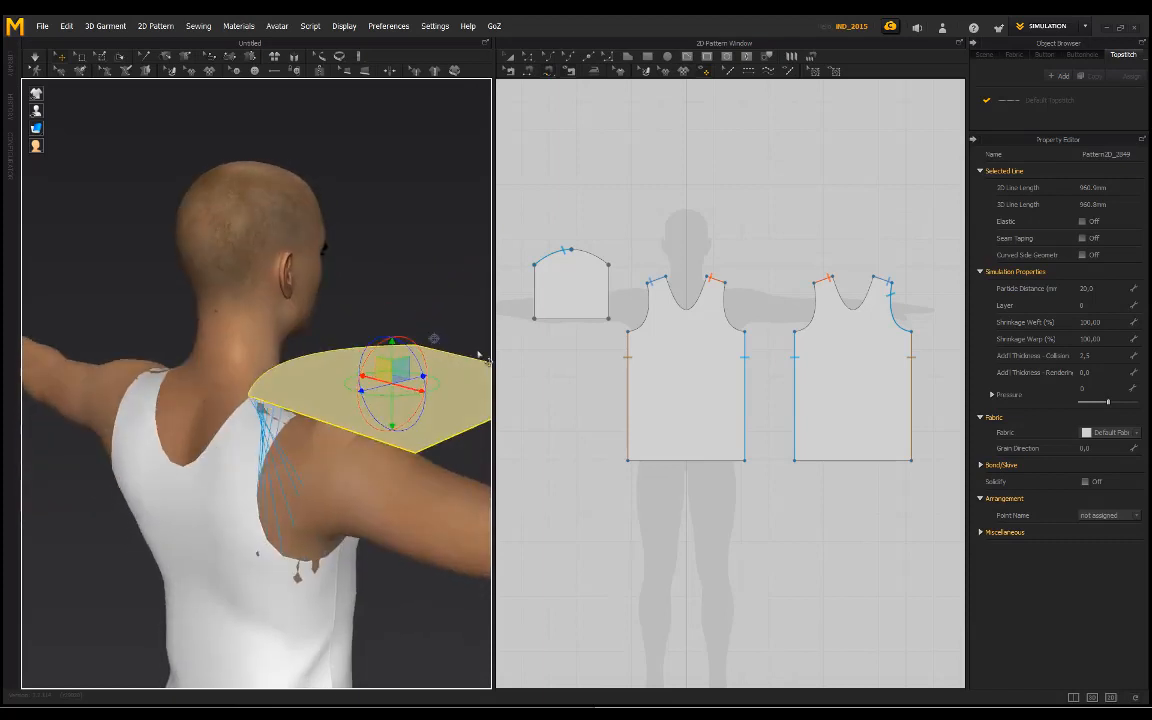
{"action": "left_click", "coordinate": [606, 262]}
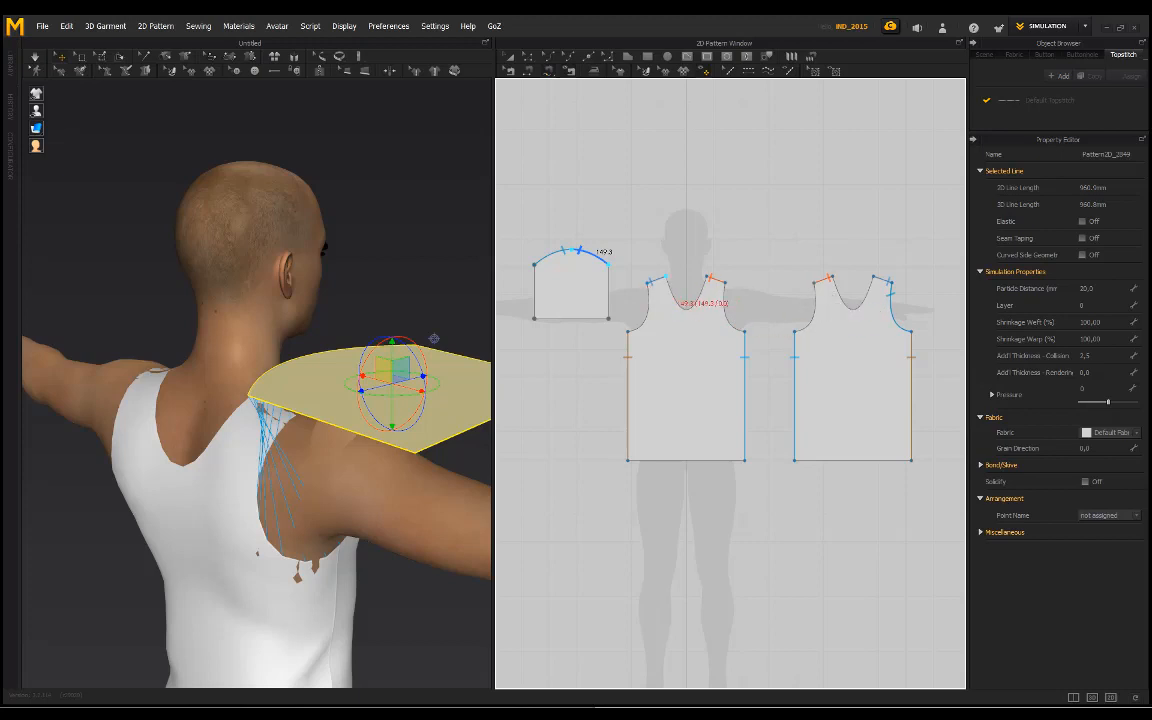
{"action": "left_click", "coordinate": [650, 284]}
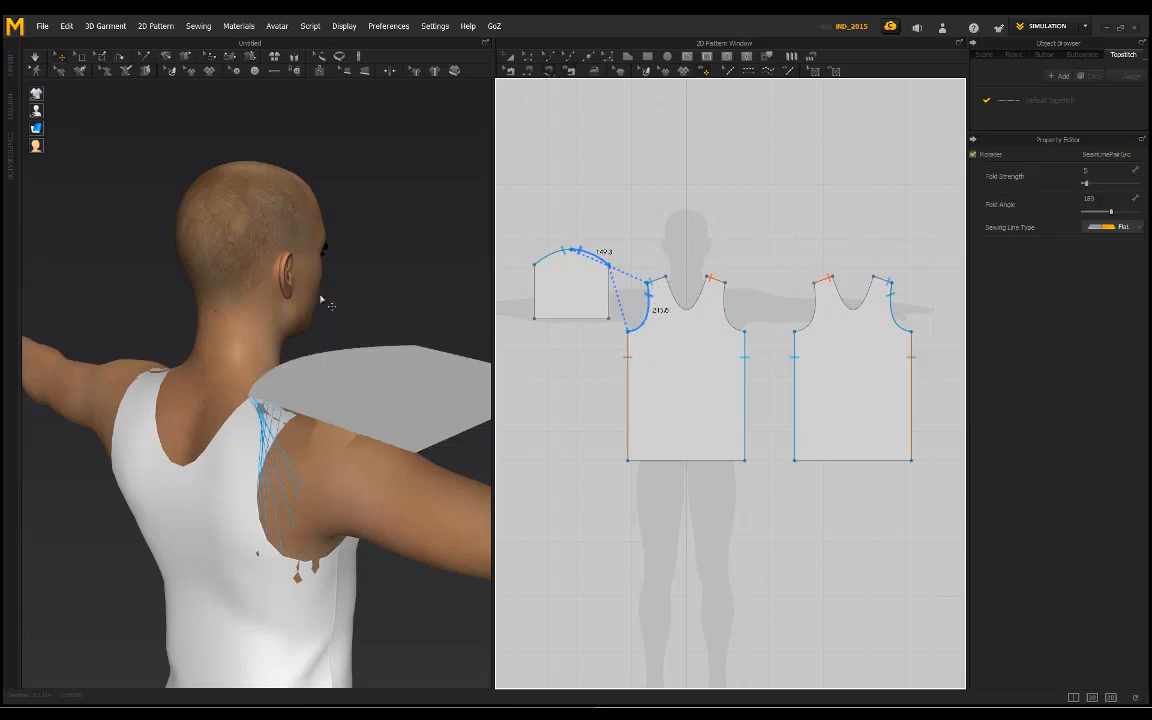
Step: Simulate the shirt briefly to pull the sleeve onto the armhole and check the attachment from the back
{"action": "right_click_drag", "start_coordinate": [318, 274], "coordinate": [249, 321]}
{"action": "key", "text": "space"}
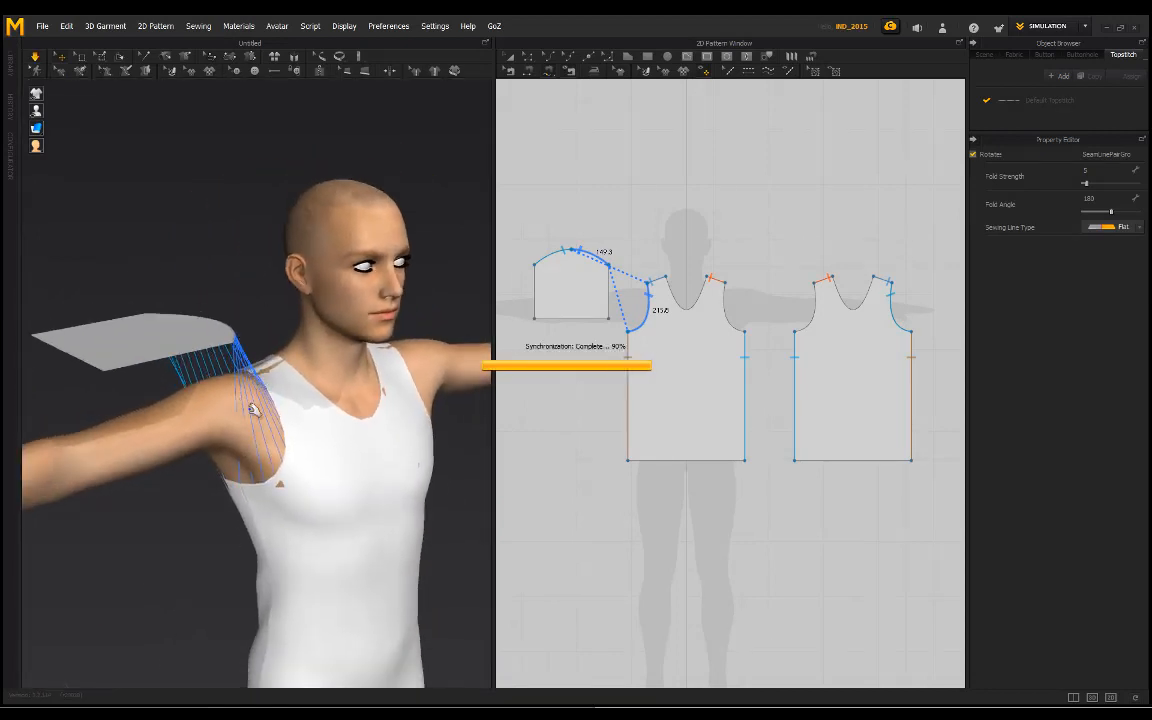
{"action": "right_click_drag", "start_coordinate": [220, 337], "coordinate": [548, 200]}
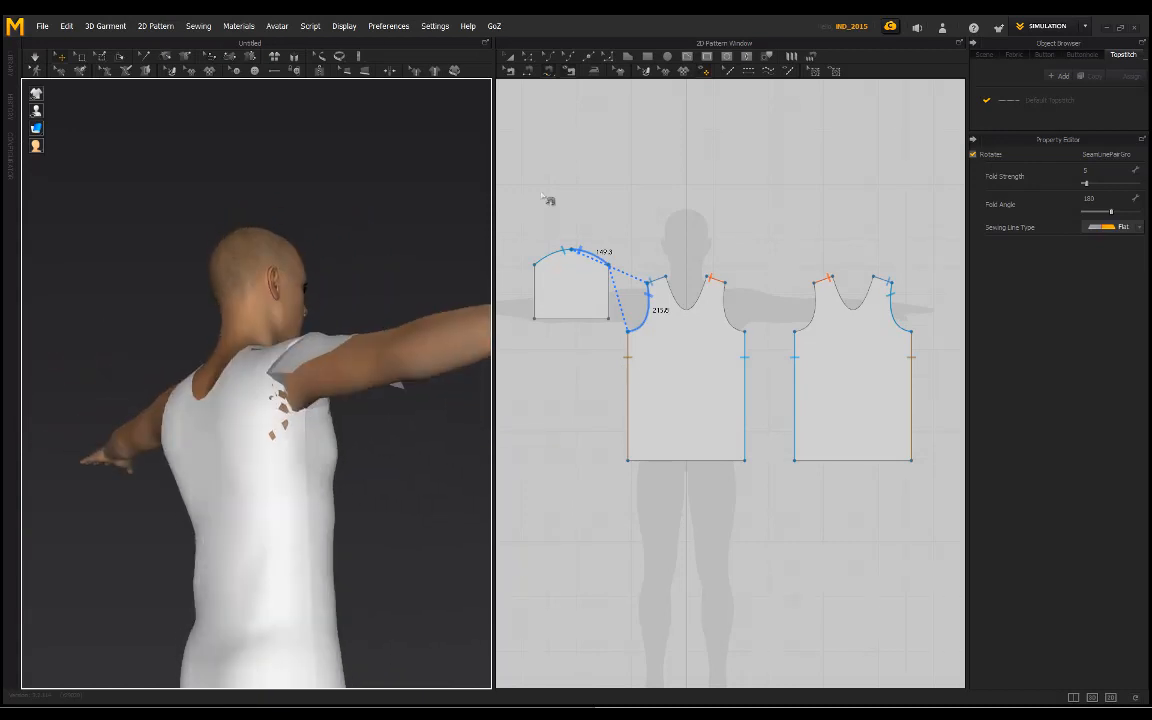
Step: Sew the sleeve's two straight side edges together and simulate so the sleeve closes around the arm
{"action": "left_click", "coordinate": [530, 72]}
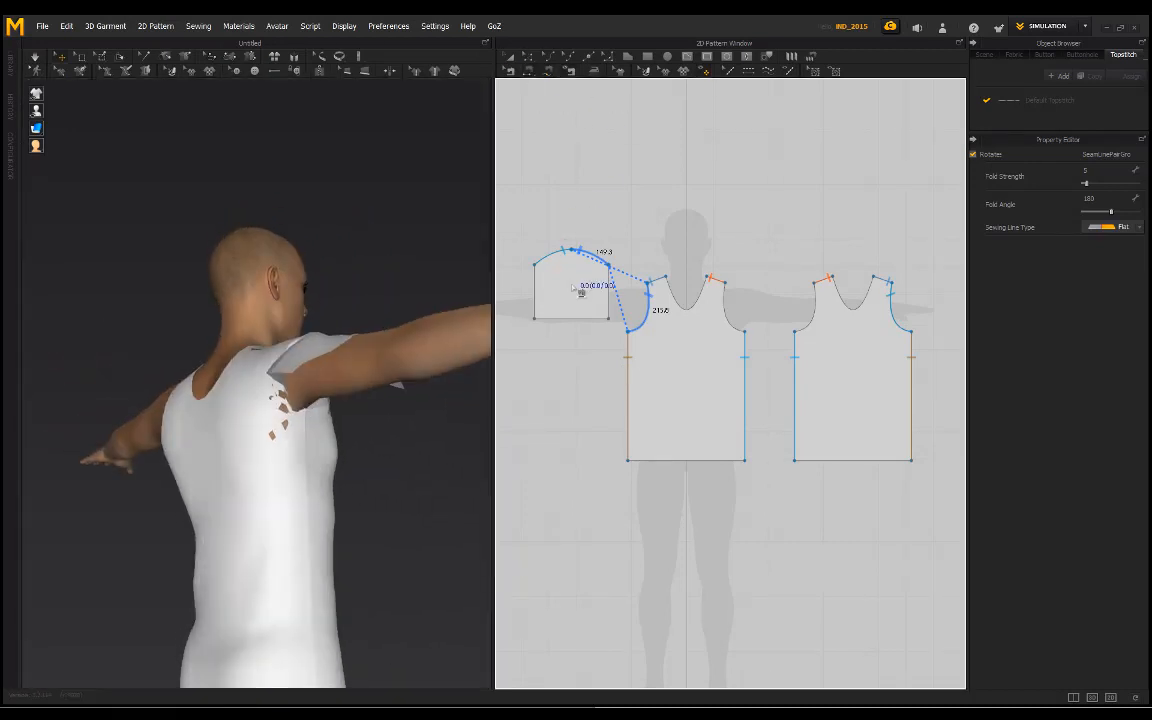
{"action": "left_click", "coordinate": [607, 289]}
{"action": "right_click_drag", "start_coordinate": [292, 317], "coordinate": [270, 291]}
{"action": "right_click_drag", "start_coordinate": [371, 372], "coordinate": [244, 372]}
{"action": "key", "text": "space"}
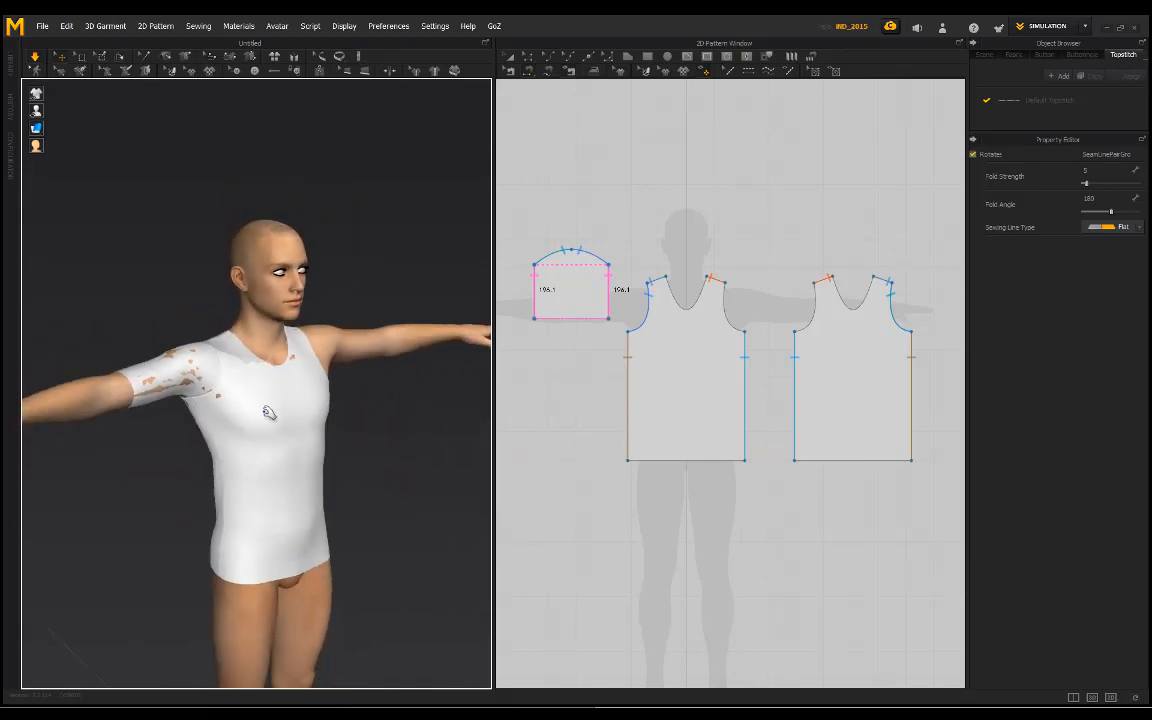
Step: Select the sleeve, front and back pieces together and set their particle distance to 15 mm
{"action": "left_click", "coordinate": [507, 61]}
{"action": "scroll", "coordinate": [712, 222], "scroll_direction": "down", "scroll_amount": 2}
{"action": "left_click_drag", "start_coordinate": [920, 450], "coordinate": [518, 230]}
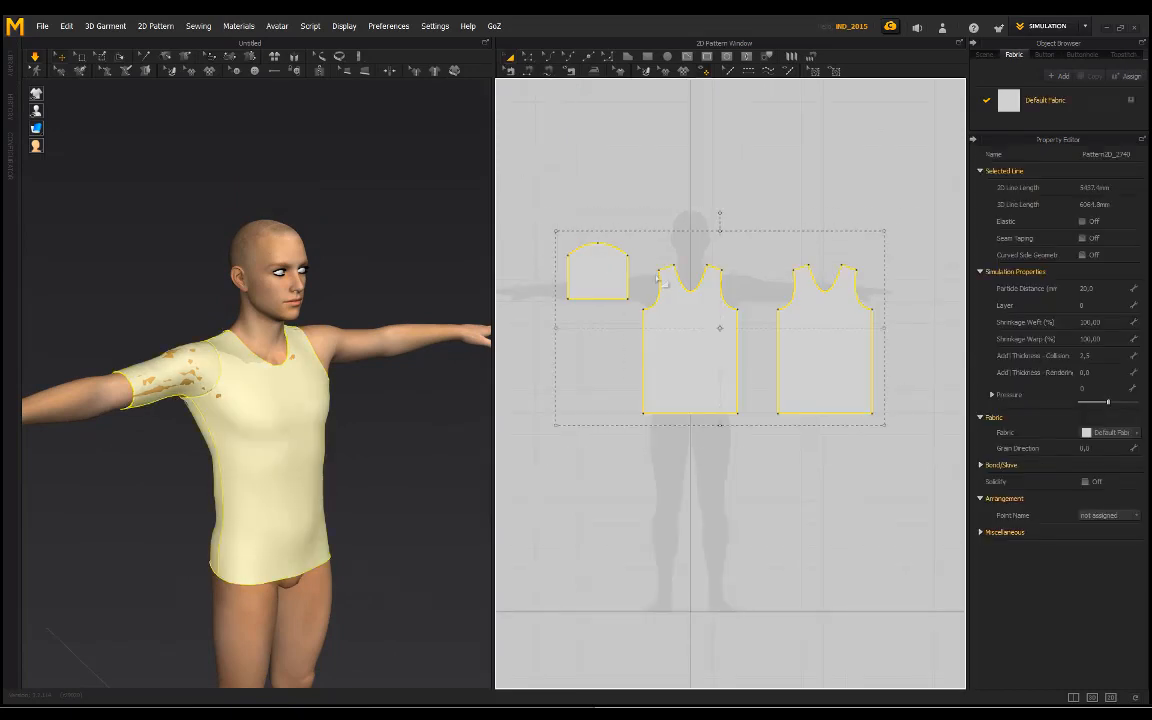
{"action": "left_click", "coordinate": [1086, 288]}
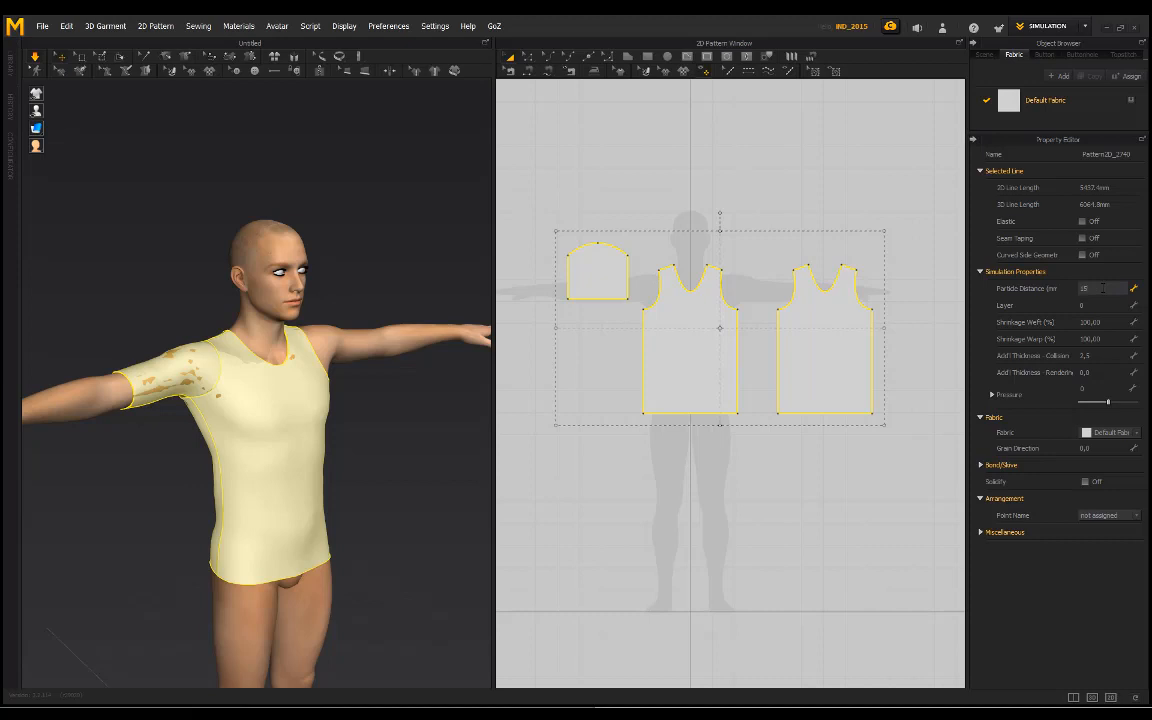
{"action": "left_click", "coordinate": [199, 392]}
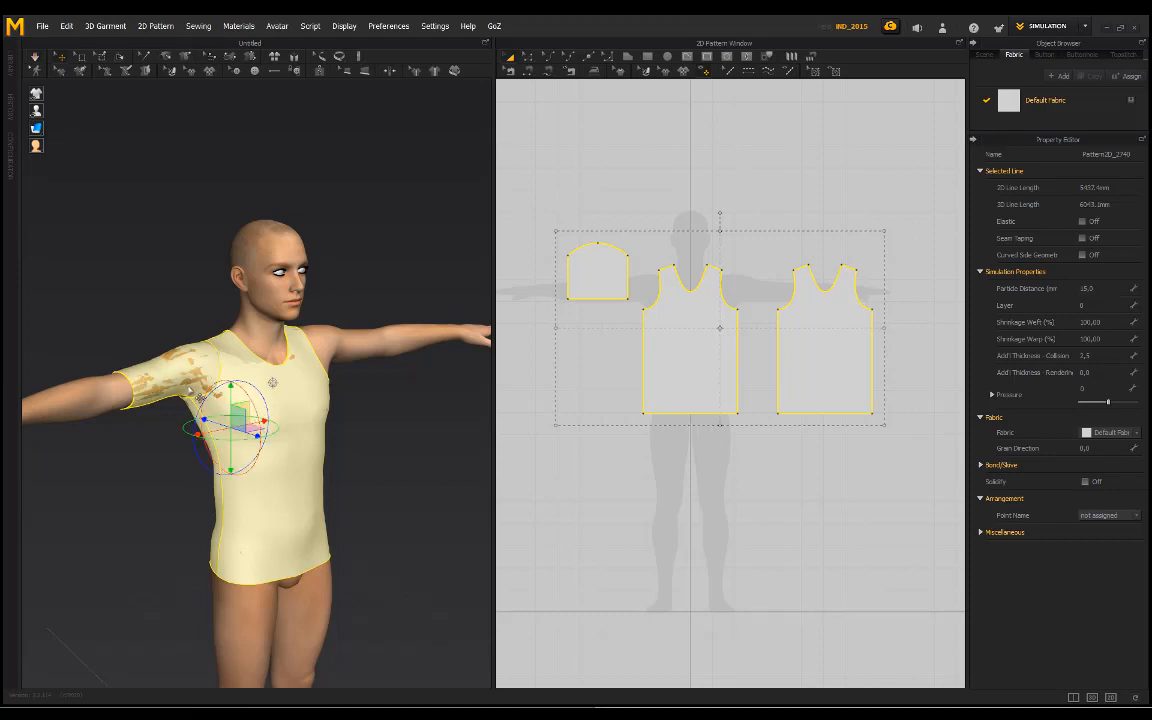
Step: Simulate the refined shirt and pull the fabric at the sleeve's underarm away from the body to clear the skin poking through
{"action": "key", "text": "space"}
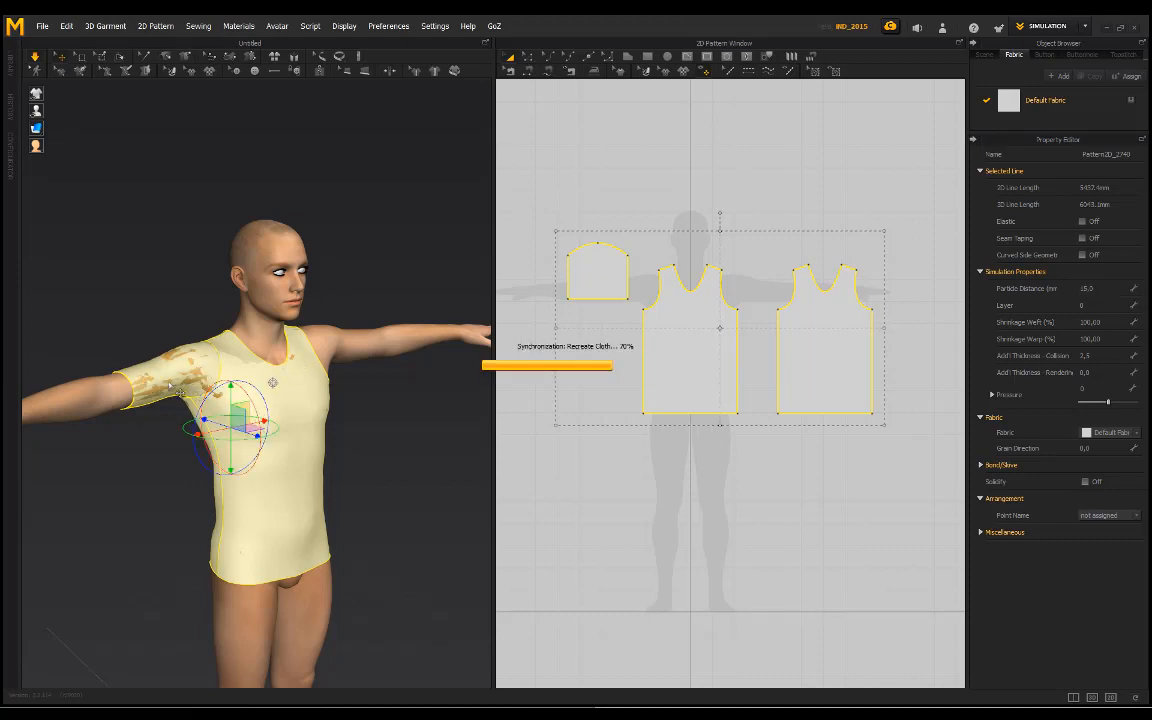
{"action": "left_click", "coordinate": [176, 309]}
{"action": "right_click_drag", "start_coordinate": [187, 311], "coordinate": [345, 382]}
{"action": "scroll", "coordinate": [160, 332], "scroll_direction": "up", "scroll_amount": 2}
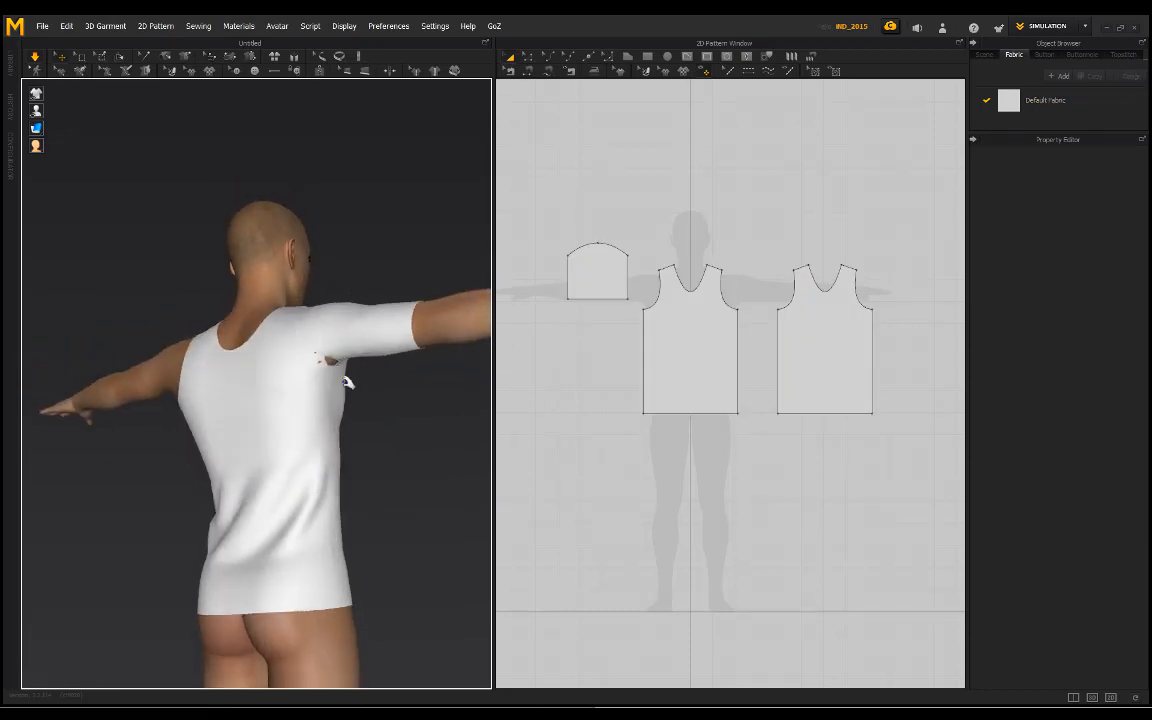
{"action": "left_click_drag", "start_coordinate": [343, 371], "coordinate": [363, 442]}
{"action": "left_click", "coordinate": [393, 424]}
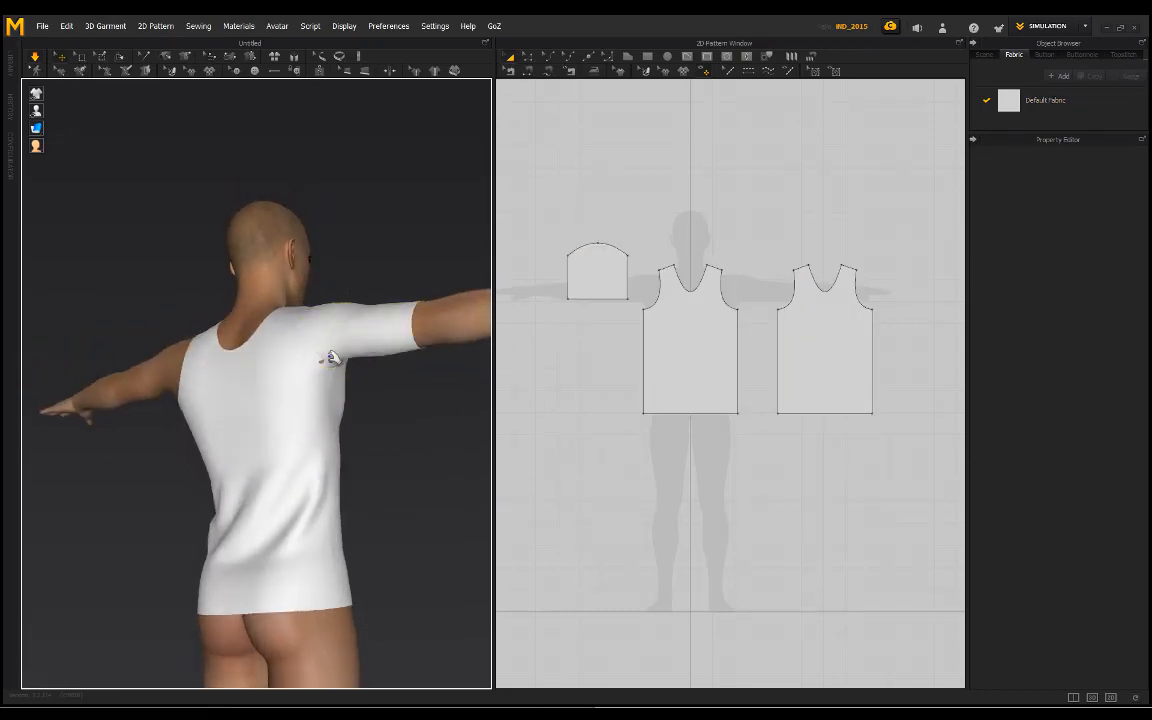
{"action": "left_click_drag", "start_coordinate": [334, 360], "coordinate": [427, 478]}
{"action": "left_click", "coordinate": [427, 478]}
{"action": "right_click_drag", "start_coordinate": [427, 478], "coordinate": [456, 432]}
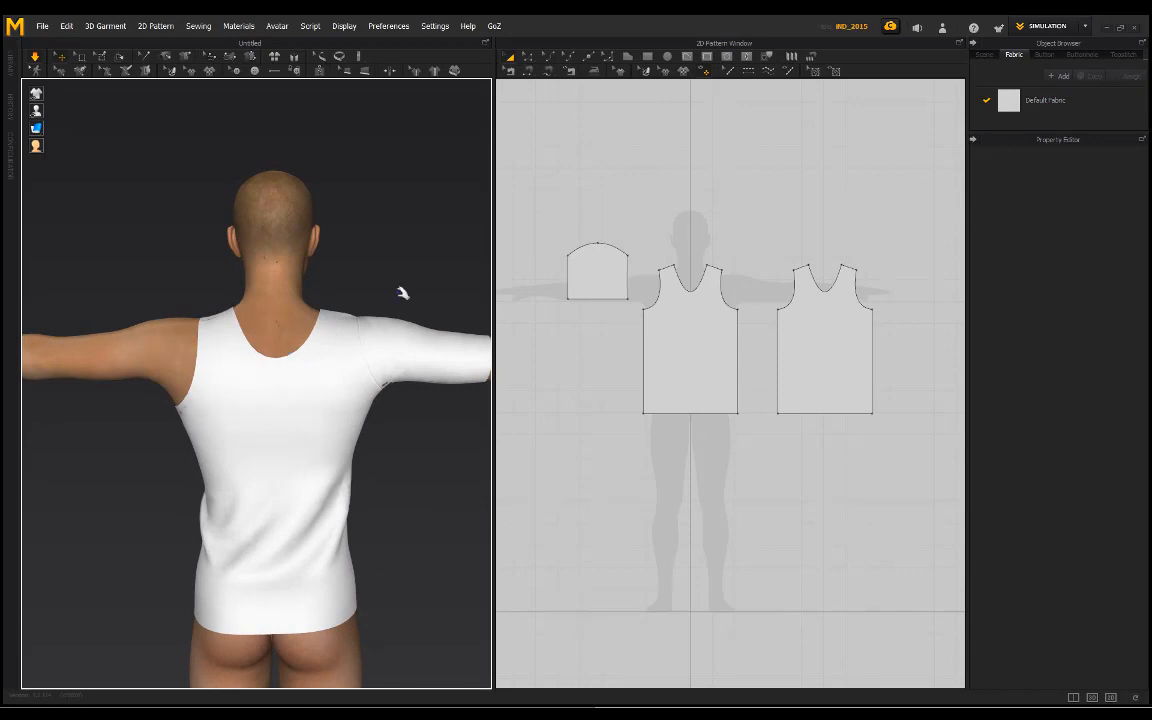
{"action": "right_click_drag", "start_coordinate": [402, 293], "coordinate": [377, 287]}
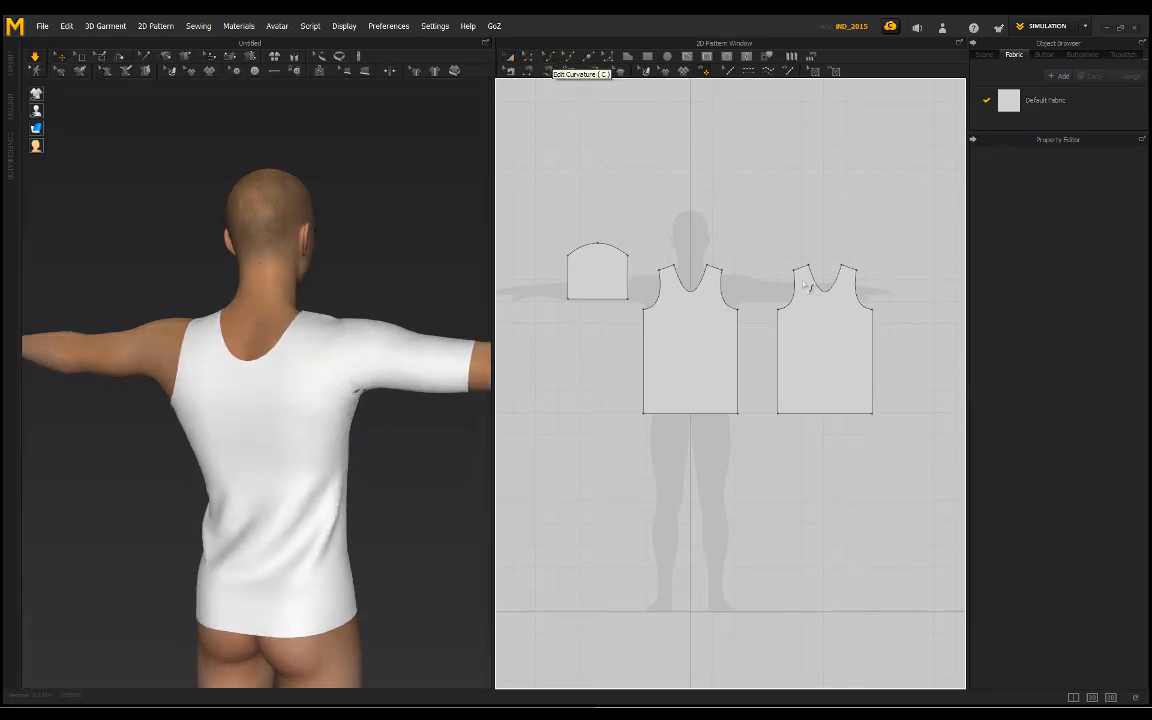
Step: Raise the back piece's neckline curve into a shallow arc about 167 mm long using Edit Curvature
{"action": "scroll", "coordinate": [806, 286], "scroll_direction": "up", "scroll_amount": 3}
{"action": "left_click", "coordinate": [843, 304]}
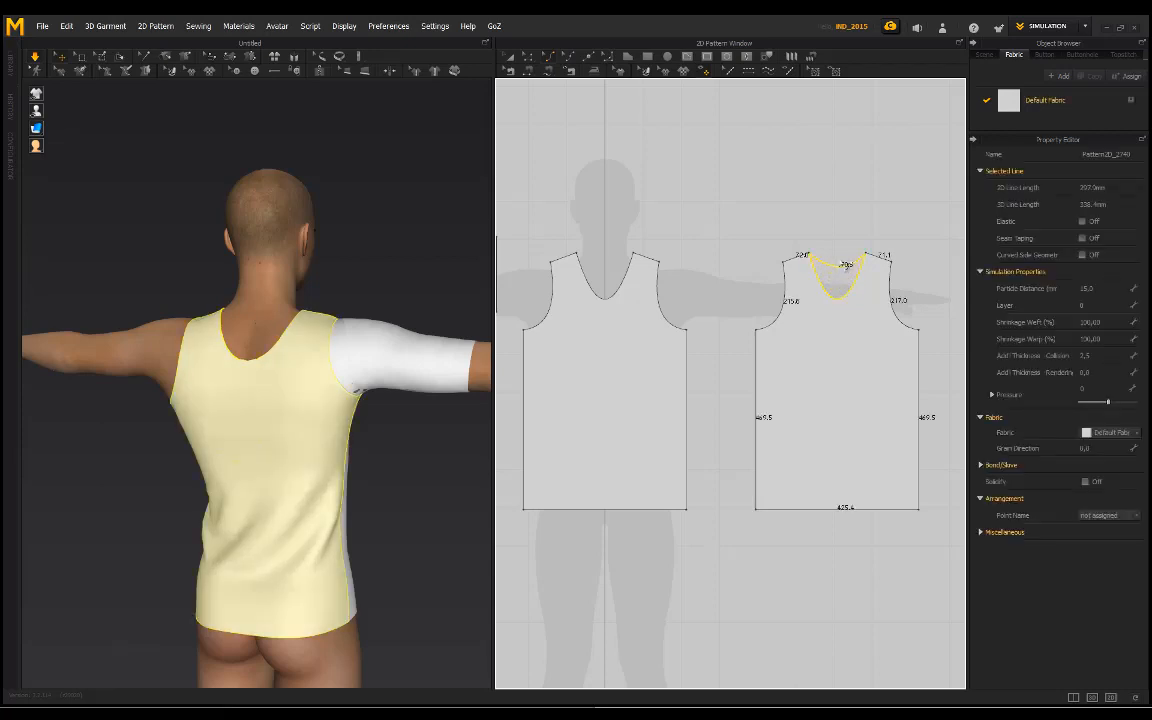
{"action": "left_click_drag", "start_coordinate": [822, 297], "coordinate": [836, 267]}
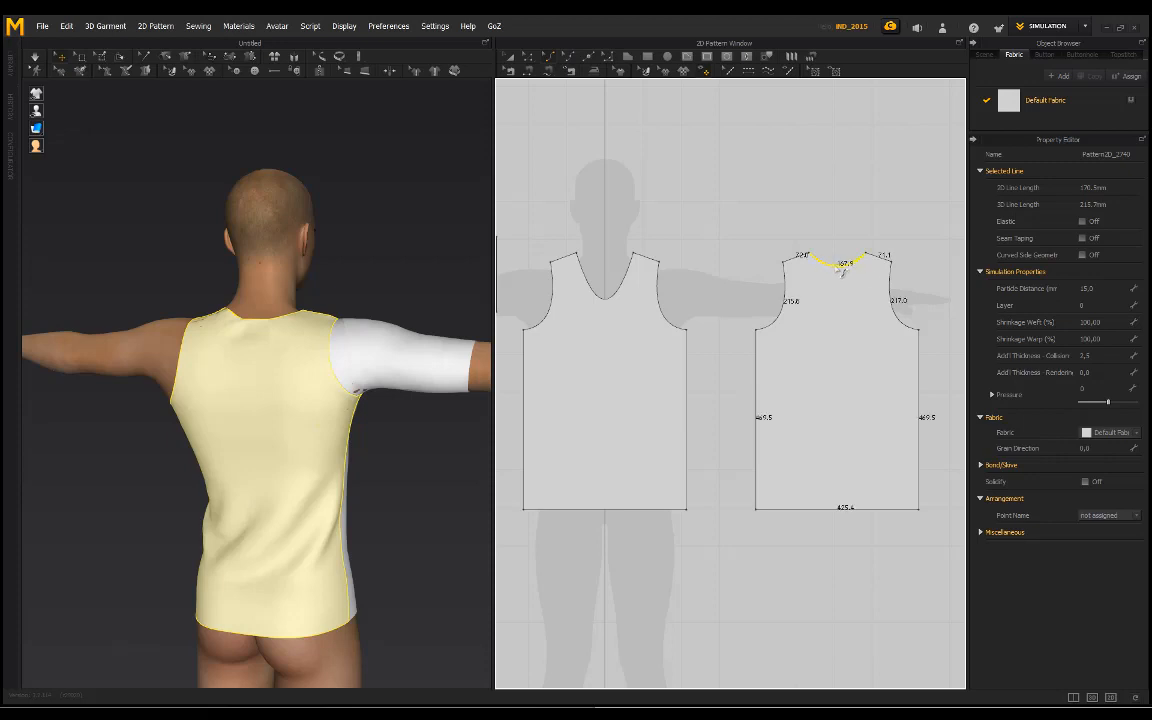
{"action": "scroll", "coordinate": [852, 250], "scroll_direction": "up", "scroll_amount": 3}
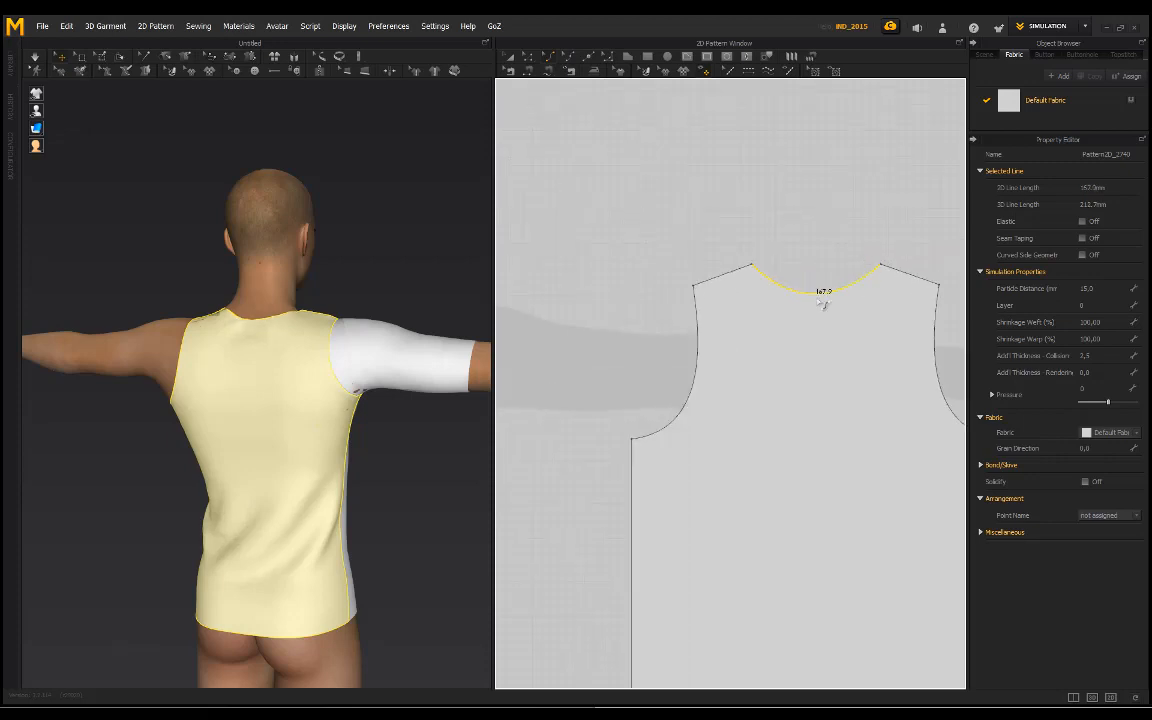
Step: Flatten the back piece's neckline curve slightly with Edit Curvature and simulate the shirt with the new neckline
{"action": "left_click", "coordinate": [818, 293]}
{"action": "left_click", "coordinate": [822, 295]}
{"action": "left_click_drag", "start_coordinate": [822, 298], "coordinate": [829, 291]}
{"action": "left_click", "coordinate": [818, 257]}
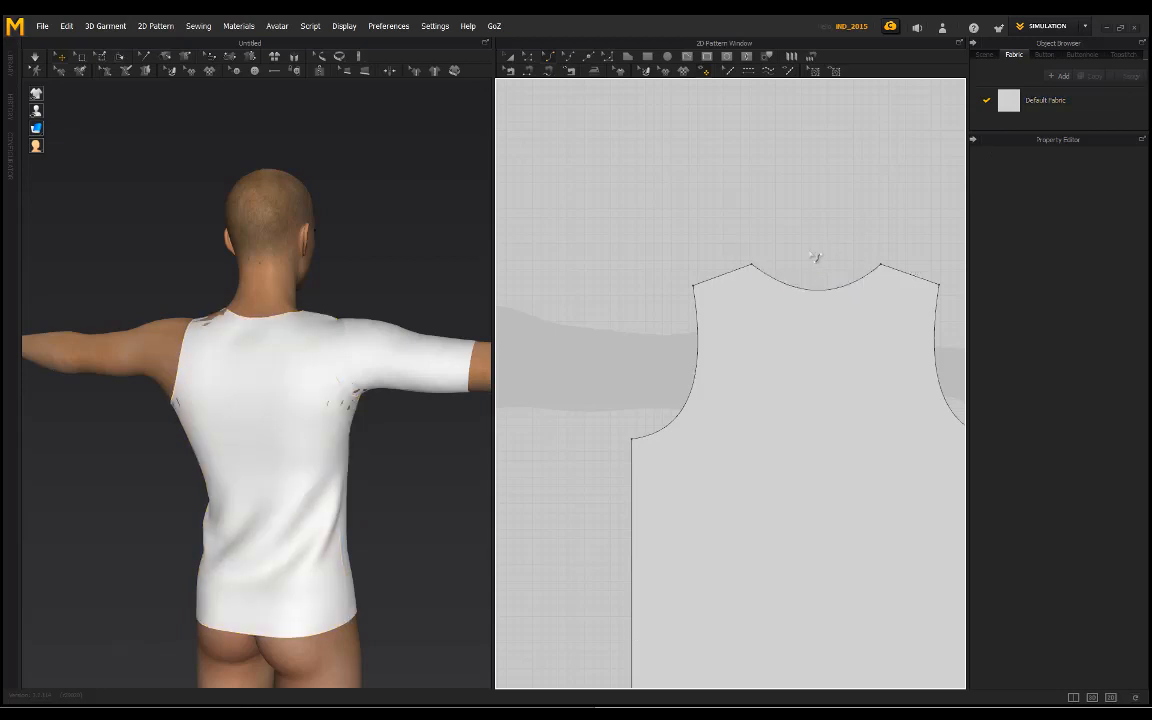
{"action": "scroll", "coordinate": [437, 298], "scroll_direction": "down", "scroll_amount": 2}
{"action": "right_click_drag", "start_coordinate": [437, 298], "coordinate": [224, 262]}
{"action": "key", "text": "space"}
Step: Copy the sleeve pattern and paste the duplicate level with the original, on the far side of the back piece
{"action": "scroll", "coordinate": [612, 309], "scroll_direction": "down", "scroll_amount": 7}
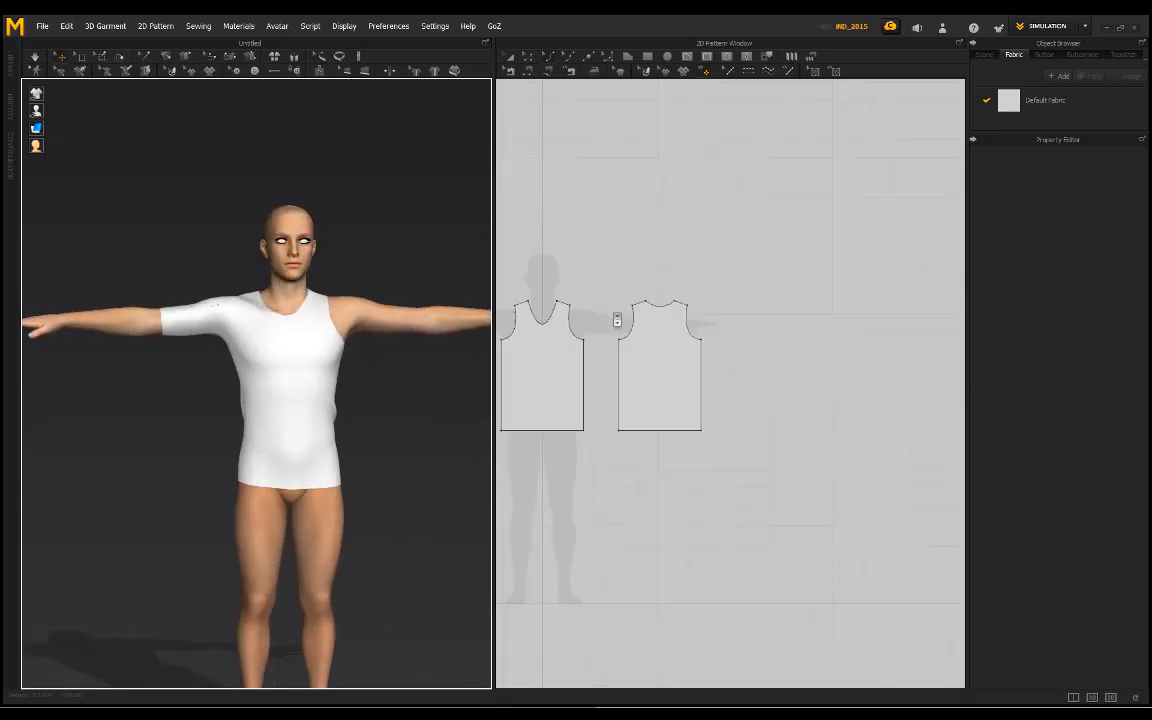
{"action": "middle_click_drag", "start_coordinate": [585, 296], "coordinate": [738, 295]}
{"action": "left_click", "coordinate": [614, 318]}
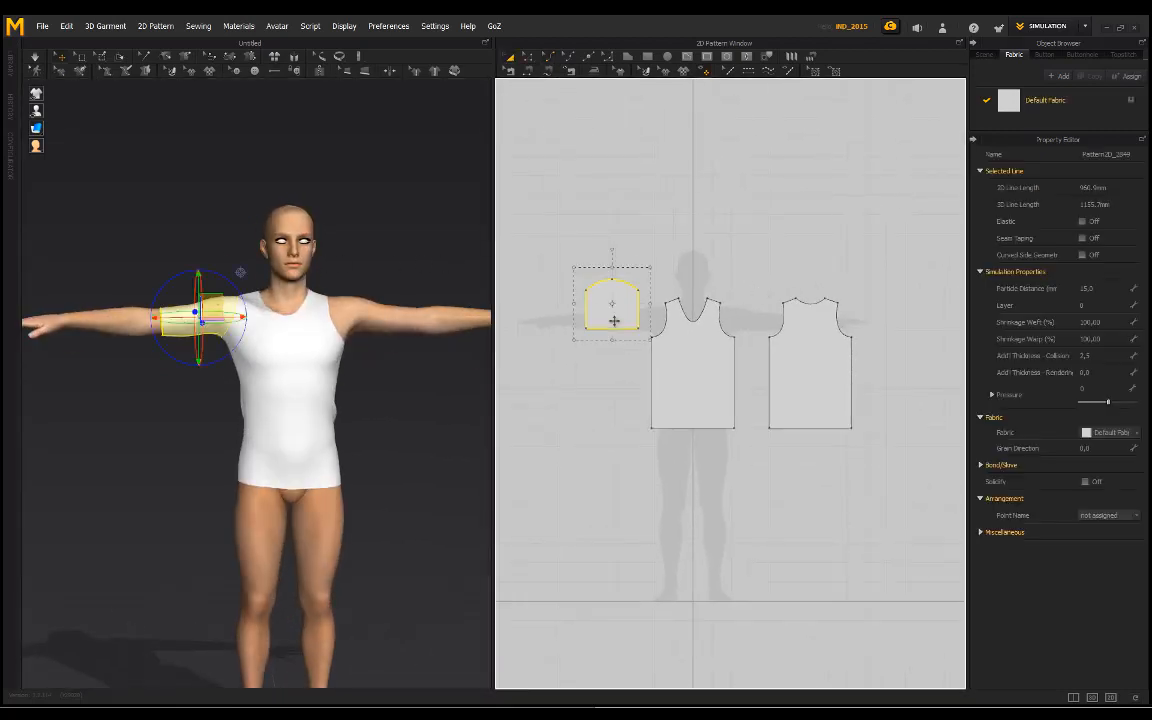
{"action": "key", "text": "ctrl+c"}
{"action": "key", "text": "ctrl+v"}
{"action": "left_click", "coordinate": [888, 289]}
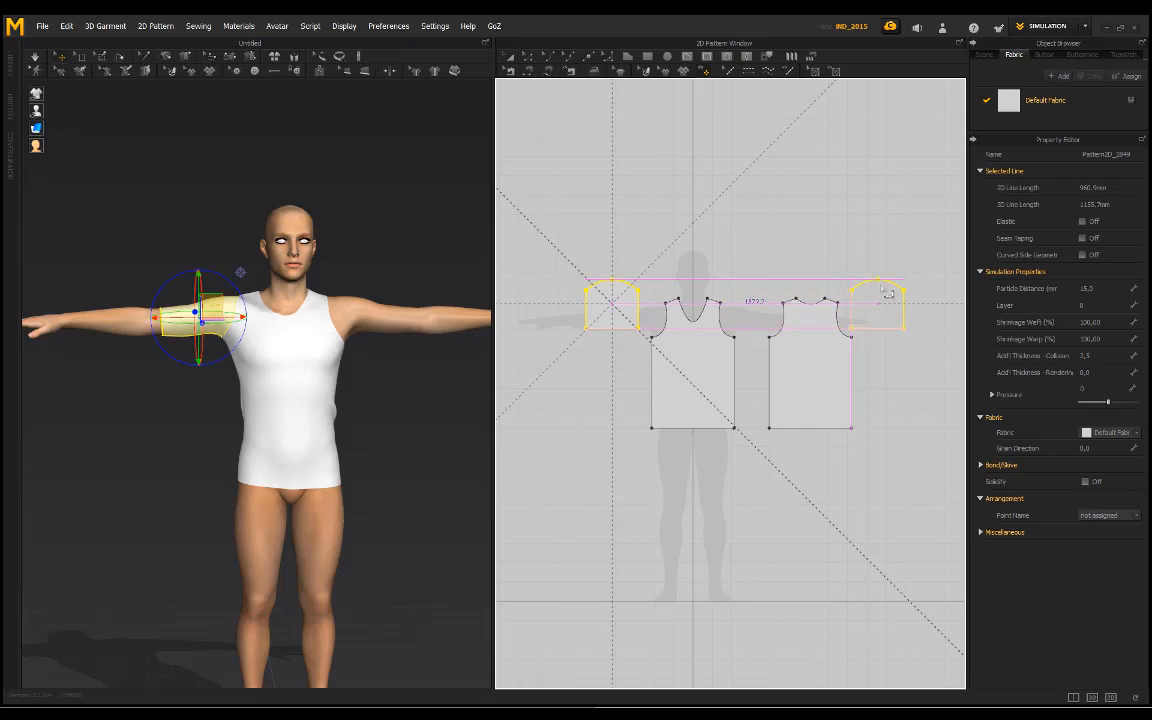
{"action": "mouse_move", "coordinate": [298, 260]}
{"action": "right_mouse_down"}
{"action": "mouse_move", "coordinate": [352, 234]}
{"action": "mouse_move", "coordinate": [424, 234]}
{"action": "mouse_move", "coordinate": [515, 265]}
{"action": "mouse_move", "coordinate": [319, 213]}
{"action": "mouse_move", "coordinate": [292, 272]}
{"action": "right_mouse_up"}
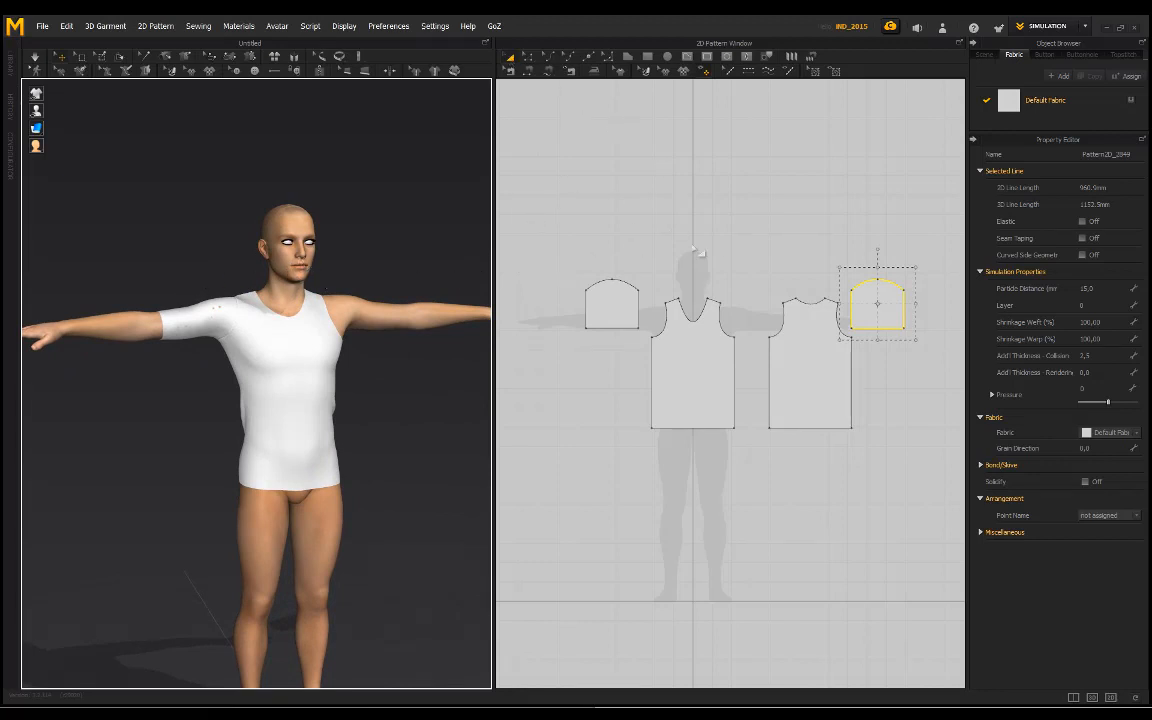
{"action": "left_click", "coordinate": [551, 72]}
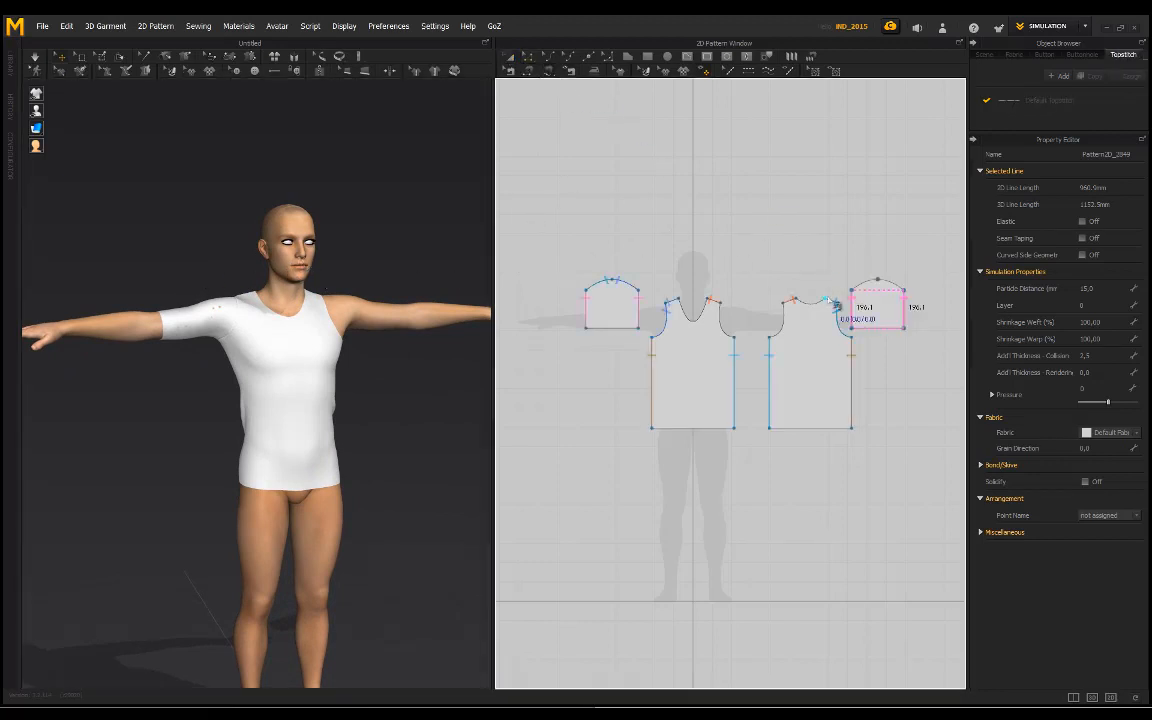
{"action": "scroll", "coordinate": [780, 250], "scroll_direction": "up", "scroll_amount": 3}
{"action": "middle_click_drag", "start_coordinate": [751, 233], "coordinate": [708, 220]}
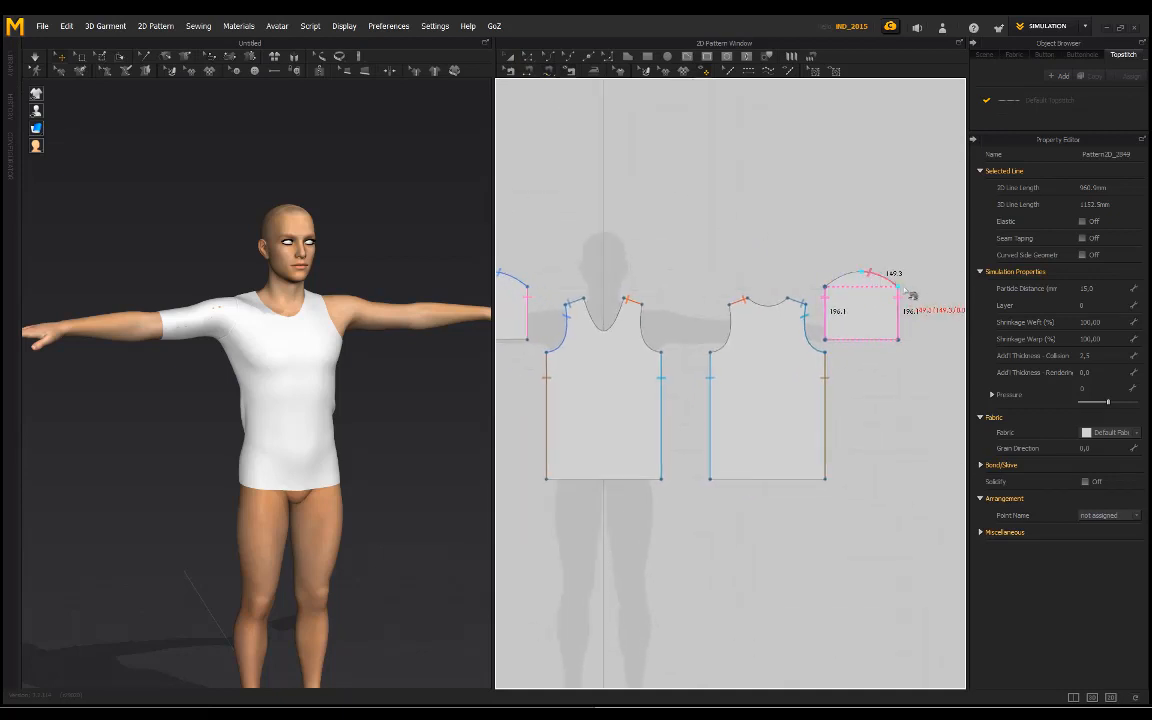
Step: Move the copied sleeve in the 3D view from beyond the avatar's hand onto its bare upper arm
{"action": "right_click_drag", "start_coordinate": [256, 218], "coordinate": [222, 281]}
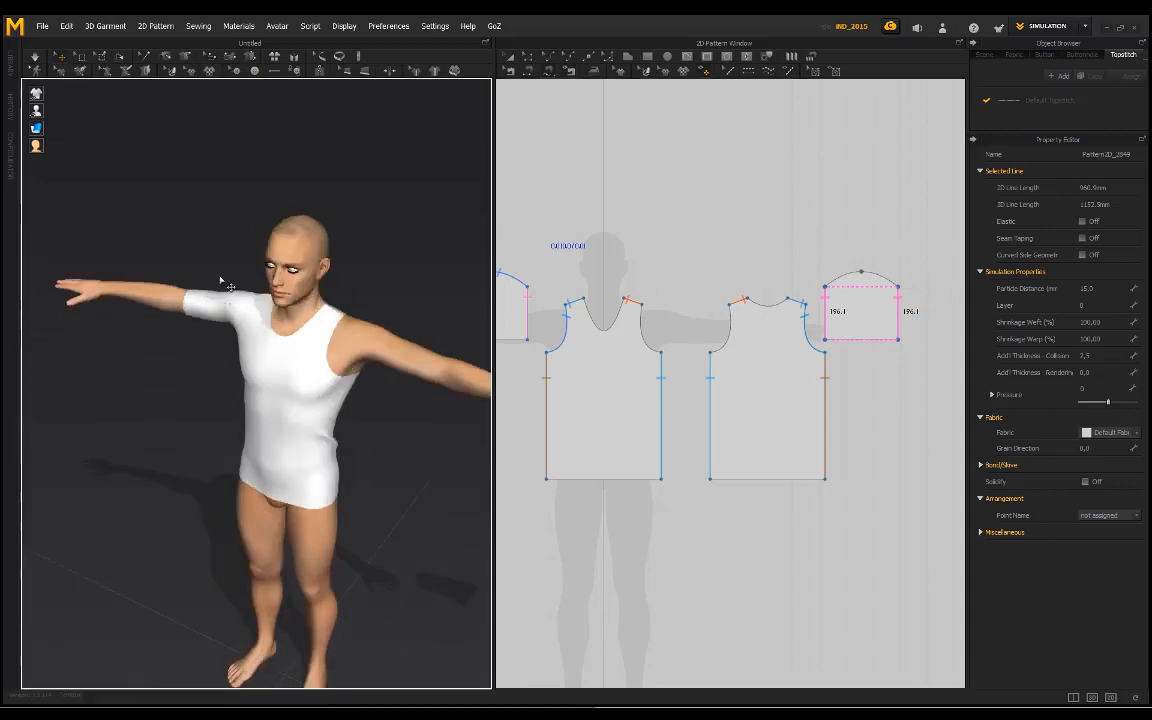
{"action": "scroll", "coordinate": [222, 281], "scroll_direction": "down", "scroll_amount": 5}
{"action": "middle_click_drag", "start_coordinate": [386, 316], "coordinate": [358, 317]}
{"action": "left_click", "coordinate": [447, 401]}
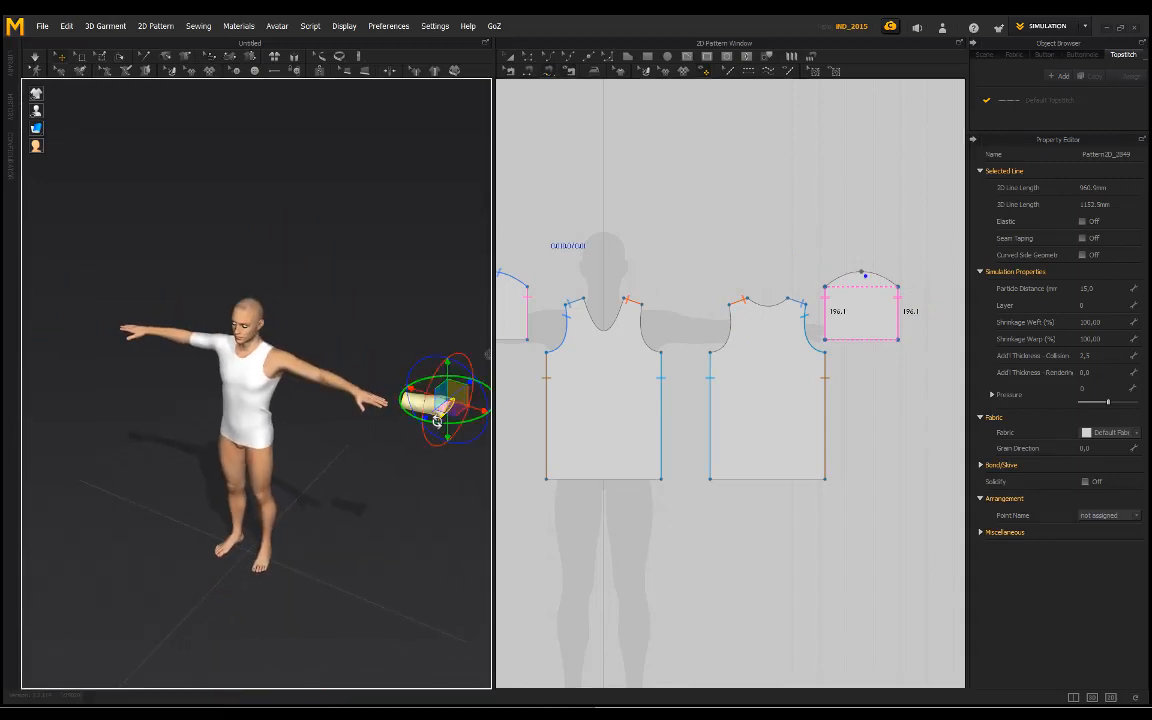
{"action": "left_click_drag", "start_coordinate": [437, 421], "coordinate": [301, 354]}
{"action": "scroll", "coordinate": [298, 350], "scroll_direction": "up", "scroll_amount": 4}
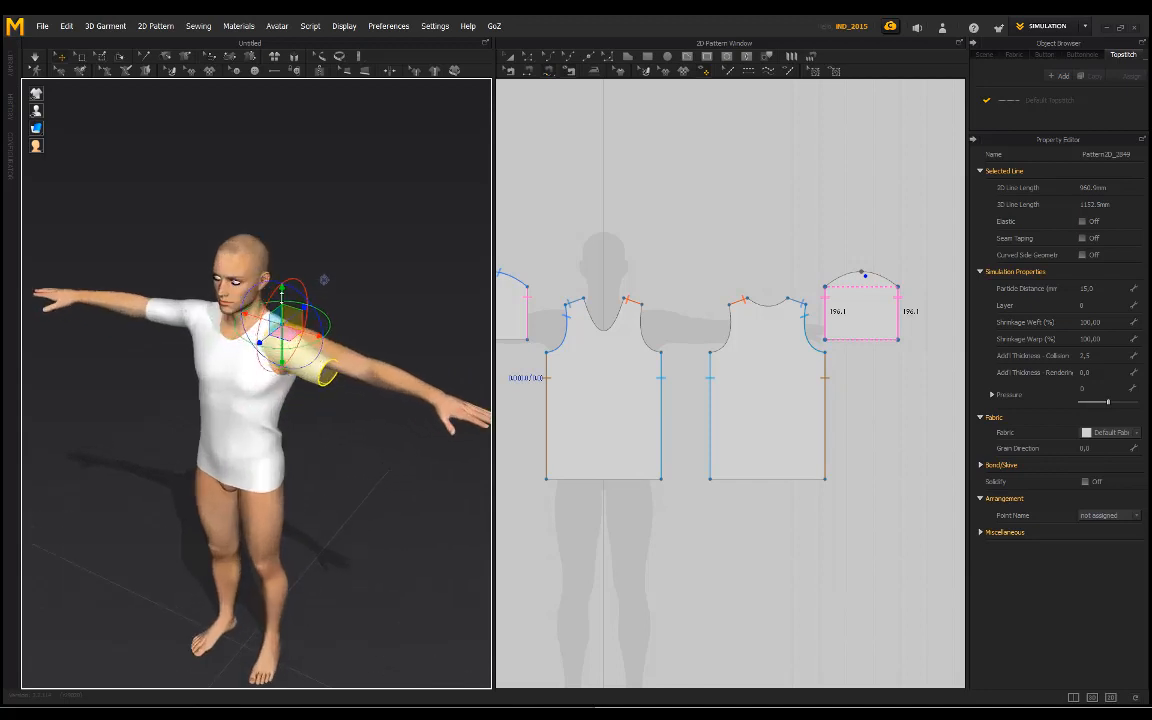
Step: Adjust the copied sleeve's height and position along the arm so it surrounds the upper arm just outside the shoulder opening
{"action": "left_click_drag", "start_coordinate": [282, 296], "coordinate": [282, 283]}
{"action": "right_click_drag", "start_coordinate": [333, 270], "coordinate": [268, 276]}
{"action": "mouse_move", "coordinate": [301, 329]}
{"action": "left_mouse_down"}
{"action": "mouse_move", "coordinate": [321, 327]}
{"action": "mouse_move", "coordinate": [327, 350]}
{"action": "mouse_move", "coordinate": [342, 353]}
{"action": "mouse_move", "coordinate": [326, 319]}
{"action": "mouse_move", "coordinate": [309, 322]}
{"action": "left_mouse_up"}
{"action": "right_click_drag", "start_coordinate": [202, 268], "coordinate": [243, 290]}
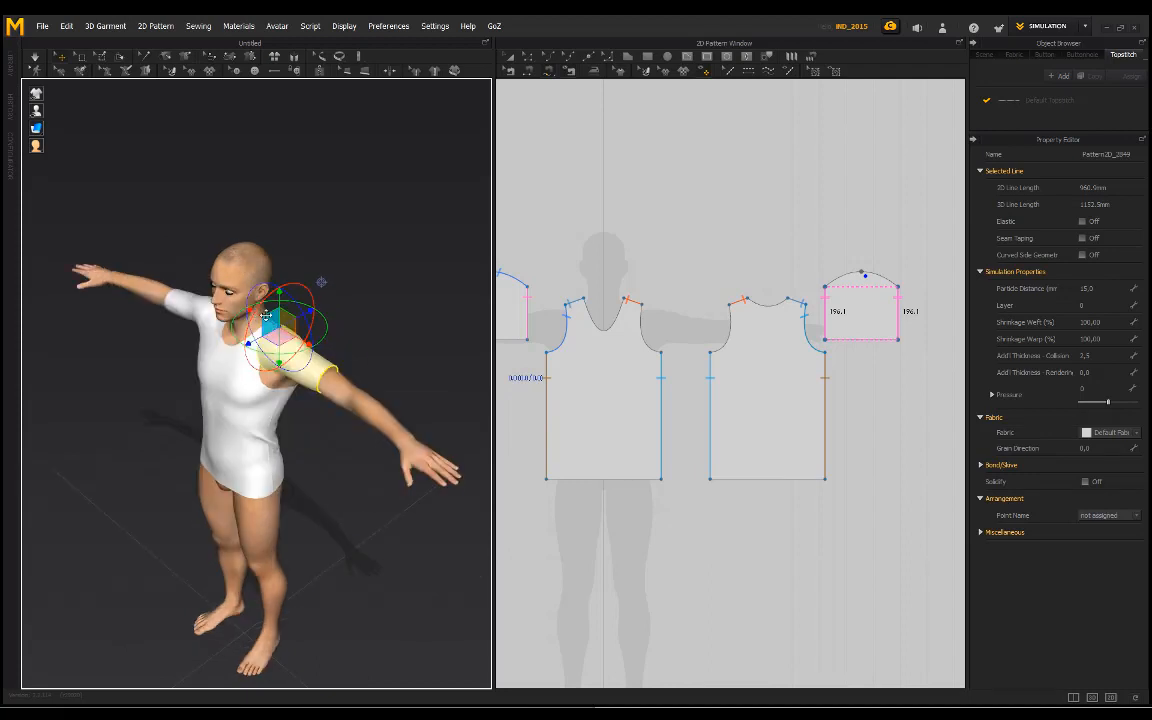
{"action": "scroll", "coordinate": [373, 350], "scroll_direction": "up", "scroll_amount": 3}
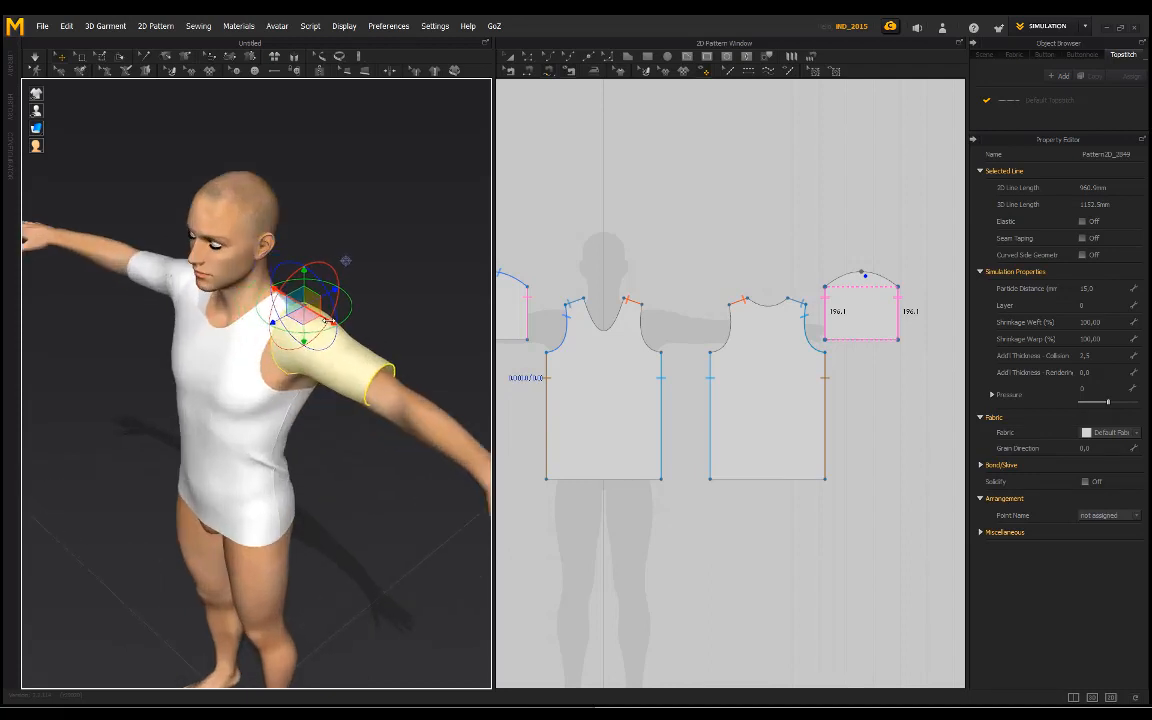
{"action": "right_click_drag", "start_coordinate": [320, 309], "coordinate": [290, 376]}
{"action": "left_click_drag", "start_coordinate": [290, 376], "coordinate": [301, 379]}
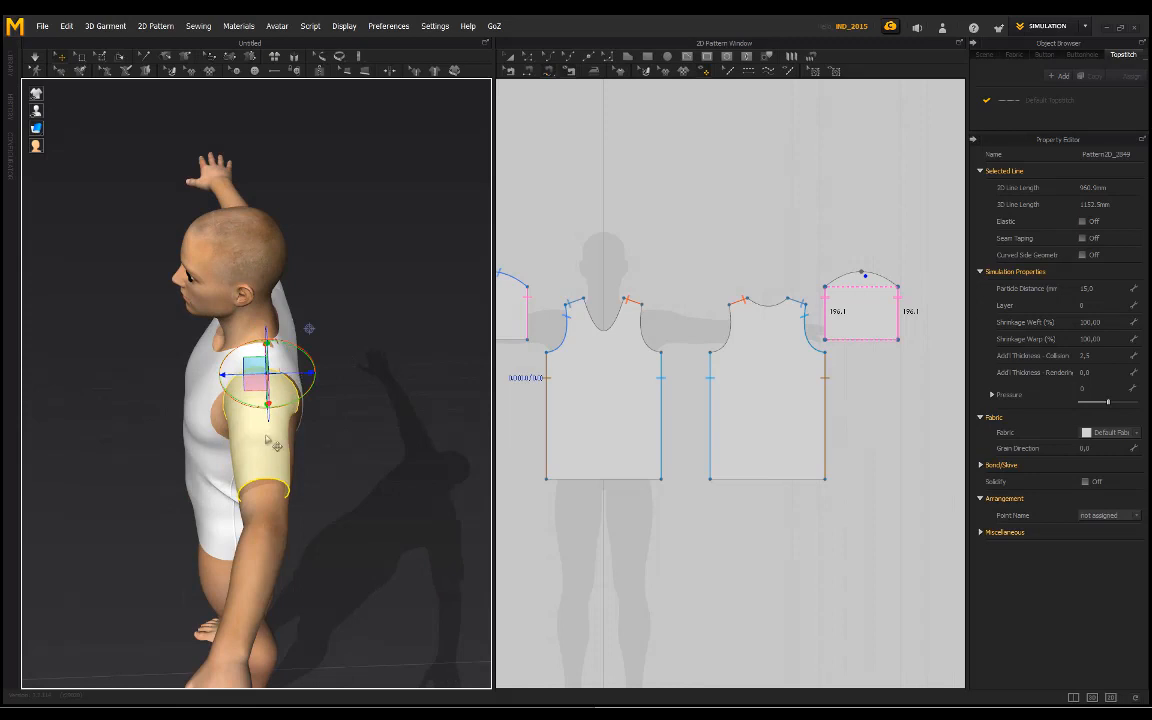
{"action": "right_click_drag", "start_coordinate": [267, 440], "coordinate": [335, 420]}
{"action": "left_click_drag", "start_coordinate": [311, 246], "coordinate": [311, 260]}
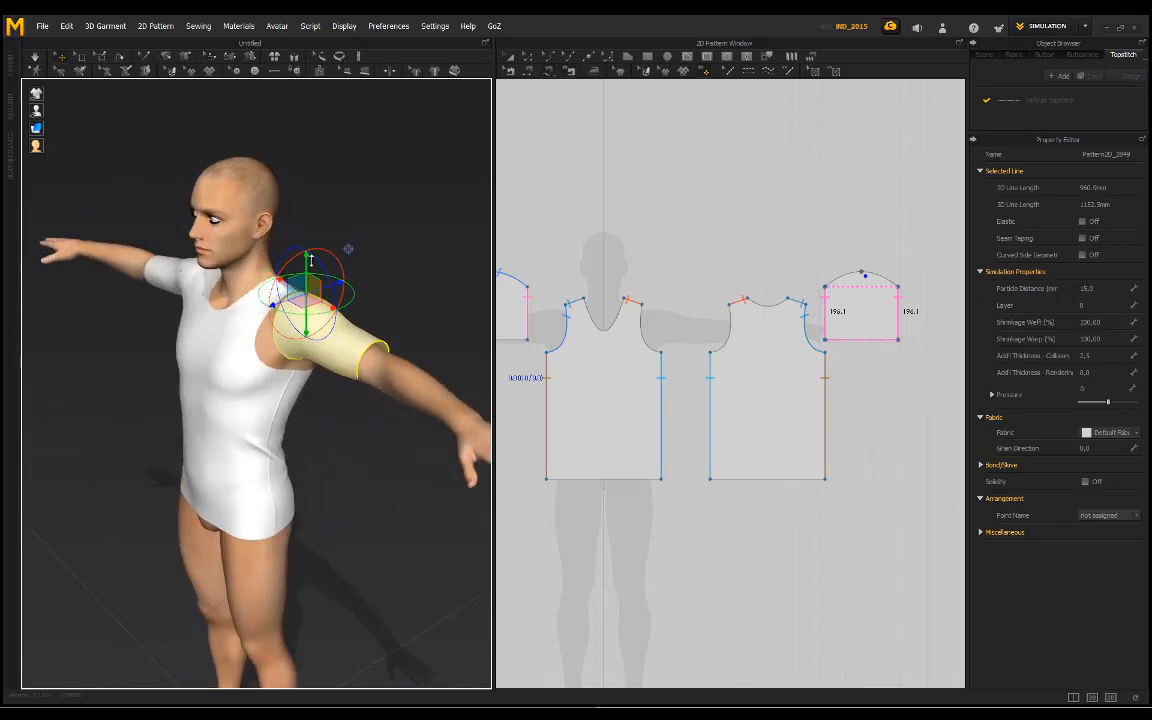
{"action": "right_click_drag", "start_coordinate": [320, 226], "coordinate": [432, 244]}
{"action": "left_click", "coordinate": [388, 222]}
Step: Sew one half of the copied sleeve's cap to the unsewn armhole curve of the back piece
{"action": "middle_click_drag", "start_coordinate": [386, 230], "coordinate": [352, 324]}
{"action": "scroll", "coordinate": [352, 324], "scroll_direction": "up", "scroll_amount": 2}
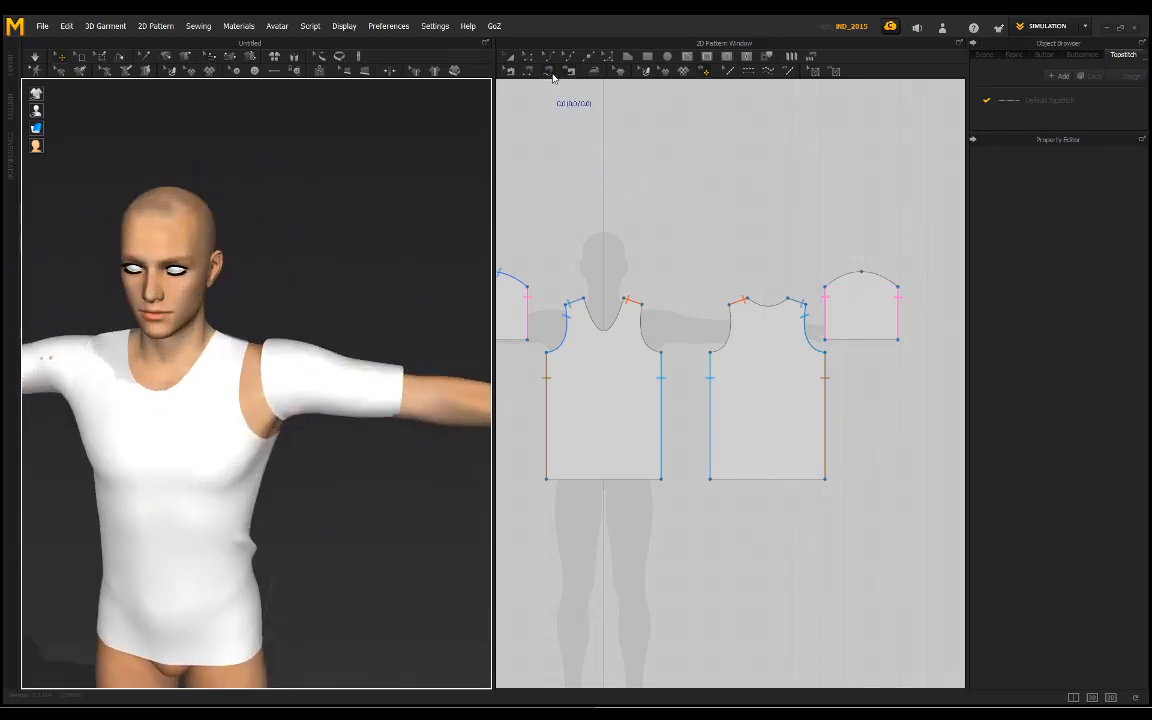
{"action": "left_click", "coordinate": [550, 73]}
{"action": "left_click", "coordinate": [862, 272]}
{"action": "left_click", "coordinate": [898, 286]}
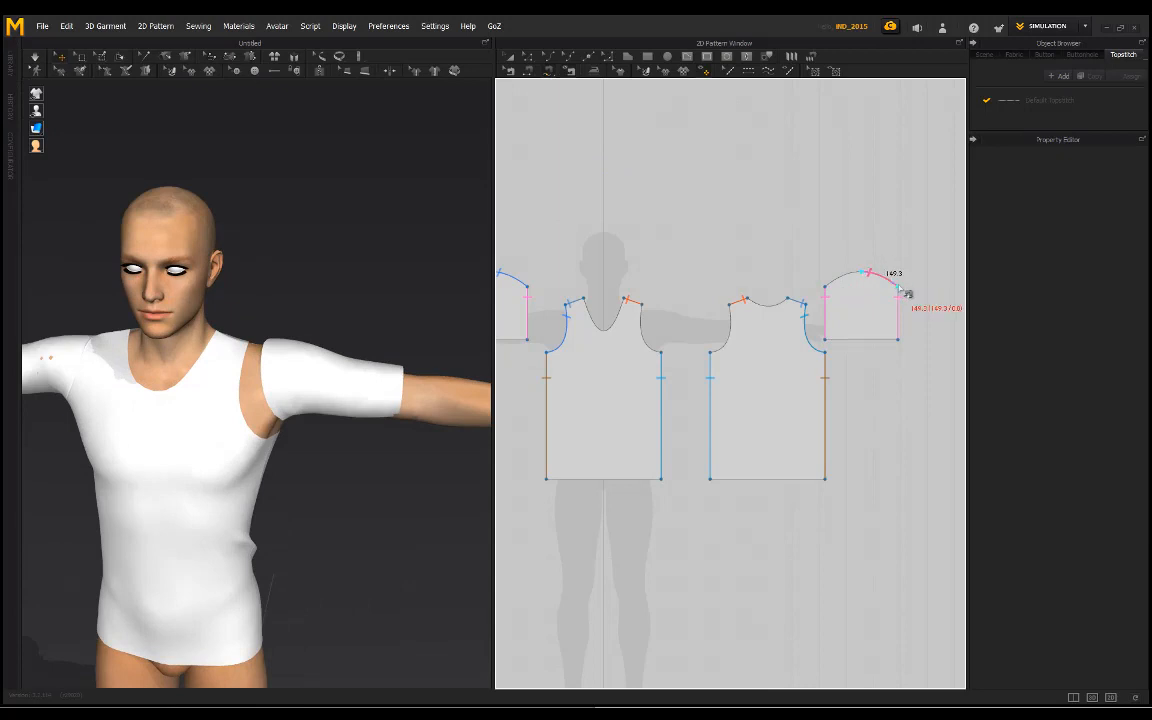
{"action": "left_click", "coordinate": [743, 302]}
{"action": "left_click", "coordinate": [403, 370]}
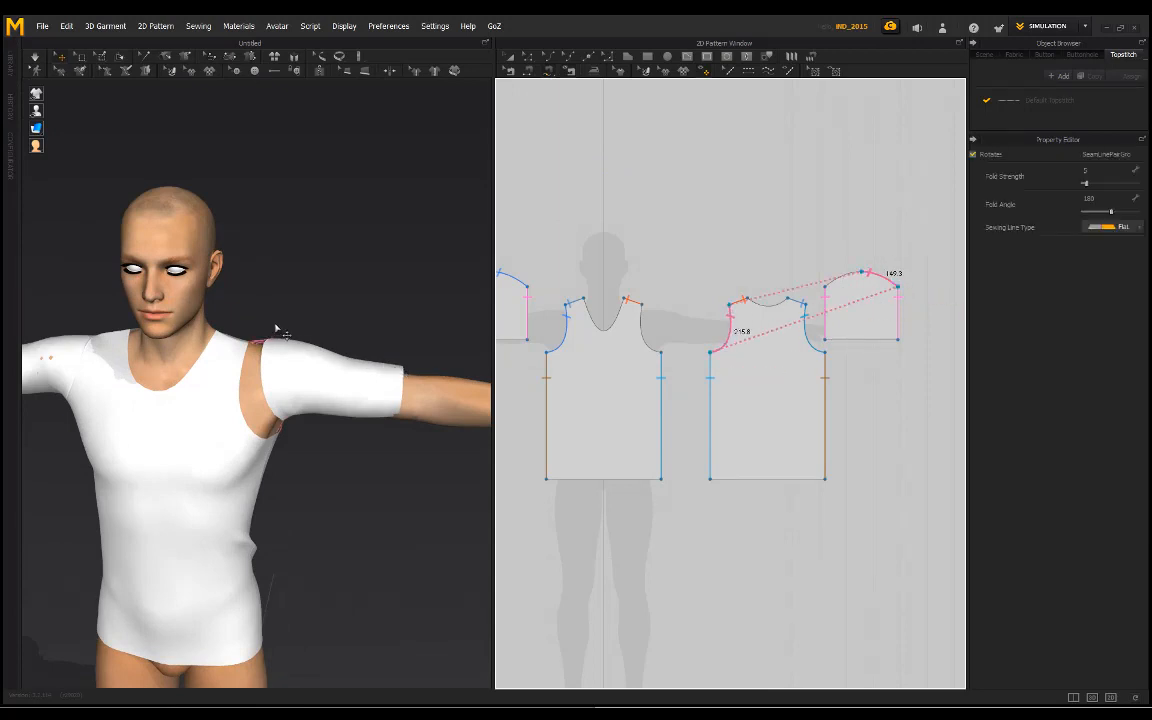
Step: Sew the remaining half of the copied sleeve's cap to the unsewn armhole curve of the front piece
{"action": "right_click_drag", "start_coordinate": [275, 327], "coordinate": [402, 346]}
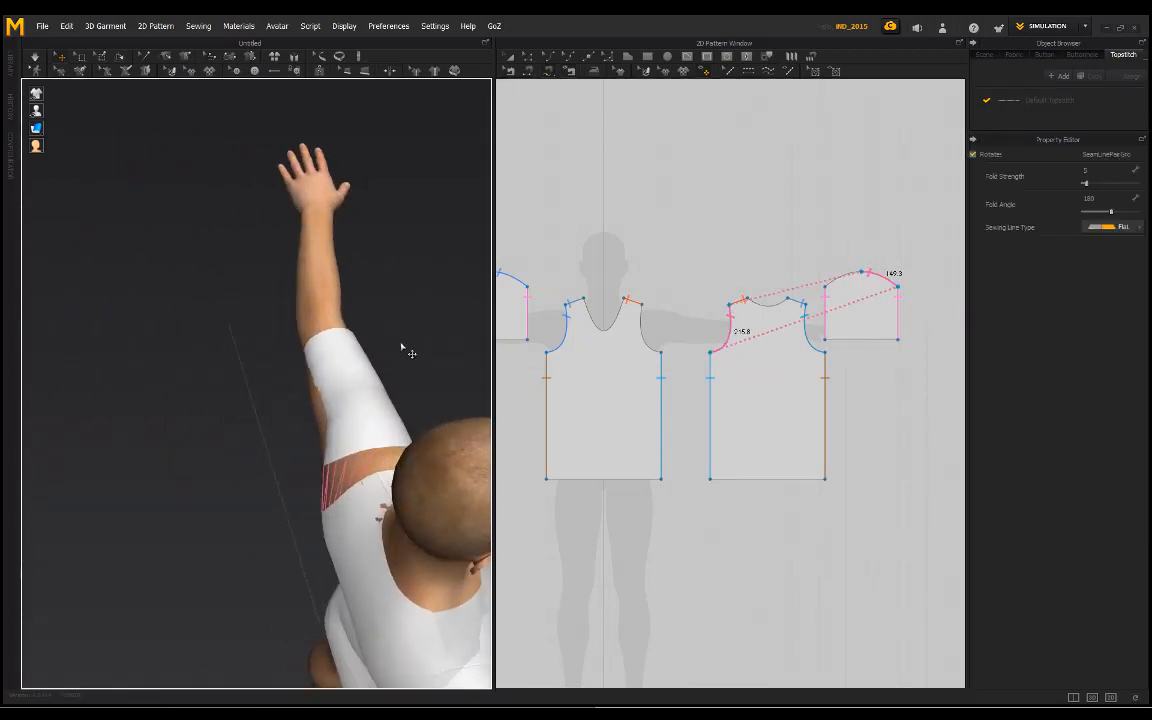
{"action": "left_click", "coordinate": [860, 274]}
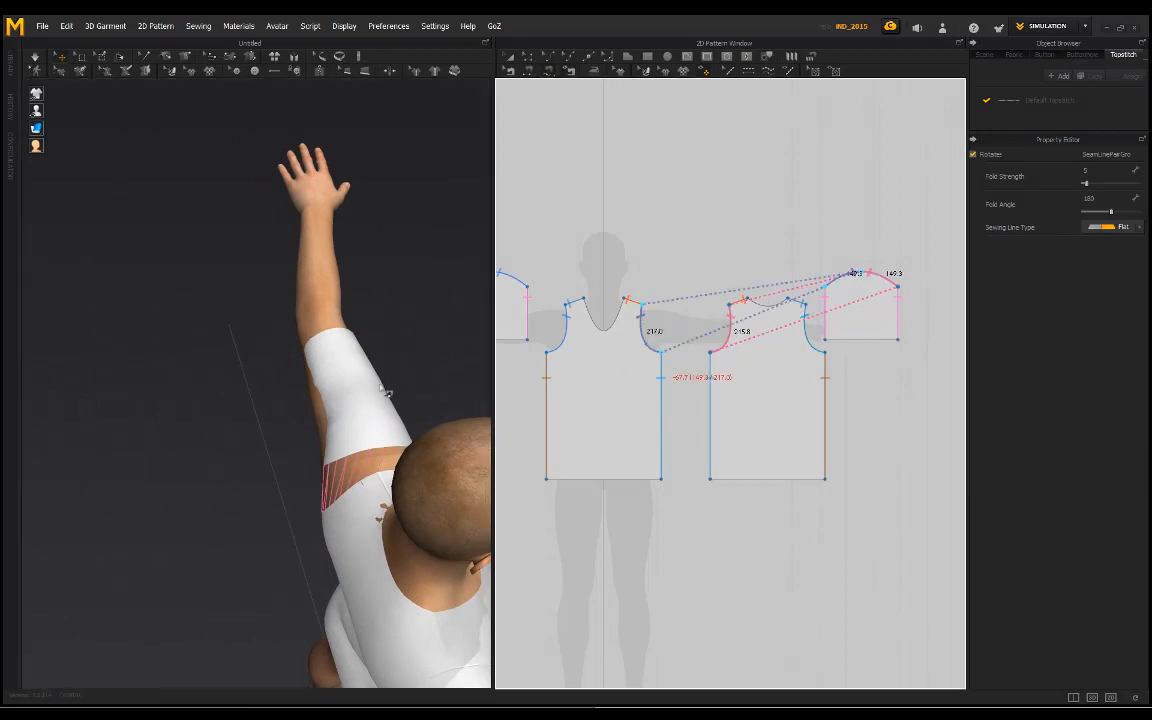
{"action": "right_click_drag", "start_coordinate": [332, 374], "coordinate": [82, 358]}
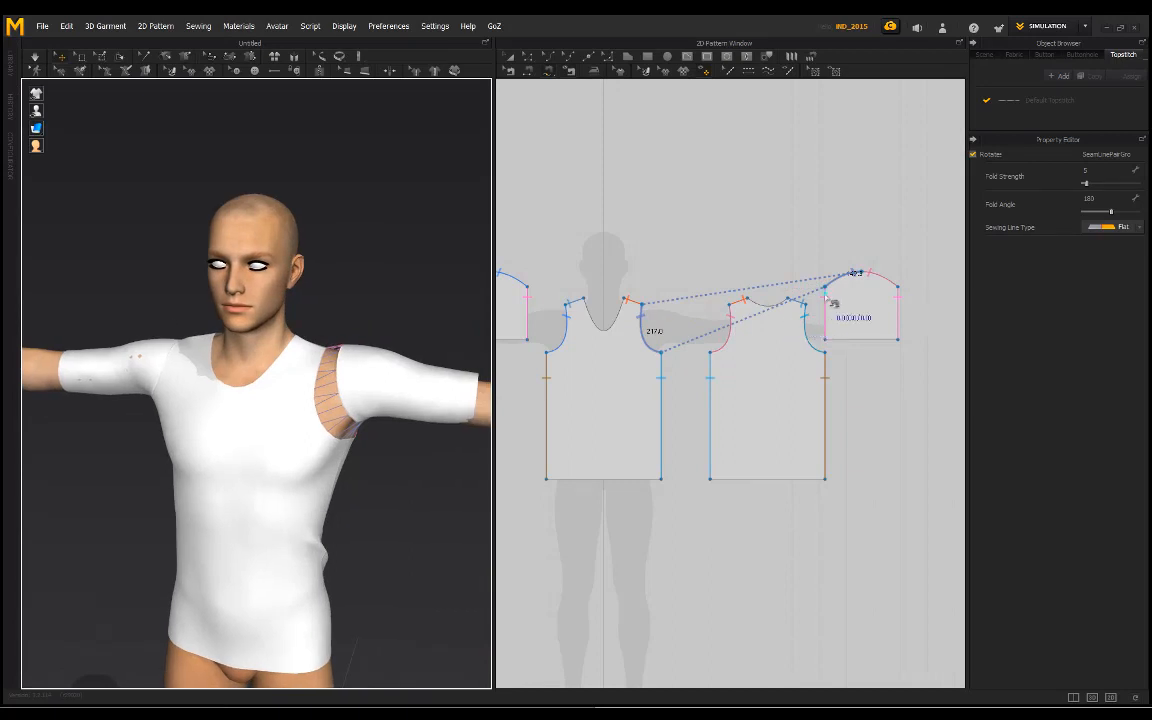
Step: Simulate the shirt with both sleeves and pull the sleeve fabric down near the underarms to clear the skin poking through
{"action": "right_click_drag", "start_coordinate": [455, 318], "coordinate": [388, 261]}
{"action": "key", "text": "space"}
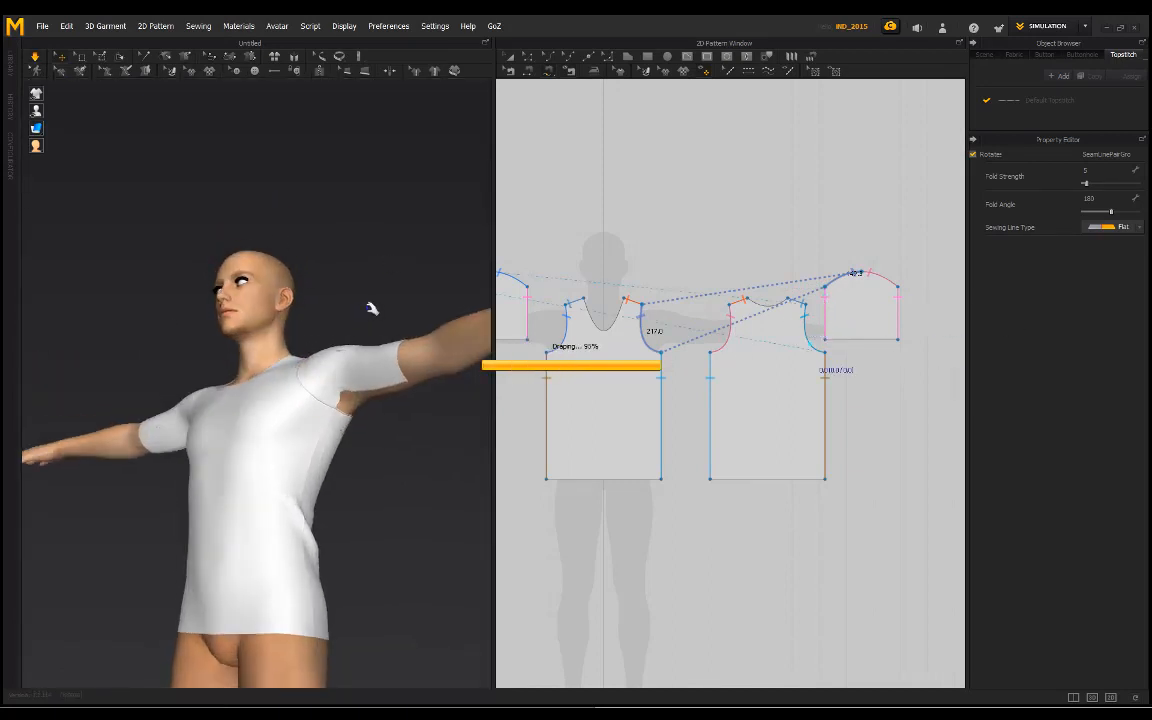
{"action": "left_click_drag", "start_coordinate": [378, 321], "coordinate": [460, 571]}
{"action": "left_click", "coordinate": [378, 406]}
{"action": "right_click_drag", "start_coordinate": [378, 406], "coordinate": [196, 443]}
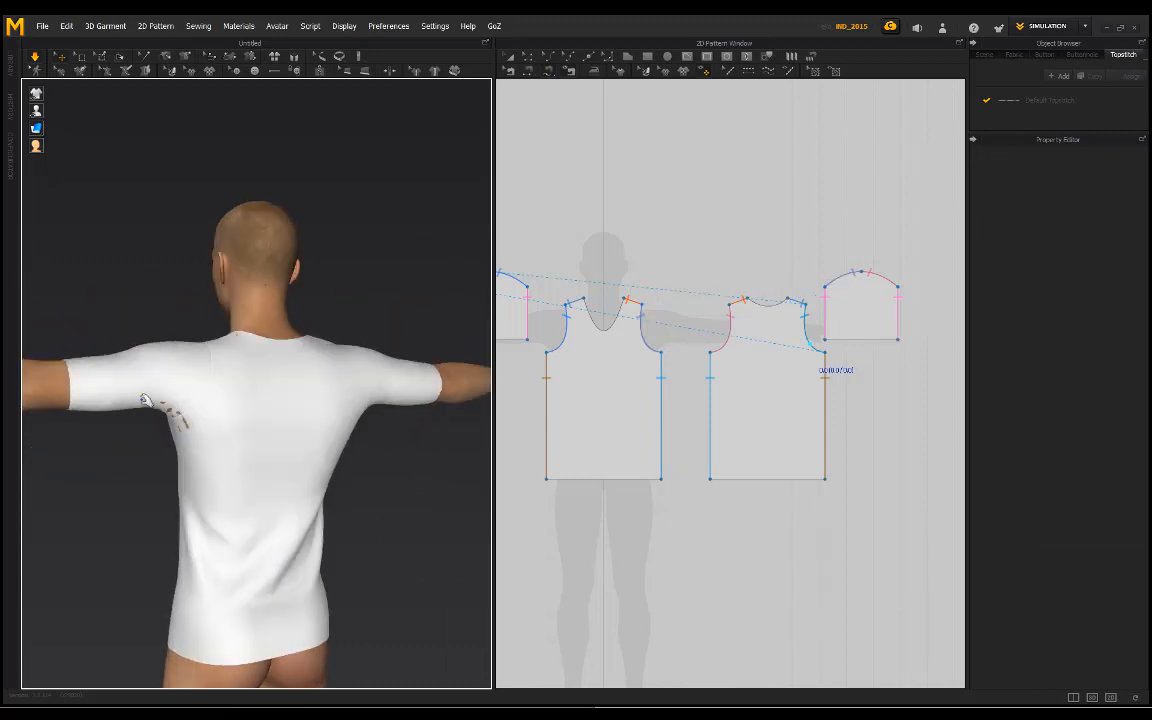
{"action": "left_click_drag", "start_coordinate": [142, 380], "coordinate": [158, 535]}
{"action": "left_click", "coordinate": [150, 312]}
{"action": "right_click_drag", "start_coordinate": [130, 312], "coordinate": [310, 316]}
Step: Pull the front piece downward at the hem and chest during simulation to settle the shirt evenly on the torso
{"action": "left_click_drag", "start_coordinate": [280, 522], "coordinate": [274, 684]}
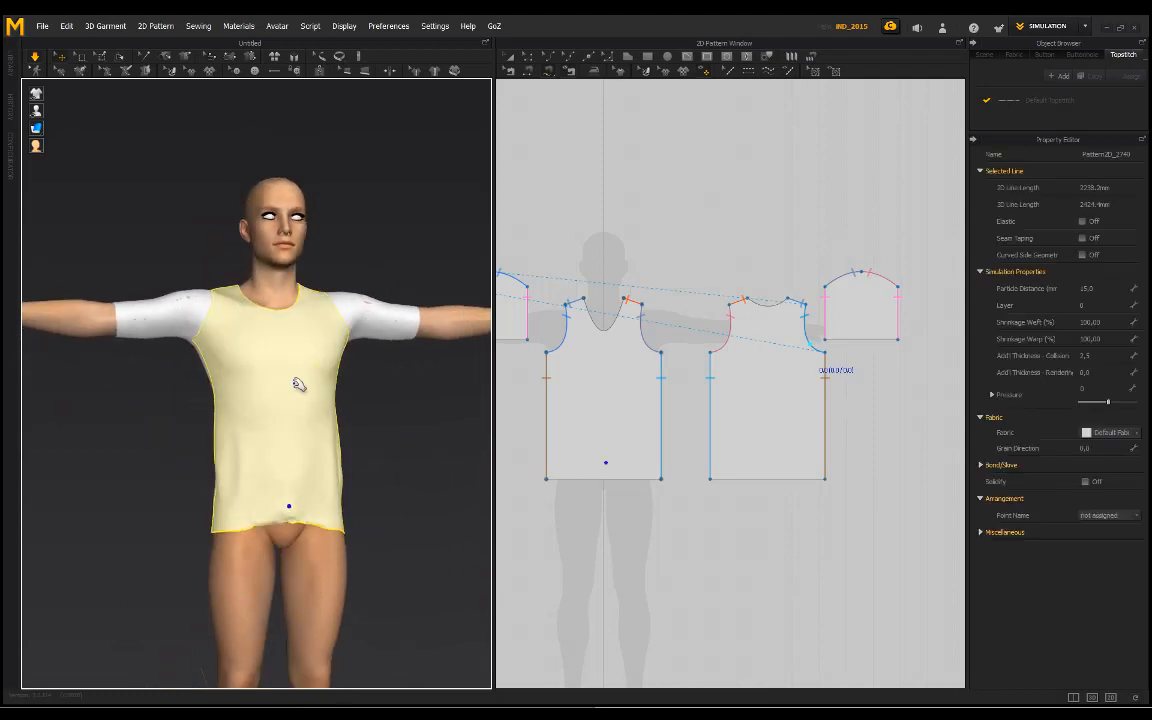
{"action": "left_click_drag", "start_coordinate": [296, 386], "coordinate": [300, 533]}
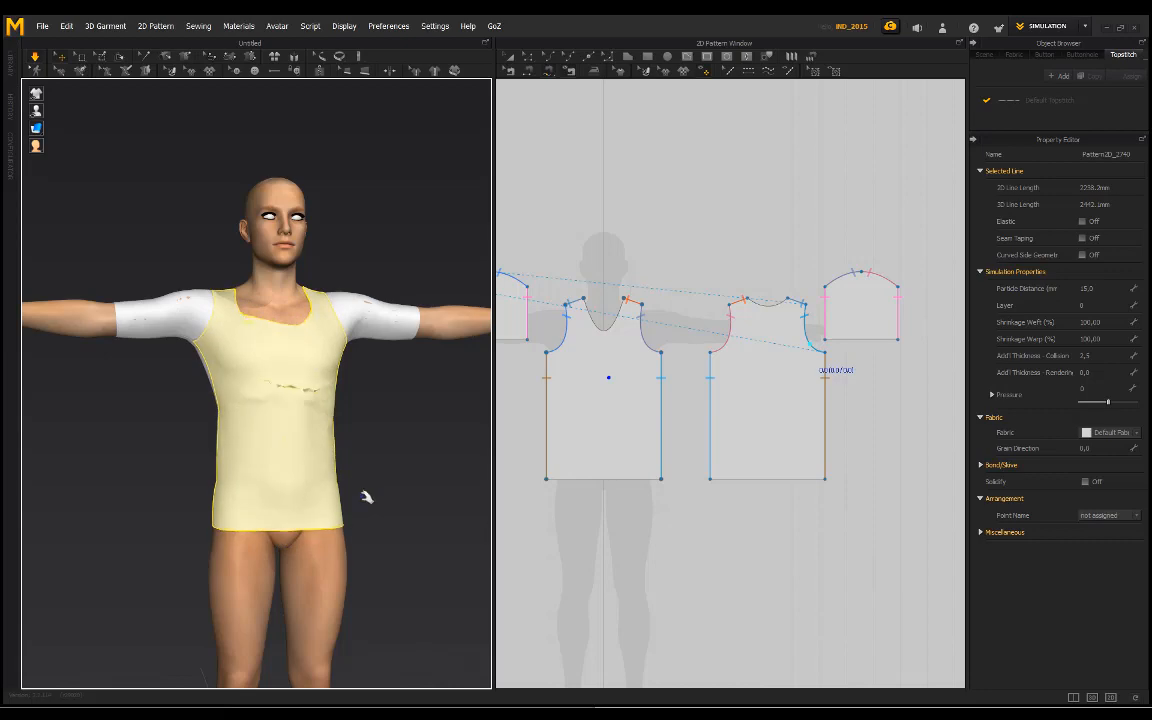
{"action": "left_click", "coordinate": [368, 496]}
{"action": "right_click_drag", "start_coordinate": [283, 399], "coordinate": [234, 461]}
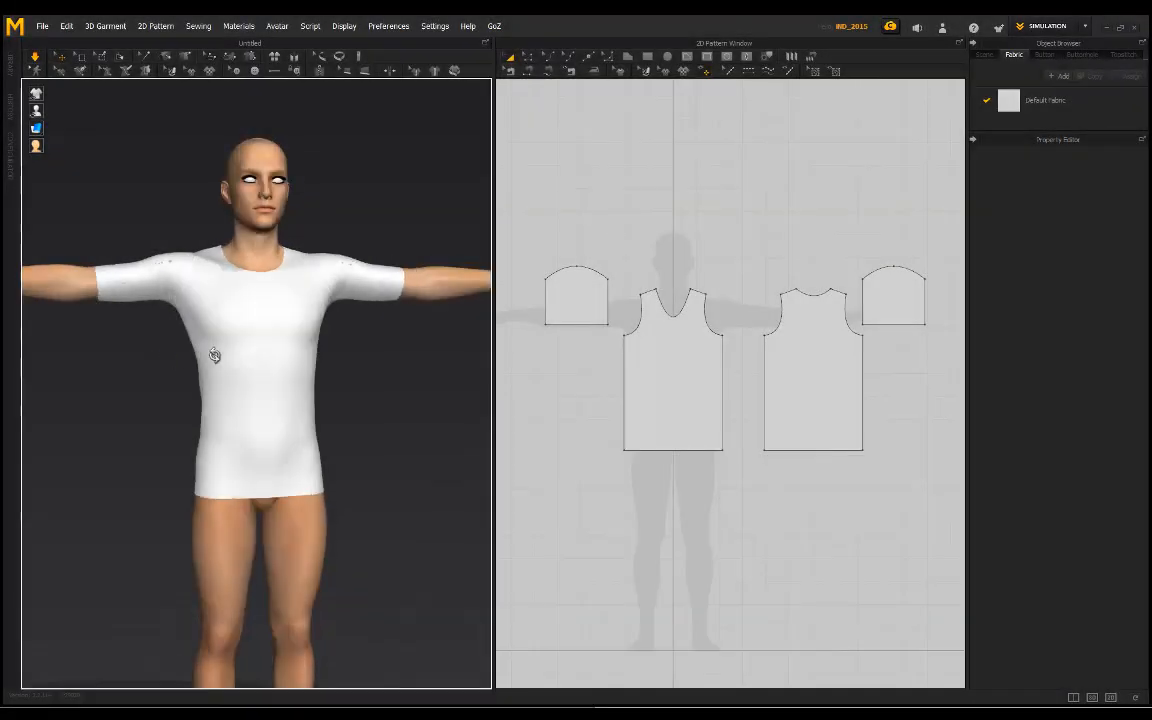
{"action": "right_click_drag", "start_coordinate": [216, 355], "coordinate": [282, 363]}
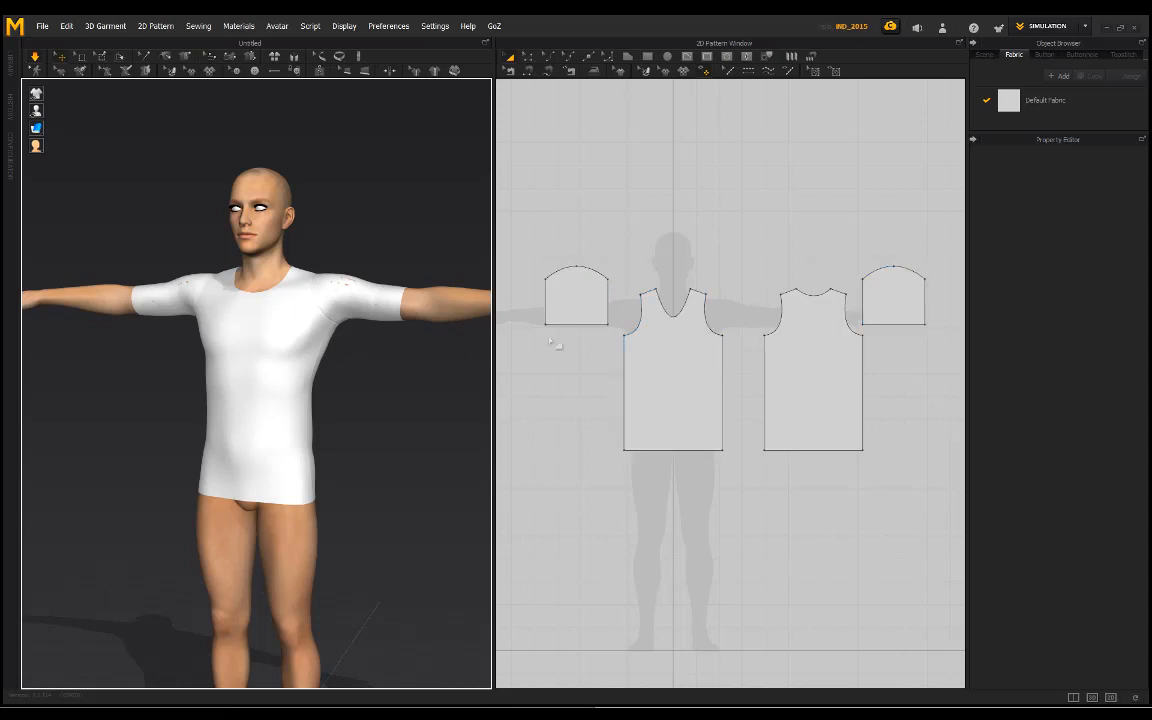
{"action": "left_click", "coordinate": [570, 307]}
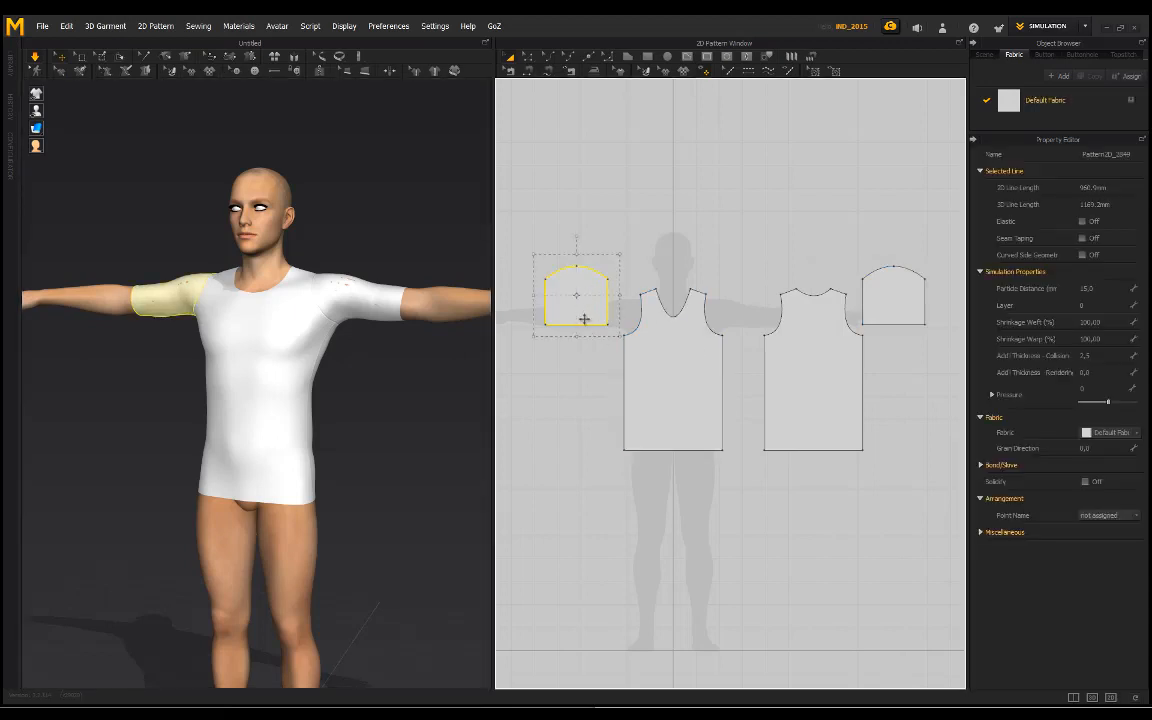
{"action": "left_click", "coordinate": [528, 56]}
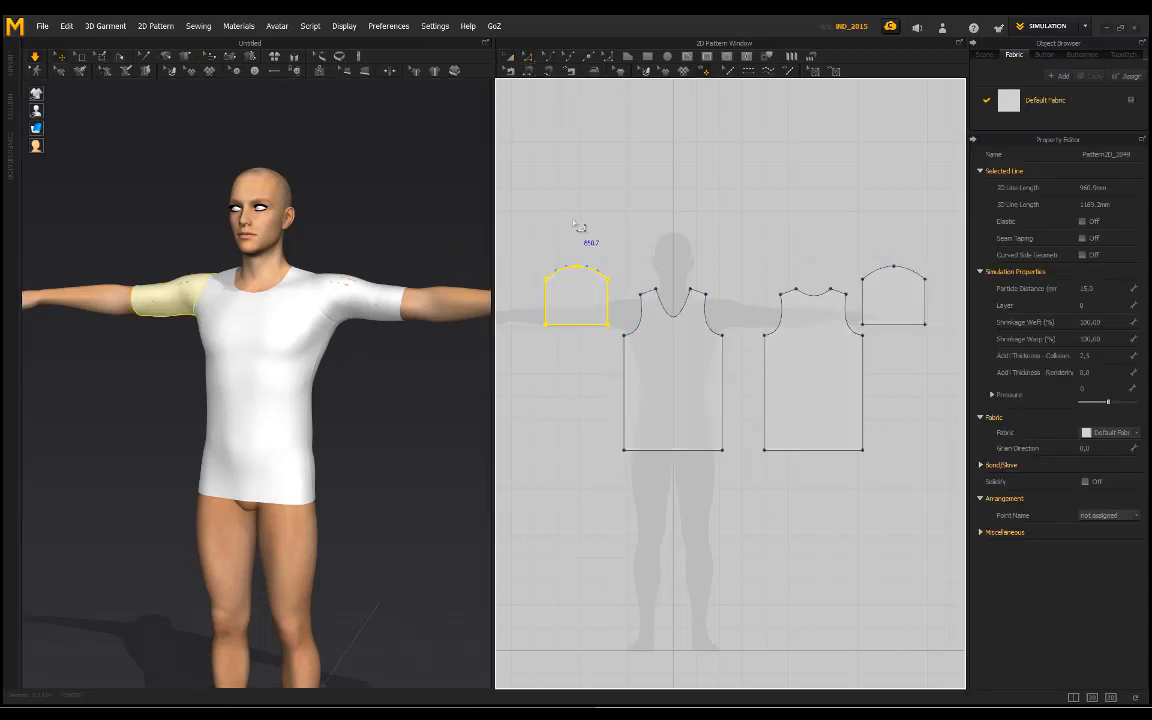
{"action": "left_click", "coordinate": [556, 335]}
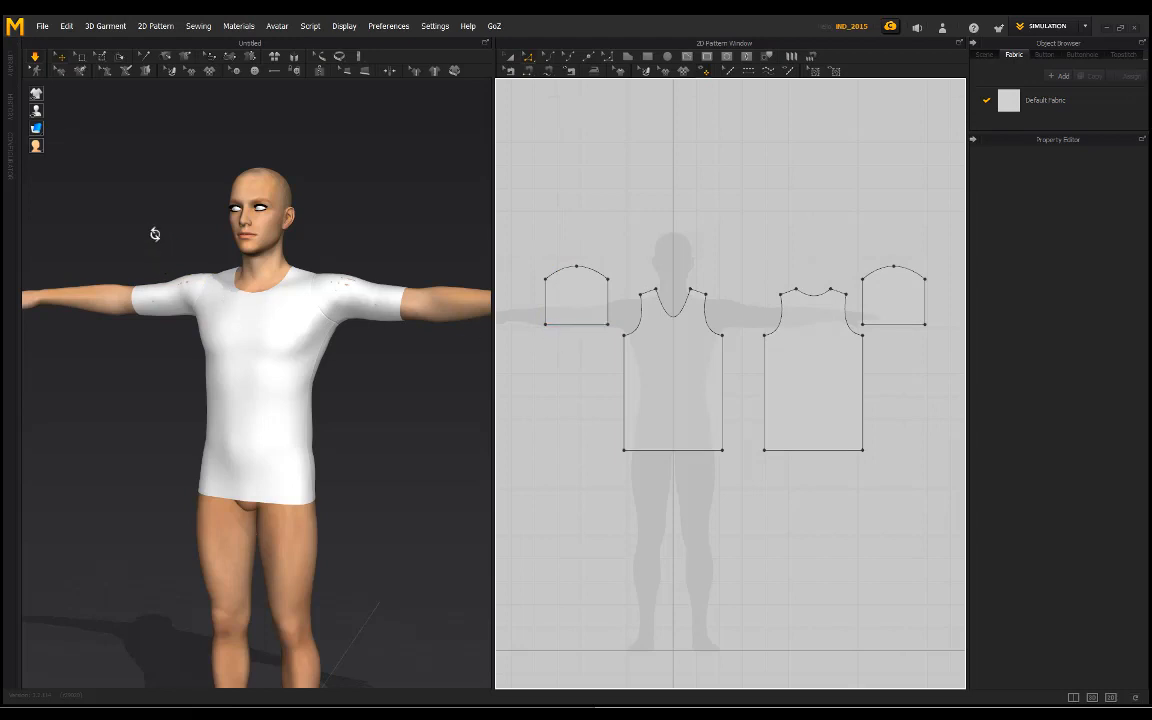
{"action": "right_click_drag", "start_coordinate": [155, 234], "coordinate": [268, 292]}
{"action": "right_click_drag", "start_coordinate": [341, 254], "coordinate": [291, 240]}
{"action": "scroll", "coordinate": [655, 270], "scroll_direction": "down", "scroll_amount": 3}
{"action": "scroll", "coordinate": [711, 282], "scroll_direction": "up", "scroll_amount": 3}
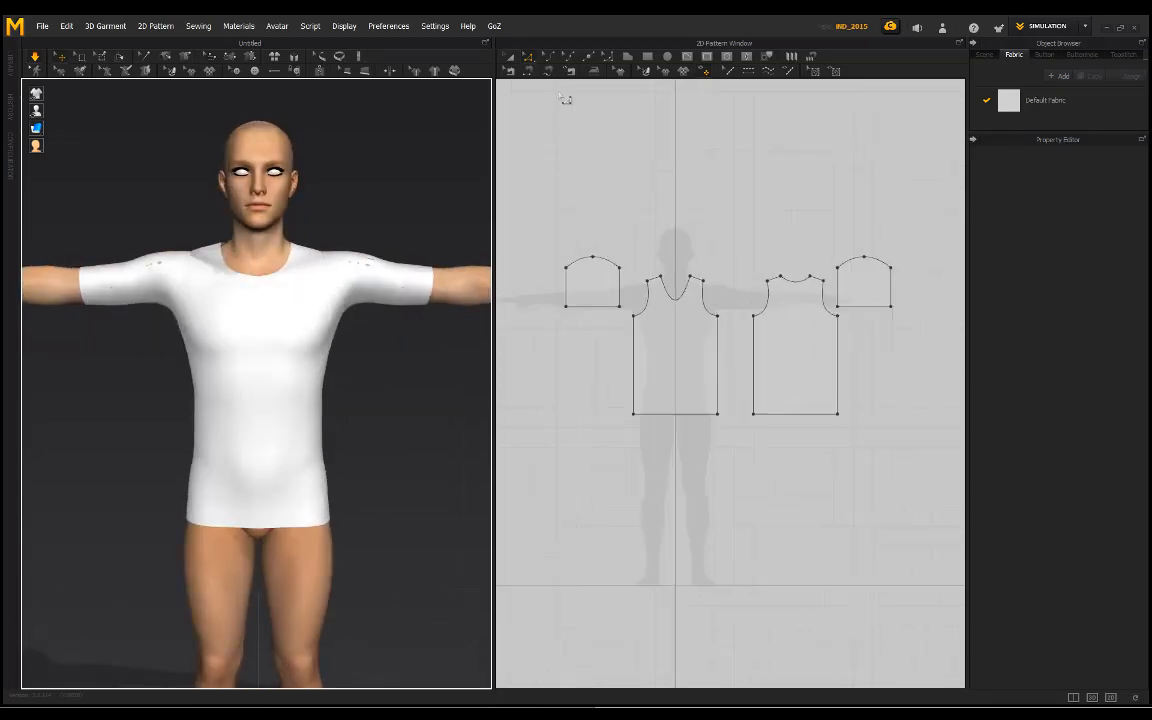
Step: Select all four pattern pieces together with a selection box and clear the selection
{"action": "left_click", "coordinate": [509, 57]}
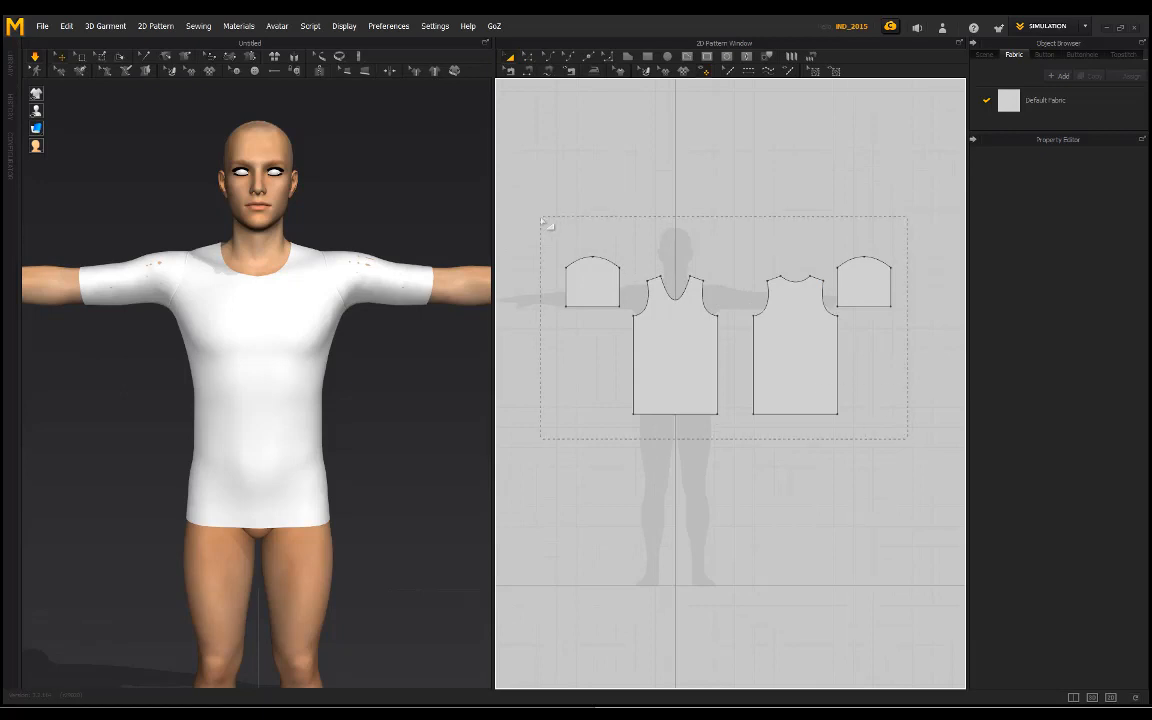
{"action": "left_click_drag", "start_coordinate": [548, 225], "coordinate": [546, 223]}
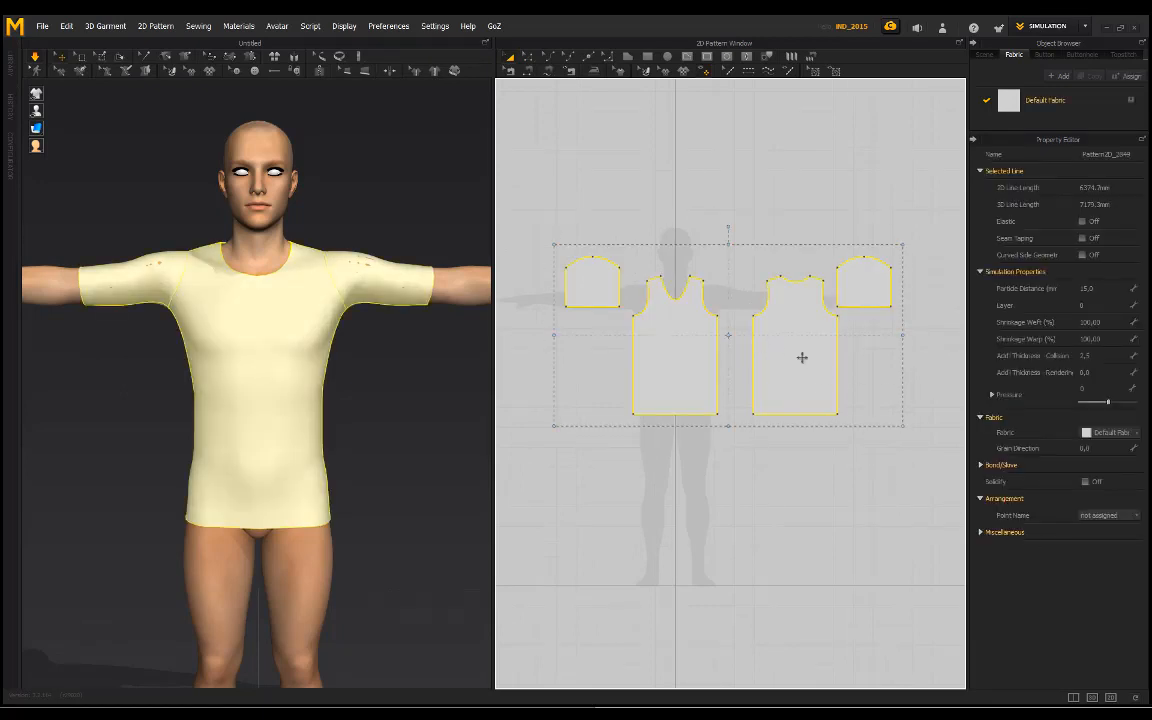
{"action": "left_click", "coordinate": [658, 175]}
Step: Add the copied sleeve, back, front and original sleeve to the selection one by one, and clear the selection
{"action": "left_click", "coordinate": [874, 288]}
{"action": "left_click", "coordinate": [784, 337], "text": "shift"}
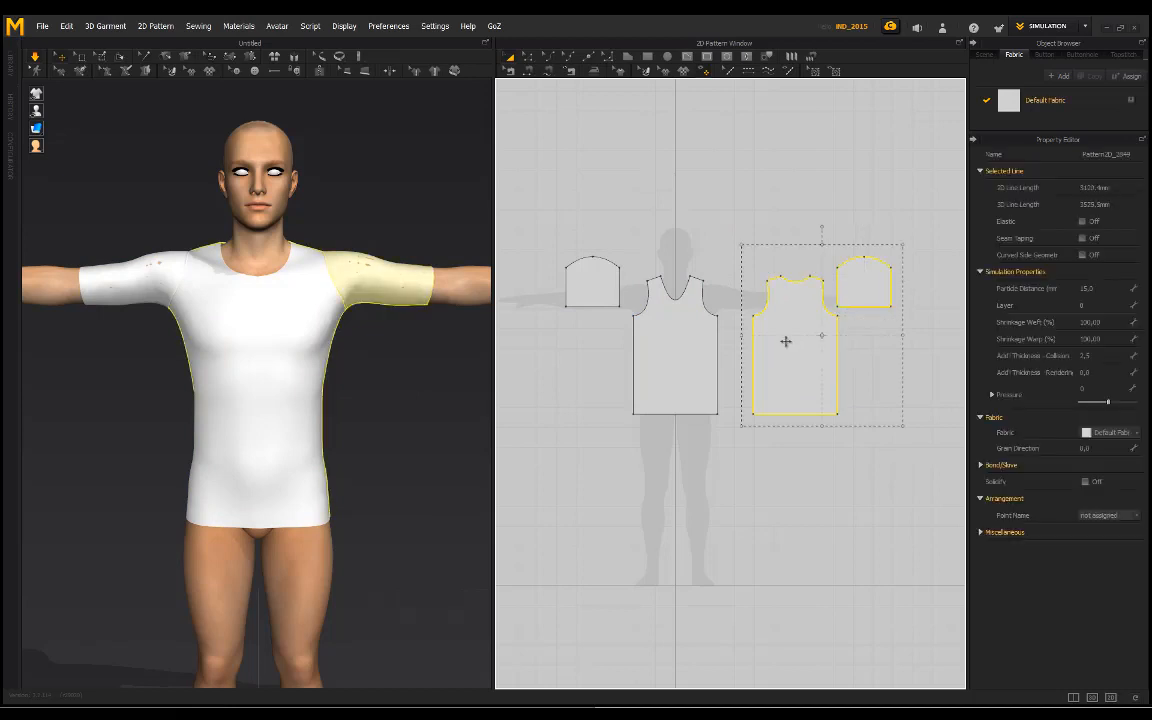
{"action": "left_click", "coordinate": [694, 348], "text": "shift"}
{"action": "left_click", "coordinate": [598, 300], "text": "shift"}
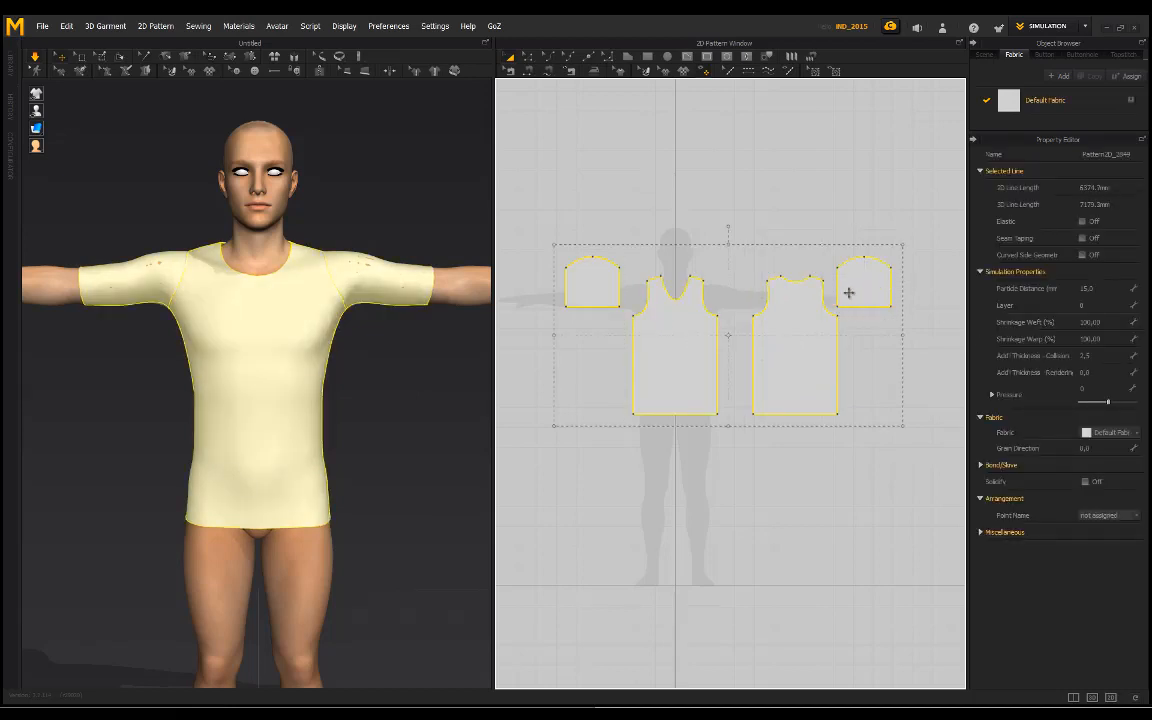
{"action": "left_click", "coordinate": [897, 494]}
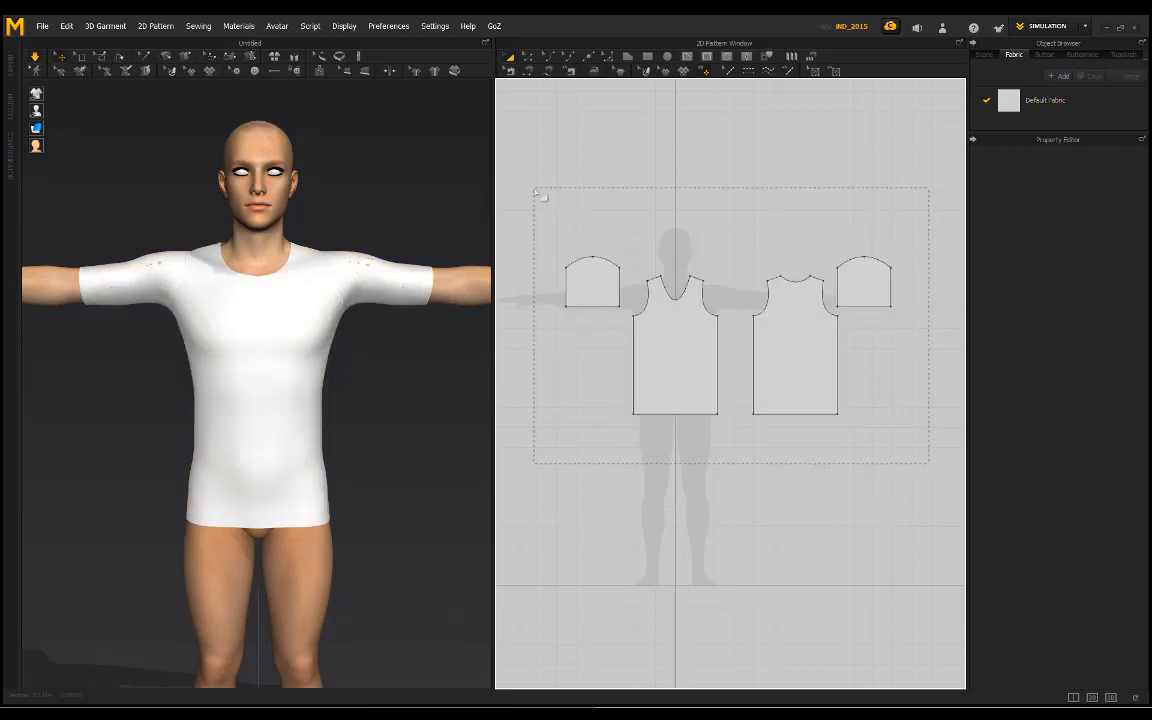
Step: Select all four pattern pieces, set their Shrinkage Weft to 120, and clear the selection
{"action": "left_click_drag", "start_coordinate": [534, 188], "coordinate": [928, 463]}
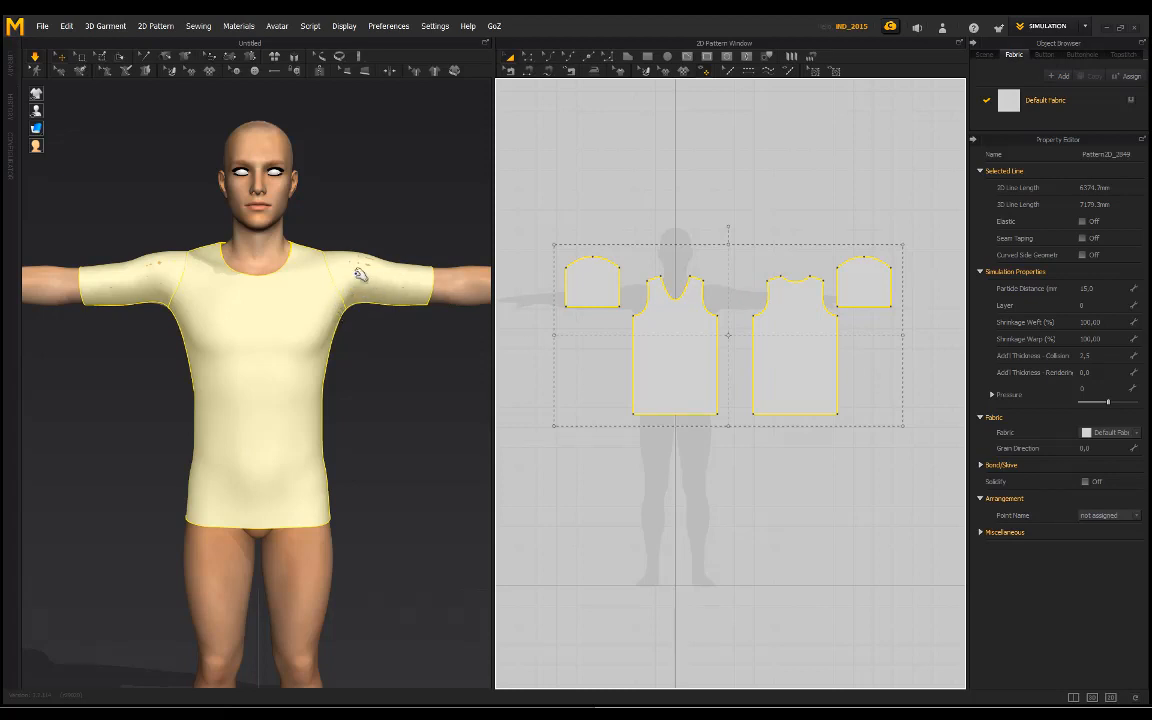
{"action": "right_click_drag", "start_coordinate": [357, 214], "coordinate": [376, 234]}
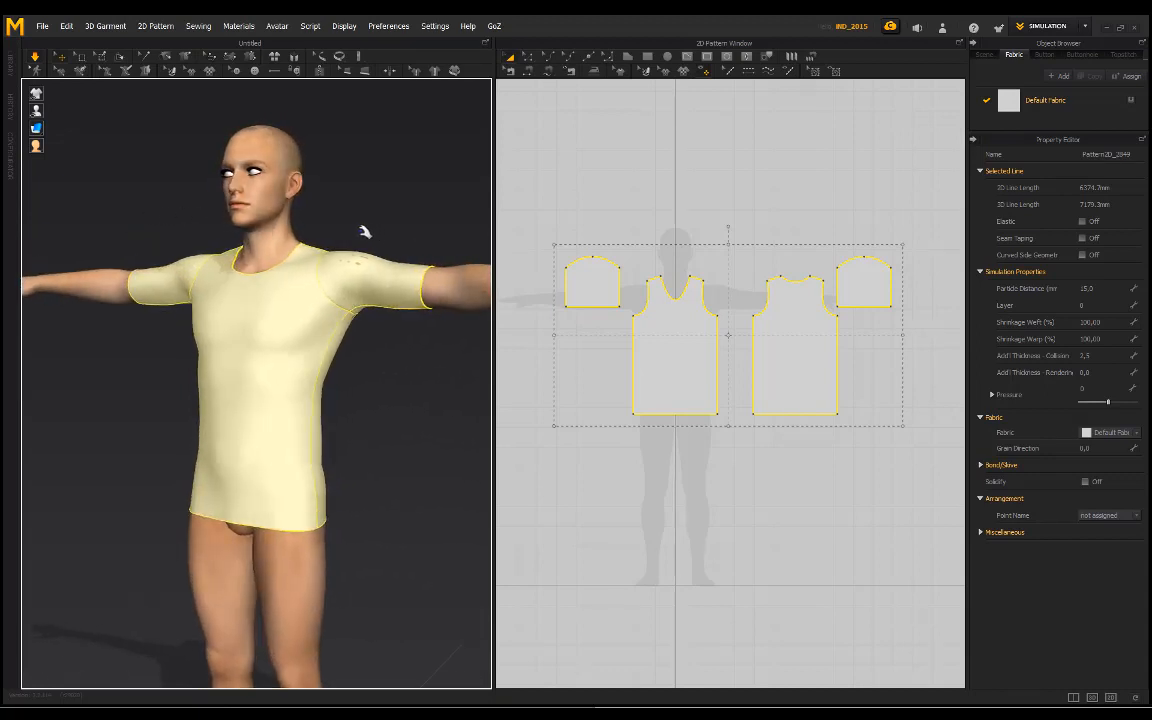
{"action": "scroll", "coordinate": [360, 250], "scroll_direction": "up", "scroll_amount": 3}
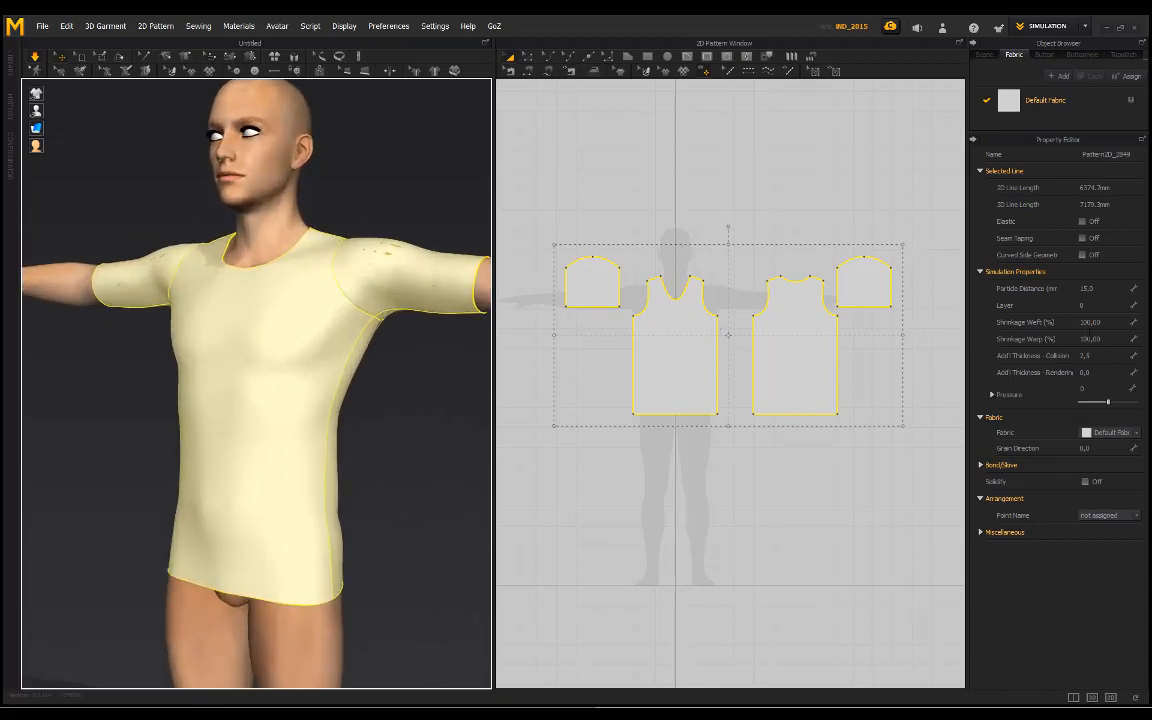
{"action": "right_click_drag", "start_coordinate": [306, 188], "coordinate": [260, 232]}
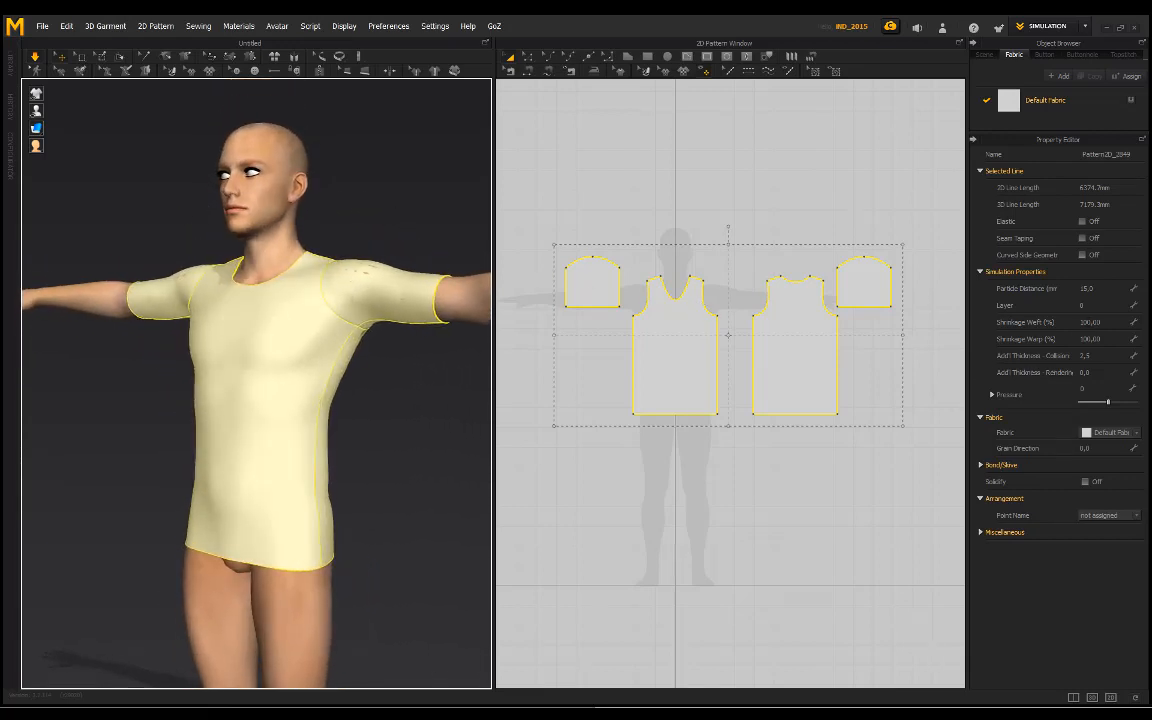
{"action": "left_click", "coordinate": [1105, 323]}
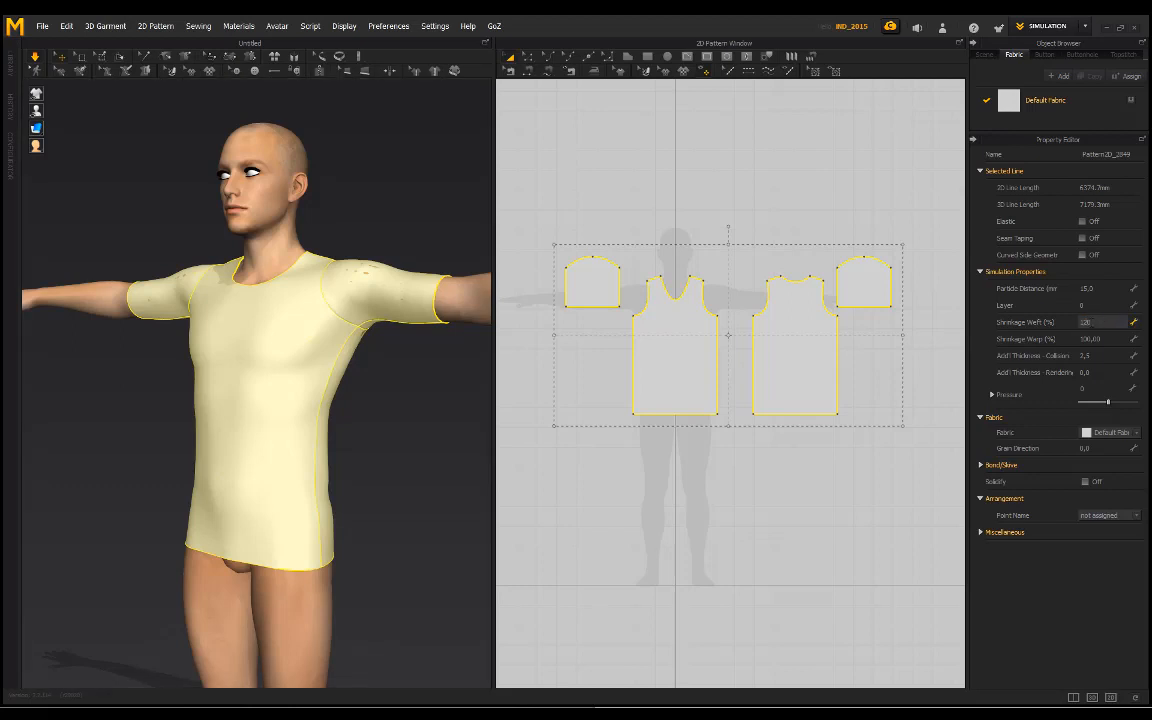
{"action": "type", "text": "120"}
{"action": "key", "text": "Return"}
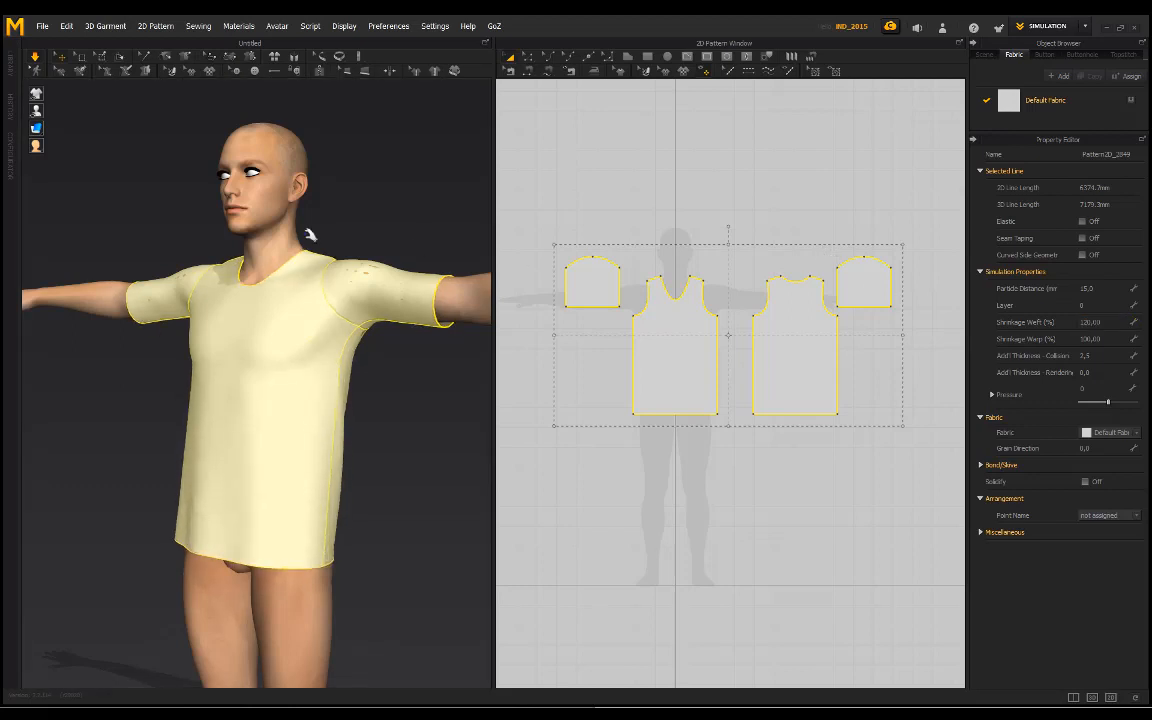
{"action": "mouse_move", "coordinate": [309, 237]}
{"action": "right_mouse_down"}
{"action": "mouse_move", "coordinate": [257, 235]}
{"action": "mouse_move", "coordinate": [325, 246]}
{"action": "right_mouse_up"}
{"action": "left_click", "coordinate": [399, 460]}
{"action": "right_click_drag", "start_coordinate": [345, 455], "coordinate": [272, 463]}
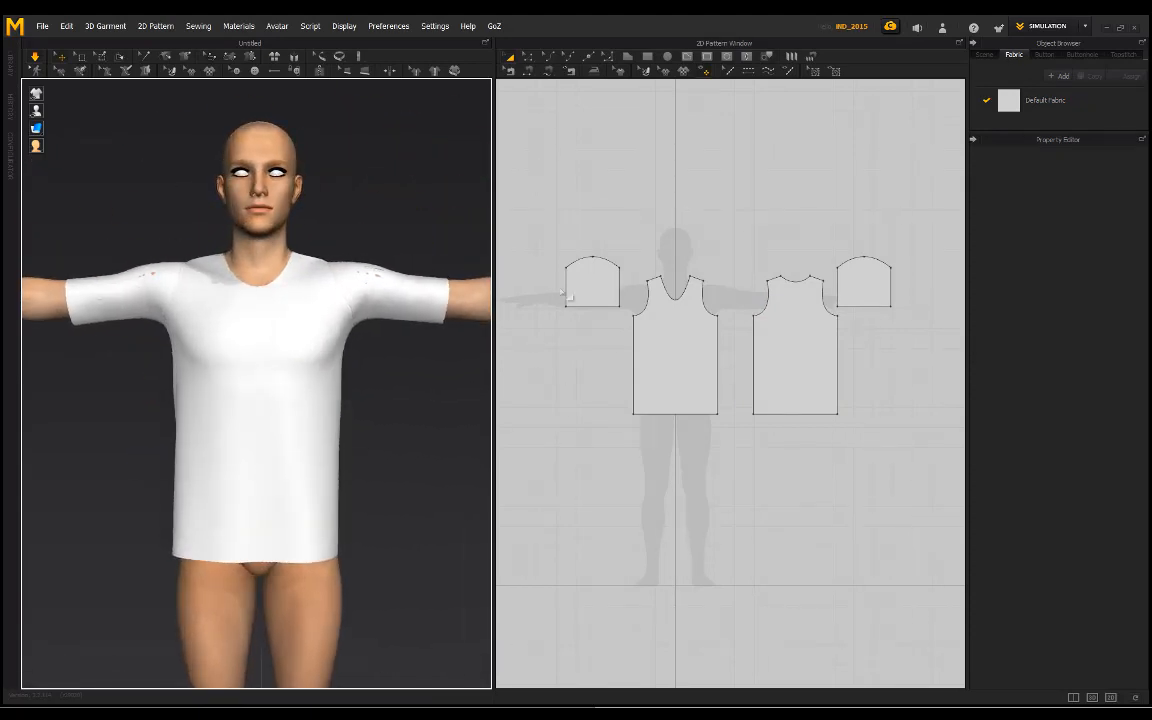
Step: Select both sleeve patterns and stretch them slightly wider in the 2D pattern layout
{"action": "left_click", "coordinate": [589, 278]}
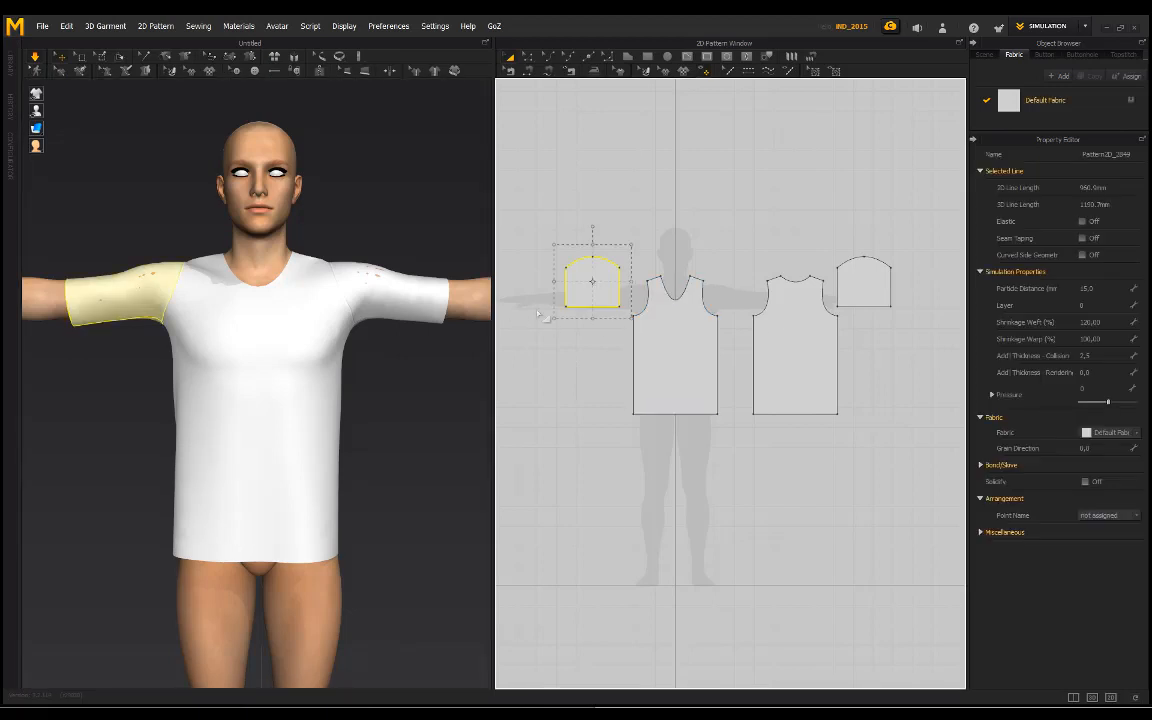
{"action": "left_click", "coordinate": [858, 290], "text": "shift"}
{"action": "mouse_move", "coordinate": [331, 224]}
{"action": "right_mouse_down"}
{"action": "mouse_move", "coordinate": [414, 224]}
{"action": "mouse_move", "coordinate": [335, 226]}
{"action": "right_mouse_up"}
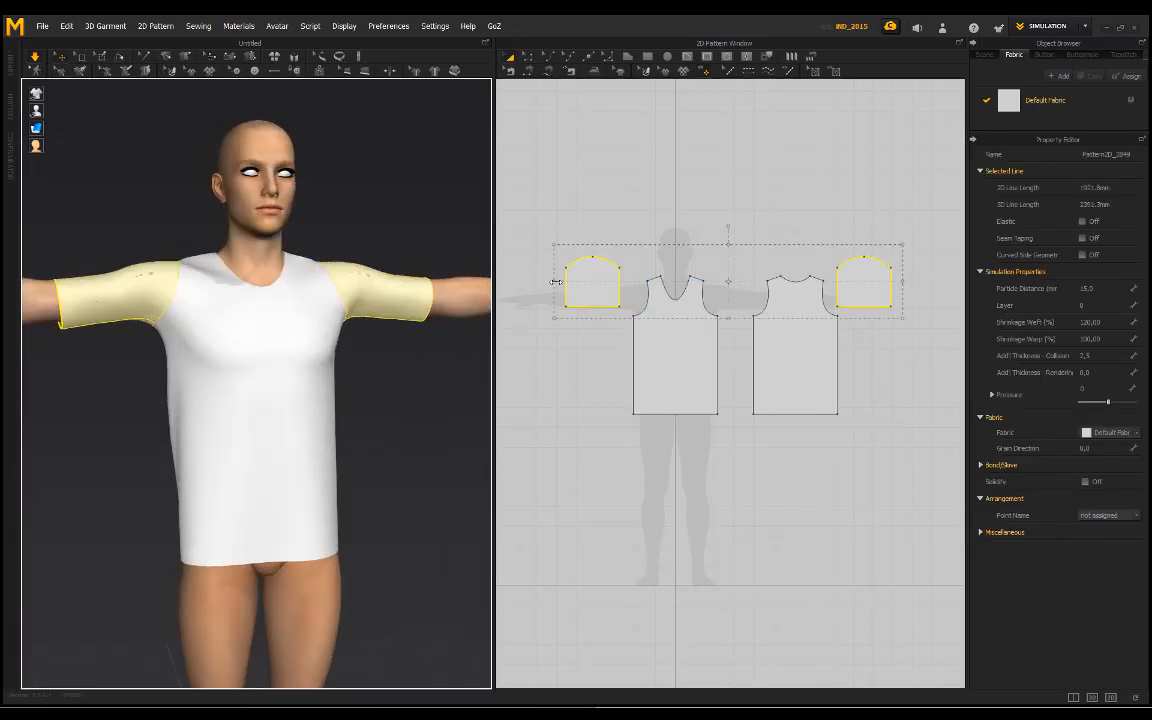
{"action": "left_click_drag", "start_coordinate": [556, 282], "coordinate": [551, 283]}
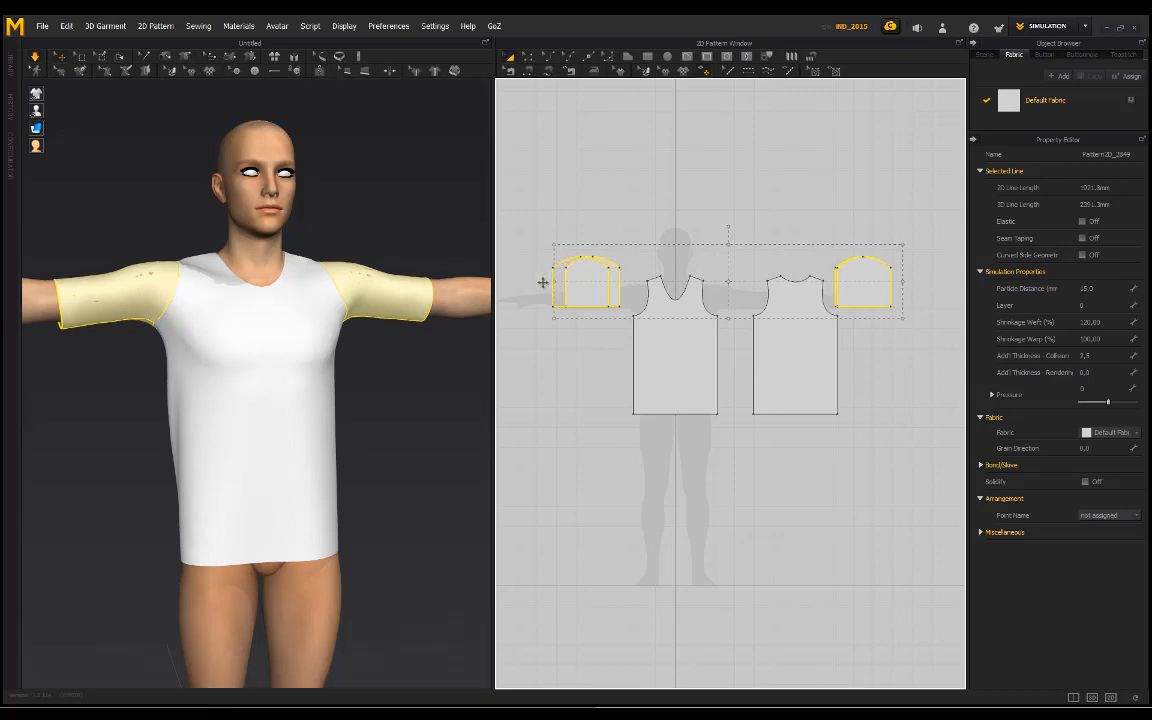
{"action": "left_click_drag", "start_coordinate": [537, 283], "coordinate": [519, 298]}
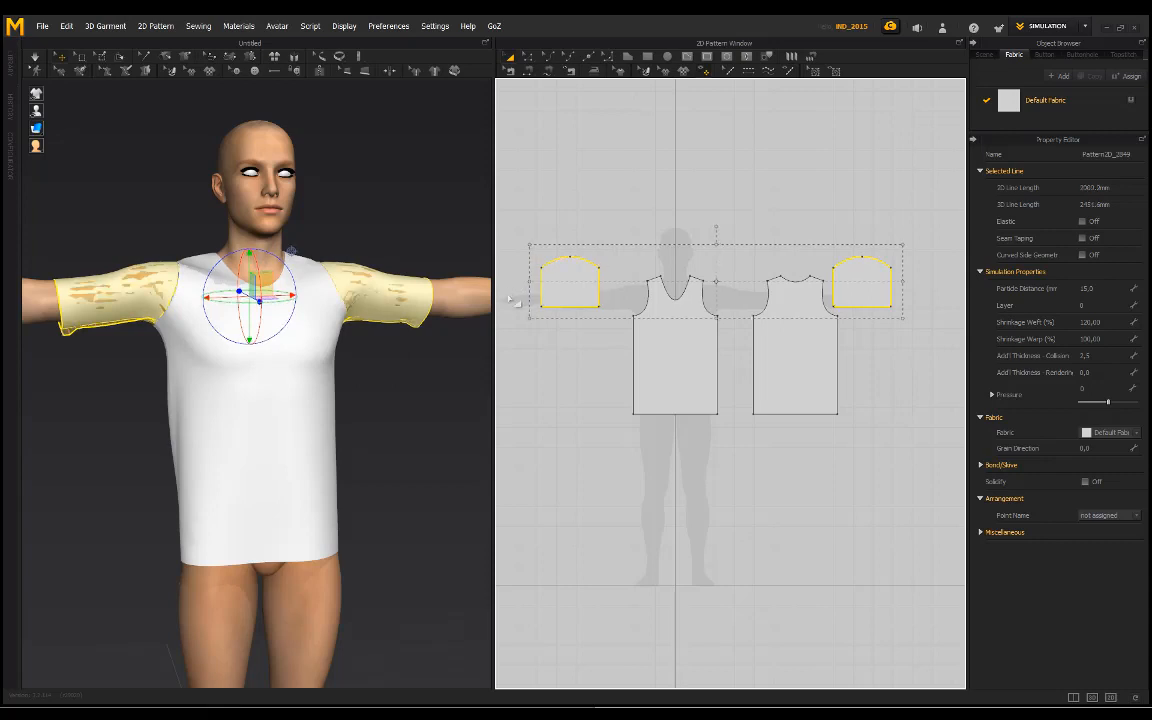
Step: Simulate the widened sleeves so they settle on the arms, and clear the selection
{"action": "right_click_drag", "start_coordinate": [195, 221], "coordinate": [219, 237]}
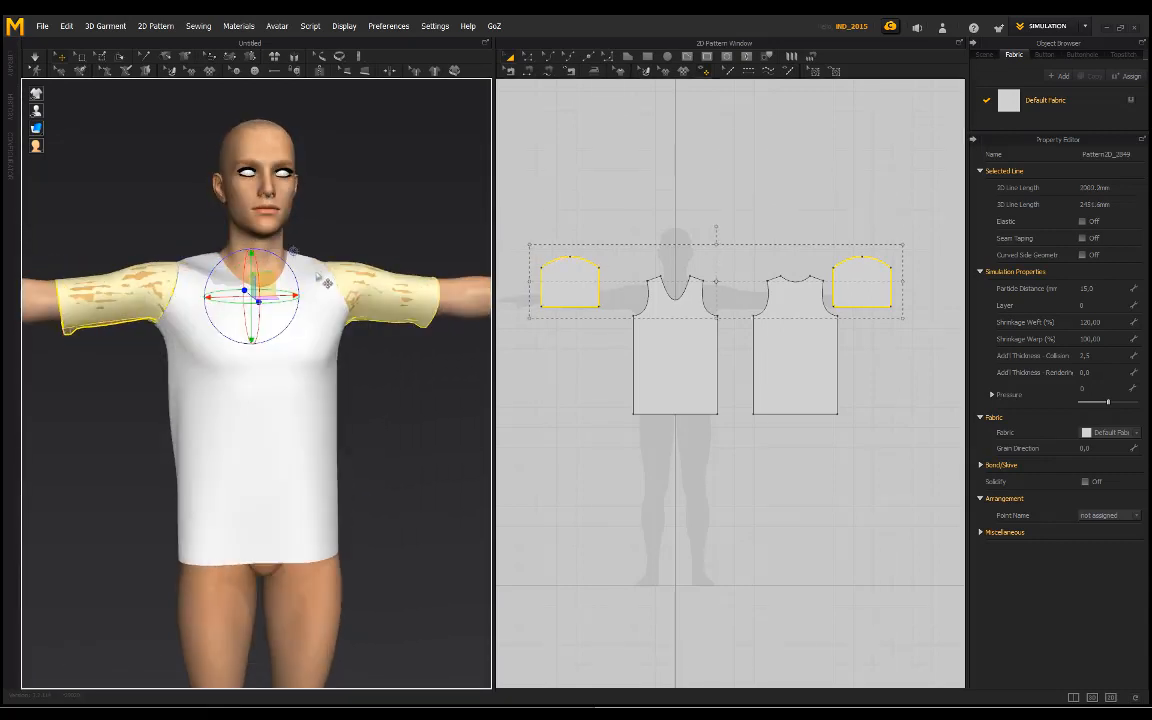
{"action": "key", "text": "space"}
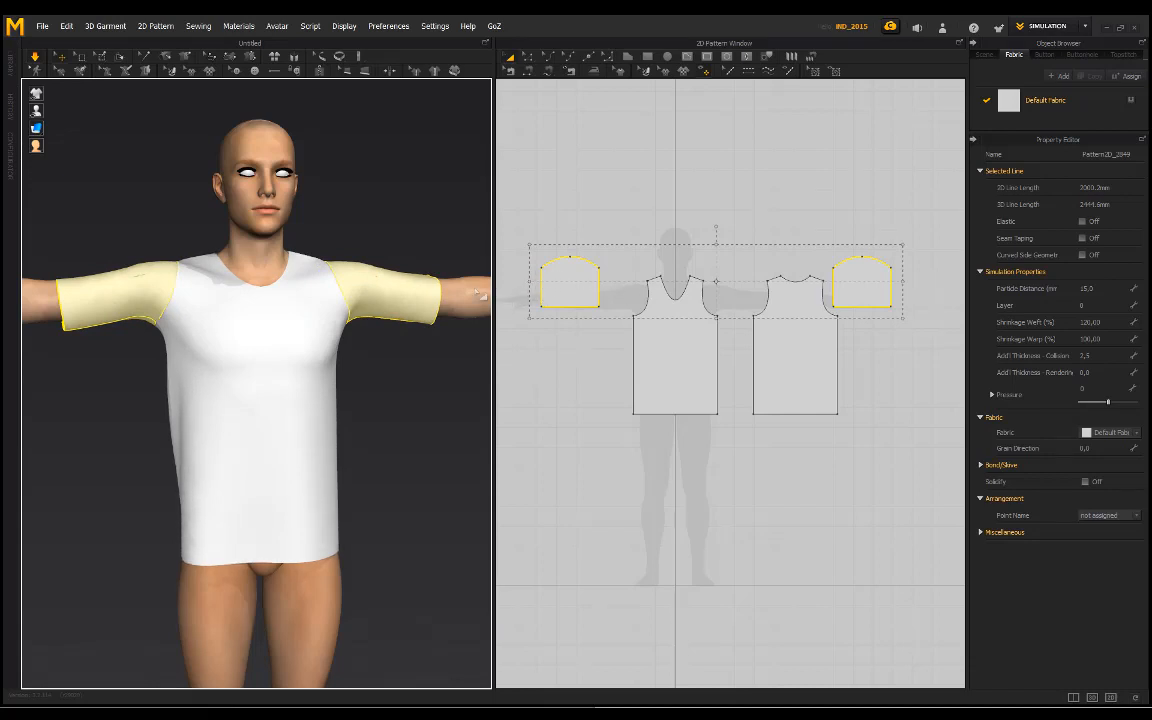
{"action": "right_click_drag", "start_coordinate": [478, 293], "coordinate": [327, 244]}
{"action": "left_click", "coordinate": [205, 229]}
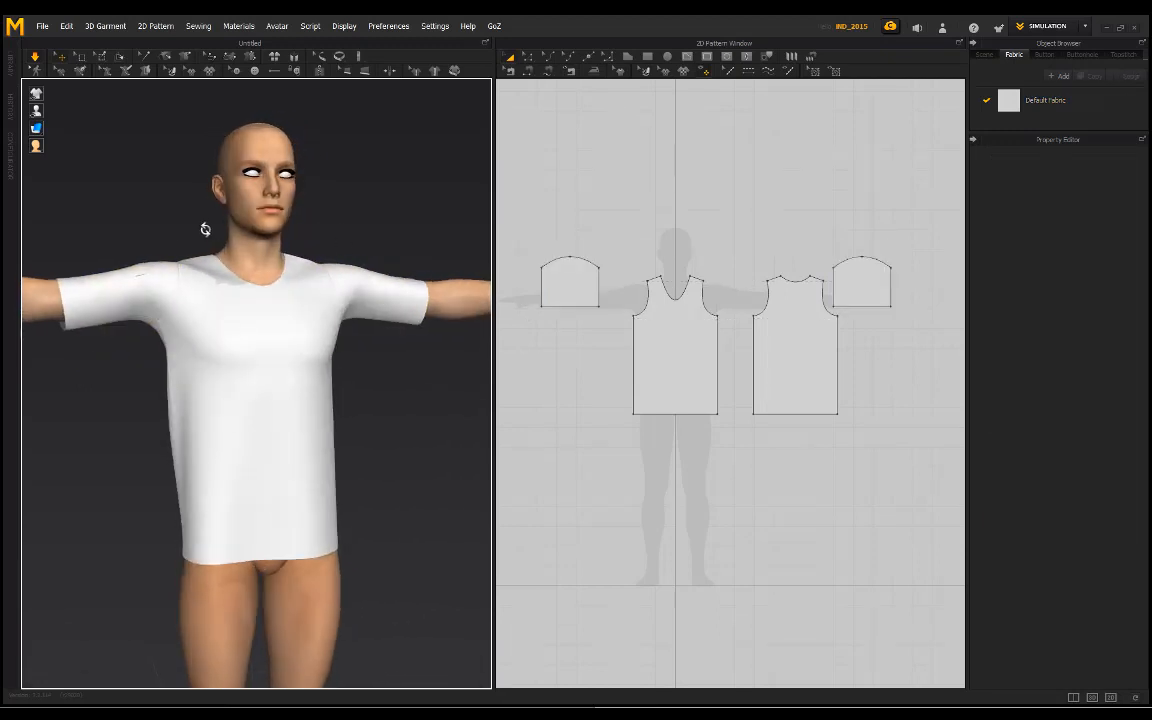
{"action": "right_click_drag", "start_coordinate": [205, 229], "coordinate": [120, 246]}
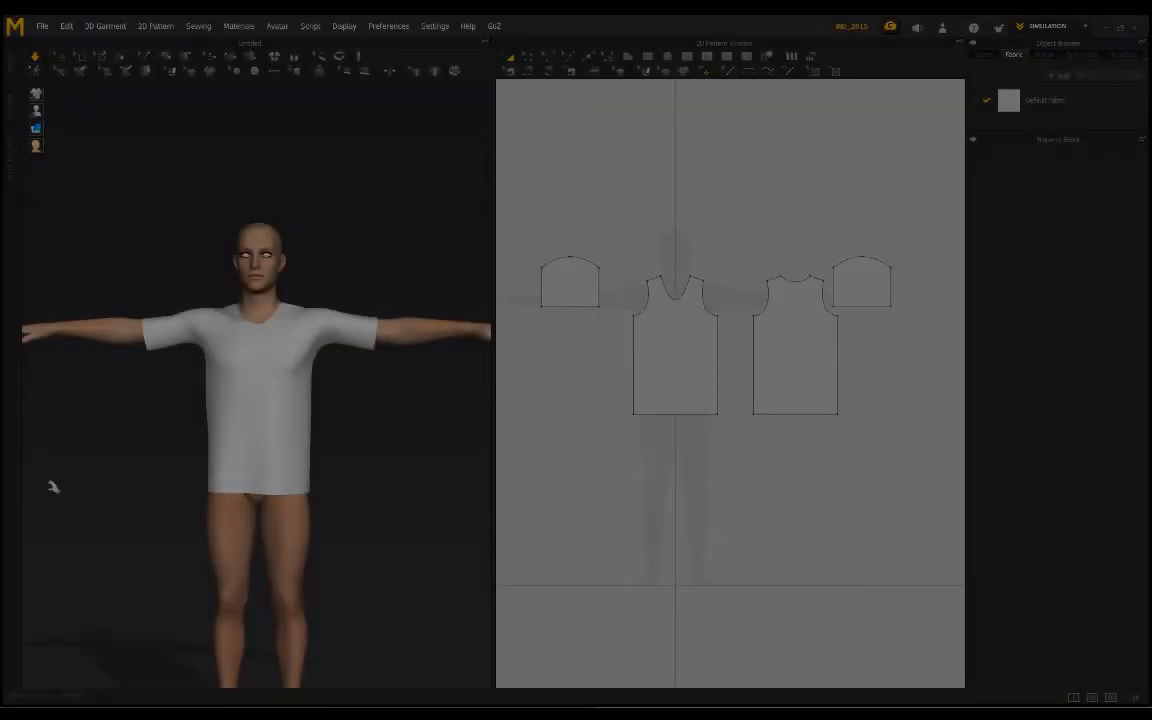
Step: Select all four pattern pieces again, set their Shrinkage Weft to 130, and clear the selection
{"action": "scroll", "coordinate": [423, 360], "scroll_direction": "up", "scroll_amount": 2}
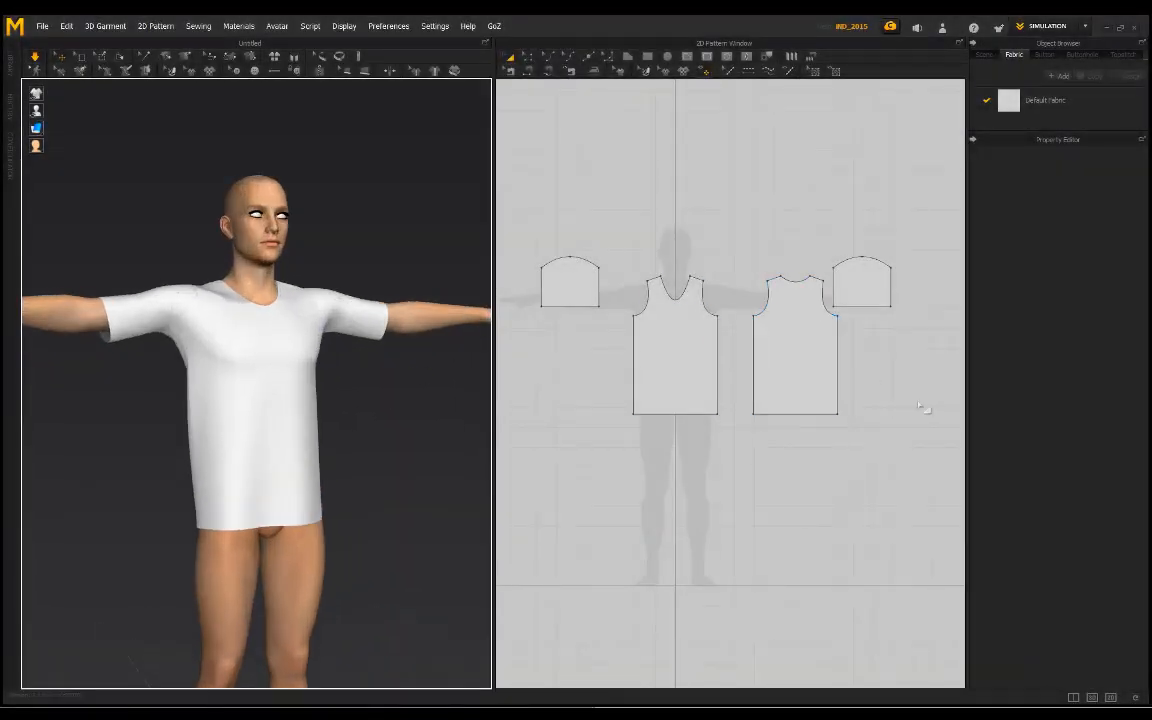
{"action": "left_click_drag", "start_coordinate": [928, 442], "coordinate": [613, 270]}
{"action": "left_click_drag", "start_coordinate": [688, 236], "coordinate": [690, 238]}
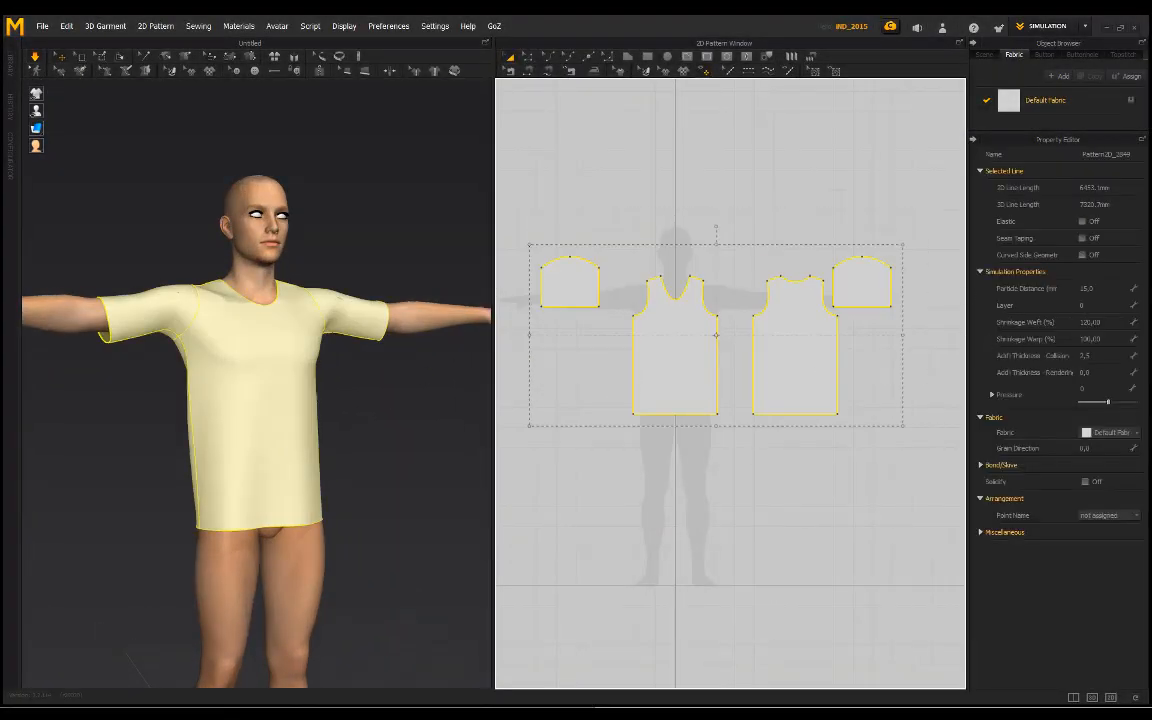
{"action": "left_click", "coordinate": [1096, 322]}
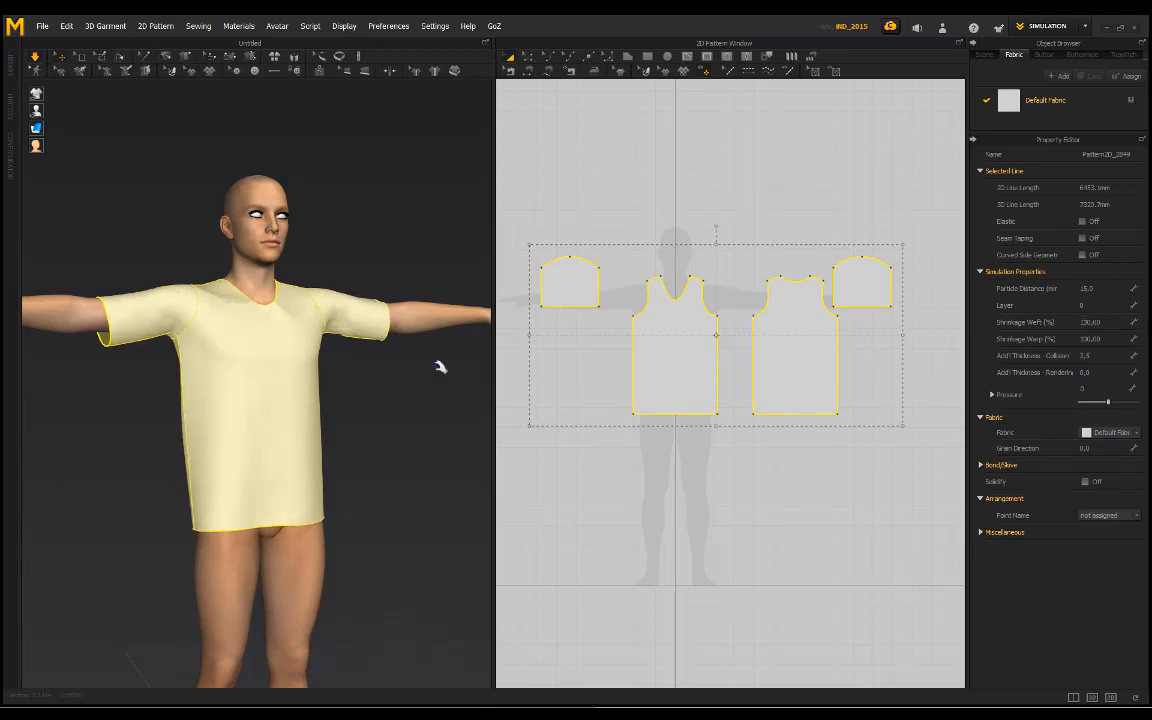
{"action": "right_click_drag", "start_coordinate": [373, 255], "coordinate": [253, 287]}
{"action": "scroll", "coordinate": [253, 287], "scroll_direction": "up", "scroll_amount": 2}
{"action": "right_click_drag", "start_coordinate": [355, 222], "coordinate": [266, 217]}
{"action": "left_click", "coordinate": [147, 228]}
Step: Pull the front piece near the hem and the back piece during simulation to settle the loosened shirt
{"action": "right_click_drag", "start_coordinate": [125, 235], "coordinate": [337, 498]}
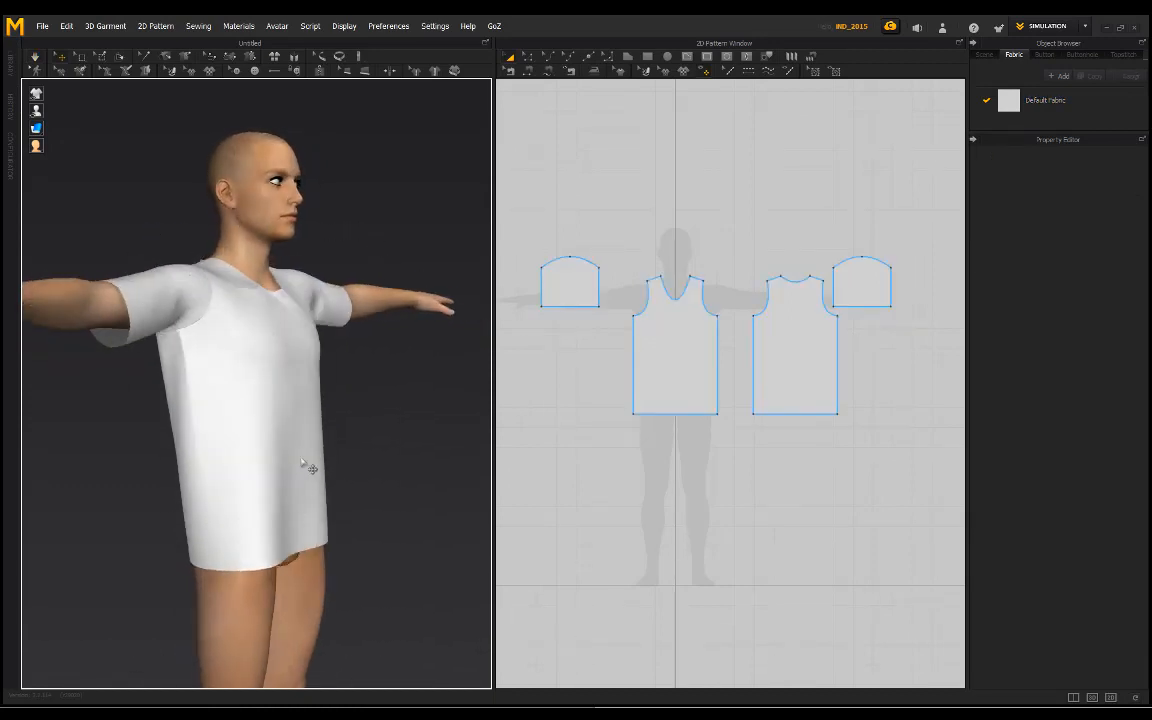
{"action": "left_click", "coordinate": [305, 504]}
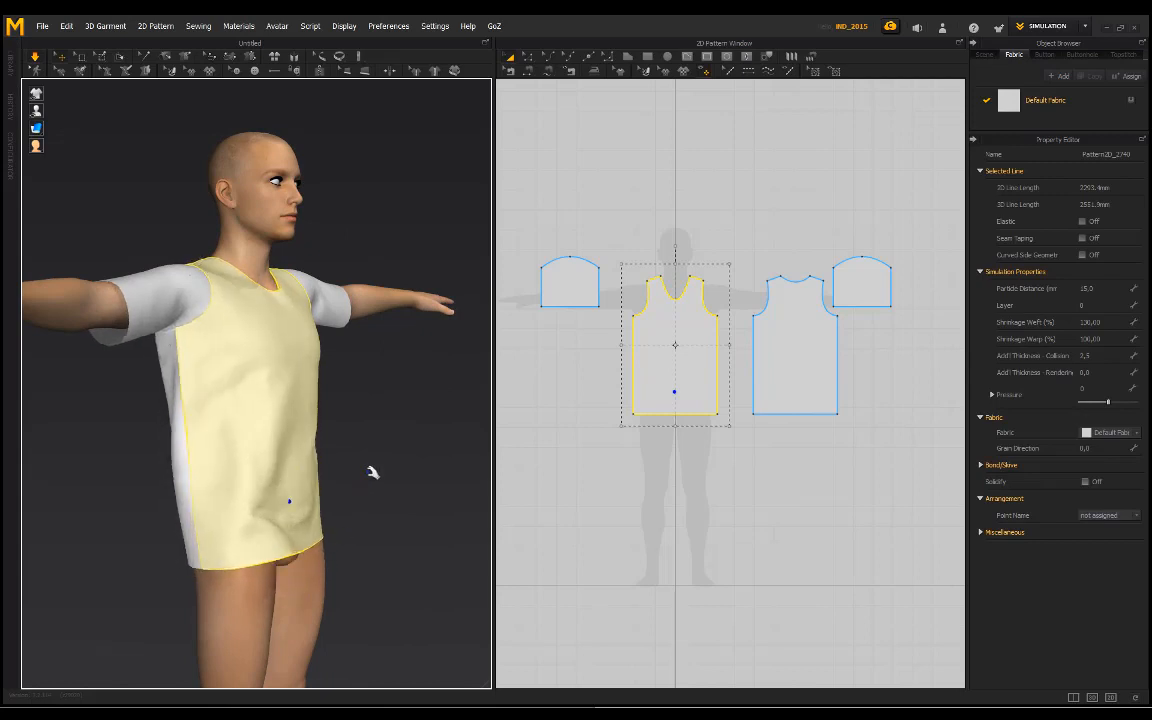
{"action": "left_click", "coordinate": [373, 471]}
{"action": "right_click_drag", "start_coordinate": [373, 471], "coordinate": [408, 408]}
{"action": "left_click_drag", "start_coordinate": [200, 538], "coordinate": [123, 638]}
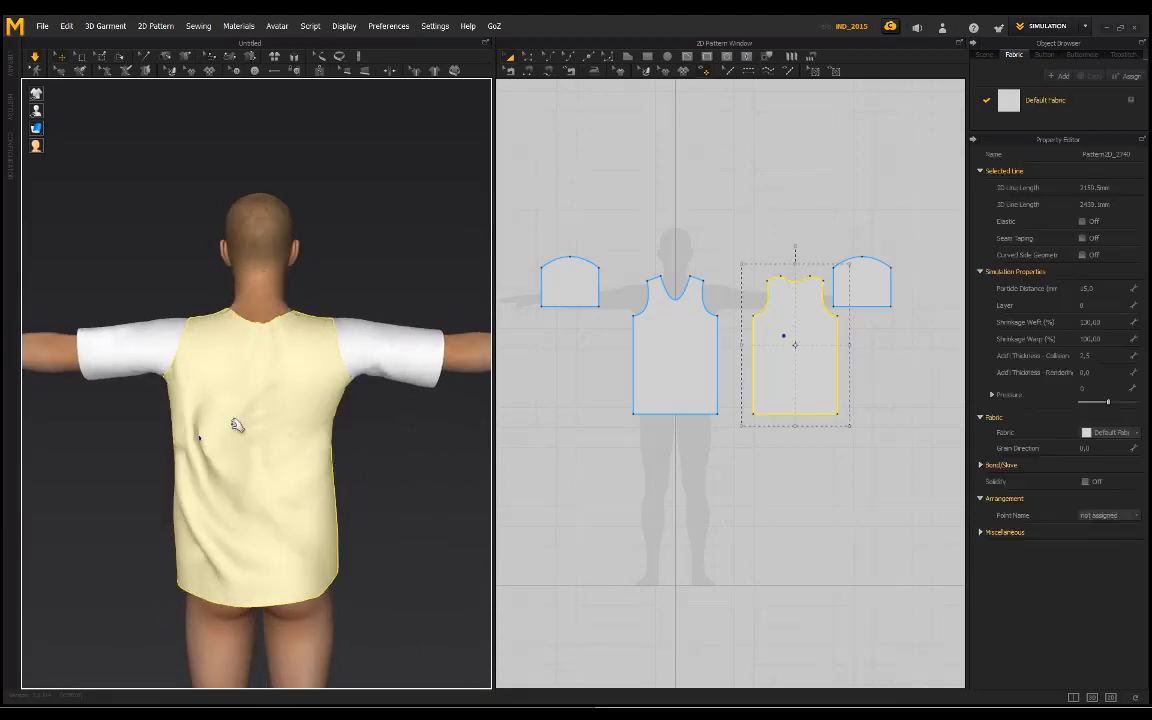
{"action": "left_click", "coordinate": [375, 254]}
{"action": "right_click_drag", "start_coordinate": [375, 254], "coordinate": [295, 265]}
Step: Switch the workspace to Animation mode and start recording the garment simulation over the avatar's animation
{"action": "left_click", "coordinate": [1073, 30]}
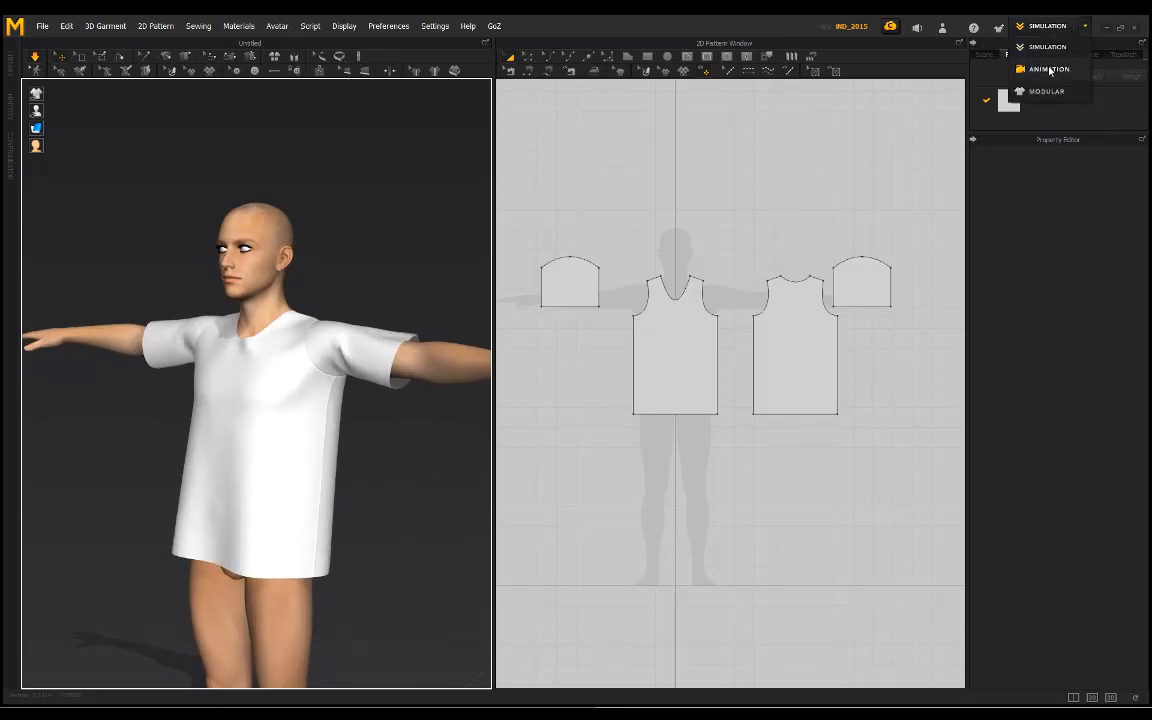
{"action": "left_click", "coordinate": [1048, 69]}
{"action": "left_click", "coordinate": [138, 619]}
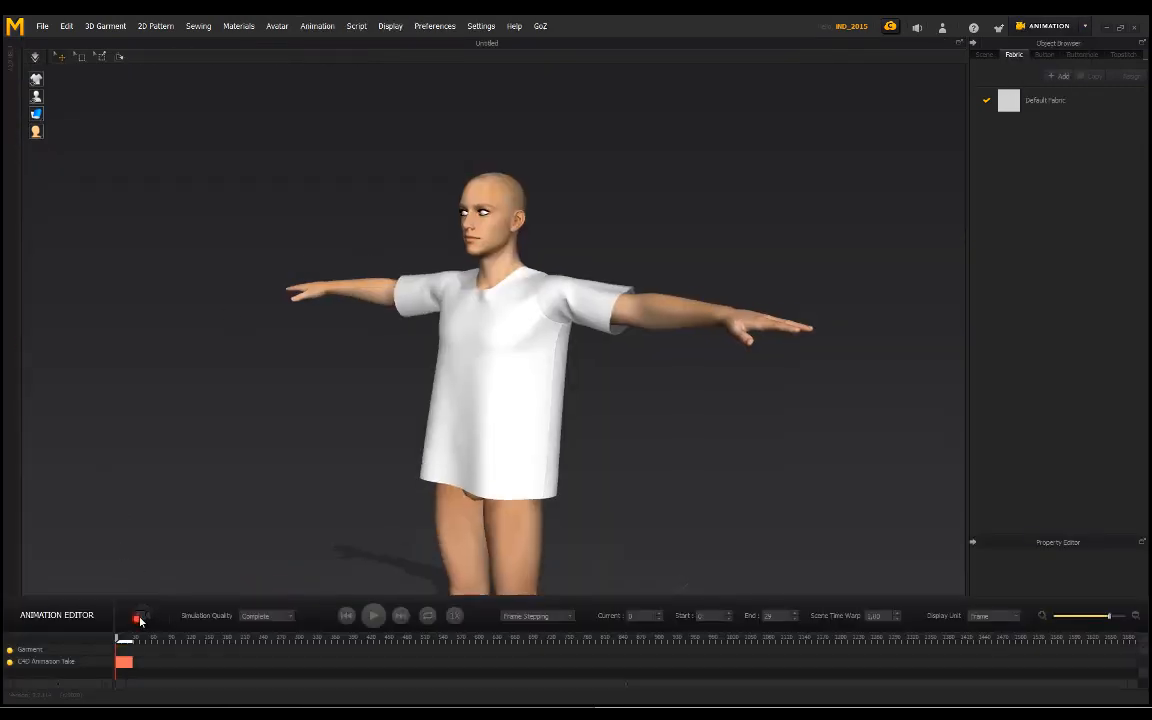
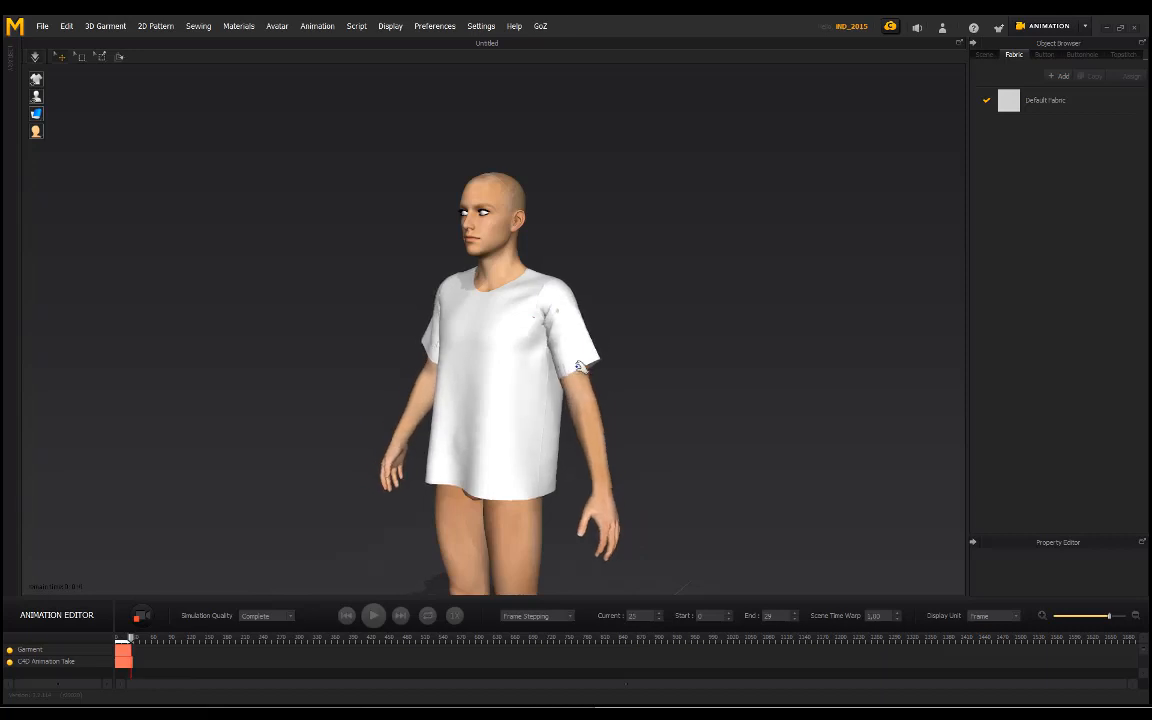
Step: Look over the recorded shirt on the avatar and switch the workspace back to Simulation mode
{"action": "right_click_drag", "start_coordinate": [391, 252], "coordinate": [468, 242]}
{"action": "middle_click_drag", "start_coordinate": [541, 322], "coordinate": [537, 275]}
{"action": "scroll", "coordinate": [520, 302], "scroll_direction": "up", "scroll_amount": 5}
{"action": "right_click_drag", "start_coordinate": [520, 301], "coordinate": [696, 308]}
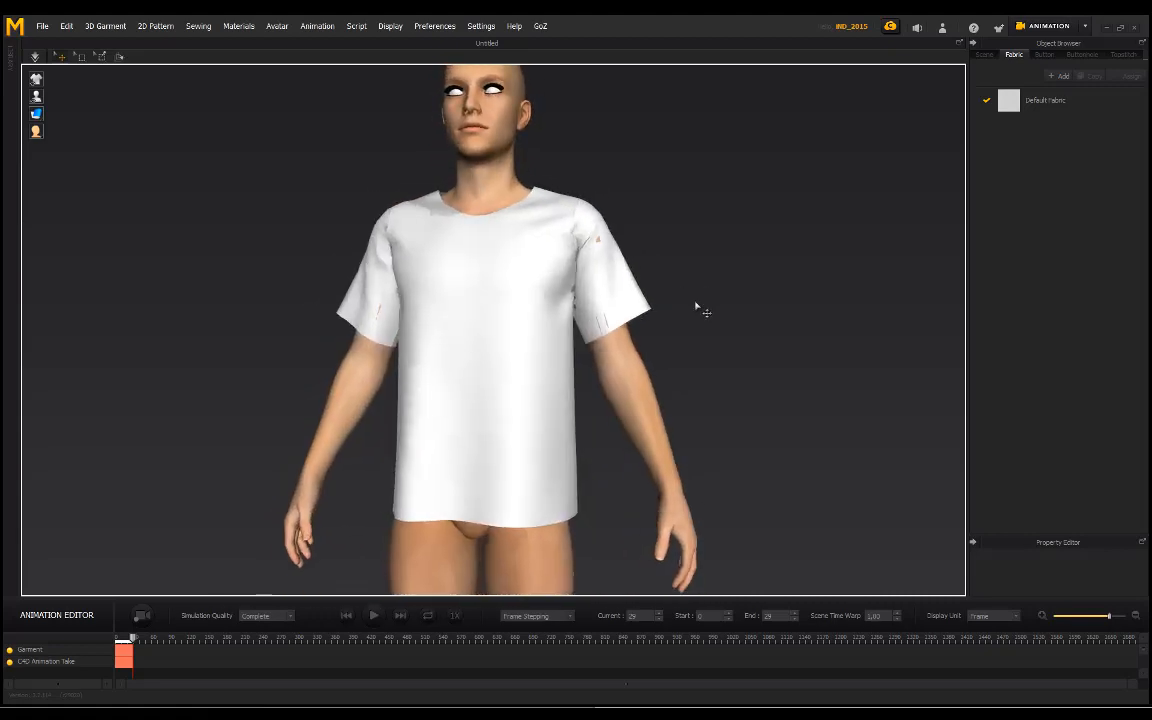
{"action": "left_click", "coordinate": [1085, 29]}
{"action": "left_click", "coordinate": [1047, 47]}
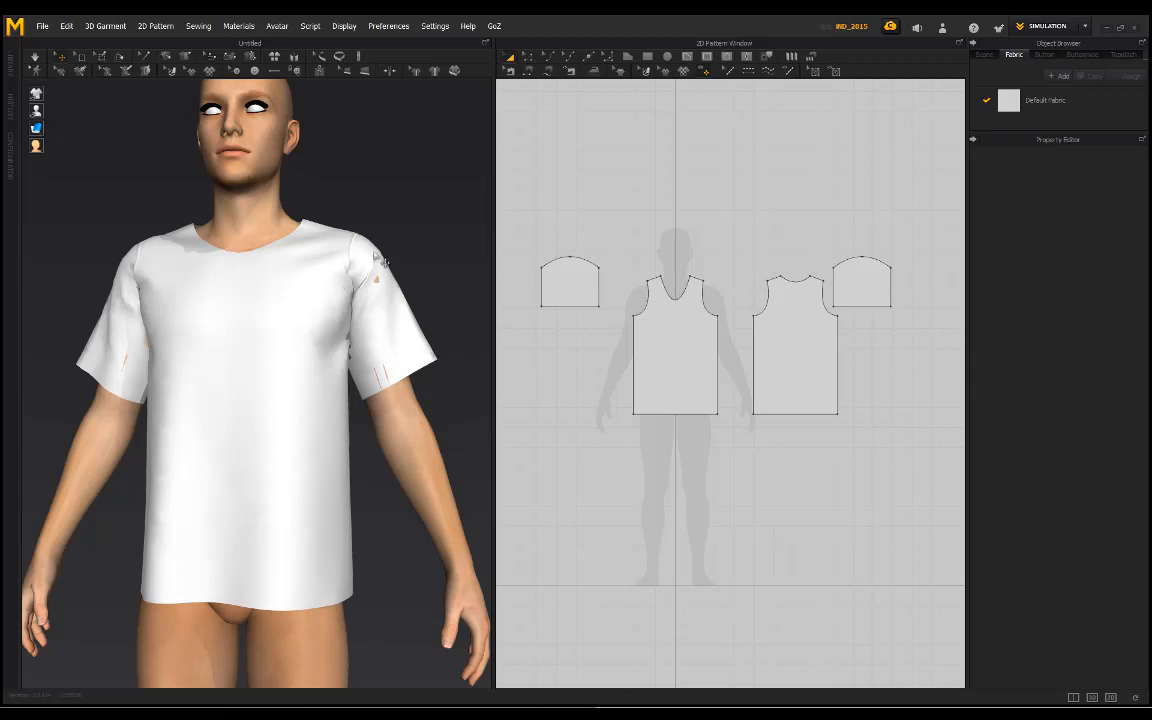
Step: Taper both sleeve patterns by moving the two lower corner points of each one inward
{"action": "left_click", "coordinate": [564, 293]}
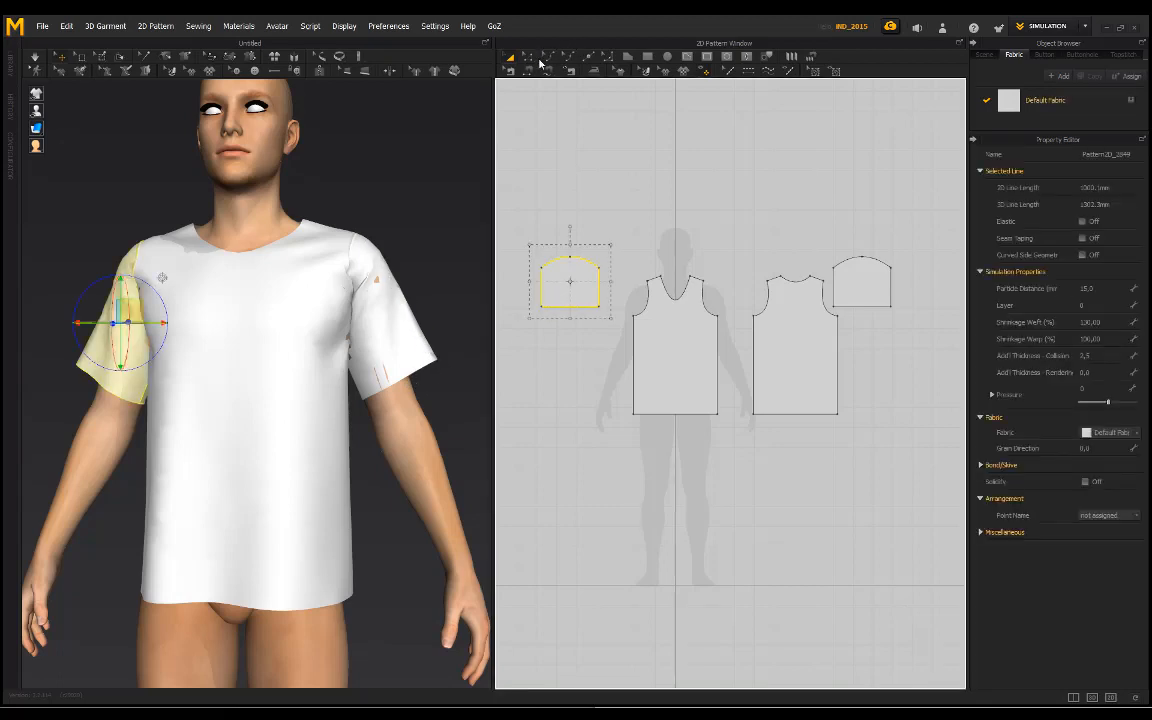
{"action": "left_click", "coordinate": [527, 57]}
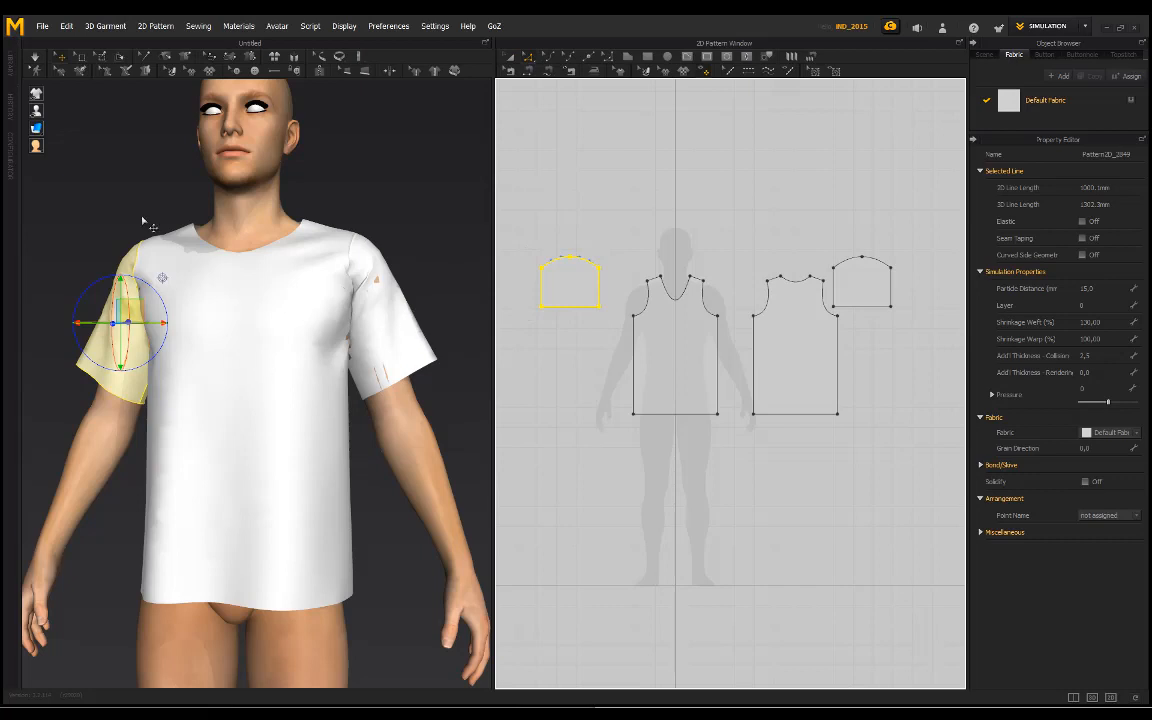
{"action": "right_click_drag", "start_coordinate": [141, 219], "coordinate": [33, 401]}
{"action": "middle_click_drag", "start_coordinate": [33, 401], "coordinate": [168, 387]}
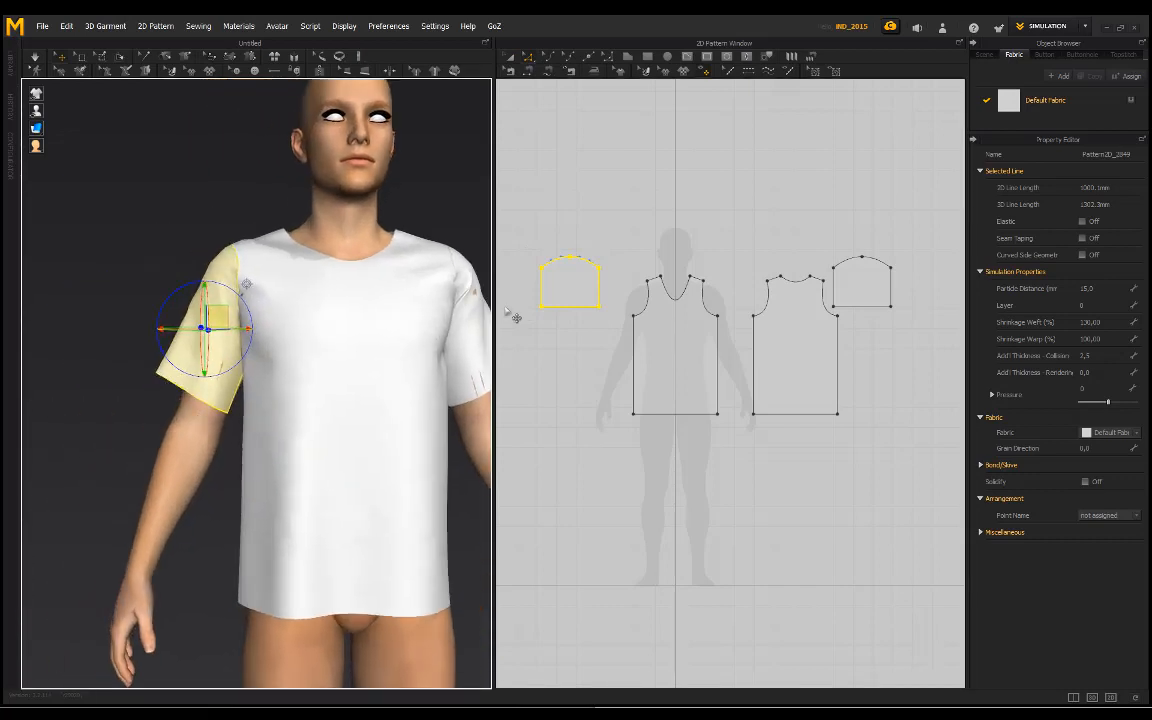
{"action": "left_click", "coordinate": [558, 326]}
{"action": "left_click", "coordinate": [543, 309]}
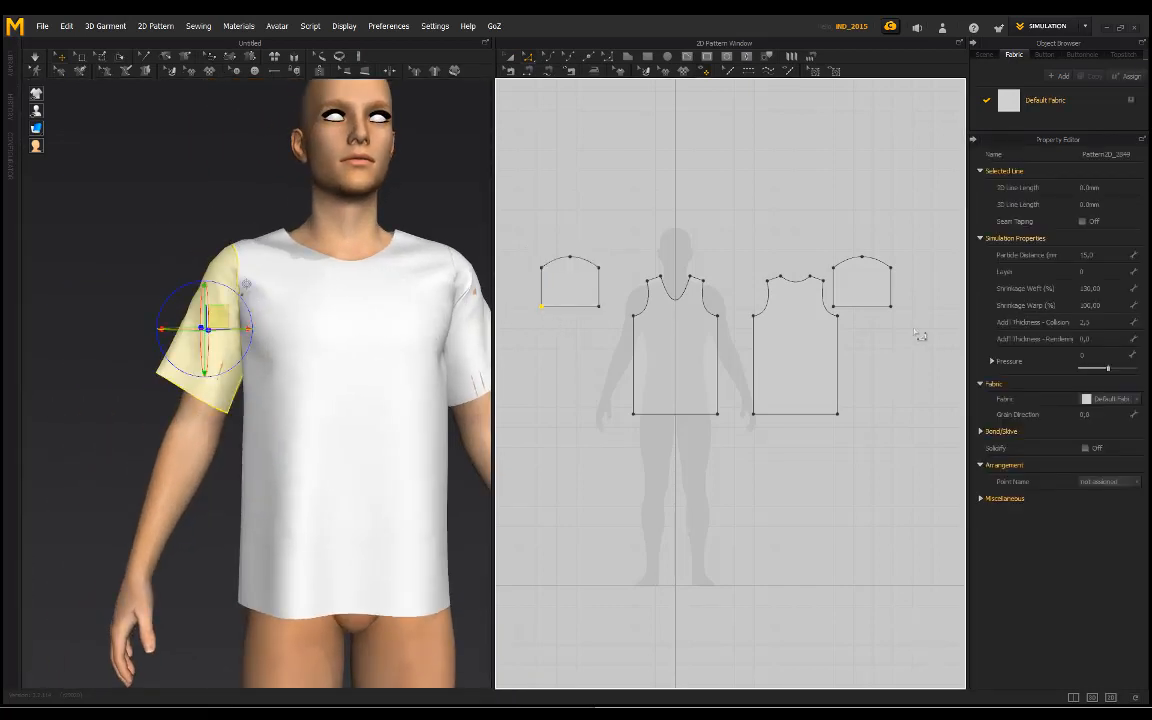
{"action": "left_click", "coordinate": [836, 308], "text": "shift"}
{"action": "left_click_drag", "start_coordinate": [541, 307], "coordinate": [550, 307]}
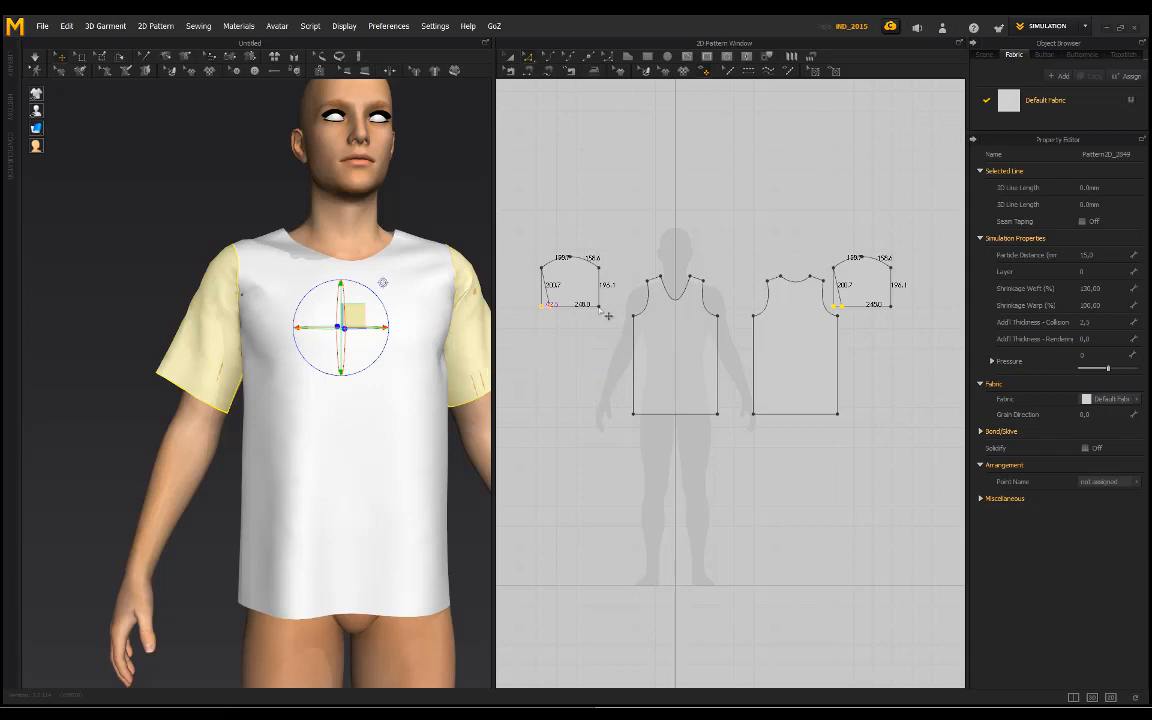
{"action": "left_click", "coordinate": [600, 308]}
{"action": "left_click", "coordinate": [895, 310], "text": "shift"}
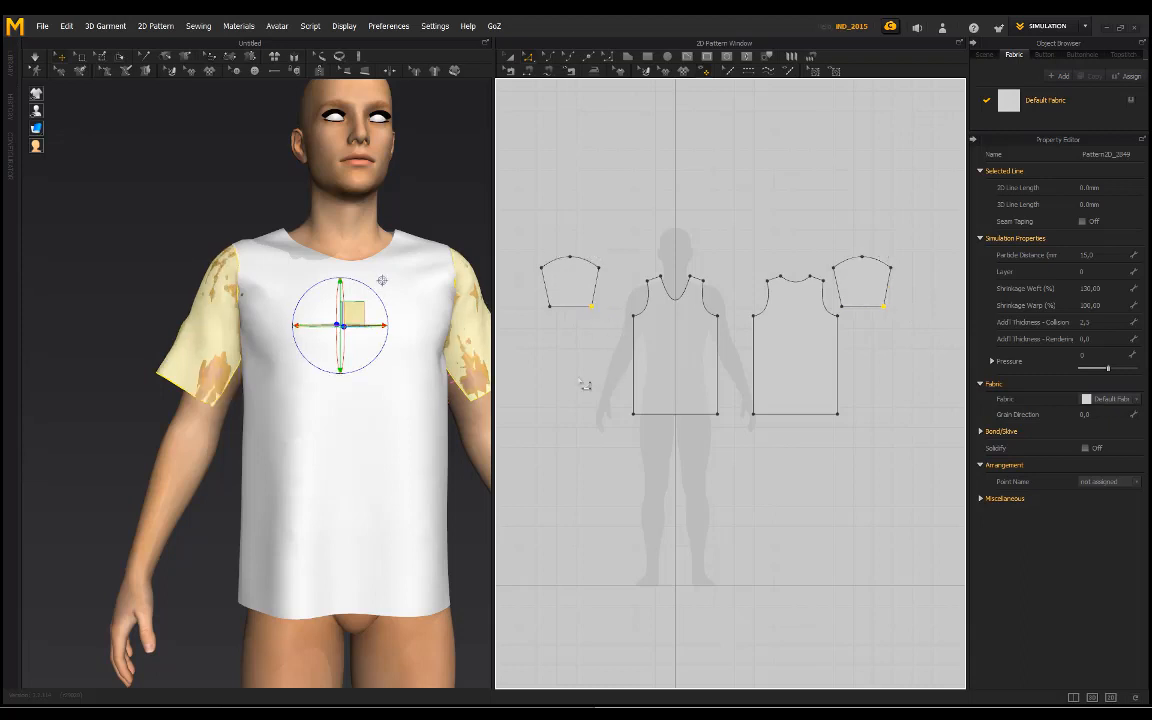
Step: Clear the selection and simulate the shirt so the tapered sleeves settle on the arms
{"action": "left_click", "coordinate": [424, 162]}
{"action": "right_click_drag", "start_coordinate": [424, 162], "coordinate": [366, 286]}
{"action": "key", "text": "space"}
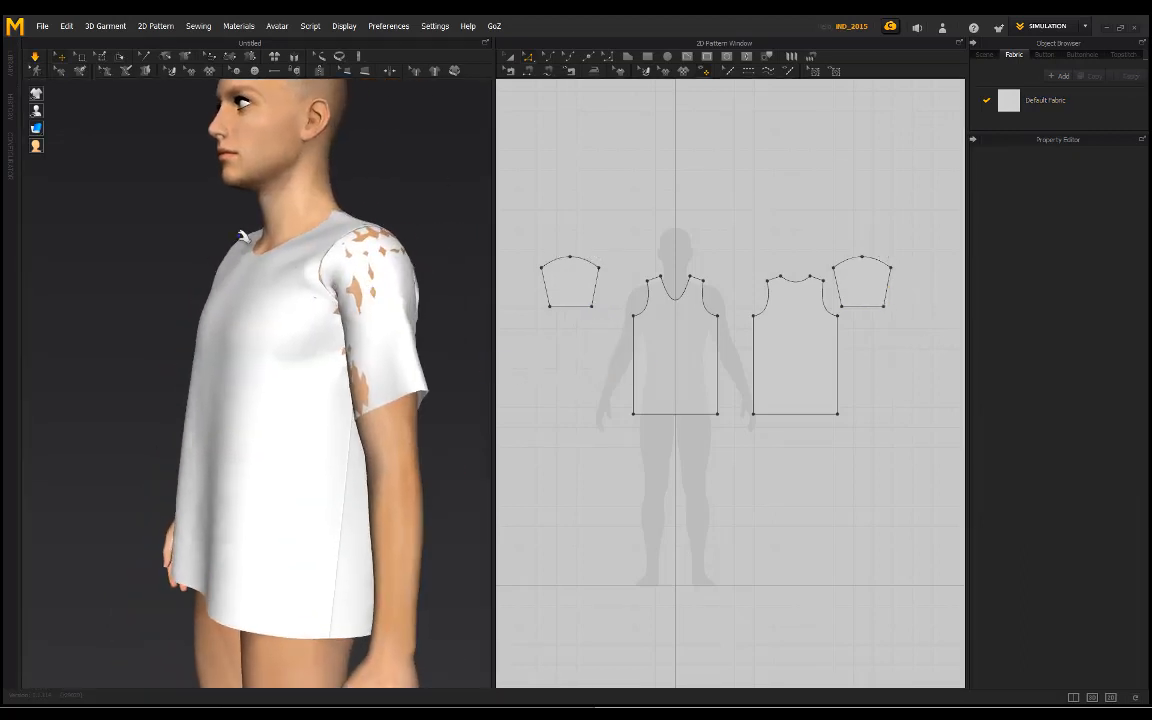
{"action": "right_click_drag", "start_coordinate": [193, 212], "coordinate": [295, 218]}
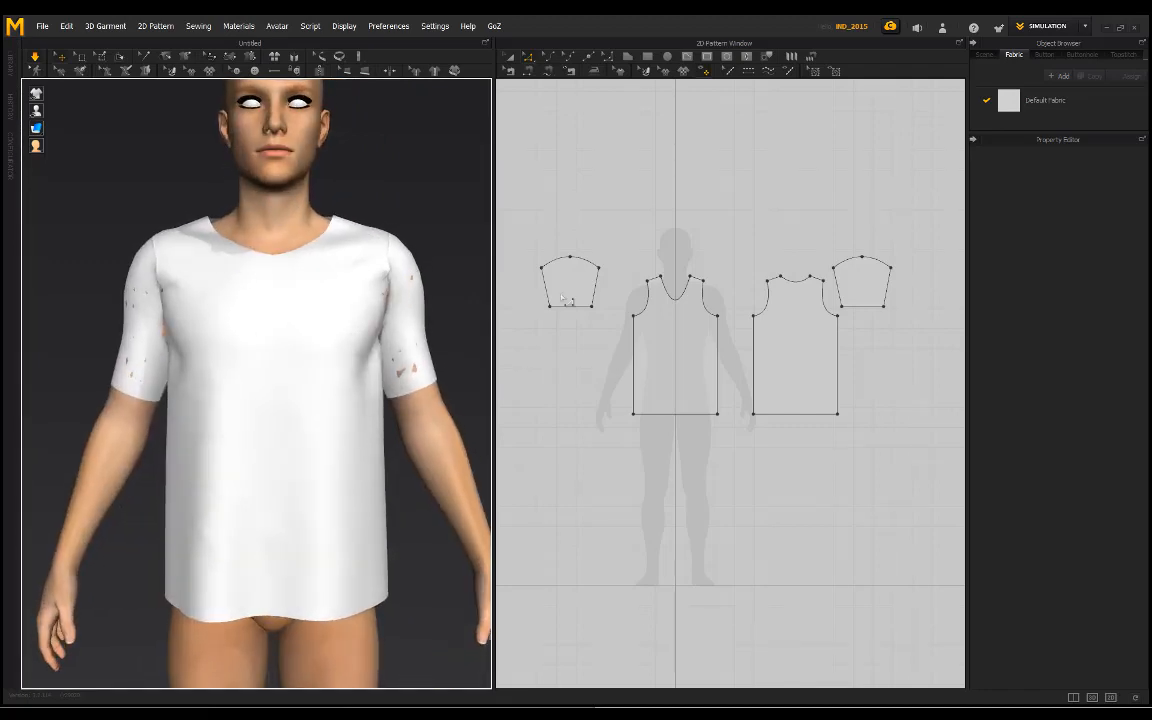
{"action": "right_click_drag", "start_coordinate": [404, 373], "coordinate": [380, 347]}
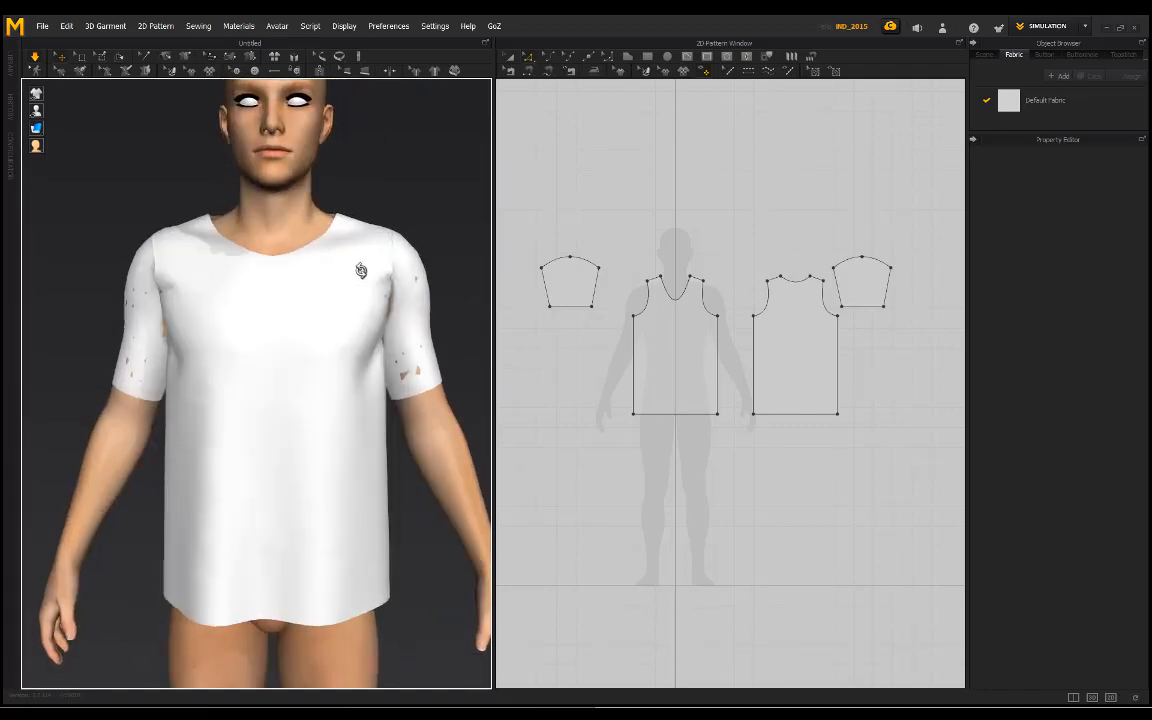
Step: Move the lower corner points of both sleeve patterns slightly outward to widen the sleeve openings
{"action": "scroll", "coordinate": [550, 308], "scroll_direction": "up", "scroll_amount": 2}
{"action": "left_click", "coordinate": [550, 308]}
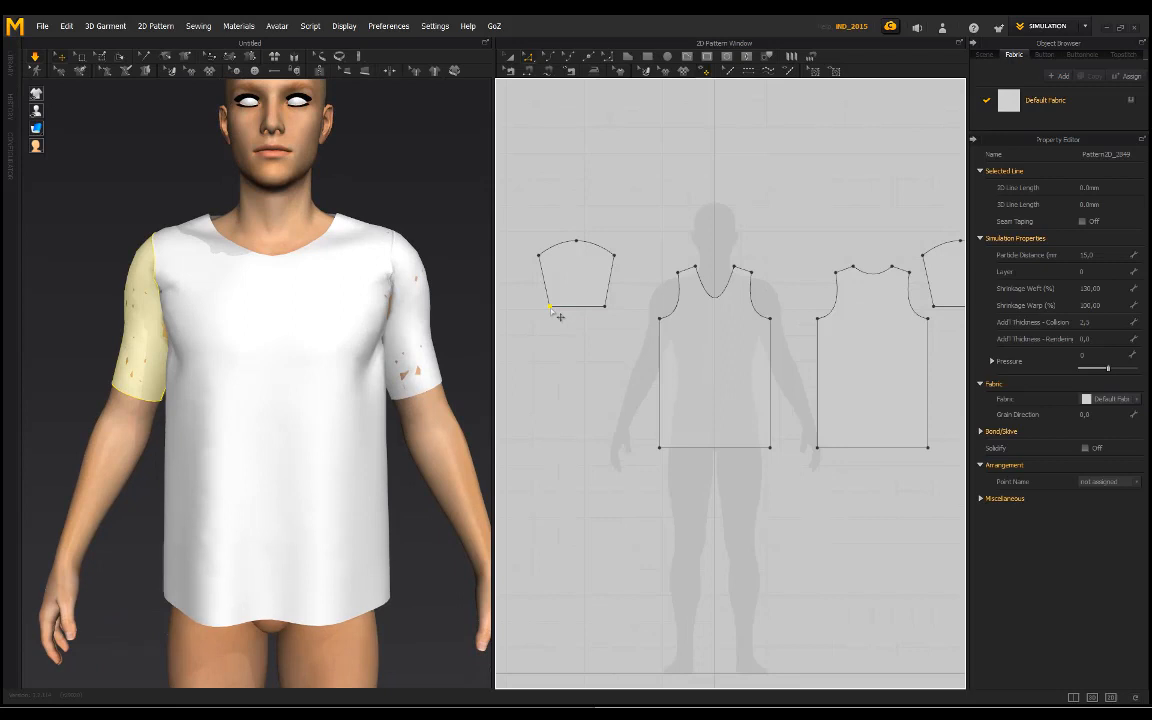
{"action": "left_click", "coordinate": [931, 307], "text": "shift"}
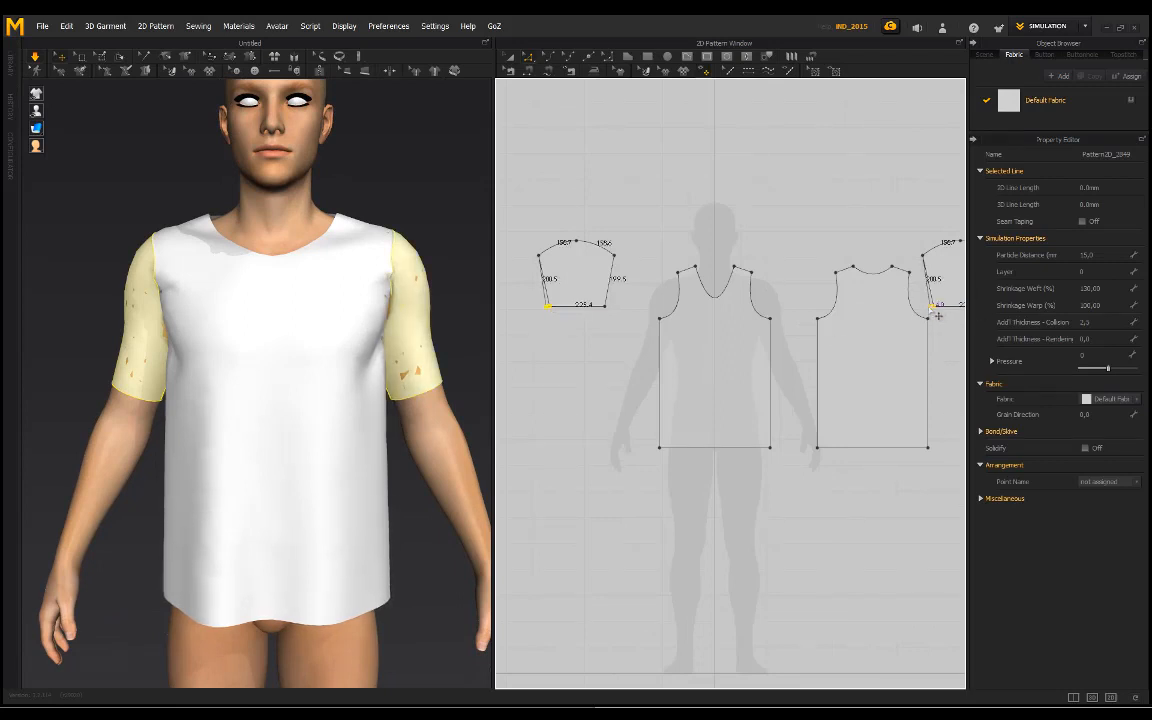
{"action": "left_click_drag", "start_coordinate": [930, 307], "coordinate": [930, 307]}
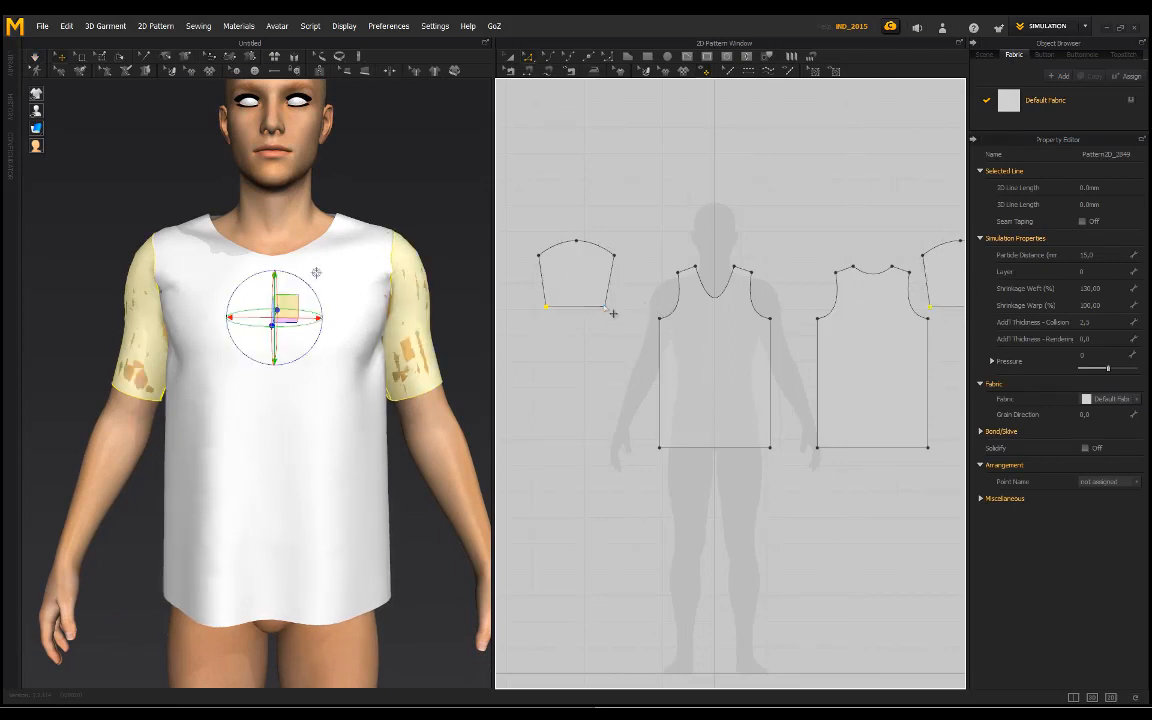
{"action": "left_click", "coordinate": [605, 308]}
{"action": "middle_click_drag", "start_coordinate": [637, 338], "coordinate": [482, 336]}
{"action": "left_click", "coordinate": [834, 305], "text": "shift"}
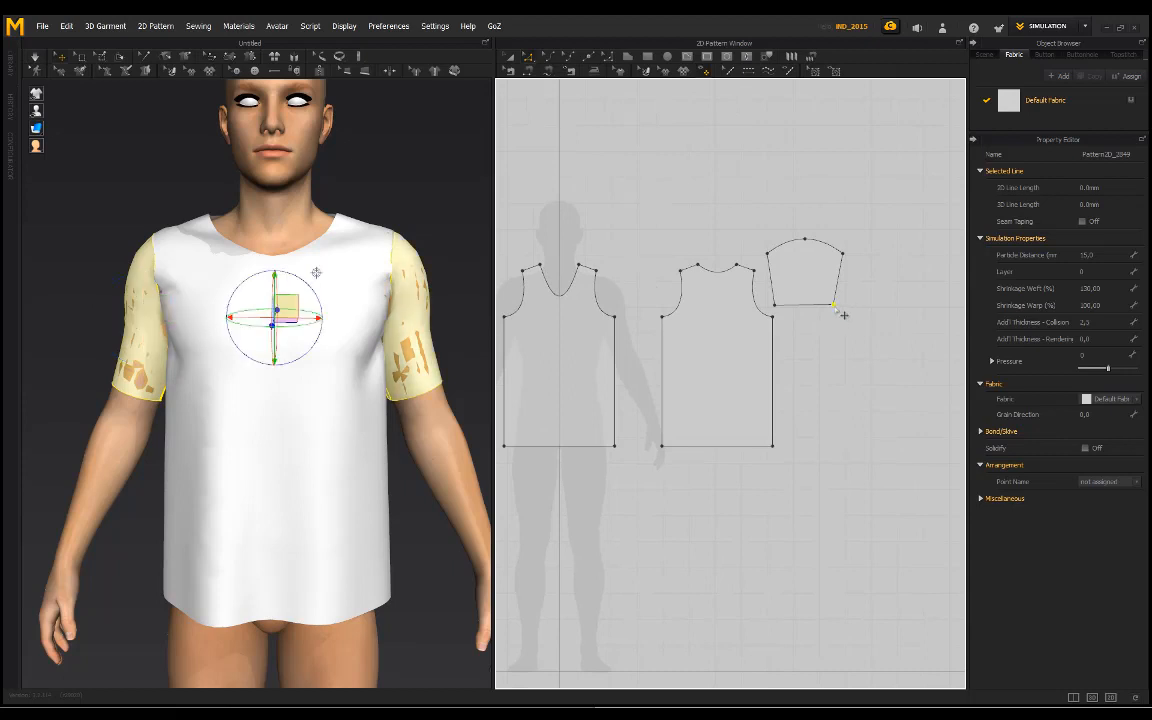
{"action": "left_click_drag", "start_coordinate": [844, 315], "coordinate": [861, 341]}
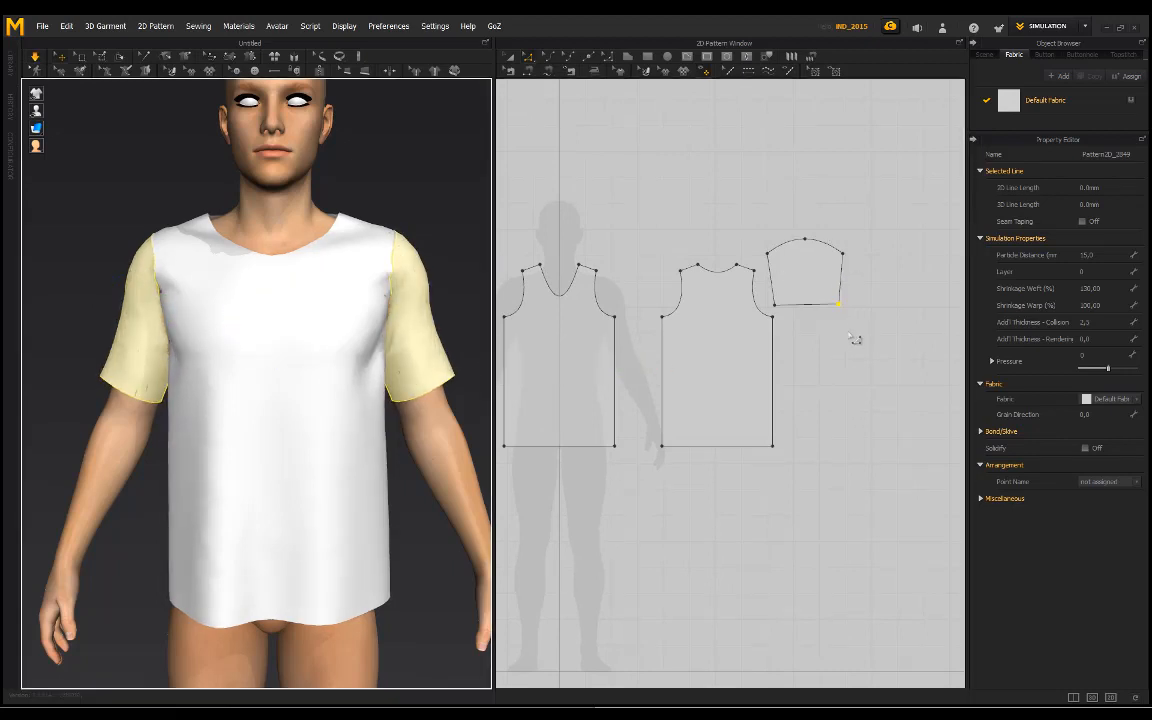
Step: Simulate the reshaped sleeves on the avatar and clear the selection
{"action": "left_click", "coordinate": [378, 172]}
{"action": "right_click_drag", "start_coordinate": [362, 250], "coordinate": [400, 240]}
{"action": "mouse_move", "coordinate": [288, 213]}
{"action": "right_mouse_down"}
{"action": "mouse_move", "coordinate": [314, 219]}
{"action": "mouse_move", "coordinate": [300, 218]}
{"action": "right_mouse_up"}
Step: Select both whole sleeve patterns, stretch them slightly wider, and clear the selection
{"action": "left_click", "coordinate": [798, 276]}
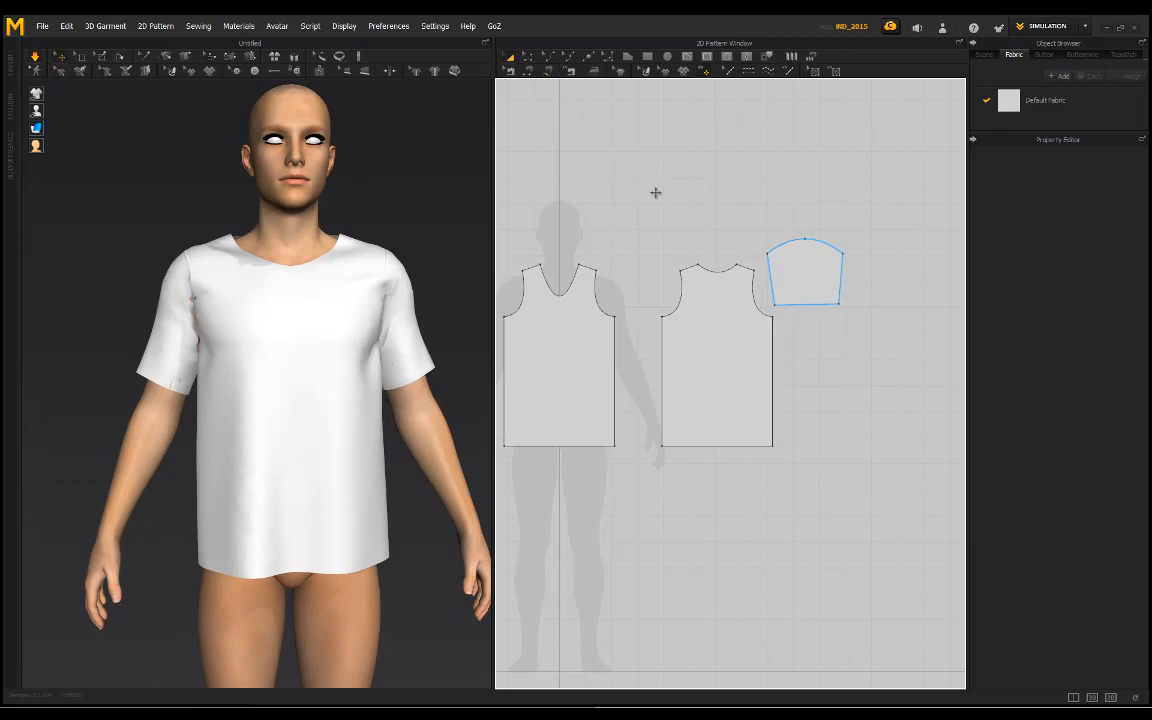
{"action": "middle_click_drag", "start_coordinate": [656, 193], "coordinate": [822, 195]}
{"action": "left_click", "coordinate": [603, 289], "text": "shift"}
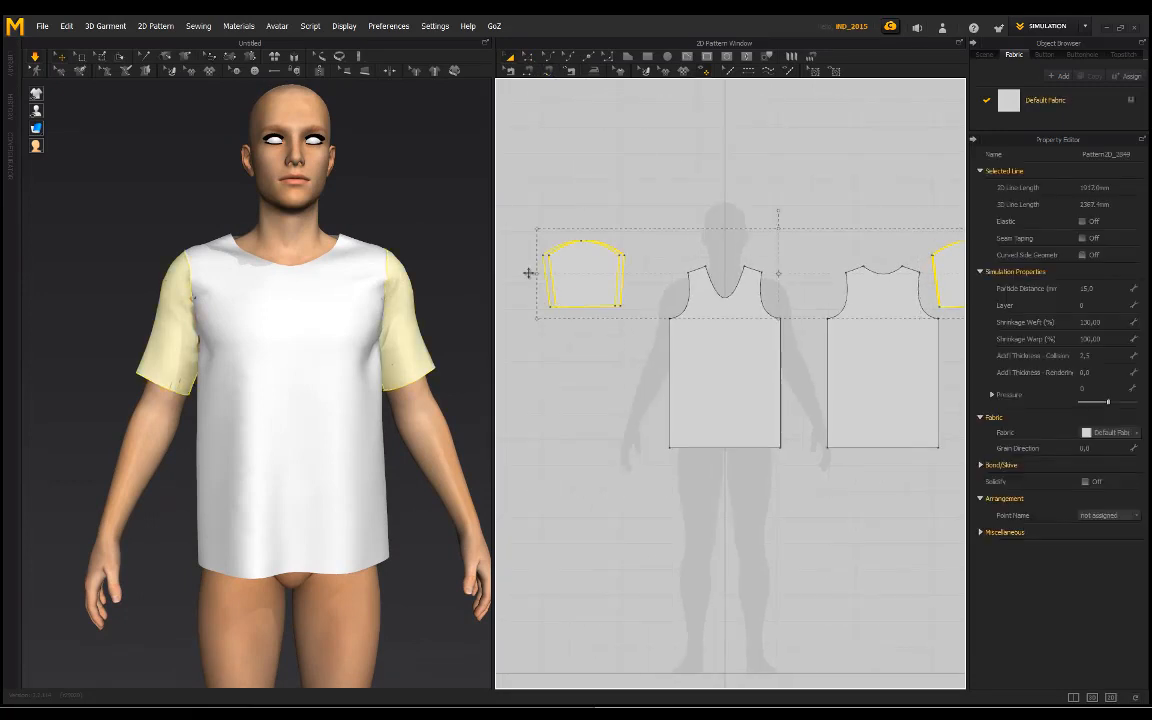
{"action": "left_click_drag", "start_coordinate": [523, 273], "coordinate": [522, 273]}
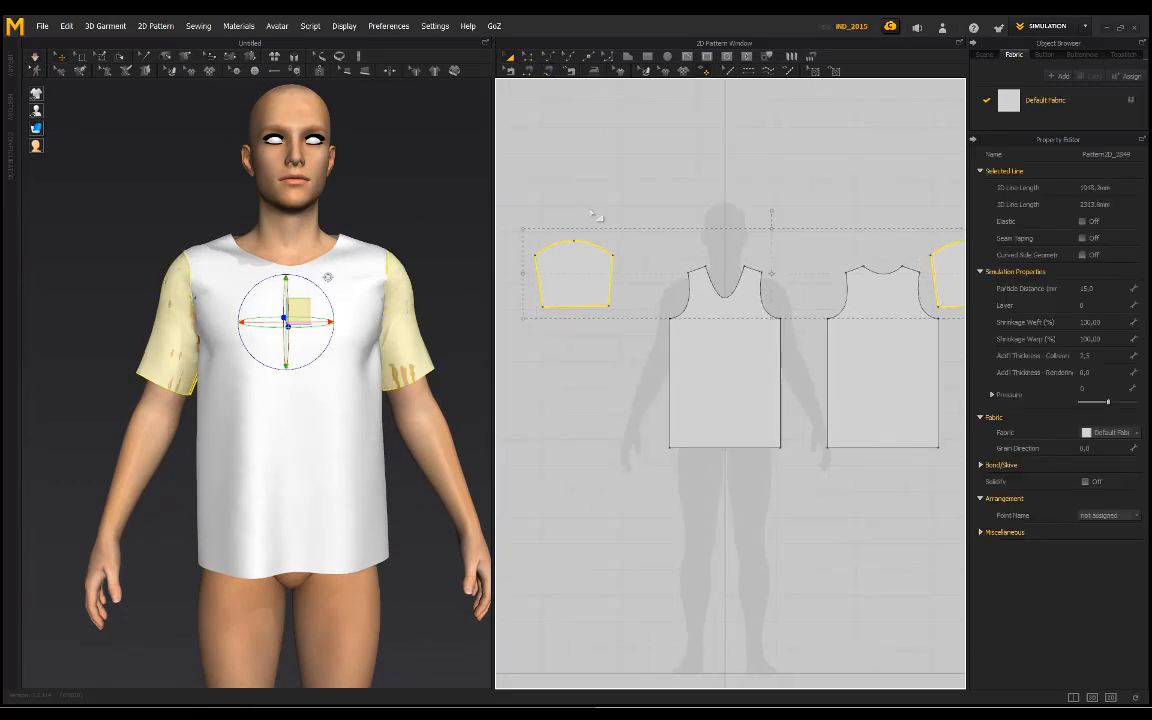
{"action": "left_click", "coordinate": [602, 181]}
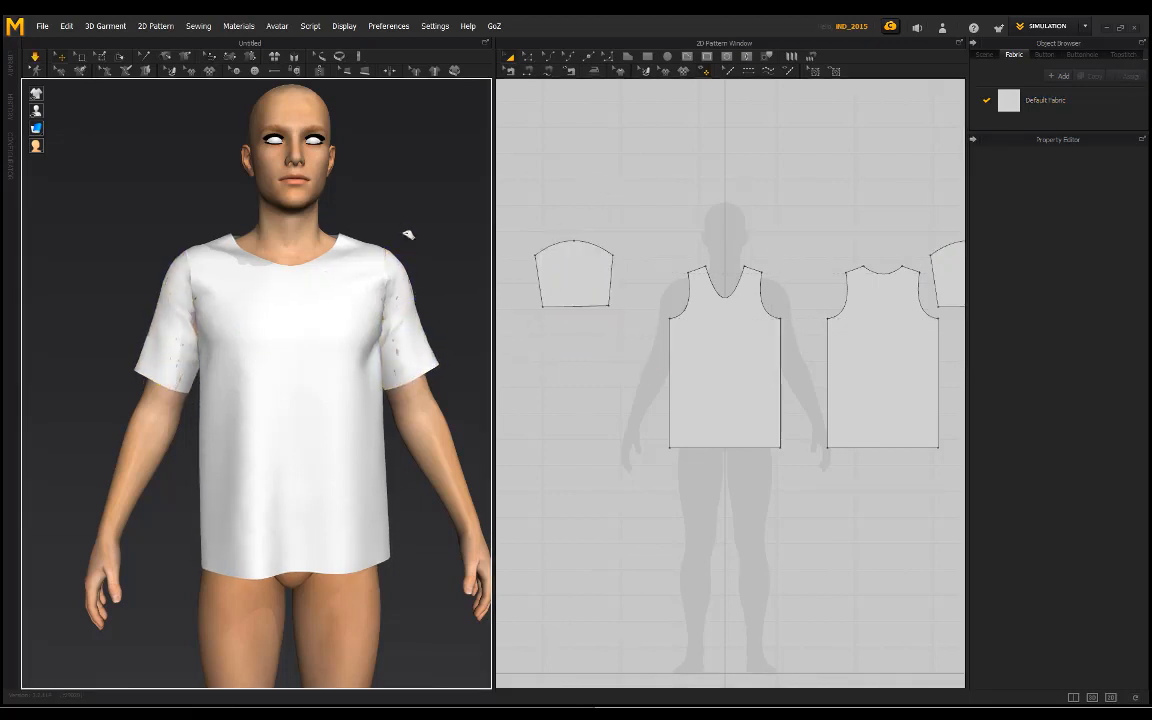
Step: Pull the hems of both sleeves from the front during simulation to work the fabric off the arms
{"action": "right_click_drag", "start_coordinate": [262, 300], "coordinate": [258, 304]}
{"action": "left_click_drag", "start_coordinate": [178, 383], "coordinate": [208, 410]}
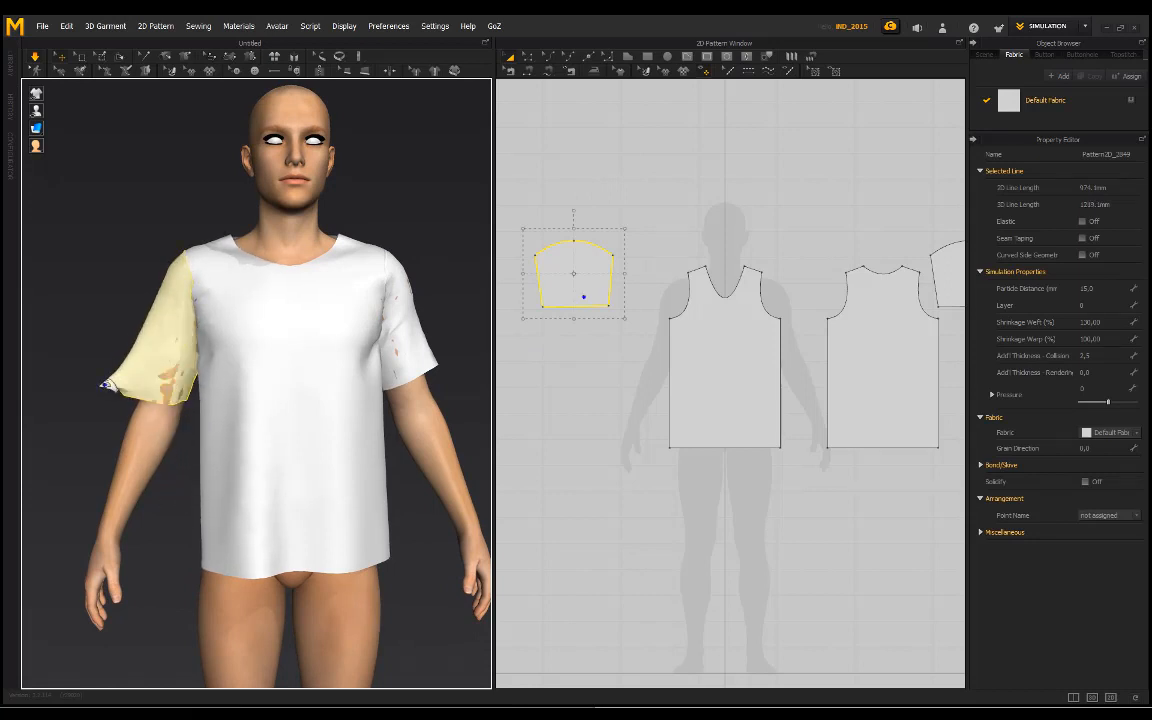
{"action": "left_click_drag", "start_coordinate": [415, 362], "coordinate": [498, 453]}
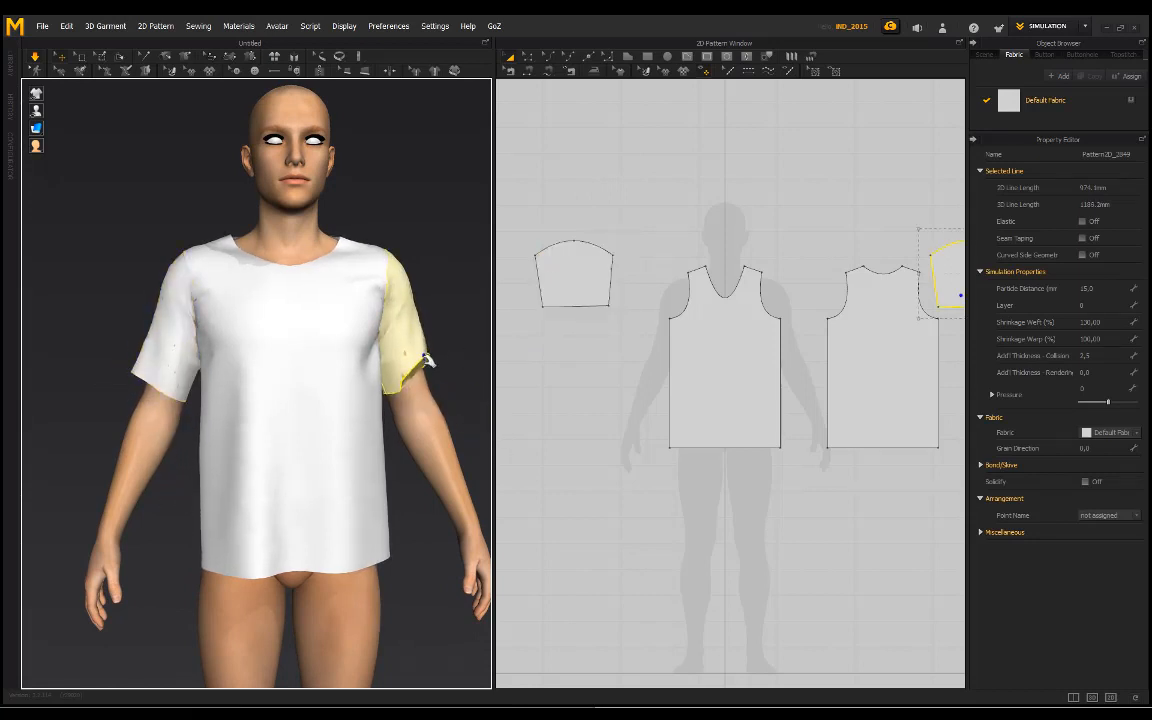
Step: Pull the avatar's left sleeve near the armpit and hem from behind during simulation, and clear the selection
{"action": "left_click", "coordinate": [458, 401]}
{"action": "right_click_drag", "start_coordinate": [458, 401], "coordinate": [162, 283]}
{"action": "left_click", "coordinate": [205, 340]}
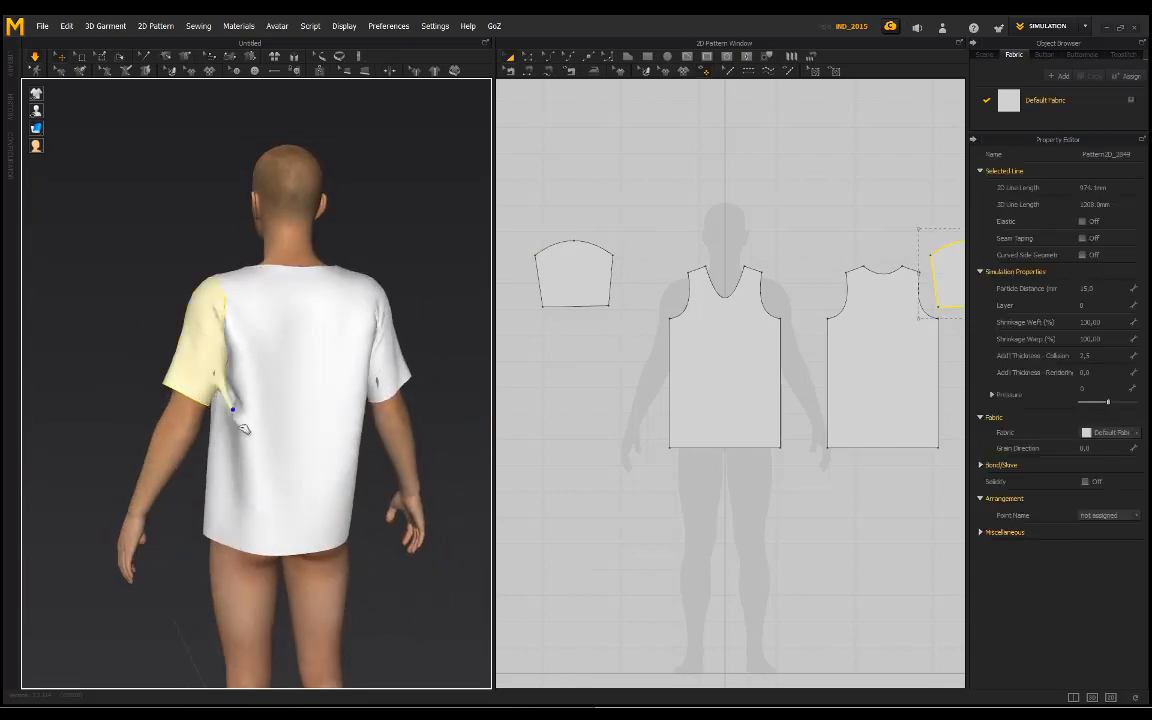
{"action": "left_click_drag", "start_coordinate": [178, 374], "coordinate": [145, 409]}
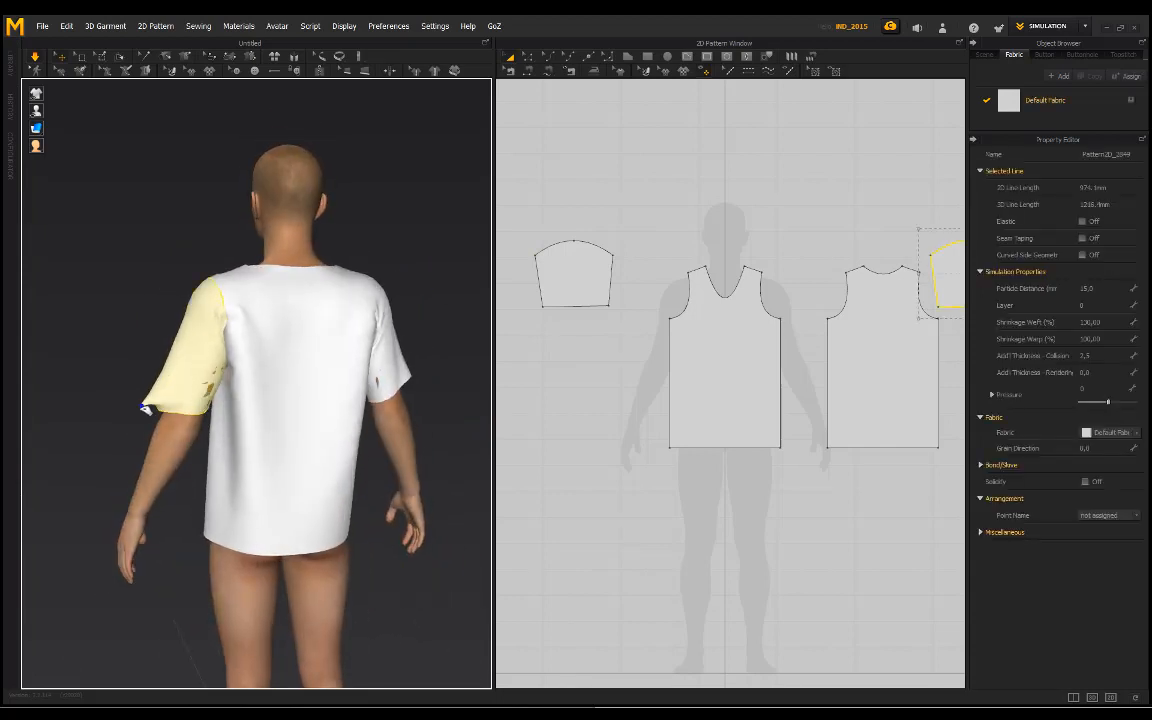
{"action": "left_click", "coordinate": [357, 204]}
Step: Examine how the sleeves and body of the shirt drape from the front, side and back
{"action": "right_click_drag", "start_coordinate": [155, 276], "coordinate": [460, 324]}
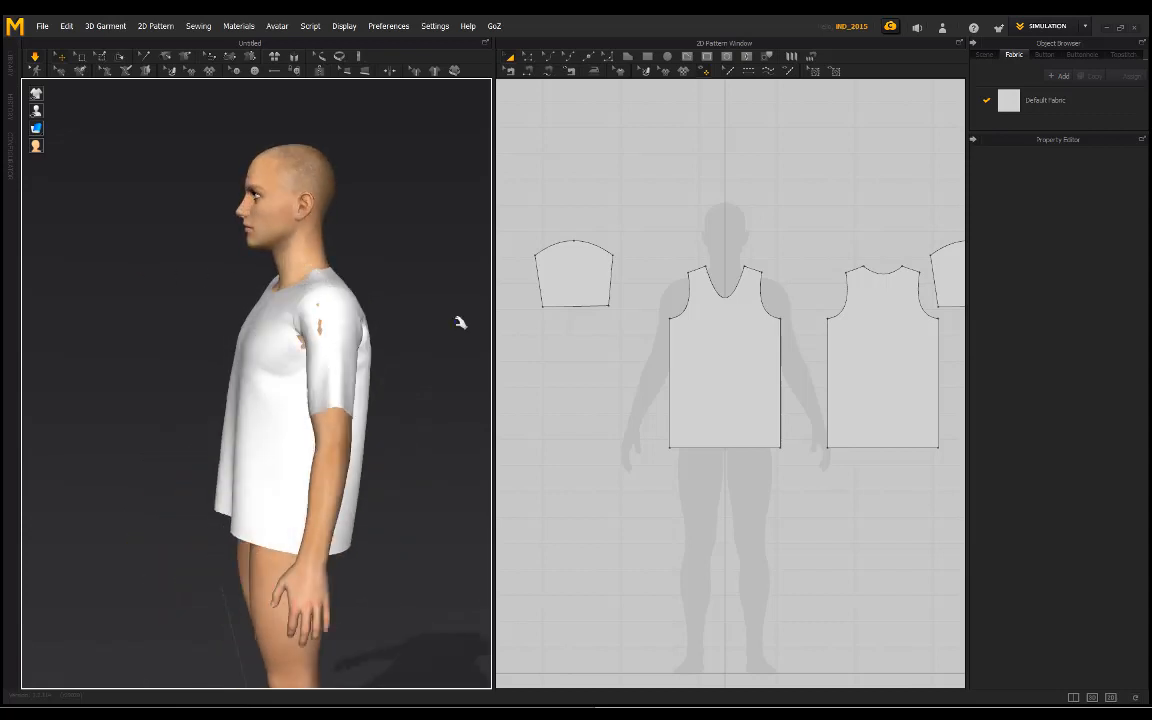
{"action": "left_click", "coordinate": [731, 340]}
{"action": "left_click", "coordinate": [558, 210]}
{"action": "right_click_drag", "start_coordinate": [212, 301], "coordinate": [239, 312]}
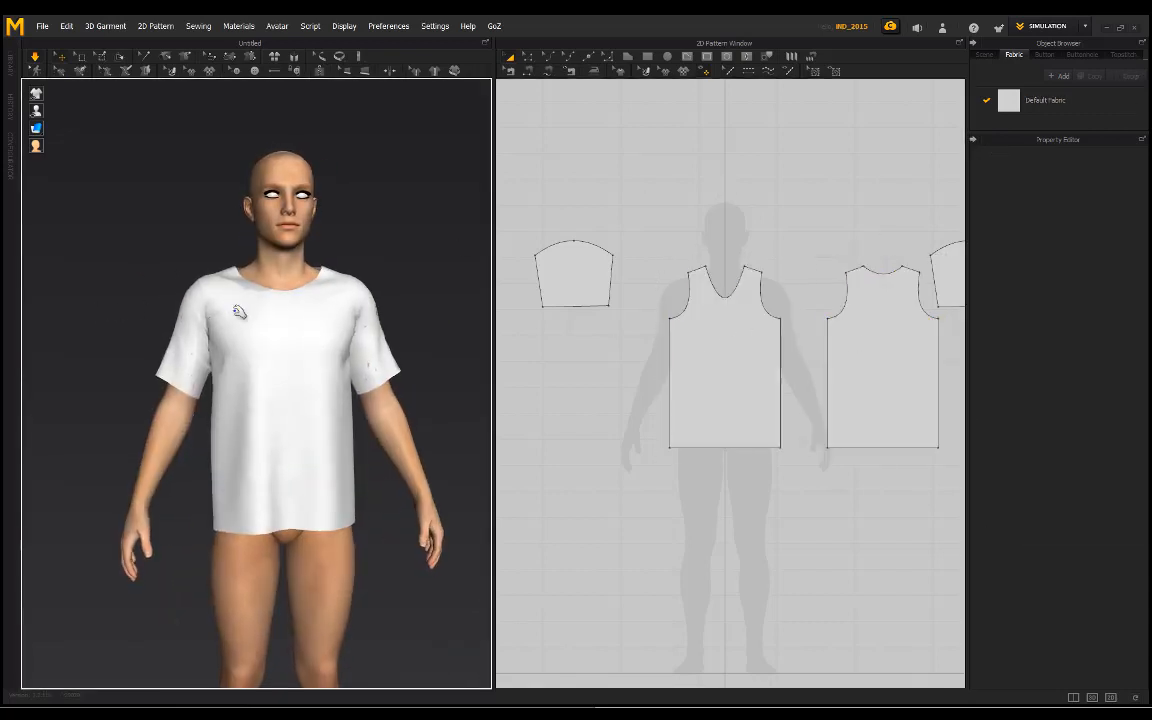
{"action": "left_click", "coordinate": [553, 270]}
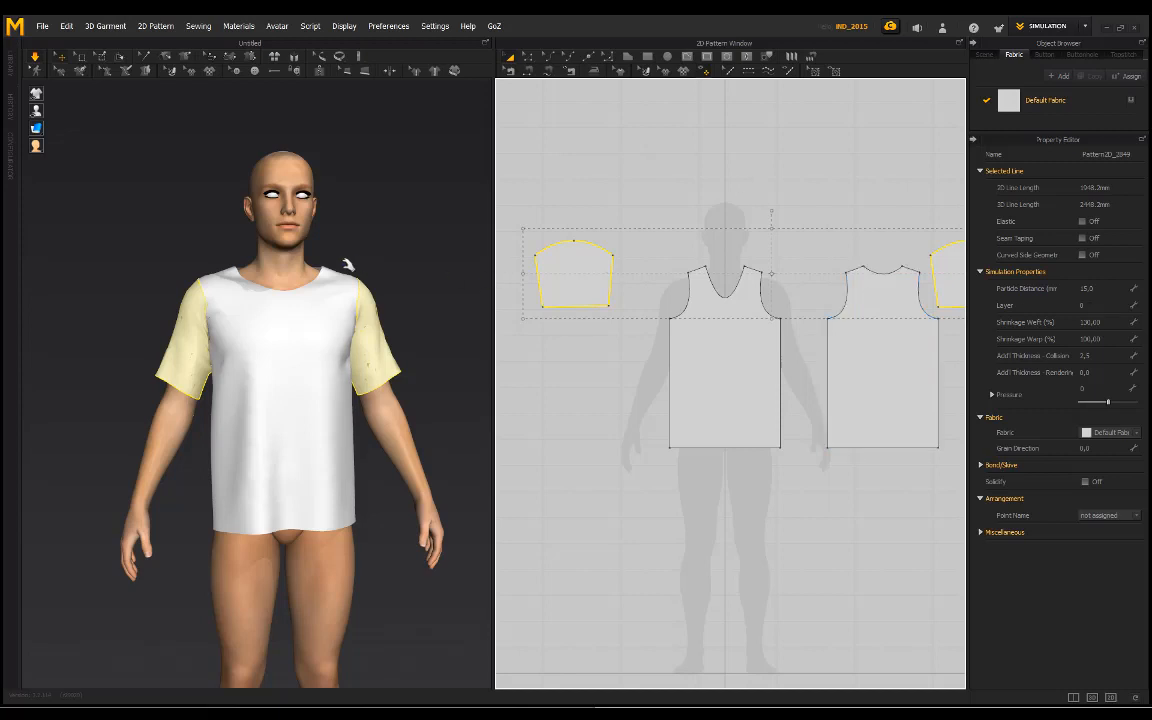
{"action": "right_click_drag", "start_coordinate": [336, 231], "coordinate": [400, 225]}
{"action": "left_click", "coordinate": [622, 228]}
{"action": "right_click_drag", "start_coordinate": [357, 260], "coordinate": [353, 214]}
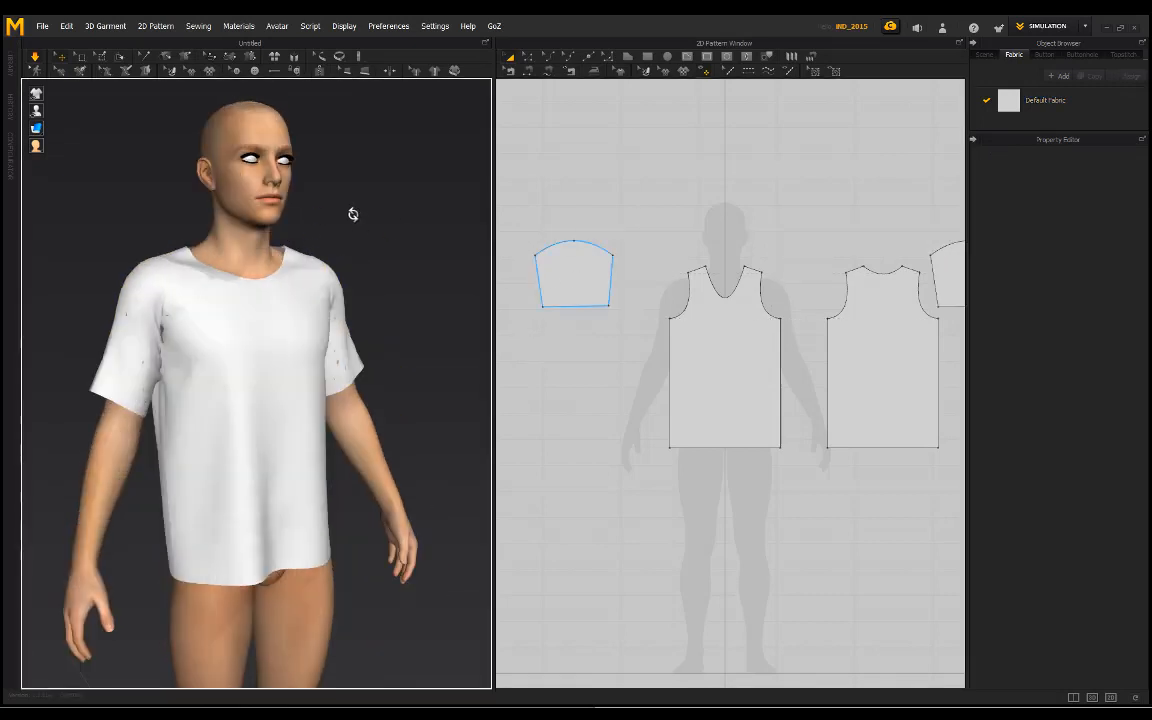
{"action": "right_click_drag", "start_coordinate": [124, 200], "coordinate": [319, 290]}
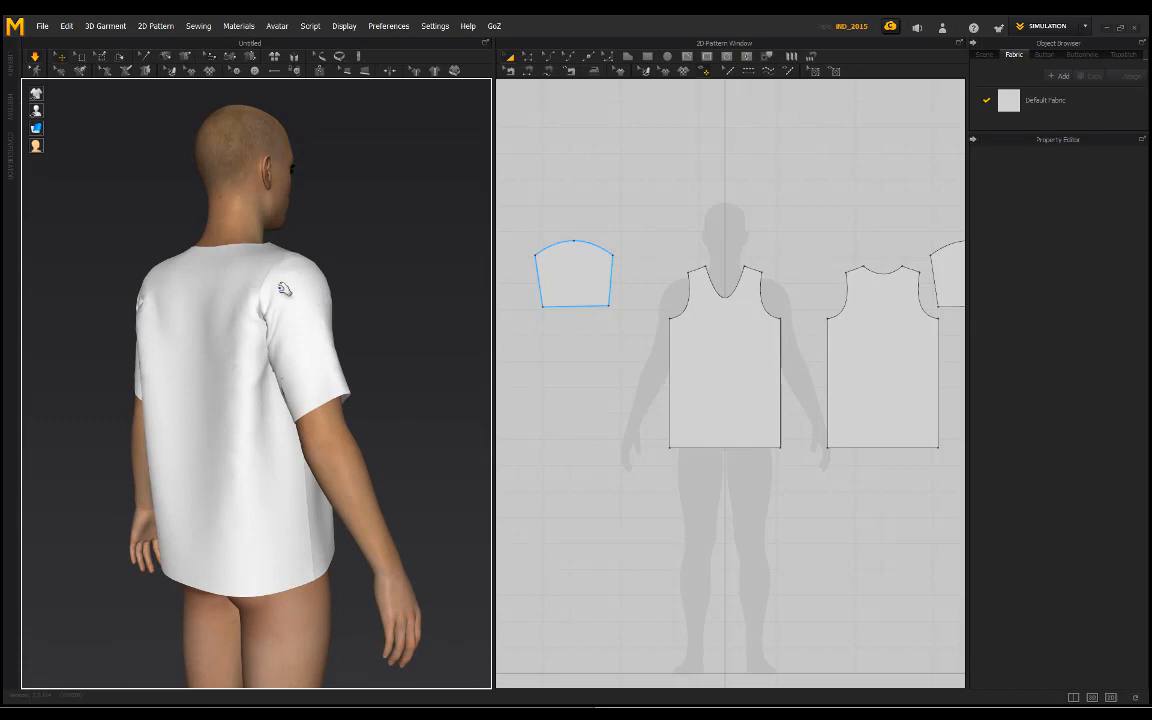
{"action": "right_click_drag", "start_coordinate": [349, 249], "coordinate": [374, 258]}
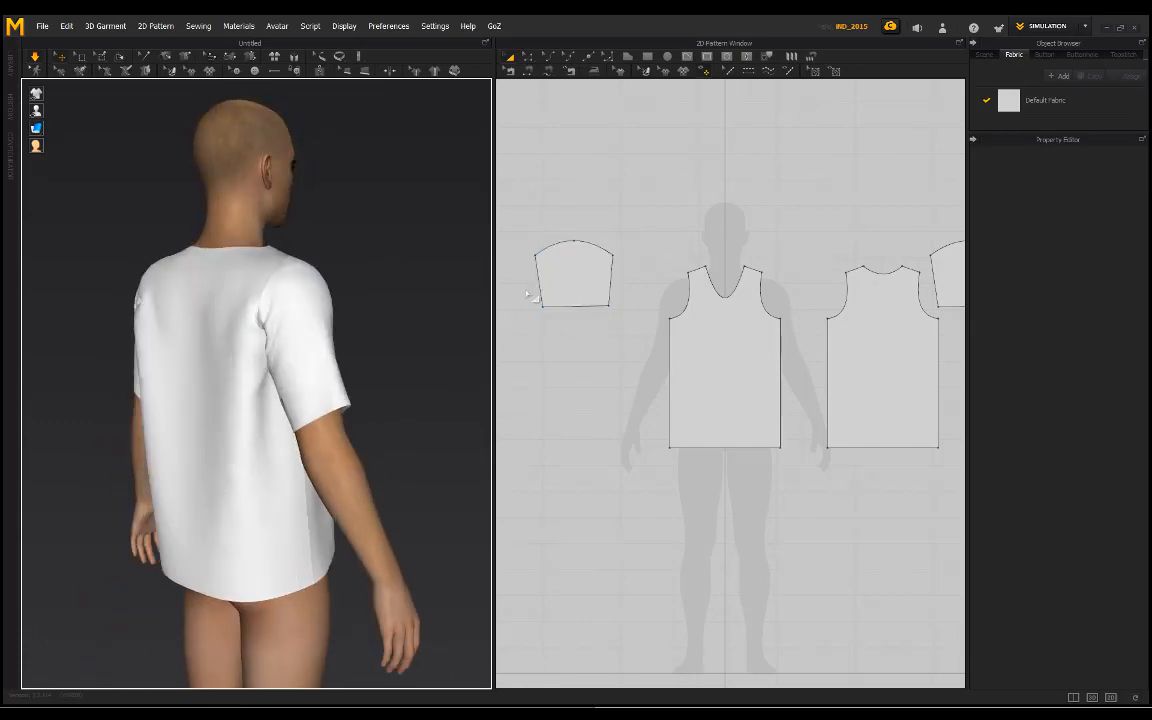
{"action": "left_click", "coordinate": [558, 307]}
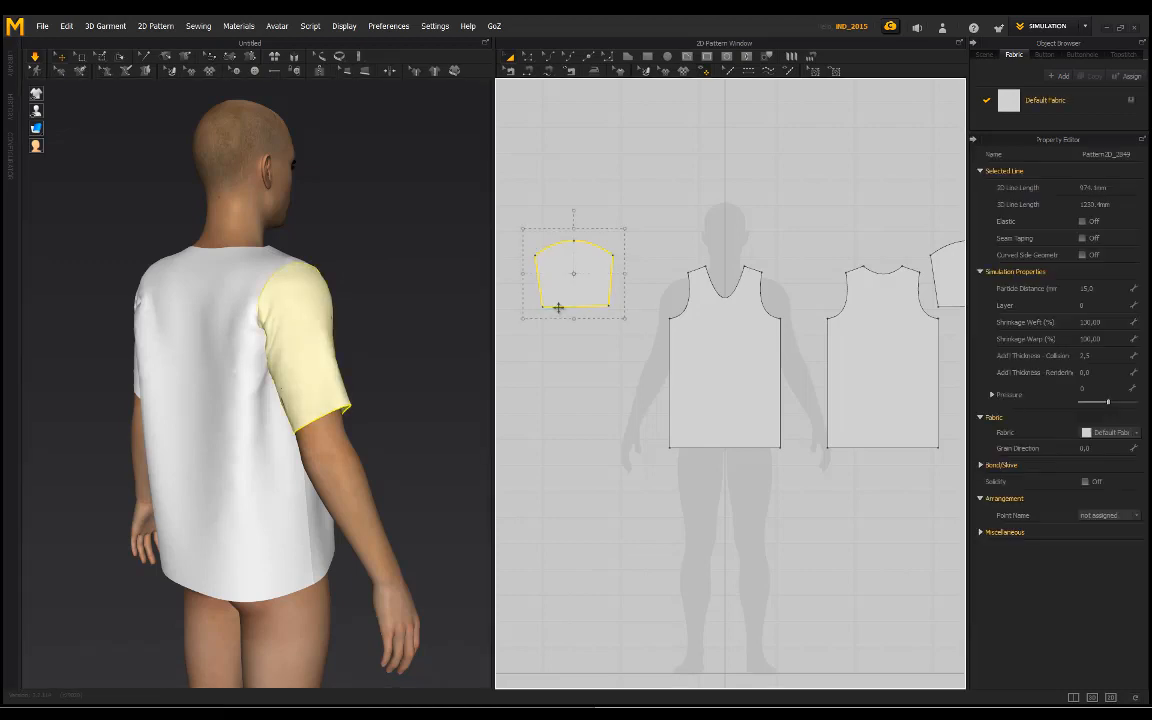
{"action": "left_click", "coordinate": [783, 180]}
{"action": "left_click", "coordinate": [751, 375]}
{"action": "left_click", "coordinate": [915, 359], "text": "shift"}
{"action": "left_click", "coordinate": [617, 290]}
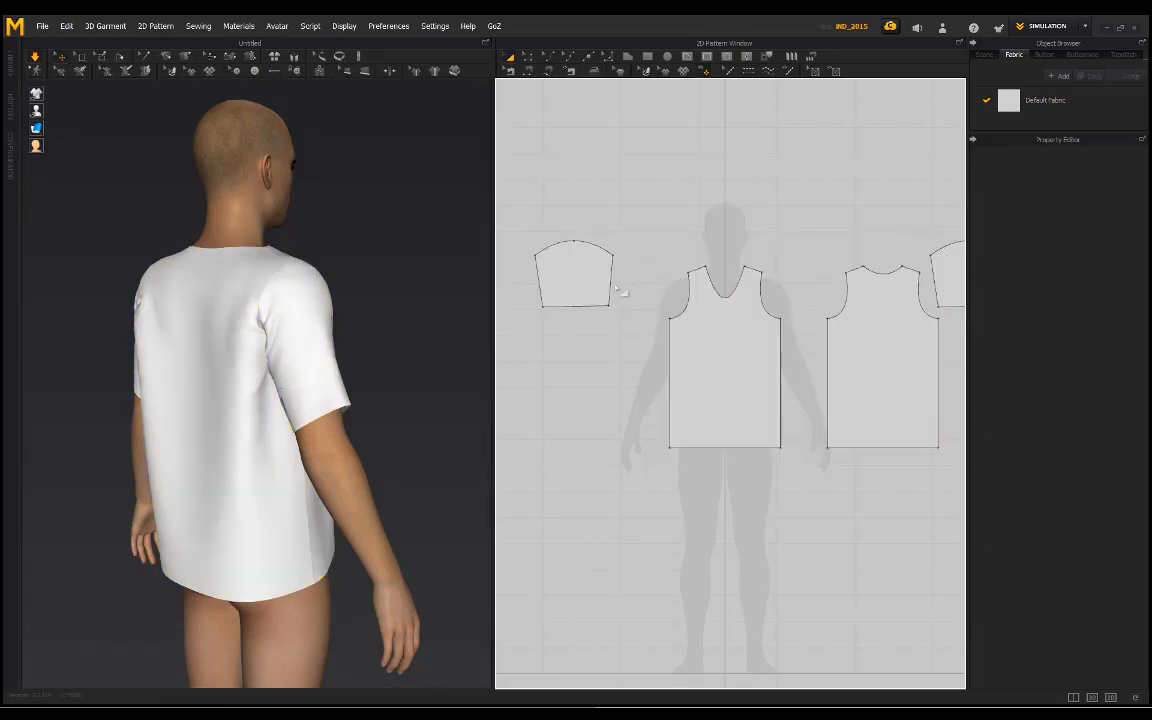
Step: Select both sleeve patterns and set their Layer to 2
{"action": "left_click", "coordinate": [560, 290]}
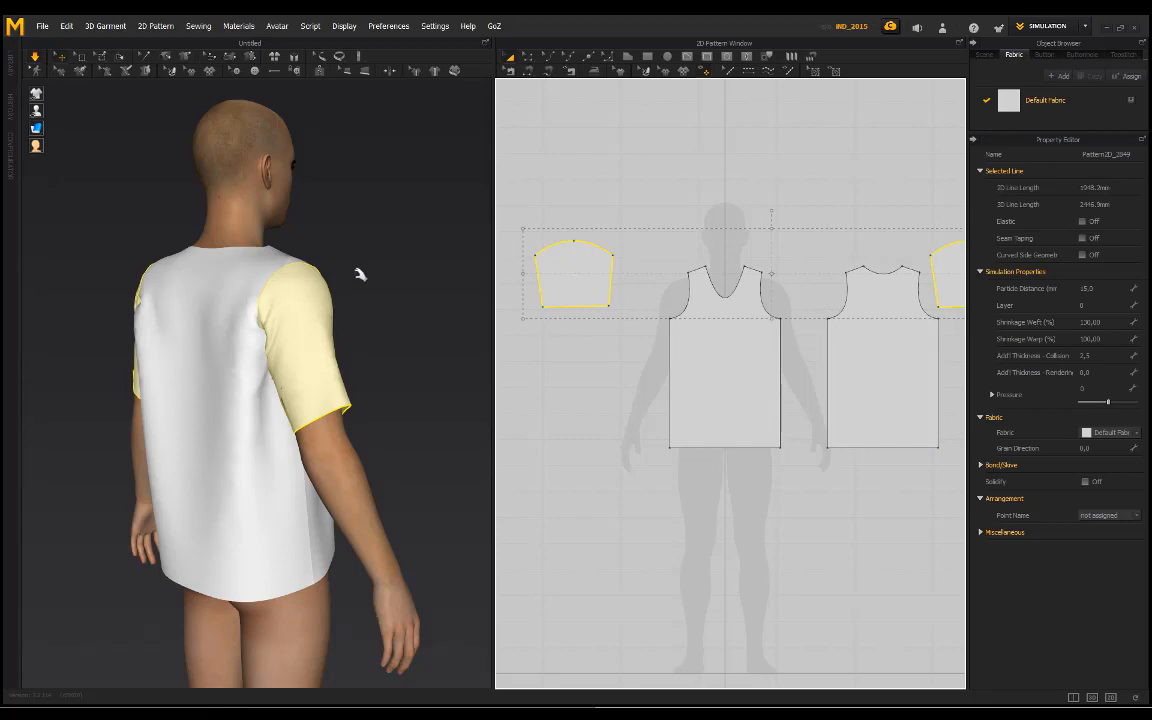
{"action": "right_click_drag", "start_coordinate": [360, 274], "coordinate": [424, 258]}
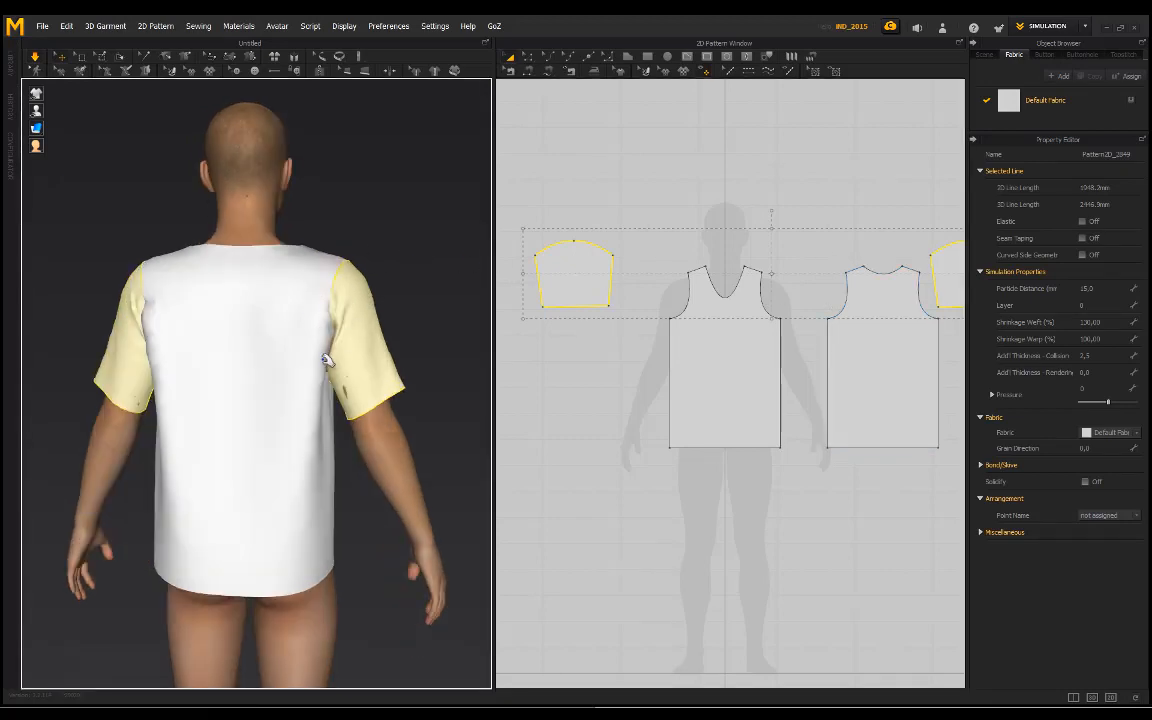
{"action": "left_click", "coordinate": [1096, 303]}
{"action": "key", "text": "Return"}
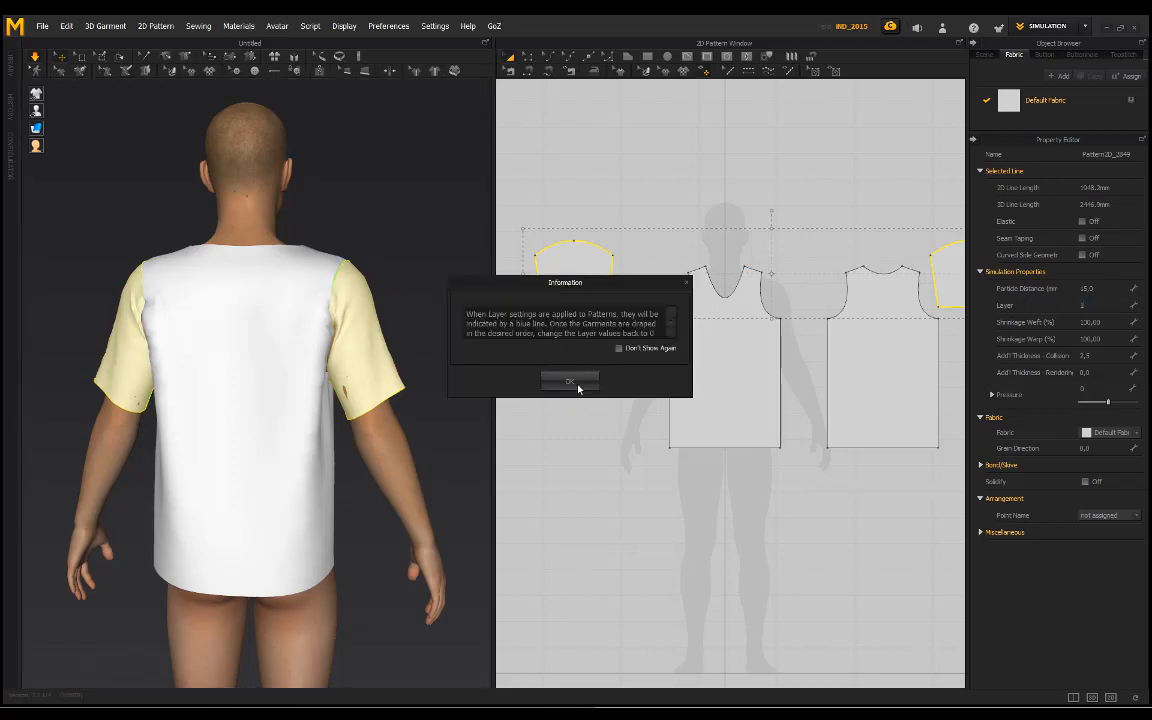
Step: Accept the layer notice, check the properties of the front and back body patterns, and clear the selection
{"action": "left_click", "coordinate": [577, 385]}
{"action": "scroll", "coordinate": [280, 258], "scroll_direction": "up", "scroll_amount": 2}
{"action": "scroll", "coordinate": [411, 221], "scroll_direction": "up", "scroll_amount": 1}
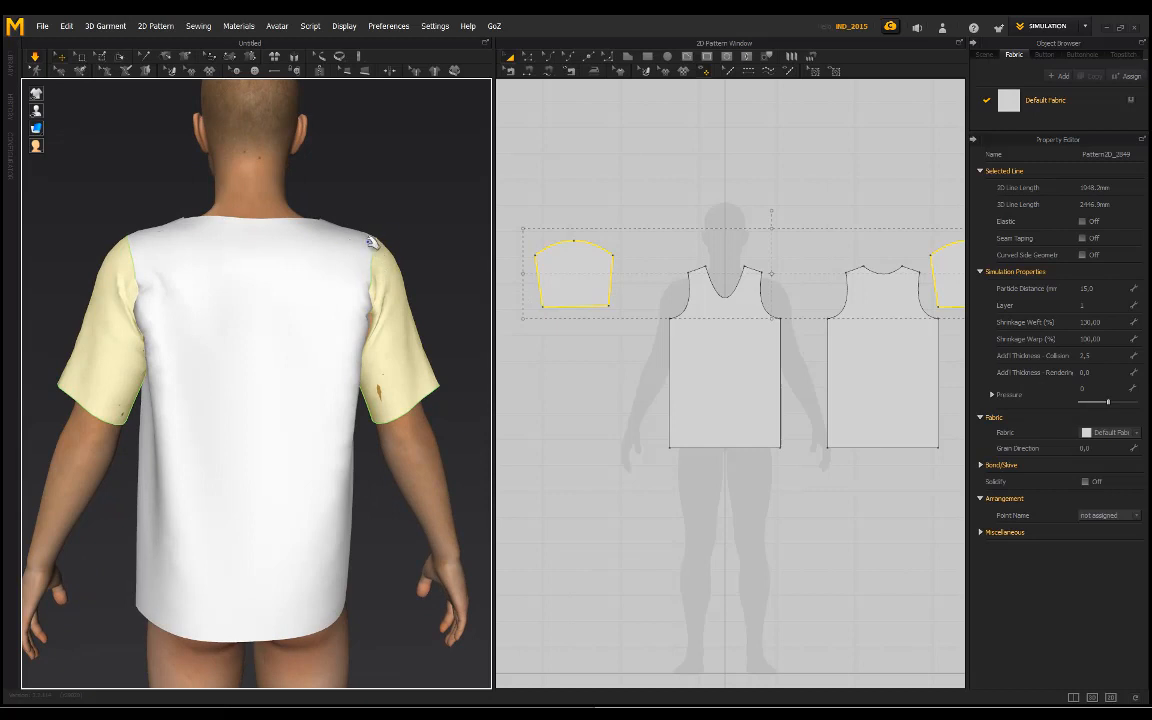
{"action": "left_click", "coordinate": [706, 401]}
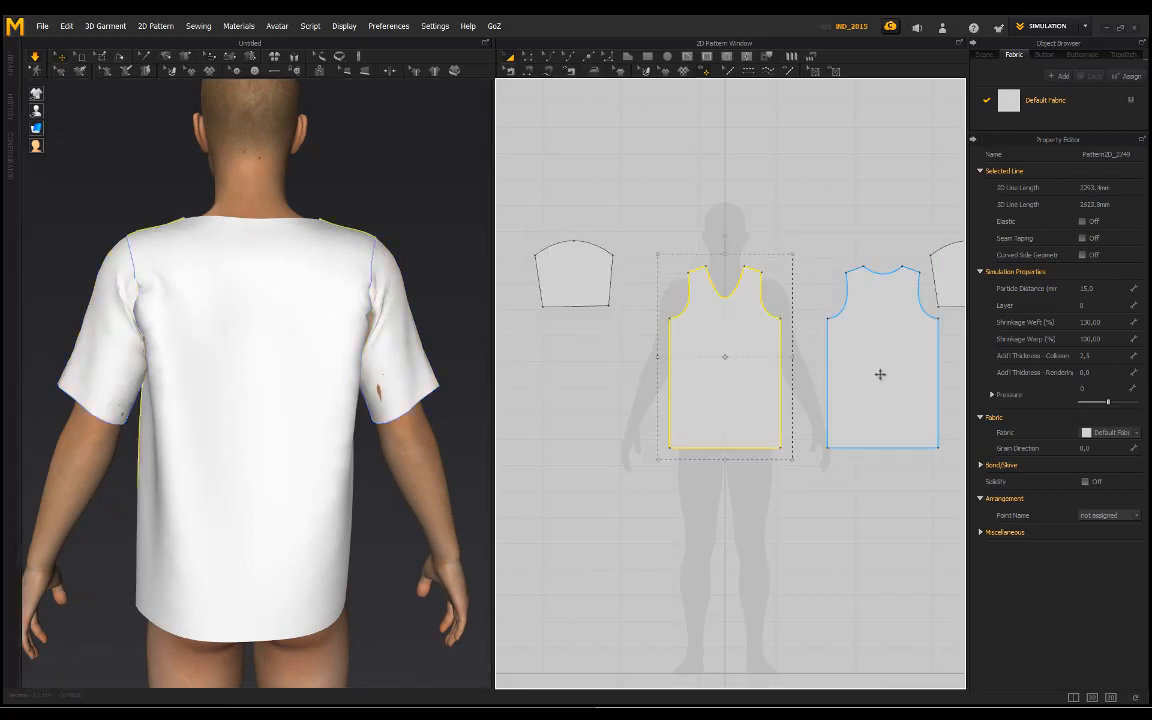
{"action": "left_click", "coordinate": [880, 373], "text": "shift"}
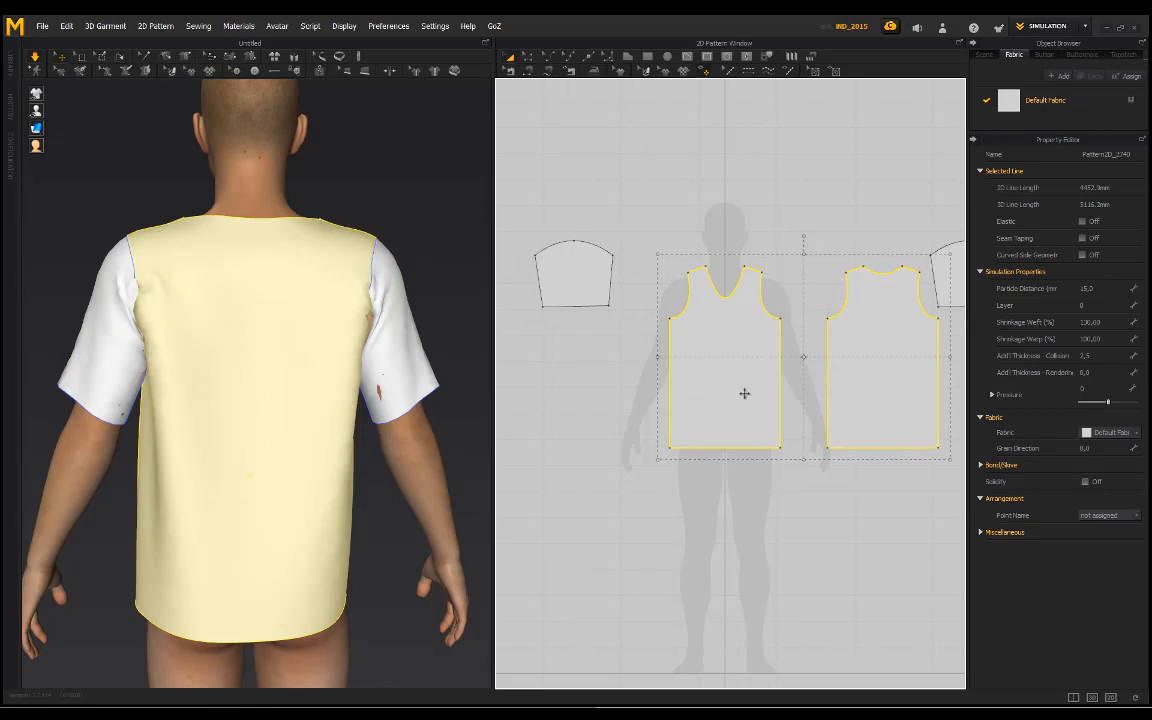
{"action": "left_click", "coordinate": [602, 225]}
Step: Pull the avatar's right sleeve and the adjoining back panel from behind during simulation to free the fabric around the armpit, and clear the selection
{"action": "right_click_drag", "start_coordinate": [324, 191], "coordinate": [287, 219]}
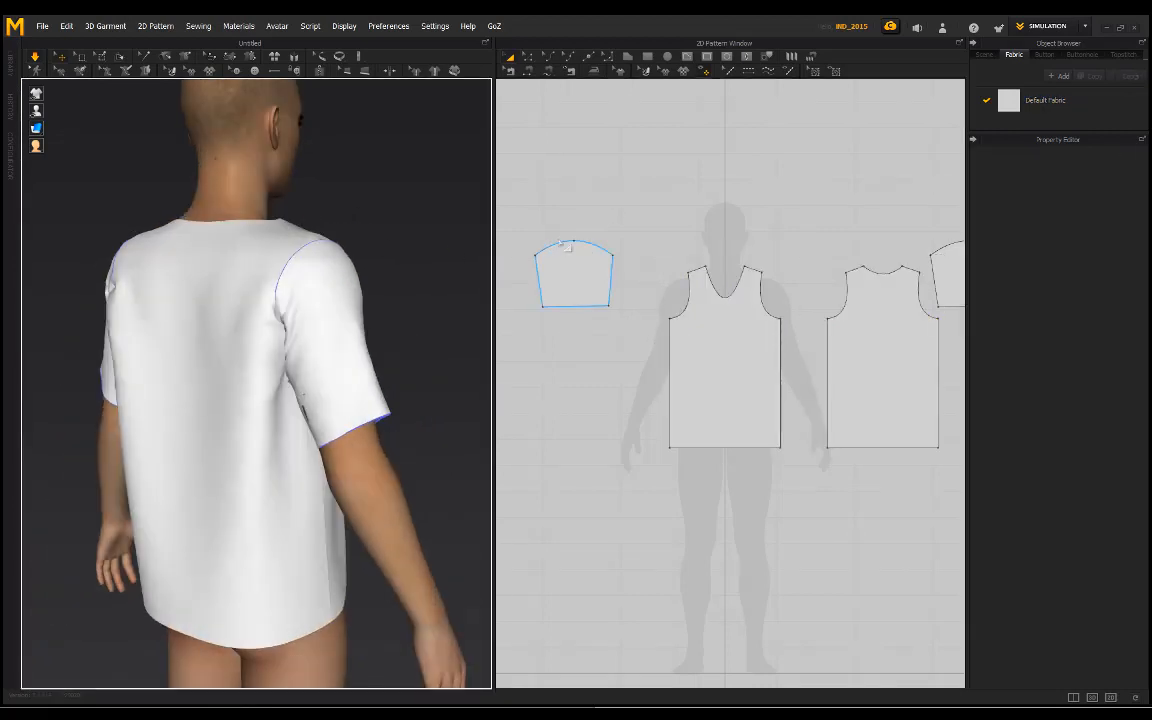
{"action": "right_click_drag", "start_coordinate": [344, 281], "coordinate": [406, 221]}
{"action": "key", "text": "space"}
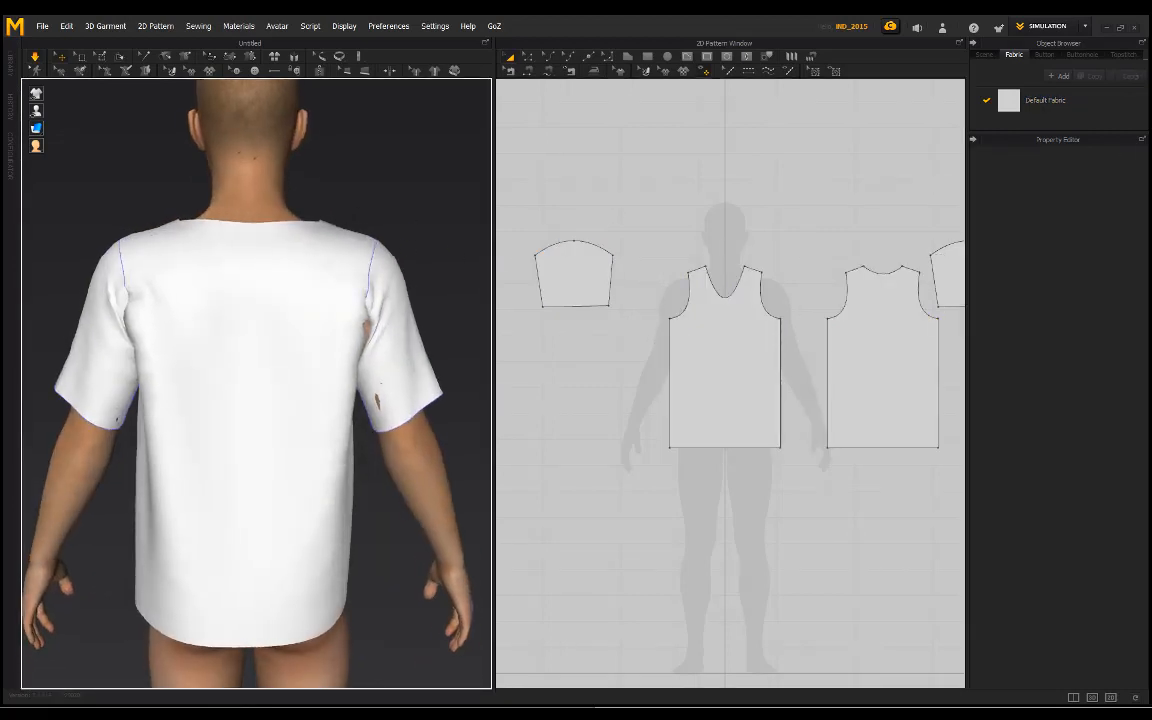
{"action": "left_click", "coordinate": [352, 406]}
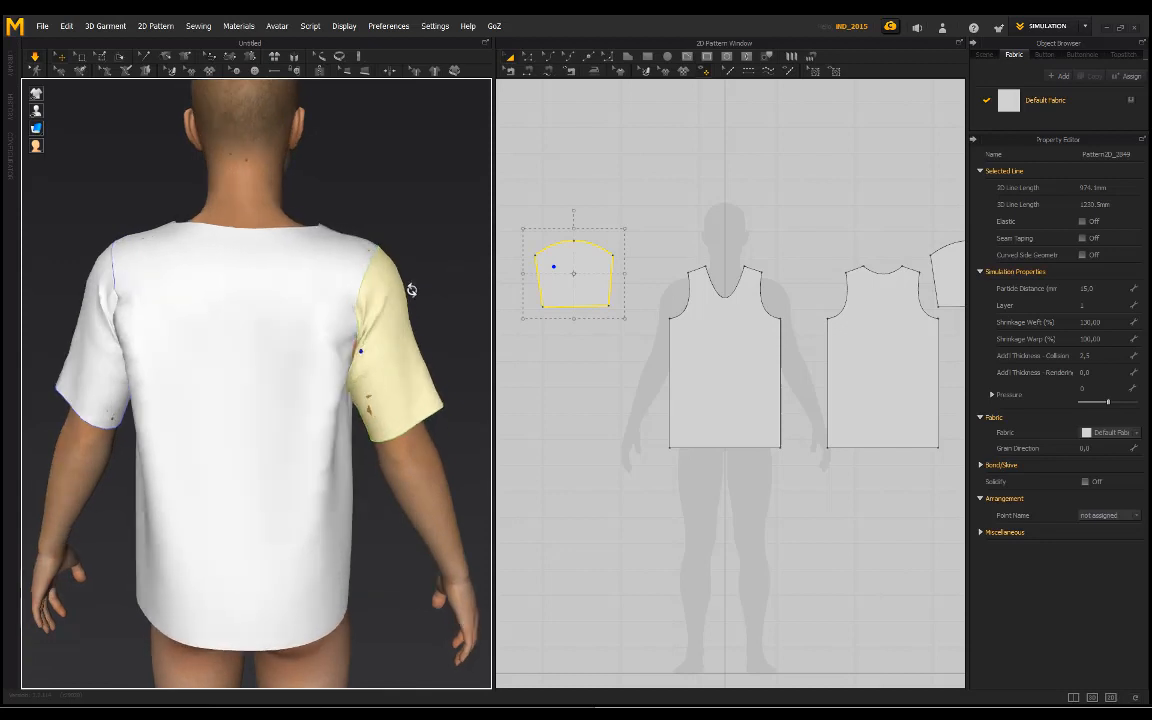
{"action": "left_click", "coordinate": [357, 360]}
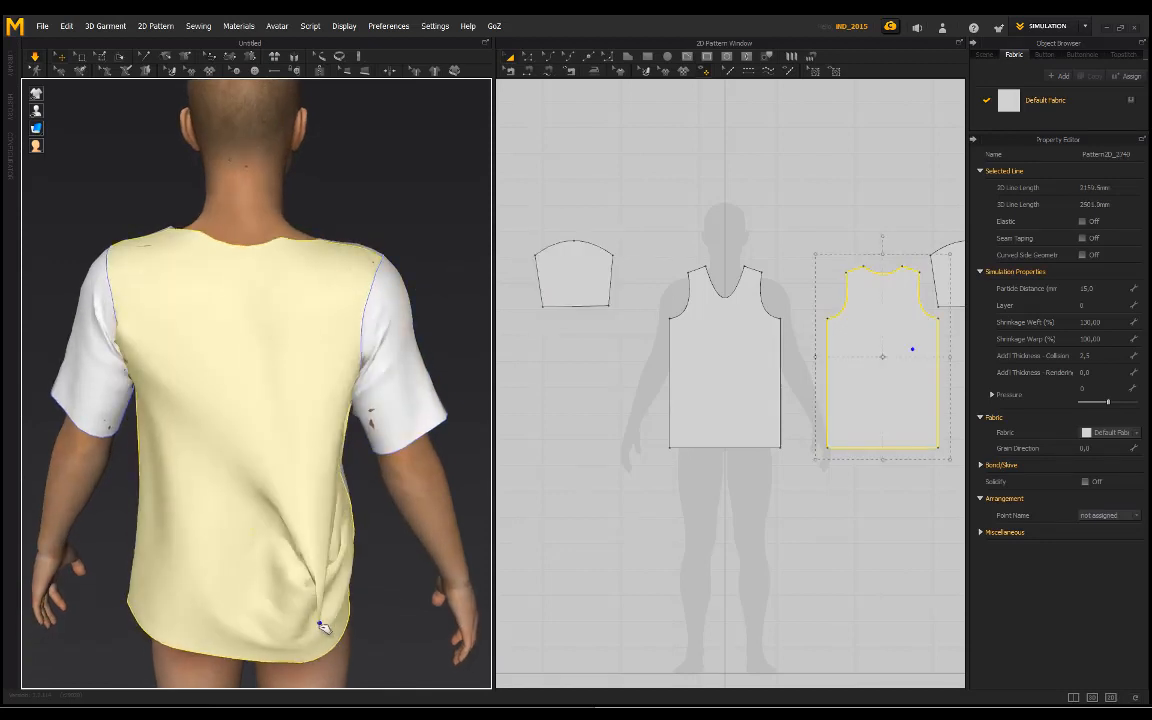
{"action": "left_click_drag", "start_coordinate": [381, 395], "coordinate": [397, 648]}
{"action": "left_click_drag", "start_coordinate": [391, 285], "coordinate": [438, 205]}
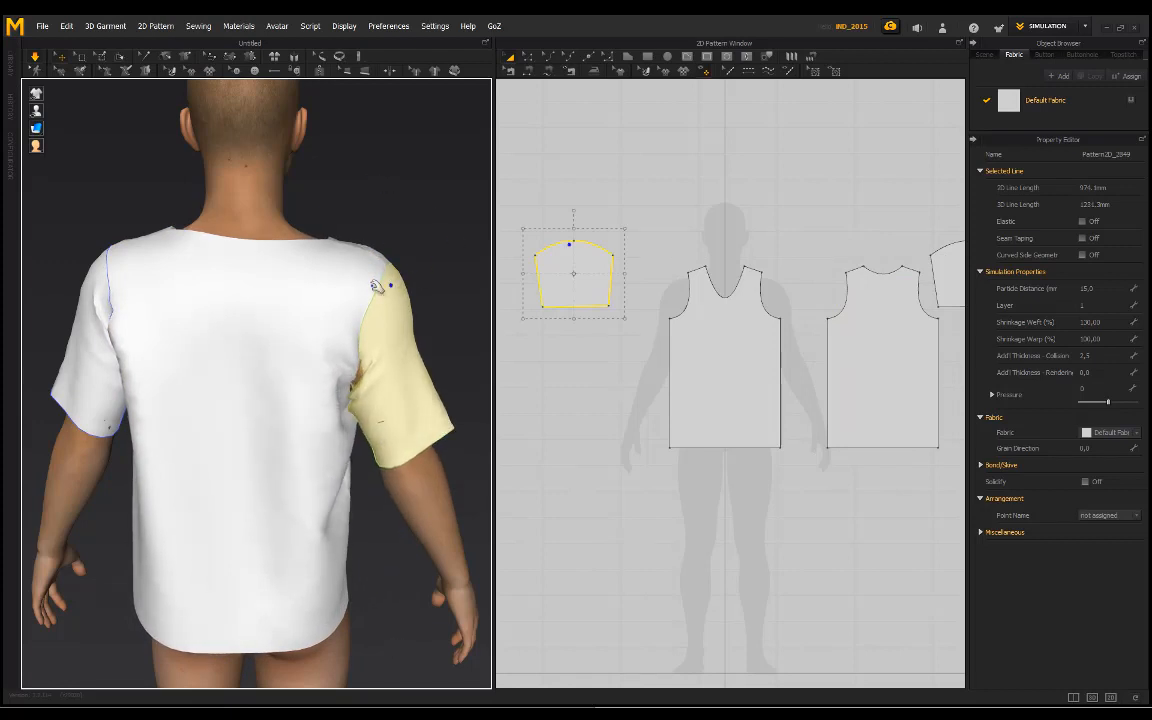
{"action": "right_click_drag", "start_coordinate": [405, 243], "coordinate": [425, 243]}
{"action": "left_click_drag", "start_coordinate": [404, 330], "coordinate": [558, 345]}
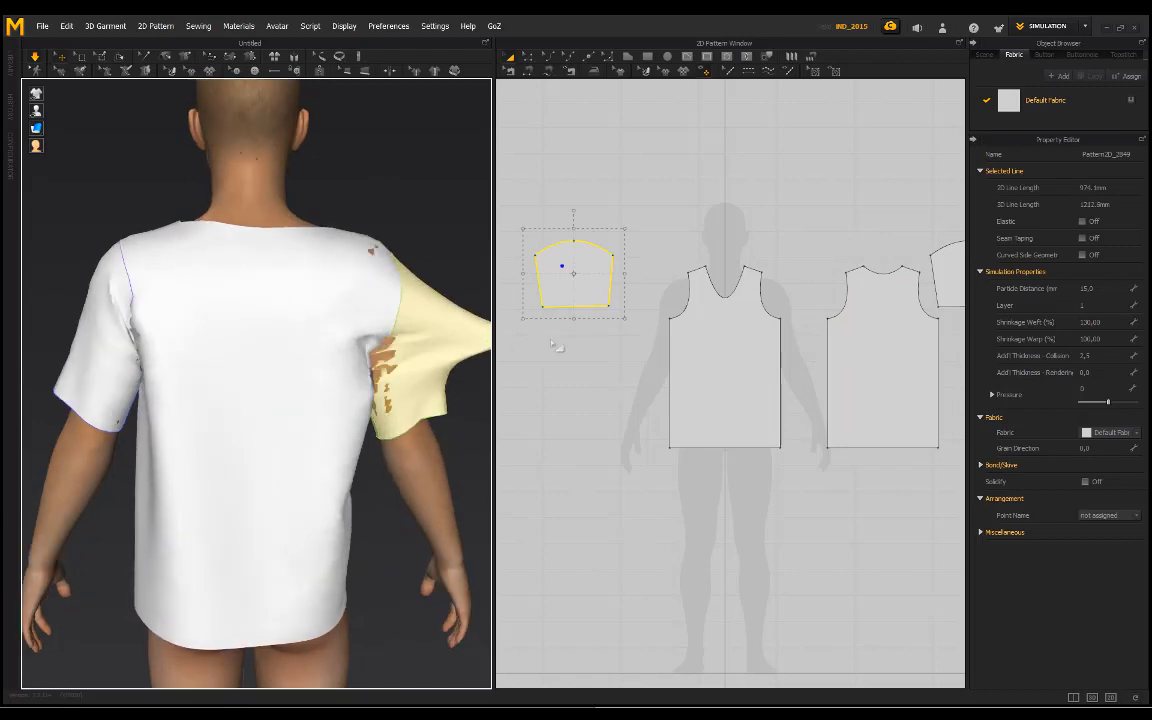
{"action": "left_click", "coordinate": [419, 188]}
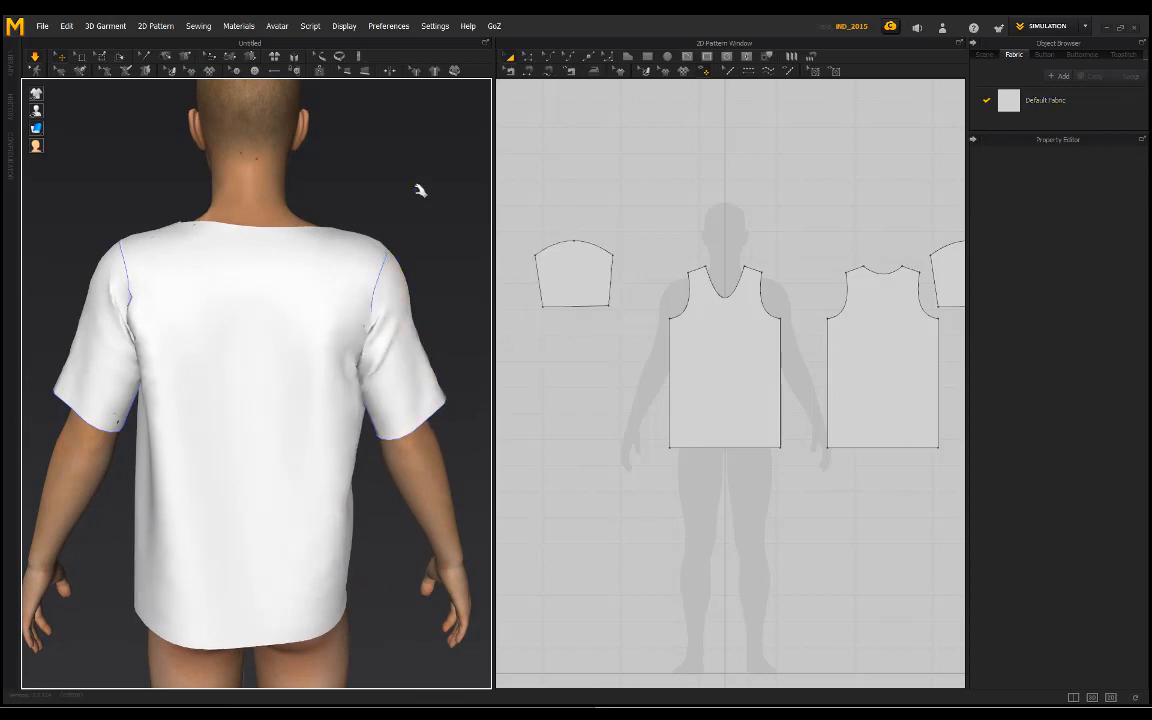
Step: Pull the lower part of both sleeves from the front during simulation and clear the selection
{"action": "right_click_drag", "start_coordinate": [419, 188], "coordinate": [141, 187]}
{"action": "left_click_drag", "start_coordinate": [126, 416], "coordinate": [121, 530]}
{"action": "left_click_drag", "start_coordinate": [377, 385], "coordinate": [419, 455]}
{"action": "left_click", "coordinate": [449, 432]}
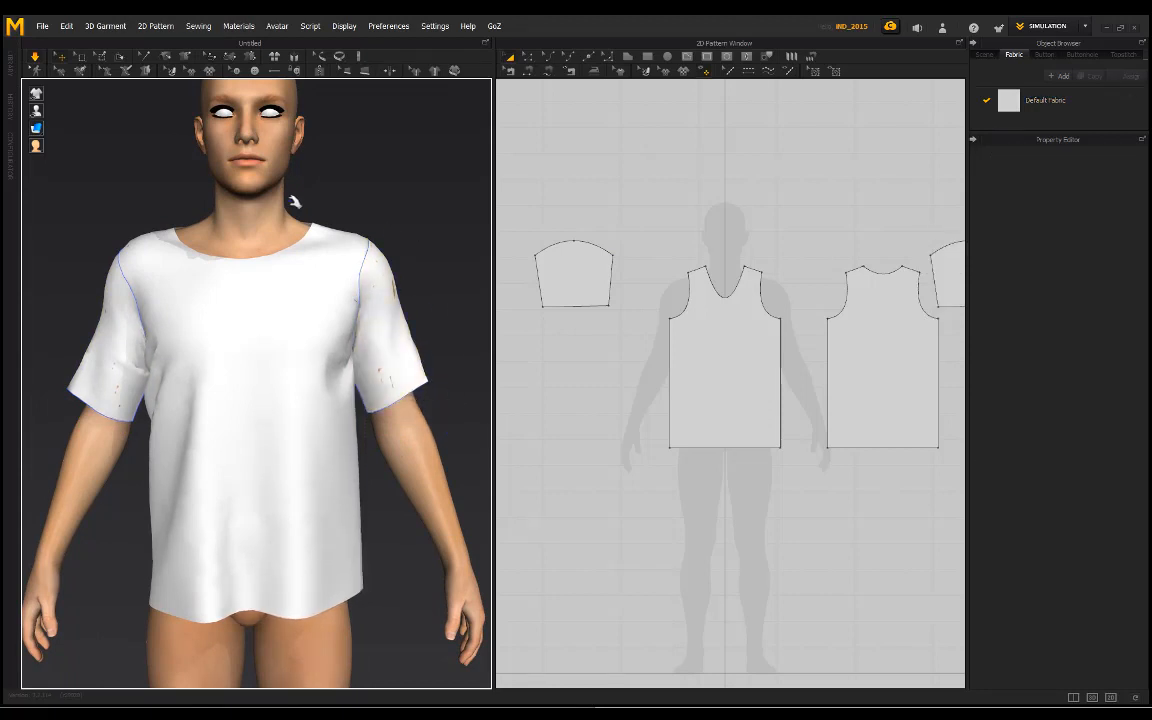
Step: Hide the garment and examine the bare avatar's shoulders, chest and armpits
{"action": "scroll", "coordinate": [350, 185], "scroll_direction": "down", "scroll_amount": 5}
{"action": "right_click_drag", "start_coordinate": [243, 237], "coordinate": [173, 216]}
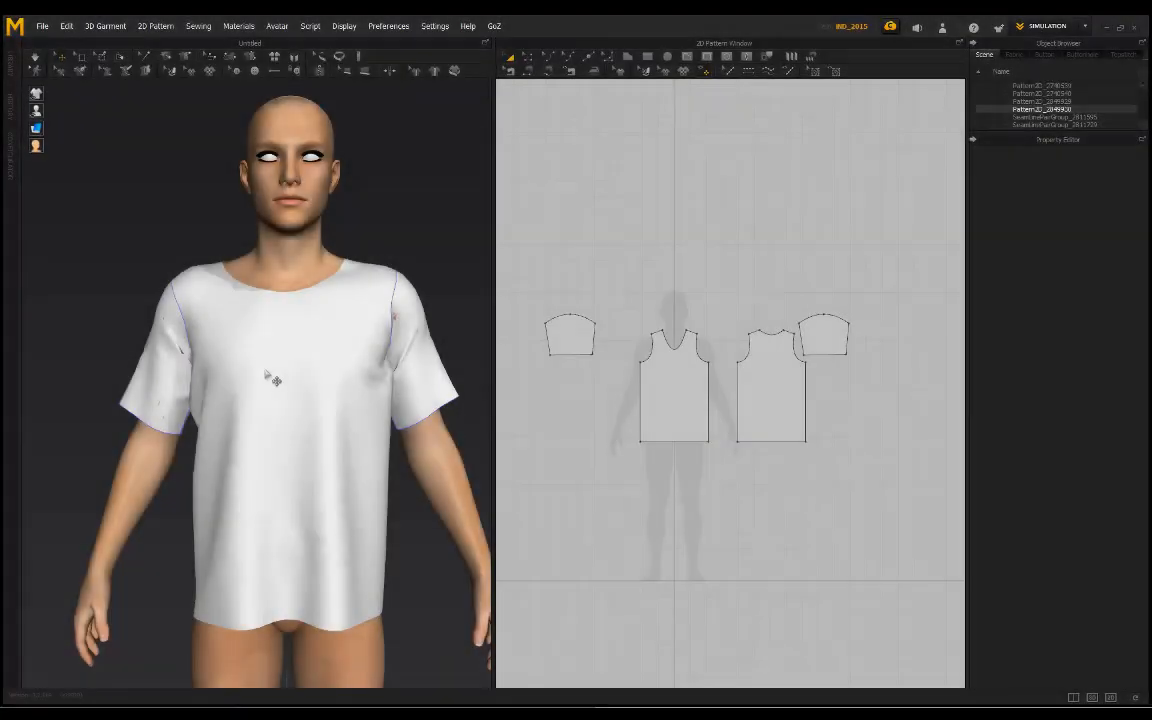
{"action": "right_click_drag", "start_coordinate": [270, 378], "coordinate": [276, 332]}
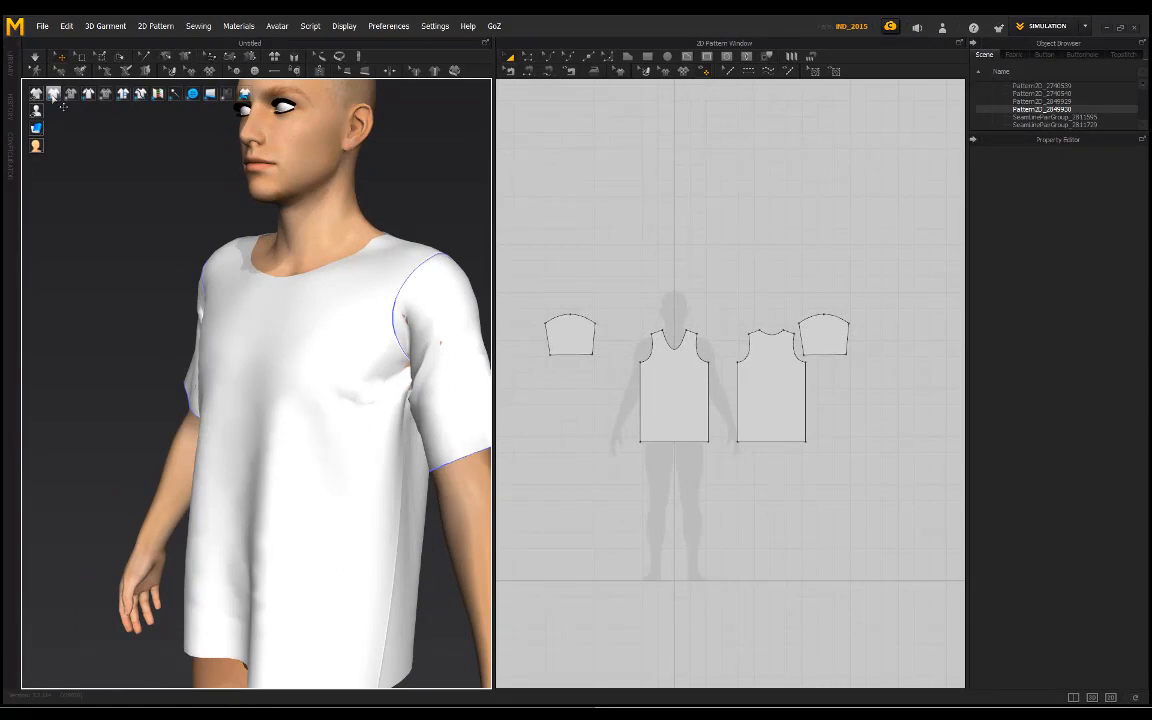
{"action": "left_click", "coordinate": [53, 95]}
{"action": "right_click_drag", "start_coordinate": [330, 291], "coordinate": [411, 360]}
{"action": "scroll", "coordinate": [349, 351], "scroll_direction": "up", "scroll_amount": 3}
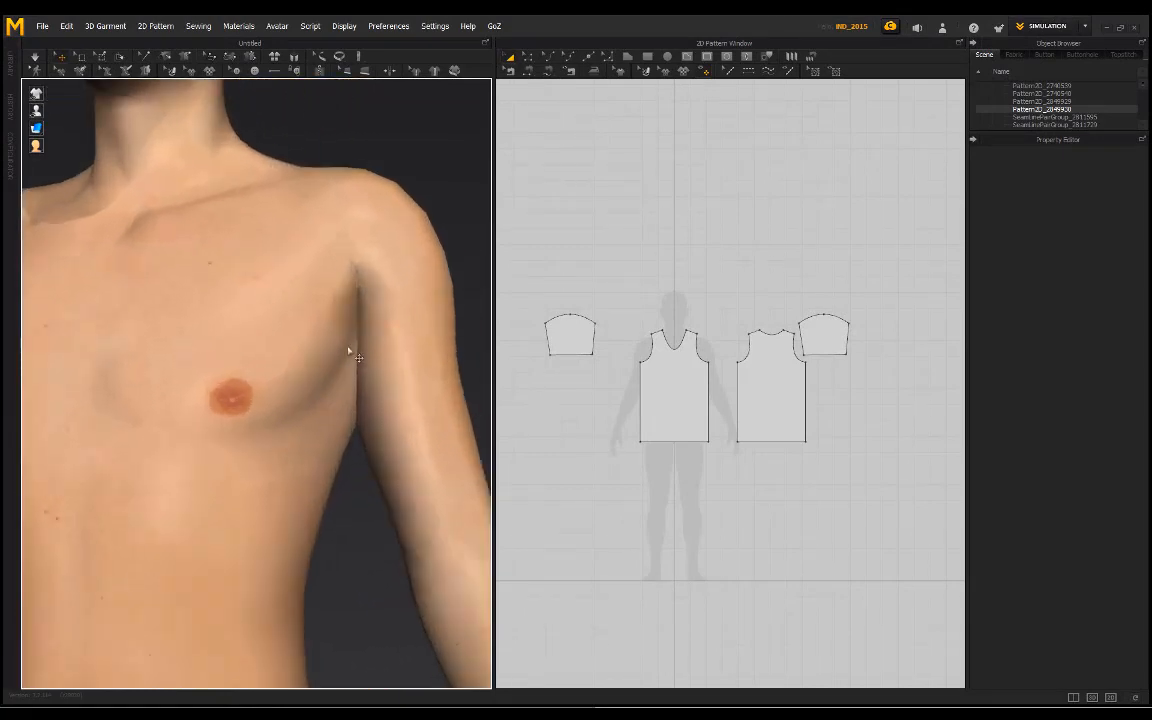
{"action": "right_click_drag", "start_coordinate": [362, 402], "coordinate": [225, 407]}
{"action": "right_click_drag", "start_coordinate": [200, 327], "coordinate": [401, 239]}
{"action": "scroll", "coordinate": [257, 352], "scroll_direction": "up", "scroll_amount": 4}
{"action": "scroll", "coordinate": [262, 345], "scroll_direction": "down", "scroll_amount": 6}
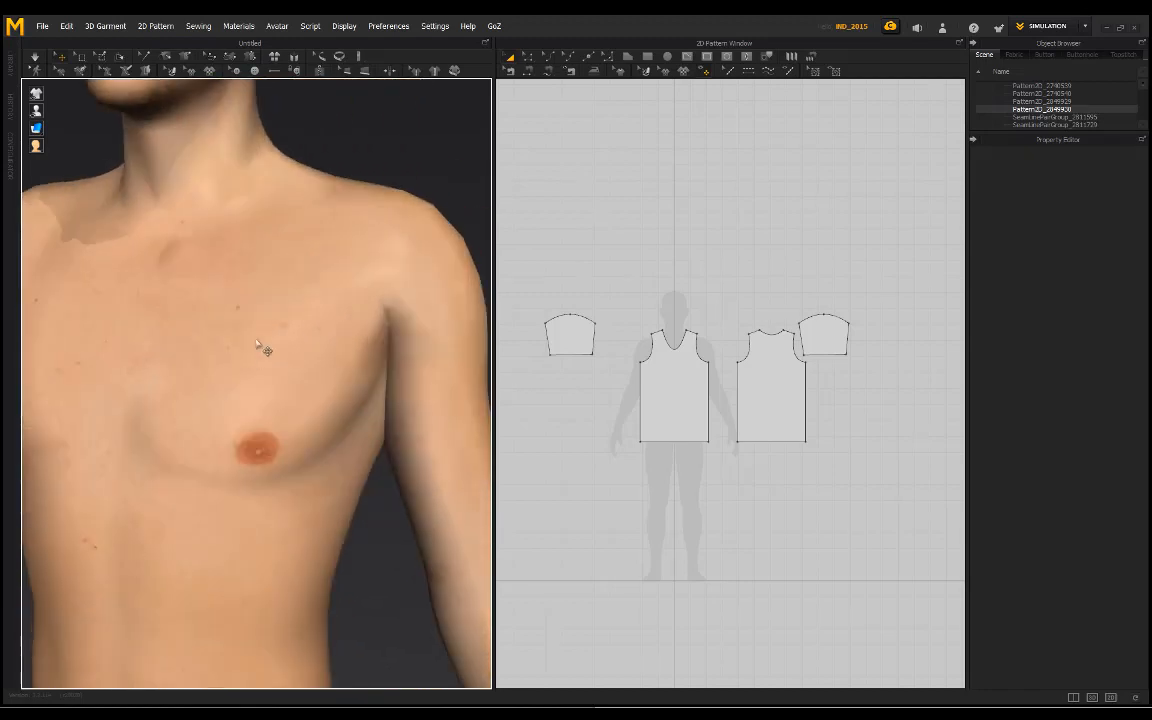
{"action": "scroll", "coordinate": [240, 330], "scroll_direction": "down", "scroll_amount": 3}
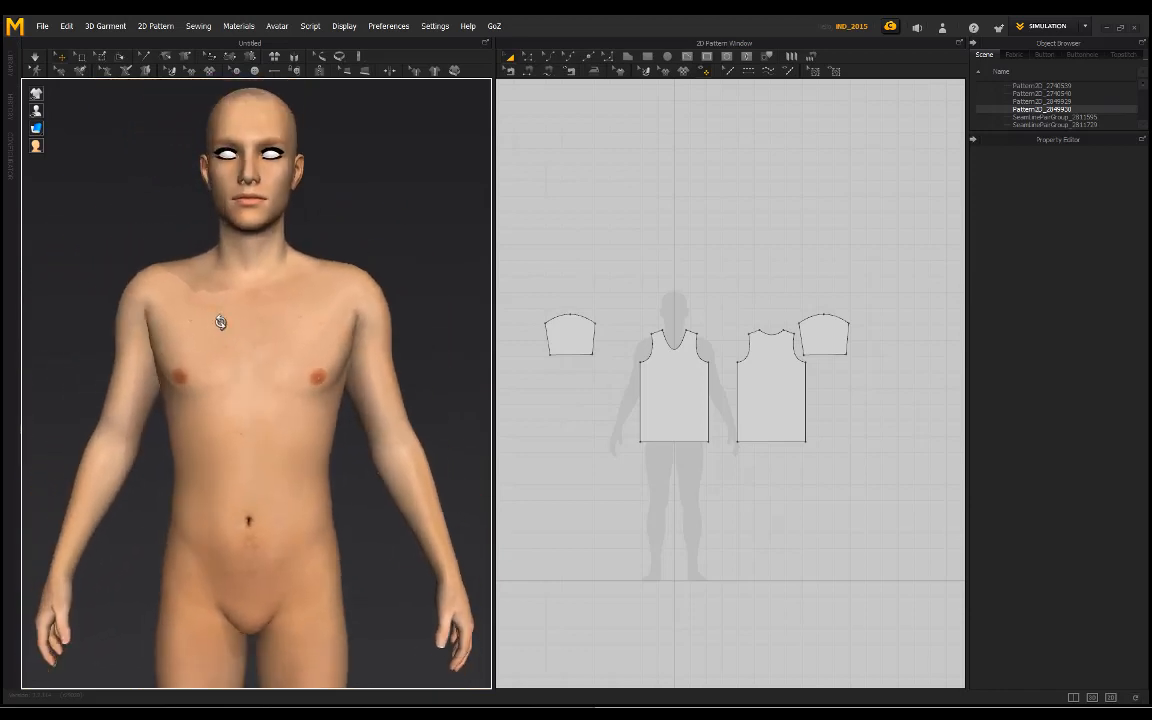
{"action": "mouse_move", "coordinate": [221, 321]}
{"action": "right_mouse_down"}
{"action": "mouse_move", "coordinate": [381, 321]}
{"action": "mouse_move", "coordinate": [220, 323]}
{"action": "right_mouse_up"}
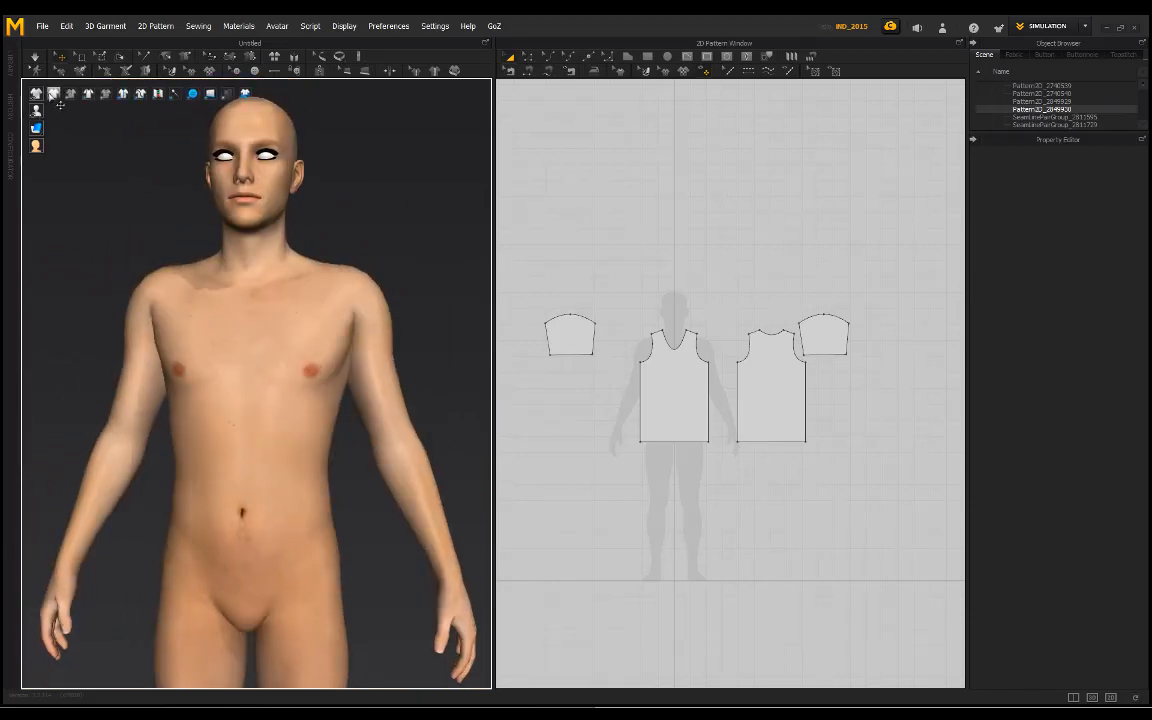
Step: Show the garment again and check how it sits on the shoulders from the front
{"action": "left_click", "coordinate": [37, 93]}
{"action": "scroll", "coordinate": [312, 328], "scroll_direction": "up", "scroll_amount": 3}
{"action": "scroll", "coordinate": [312, 328], "scroll_direction": "down", "scroll_amount": 3}
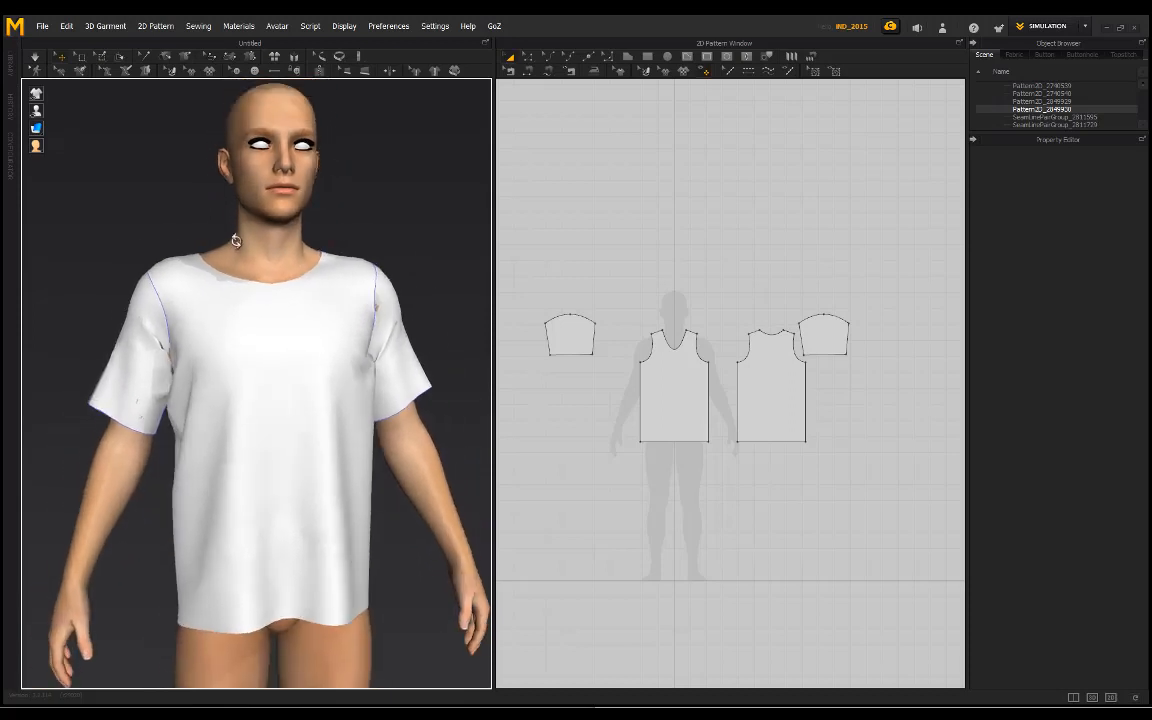
{"action": "right_click_drag", "start_coordinate": [237, 249], "coordinate": [200, 240]}
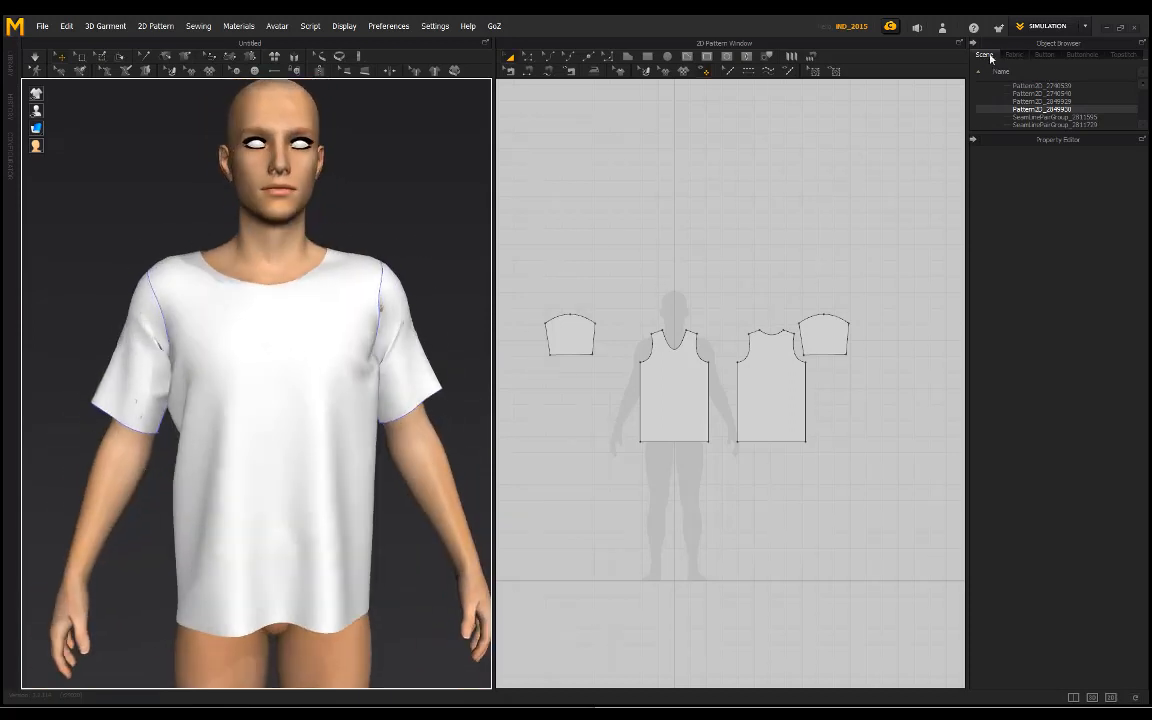
Step: Select the Genesis3Male object in the scene tree and set its Skin Offset to 1 mm
{"action": "scroll", "coordinate": [1071, 107], "scroll_direction": "up", "scroll_amount": 1}
{"action": "scroll", "coordinate": [1073, 105], "scroll_direction": "down", "scroll_amount": 5}
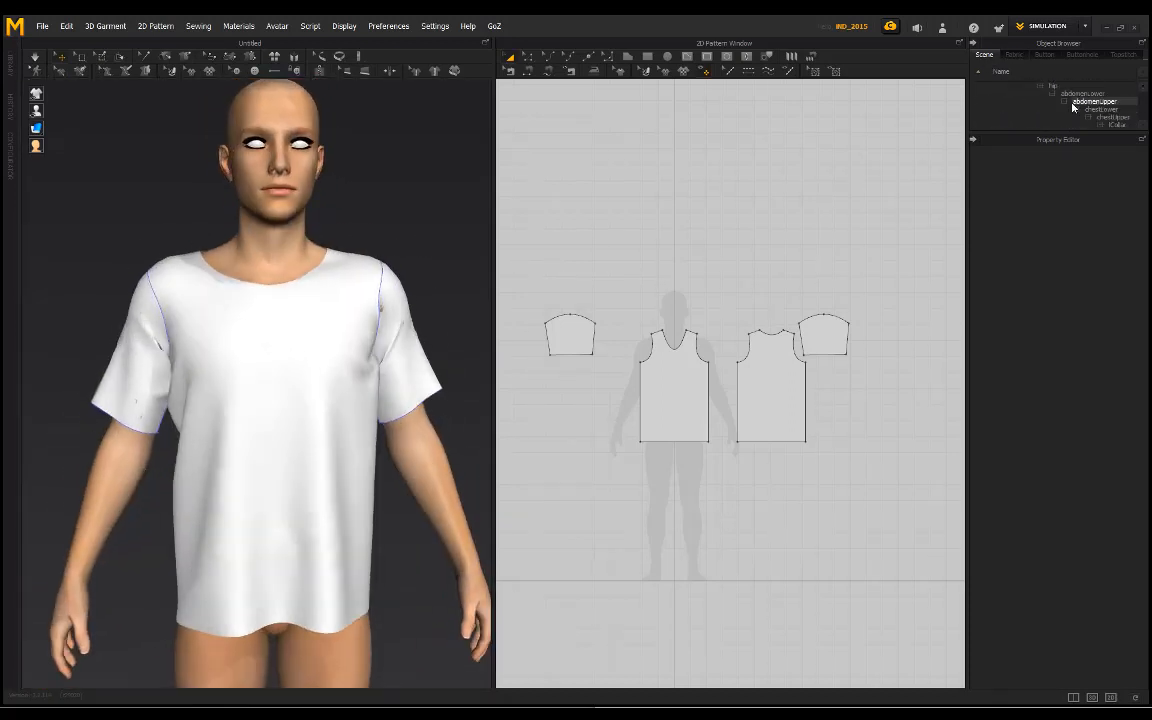
{"action": "scroll", "coordinate": [1073, 105], "scroll_direction": "up", "scroll_amount": 2}
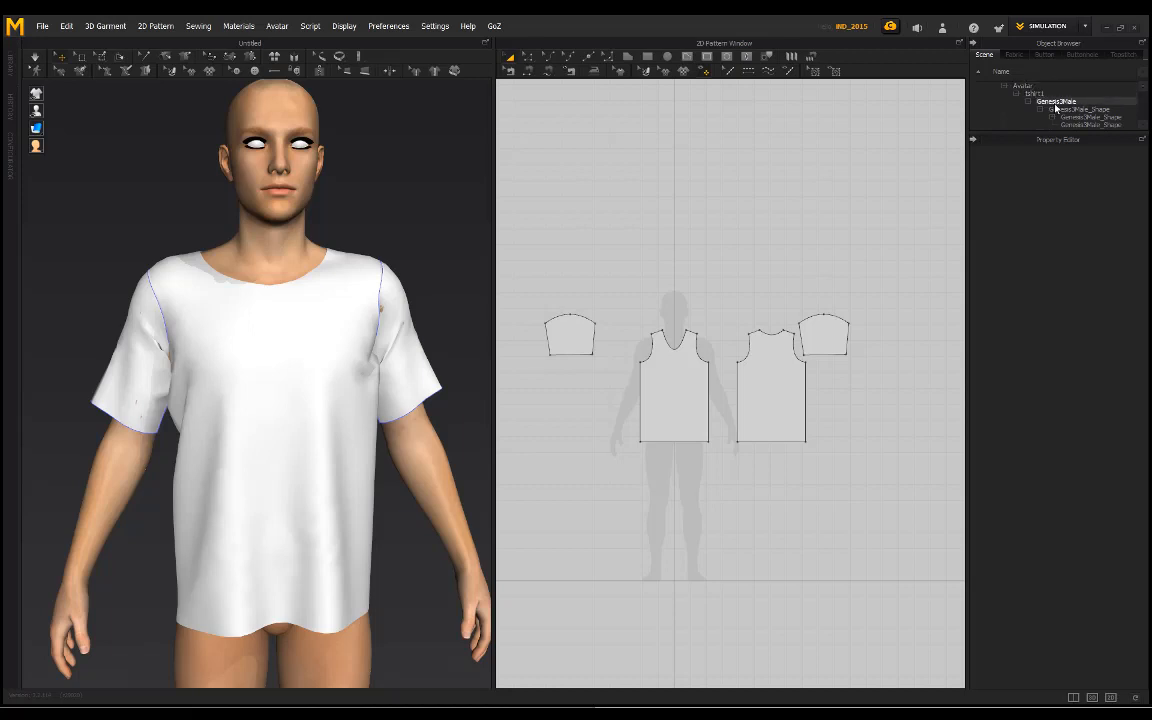
{"action": "left_click", "coordinate": [1056, 102]}
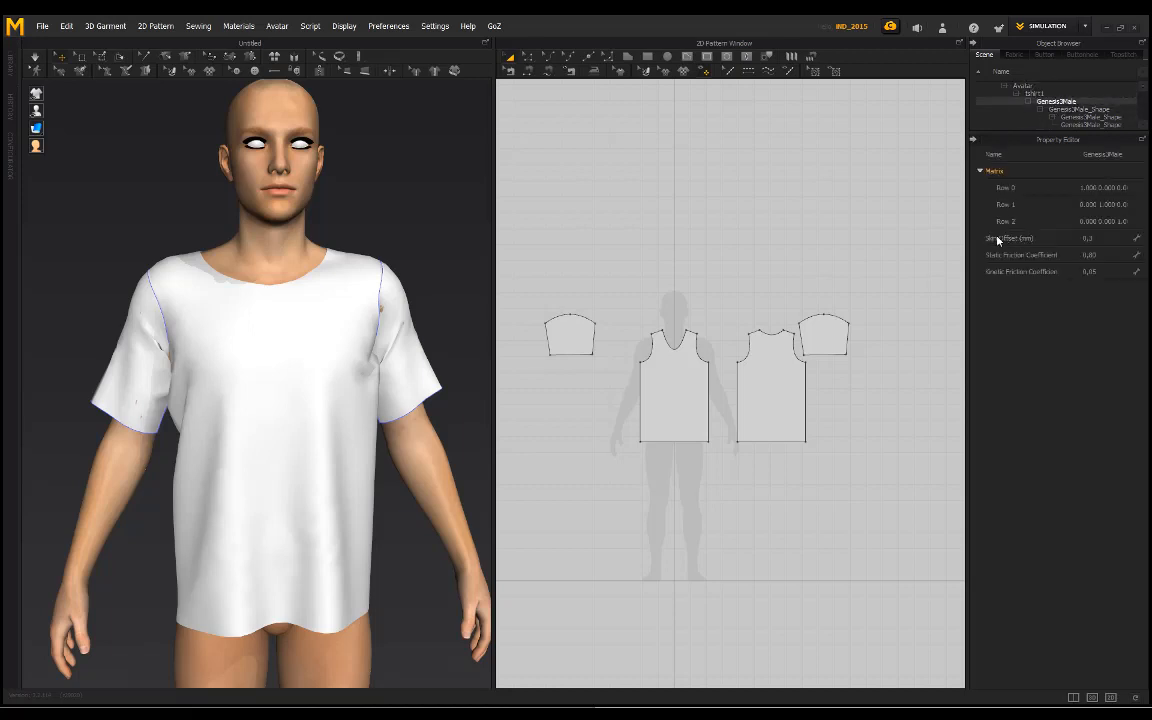
{"action": "right_click_drag", "start_coordinate": [457, 240], "coordinate": [740, 365]}
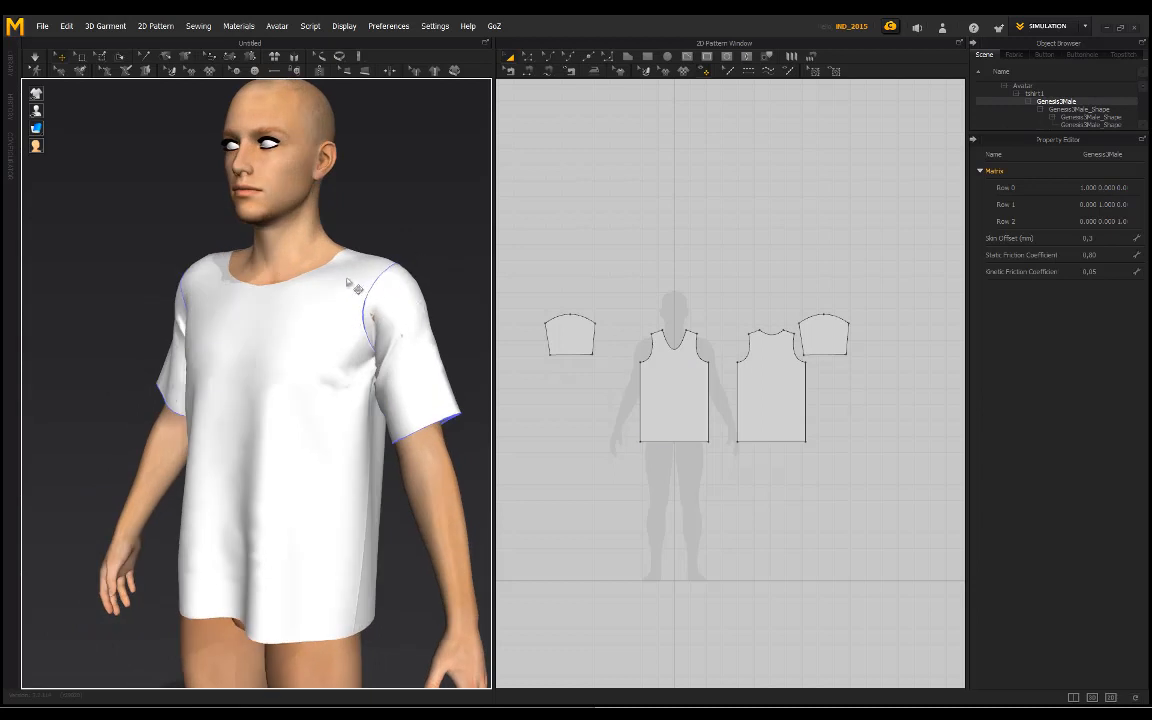
{"action": "key", "text": "2"}
{"action": "scroll", "coordinate": [330, 292], "scroll_direction": "up", "scroll_amount": 1}
{"action": "right_click_drag", "start_coordinate": [381, 245], "coordinate": [380, 234]}
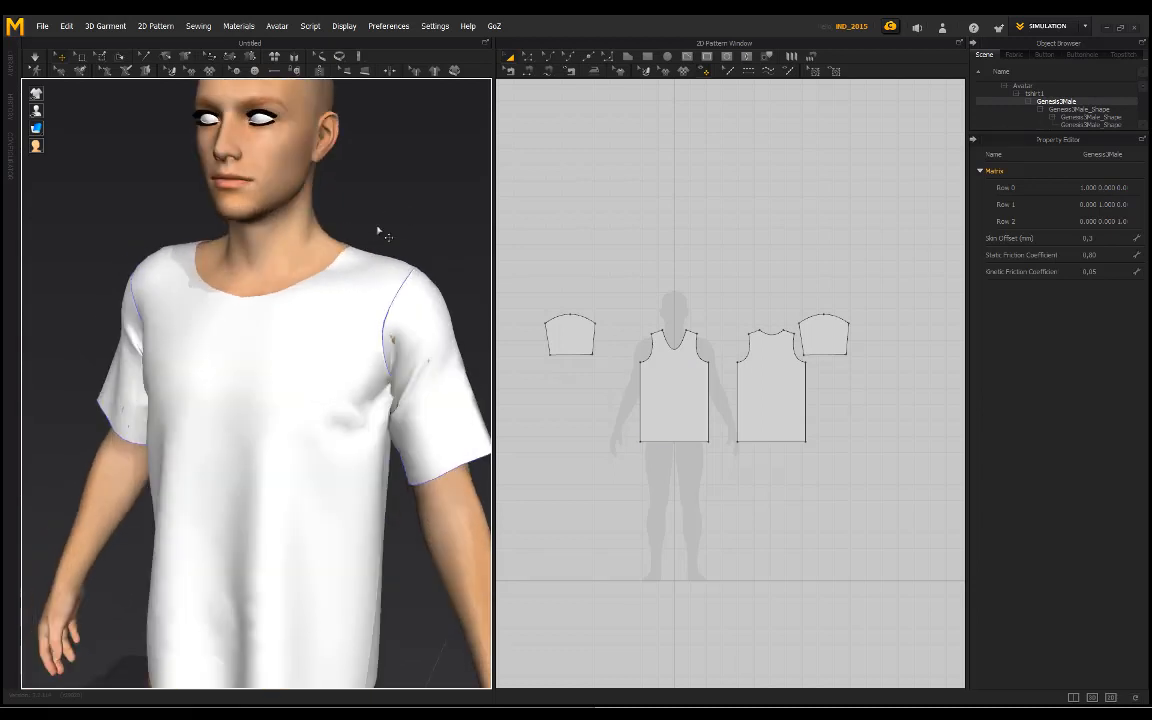
{"action": "left_click", "coordinate": [1095, 239]}
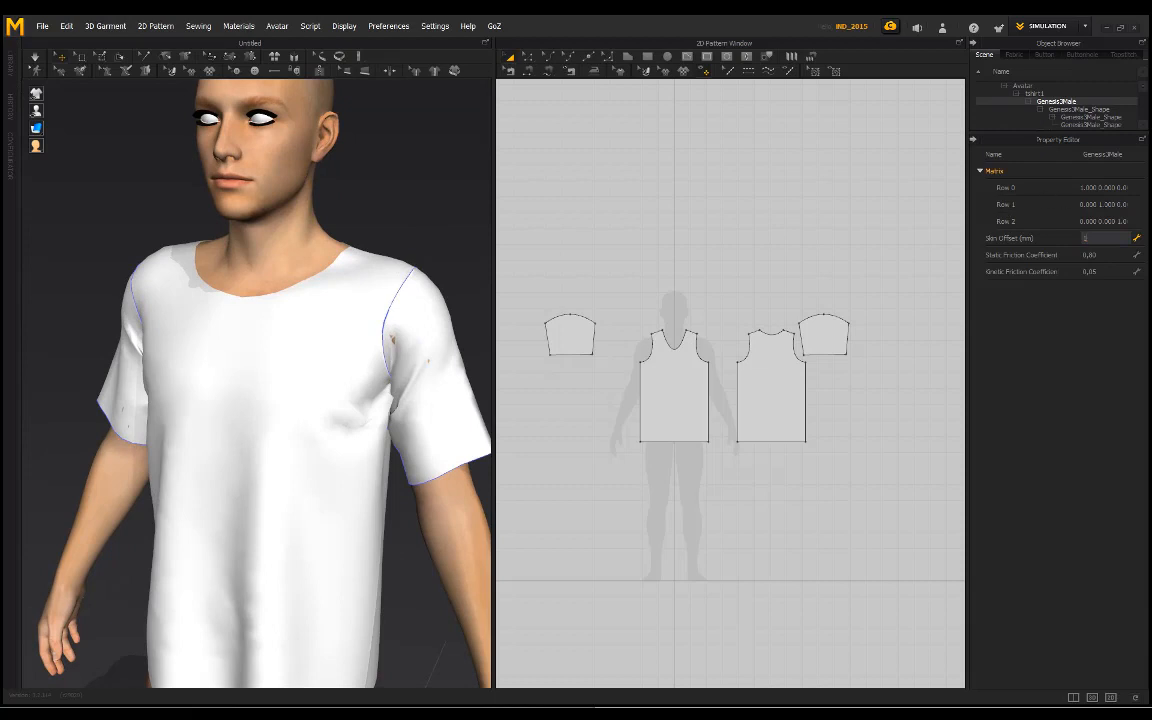
{"action": "key", "text": "Return"}
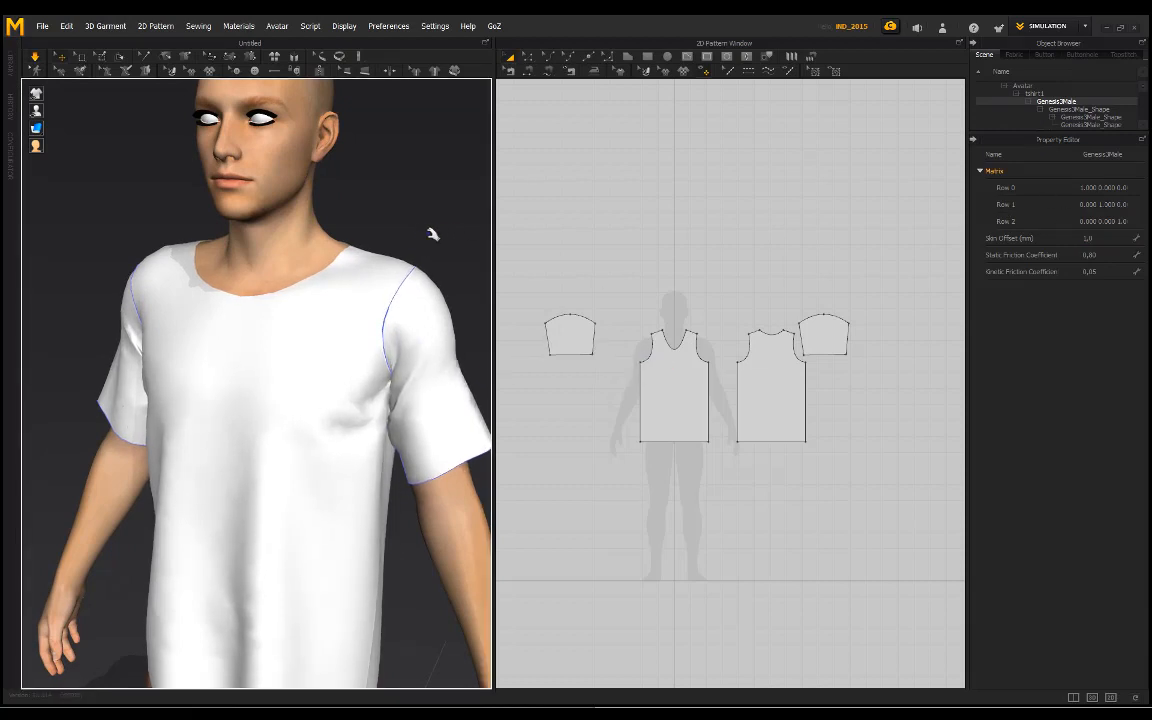
Step: Examine the shirt's sleeves and armpits from the front and back with the new skin offset
{"action": "right_click_drag", "start_coordinate": [386, 244], "coordinate": [410, 226]}
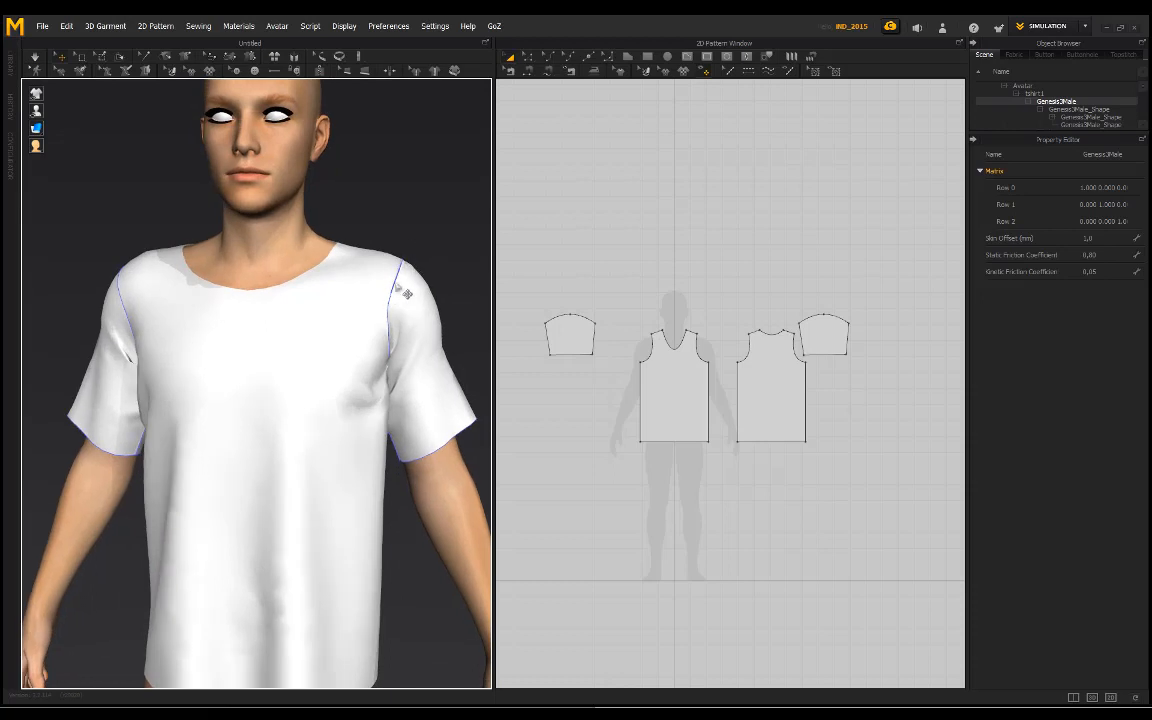
{"action": "right_click_drag", "start_coordinate": [404, 292], "coordinate": [437, 316]}
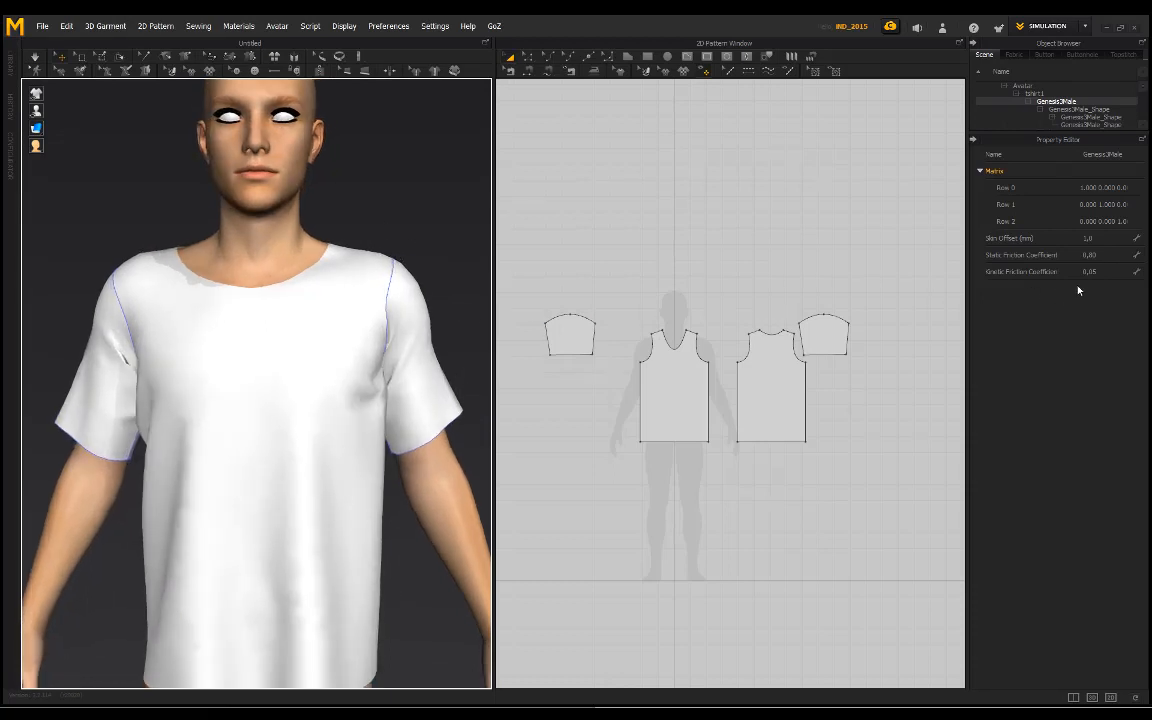
{"action": "right_click_drag", "start_coordinate": [331, 203], "coordinate": [159, 226]}
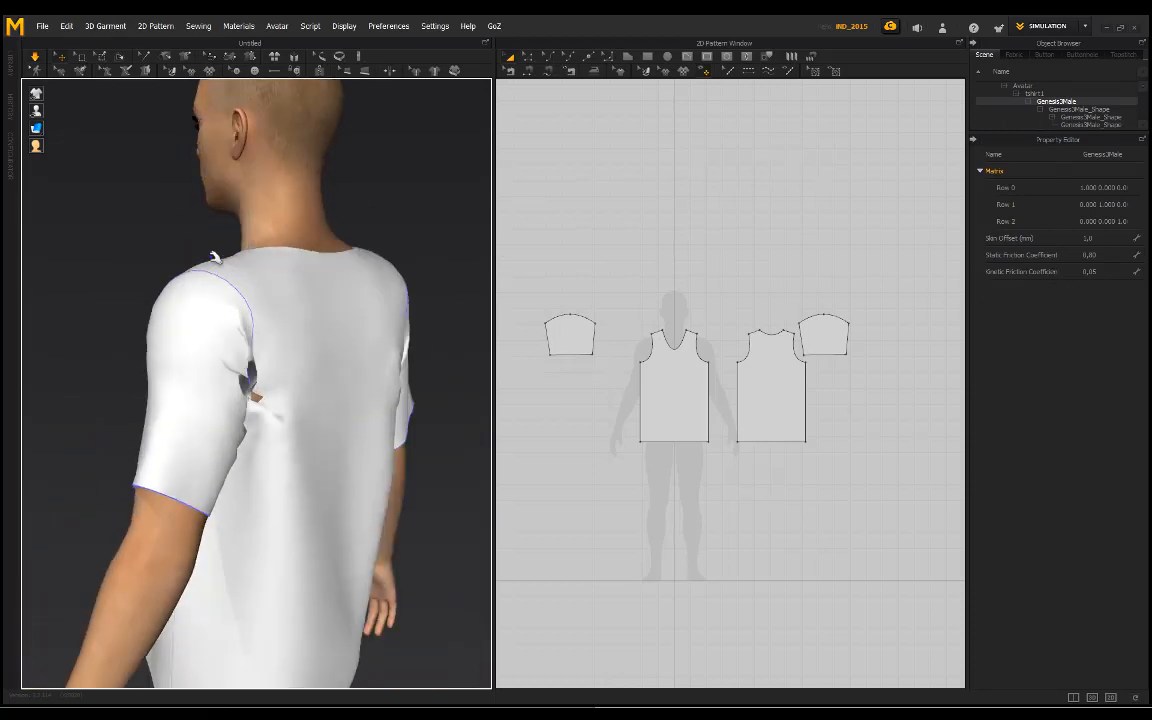
{"action": "right_click_drag", "start_coordinate": [243, 260], "coordinate": [220, 291]}
Step: Try to move the avatar's left sleeve outward off the arm and resimulate it, and undo the attempt
{"action": "left_click", "coordinate": [171, 287]}
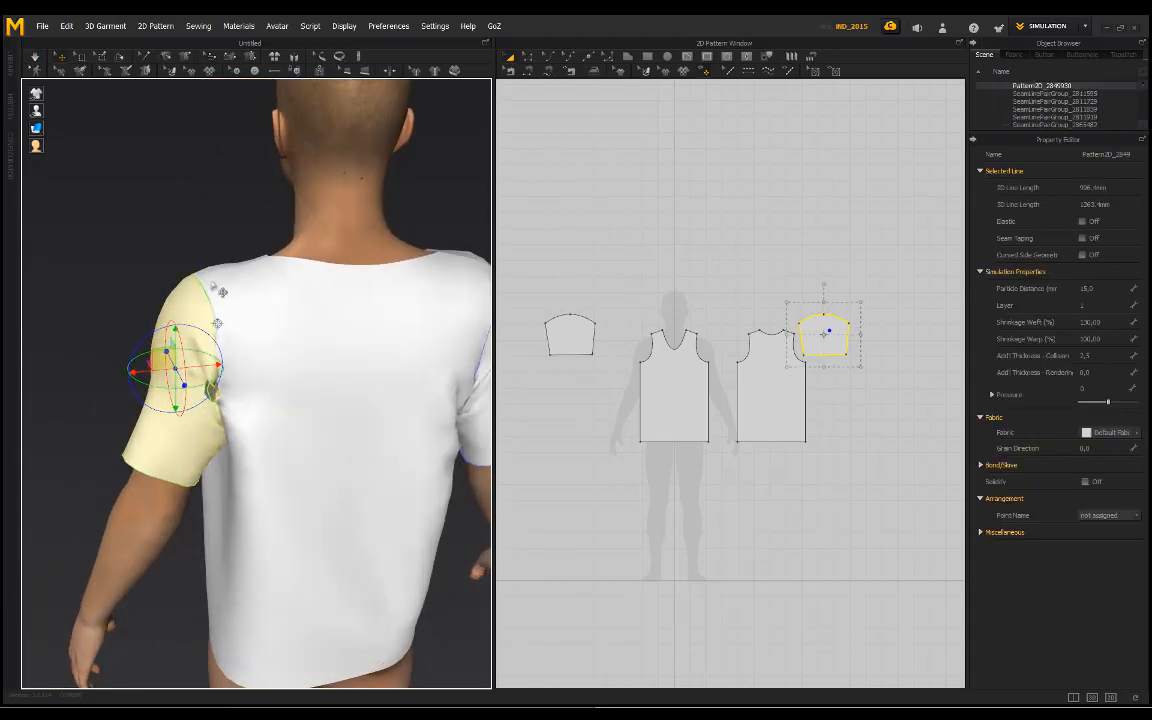
{"action": "left_click_drag", "start_coordinate": [214, 366], "coordinate": [177, 370]}
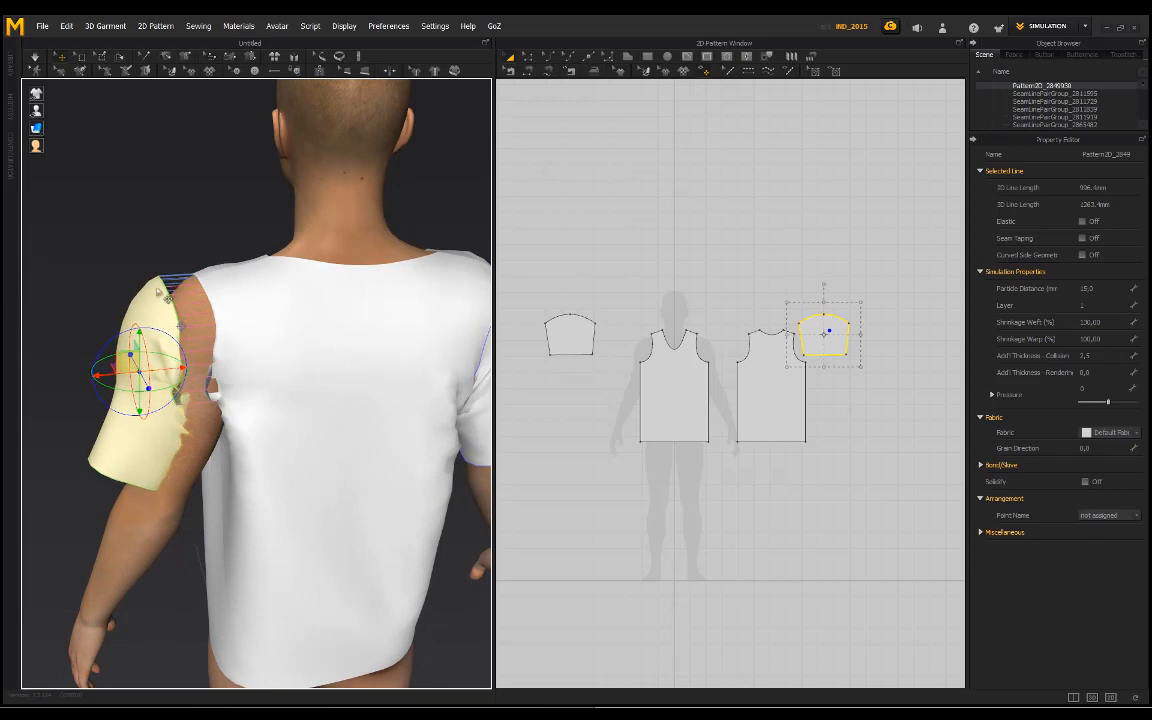
{"action": "key", "text": "space"}
Step: Restart the simulation and pull the back panel beside the avatar's left armpit
{"action": "key", "text": "space"}
{"action": "left_click", "coordinate": [192, 249]}
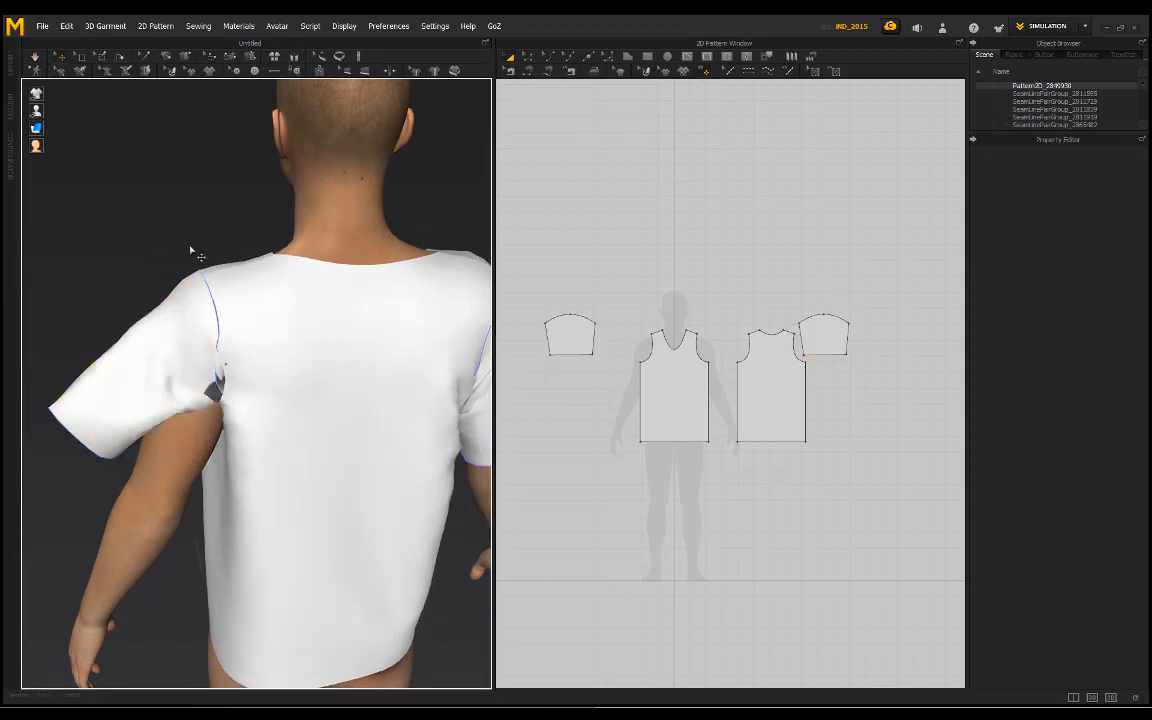
{"action": "key", "text": "ctrl+z"}
{"action": "key", "text": "space"}
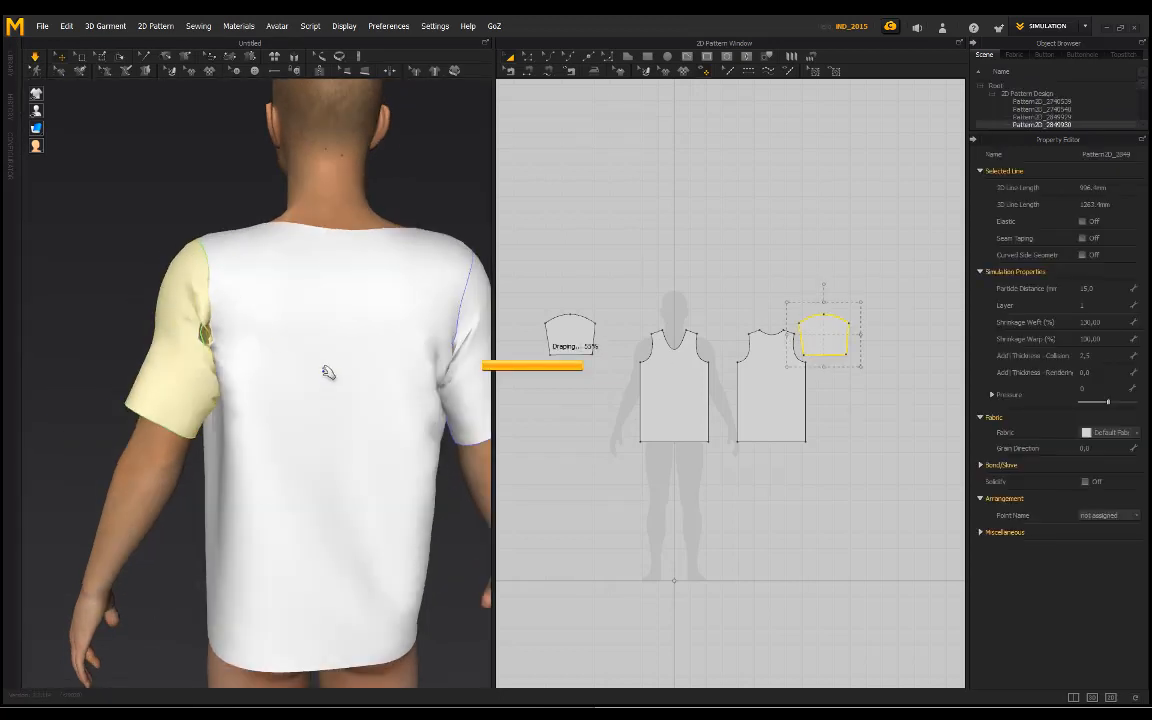
{"action": "left_click", "coordinate": [260, 333]}
{"action": "right_click_drag", "start_coordinate": [199, 218], "coordinate": [257, 248]}
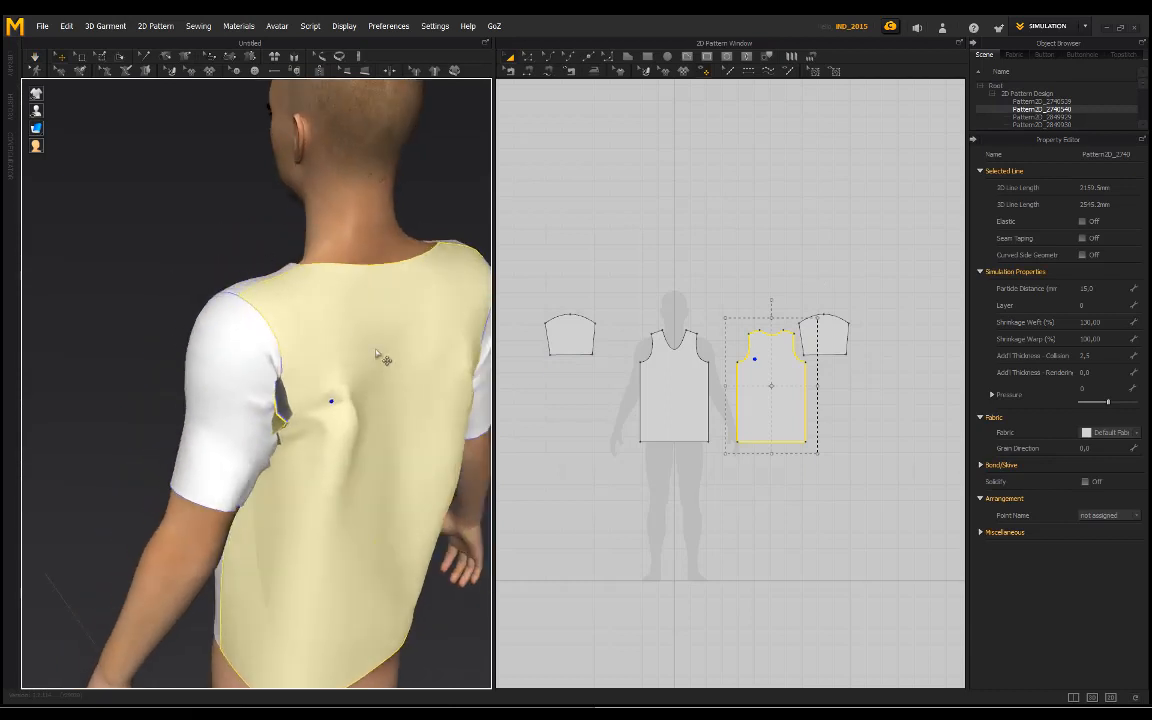
Step: Move the shirt's back panel away from the body and resimulate to free the fabric around the avatar's left armpit
{"action": "left_click", "coordinate": [375, 350]}
{"action": "middle_click_drag", "start_coordinate": [375, 350], "coordinate": [315, 329]}
{"action": "left_click_drag", "start_coordinate": [337, 348], "coordinate": [390, 376]}
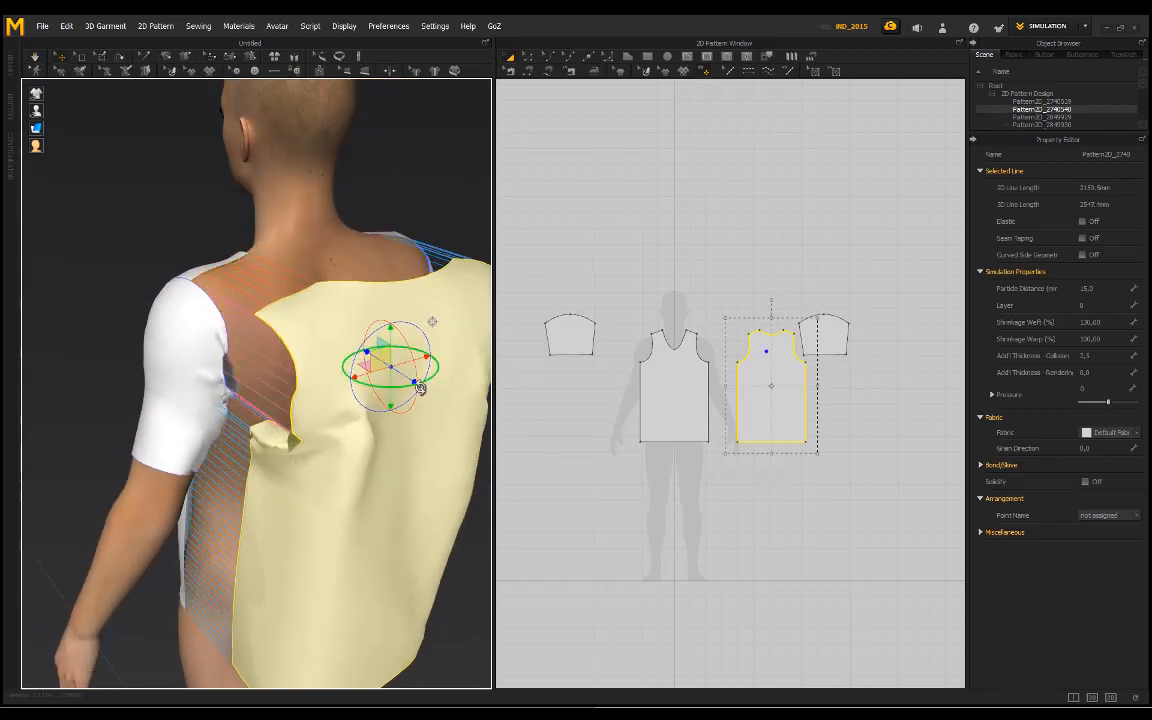
{"action": "key", "text": "space"}
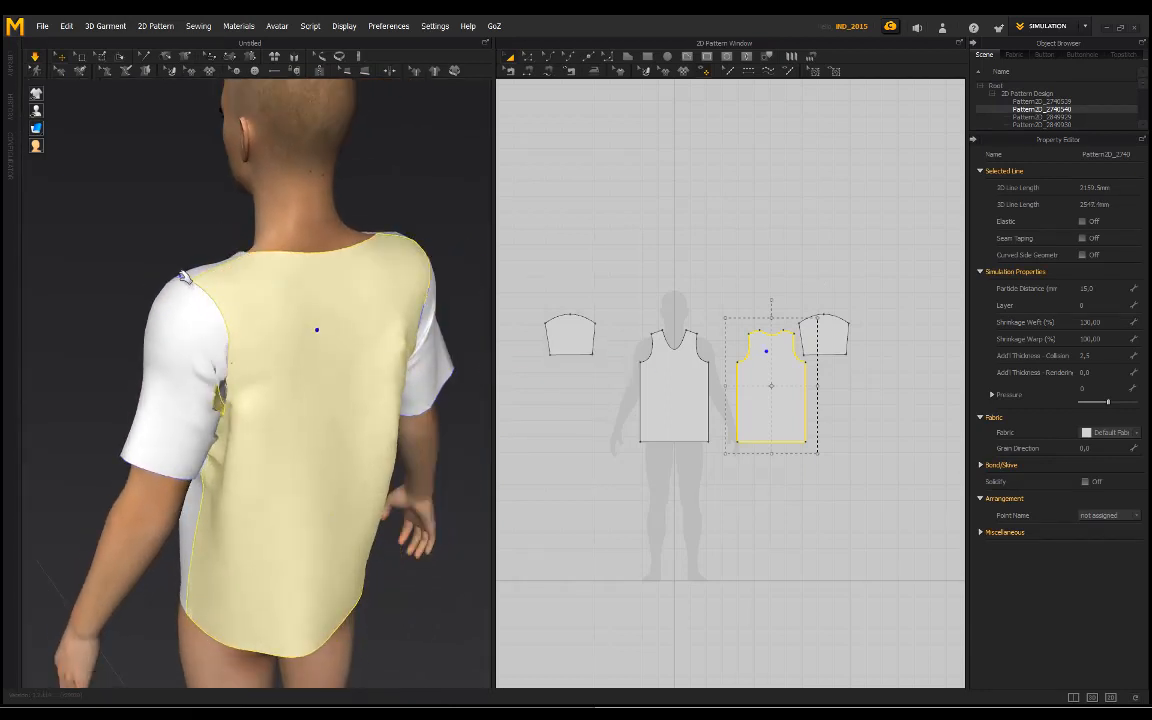
Step: Move the back panel away from the body again, freeze the avatar's left sleeve, and resimulate the shirt
{"action": "left_click", "coordinate": [362, 392]}
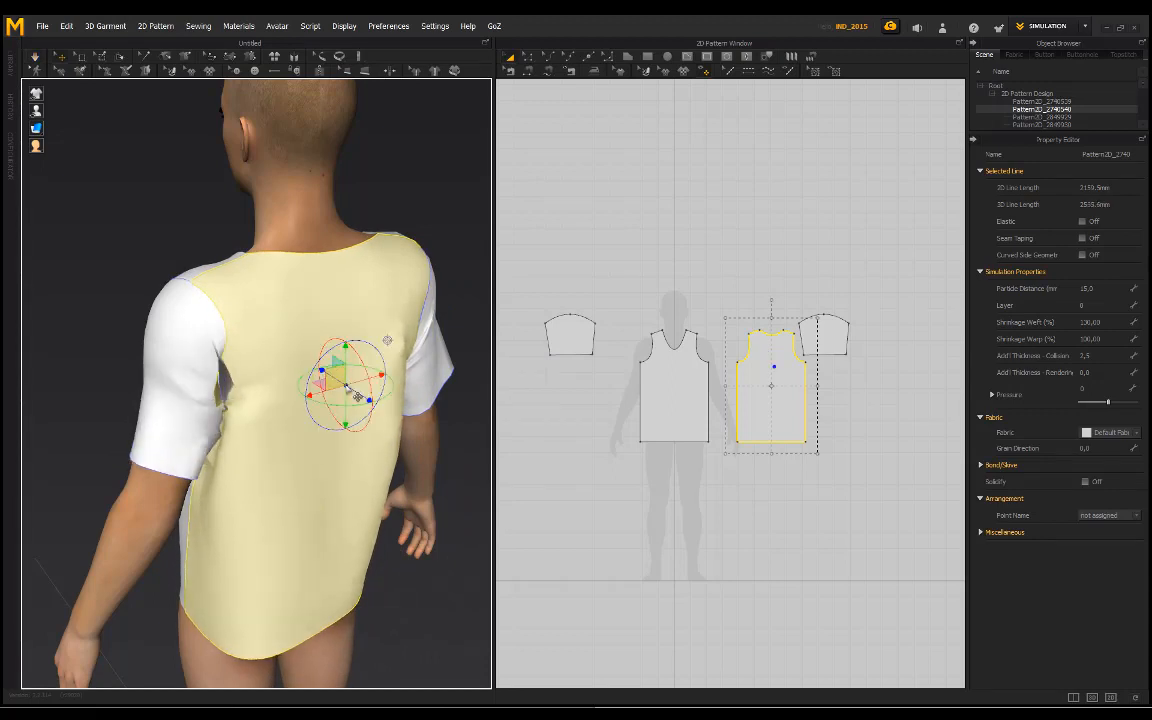
{"action": "left_click_drag", "start_coordinate": [377, 408], "coordinate": [468, 459]}
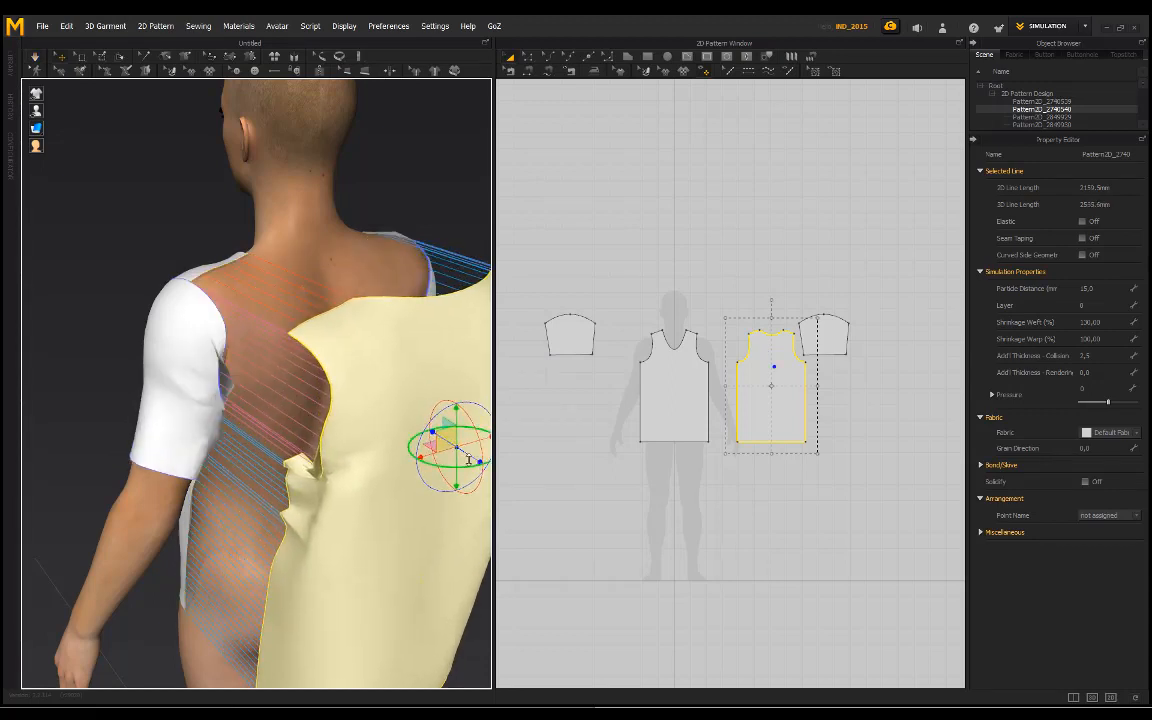
{"action": "left_click", "coordinate": [185, 368]}
{"action": "right_click", "coordinate": [838, 332]}
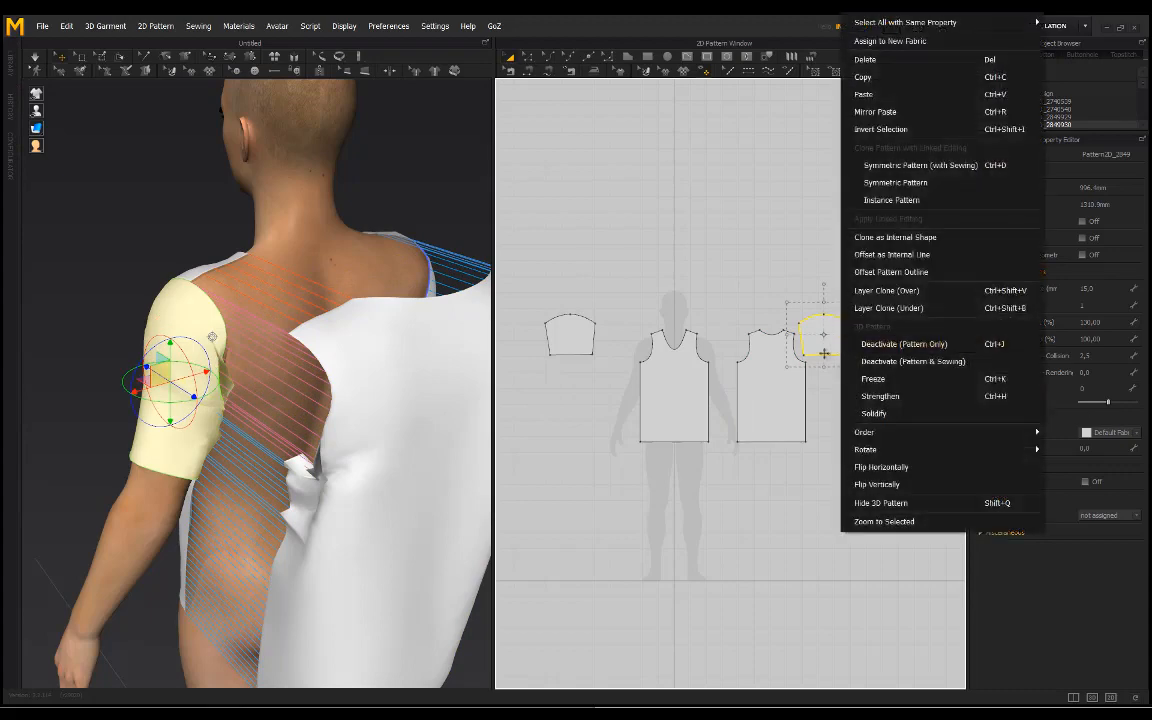
{"action": "left_click", "coordinate": [890, 397]}
{"action": "key", "text": "space"}
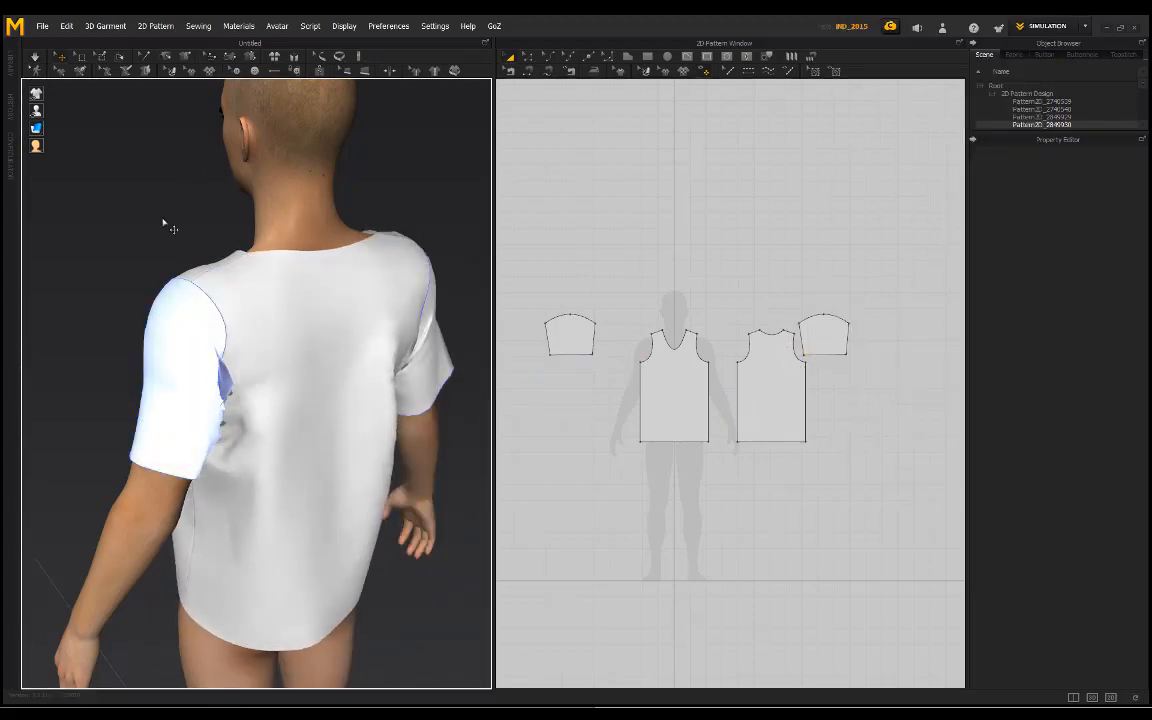
Step: Unfreeze the avatar's left sleeve pattern and restart the simulation
{"action": "right_click", "coordinate": [829, 336]}
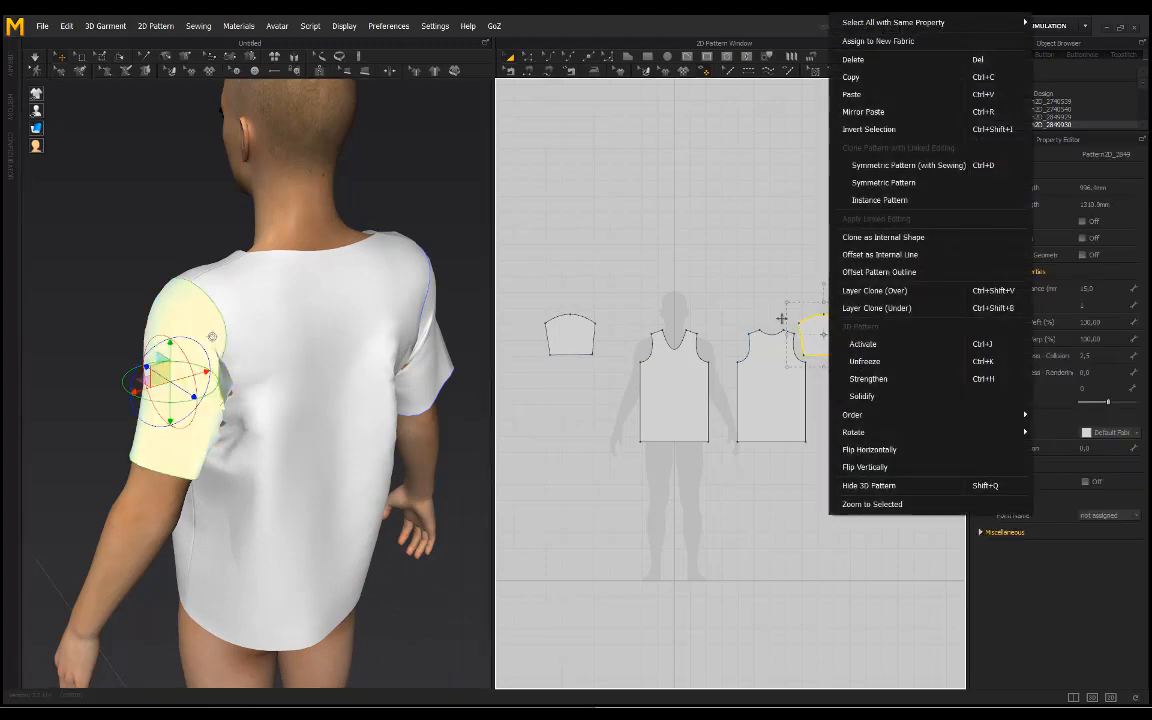
{"action": "left_click", "coordinate": [868, 363]}
{"action": "key", "text": "space"}
Step: Pull the shirt's back panel and the lower back and front fabric to settle the folds during simulation
{"action": "right_click_drag", "start_coordinate": [173, 244], "coordinate": [122, 238]}
{"action": "left_click_drag", "start_coordinate": [268, 403], "coordinate": [212, 585]}
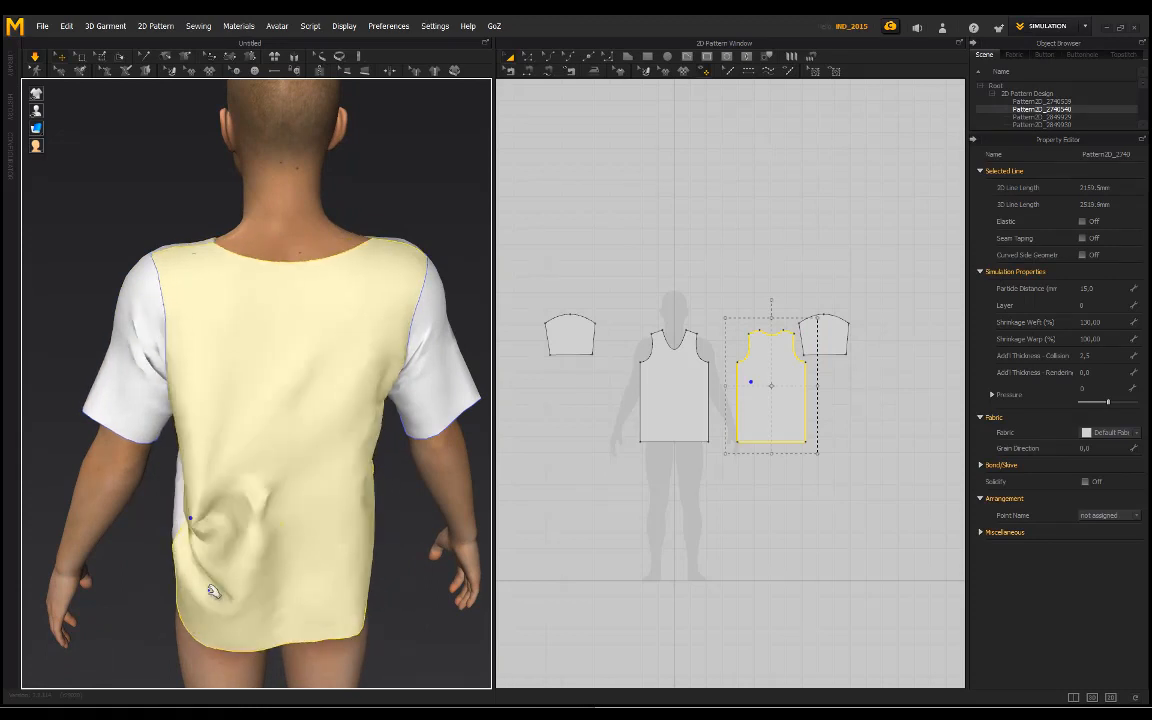
{"action": "left_click", "coordinate": [175, 198]}
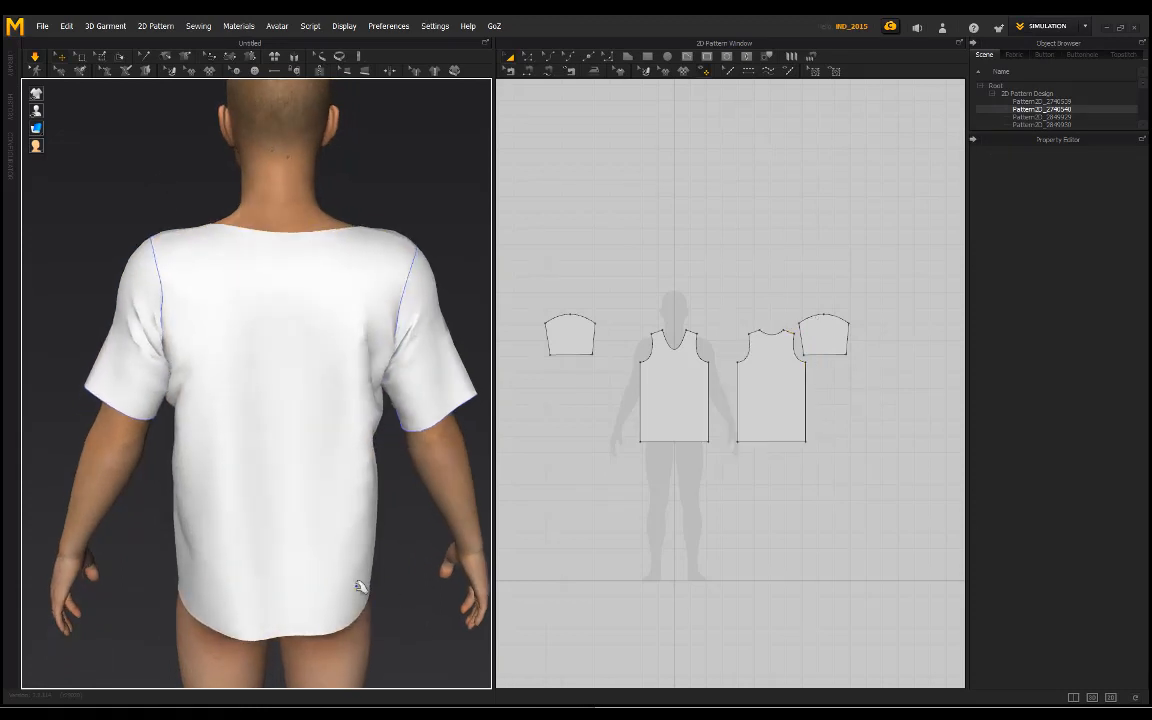
{"action": "left_click", "coordinate": [360, 587]}
{"action": "left_click", "coordinate": [406, 188]}
{"action": "right_click_drag", "start_coordinate": [224, 195], "coordinate": [117, 174]}
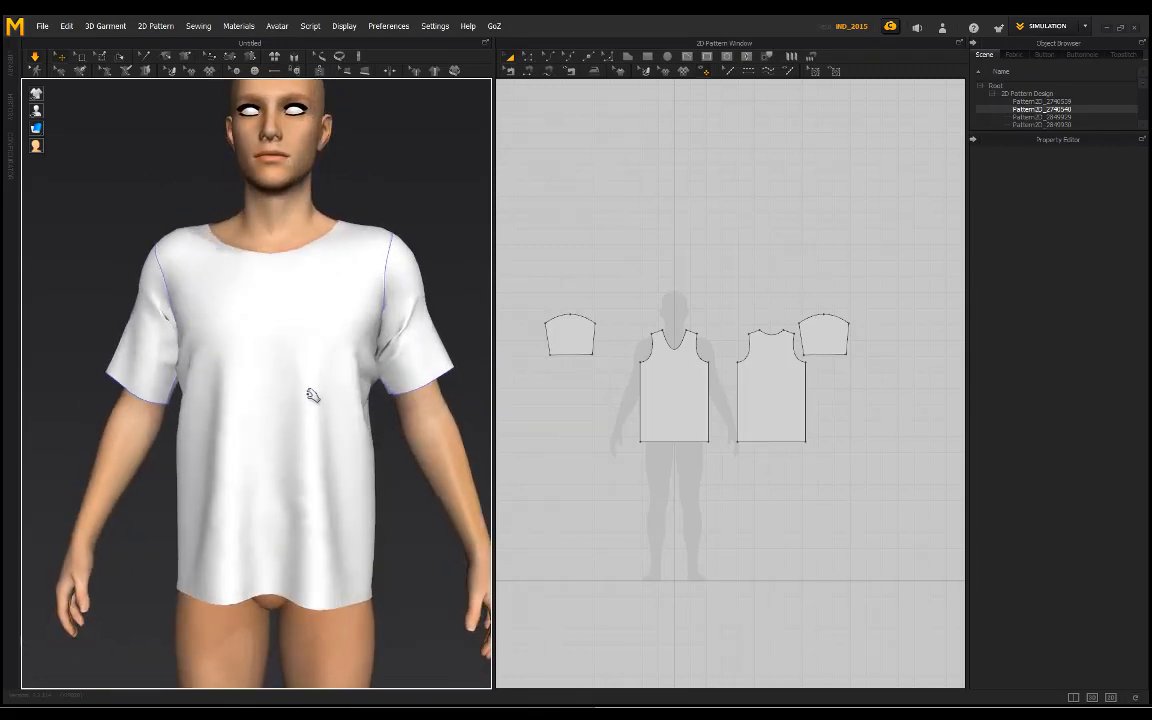
{"action": "left_click", "coordinate": [185, 549]}
{"action": "left_click", "coordinate": [414, 193]}
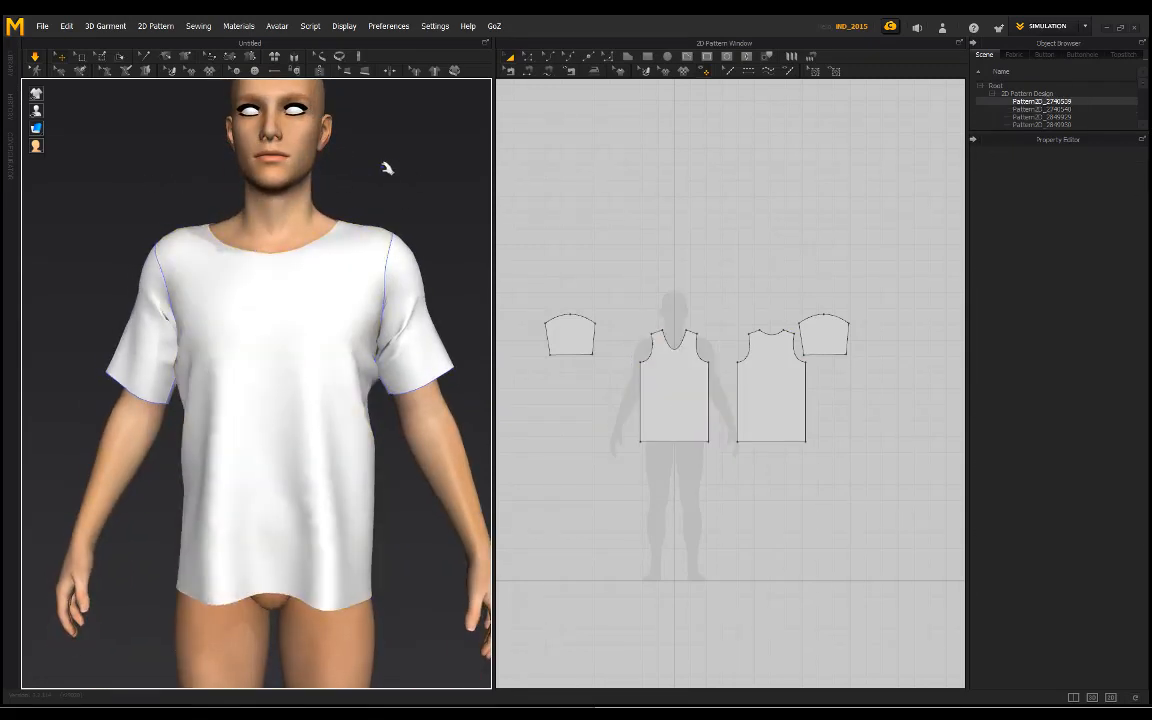
Step: Select the Genesis3Male object in the scene tree and stop the simulation
{"action": "right_click_drag", "start_coordinate": [386, 170], "coordinate": [350, 195]}
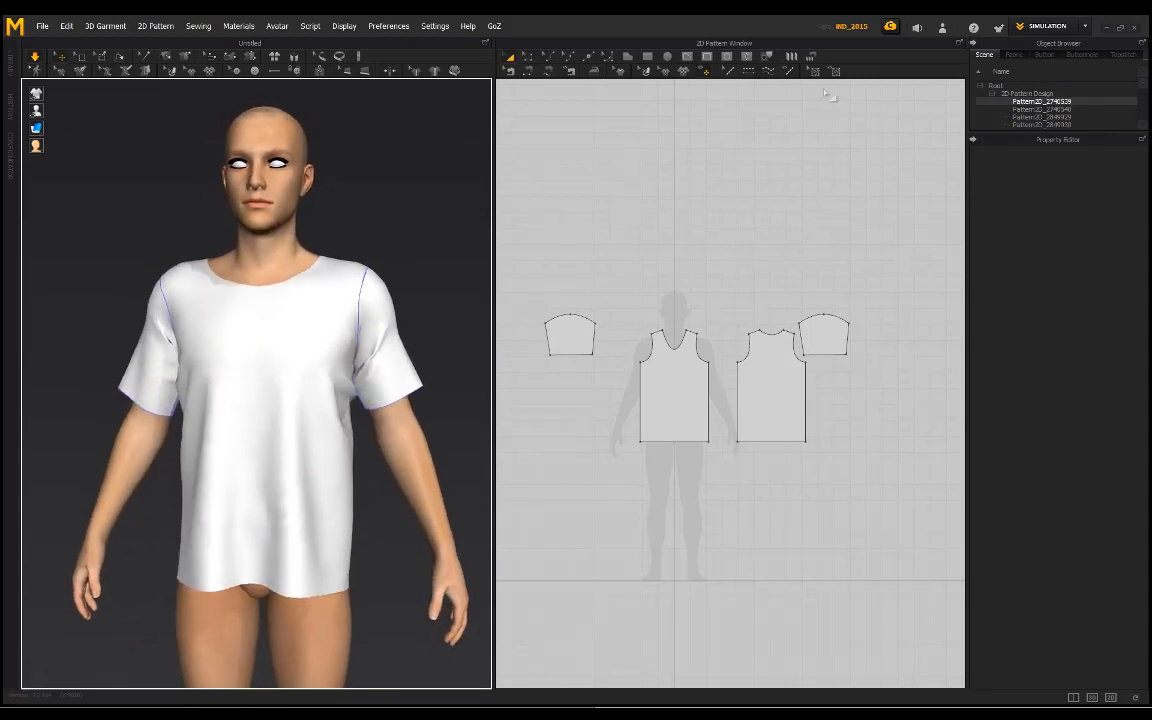
{"action": "scroll", "coordinate": [1070, 103], "scroll_direction": "down", "scroll_amount": 10}
{"action": "scroll", "coordinate": [1065, 112], "scroll_direction": "up", "scroll_amount": 4}
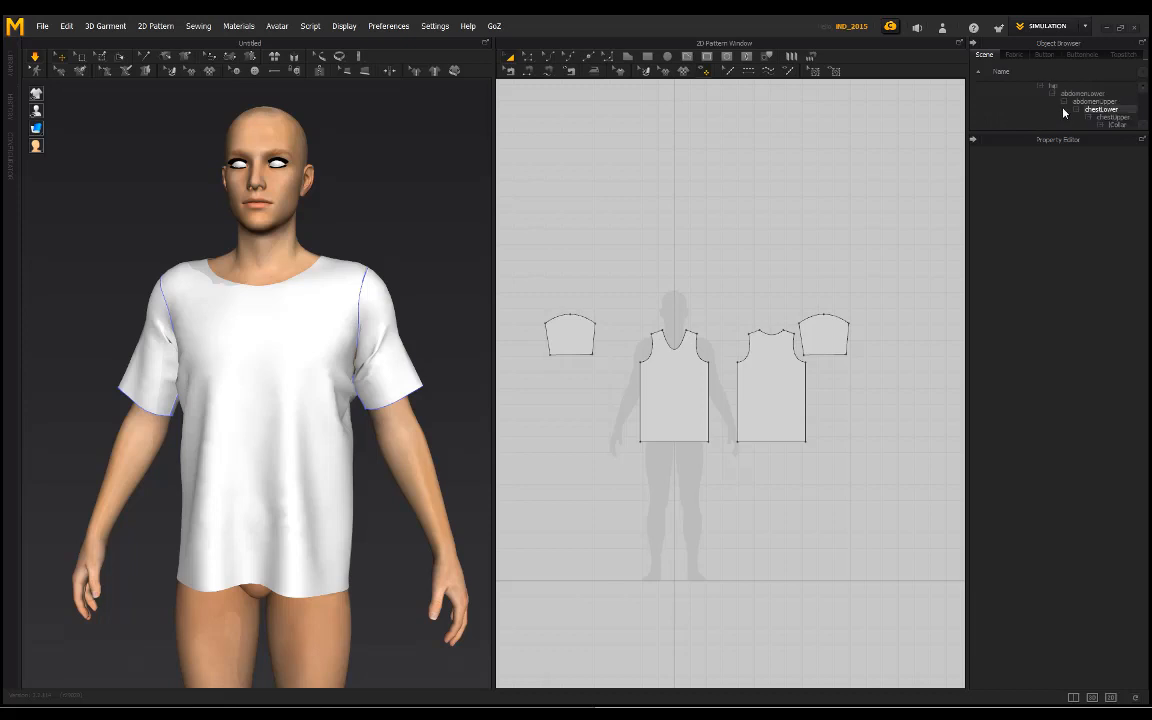
{"action": "scroll", "coordinate": [1063, 112], "scroll_direction": "up", "scroll_amount": 2}
{"action": "left_click", "coordinate": [1066, 102]}
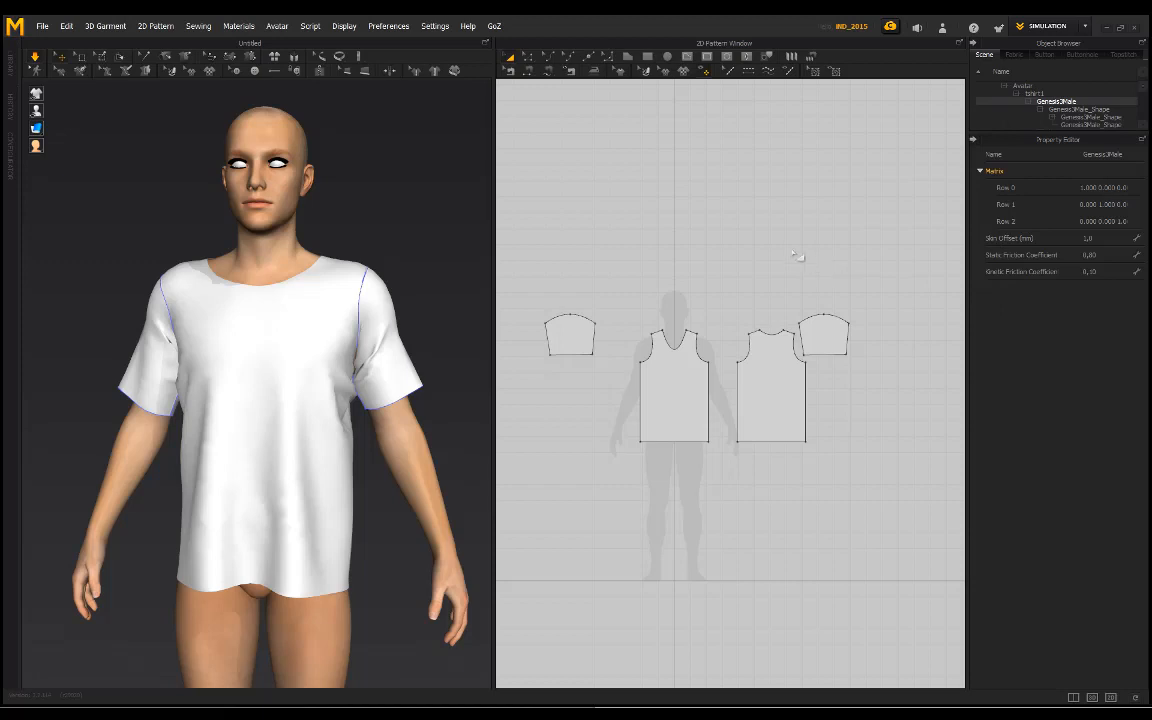
{"action": "key", "text": "space"}
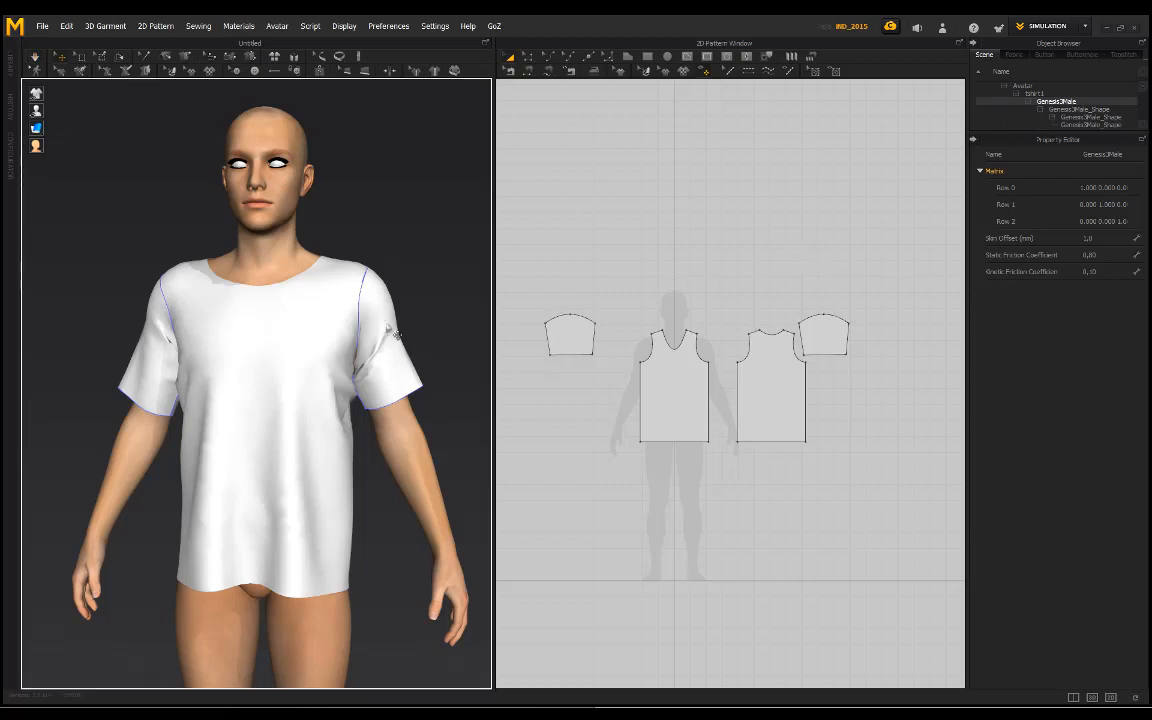
Step: Restart the simulation and tug the shirt's front hem and back panel to settle the body of the garment
{"action": "right_click_drag", "start_coordinate": [399, 324], "coordinate": [313, 293]}
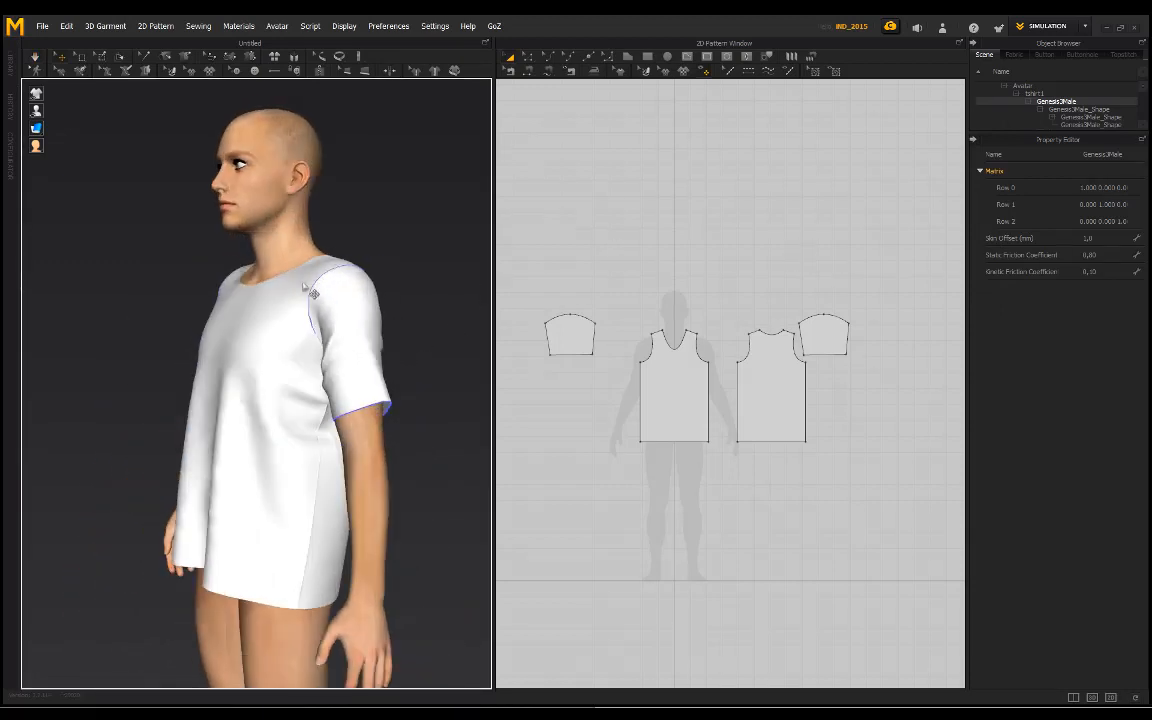
{"action": "left_click_drag", "start_coordinate": [288, 570], "coordinate": [302, 666]}
{"action": "left_click", "coordinate": [396, 227]}
{"action": "right_click_drag", "start_coordinate": [396, 227], "coordinate": [226, 216]}
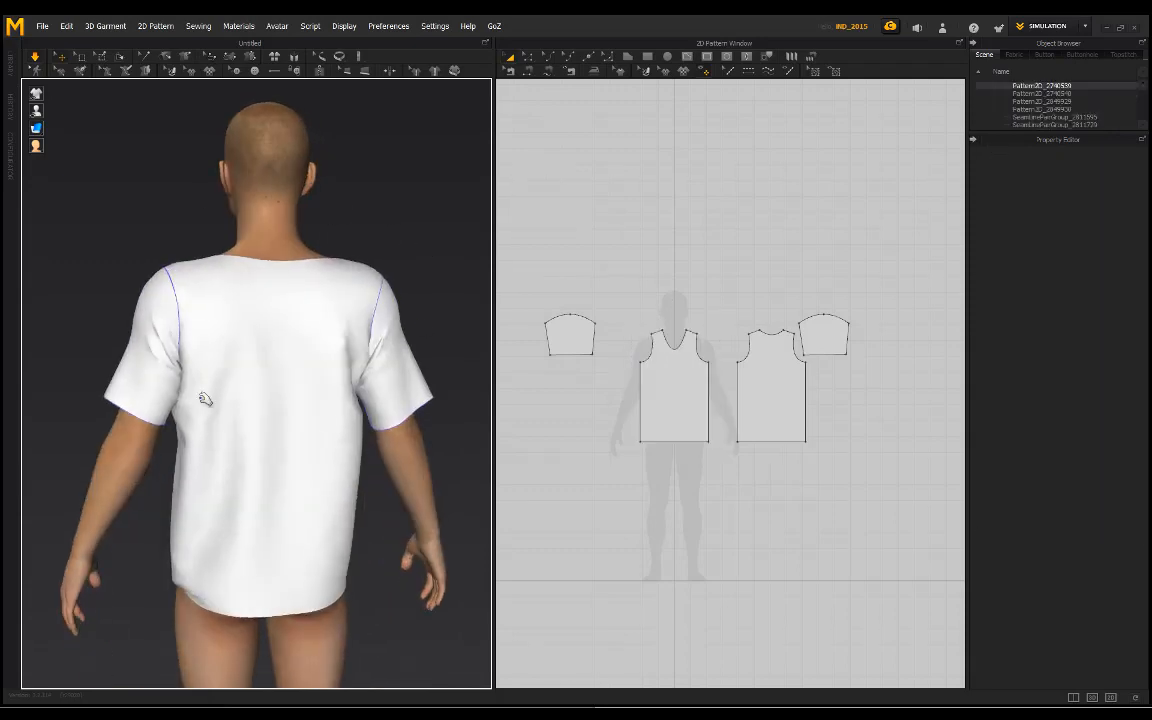
{"action": "right_click_drag", "start_coordinate": [200, 494], "coordinate": [257, 249]}
{"action": "right_click_drag", "start_coordinate": [185, 256], "coordinate": [392, 410]}
Step: Pull the avatar's left sleeve outward near its hem while the simulation runs
{"action": "left_click_drag", "start_coordinate": [367, 430], "coordinate": [376, 462]}
{"action": "left_click", "coordinate": [437, 320]}
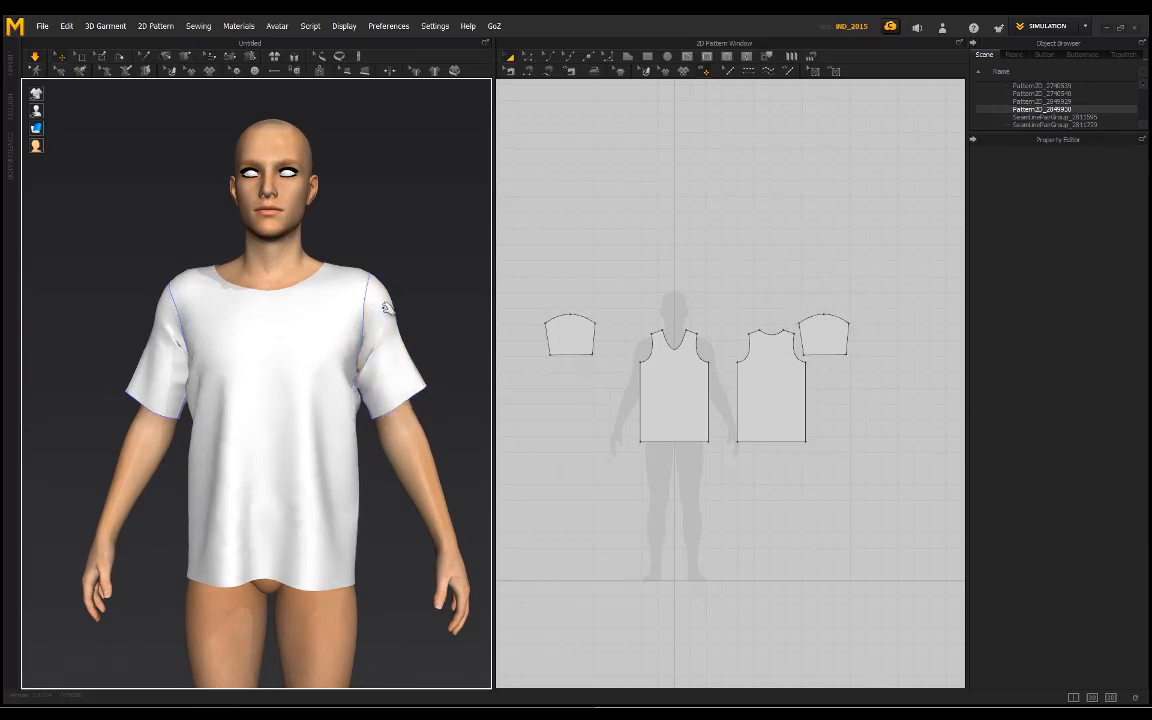
{"action": "scroll", "coordinate": [373, 324], "scroll_direction": "up", "scroll_amount": 2}
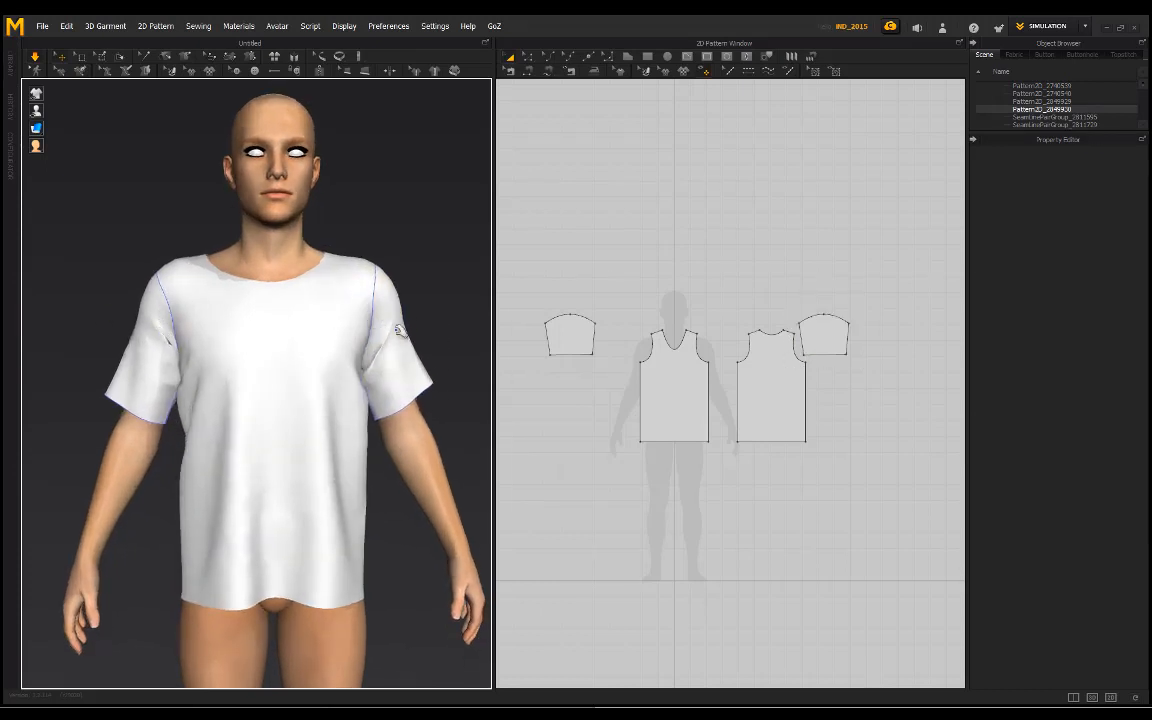
{"action": "right_click_drag", "start_coordinate": [417, 393], "coordinate": [408, 394]}
{"action": "left_click_drag", "start_coordinate": [393, 412], "coordinate": [415, 460]}
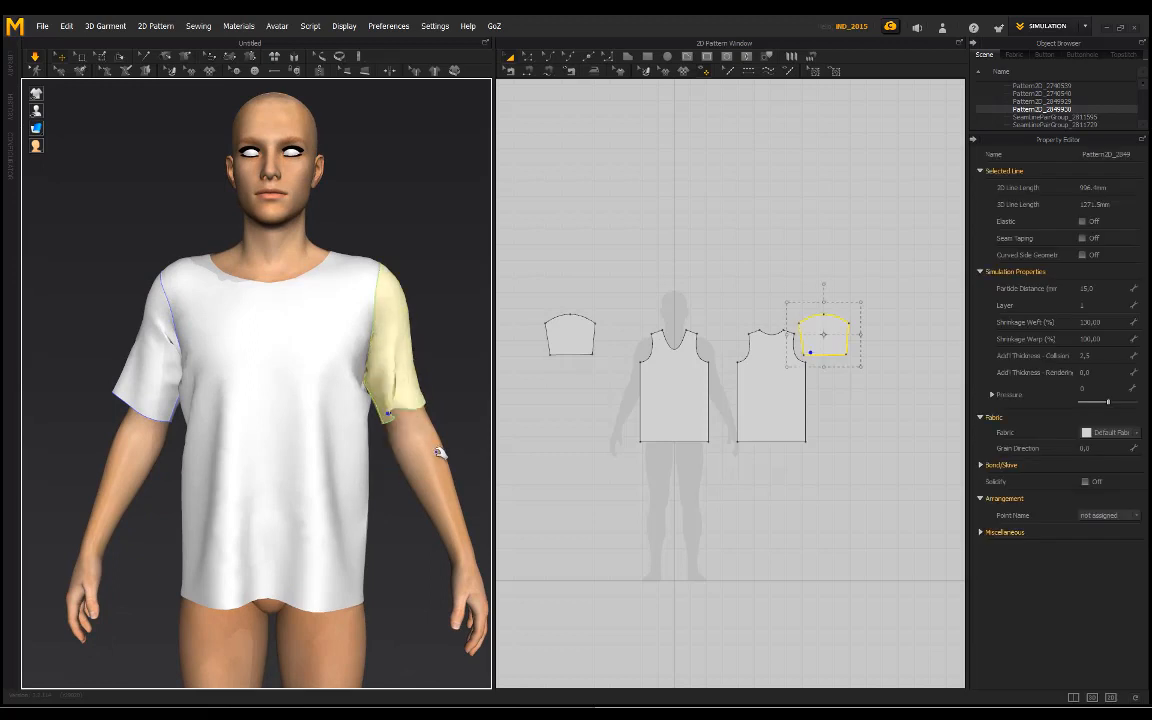
{"action": "left_click_drag", "start_coordinate": [401, 406], "coordinate": [432, 418]}
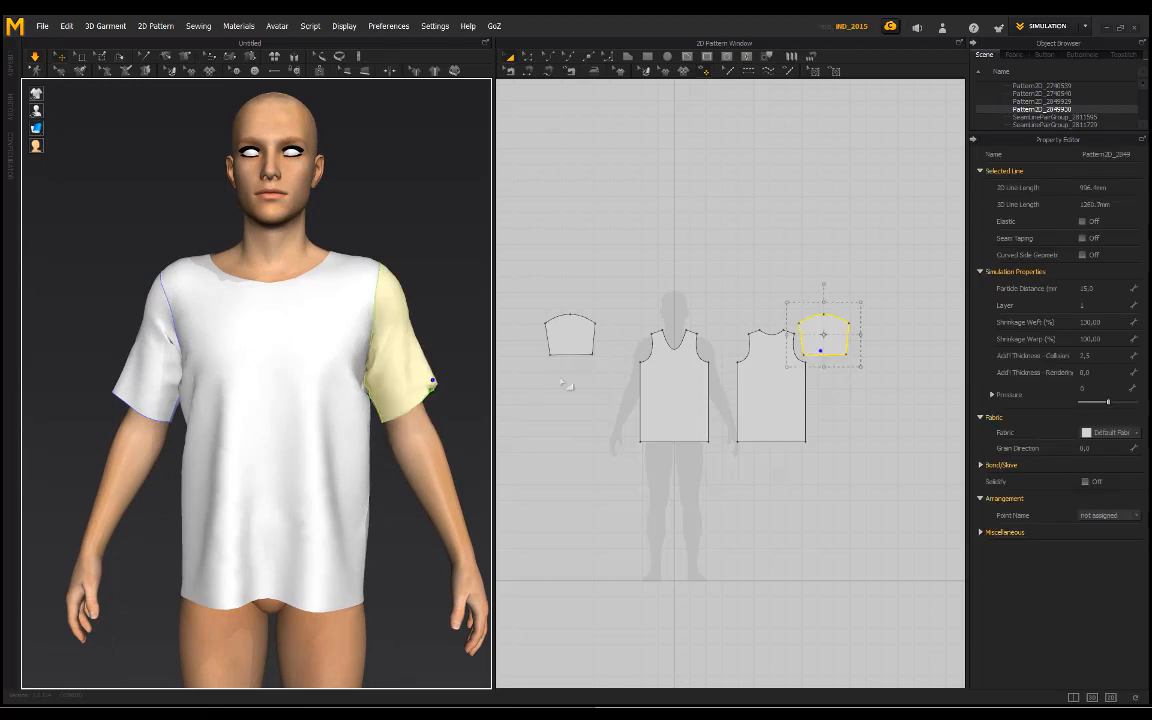
Step: Select both sleeve patterns, stretch them slightly wider together, and let the shirt resimulate
{"action": "left_click", "coordinate": [572, 333], "text": "shift"}
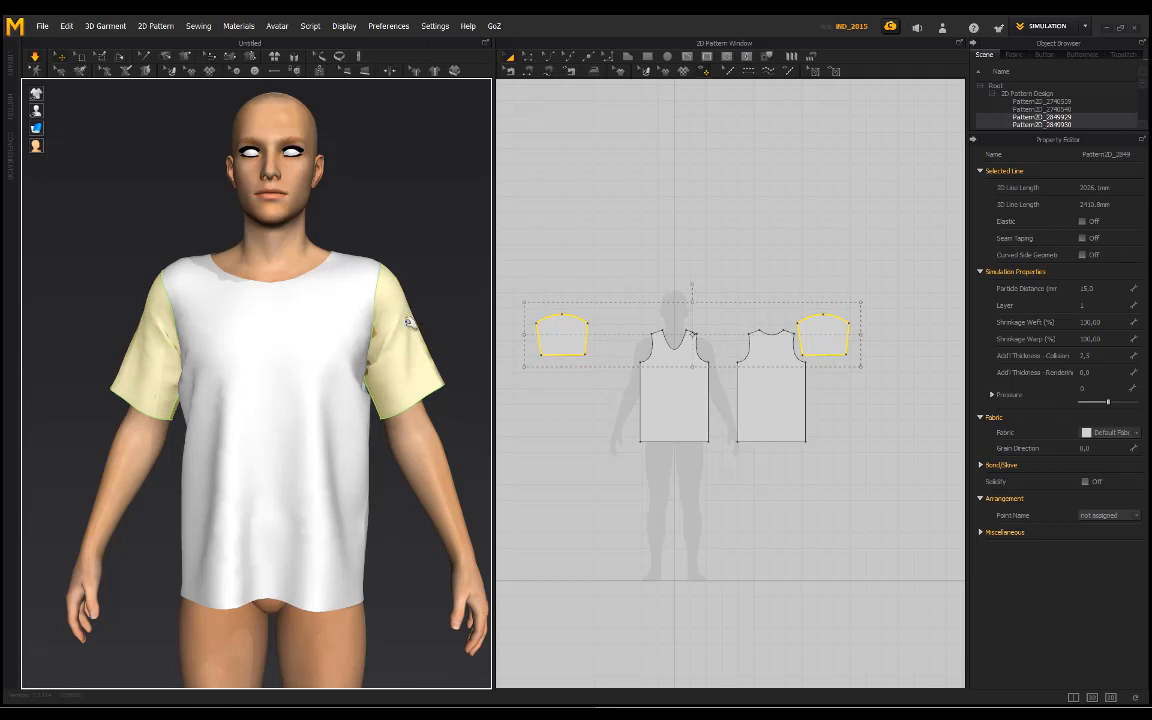
{"action": "left_click", "coordinate": [427, 273]}
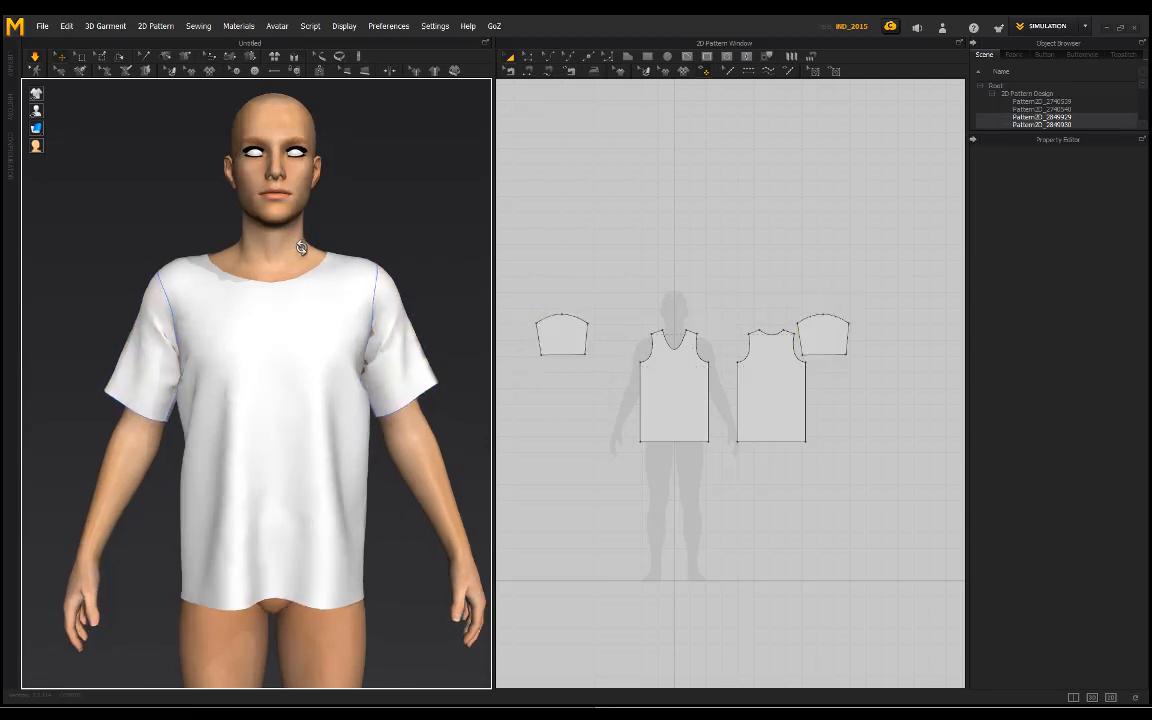
{"action": "mouse_move", "coordinate": [304, 245]}
{"action": "right_mouse_down"}
{"action": "mouse_move", "coordinate": [576, 247]}
{"action": "mouse_move", "coordinate": [72, 244]}
{"action": "mouse_move", "coordinate": [295, 244]}
{"action": "right_mouse_up"}
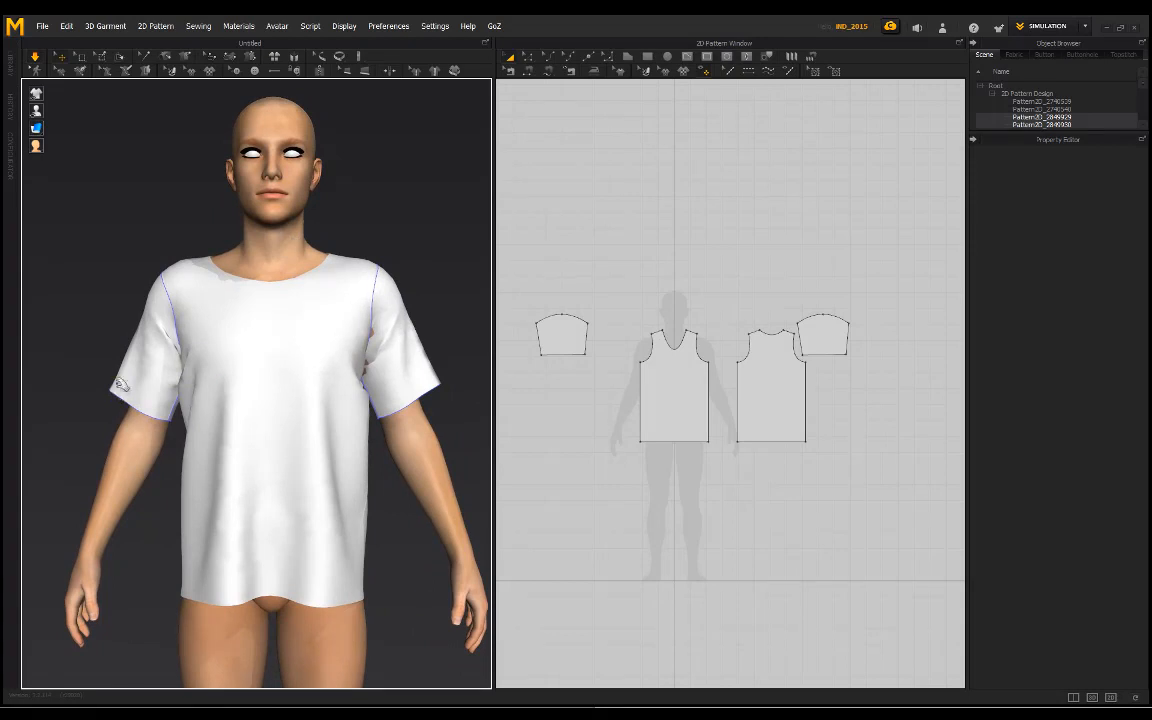
Step: Select the lower-left corner points of both sleeve patterns with Edit Pattern and move them slightly inward
{"action": "left_click", "coordinate": [530, 58]}
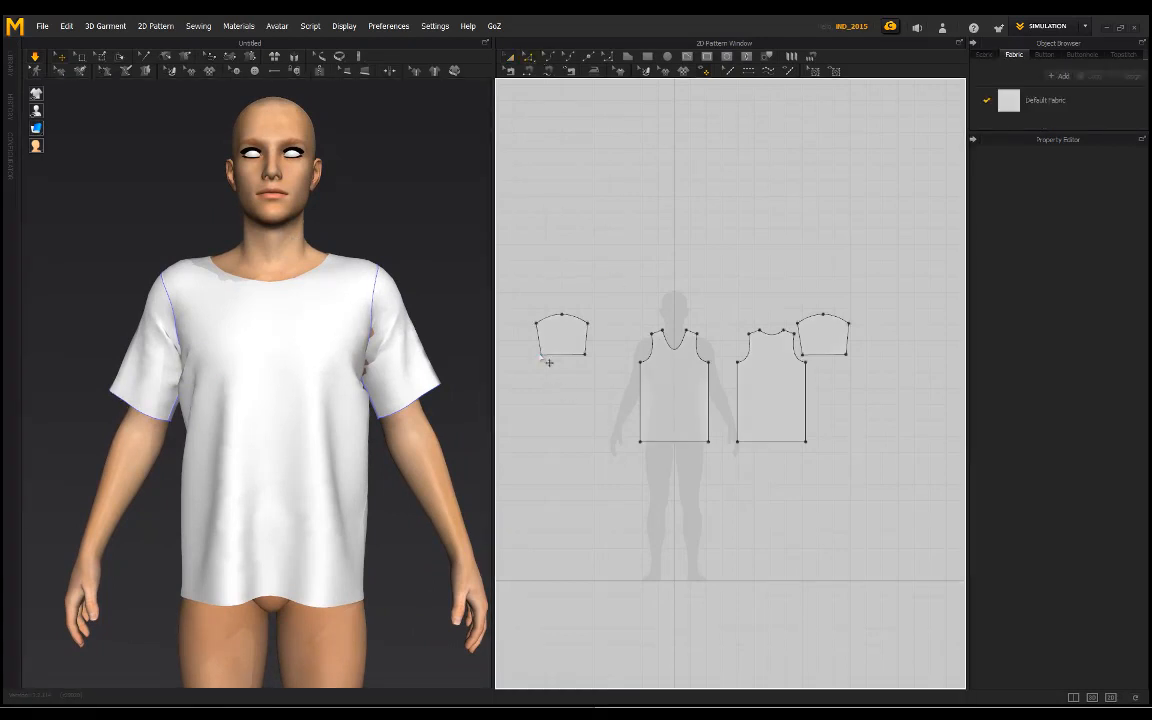
{"action": "left_click", "coordinate": [541, 355]}
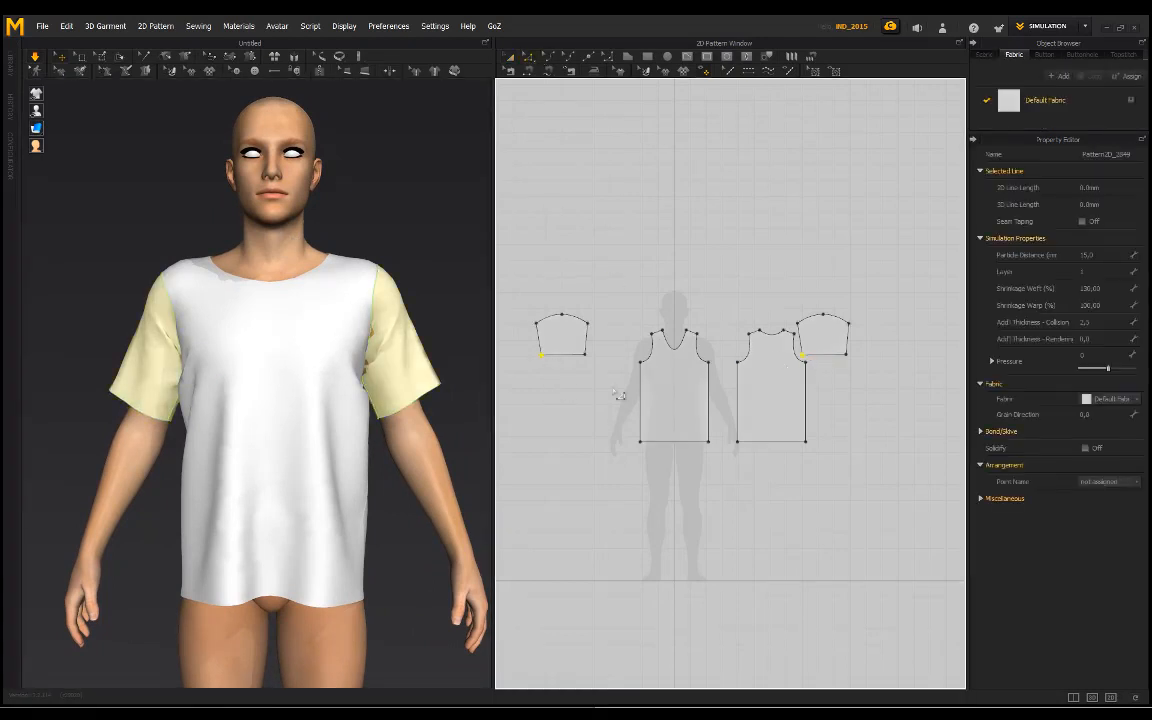
{"action": "scroll", "coordinate": [607, 332], "scroll_direction": "up", "scroll_amount": 10}
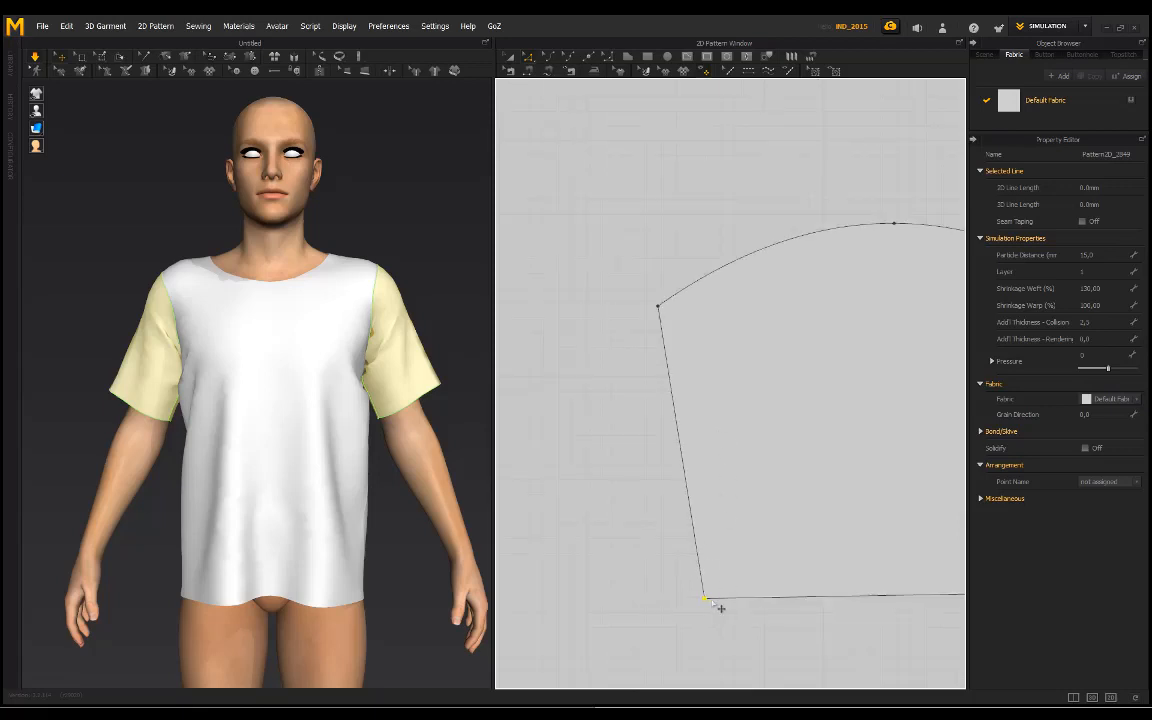
{"action": "left_click_drag", "start_coordinate": [720, 608], "coordinate": [722, 605]}
{"action": "scroll", "coordinate": [722, 605], "scroll_direction": "down", "scroll_amount": 5}
{"action": "middle_click_drag", "start_coordinate": [918, 608], "coordinate": [790, 585]}
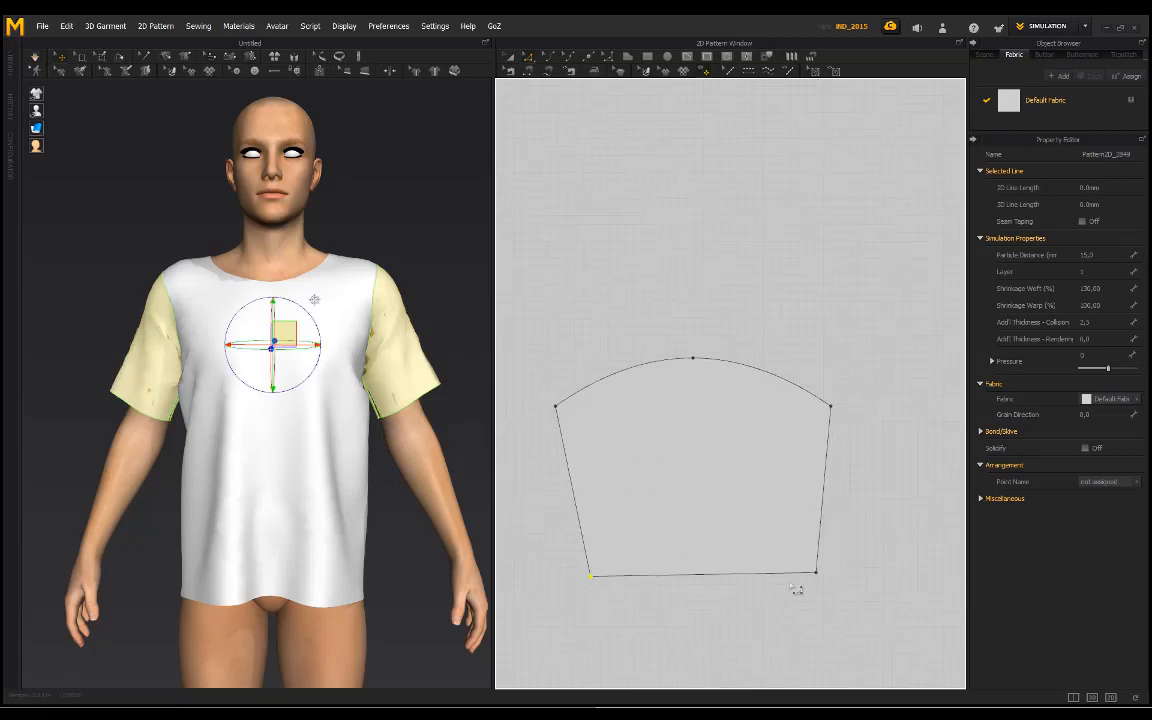
Step: Select the lower-right corner points of both sleeve patterns and move them inward to level the sleeve hems
{"action": "left_click", "coordinate": [816, 575]}
{"action": "scroll", "coordinate": [832, 590], "scroll_direction": "down", "scroll_amount": 5}
{"action": "middle_click_drag", "start_coordinate": [945, 587], "coordinate": [510, 484]}
{"action": "middle_click_drag", "start_coordinate": [958, 471], "coordinate": [680, 459]}
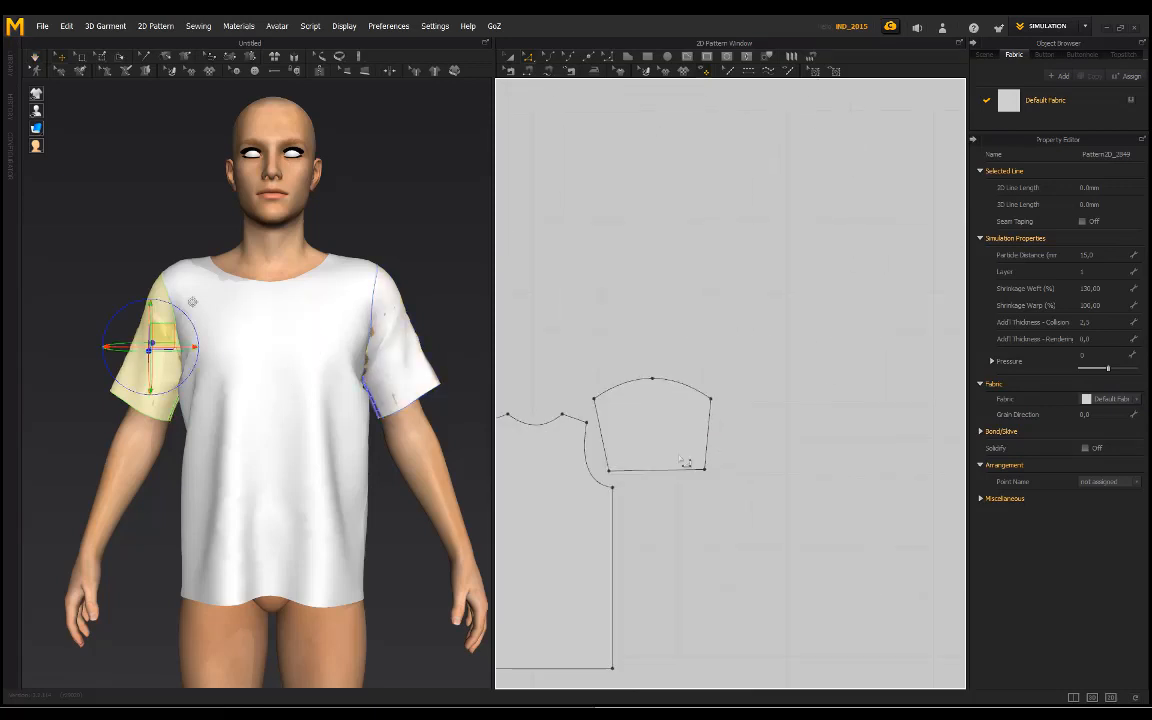
{"action": "left_click", "coordinate": [706, 470]}
{"action": "scroll", "coordinate": [707, 474], "scroll_direction": "up", "scroll_amount": 6}
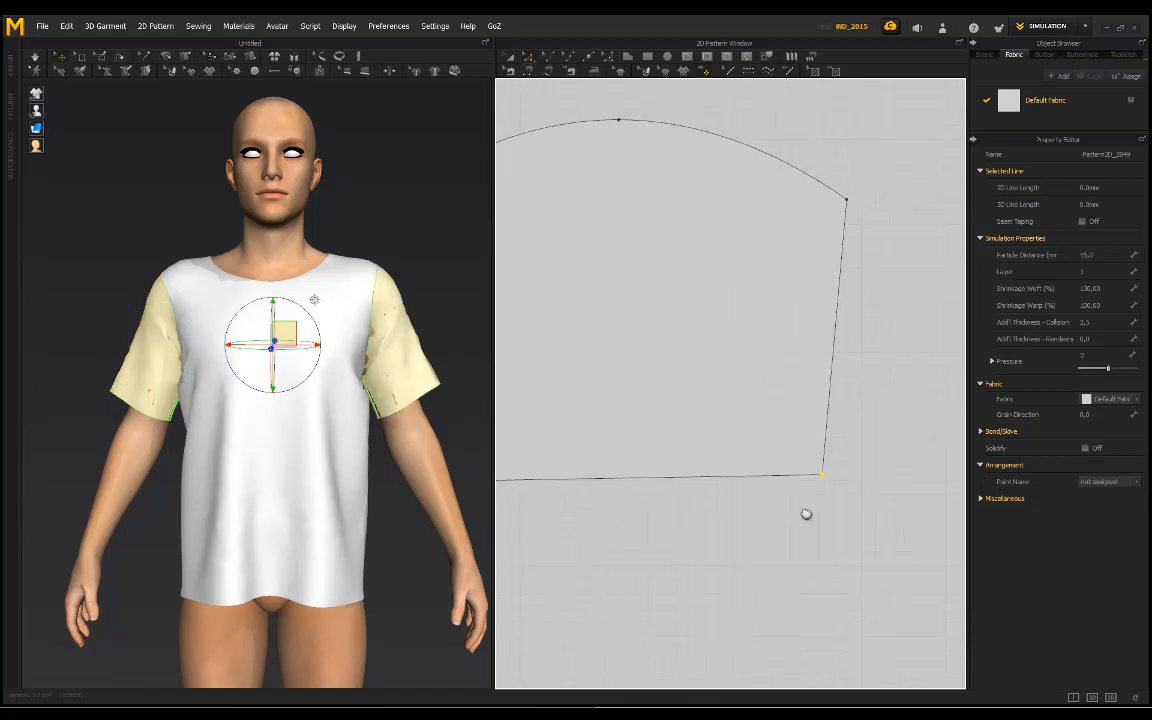
{"action": "left_click_drag", "start_coordinate": [895, 494], "coordinate": [880, 499]}
{"action": "scroll", "coordinate": [789, 547], "scroll_direction": "down", "scroll_amount": 4}
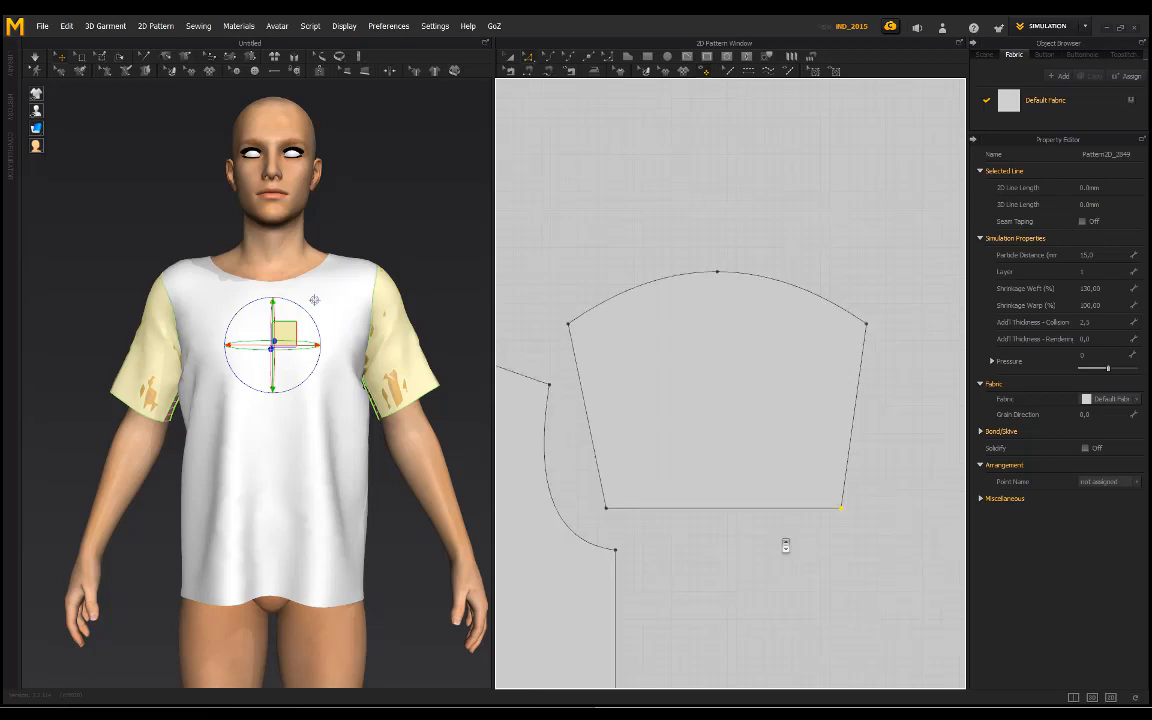
Step: Move the sleeves' lower-right corner points farther inward to taper the hems, and resimulate the shirt
{"action": "scroll", "coordinate": [824, 528], "scroll_direction": "up", "scroll_amount": 4}
{"action": "left_click_drag", "start_coordinate": [846, 517], "coordinate": [830, 528]}
{"action": "scroll", "coordinate": [828, 530], "scroll_direction": "down", "scroll_amount": 4}
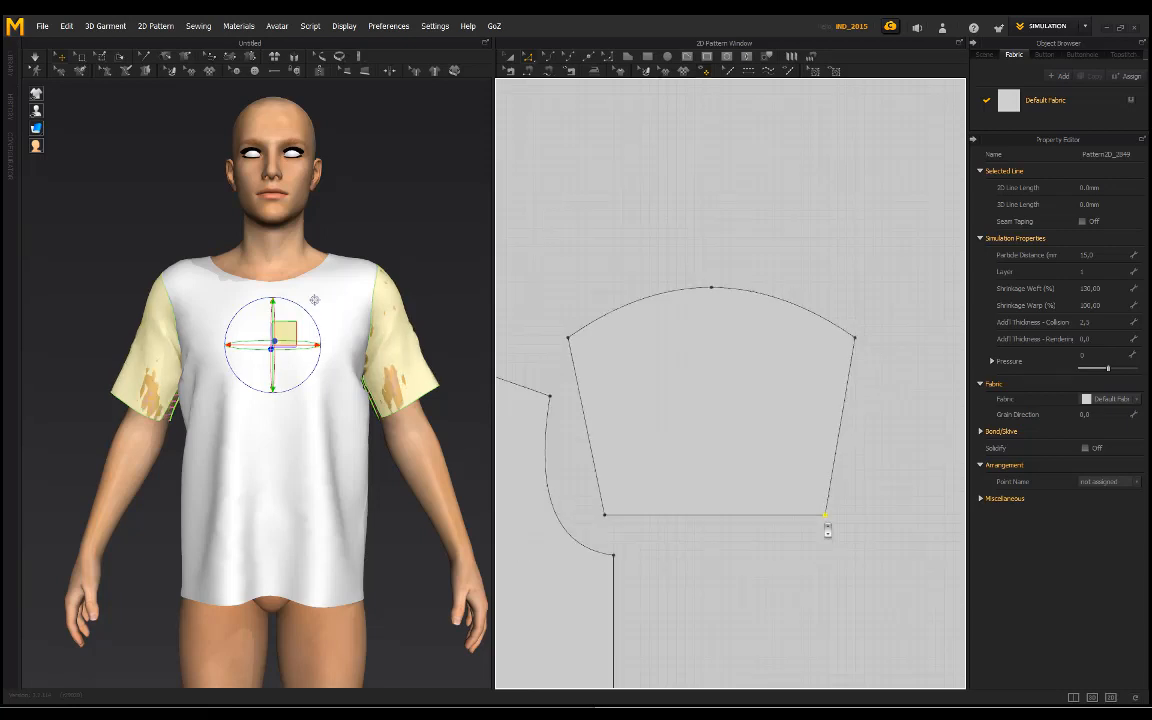
{"action": "scroll", "coordinate": [830, 526], "scroll_direction": "up", "scroll_amount": 4}
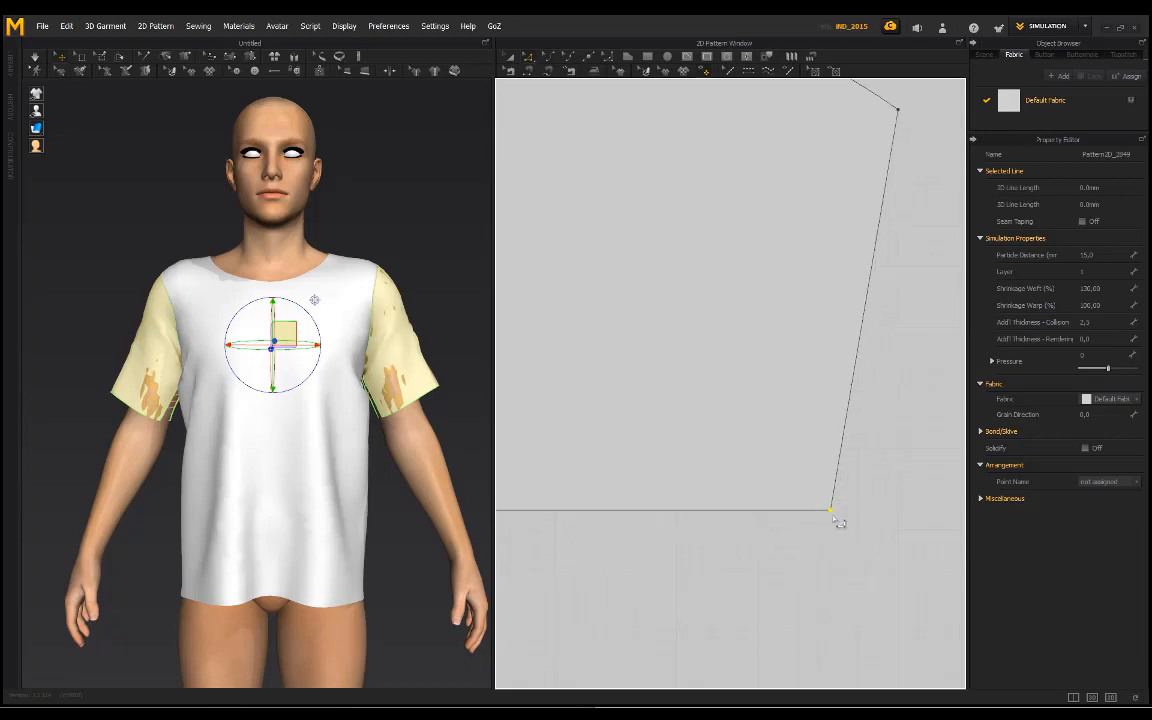
{"action": "left_click_drag", "start_coordinate": [833, 514], "coordinate": [832, 538]}
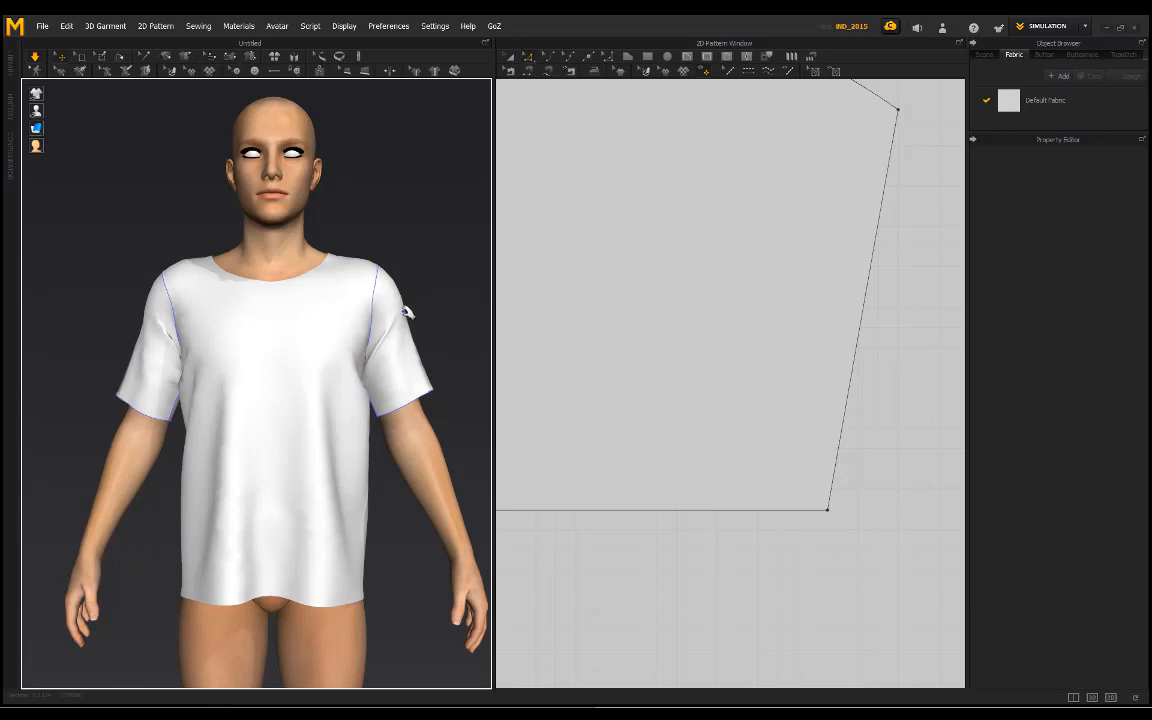
{"action": "right_click_drag", "start_coordinate": [404, 318], "coordinate": [150, 334]}
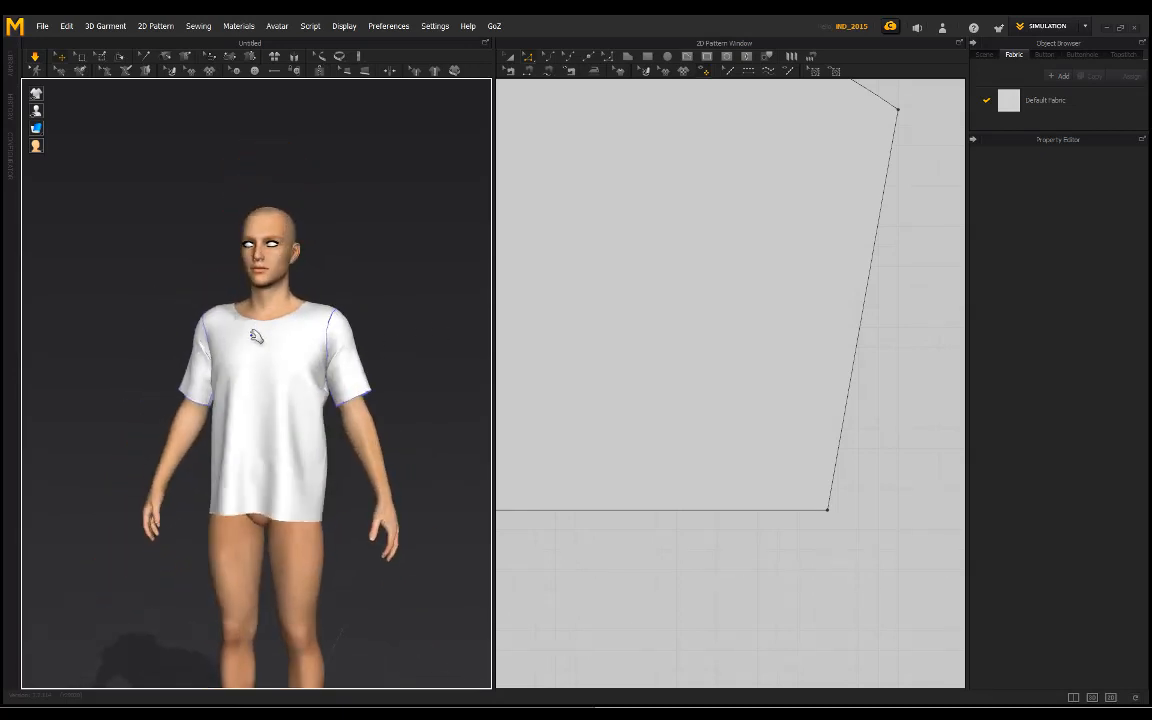
Step: Examine the fit of the shirt's sleeves, shoulders and neckline on the avatar from several angles
{"action": "scroll", "coordinate": [275, 344], "scroll_direction": "up", "scroll_amount": 4}
{"action": "middle_click_drag", "start_coordinate": [275, 344], "coordinate": [273, 360]}
{"action": "scroll", "coordinate": [244, 342], "scroll_direction": "down", "scroll_amount": 1}
{"action": "right_click_drag", "start_coordinate": [244, 342], "coordinate": [230, 305]}
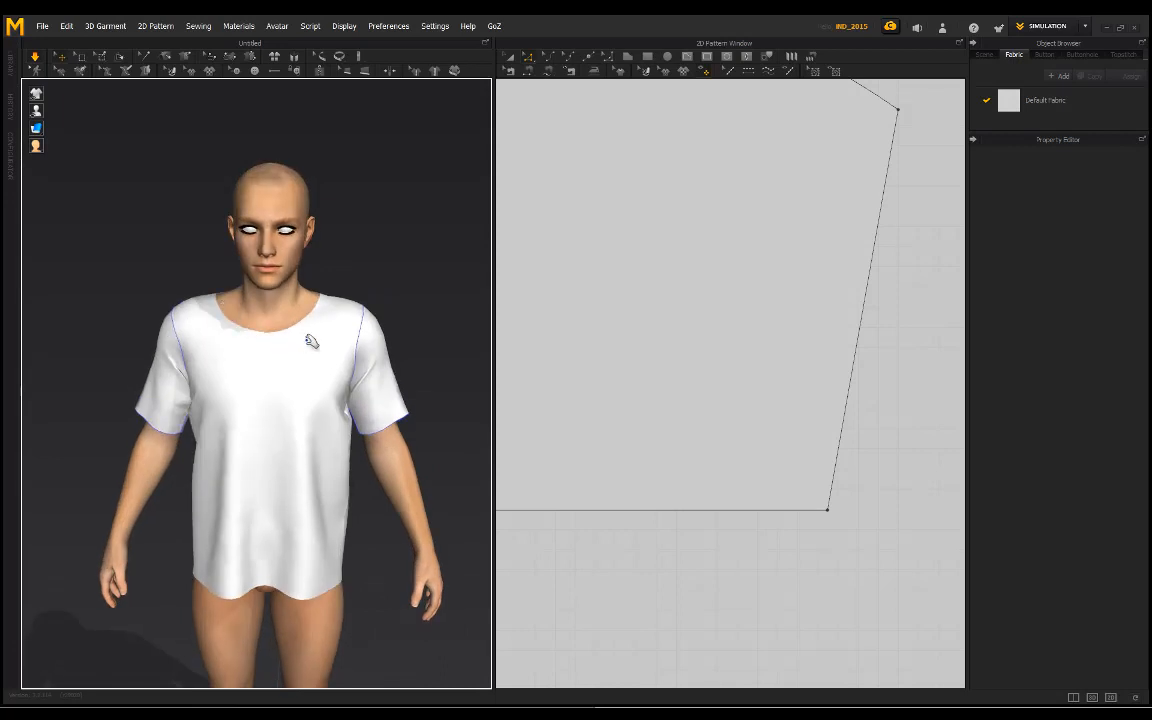
{"action": "right_click_drag", "start_coordinate": [311, 341], "coordinate": [217, 334]}
{"action": "right_click_drag", "start_coordinate": [284, 374], "coordinate": [302, 327]}
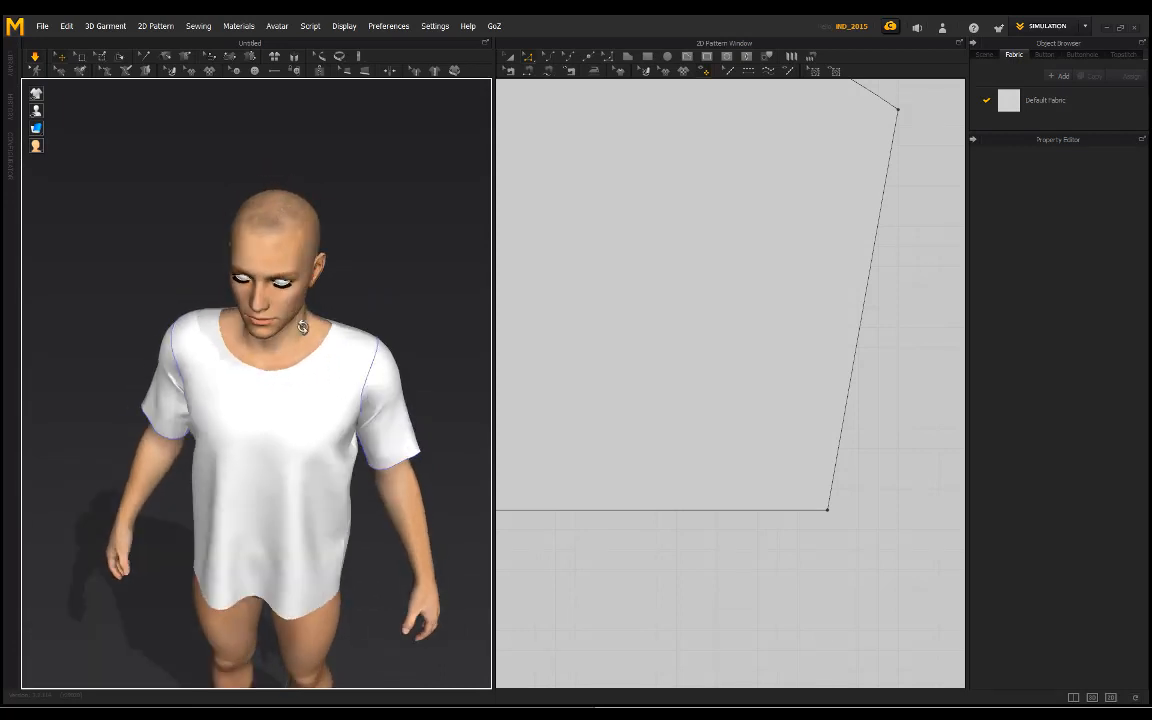
{"action": "right_click_drag", "start_coordinate": [228, 345], "coordinate": [304, 303]}
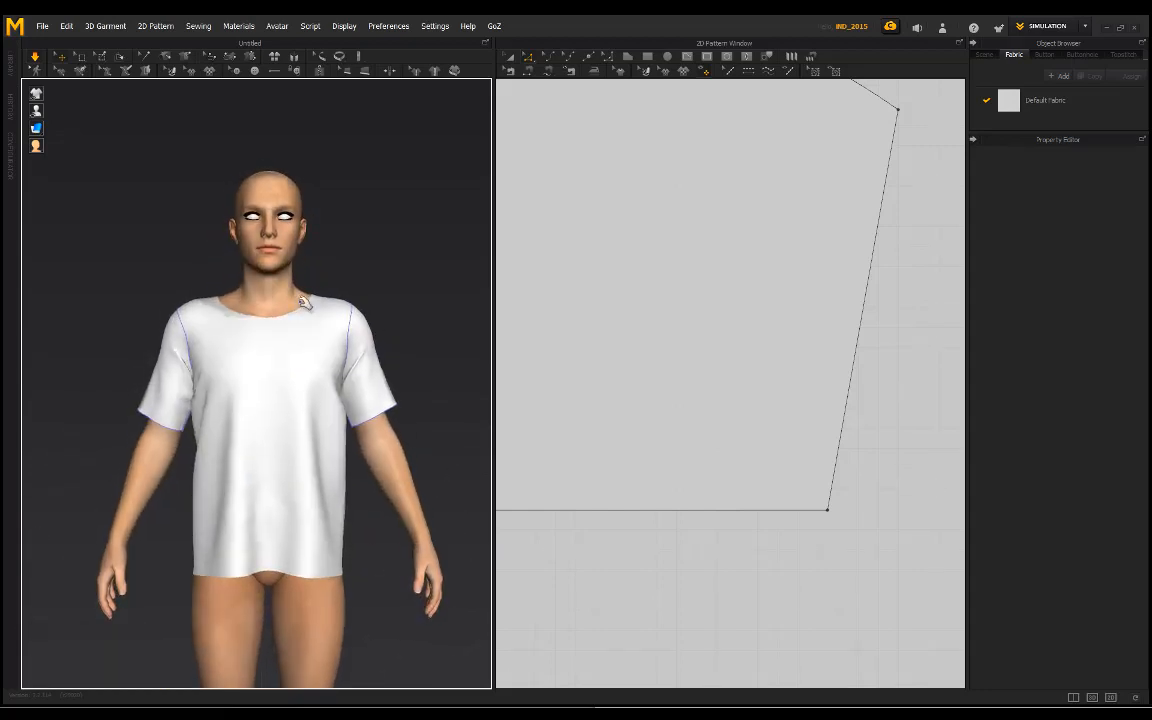
Step: With Edit Pattern, move the front pattern's left shoulder-neck corner point inward by about 12 mm
{"action": "scroll", "coordinate": [584, 294], "scroll_direction": "down", "scroll_amount": 10}
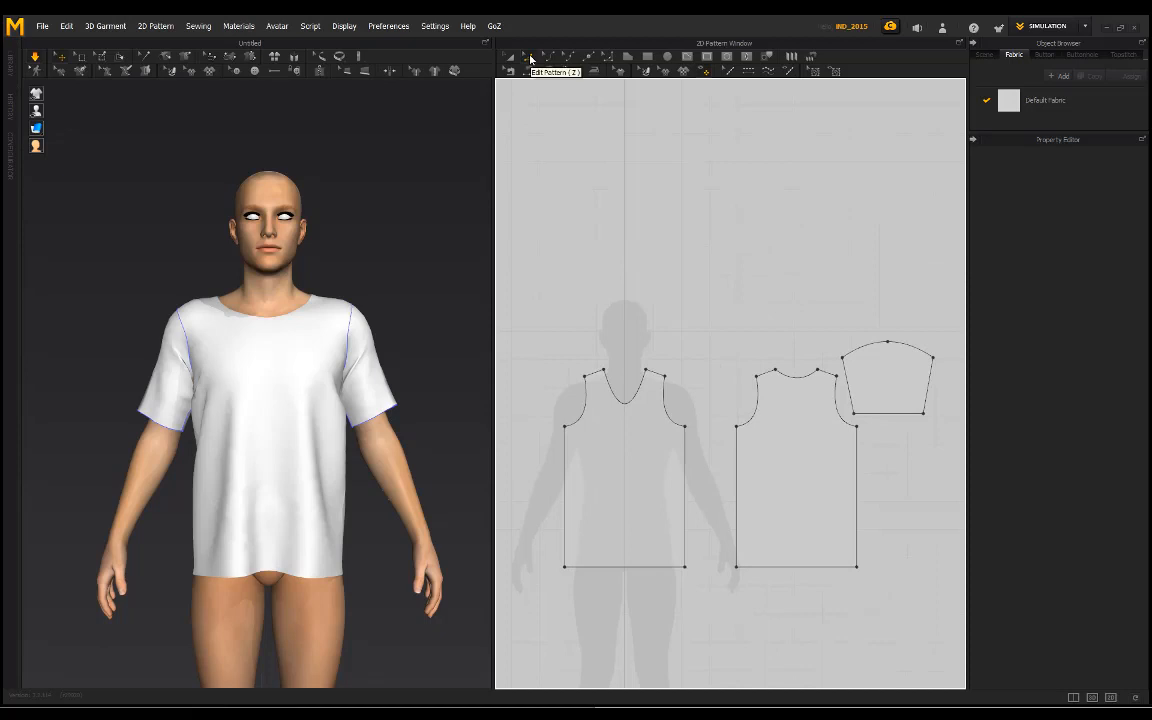
{"action": "scroll", "coordinate": [618, 347], "scroll_direction": "up", "scroll_amount": 5}
{"action": "left_click", "coordinate": [590, 399]}
{"action": "middle_click_drag", "start_coordinate": [852, 358], "coordinate": [745, 362]}
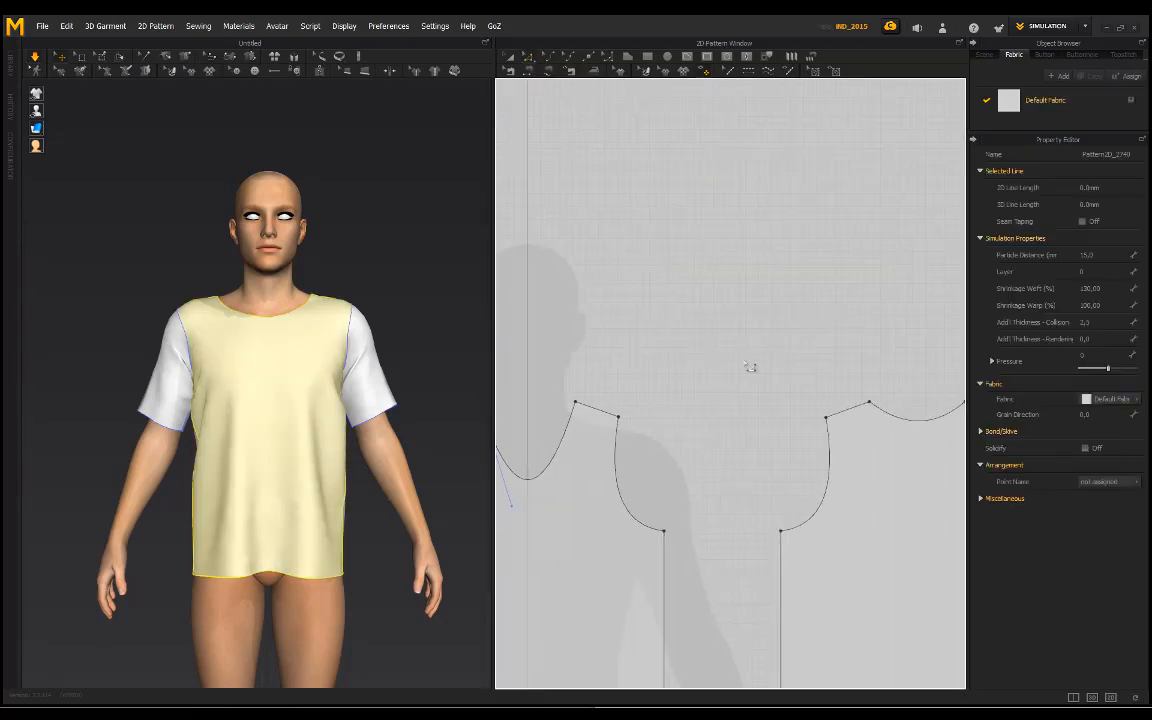
{"action": "middle_click_drag", "start_coordinate": [647, 346], "coordinate": [783, 343]}
{"action": "scroll", "coordinate": [640, 392], "scroll_direction": "up", "scroll_amount": 5}
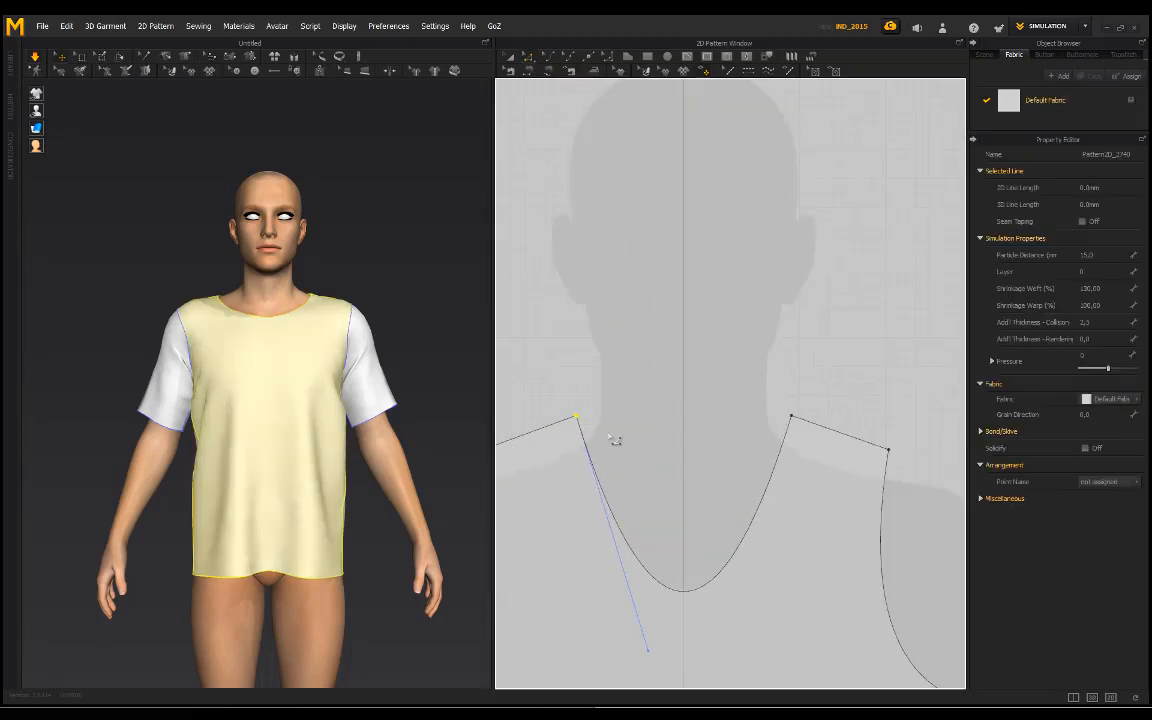
{"action": "left_click_drag", "start_coordinate": [585, 424], "coordinate": [605, 420]}
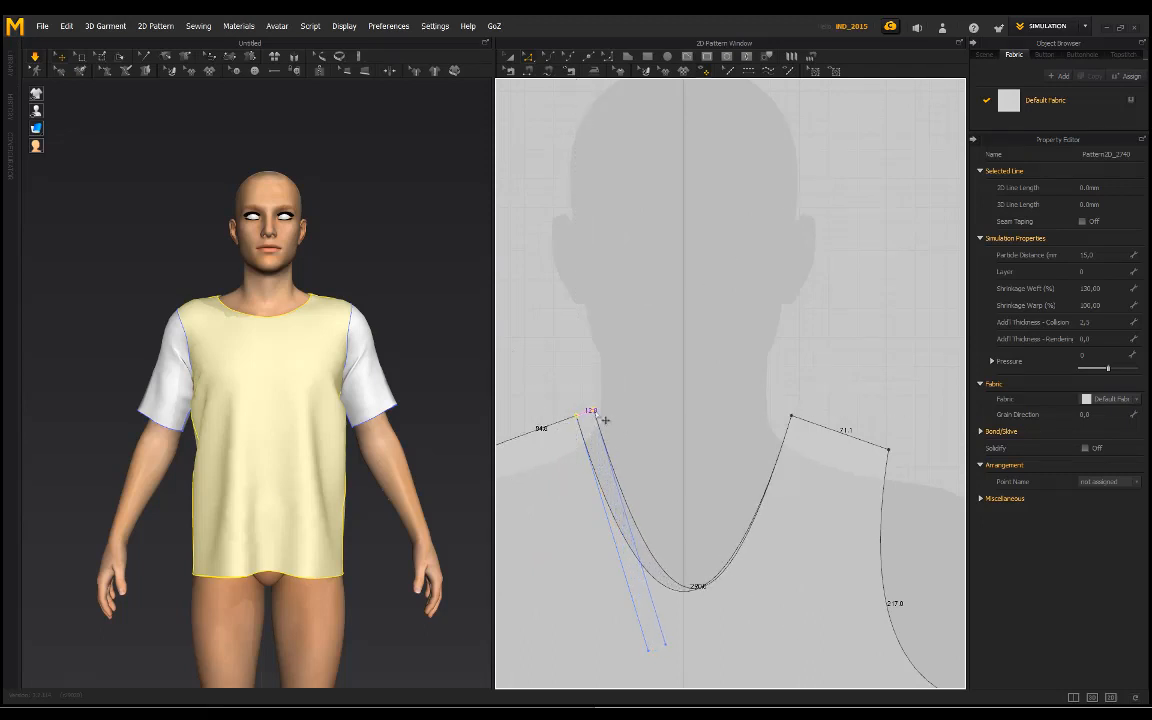
Step: Move the front pattern's right shoulder-neck corner point inward by about 11 mm and resimulate the shirt
{"action": "scroll", "coordinate": [797, 419], "scroll_direction": "down", "scroll_amount": 8}
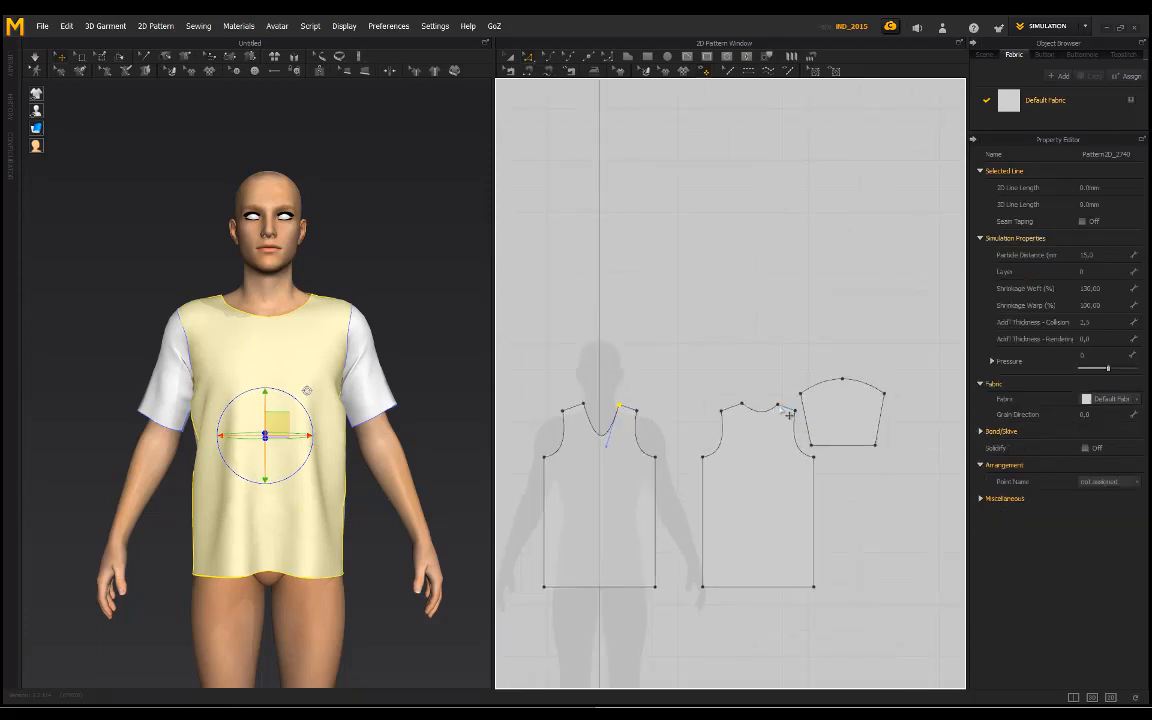
{"action": "scroll", "coordinate": [660, 422], "scroll_direction": "up", "scroll_amount": 4}
{"action": "scroll", "coordinate": [660, 421], "scroll_direction": "up", "scroll_amount": 3}
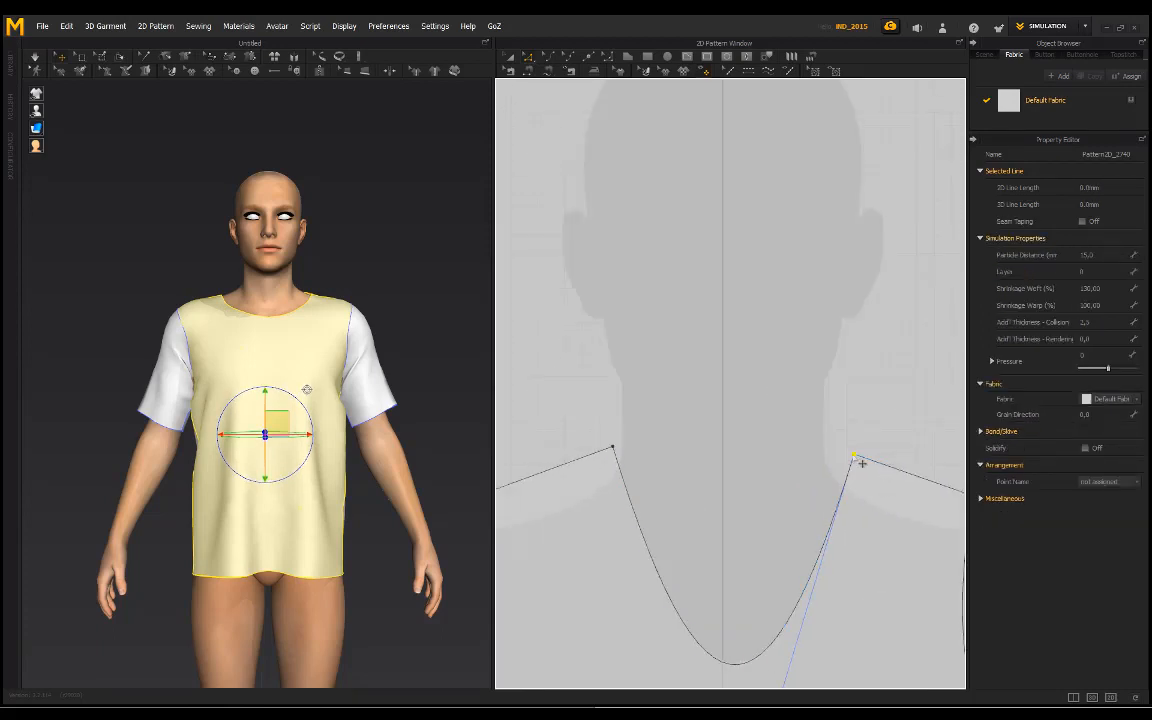
{"action": "left_click_drag", "start_coordinate": [859, 457], "coordinate": [847, 457]}
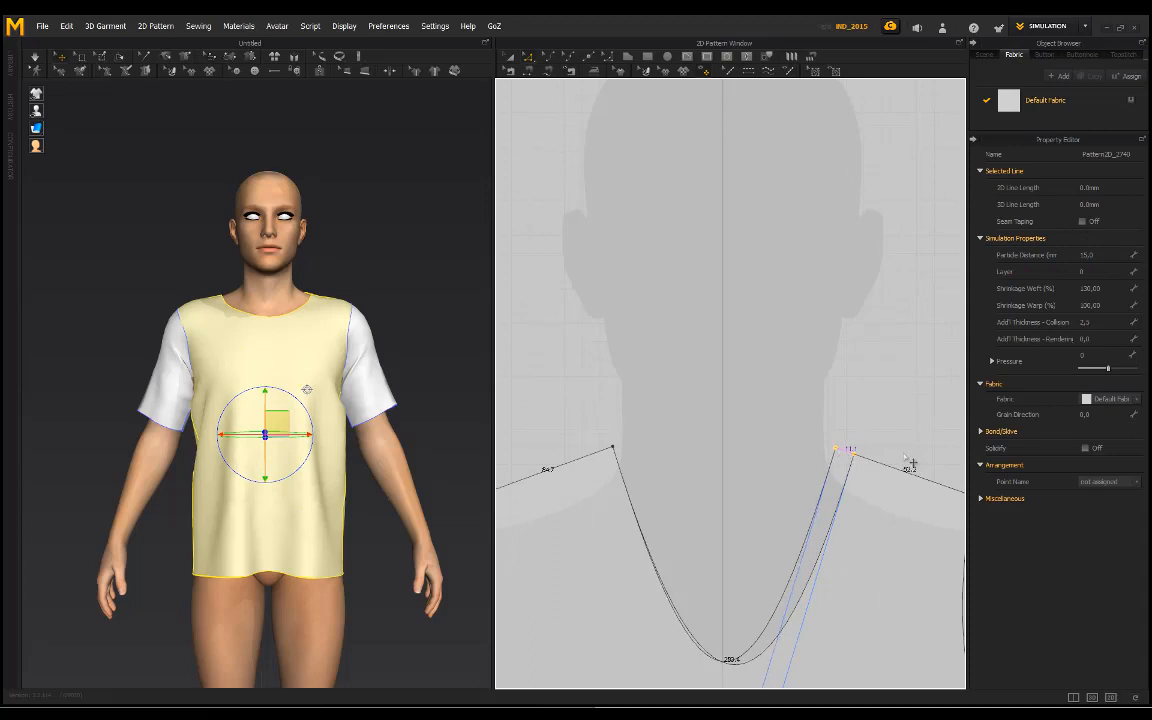
{"action": "left_click", "coordinate": [455, 319]}
{"action": "scroll", "coordinate": [355, 261], "scroll_direction": "up", "scroll_amount": 3}
{"action": "key", "text": "space"}
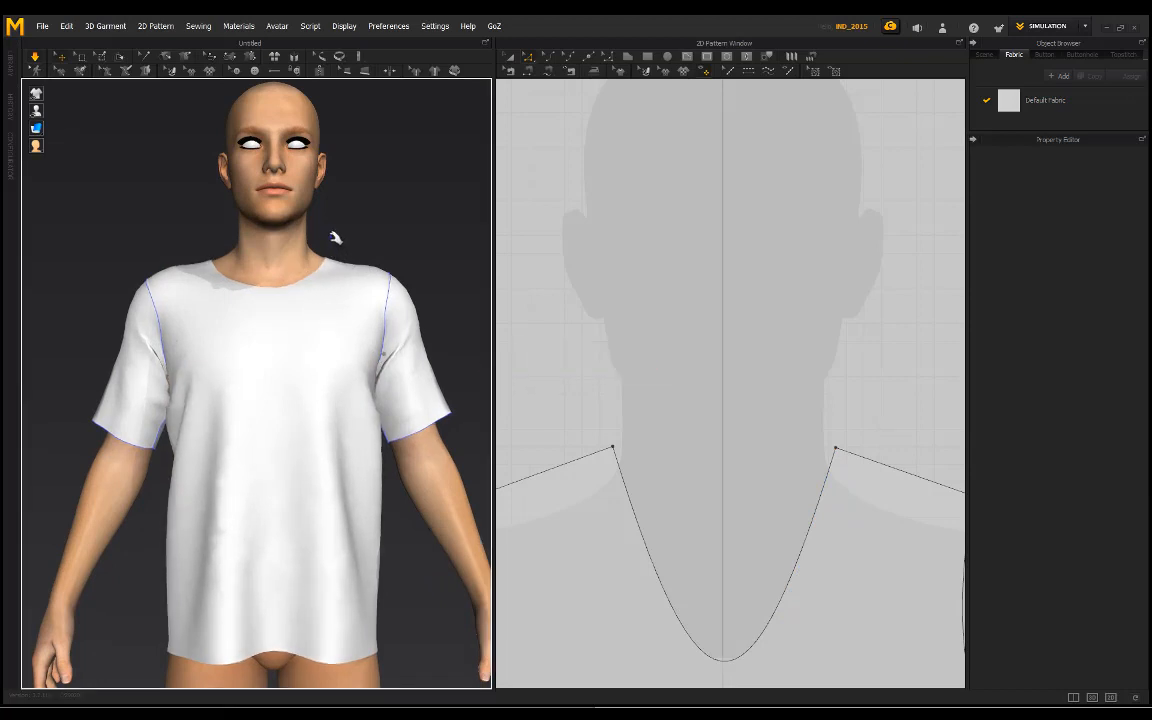
Step: Tug the front fabric during the simulation and examine the adjusted neckline and overall drape from several angles
{"action": "right_click_drag", "start_coordinate": [334, 237], "coordinate": [324, 250]}
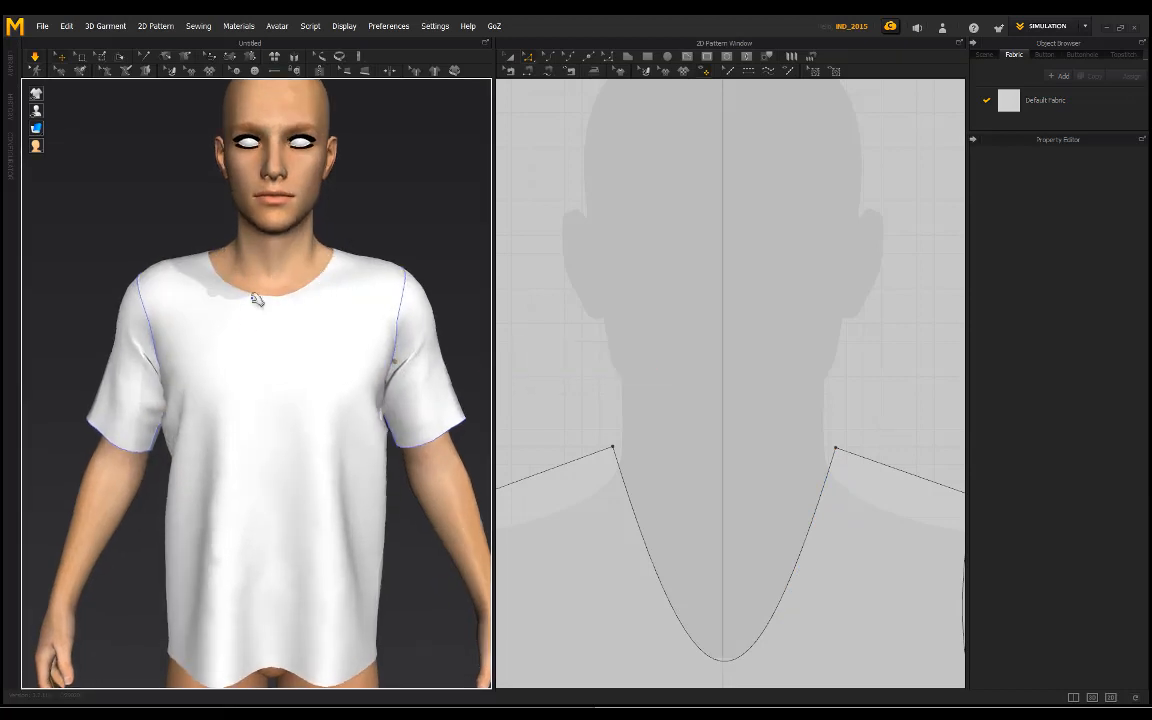
{"action": "left_click_drag", "start_coordinate": [375, 337], "coordinate": [403, 340]}
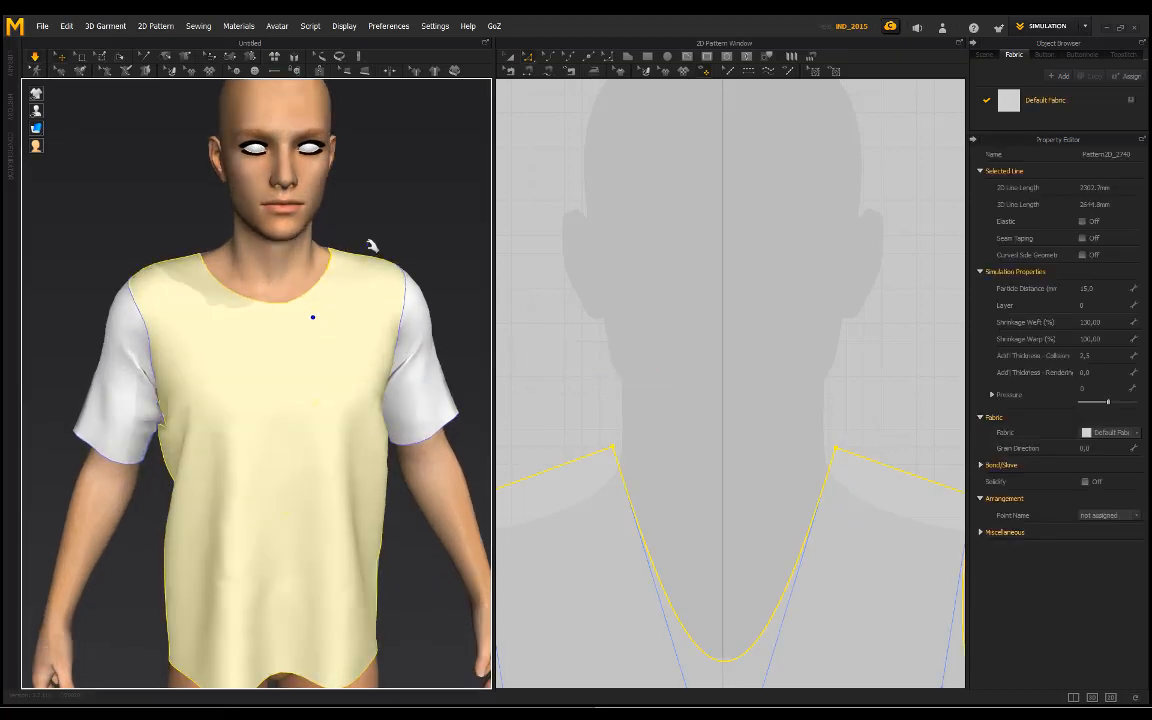
{"action": "left_click", "coordinate": [369, 246]}
{"action": "right_click_drag", "start_coordinate": [267, 239], "coordinate": [290, 249]}
{"action": "scroll", "coordinate": [290, 249], "scroll_direction": "down", "scroll_amount": 3}
{"action": "scroll", "coordinate": [376, 247], "scroll_direction": "down", "scroll_amount": 2}
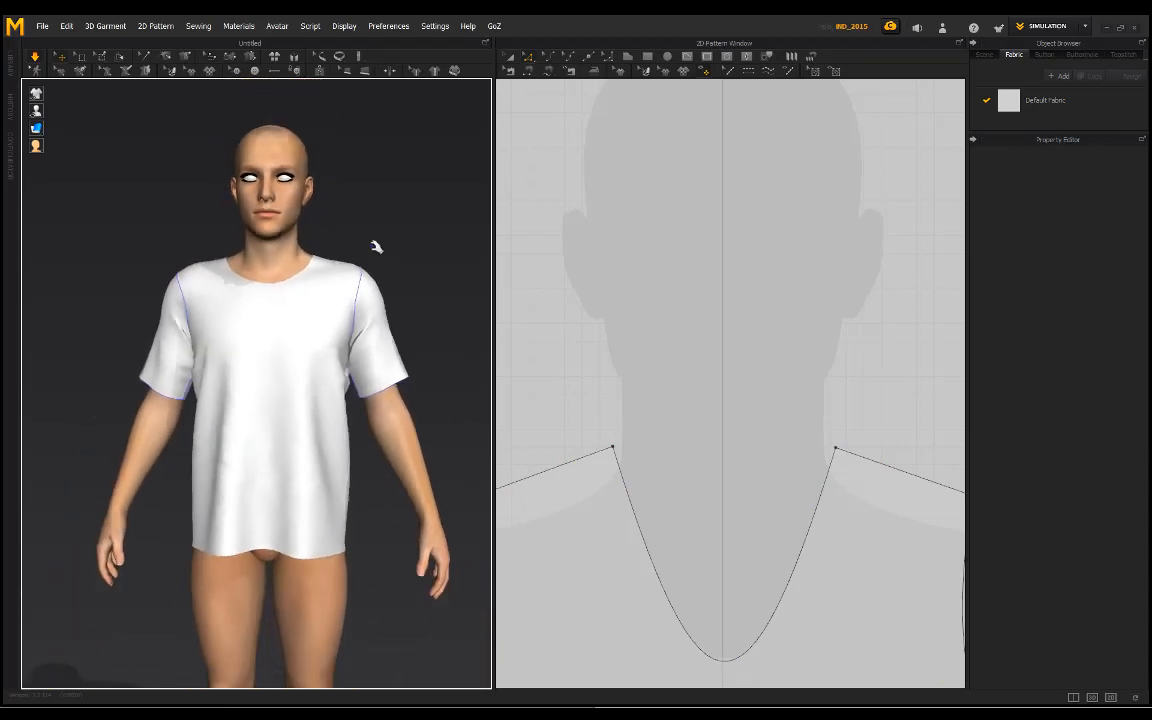
{"action": "mouse_move", "coordinate": [338, 490]}
{"action": "left_mouse_down"}
{"action": "mouse_move", "coordinate": [339, 579]}
{"action": "mouse_move", "coordinate": [330, 505]}
{"action": "left_mouse_up"}
{"action": "left_click", "coordinate": [268, 238]}
{"action": "right_click_drag", "start_coordinate": [268, 238], "coordinate": [136, 209]}
{"action": "scroll", "coordinate": [175, 241], "scroll_direction": "up", "scroll_amount": 2}
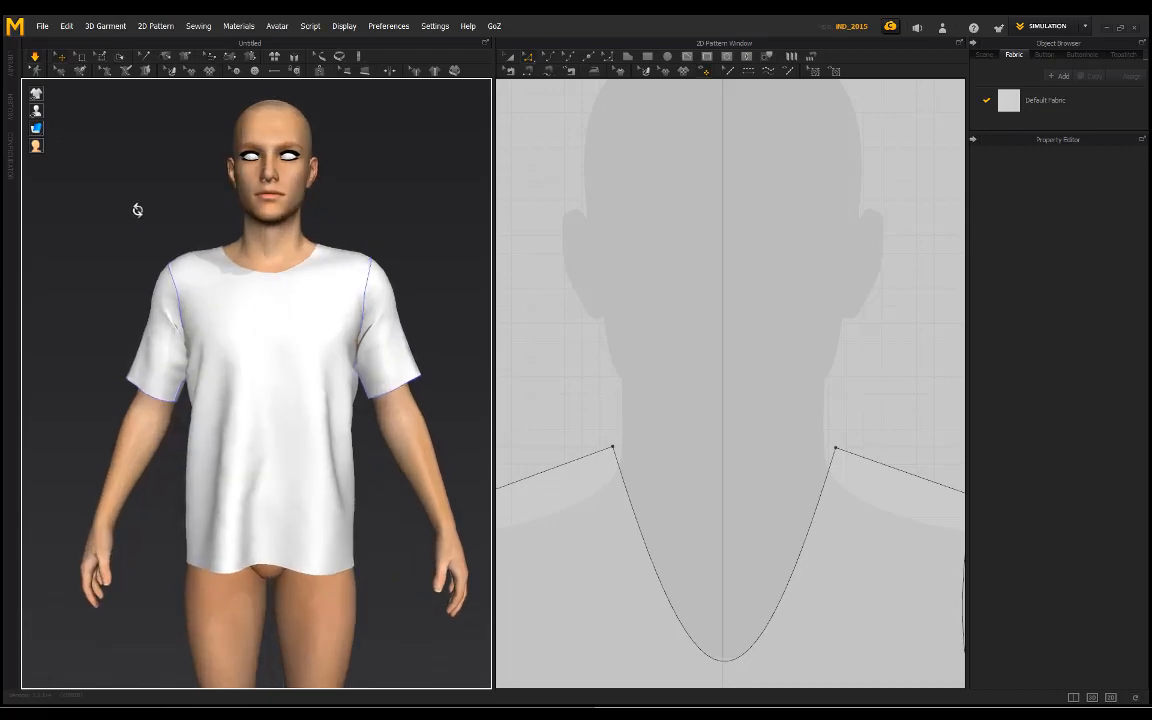
{"action": "scroll", "coordinate": [186, 216], "scroll_direction": "down", "scroll_amount": 2}
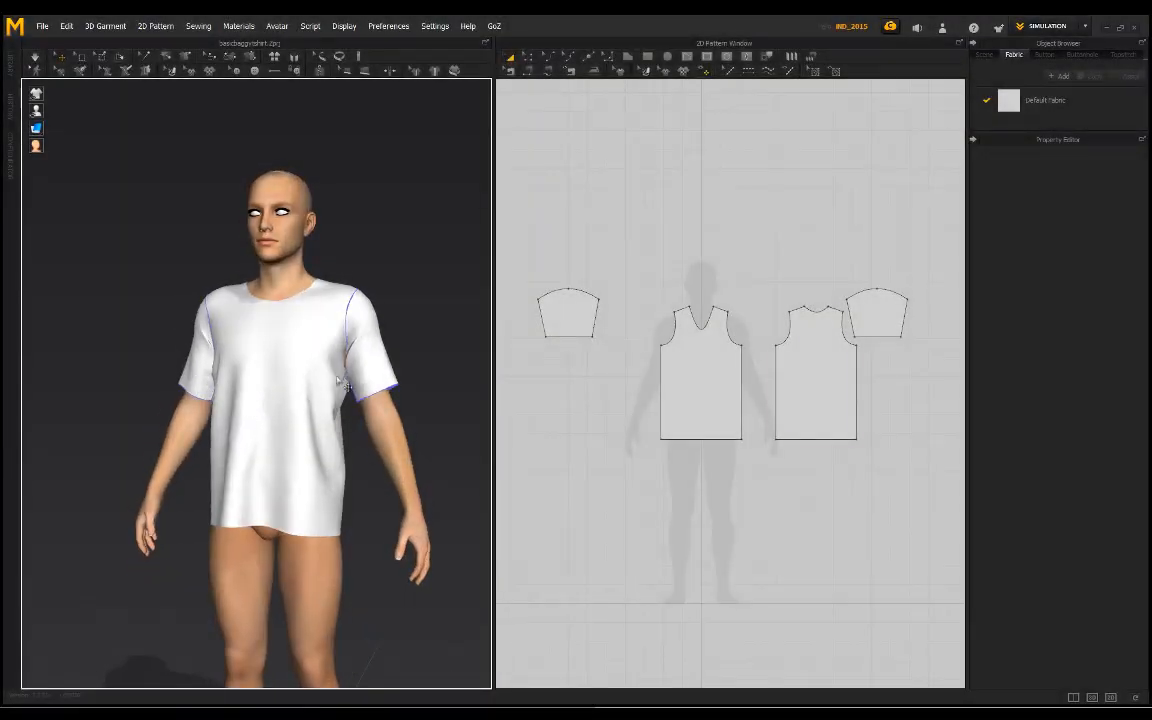
Step: Select all shirt patterns, set Shrinkage Weft to 140% and Shrinkage Warp to 110%, and simulate the looser garment
{"action": "left_click_drag", "start_coordinate": [503, 246], "coordinate": [505, 248]}
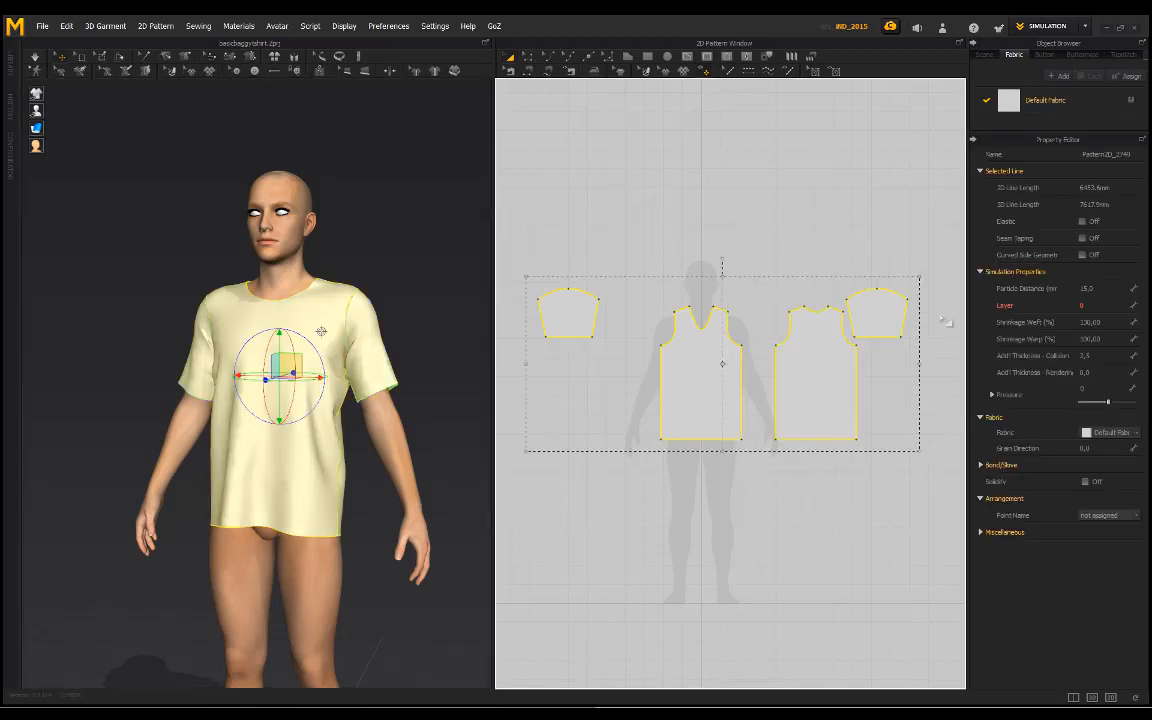
{"action": "left_click", "coordinate": [1101, 322]}
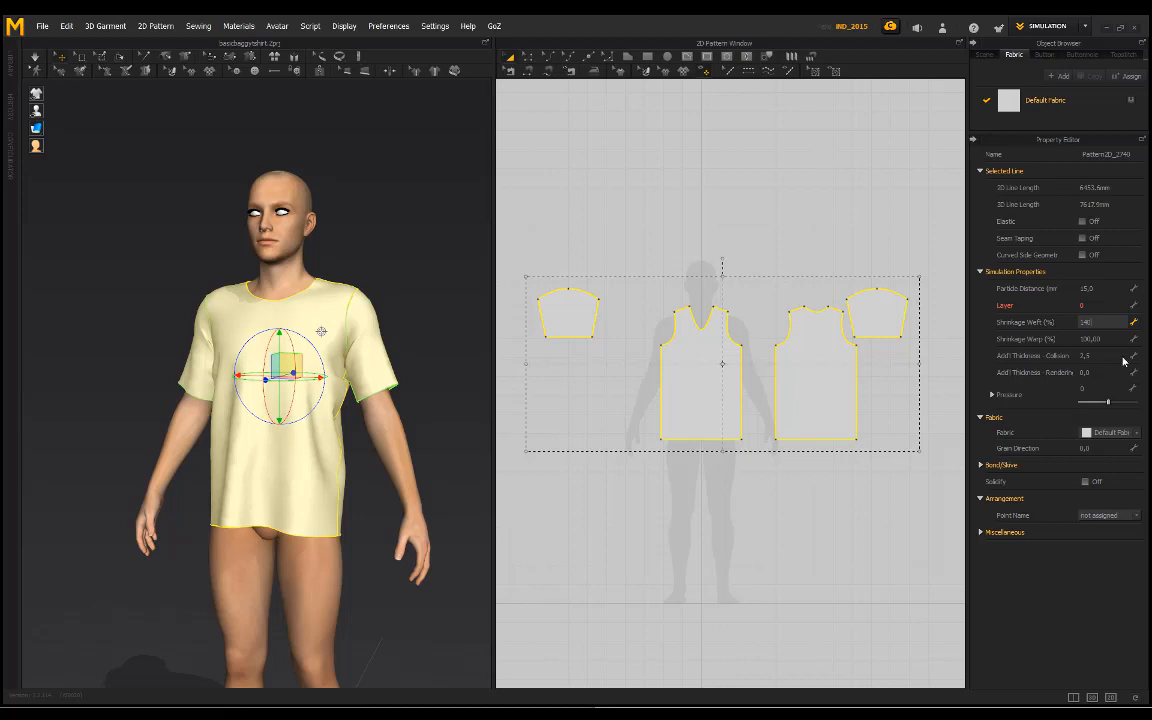
{"action": "key", "text": "Tab"}
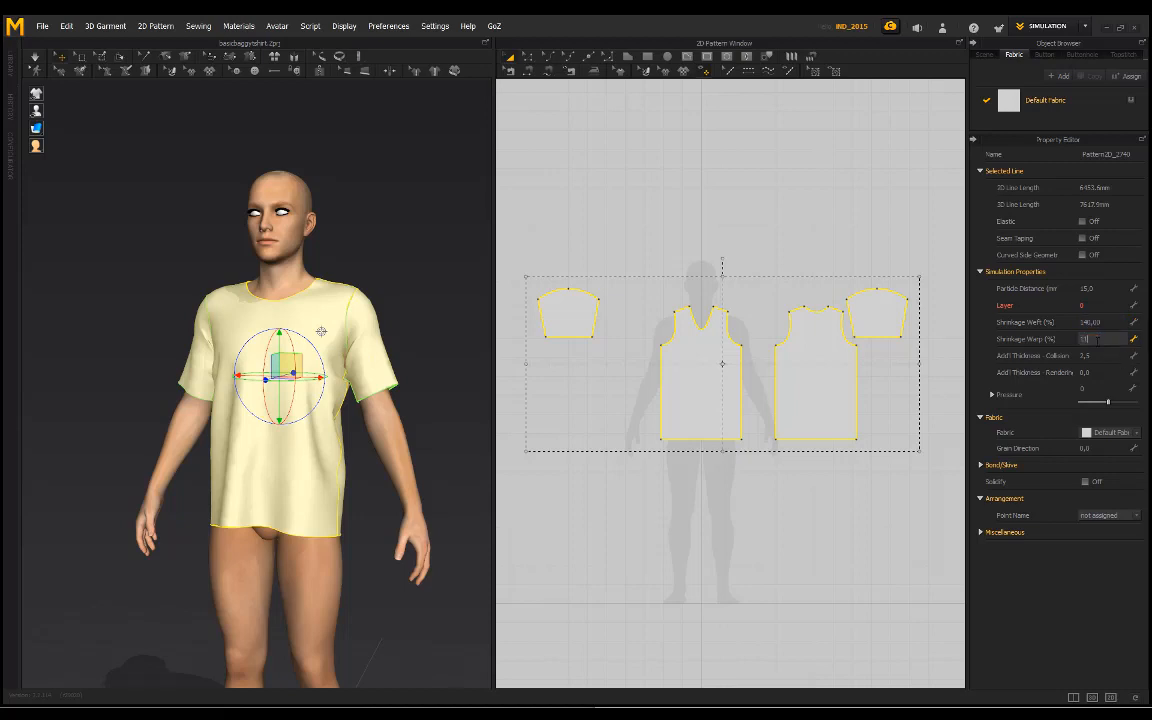
{"action": "type", "text": "110"}
{"action": "key", "text": "Return"}
{"action": "key", "text": "space"}
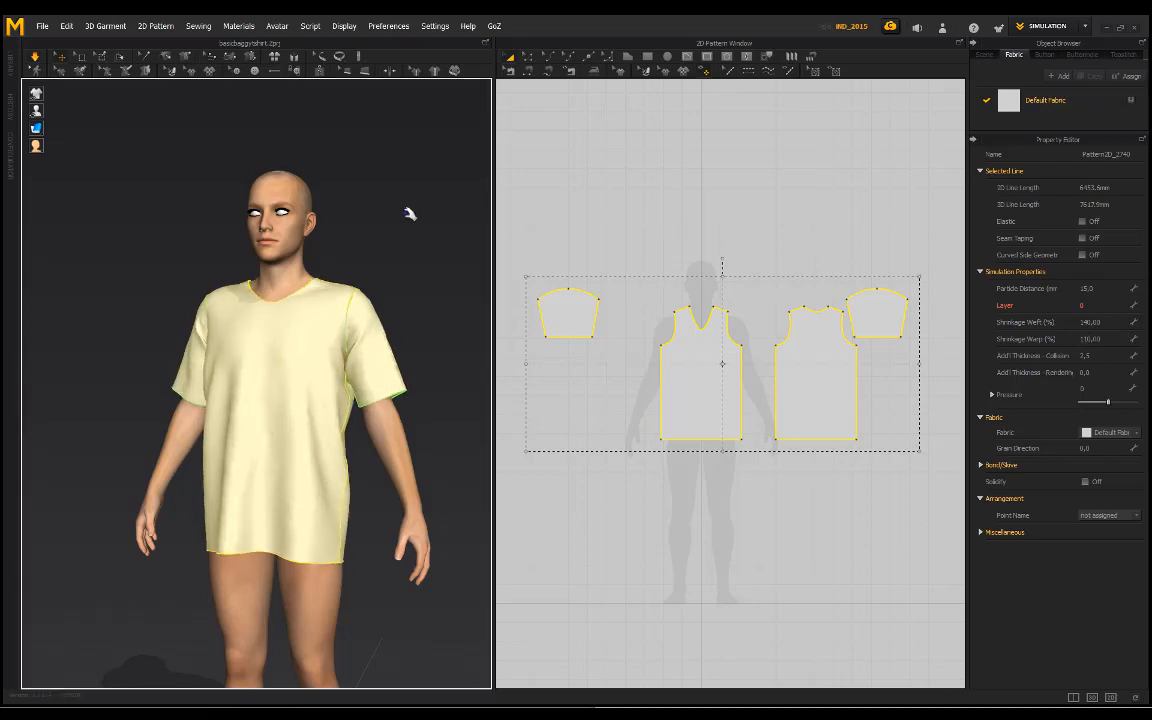
{"action": "right_click_drag", "start_coordinate": [362, 214], "coordinate": [380, 251]}
{"action": "left_click", "coordinate": [393, 255]}
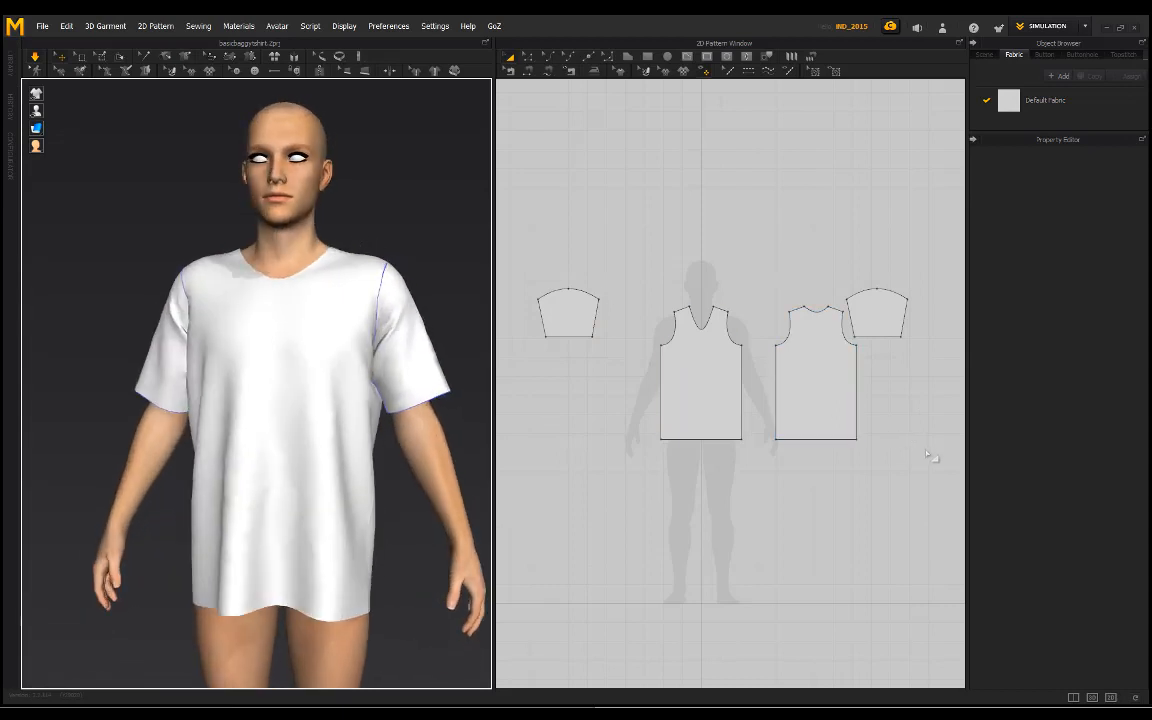
Step: Select all patterns, set Shrinkage Warp to 100%, and resimulate the shirt
{"action": "left_click_drag", "start_coordinate": [928, 455], "coordinate": [530, 274]}
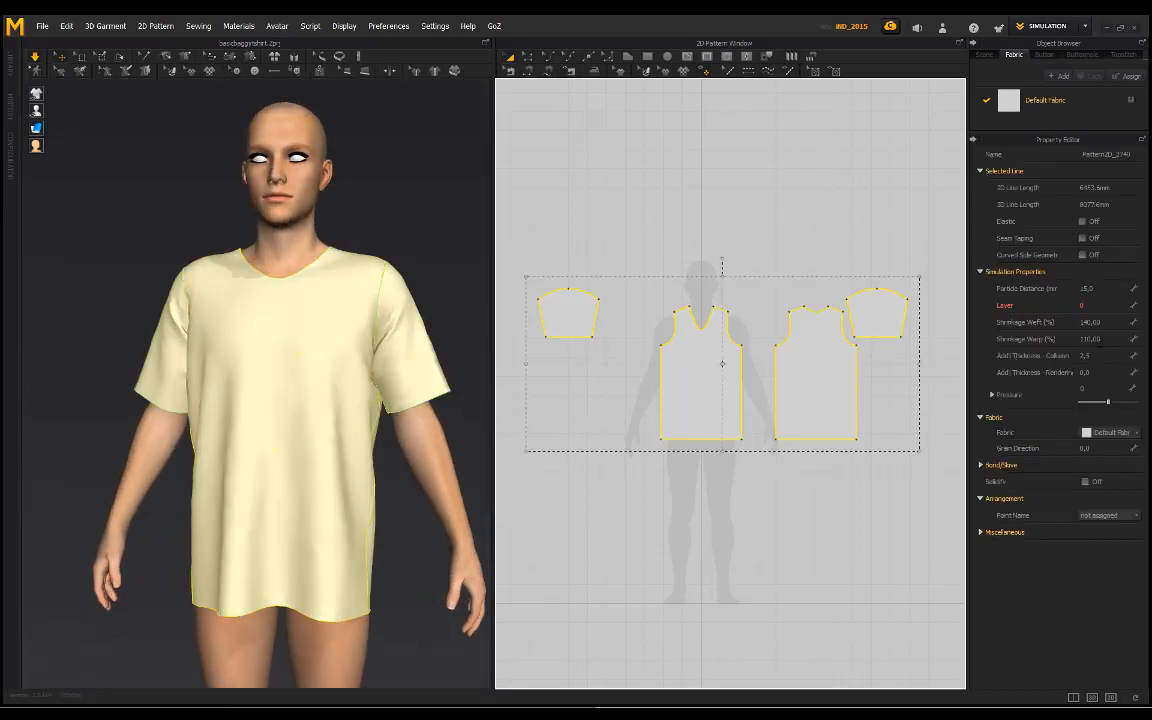
{"action": "left_click", "coordinate": [1101, 341]}
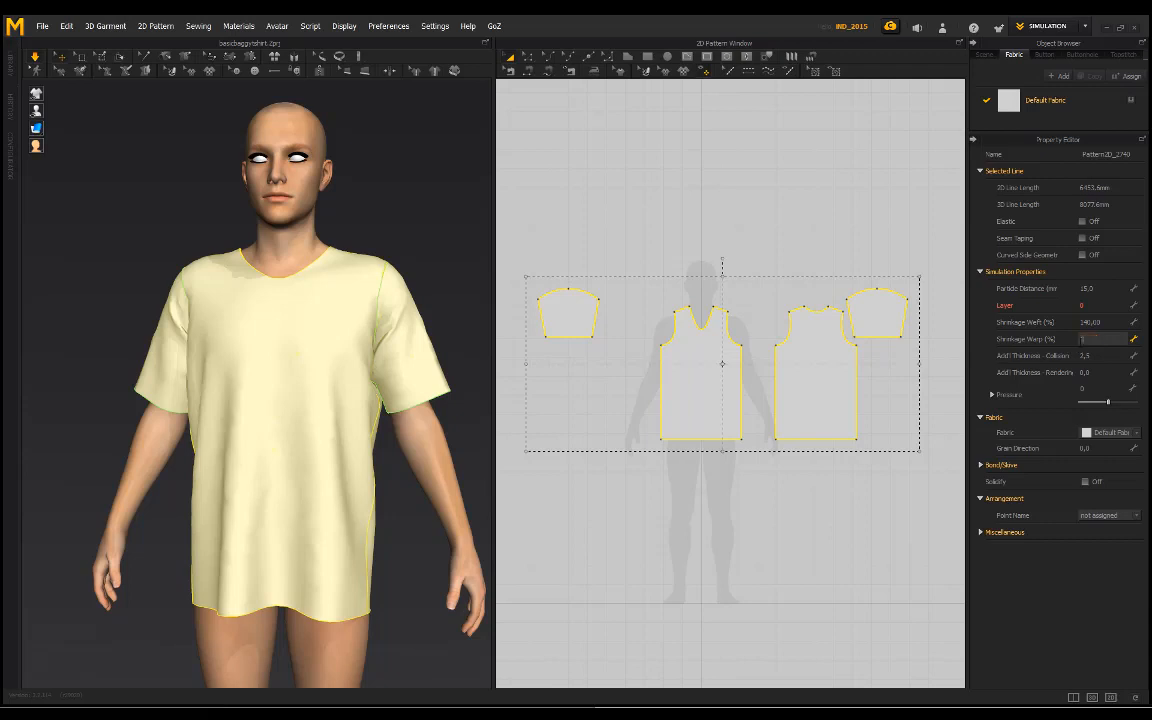
{"action": "key", "text": "Return"}
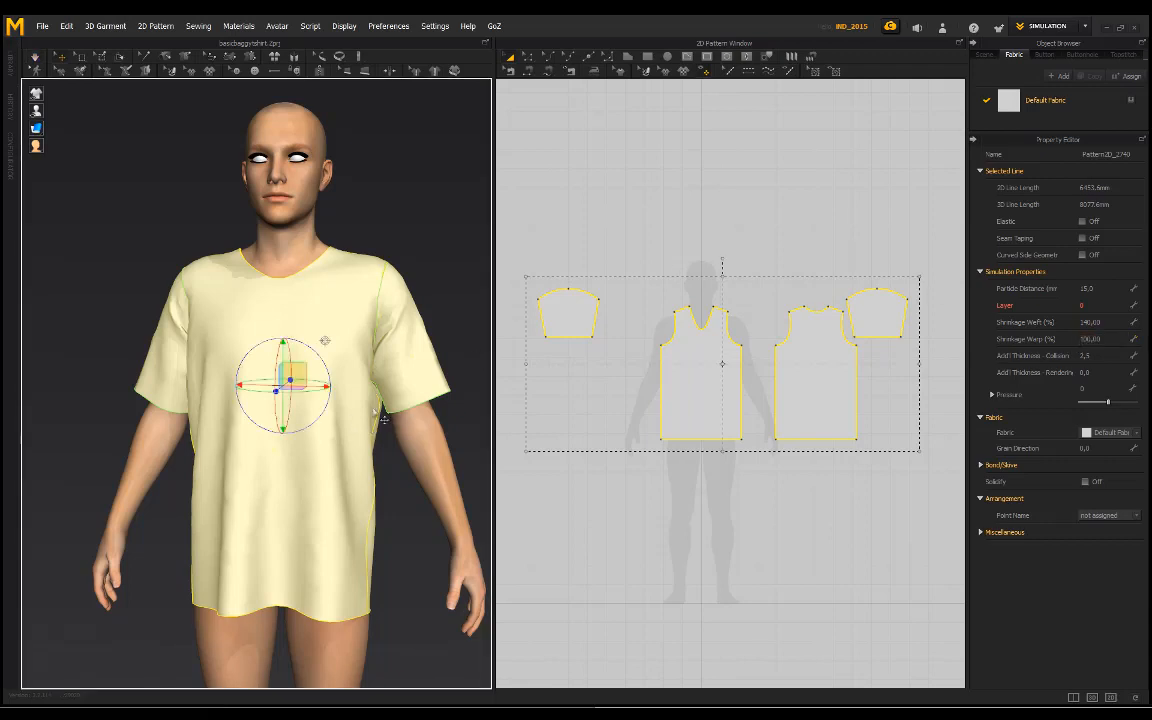
{"action": "key", "text": "space"}
Step: Set Shrinkage Warp back to 110% for all patterns and let the shirt resimulate
{"action": "left_click", "coordinate": [1090, 339]}
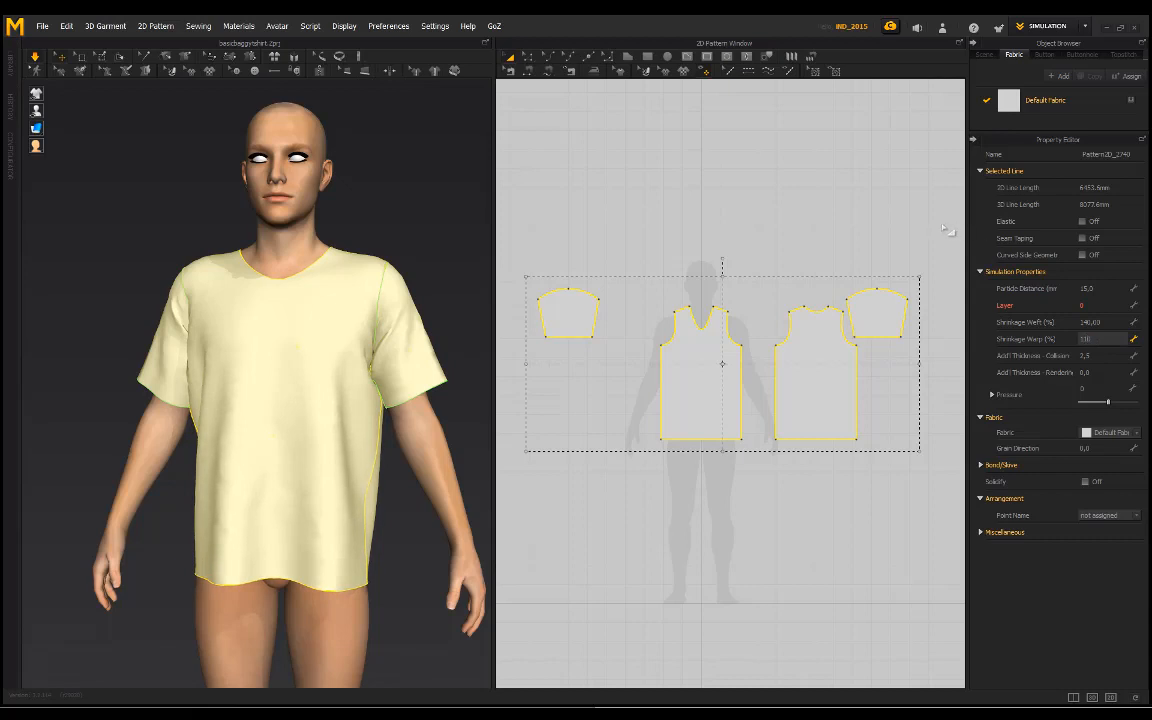
{"action": "key", "text": "Return"}
{"action": "left_click", "coordinate": [178, 234]}
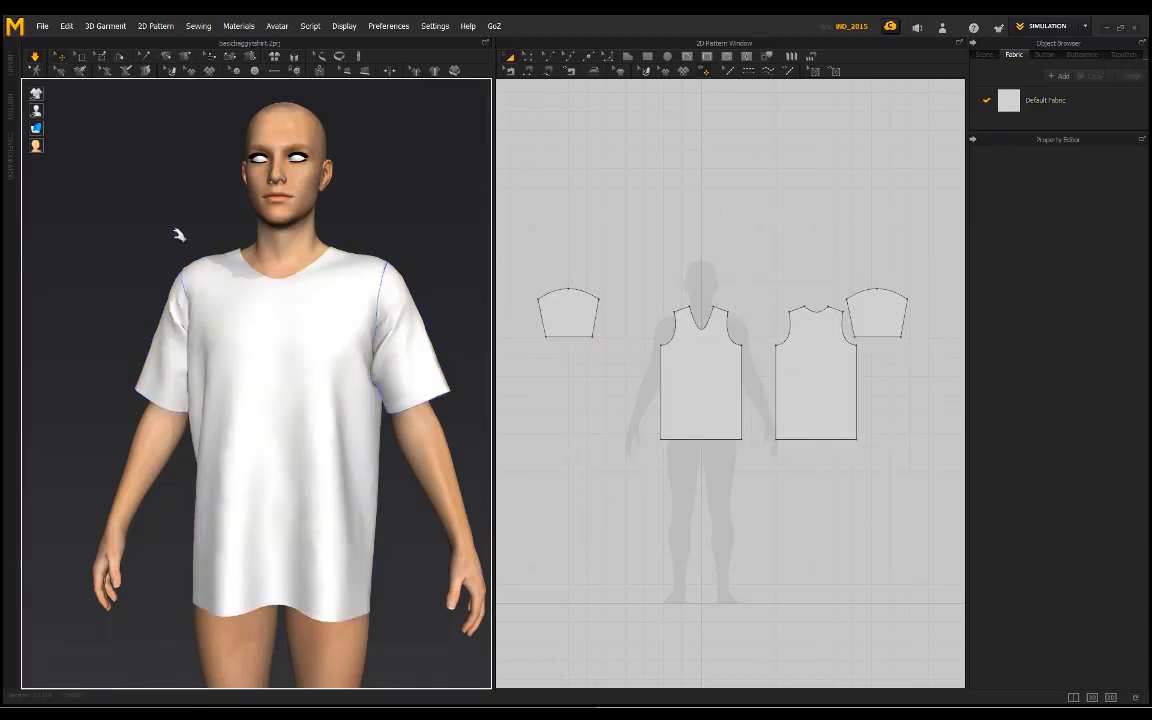
Step: Examine the baggier shirt's sleeves and side drape while orbiting around the avatar
{"action": "right_click_drag", "start_coordinate": [178, 234], "coordinate": [272, 245]}
{"action": "right_click_drag", "start_coordinate": [160, 290], "coordinate": [268, 268]}
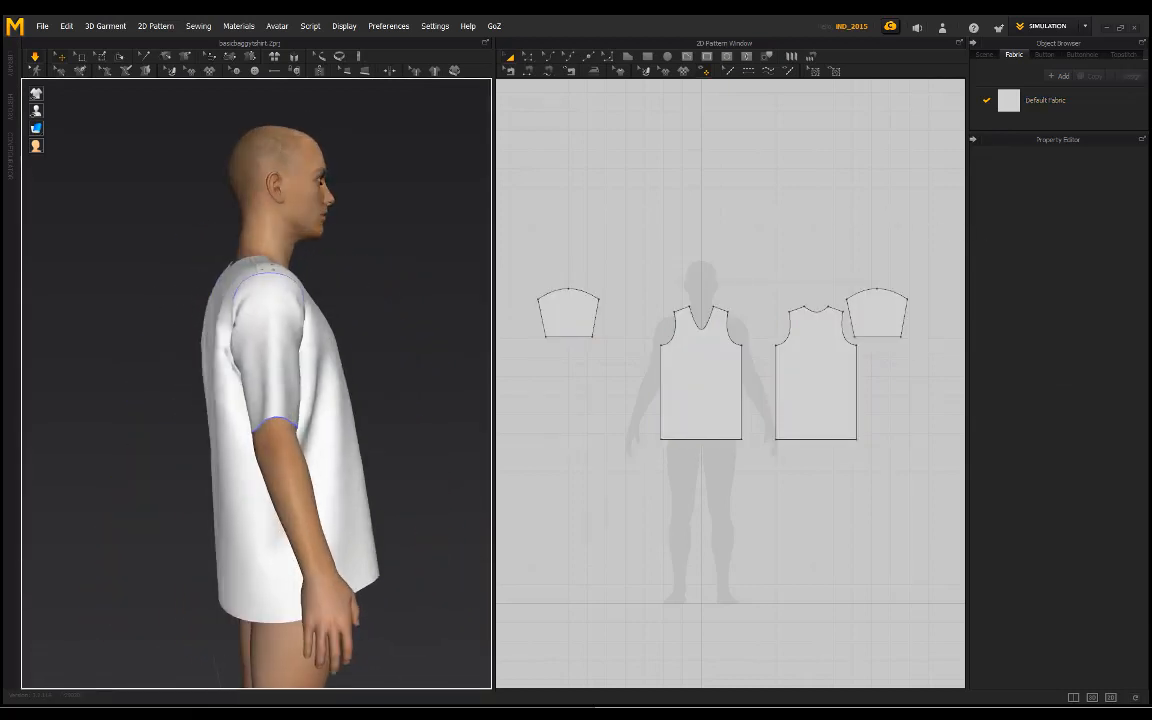
{"action": "right_click_drag", "start_coordinate": [390, 292], "coordinate": [176, 272]}
{"action": "right_click_drag", "start_coordinate": [326, 220], "coordinate": [443, 293]}
{"action": "left_click", "coordinate": [366, 410]}
{"action": "left_click", "coordinate": [411, 262]}
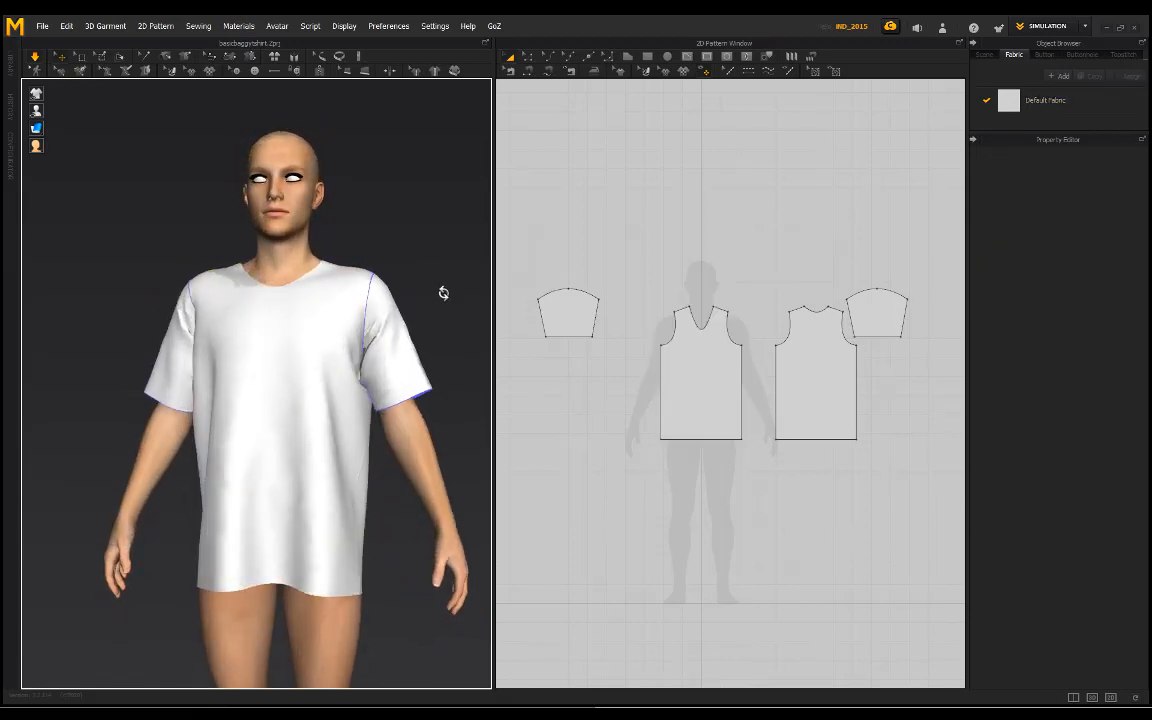
Step: Tug the shirt front near the side seam and pull both sleeves outward so the fabric settles loosely
{"action": "left_click", "coordinate": [360, 538]}
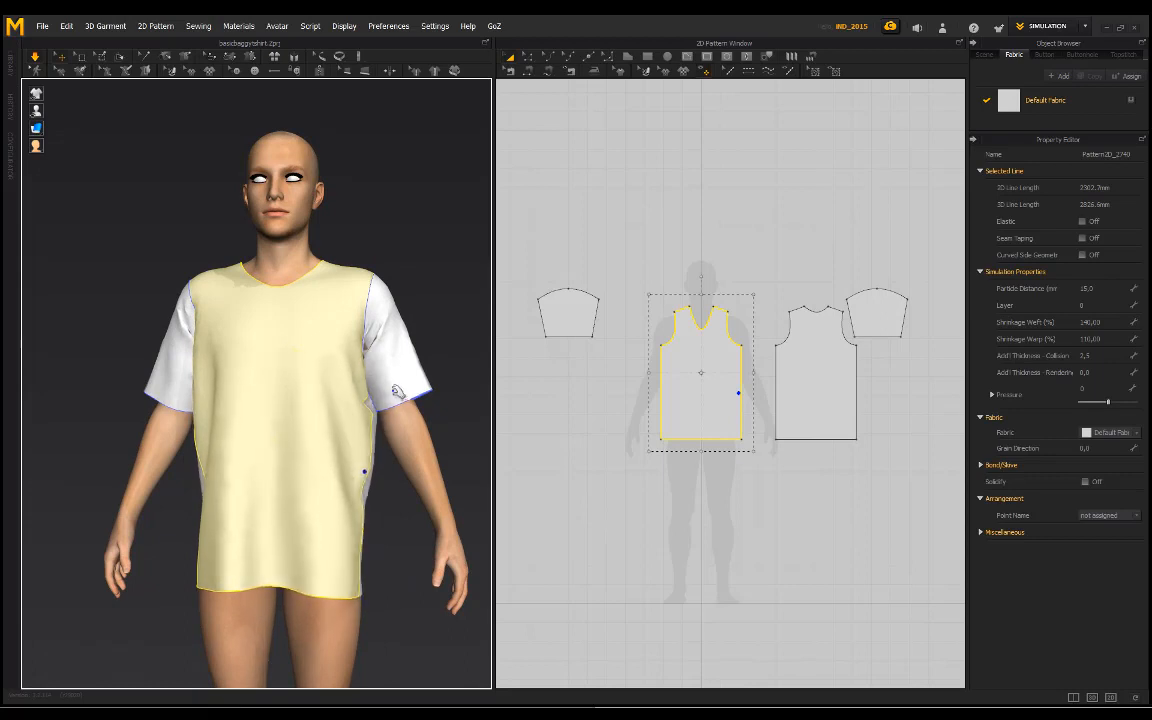
{"action": "left_click_drag", "start_coordinate": [403, 390], "coordinate": [473, 435]}
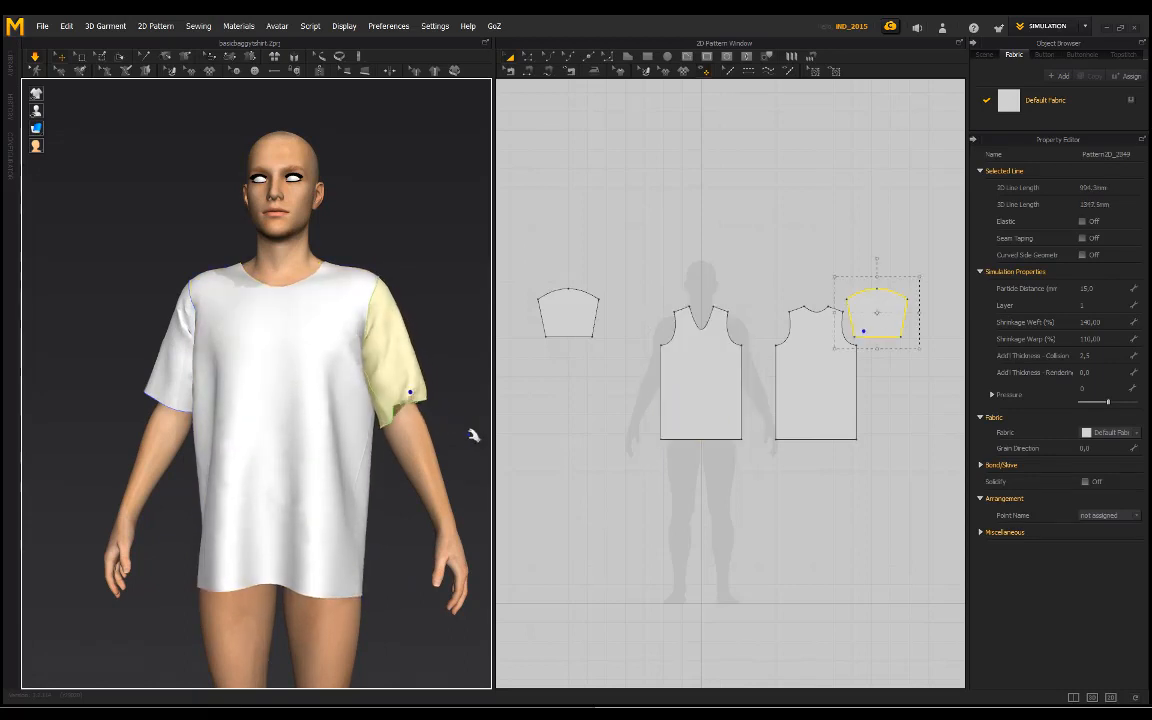
{"action": "left_click", "coordinate": [446, 380]}
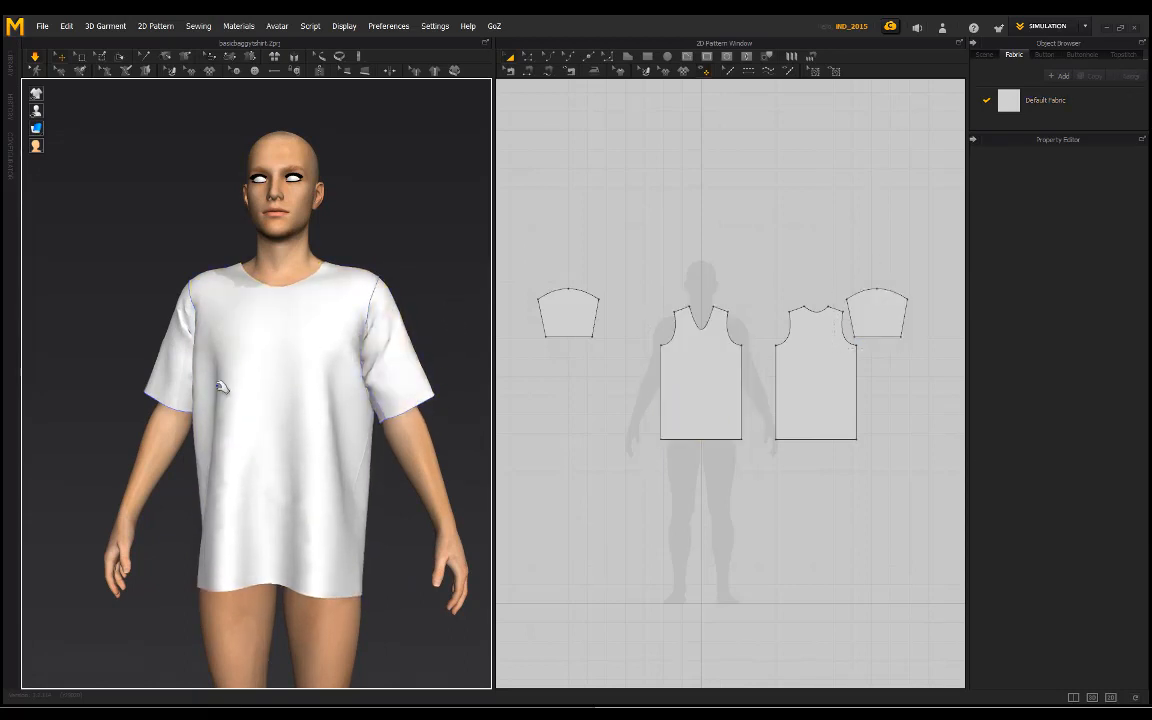
{"action": "left_click", "coordinate": [168, 397]}
{"action": "left_click", "coordinate": [116, 404]}
Step: Examine the shirt's drape from behind, the side and the front, tugging the back and lower front fabric
{"action": "right_click_drag", "start_coordinate": [116, 404], "coordinate": [232, 394]}
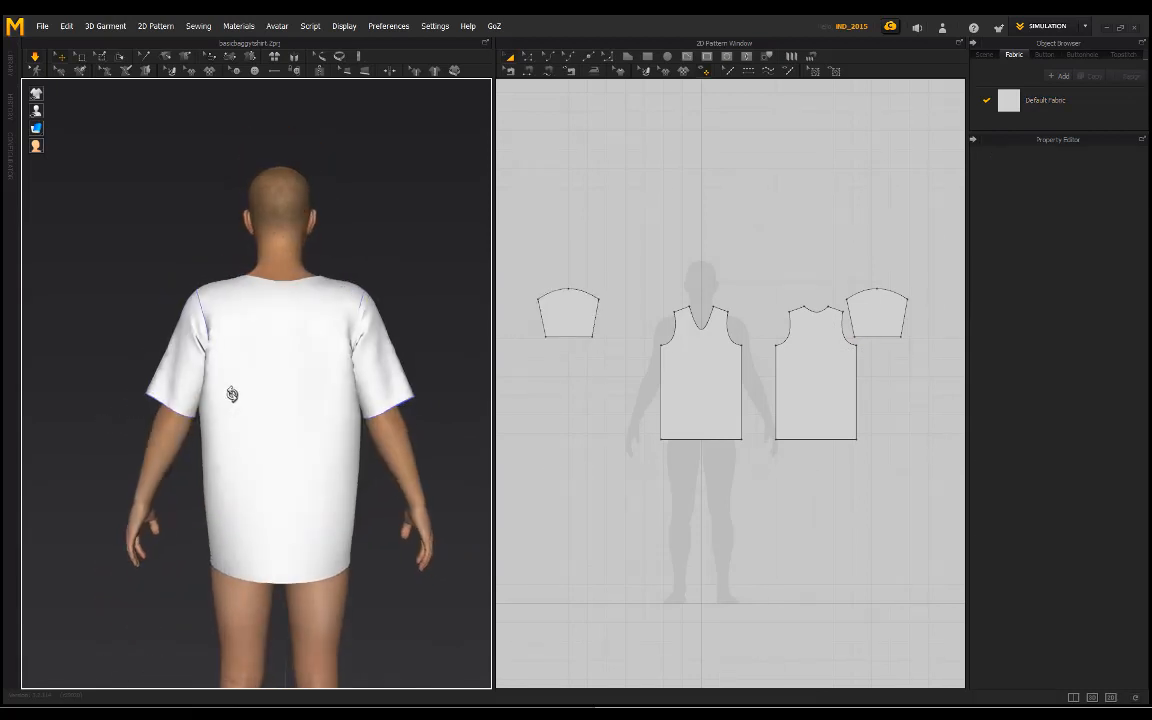
{"action": "right_click_drag", "start_coordinate": [398, 326], "coordinate": [333, 345]}
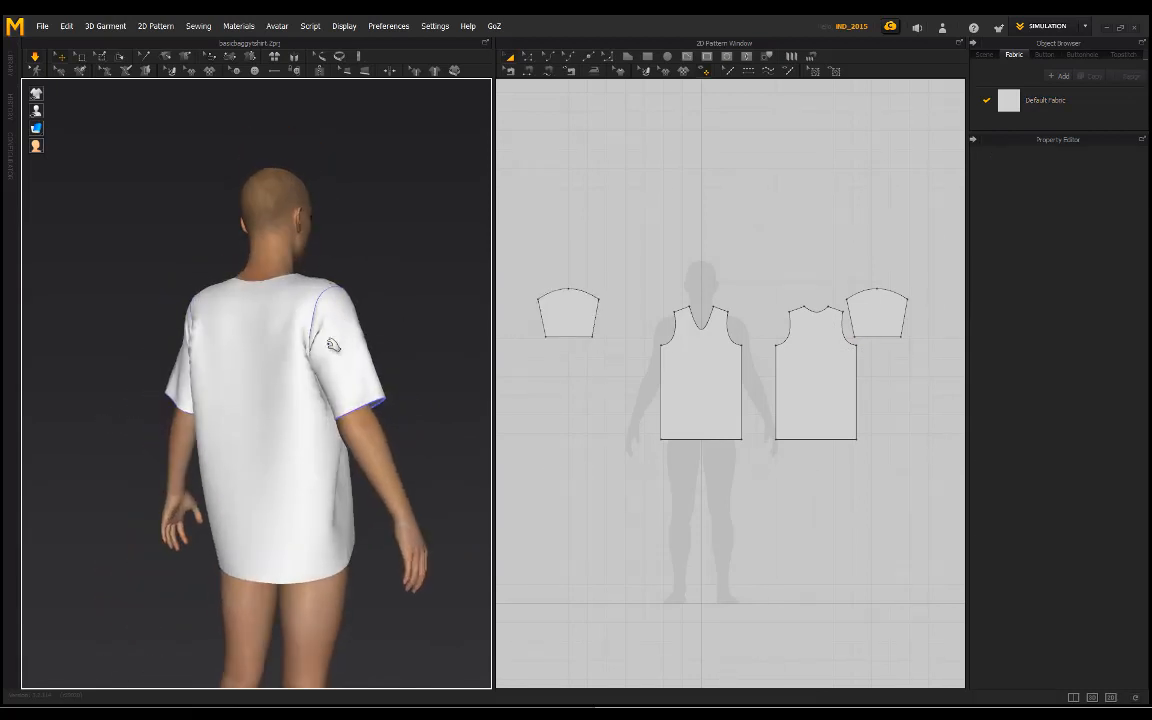
{"action": "left_click", "coordinate": [240, 462]}
{"action": "left_click", "coordinate": [437, 375]}
{"action": "right_click_drag", "start_coordinate": [437, 375], "coordinate": [338, 528]}
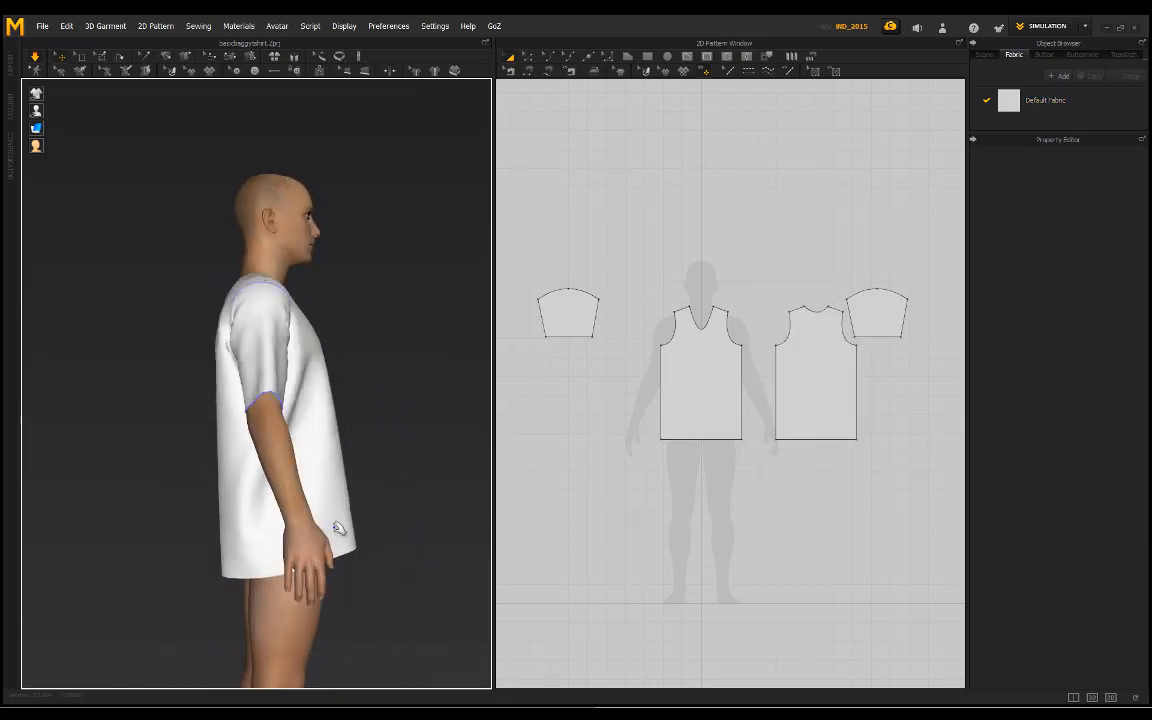
{"action": "left_click", "coordinate": [338, 528]}
{"action": "left_click", "coordinate": [383, 324]}
{"action": "right_click_drag", "start_coordinate": [383, 324], "coordinate": [280, 337]}
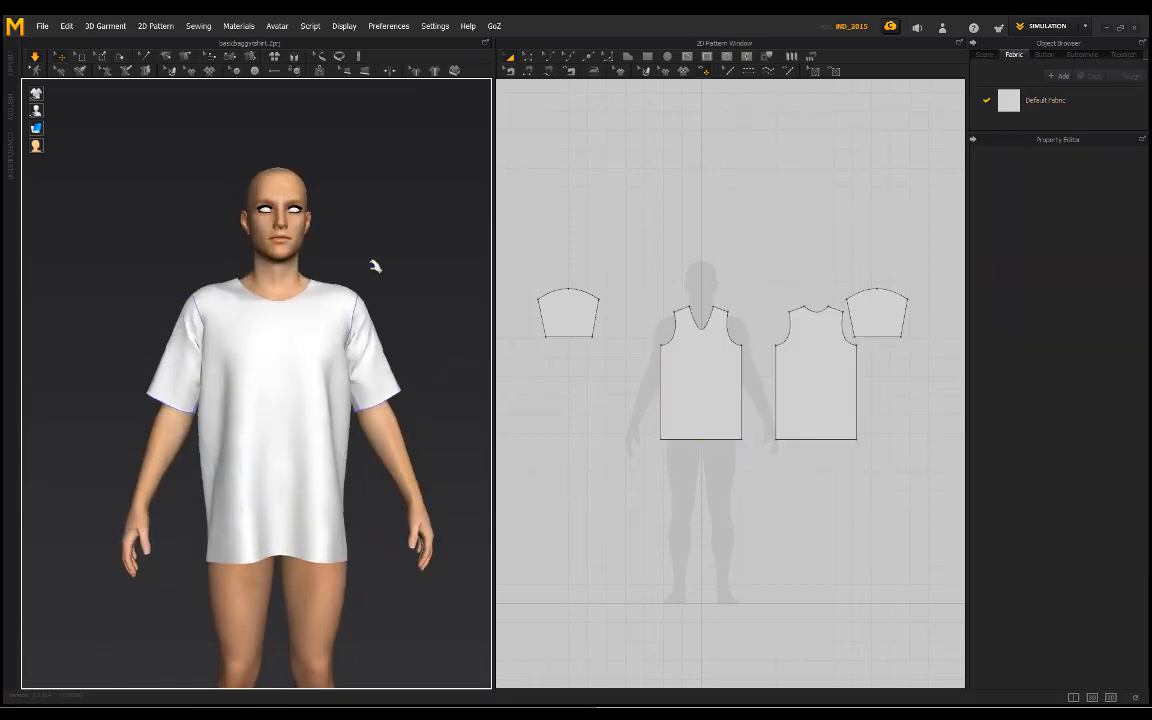
Step: Apply the R_Lightweight physical property preset to Default Fabric
{"action": "right_click_drag", "start_coordinate": [375, 266], "coordinate": [346, 268]}
{"action": "scroll", "coordinate": [360, 205], "scroll_direction": "up", "scroll_amount": 3}
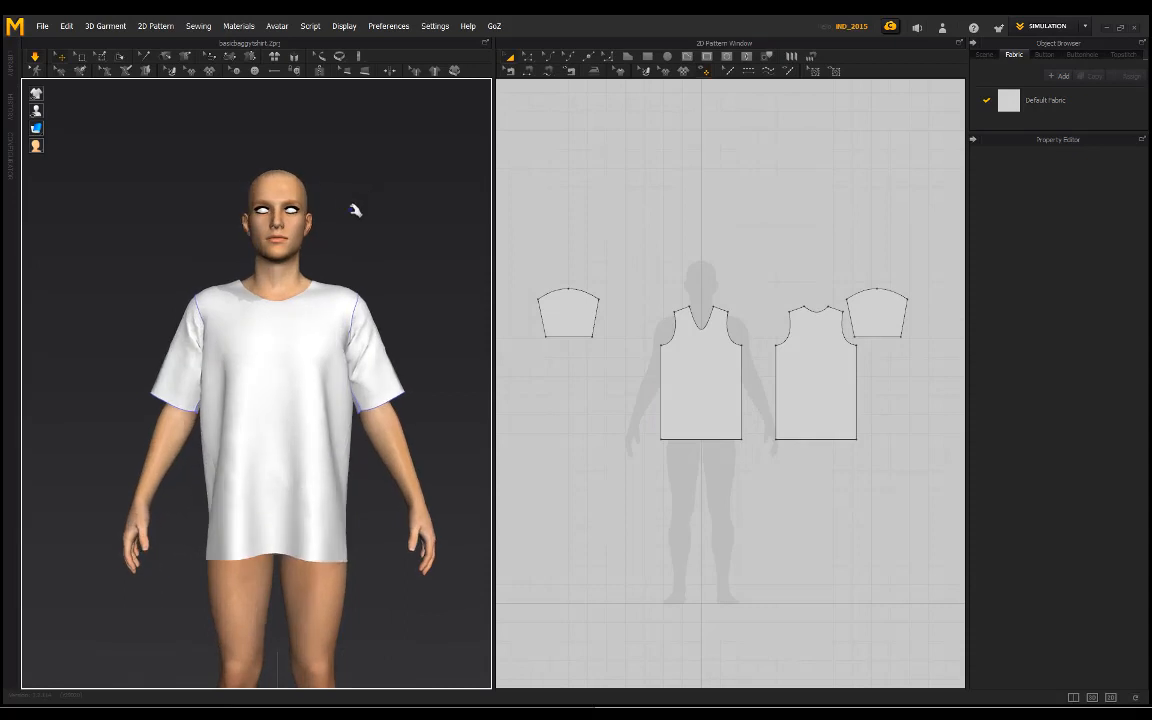
{"action": "left_click", "coordinate": [1041, 100]}
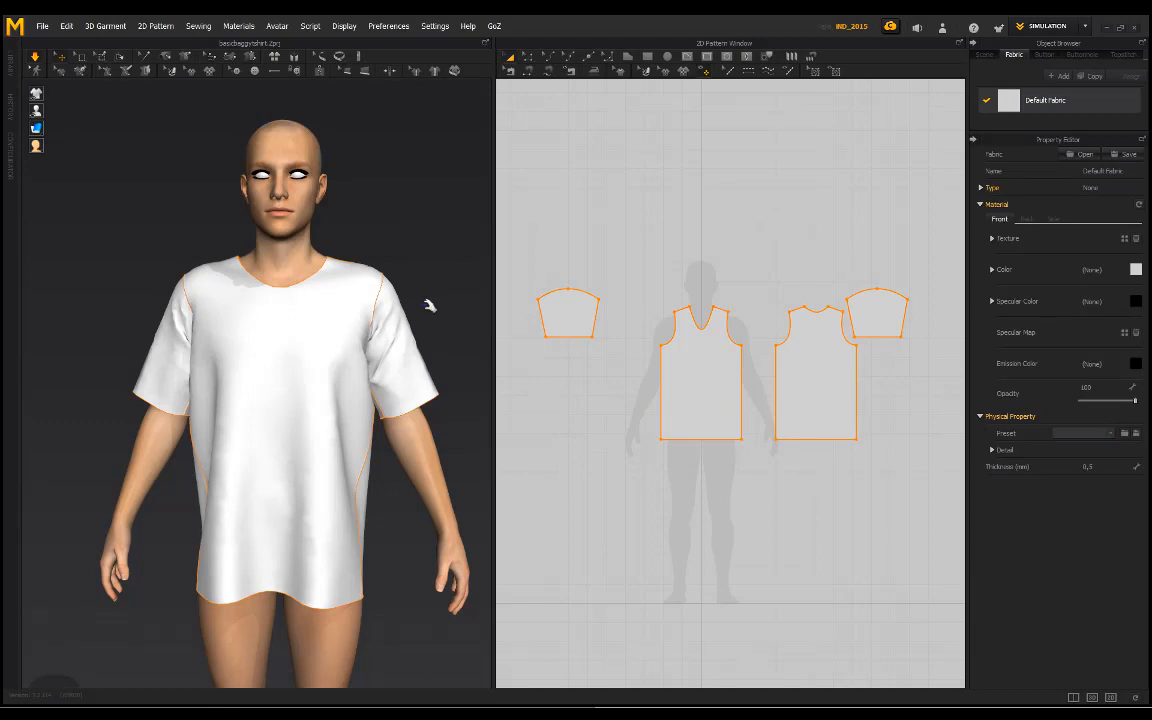
{"action": "left_click", "coordinate": [1110, 435]}
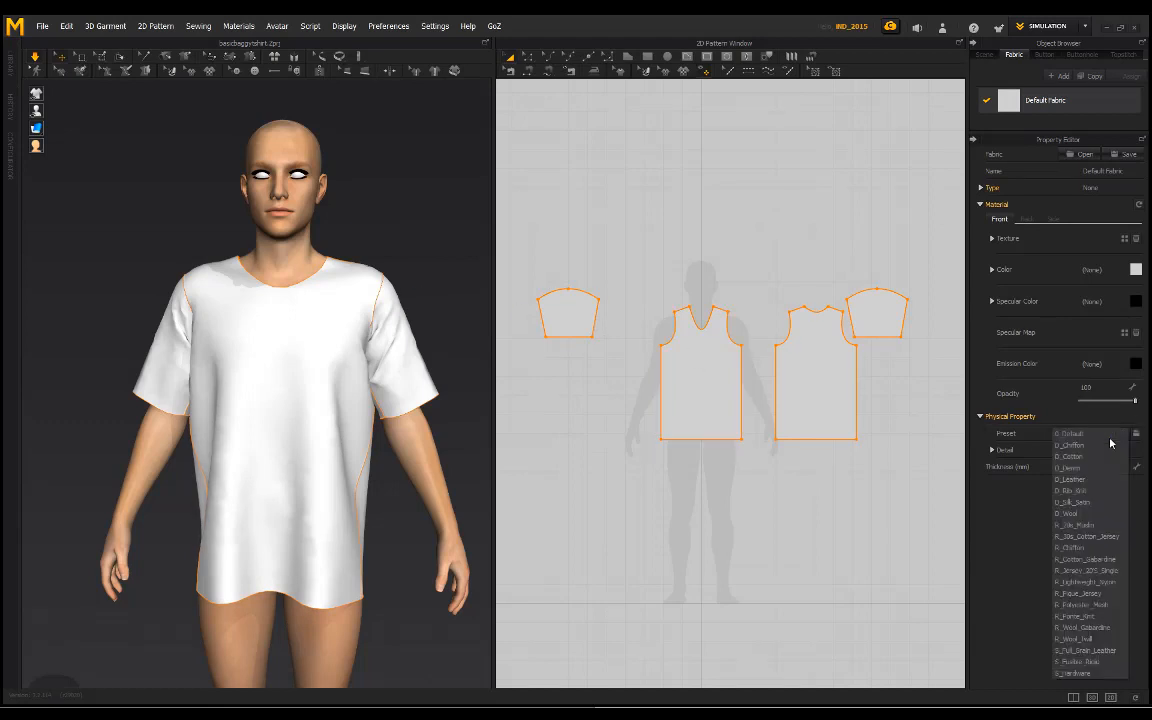
{"action": "left_click", "coordinate": [1089, 593]}
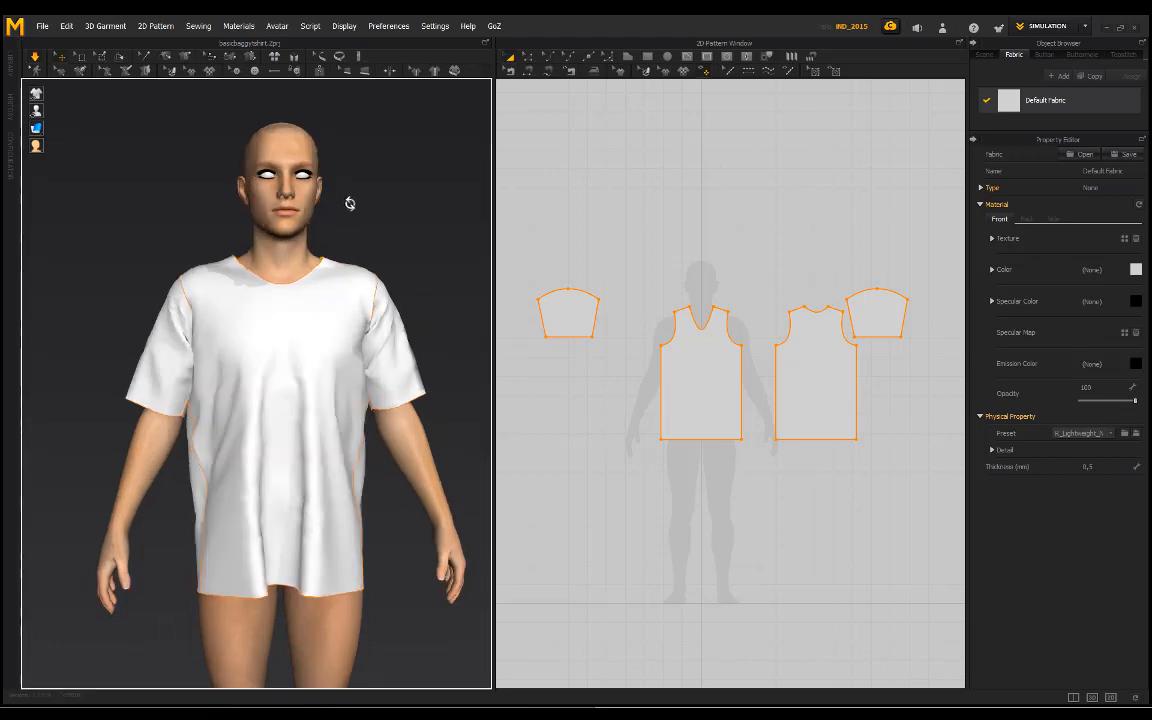
Step: Test the lightweight fabric's drape by tugging the shirt's lower front and checking it from the side and front
{"action": "right_click_drag", "start_coordinate": [350, 200], "coordinate": [259, 212]}
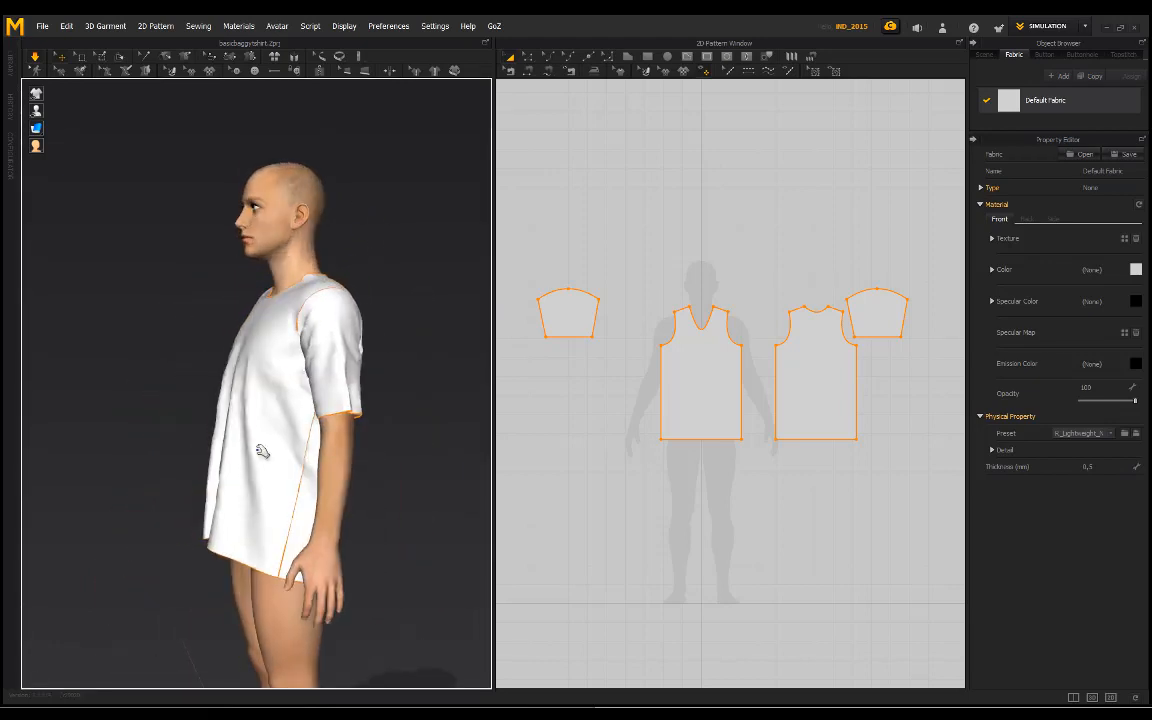
{"action": "left_click", "coordinate": [235, 518]}
{"action": "left_click_drag", "start_coordinate": [243, 576], "coordinate": [175, 378]}
{"action": "key", "text": "2"}
{"action": "left_click_drag", "start_coordinate": [237, 518], "coordinate": [307, 554]}
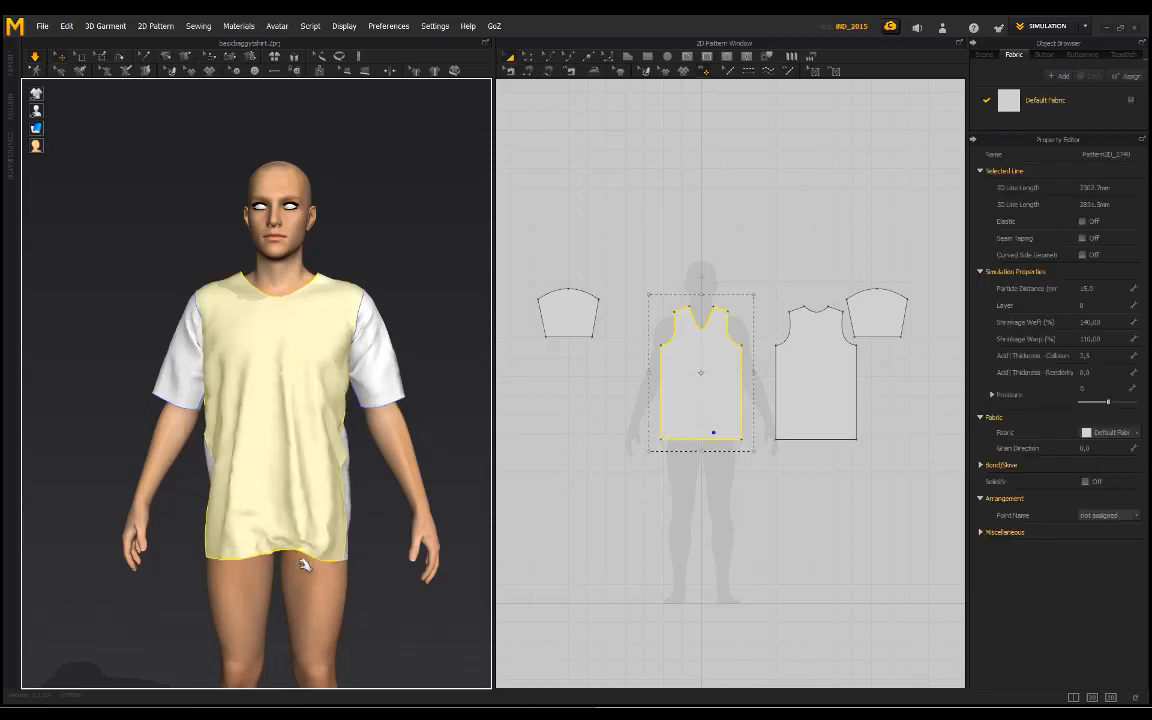
{"action": "left_click", "coordinate": [334, 226]}
{"action": "right_click_drag", "start_coordinate": [186, 229], "coordinate": [353, 510]}
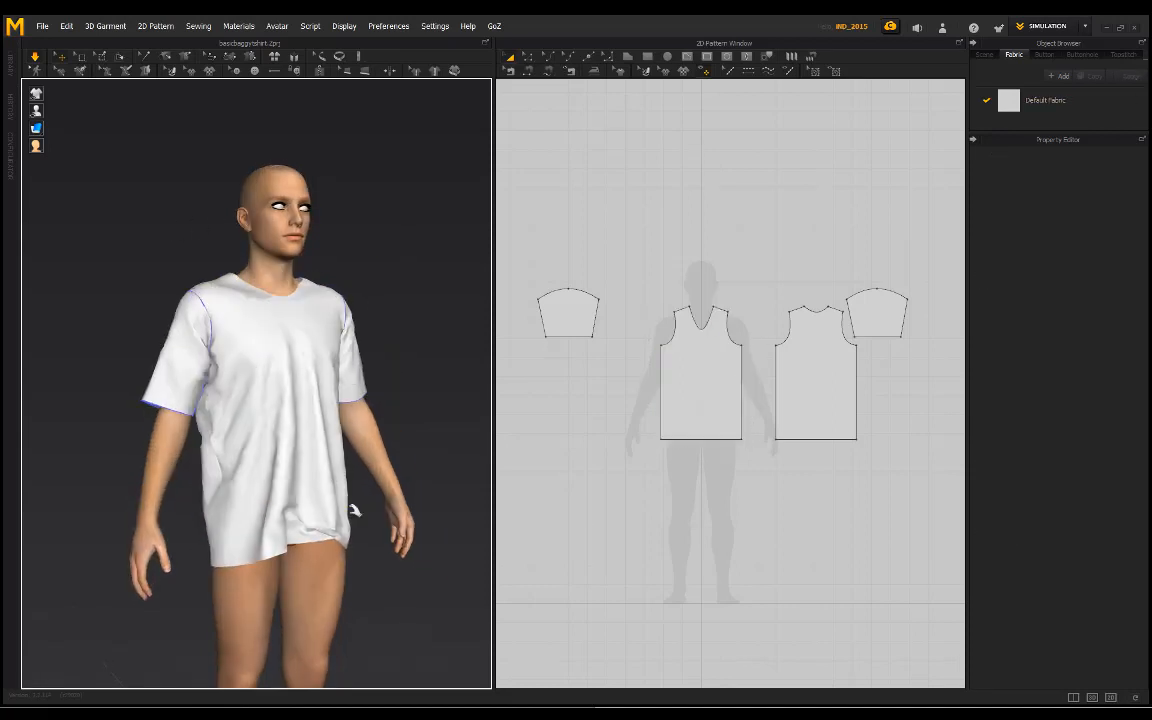
{"action": "left_click", "coordinate": [250, 563]}
{"action": "left_click", "coordinate": [913, 500]}
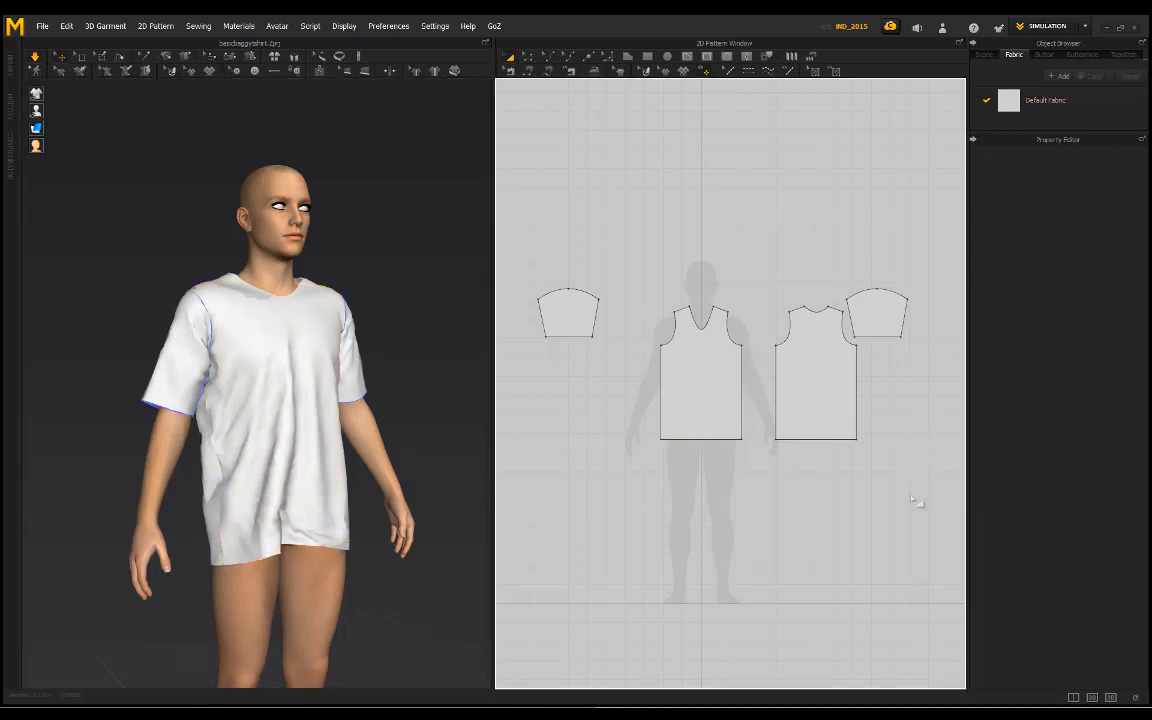
Step: Replace Default Fabric's lightweight physical preset with another one and let all the shirt patterns resettle
{"action": "left_click_drag", "start_coordinate": [565, 262], "coordinate": [518, 235]}
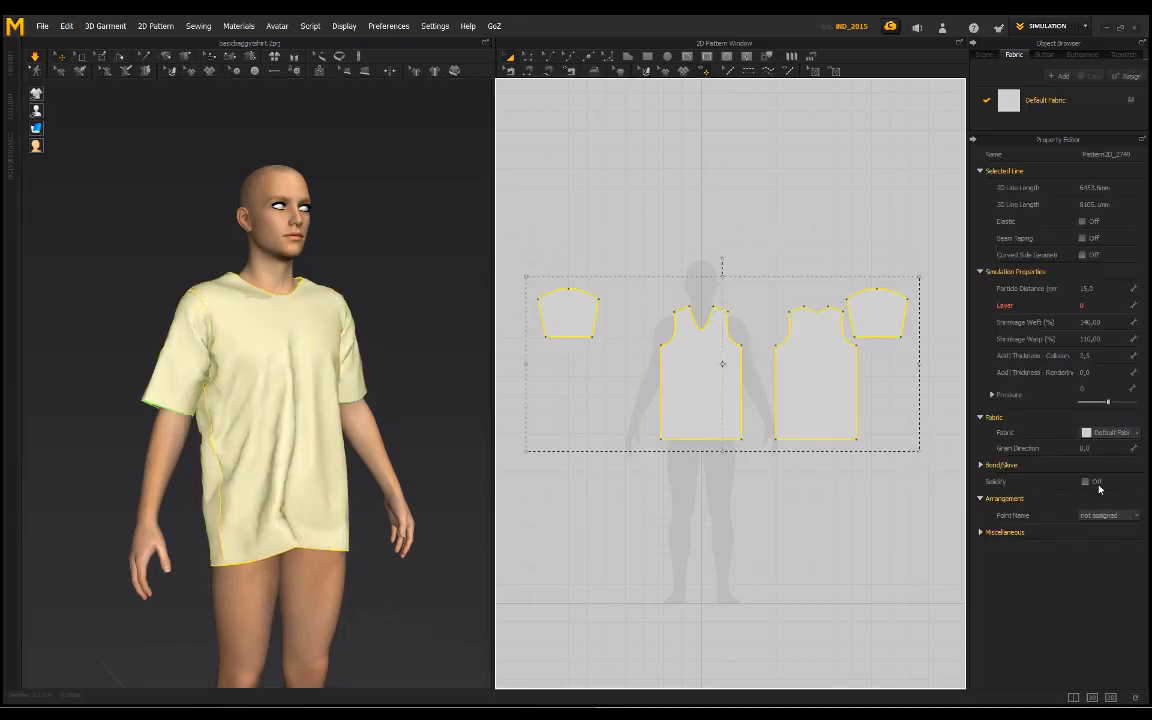
{"action": "left_click", "coordinate": [1000, 103]}
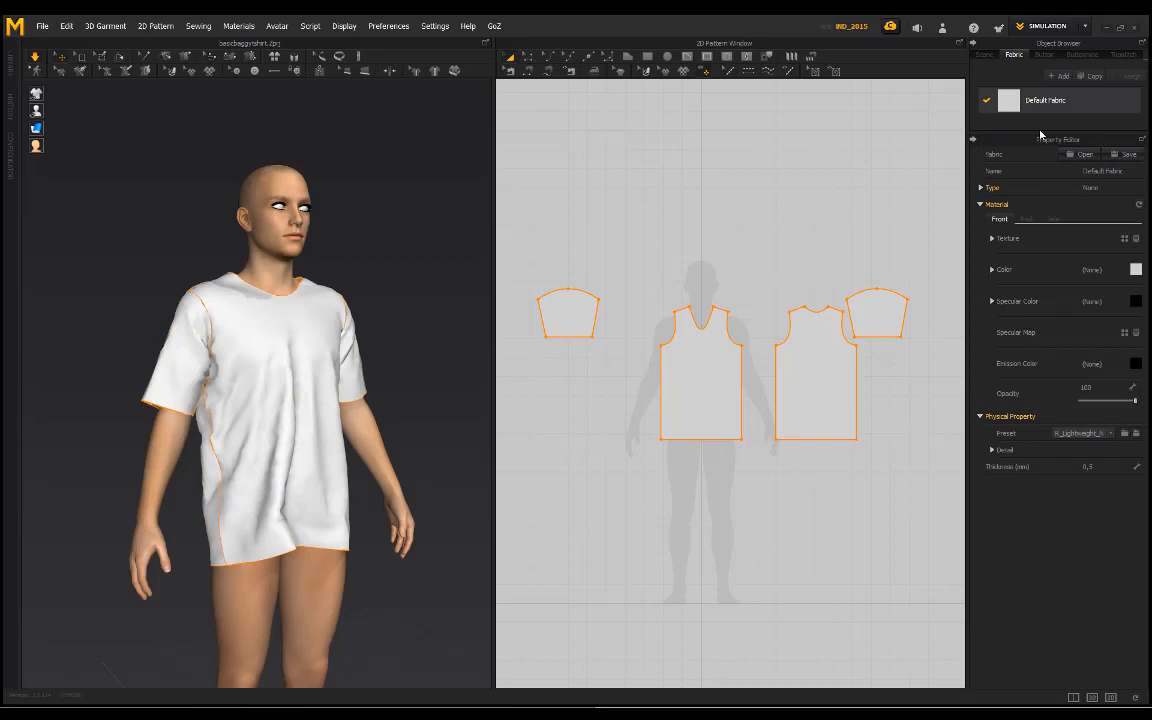
{"action": "left_click", "coordinate": [1108, 433]}
{"action": "left_click", "coordinate": [1100, 331]}
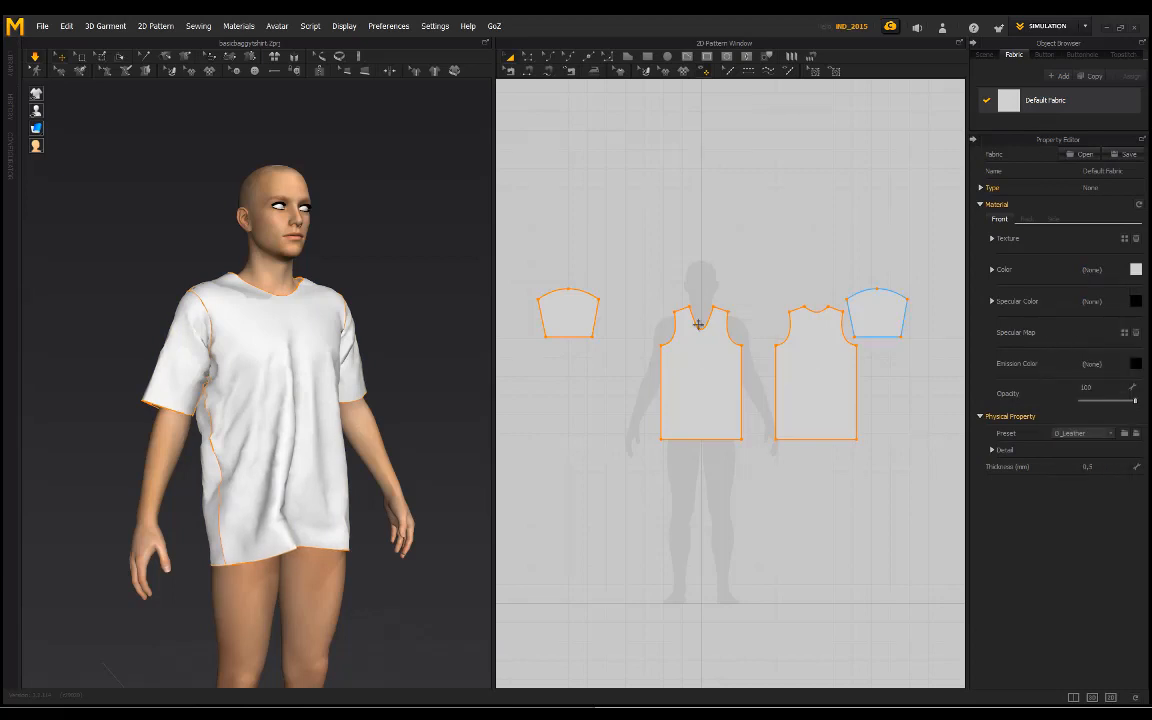
{"action": "left_click", "coordinate": [380, 280]}
{"action": "right_click_drag", "start_coordinate": [355, 270], "coordinate": [313, 276]}
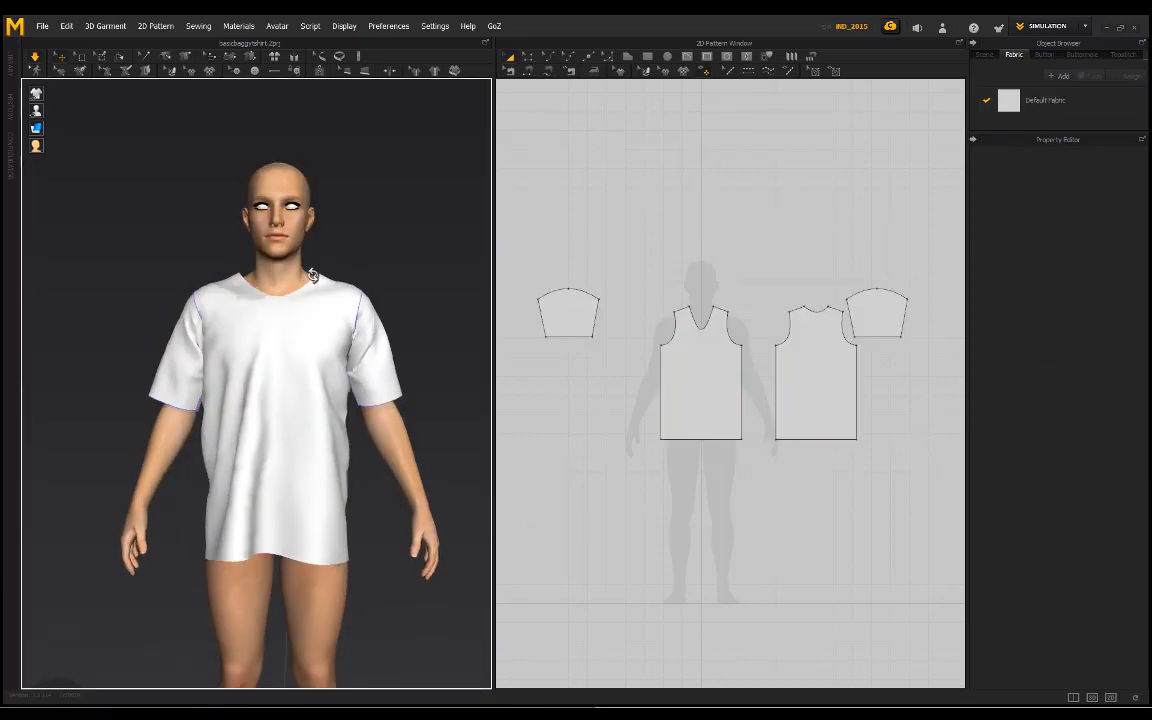
Step: Tug the shirt's lower front corner and pull one sleeve hem outward and the other from behind so the cloth settles
{"action": "left_click", "coordinate": [340, 516]}
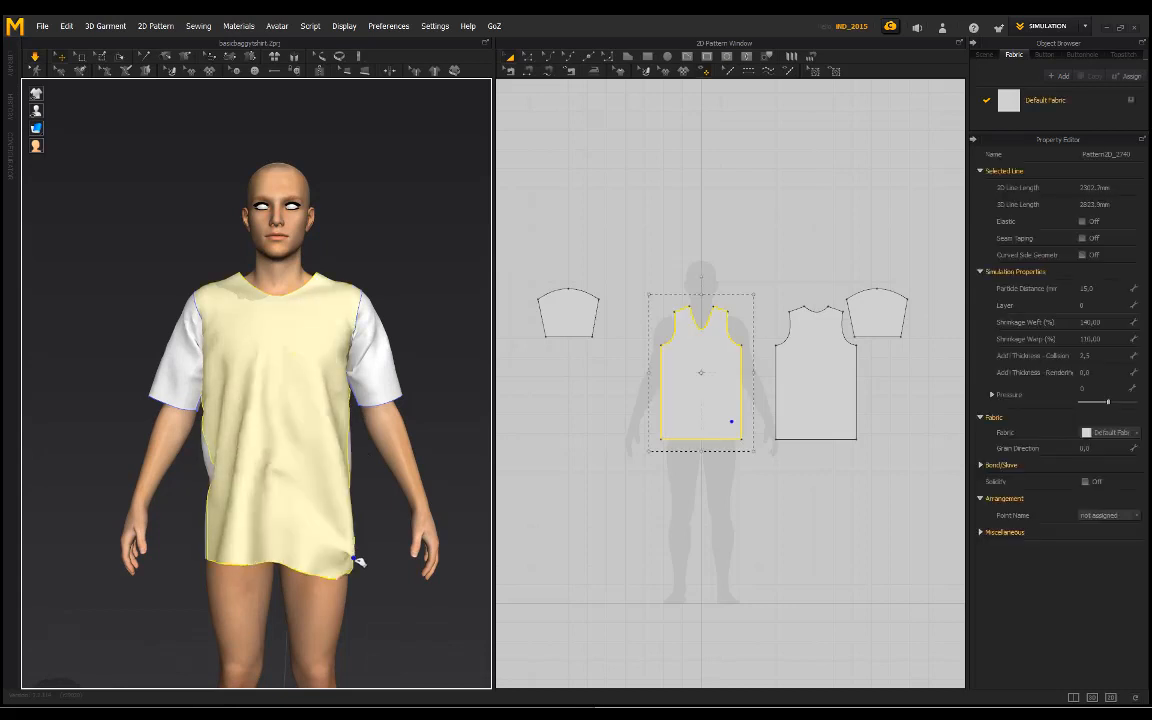
{"action": "left_click", "coordinate": [371, 447]}
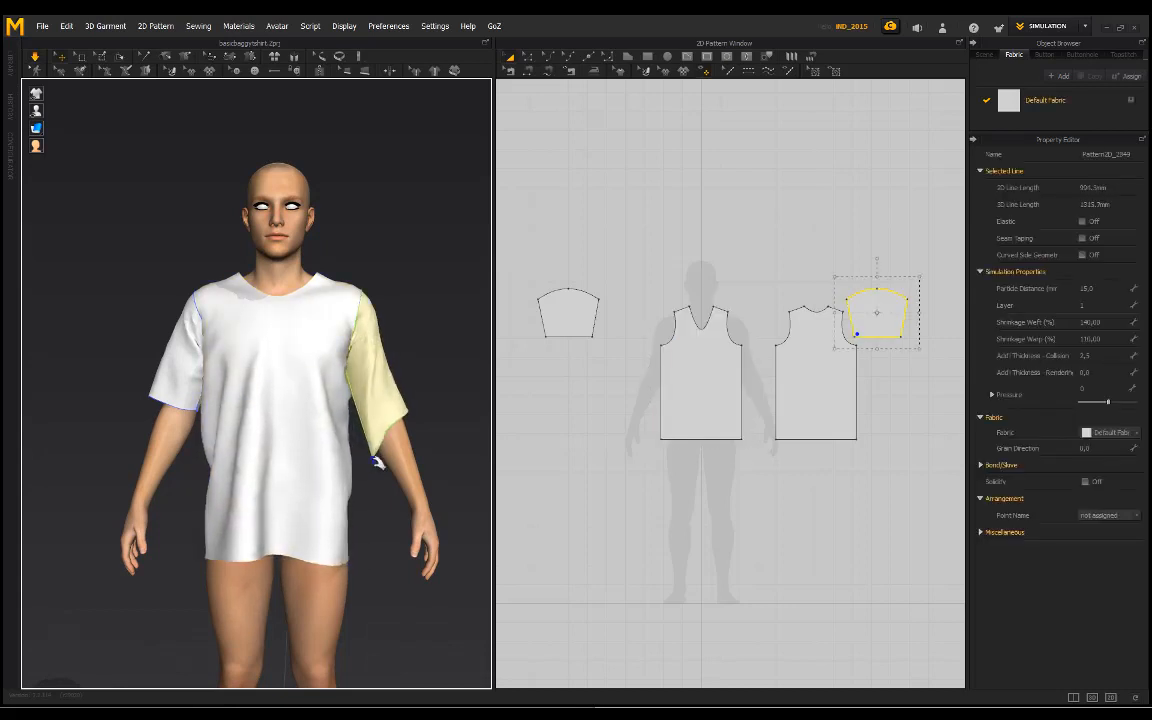
{"action": "left_click_drag", "start_coordinate": [377, 461], "coordinate": [378, 461]}
{"action": "left_click_drag", "start_coordinate": [400, 399], "coordinate": [423, 426]}
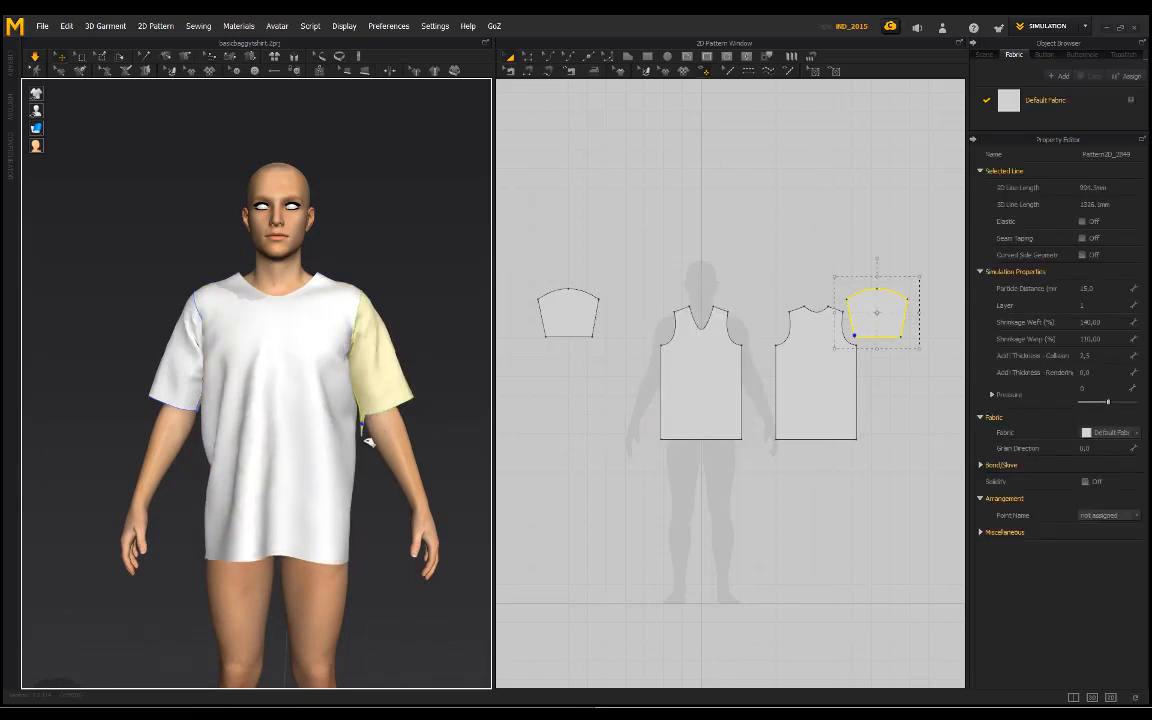
{"action": "left_click", "coordinate": [450, 337]}
{"action": "right_click_drag", "start_coordinate": [450, 337], "coordinate": [139, 301]}
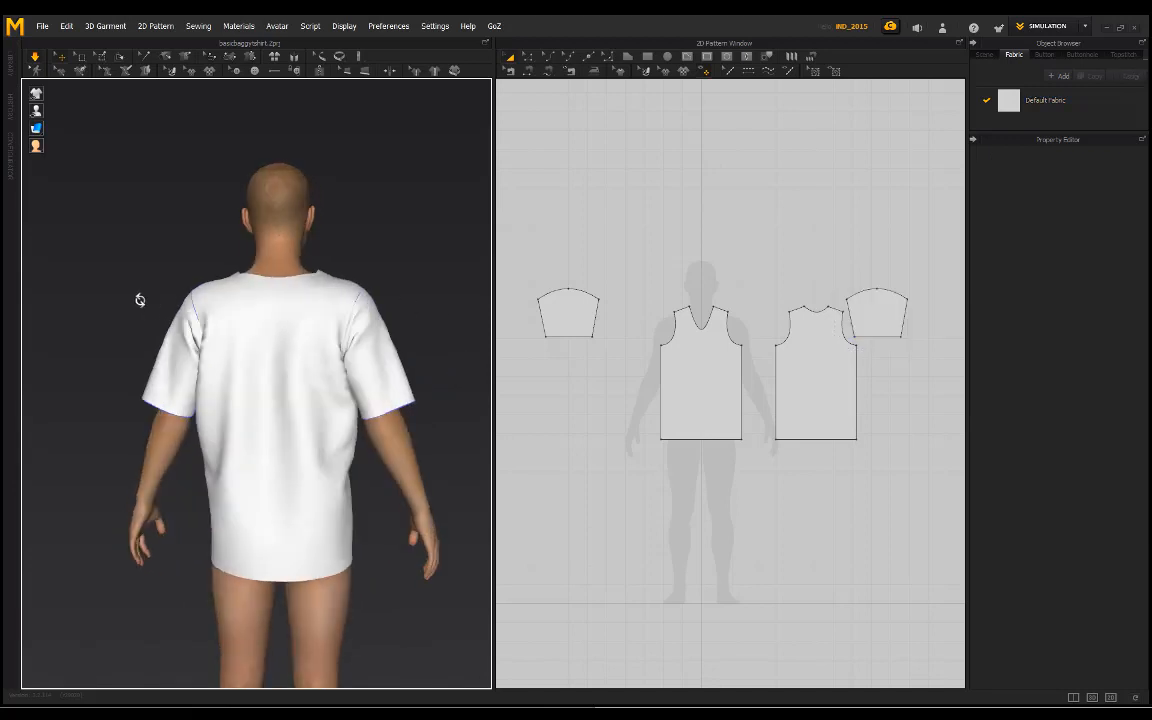
{"action": "left_click", "coordinate": [374, 414]}
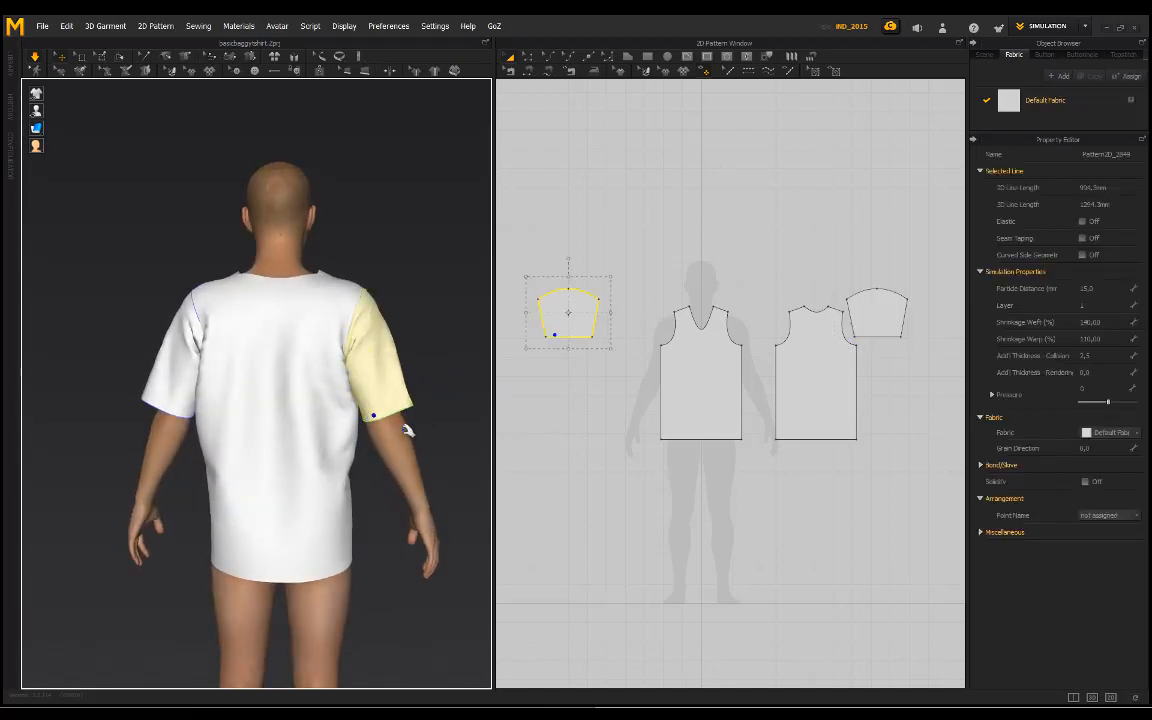
{"action": "left_click", "coordinate": [170, 221]}
{"action": "right_click_drag", "start_coordinate": [170, 221], "coordinate": [432, 235]}
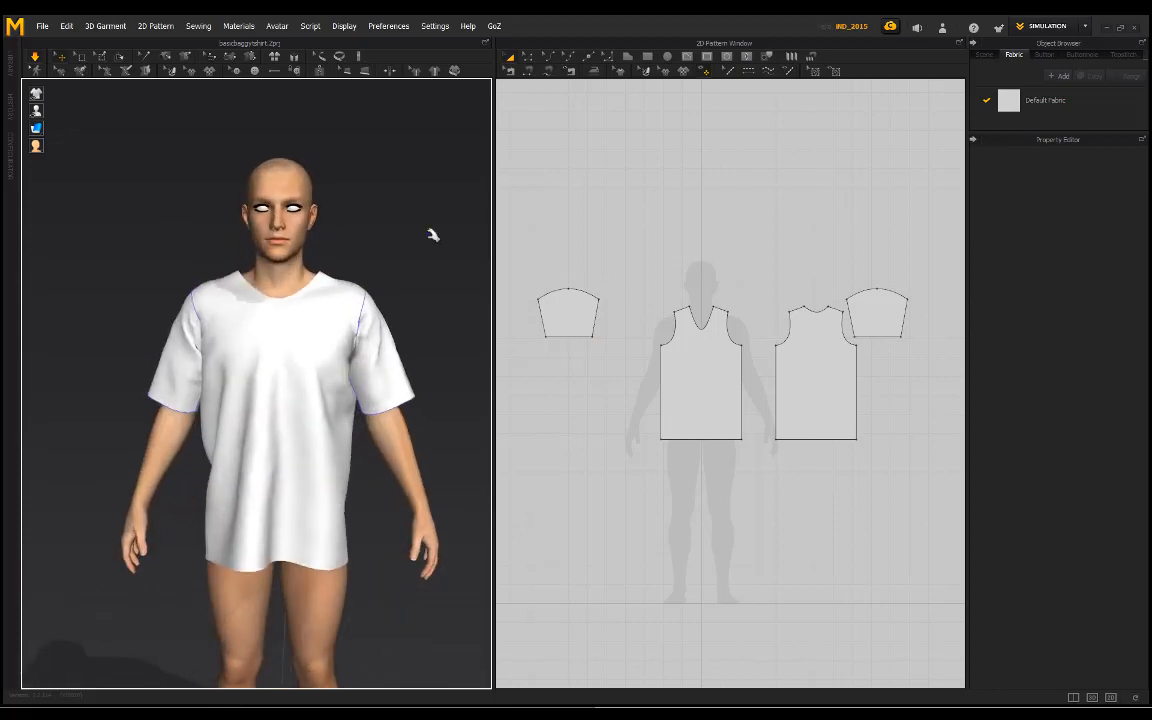
Step: Pull the shirt's front panel upward and sideways, and tug the back hem outward so the body drapes loosely
{"action": "left_click", "coordinate": [301, 447]}
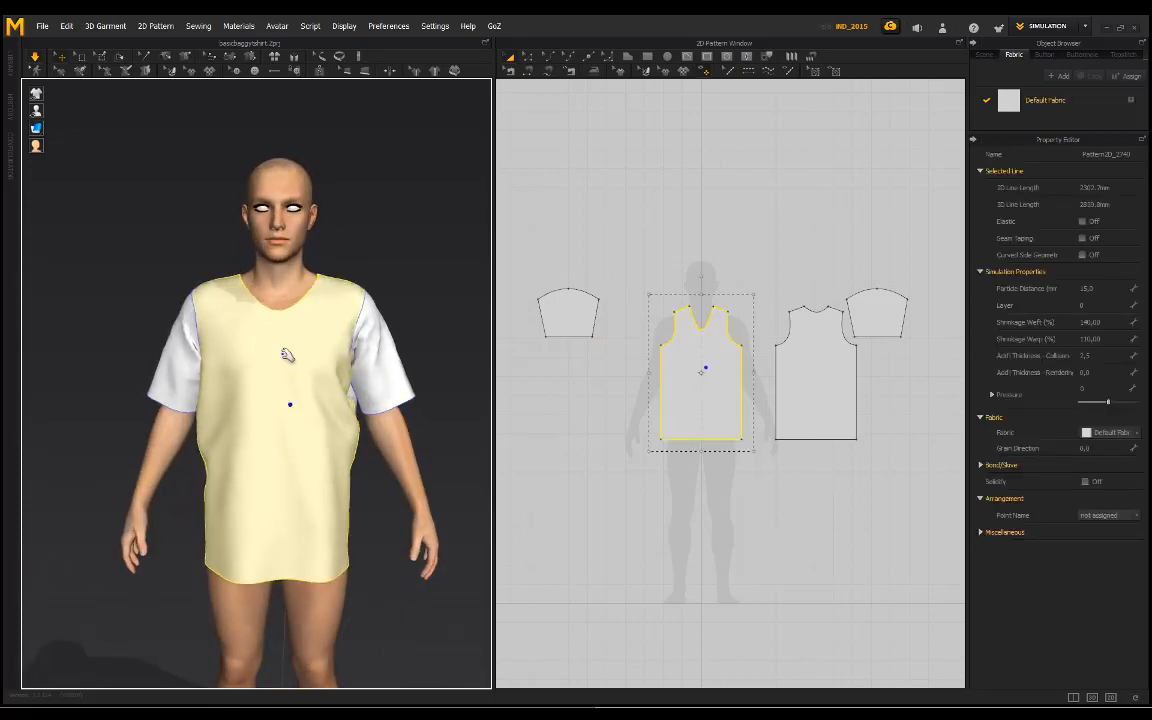
{"action": "left_click", "coordinate": [334, 226]}
{"action": "right_click_drag", "start_coordinate": [334, 226], "coordinate": [226, 333]}
{"action": "right_click_drag", "start_coordinate": [368, 216], "coordinate": [378, 419]}
{"action": "left_click", "coordinate": [380, 466]}
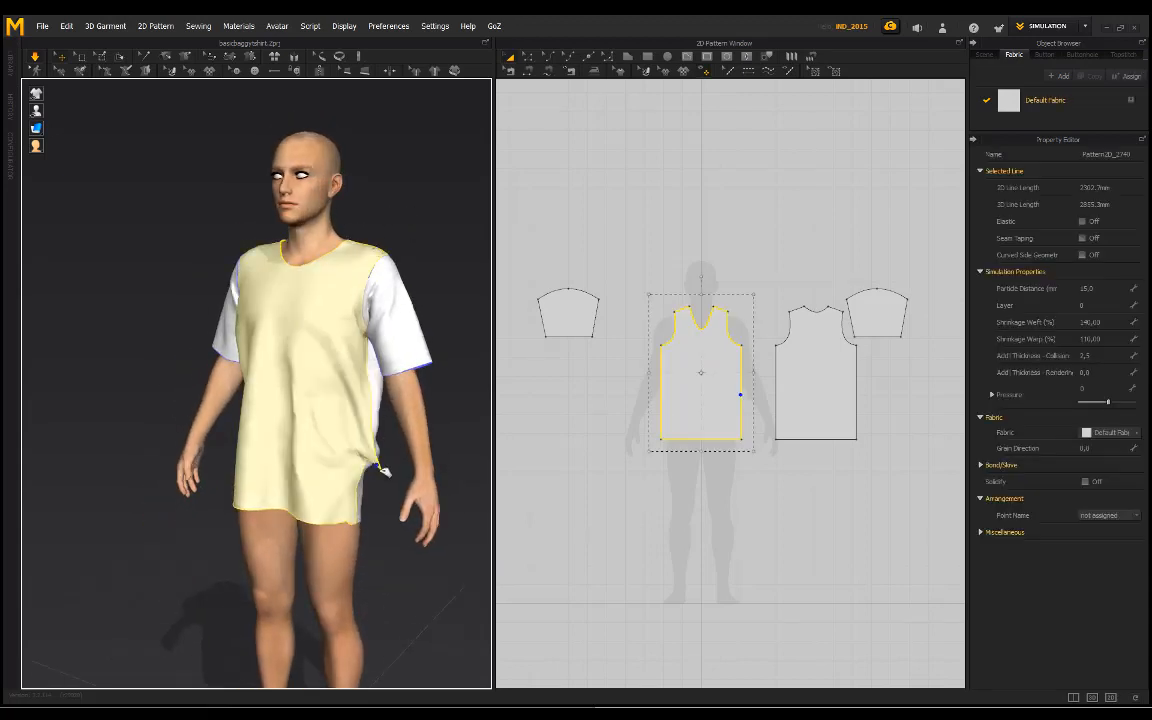
{"action": "left_click_drag", "start_coordinate": [385, 470], "coordinate": [390, 465]}
{"action": "right_click_drag", "start_coordinate": [393, 185], "coordinate": [290, 205]}
{"action": "left_click_drag", "start_coordinate": [357, 501], "coordinate": [437, 427]}
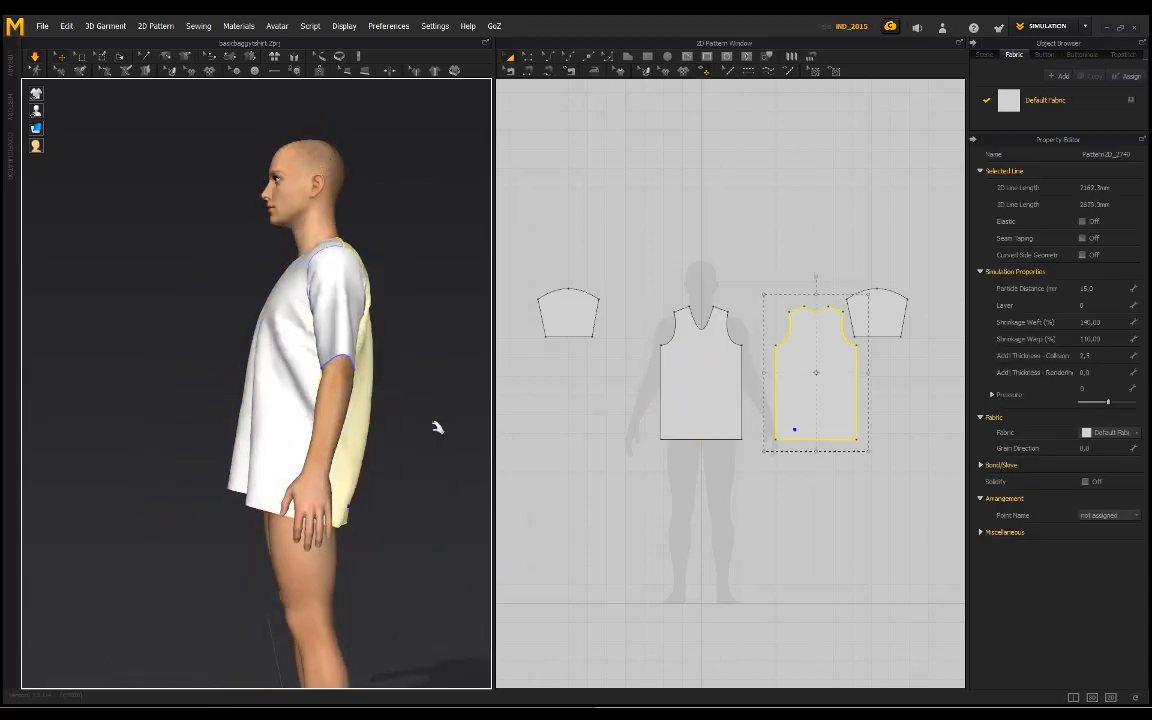
{"action": "left_click", "coordinate": [437, 427]}
{"action": "right_click_drag", "start_coordinate": [437, 427], "coordinate": [512, 408]}
{"action": "scroll", "coordinate": [393, 319], "scroll_direction": "up", "scroll_amount": 3}
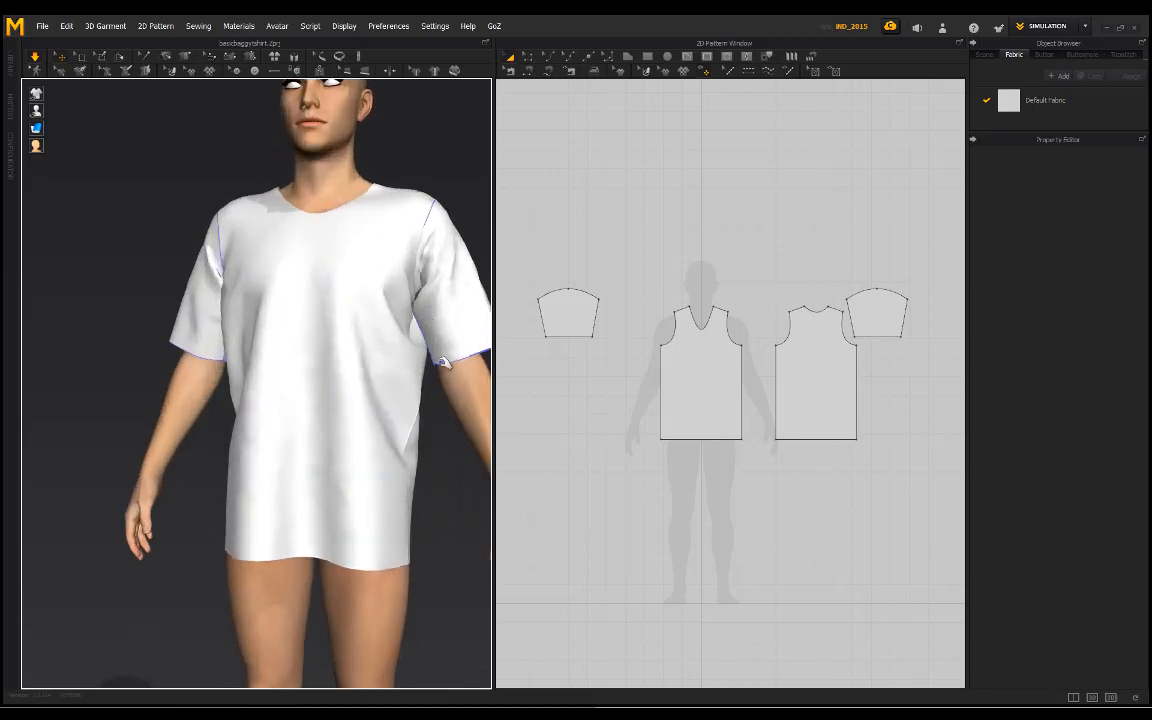
Step: Pull the underside of both sleeve hems downward to free the fabric around the armpits
{"action": "left_click_drag", "start_coordinate": [443, 362], "coordinate": [458, 450]}
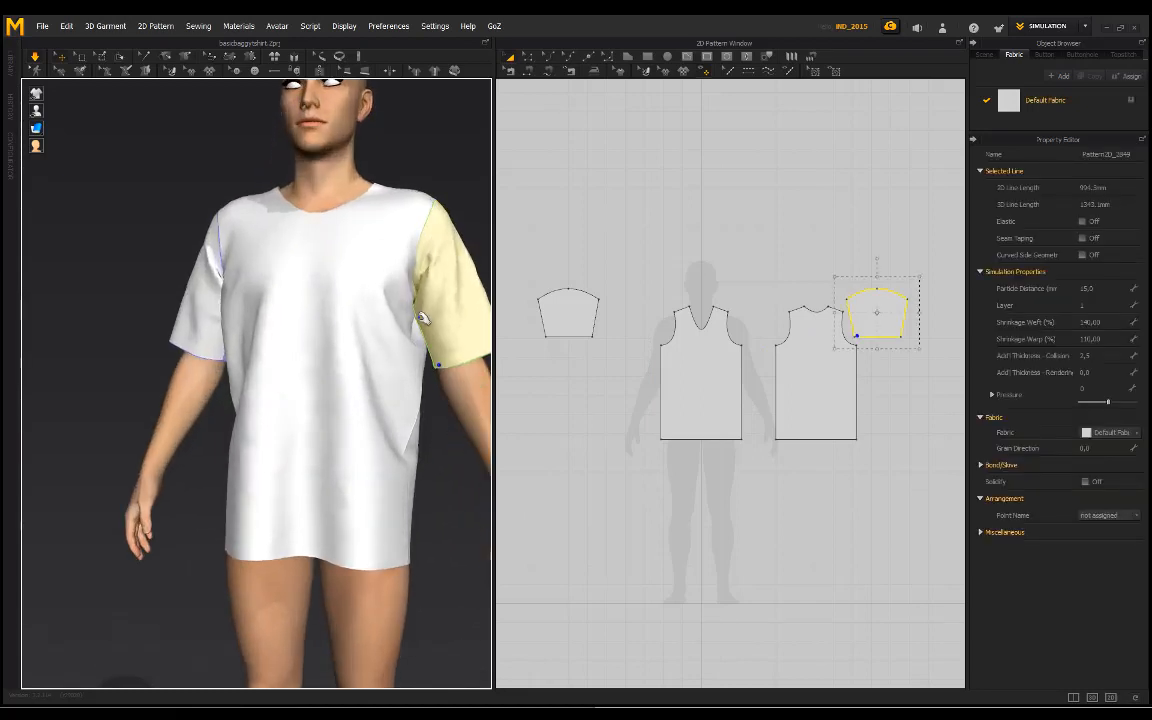
{"action": "left_click", "coordinate": [411, 136]}
{"action": "right_click_drag", "start_coordinate": [411, 138], "coordinate": [442, 201]}
{"action": "middle_click_drag", "start_coordinate": [375, 258], "coordinate": [320, 273]}
{"action": "scroll", "coordinate": [320, 273], "scroll_direction": "down", "scroll_amount": 2}
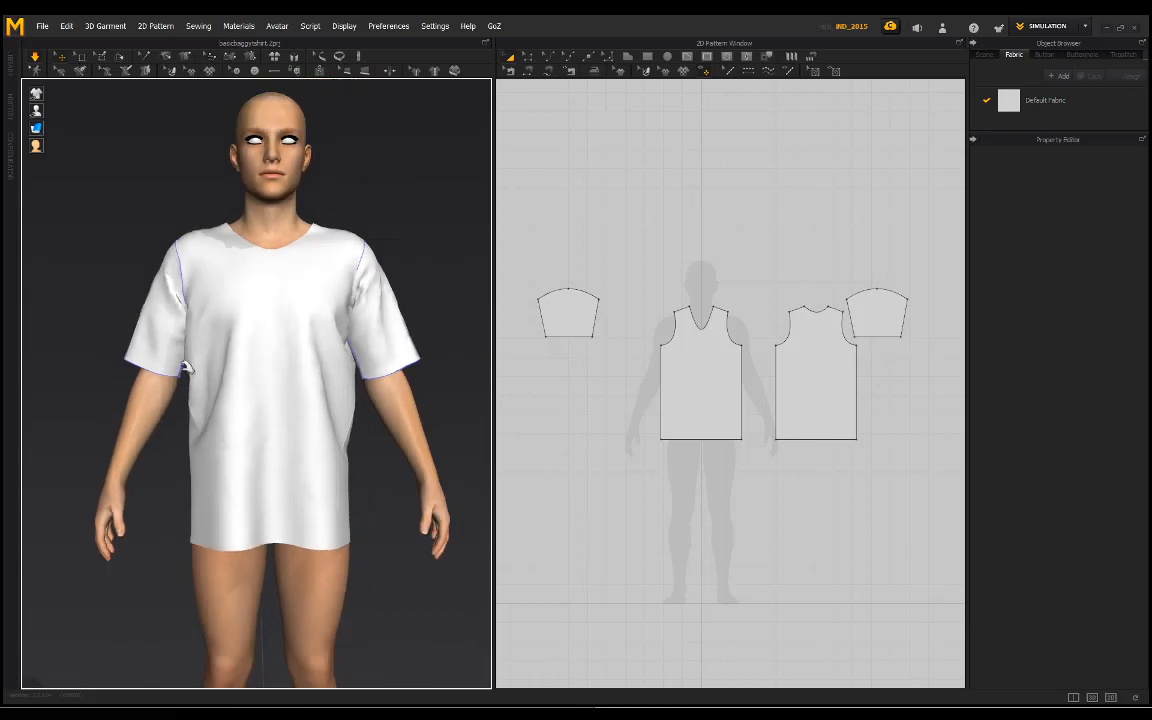
{"action": "left_click_drag", "start_coordinate": [178, 400], "coordinate": [172, 442]}
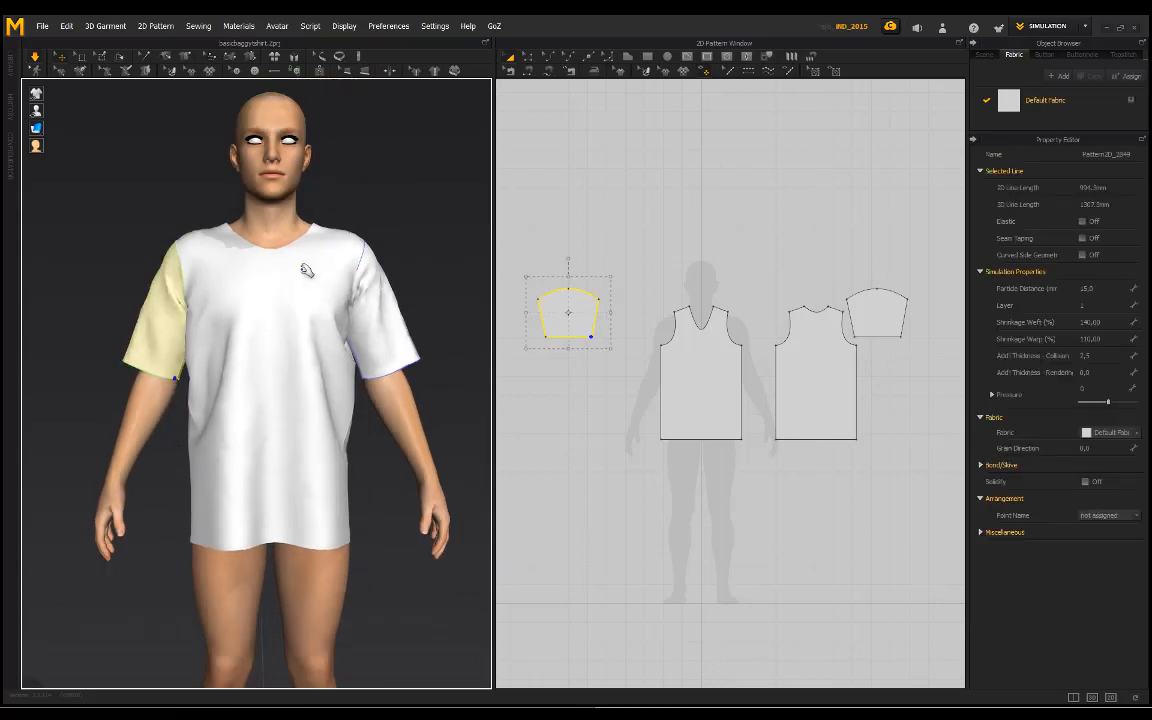
Step: Examine the back of the shirt for excess width and folds around the armholes
{"action": "left_click", "coordinate": [349, 217]}
{"action": "right_click_drag", "start_coordinate": [349, 217], "coordinate": [149, 280]}
{"action": "right_click_drag", "start_coordinate": [360, 278], "coordinate": [100, 273]}
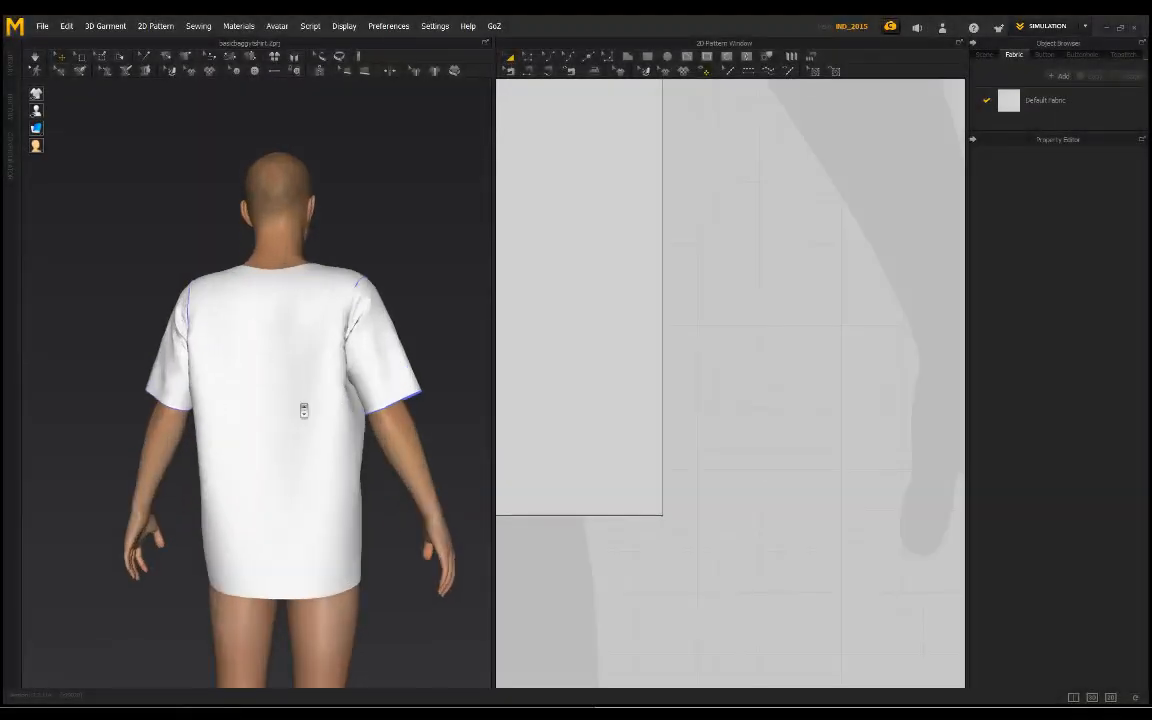
{"action": "scroll", "coordinate": [327, 401], "scroll_direction": "up", "scroll_amount": 2}
{"action": "middle_click_drag", "start_coordinate": [327, 401], "coordinate": [286, 367]}
{"action": "scroll", "coordinate": [365, 375], "scroll_direction": "down", "scroll_amount": 2}
{"action": "right_click_drag", "start_coordinate": [365, 375], "coordinate": [267, 391]}
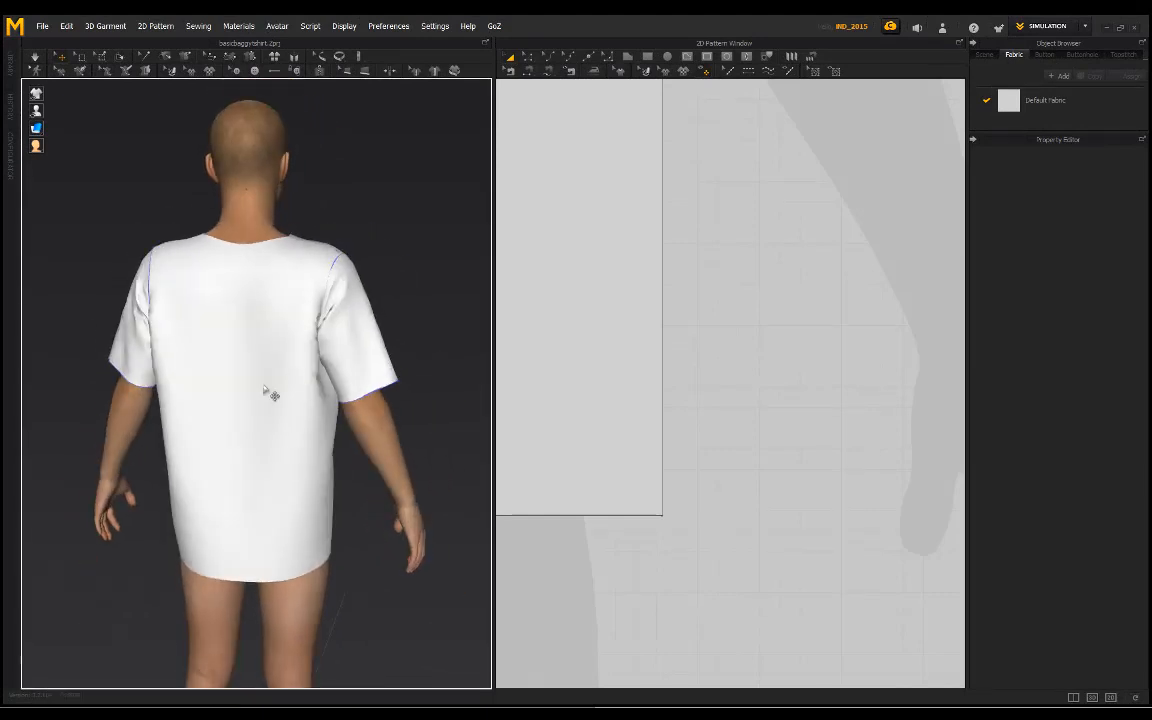
Step: Set the back pattern's Shrinkage Weft to 120% and resume the simulation
{"action": "scroll", "coordinate": [275, 370], "scroll_direction": "down", "scroll_amount": 1}
{"action": "scroll", "coordinate": [275, 370], "scroll_direction": "down", "scroll_amount": 1}
{"action": "scroll", "coordinate": [695, 217], "scroll_direction": "down", "scroll_amount": 7}
{"action": "middle_click_drag", "start_coordinate": [666, 195], "coordinate": [676, 344]}
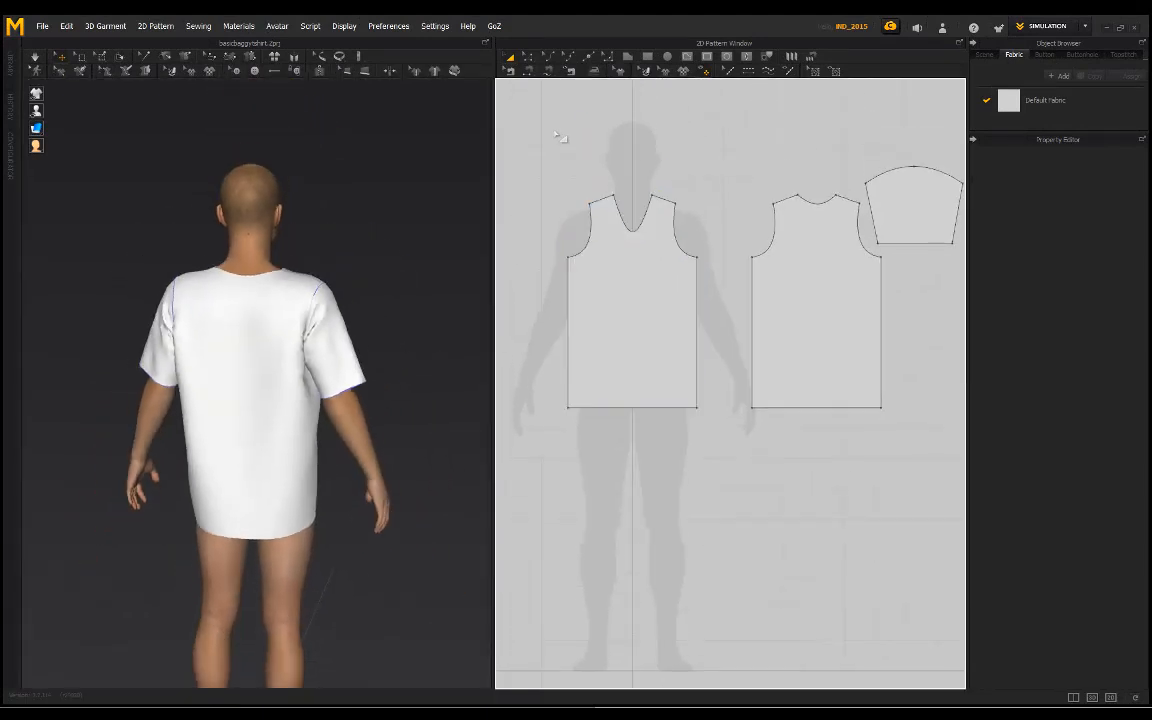
{"action": "left_click", "coordinate": [788, 288]}
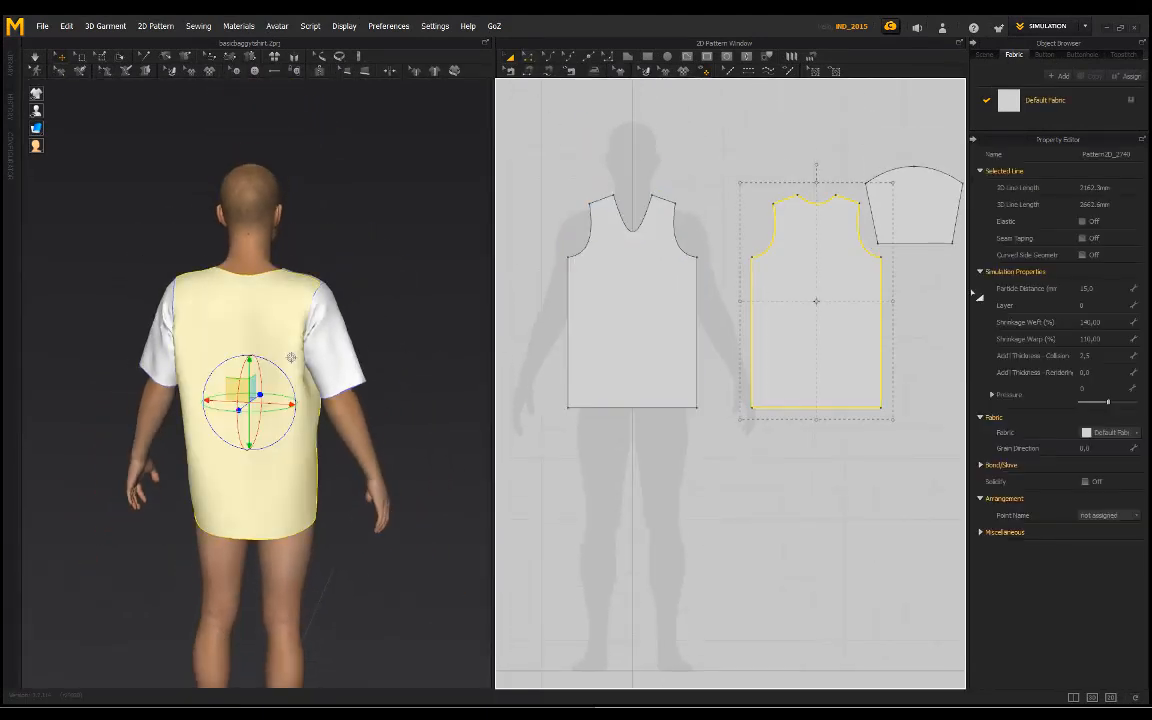
{"action": "left_click", "coordinate": [1089, 322]}
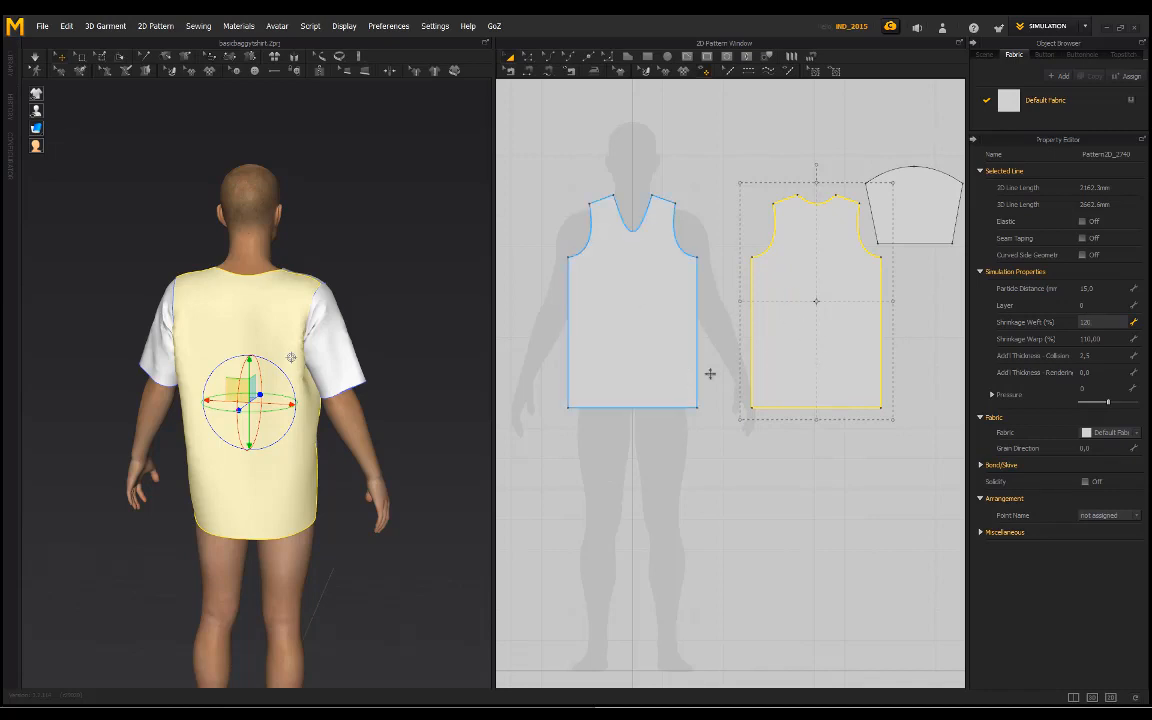
{"action": "key", "text": "Return"}
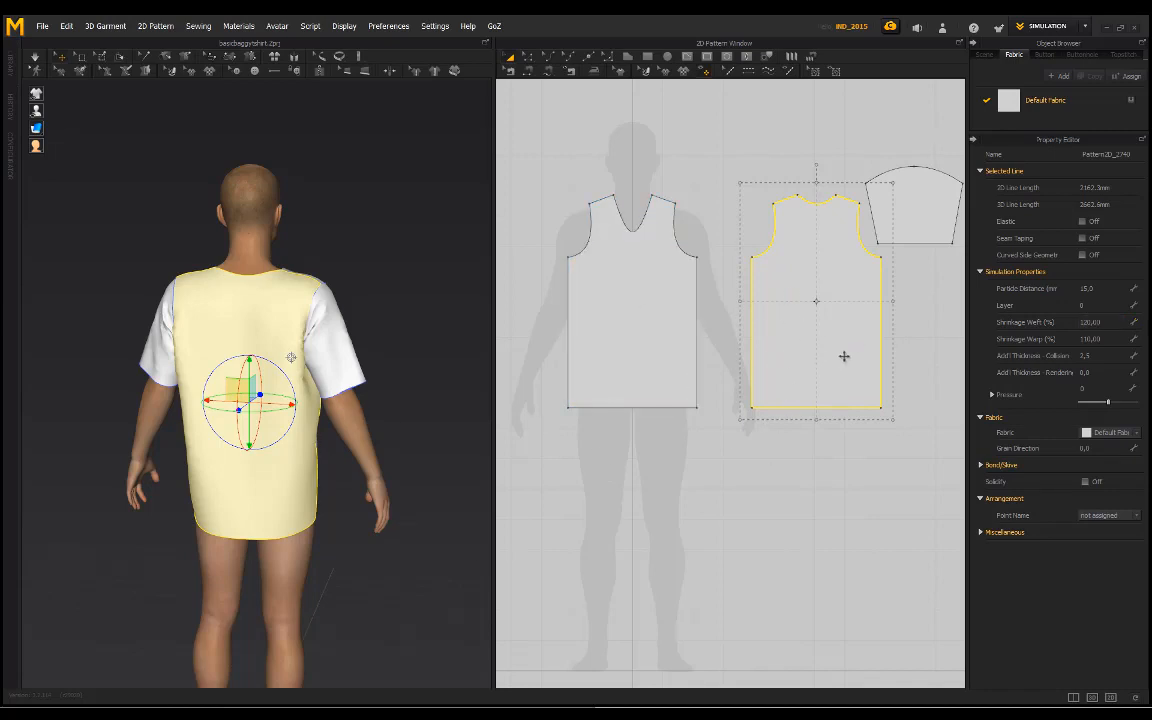
{"action": "key", "text": "space"}
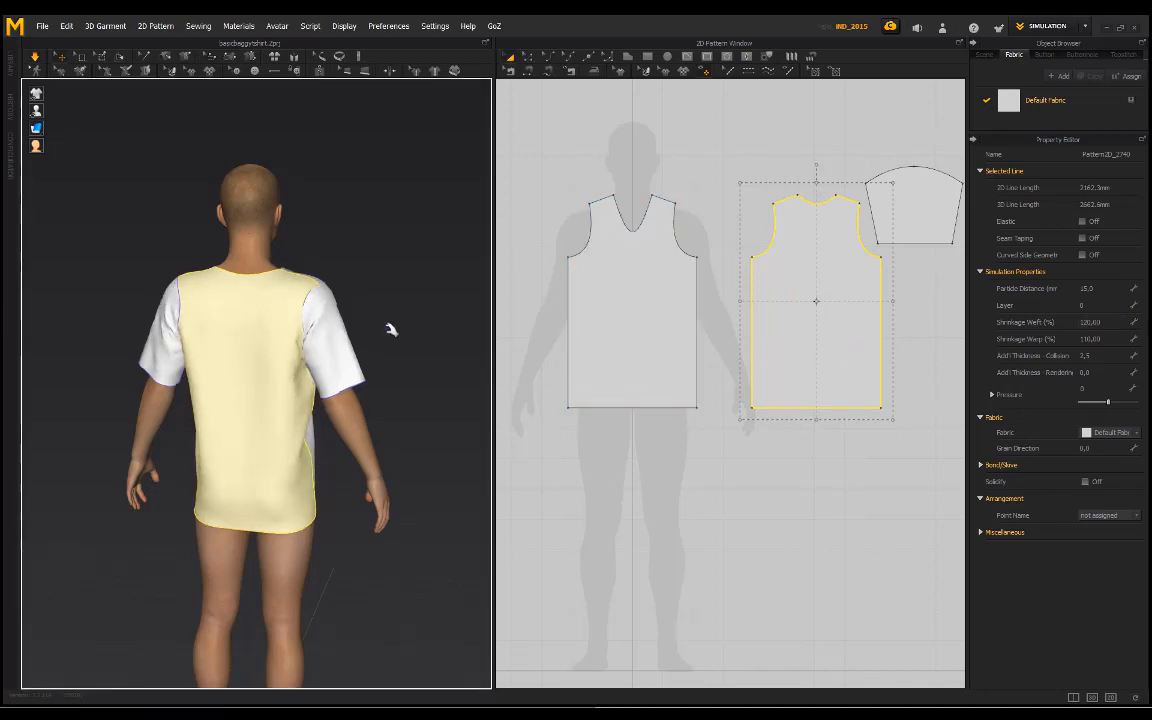
Step: Tug the narrower back panel at its center and near the side seam to check how it settles
{"action": "left_click", "coordinate": [391, 329]}
{"action": "scroll", "coordinate": [330, 368], "scroll_direction": "up", "scroll_amount": 3}
{"action": "right_click_drag", "start_coordinate": [319, 373], "coordinate": [362, 365]}
{"action": "right_click_drag", "start_coordinate": [267, 445], "coordinate": [288, 433]}
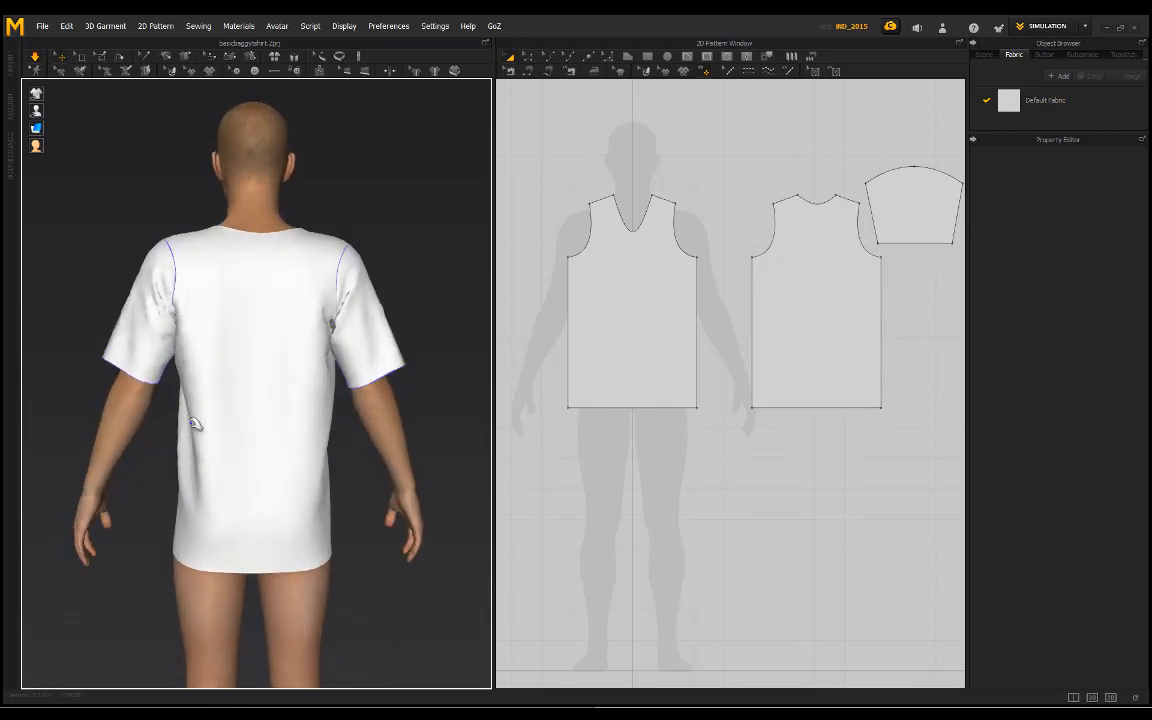
{"action": "right_click_drag", "start_coordinate": [193, 411], "coordinate": [457, 341]}
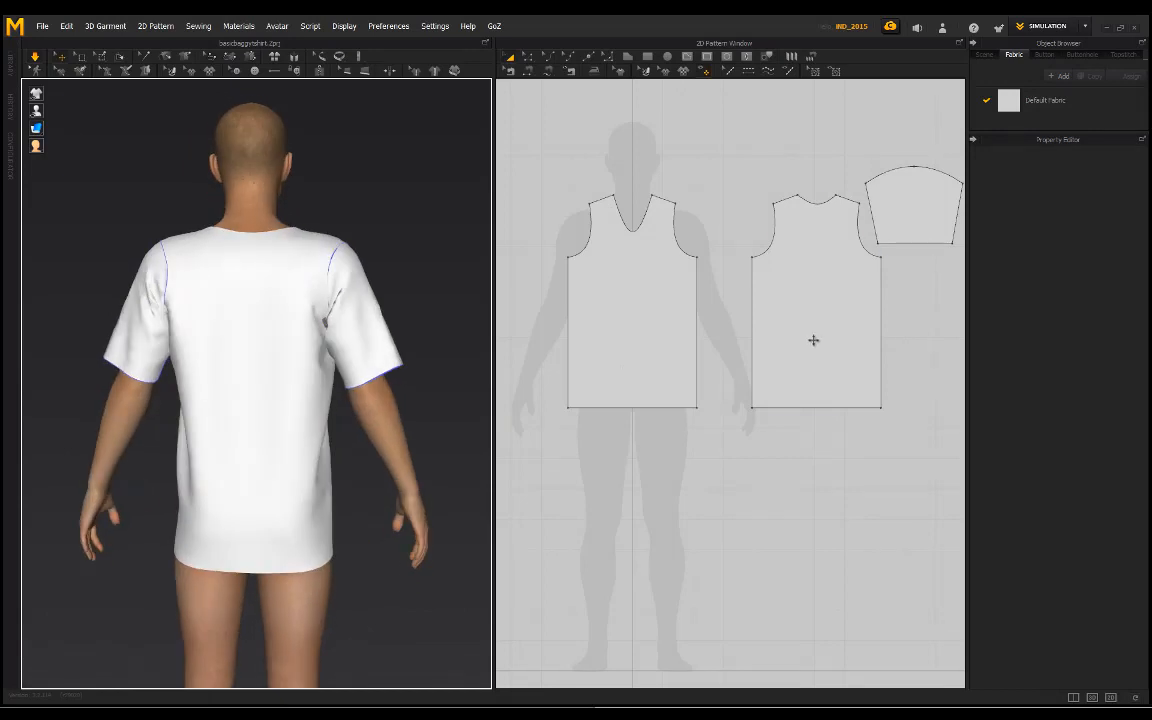
Step: Set the back pattern's Shrinkage Weft to 125% and tug the back near the side so it resettles
{"action": "left_click", "coordinate": [813, 340]}
{"action": "left_click", "coordinate": [1091, 322]}
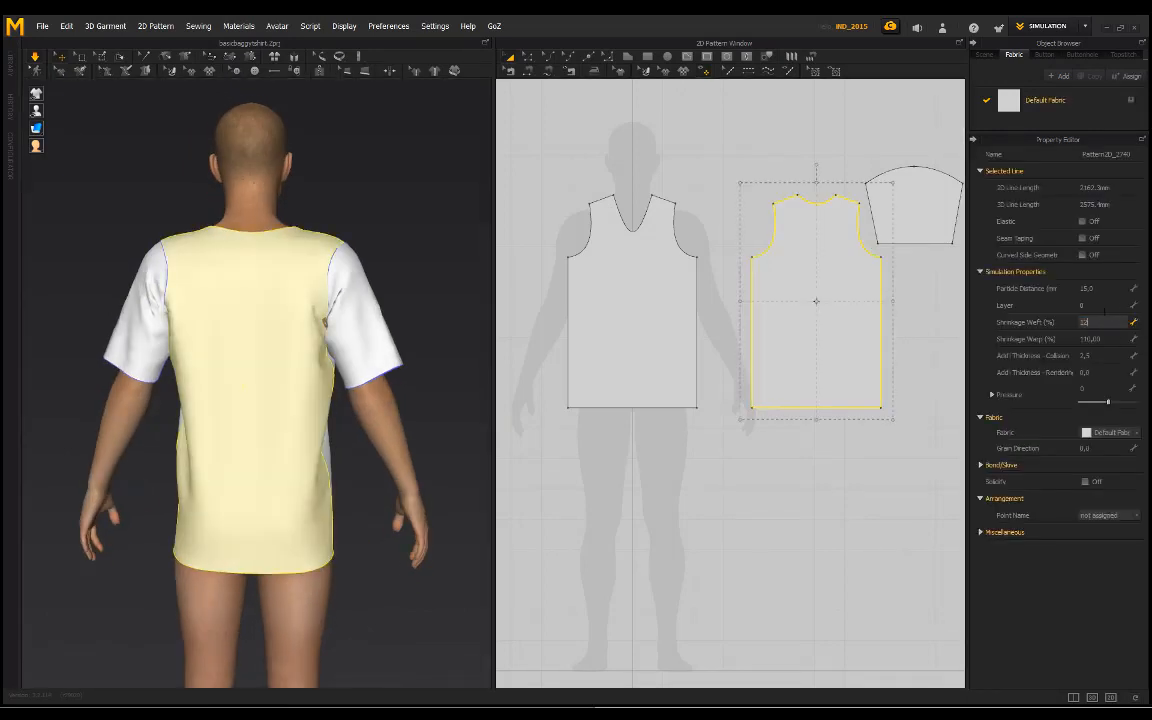
{"action": "left_click", "coordinate": [658, 494]}
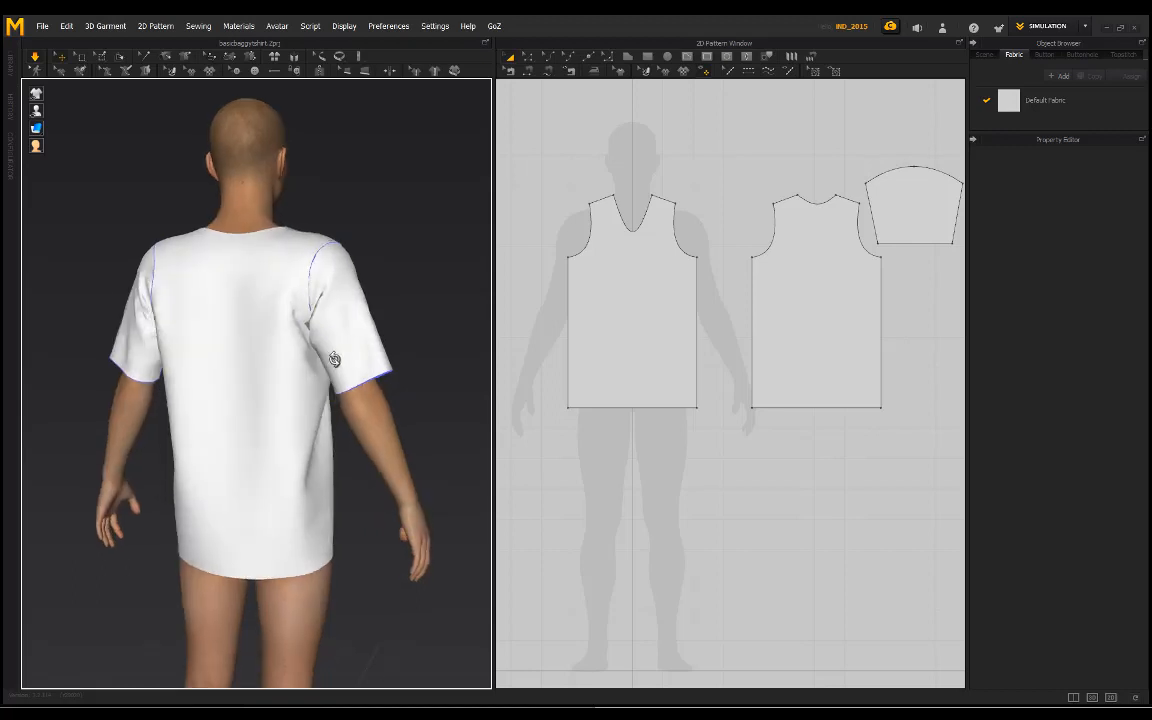
{"action": "left_click", "coordinate": [352, 390]}
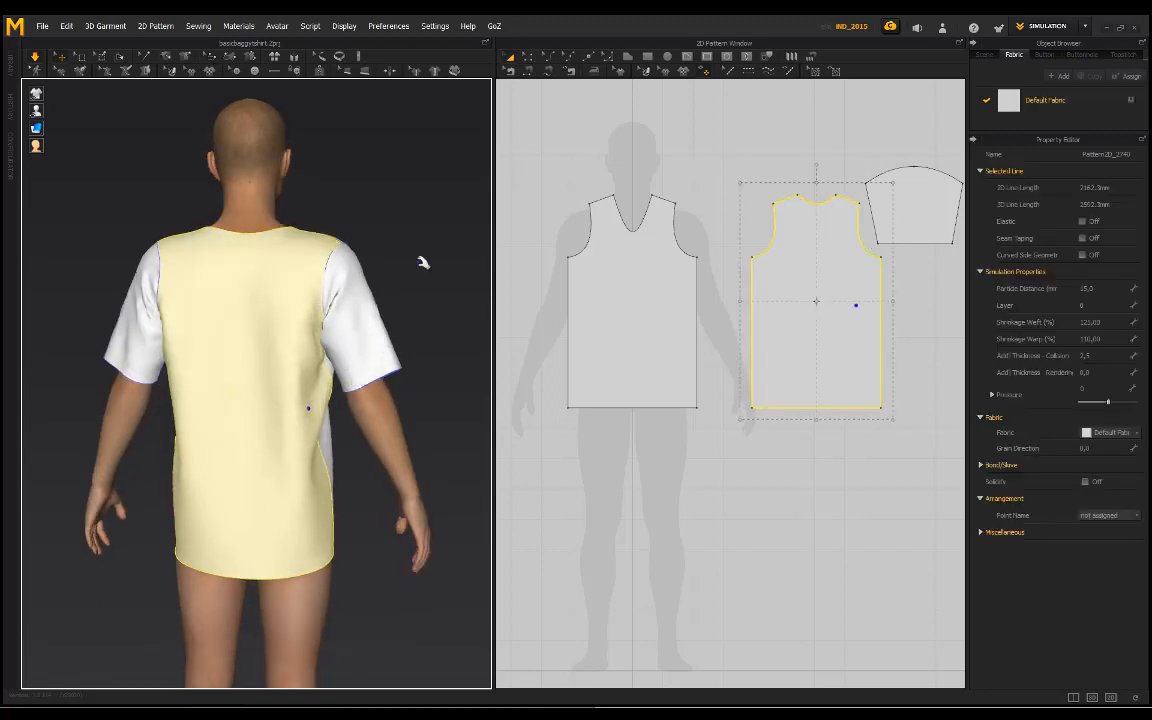
Step: Tug the lower back of the shirt and inspect how the side seam hangs down to the hem
{"action": "left_click", "coordinate": [403, 220]}
{"action": "left_click", "coordinate": [273, 425]}
{"action": "left_click", "coordinate": [393, 249]}
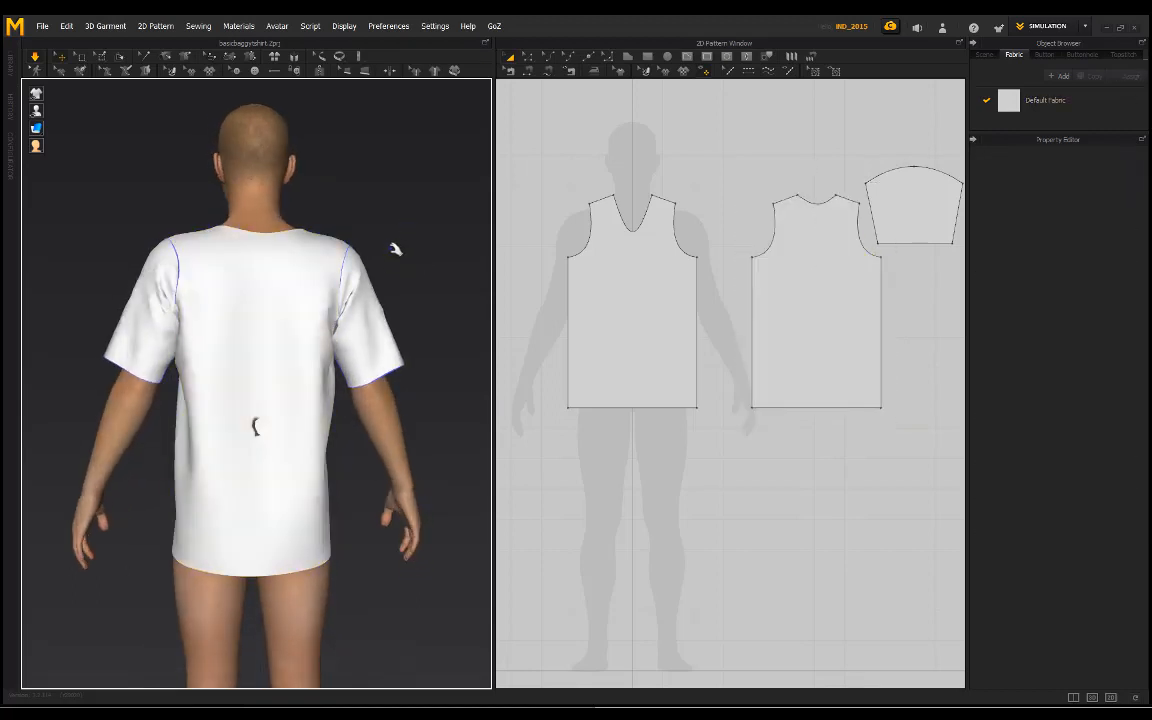
{"action": "right_click_drag", "start_coordinate": [393, 226], "coordinate": [299, 235]}
{"action": "scroll", "coordinate": [325, 256], "scroll_direction": "up", "scroll_amount": 2}
{"action": "middle_click_drag", "start_coordinate": [325, 285], "coordinate": [348, 335]}
{"action": "scroll", "coordinate": [352, 491], "scroll_direction": "up", "scroll_amount": 2}
{"action": "right_click_drag", "start_coordinate": [448, 486], "coordinate": [237, 524]}
{"action": "scroll", "coordinate": [237, 524], "scroll_direction": "up", "scroll_amount": 2}
{"action": "middle_click_drag", "start_coordinate": [305, 665], "coordinate": [351, 510]}
{"action": "scroll", "coordinate": [351, 510], "scroll_direction": "up", "scroll_amount": 3}
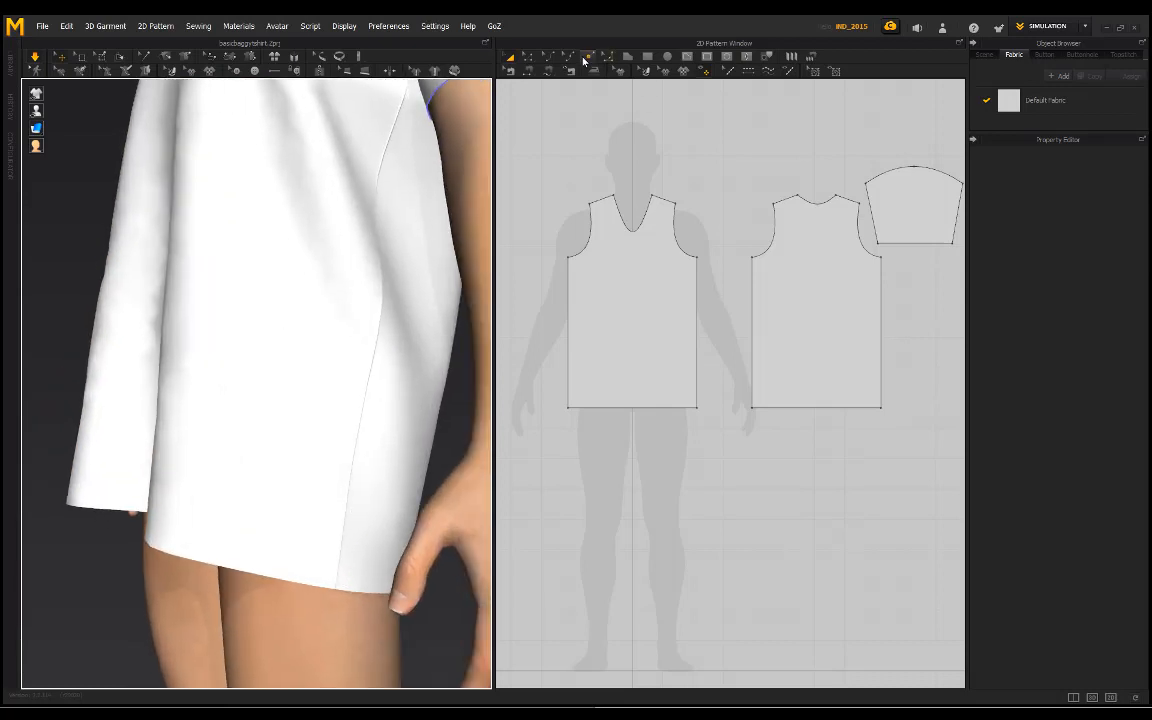
Step: Add a point just above the hem corner on the facing side edges of the front and back patterns
{"action": "scroll", "coordinate": [690, 400], "scroll_direction": "up", "scroll_amount": 5}
{"action": "scroll", "coordinate": [652, 315], "scroll_direction": "up", "scroll_amount": 2}
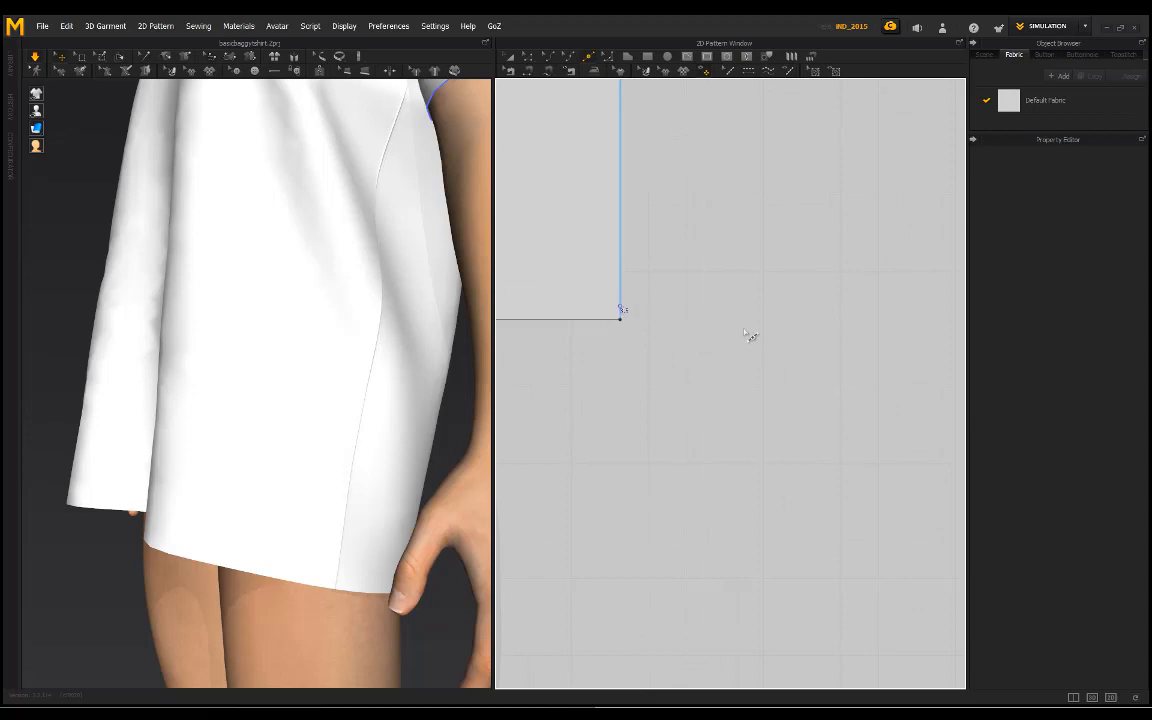
{"action": "middle_click_drag", "start_coordinate": [748, 330], "coordinate": [645, 356]}
{"action": "scroll", "coordinate": [645, 356], "scroll_direction": "down", "scroll_amount": 3}
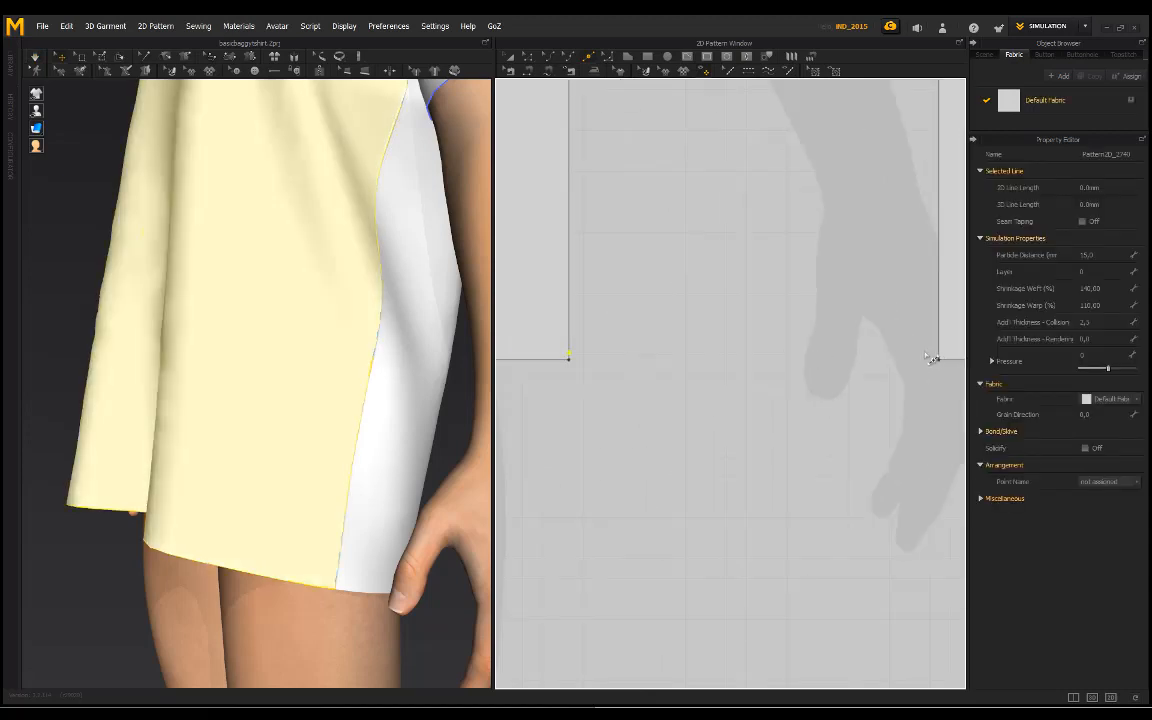
{"action": "scroll", "coordinate": [936, 360], "scroll_direction": "up", "scroll_amount": 3}
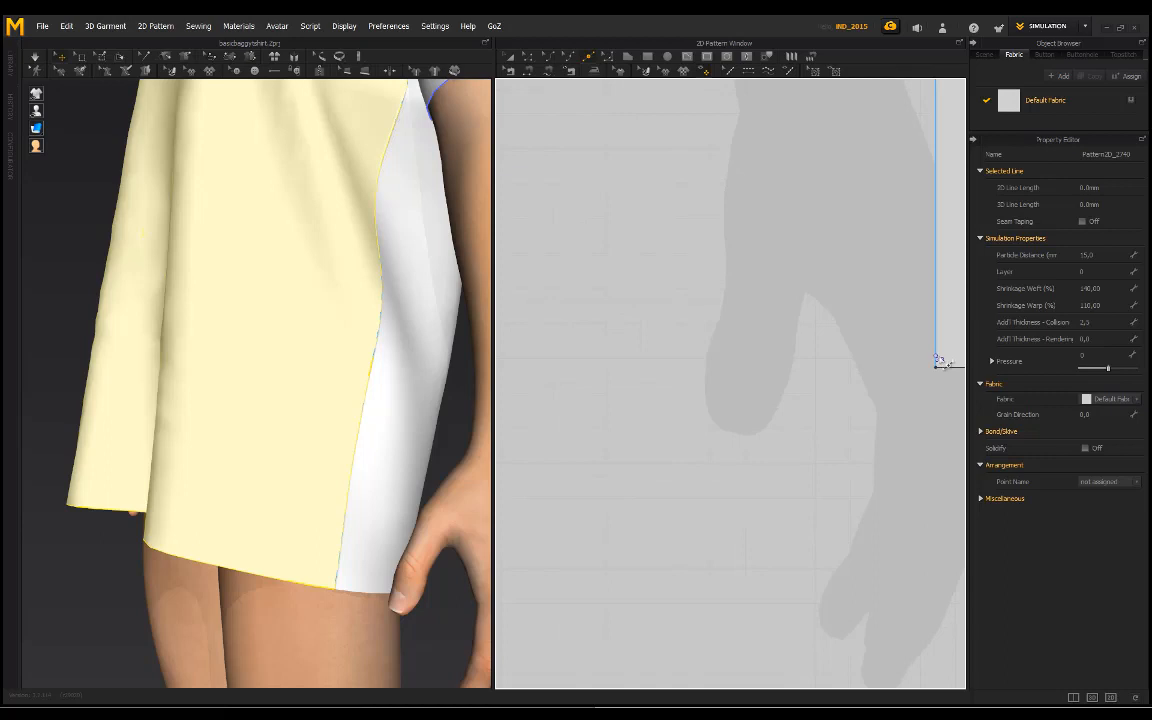
{"action": "scroll", "coordinate": [842, 364], "scroll_direction": "down", "scroll_amount": 3}
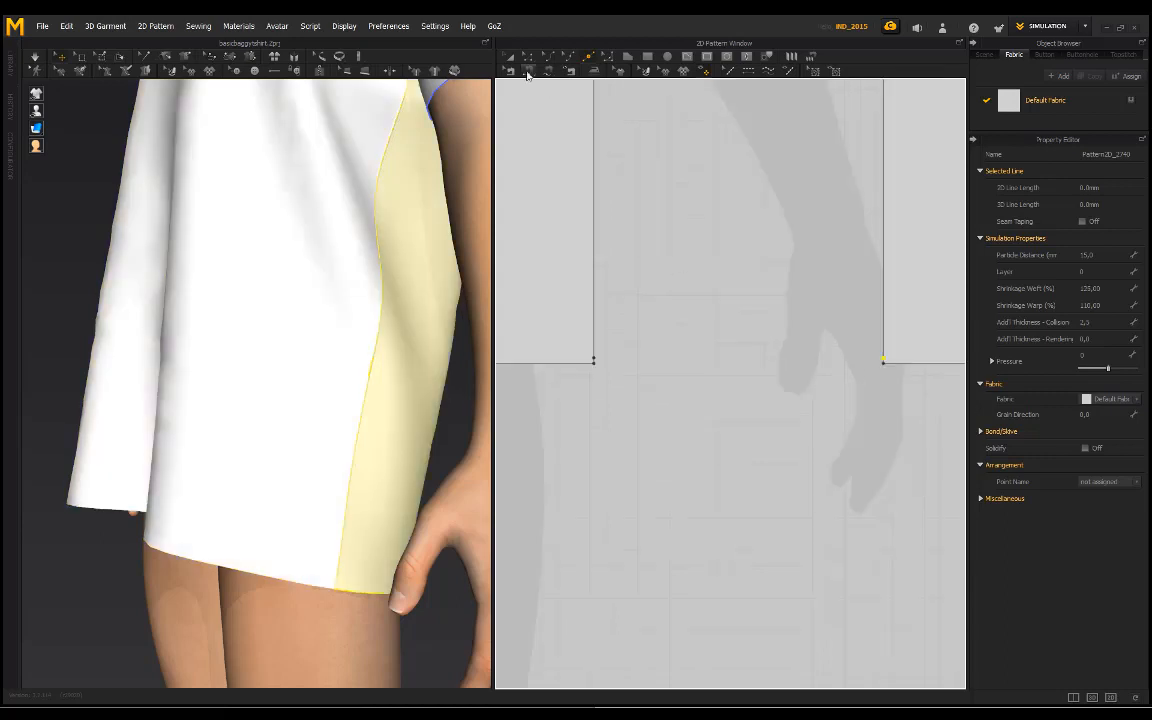
{"action": "left_click", "coordinate": [527, 57]}
{"action": "left_click", "coordinate": [596, 361]}
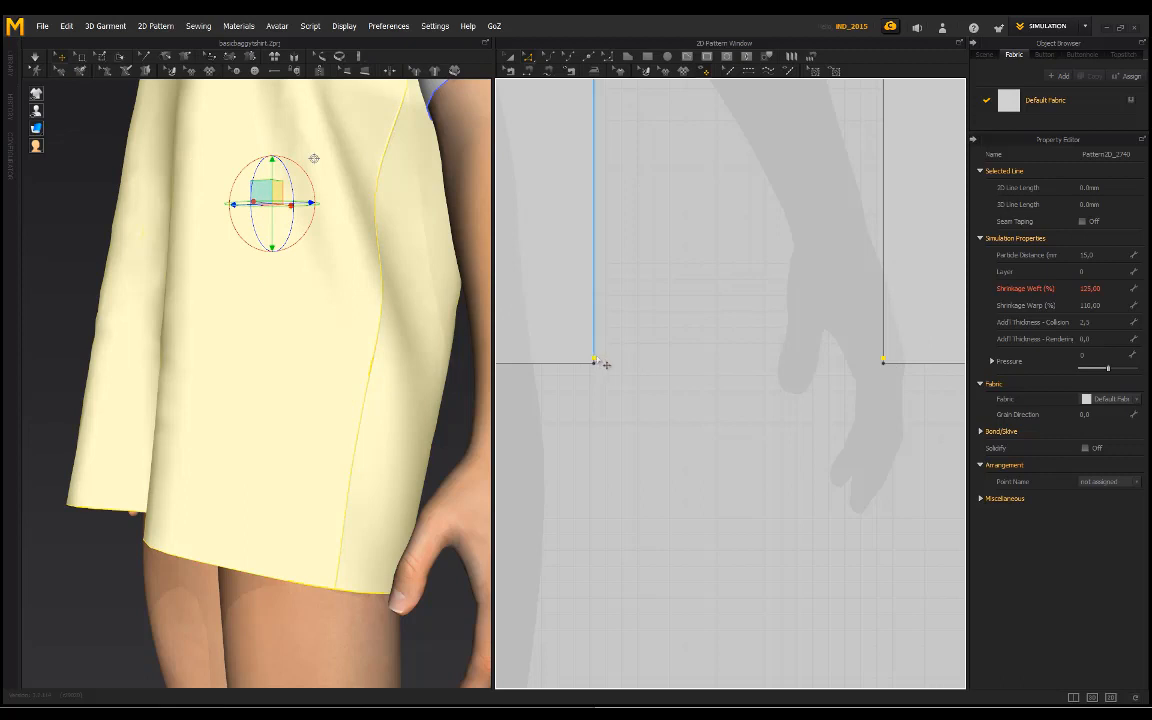
{"action": "left_click", "coordinate": [598, 300]}
{"action": "left_click_drag", "start_coordinate": [686, 318], "coordinate": [700, 320], "text": "shift"}
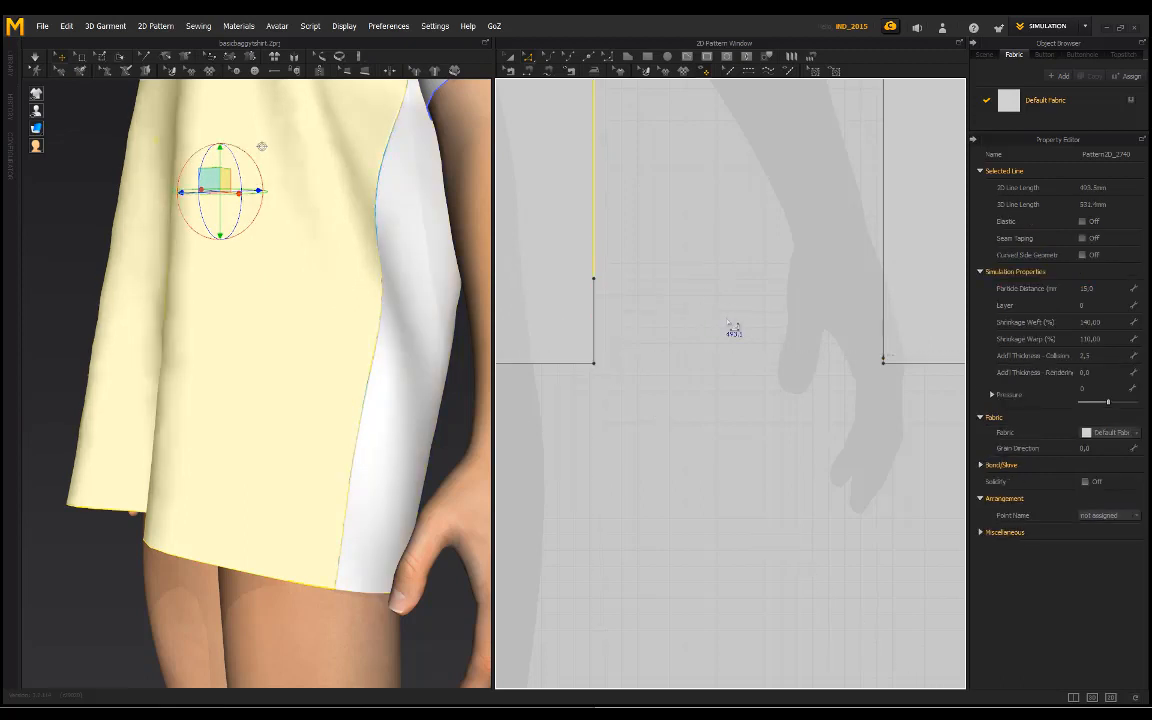
{"action": "key", "text": "ctrl+z"}
{"action": "left_click", "coordinate": [884, 360], "text": "shift"}
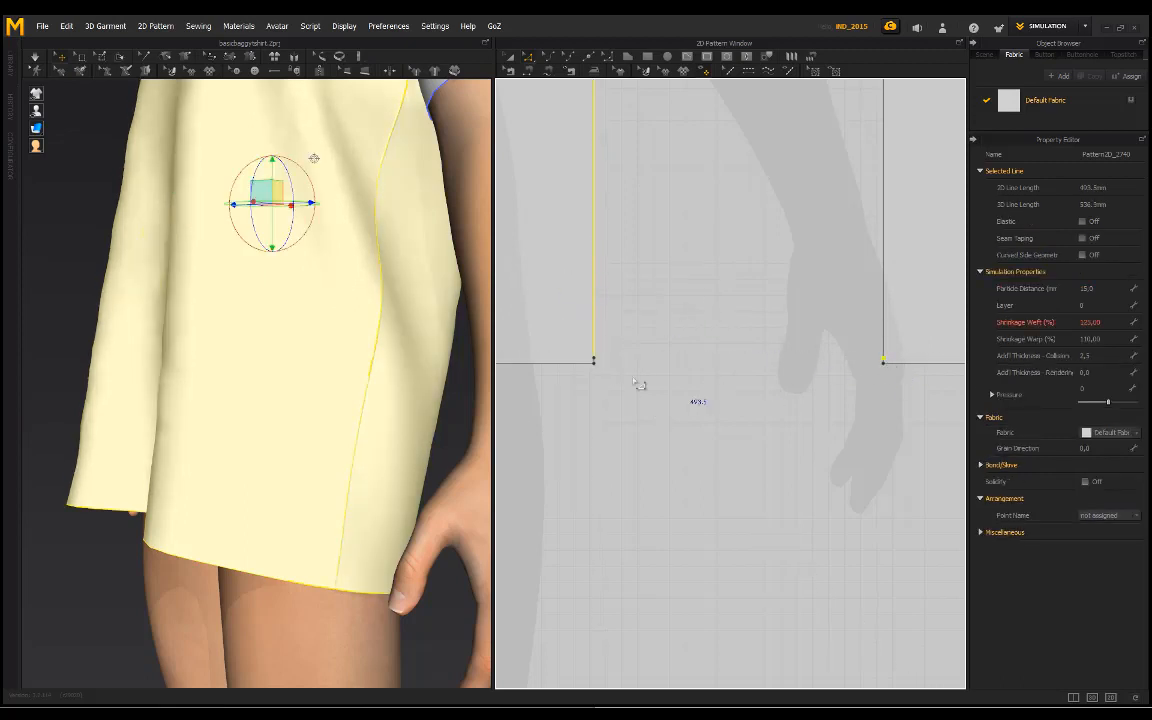
Step: Raise both new side points together by about 76 mm along the facing edges of the front and back patterns
{"action": "left_click", "coordinate": [594, 362]}
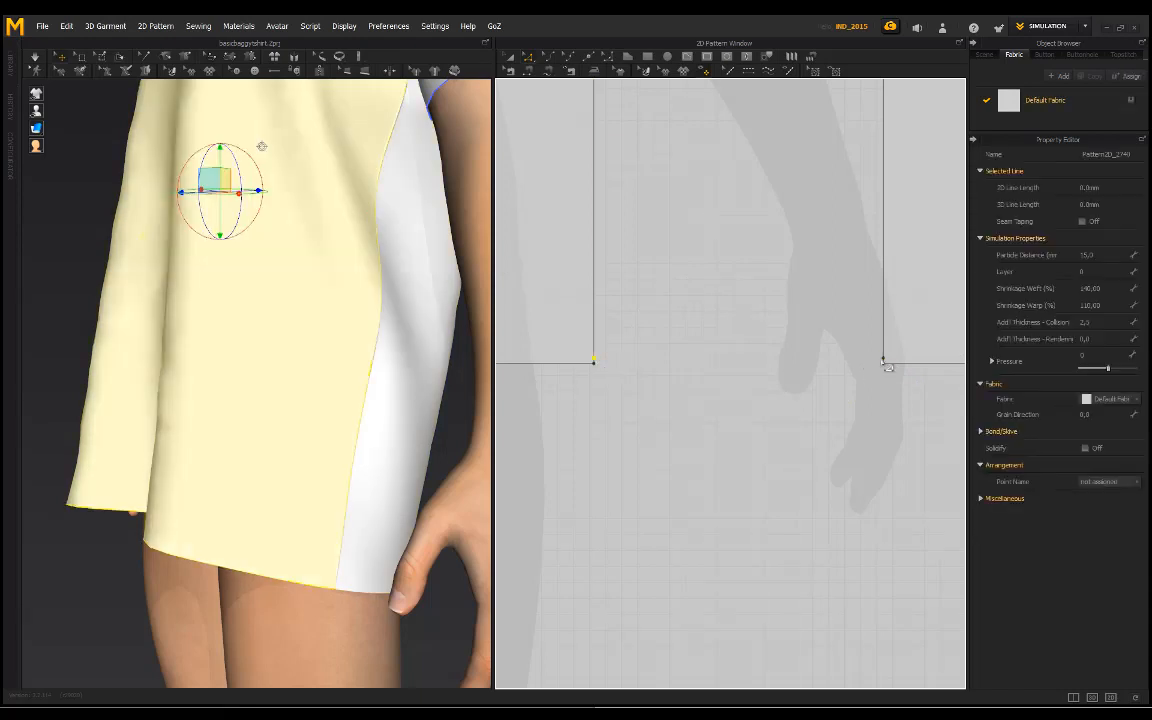
{"action": "left_click", "coordinate": [885, 363], "text": "shift"}
{"action": "left_click_drag", "start_coordinate": [604, 364], "coordinate": [615, 323]}
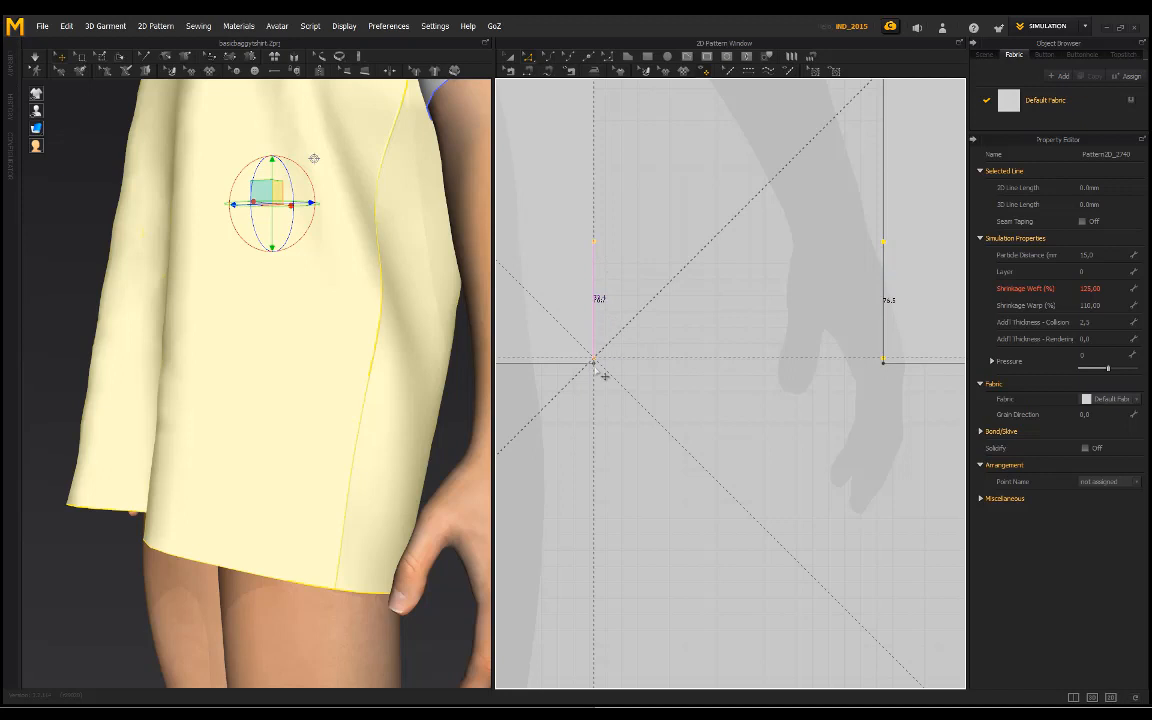
Step: Pull the facing hem corners of the front and back patterns inward by about 10 mm to taper the sides
{"action": "left_click_drag", "start_coordinate": [604, 372], "coordinate": [588, 373]}
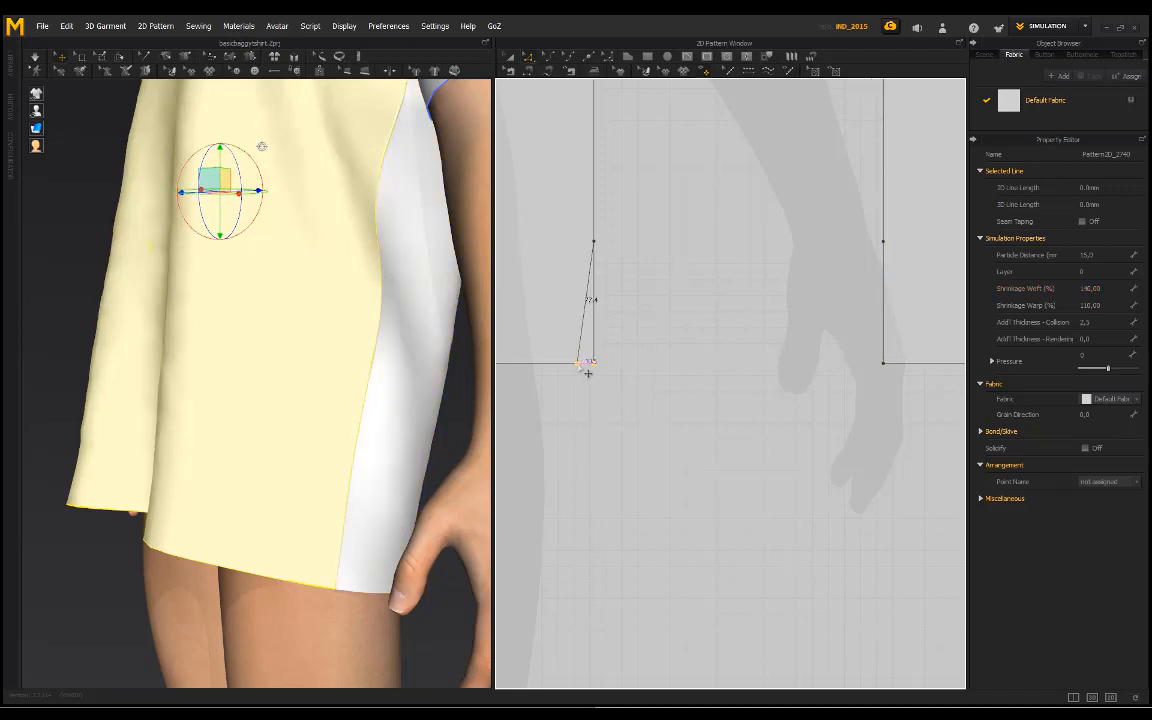
{"action": "left_click", "coordinate": [888, 366]}
{"action": "left_click_drag", "start_coordinate": [884, 365], "coordinate": [901, 364]}
{"action": "right_click_drag", "start_coordinate": [368, 424], "coordinate": [240, 437]}
{"action": "scroll", "coordinate": [726, 410], "scroll_direction": "down", "scroll_amount": 5}
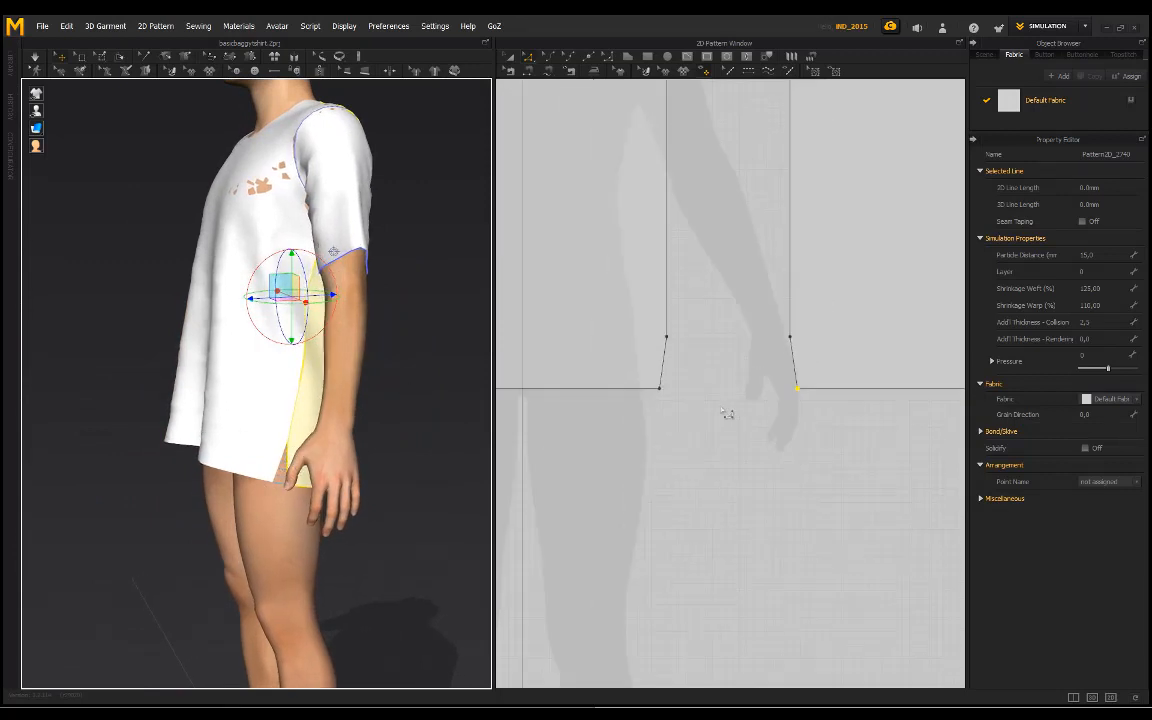
Step: Try adding a point near the hem on the front pattern's other, still straight side edge
{"action": "scroll", "coordinate": [657, 388], "scroll_direction": "up", "scroll_amount": 3}
{"action": "middle_click_drag", "start_coordinate": [688, 404], "coordinate": [726, 404]}
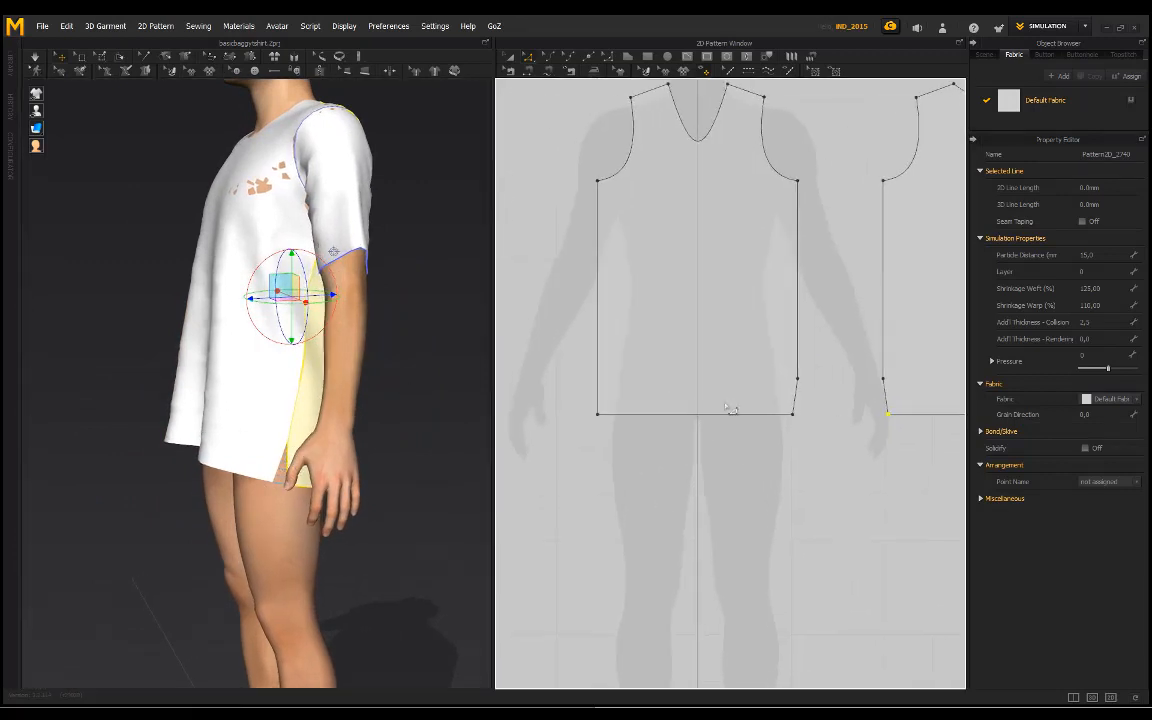
{"action": "left_click", "coordinate": [588, 57]}
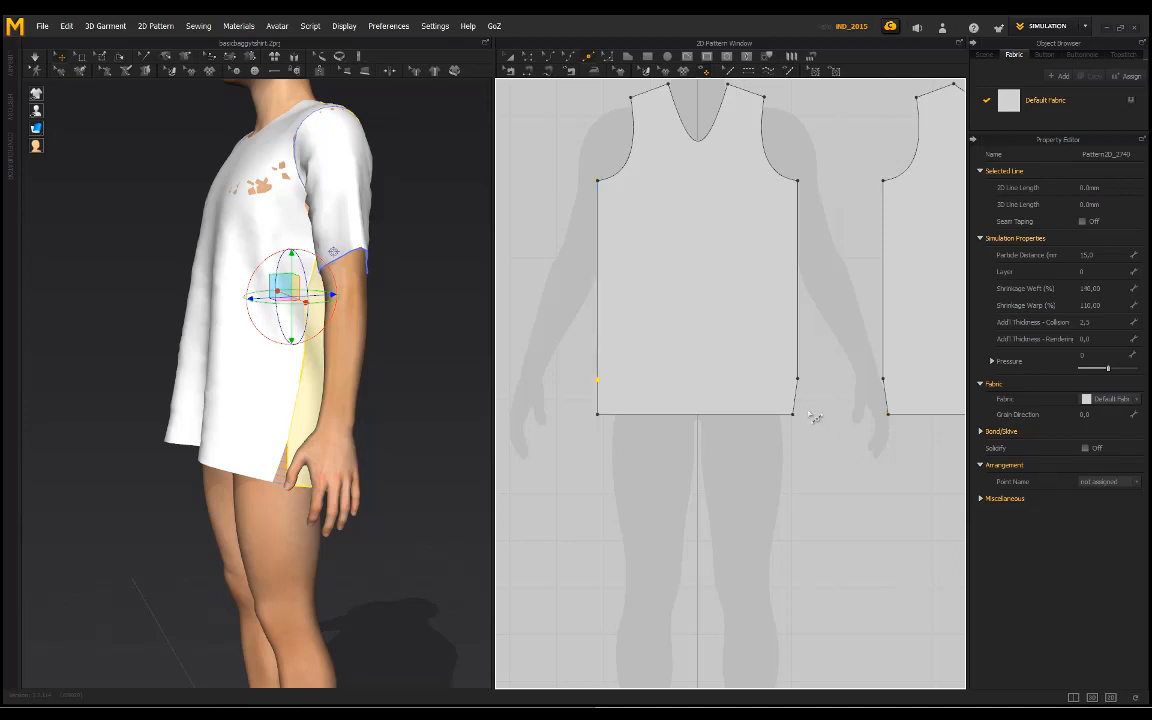
{"action": "middle_click_drag", "start_coordinate": [780, 398], "coordinate": [726, 410]}
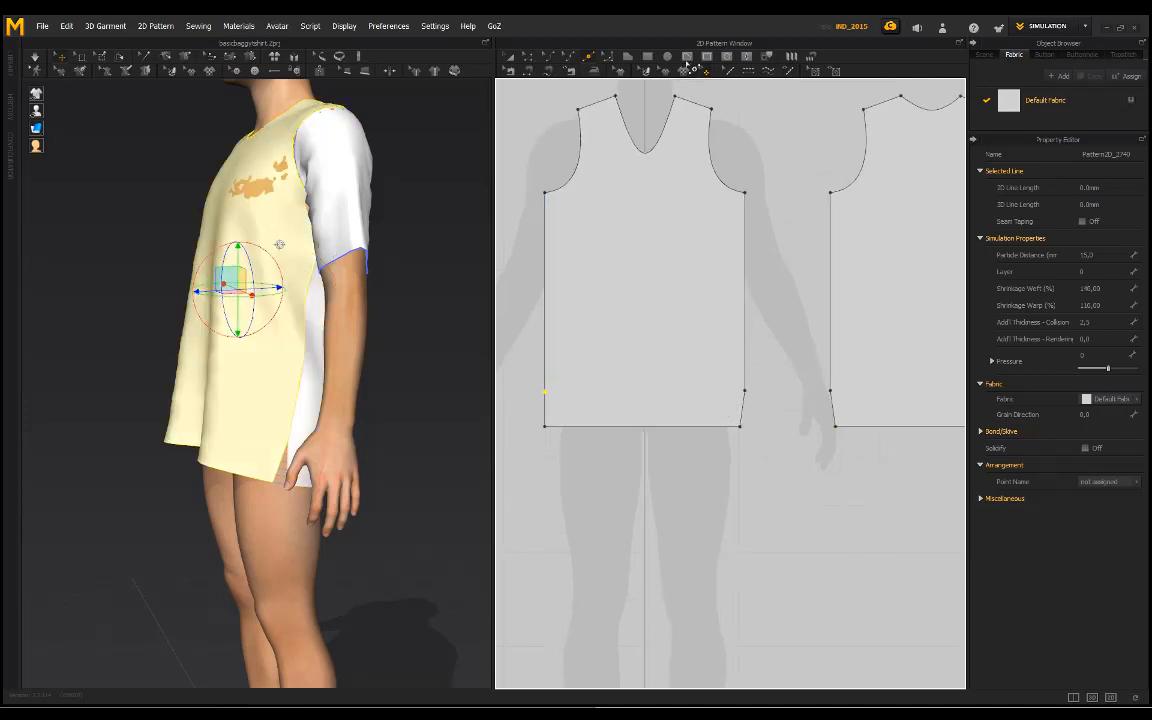
{"action": "key", "text": "ctrl+z"}
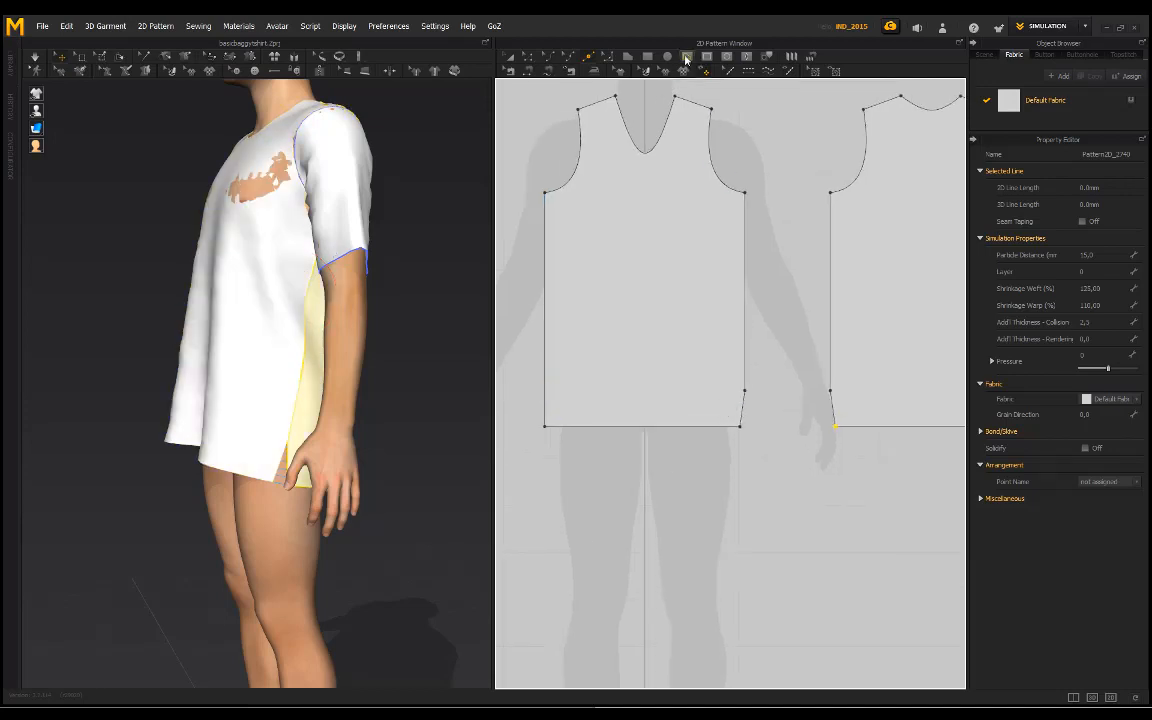
Step: Draw a horizontal internal line across the front and the back pattern, level with the existing side points, as guides
{"action": "left_click", "coordinate": [745, 392]}
{"action": "left_click", "coordinate": [545, 390]}
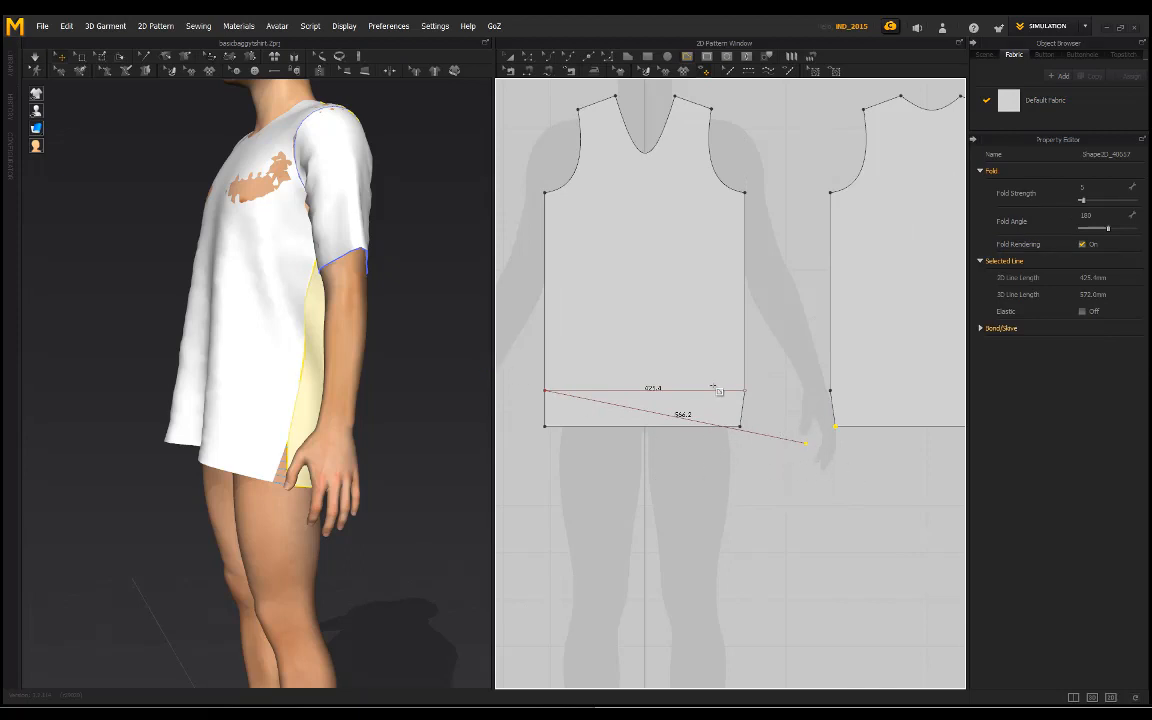
{"action": "middle_click_drag", "start_coordinate": [789, 487], "coordinate": [725, 496]}
{"action": "scroll", "coordinate": [800, 440], "scroll_direction": "down", "scroll_amount": 3}
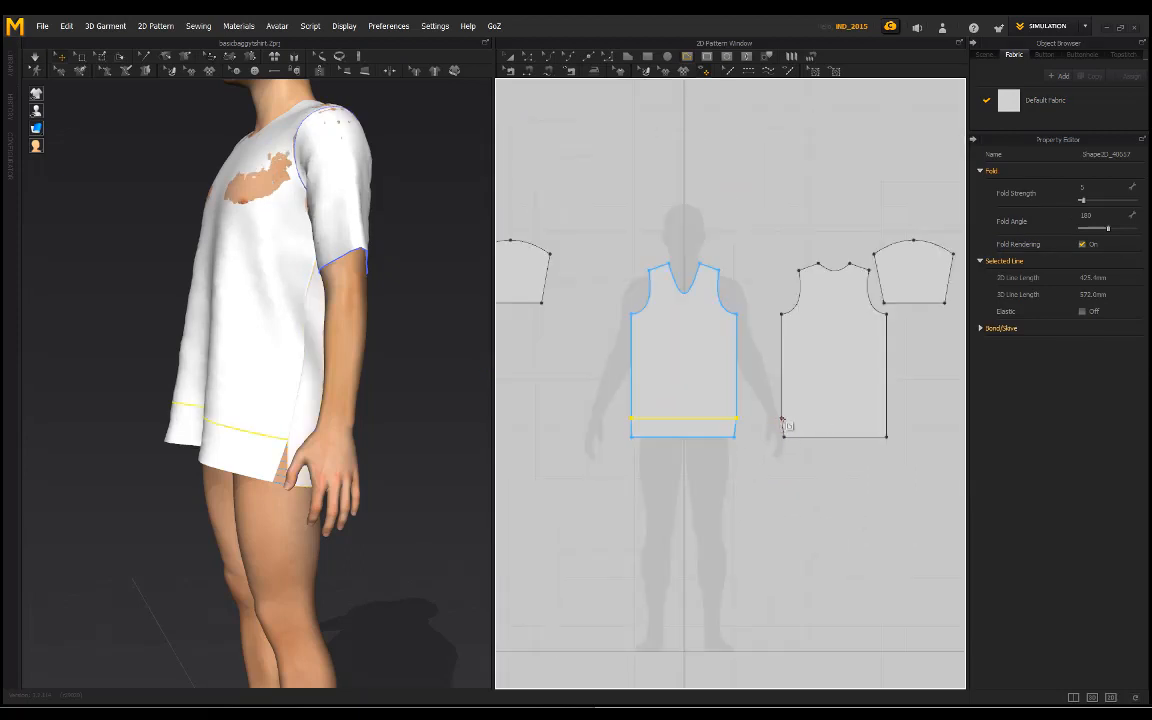
{"action": "left_click", "coordinate": [782, 418]}
{"action": "left_click", "coordinate": [886, 417]}
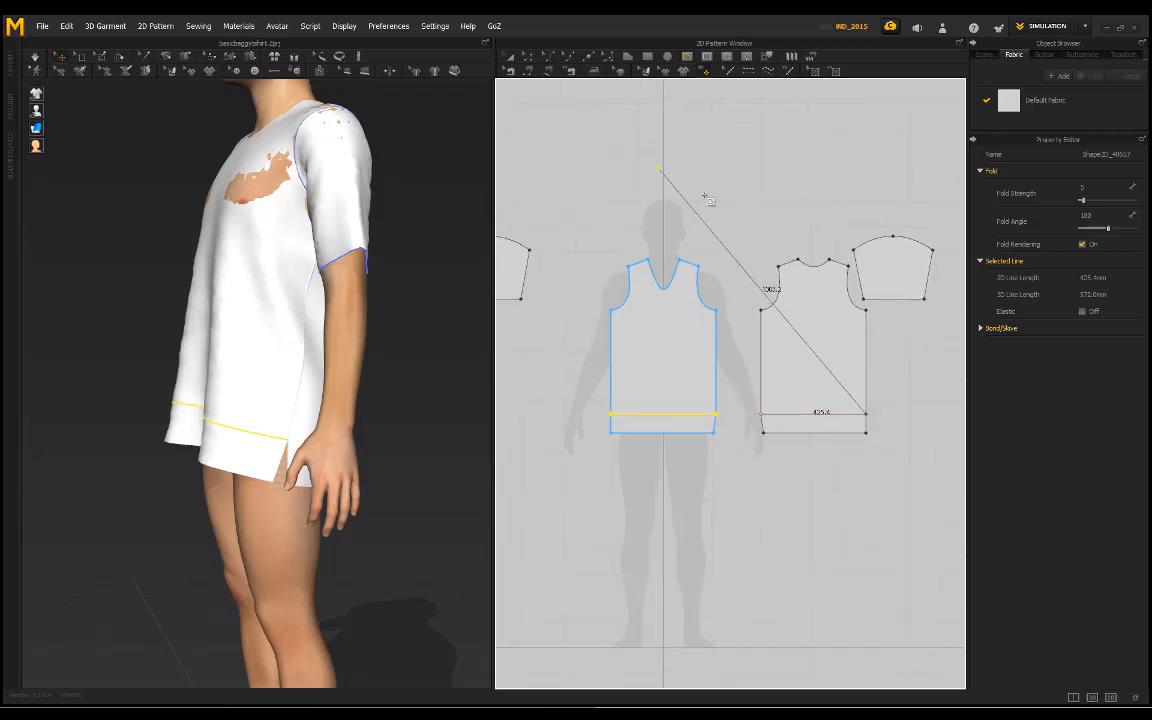
{"action": "key", "text": "Return"}
Step: Add points where the guide lines meet the straight outer side edges of the front and back patterns
{"action": "left_click", "coordinate": [586, 58]}
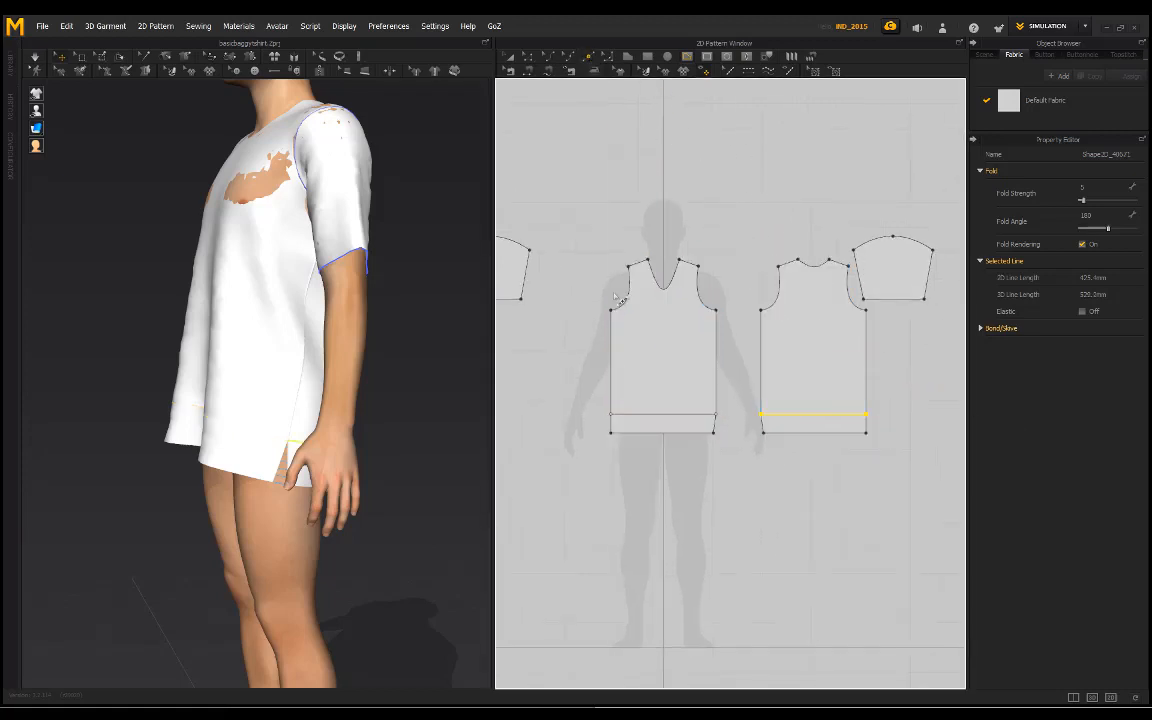
{"action": "scroll", "coordinate": [610, 413], "scroll_direction": "up", "scroll_amount": 5}
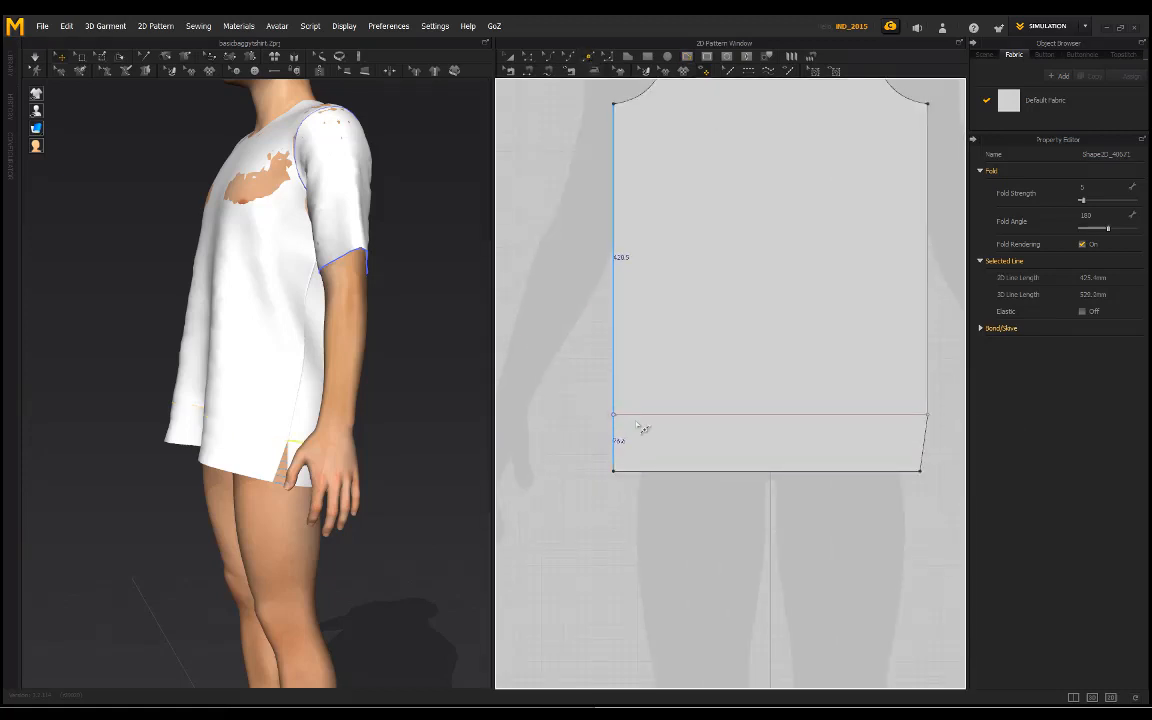
{"action": "scroll", "coordinate": [549, 478], "scroll_direction": "down", "scroll_amount": 8}
{"action": "scroll", "coordinate": [756, 468], "scroll_direction": "up", "scroll_amount": 8}
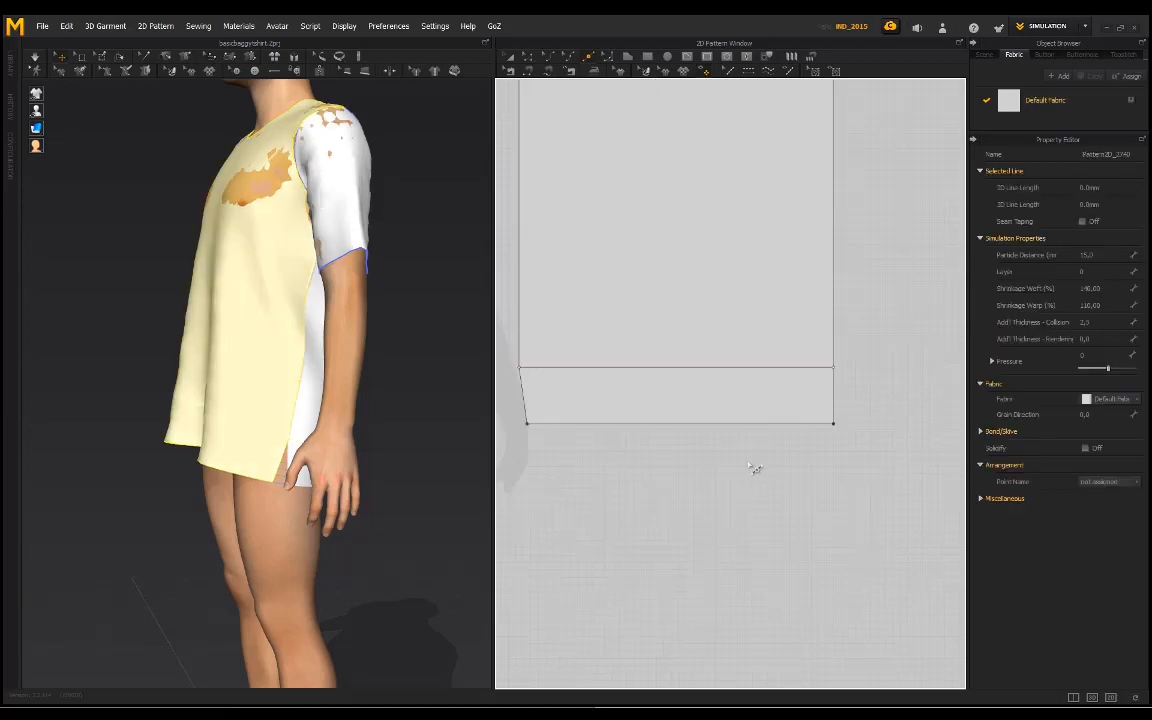
{"action": "scroll", "coordinate": [756, 466], "scroll_direction": "down", "scroll_amount": 3}
{"action": "scroll", "coordinate": [802, 397], "scroll_direction": "up", "scroll_amount": 2}
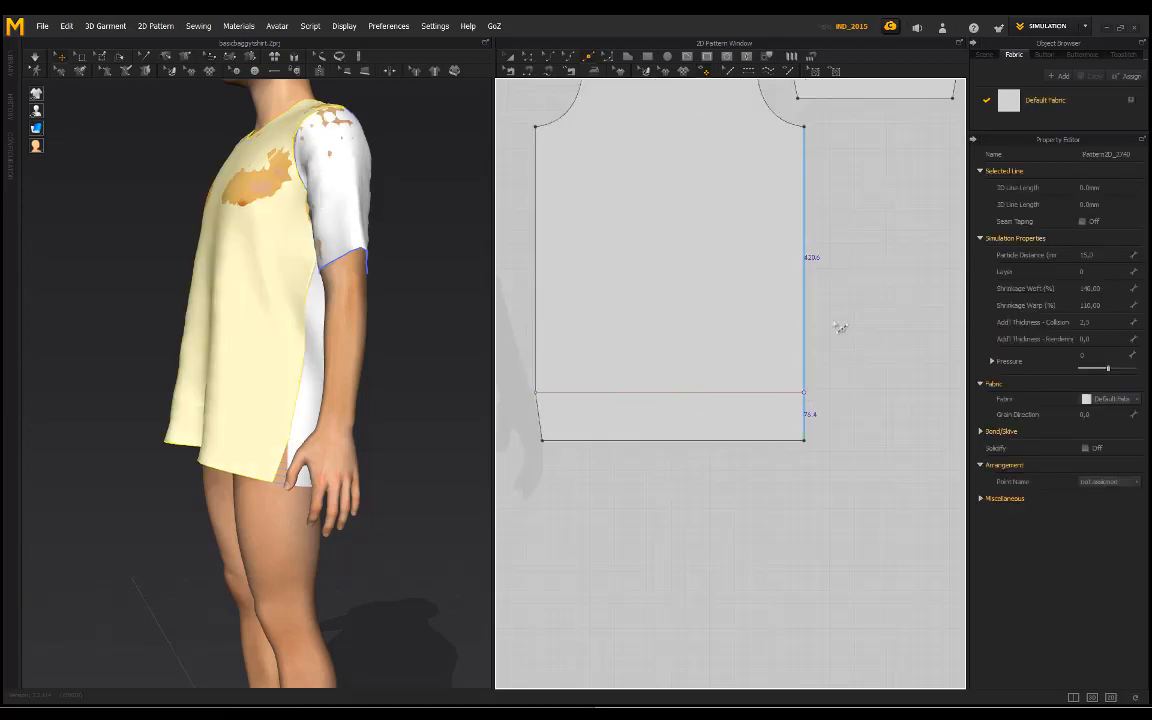
Step: Move the outer hem corners of the back and front patterns inward by about 10 mm to match the tapered sides
{"action": "left_click", "coordinate": [528, 59]}
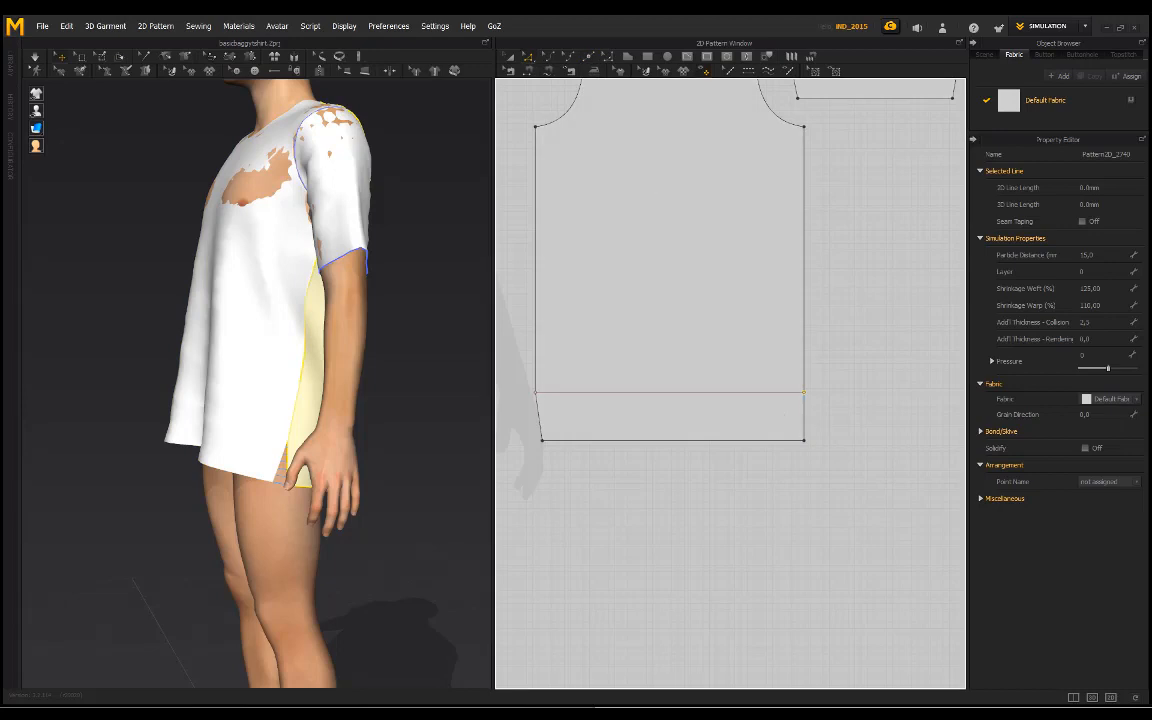
{"action": "left_click", "coordinate": [812, 450]}
{"action": "scroll", "coordinate": [920, 500], "scroll_direction": "down", "scroll_amount": 4}
{"action": "scroll", "coordinate": [818, 463], "scroll_direction": "up", "scroll_amount": 4}
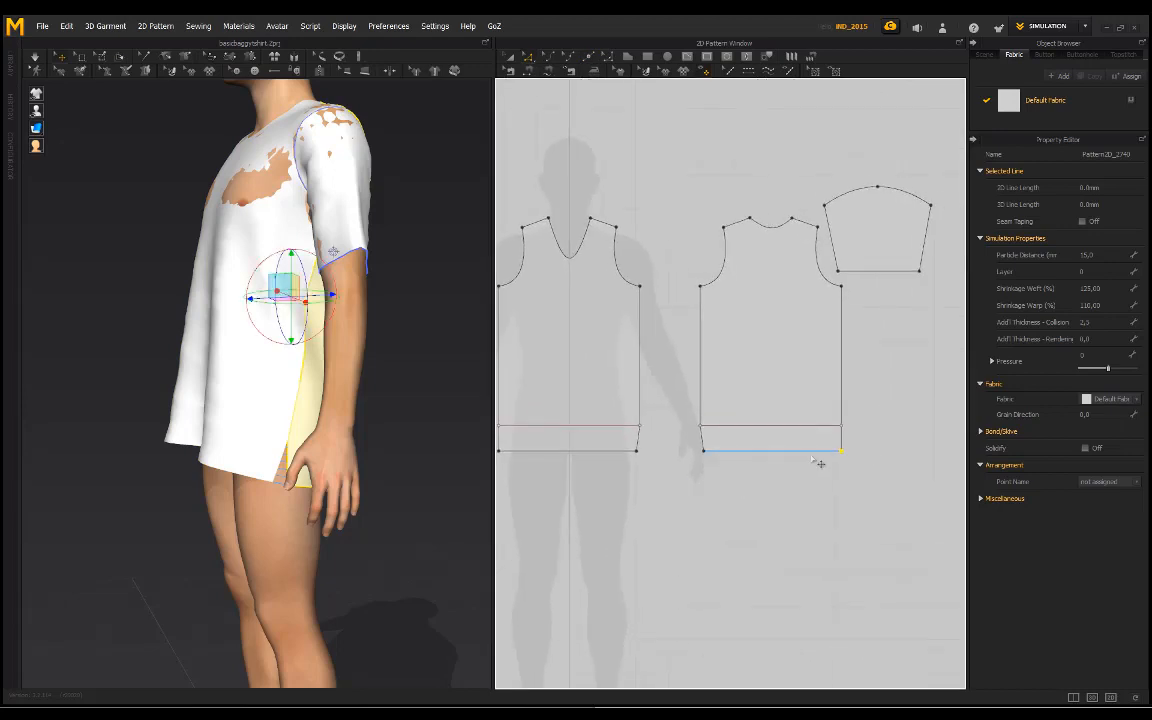
{"action": "left_click_drag", "start_coordinate": [860, 451], "coordinate": [857, 453]}
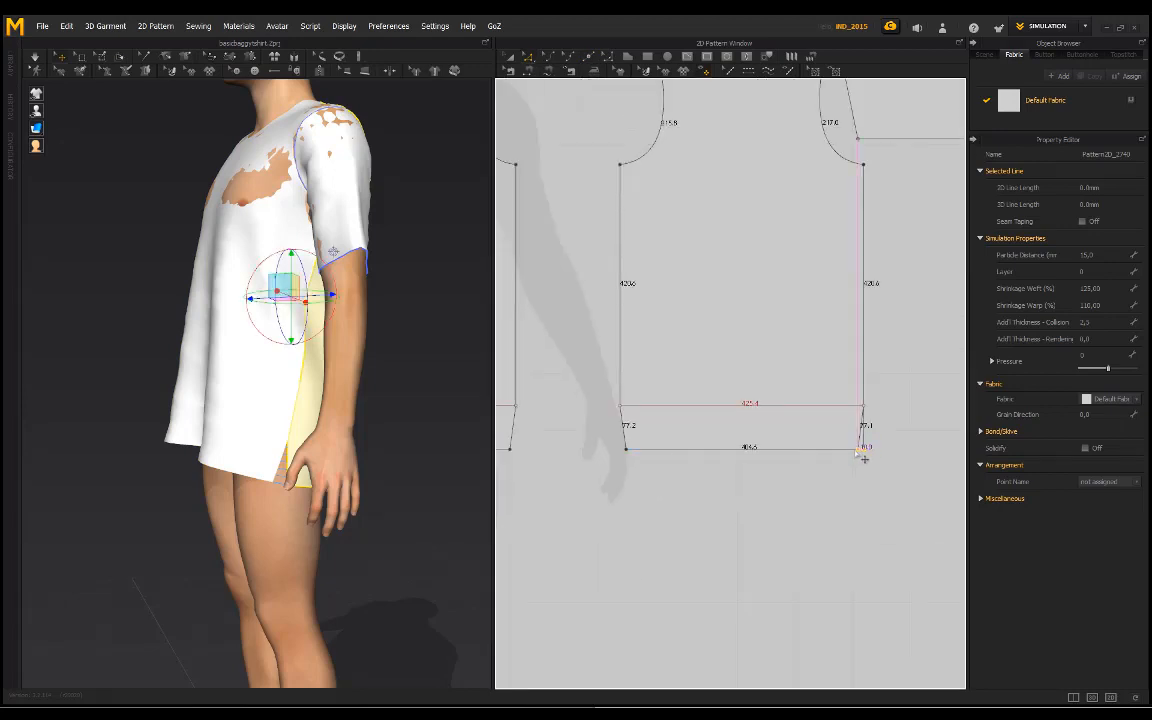
{"action": "middle_click_drag", "start_coordinate": [710, 487], "coordinate": [914, 465]}
{"action": "middle_click_drag", "start_coordinate": [580, 460], "coordinate": [808, 463]}
{"action": "left_click", "coordinate": [708, 432]}
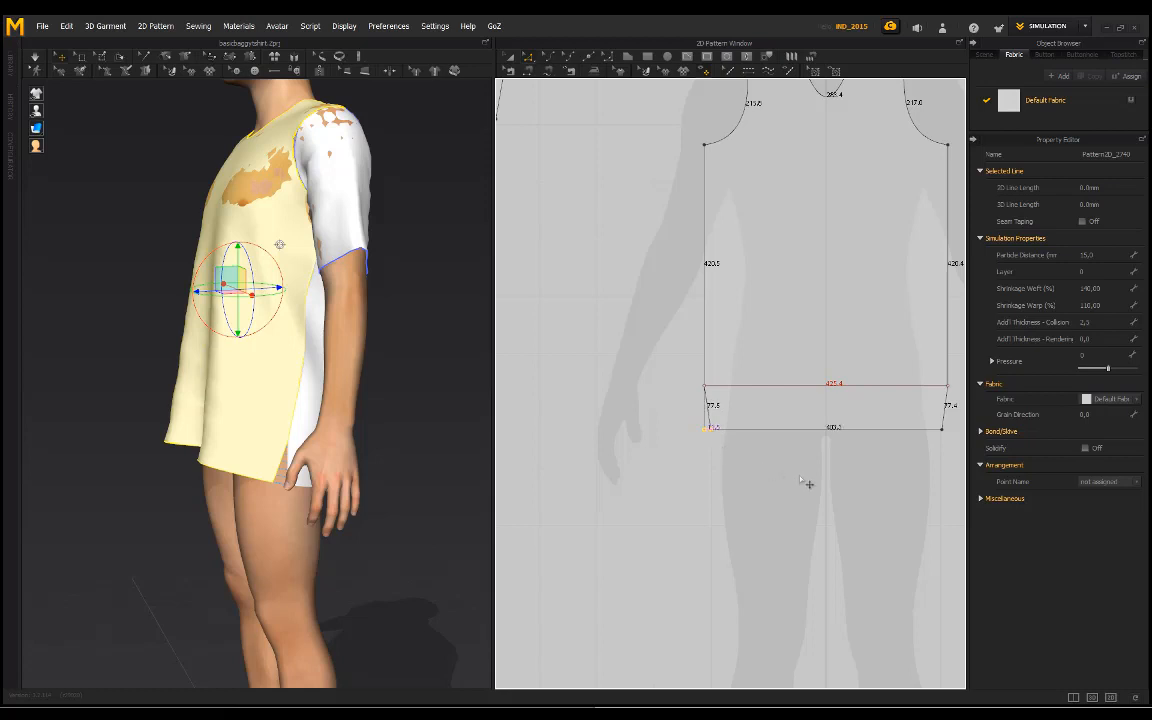
Step: Delete the internal guide lines from the front and back patterns
{"action": "middle_click_drag", "start_coordinate": [801, 479], "coordinate": [624, 478]}
{"action": "left_click", "coordinate": [656, 386]}
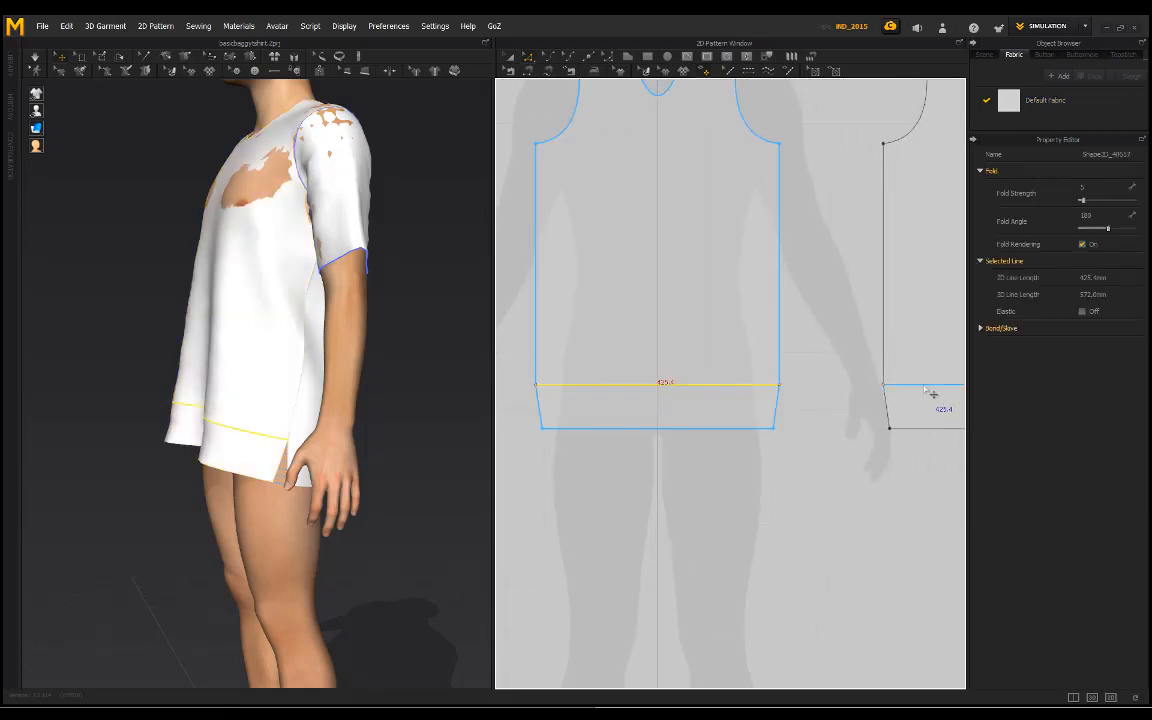
{"action": "left_click", "coordinate": [402, 306]}
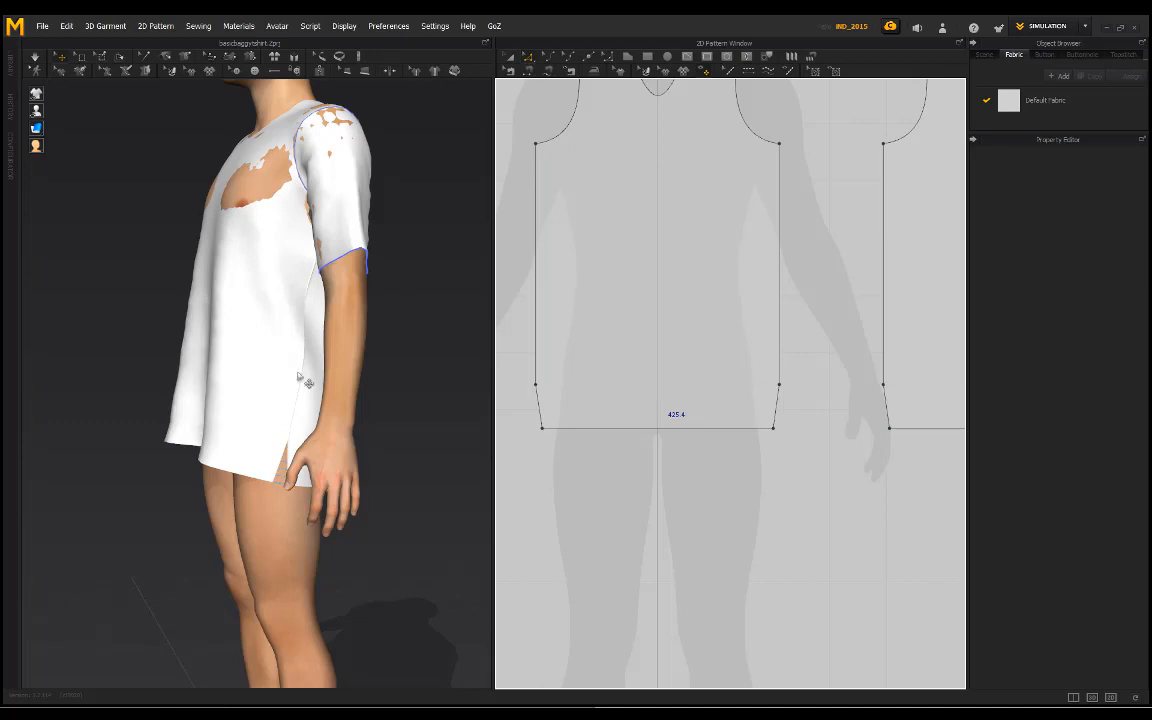
Step: Try simulating the garment to check how the tapered side seams close at the hem
{"action": "right_click_drag", "start_coordinate": [186, 378], "coordinate": [318, 378]}
{"action": "key", "text": "space"}
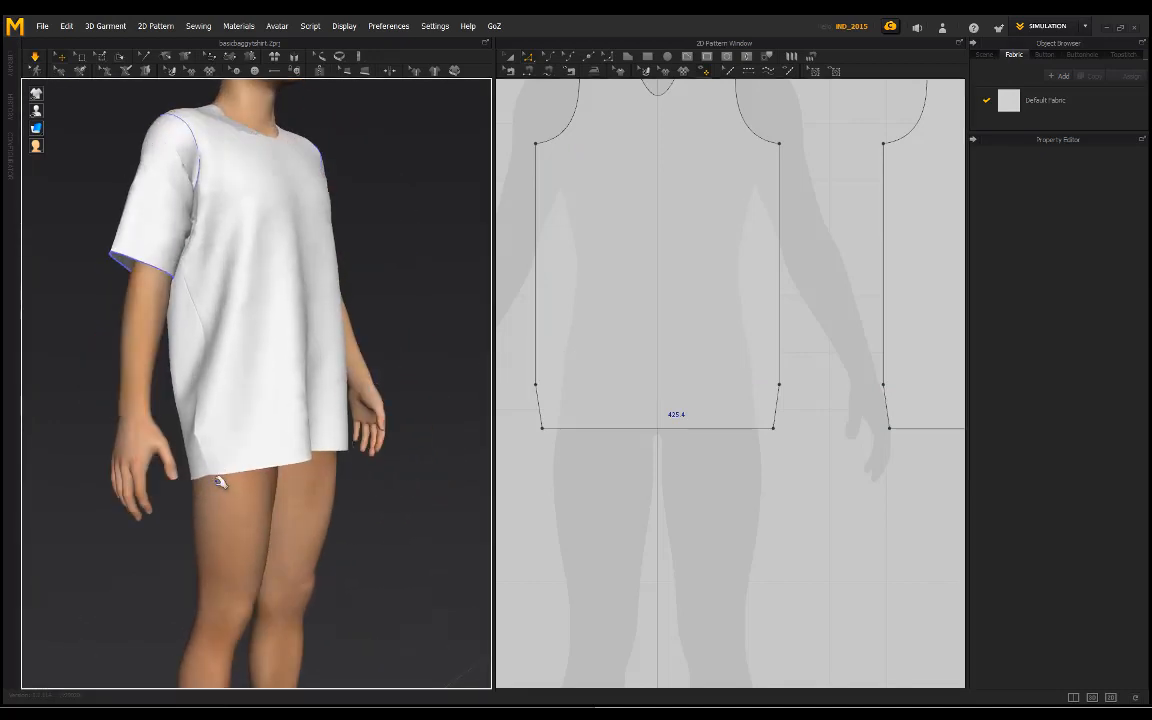
{"action": "scroll", "coordinate": [275, 465], "scroll_direction": "up", "scroll_amount": 3}
{"action": "key", "text": "ctrl+z"}
{"action": "right_click_drag", "start_coordinate": [212, 482], "coordinate": [274, 500]}
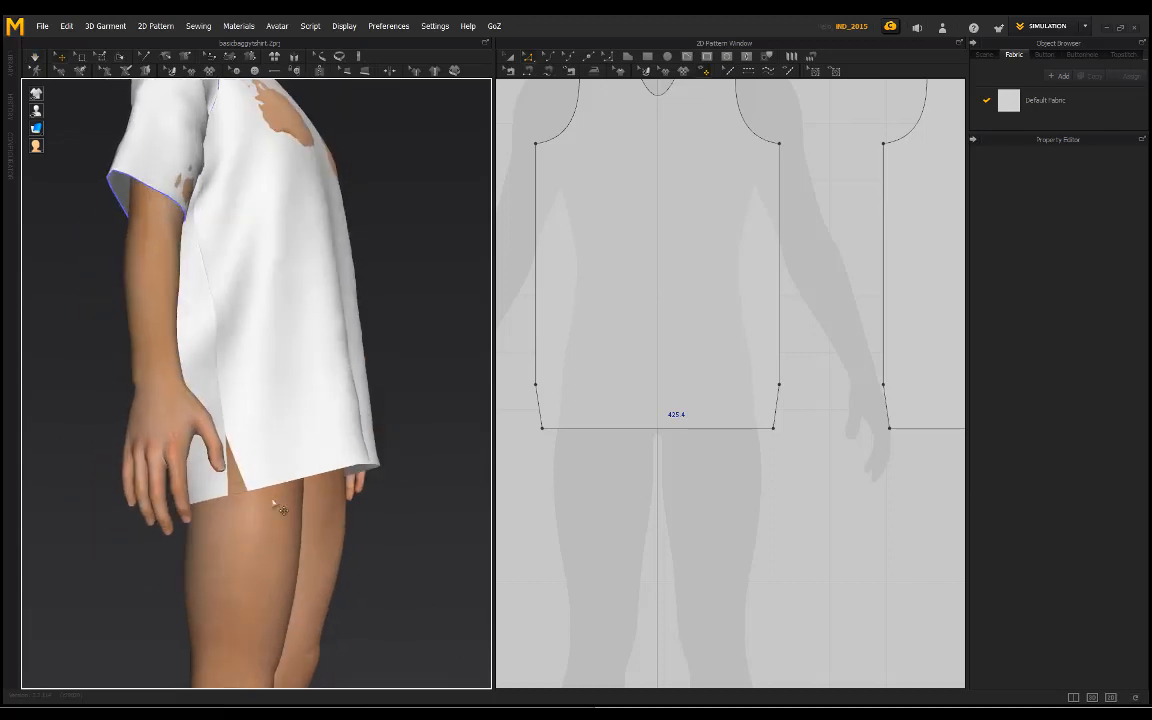
Step: Delete the existing sewing along both side seams of the front and back patterns
{"action": "scroll", "coordinate": [272, 500], "scroll_direction": "up", "scroll_amount": 3}
{"action": "left_click", "coordinate": [510, 72]}
{"action": "scroll", "coordinate": [545, 413], "scroll_direction": "up", "scroll_amount": 3}
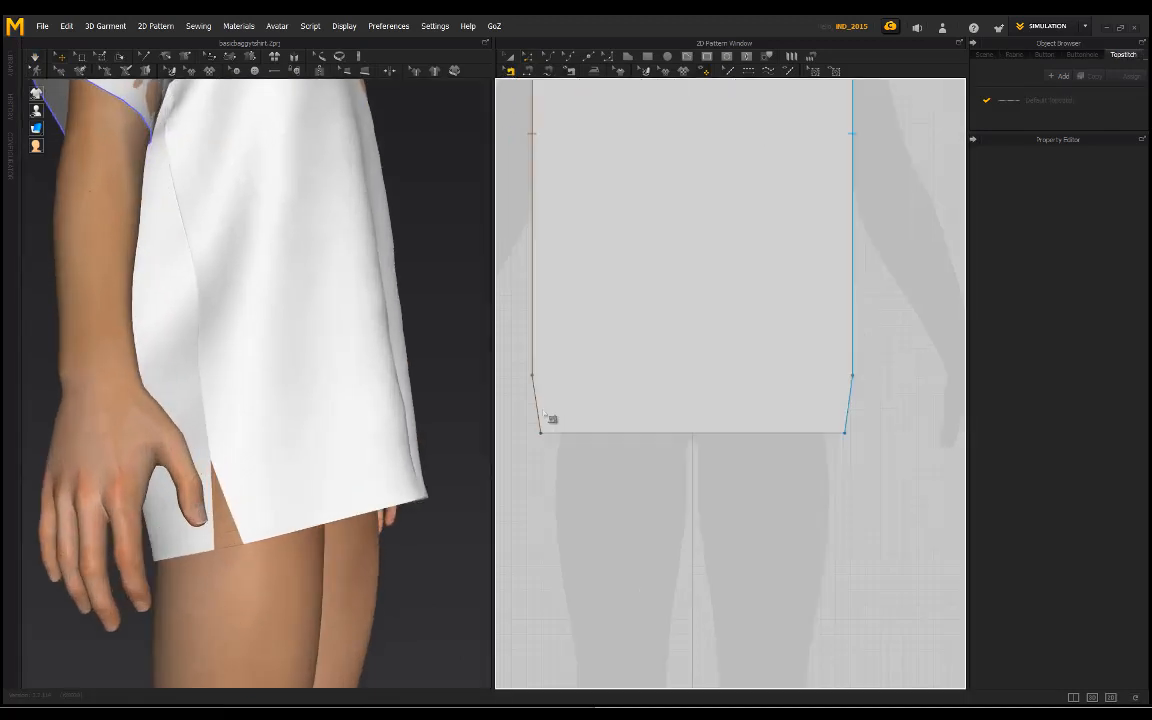
{"action": "scroll", "coordinate": [553, 368], "scroll_direction": "down", "scroll_amount": 3}
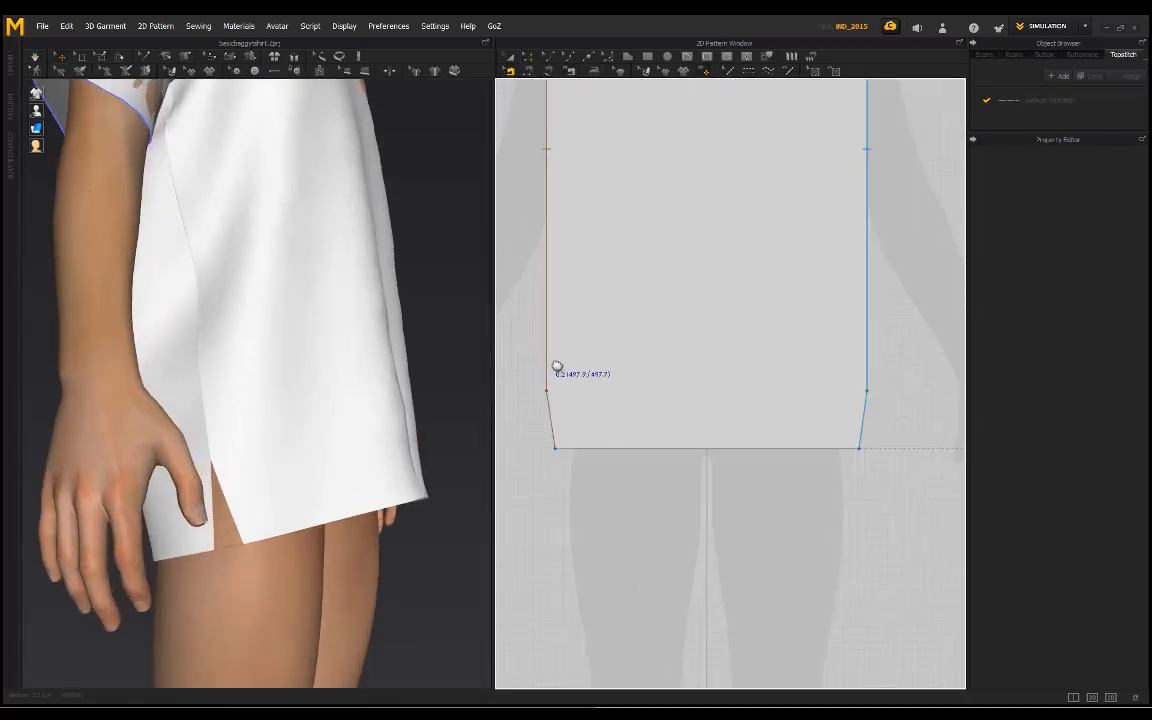
{"action": "scroll", "coordinate": [576, 375], "scroll_direction": "up", "scroll_amount": 3}
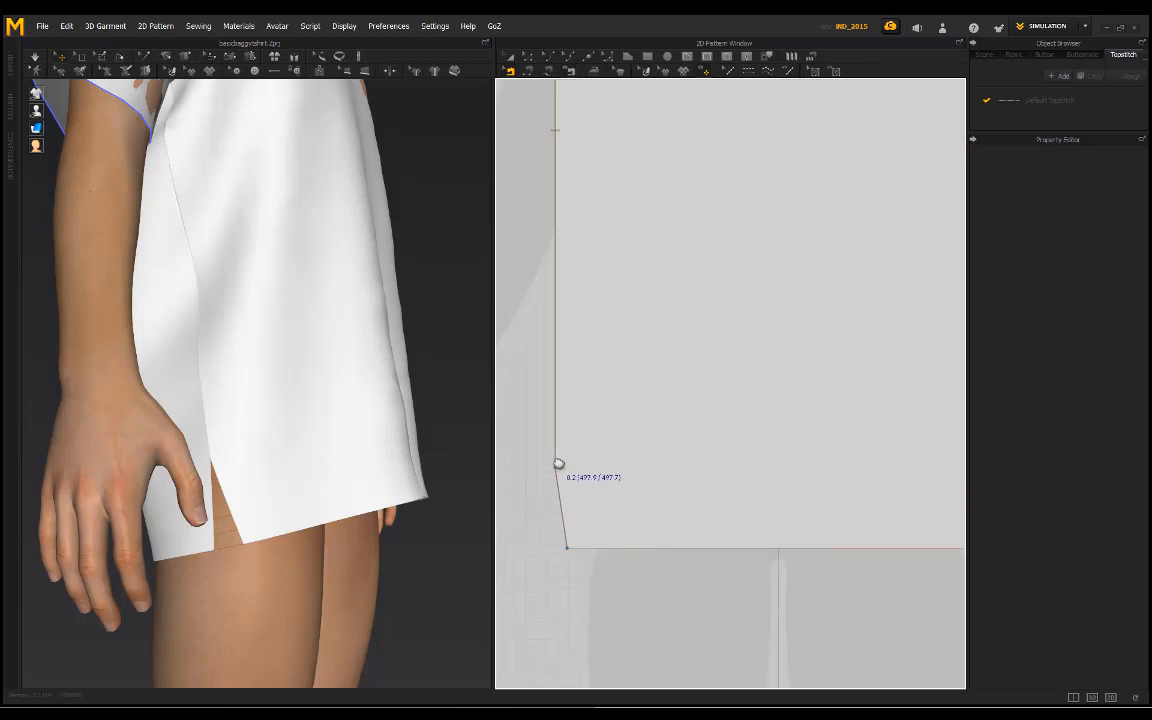
{"action": "scroll", "coordinate": [563, 440], "scroll_direction": "down", "scroll_amount": 2}
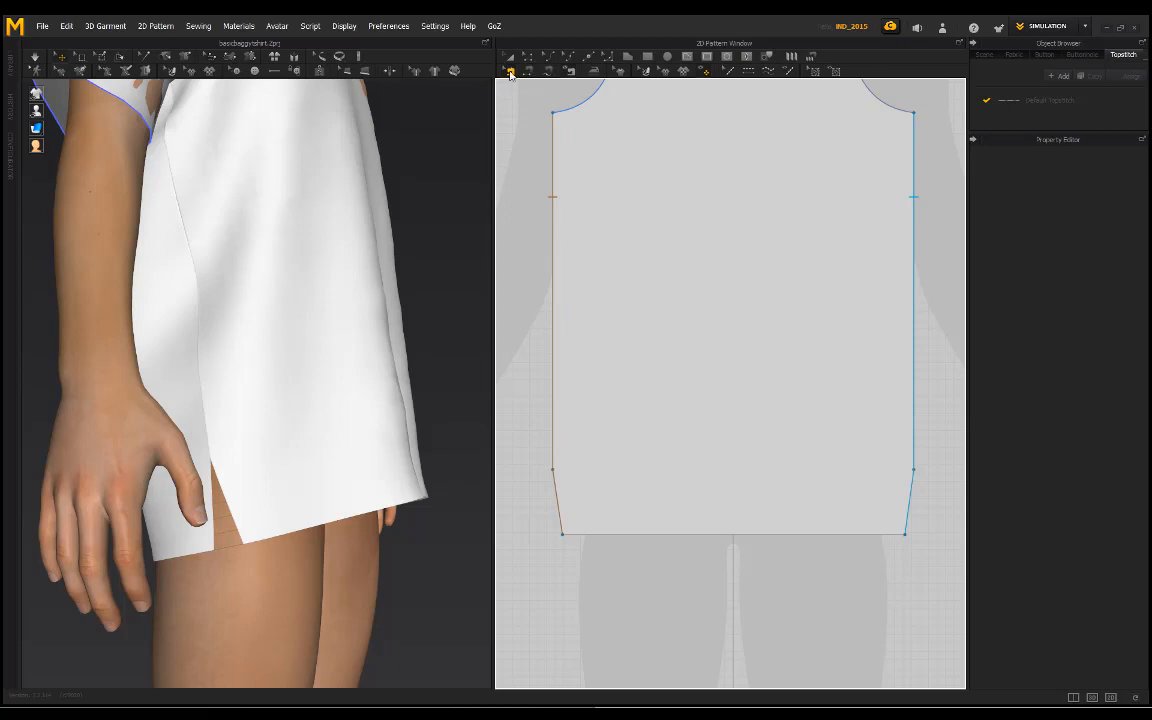
{"action": "right_click", "coordinate": [554, 238]}
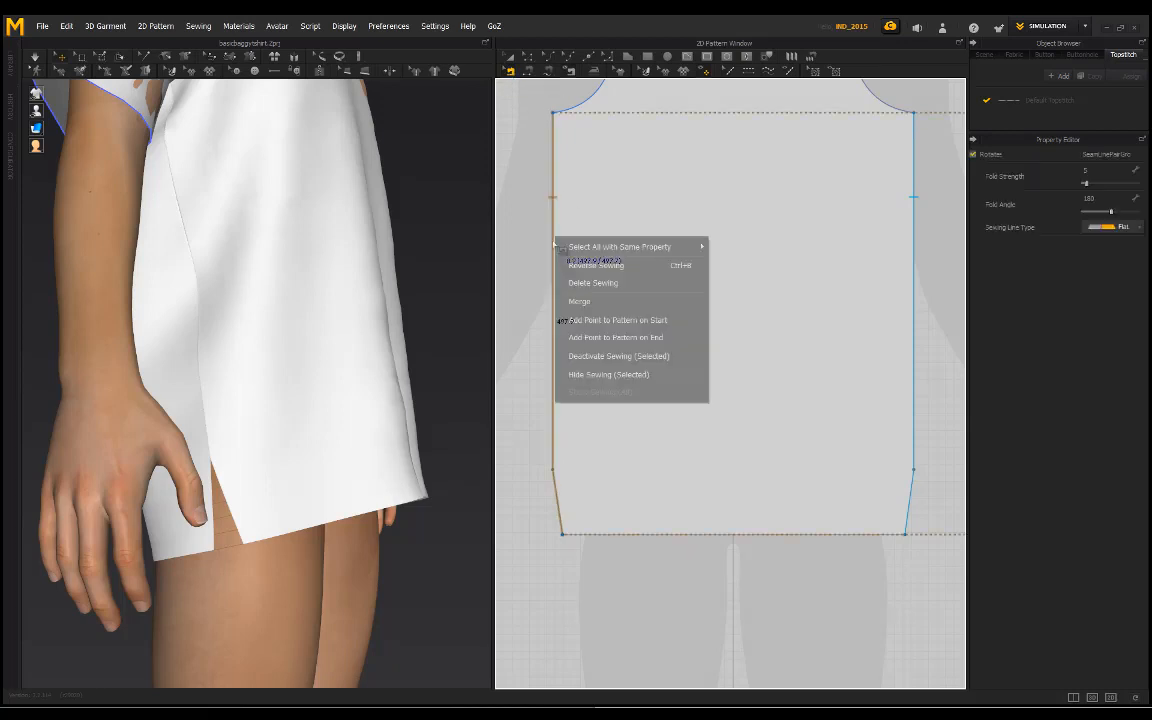
{"action": "left_click", "coordinate": [577, 287]}
{"action": "scroll", "coordinate": [710, 381], "scroll_direction": "down", "scroll_amount": 3}
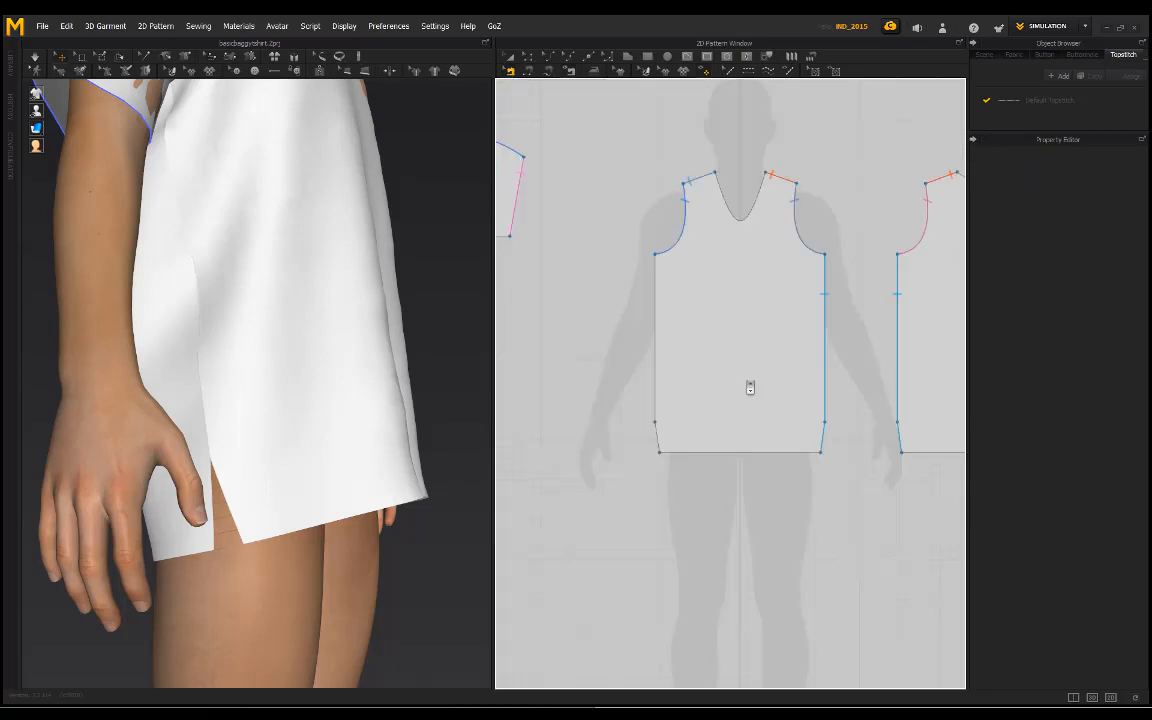
{"action": "scroll", "coordinate": [789, 404], "scroll_direction": "up", "scroll_amount": 3}
{"action": "right_click", "coordinate": [762, 412]}
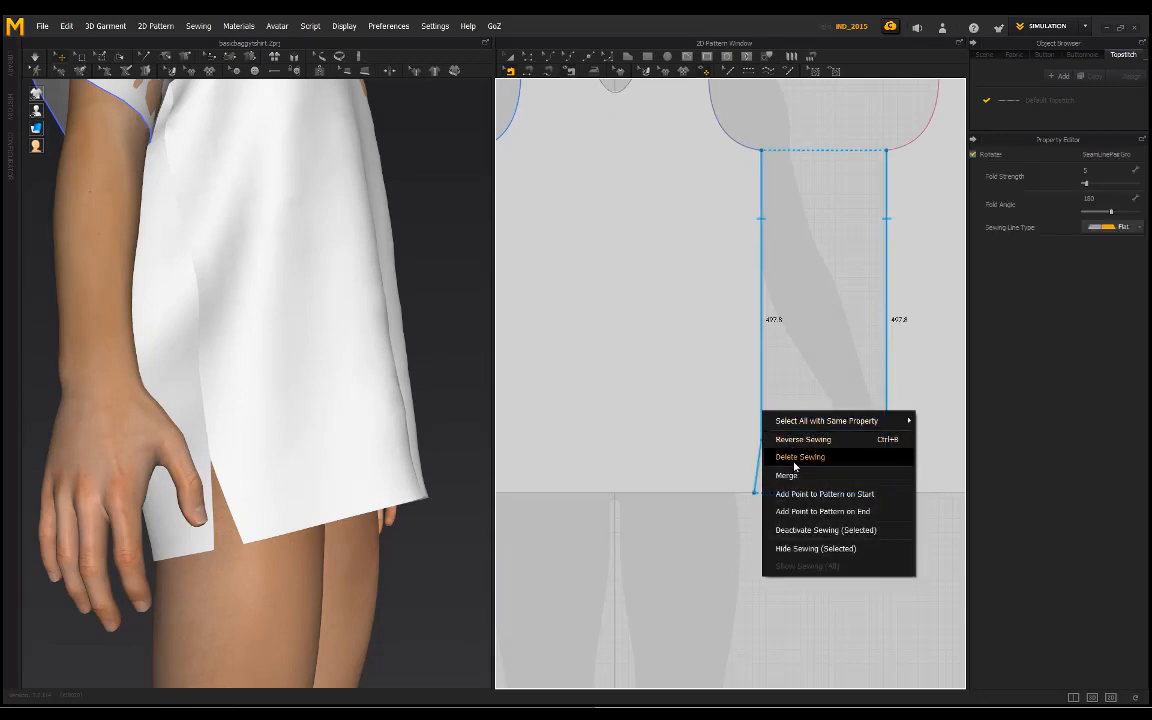
{"action": "left_click", "coordinate": [797, 457]}
Step: Free-sew the straight side edges of the front and back patterns from the underarm to the taper points, leaving the tapered edges unsewn
{"action": "left_click", "coordinate": [551, 73]}
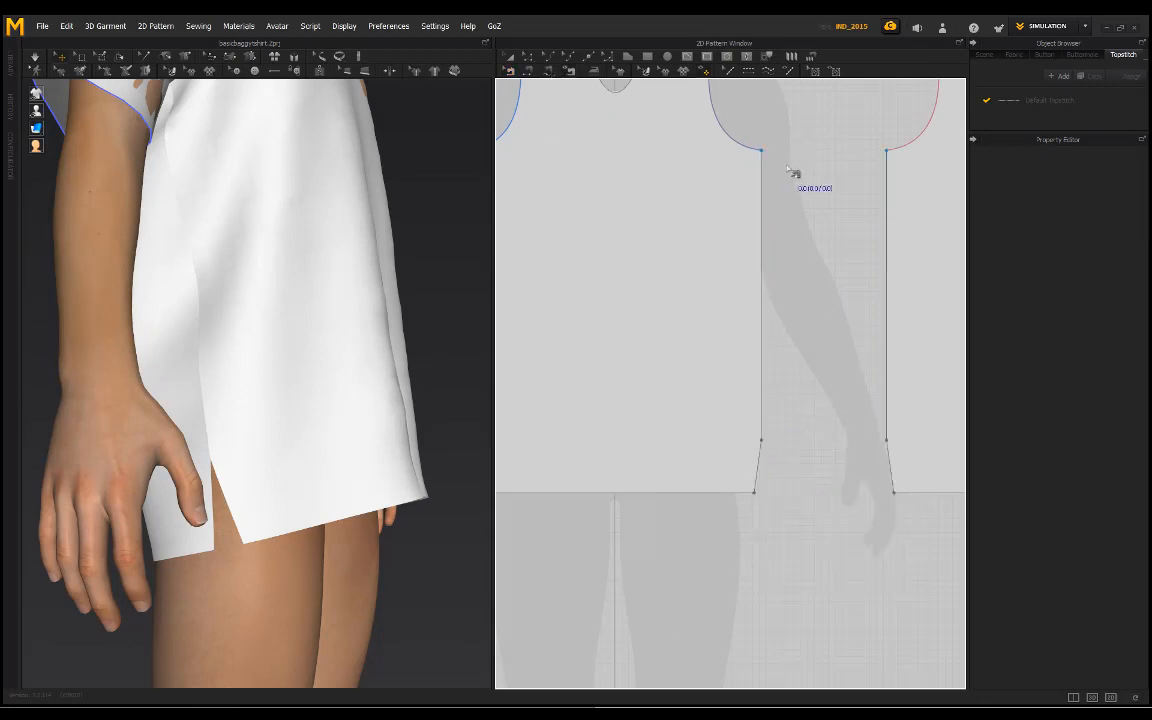
{"action": "scroll", "coordinate": [784, 247], "scroll_direction": "down", "scroll_amount": 3}
{"action": "middle_click_drag", "start_coordinate": [786, 252], "coordinate": [741, 277]}
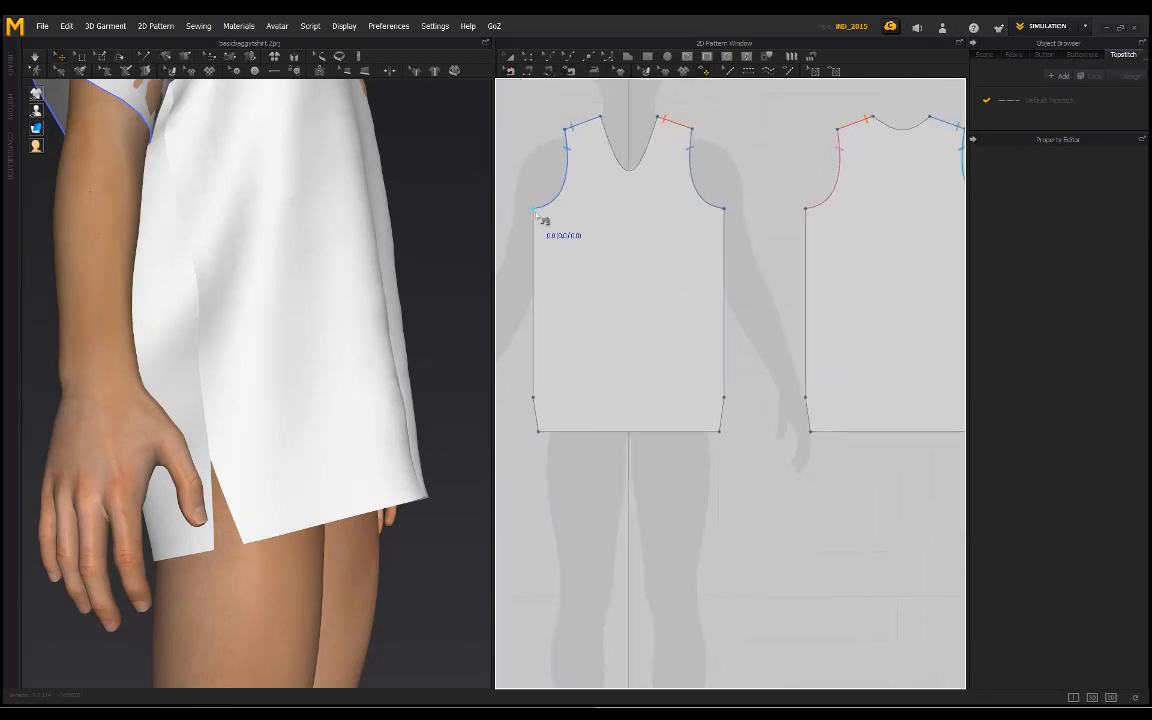
{"action": "middle_click_drag", "start_coordinate": [658, 348], "coordinate": [482, 395]}
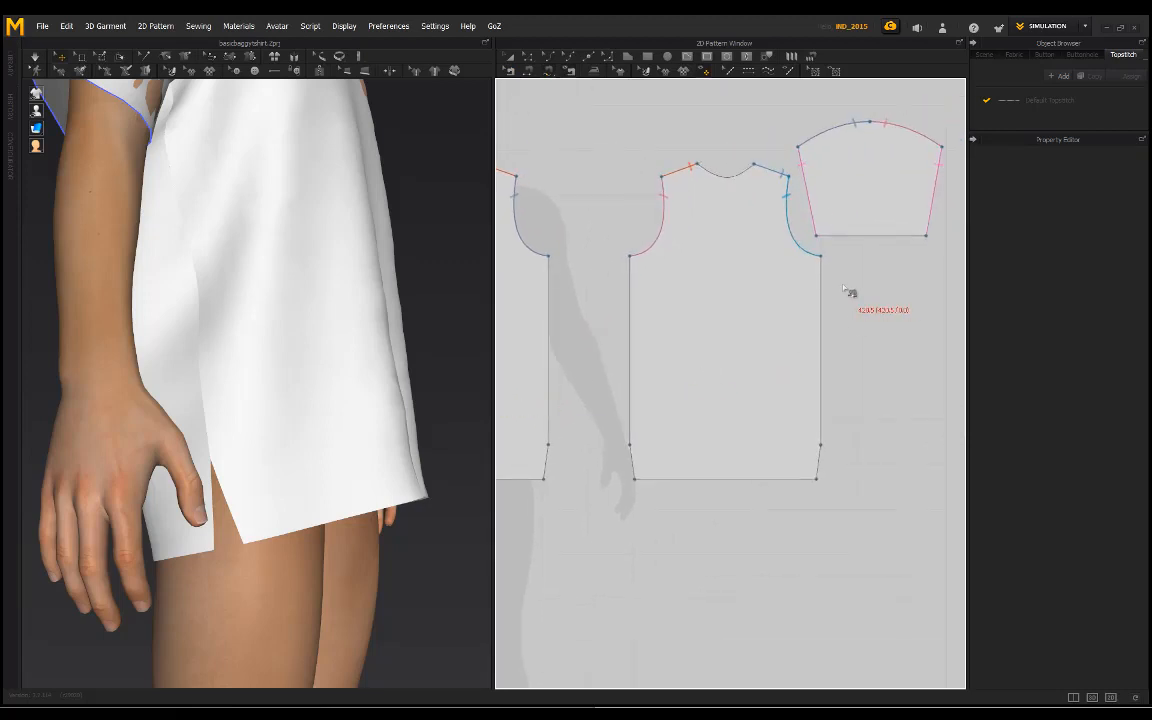
{"action": "left_click", "coordinate": [820, 258]}
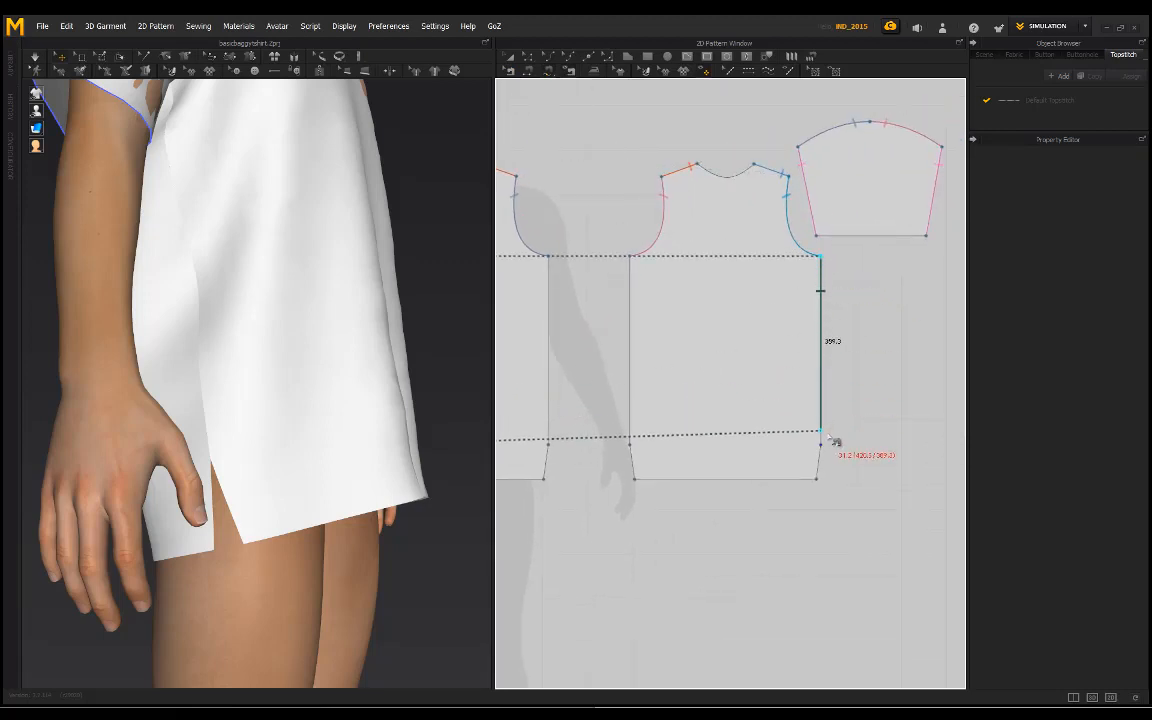
{"action": "left_click", "coordinate": [548, 264]}
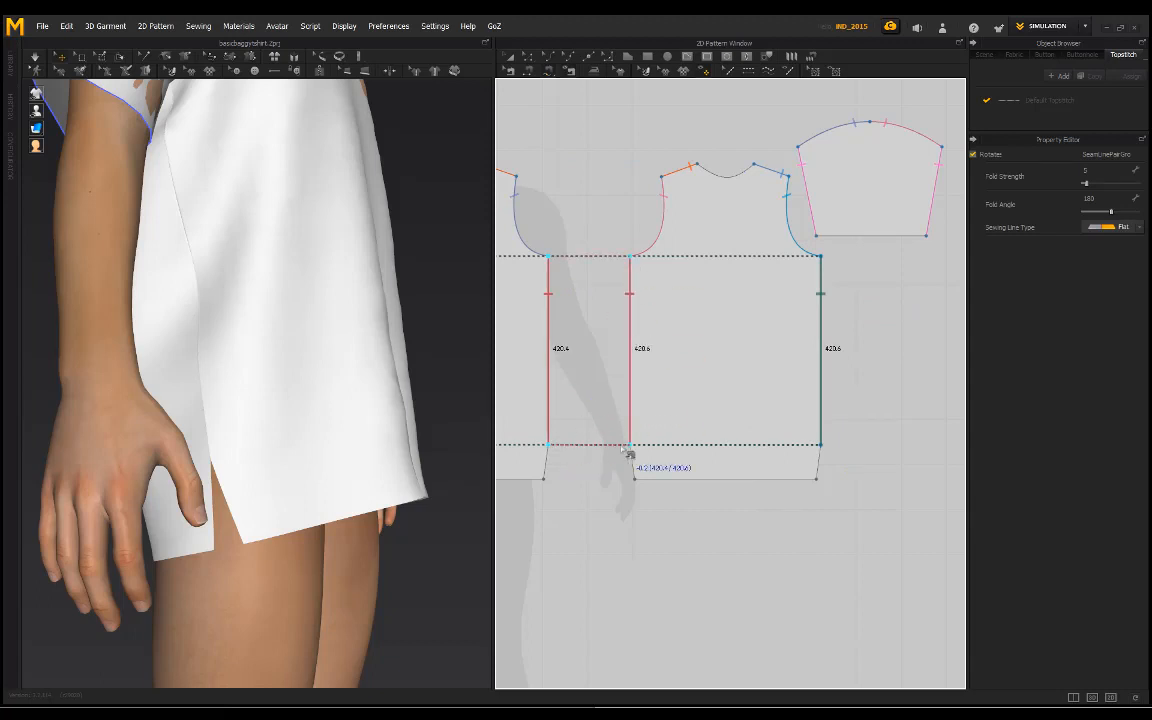
Step: Simulate the garment and inspect the open side slits and overall drape around the avatar
{"action": "right_click_drag", "start_coordinate": [306, 306], "coordinate": [205, 313]}
{"action": "key", "text": "space"}
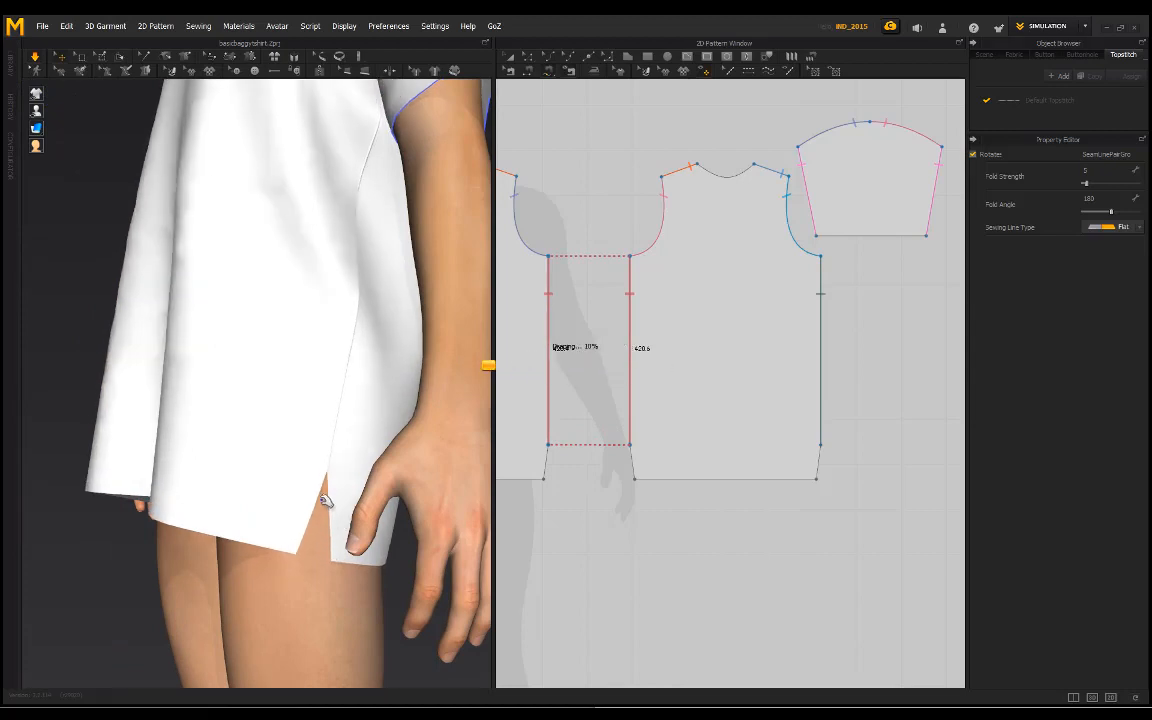
{"action": "right_click_drag", "start_coordinate": [258, 440], "coordinate": [366, 399]}
{"action": "scroll", "coordinate": [301, 442], "scroll_direction": "down", "scroll_amount": 5}
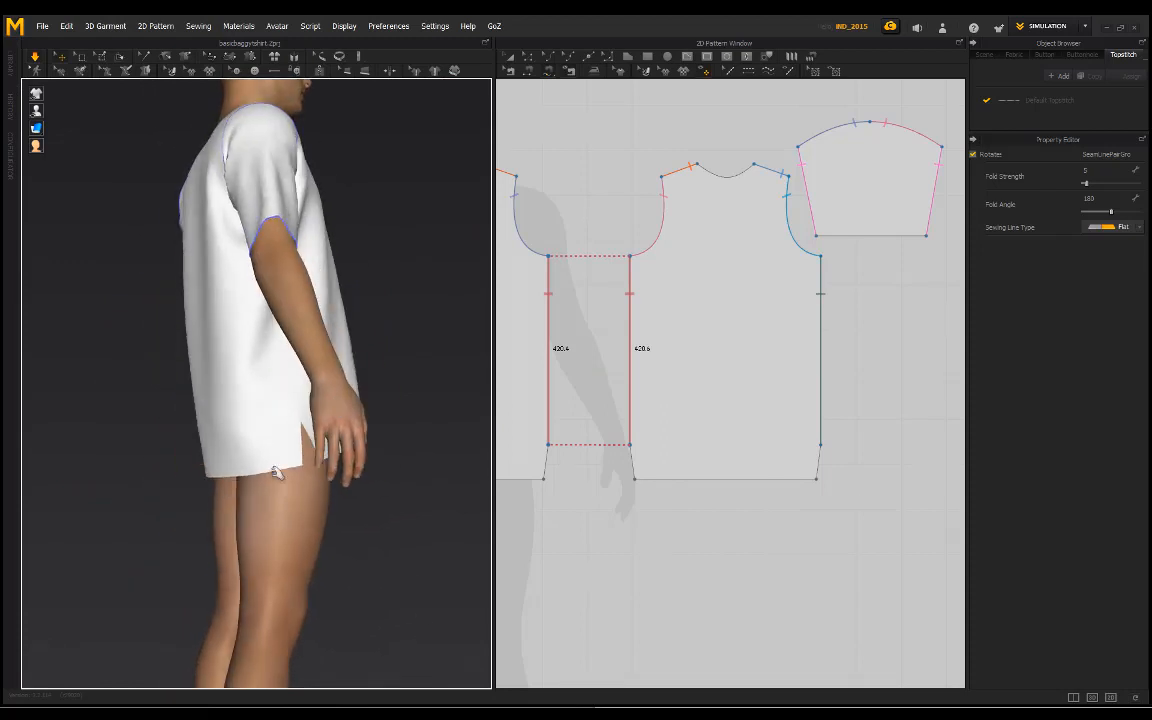
{"action": "left_click", "coordinate": [240, 482]}
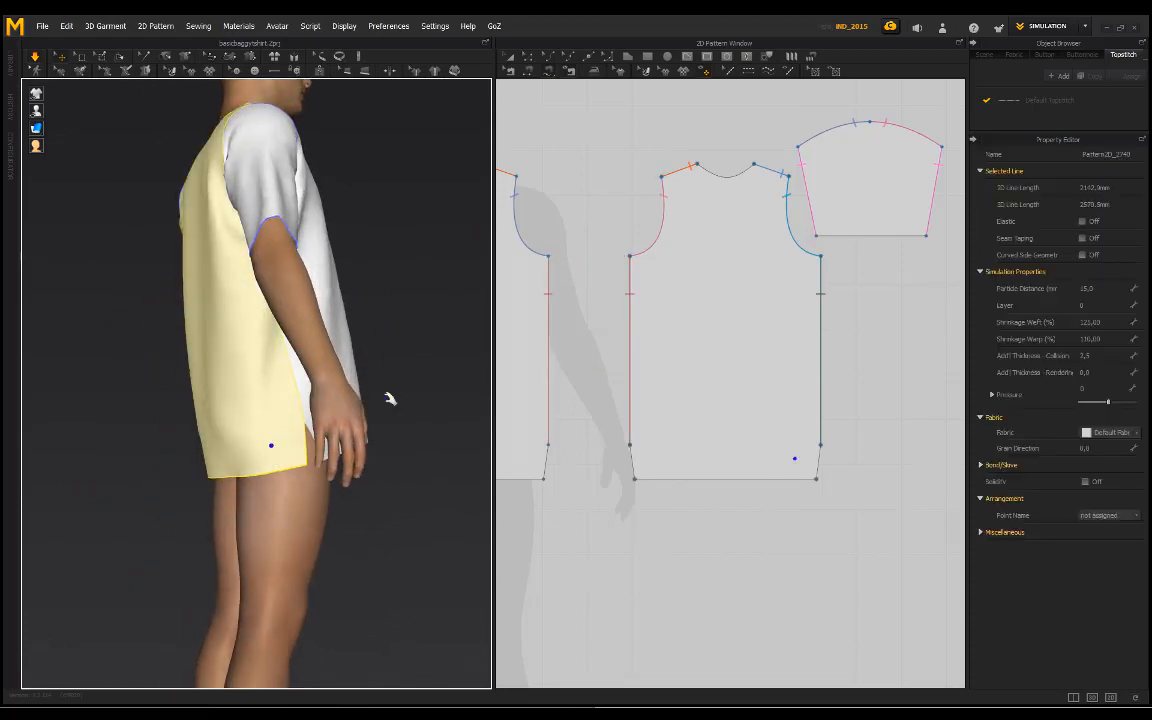
{"action": "left_click", "coordinate": [390, 398]}
{"action": "right_click_drag", "start_coordinate": [373, 321], "coordinate": [275, 419]}
{"action": "scroll", "coordinate": [242, 386], "scroll_direction": "down", "scroll_amount": 2}
{"action": "scroll", "coordinate": [285, 415], "scroll_direction": "up", "scroll_amount": 3}
{"action": "scroll", "coordinate": [681, 442], "scroll_direction": "down", "scroll_amount": 2}
Step: Draw an internal line about 415 mm long across the front pattern above its hem, joining the two tapered side edges
{"action": "right_click_drag", "start_coordinate": [640, 437], "coordinate": [725, 415]}
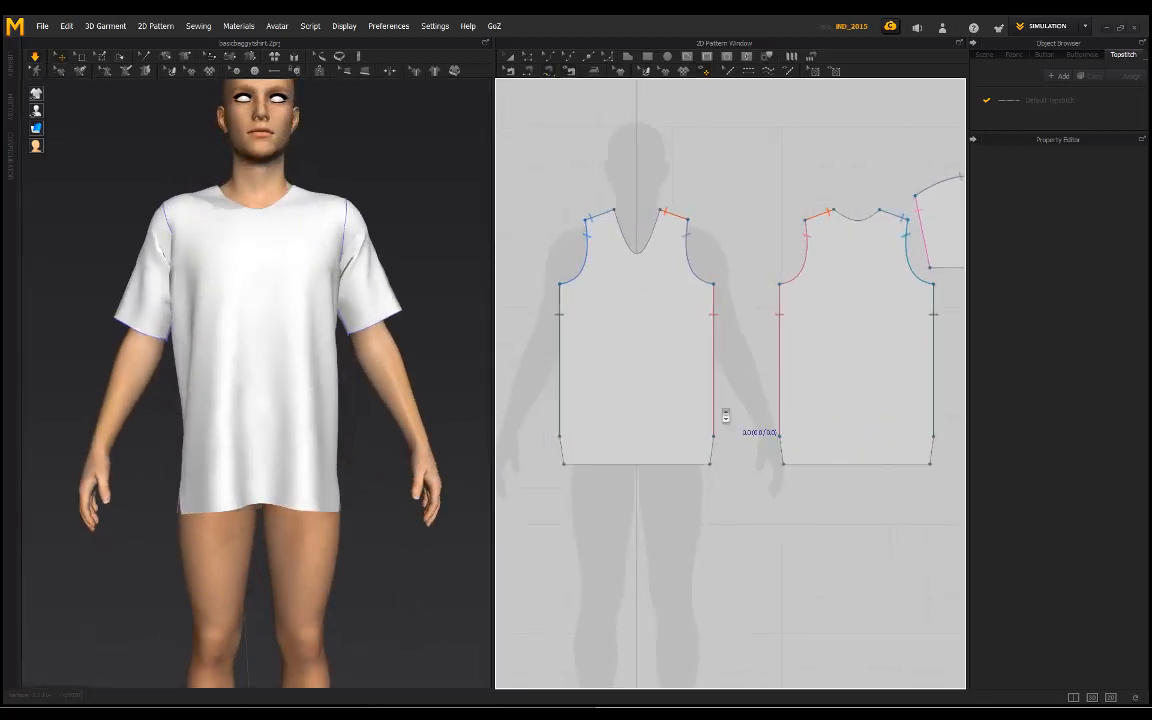
{"action": "scroll", "coordinate": [640, 393], "scroll_direction": "down", "scroll_amount": 2}
{"action": "scroll", "coordinate": [668, 126], "scroll_direction": "up", "scroll_amount": 1}
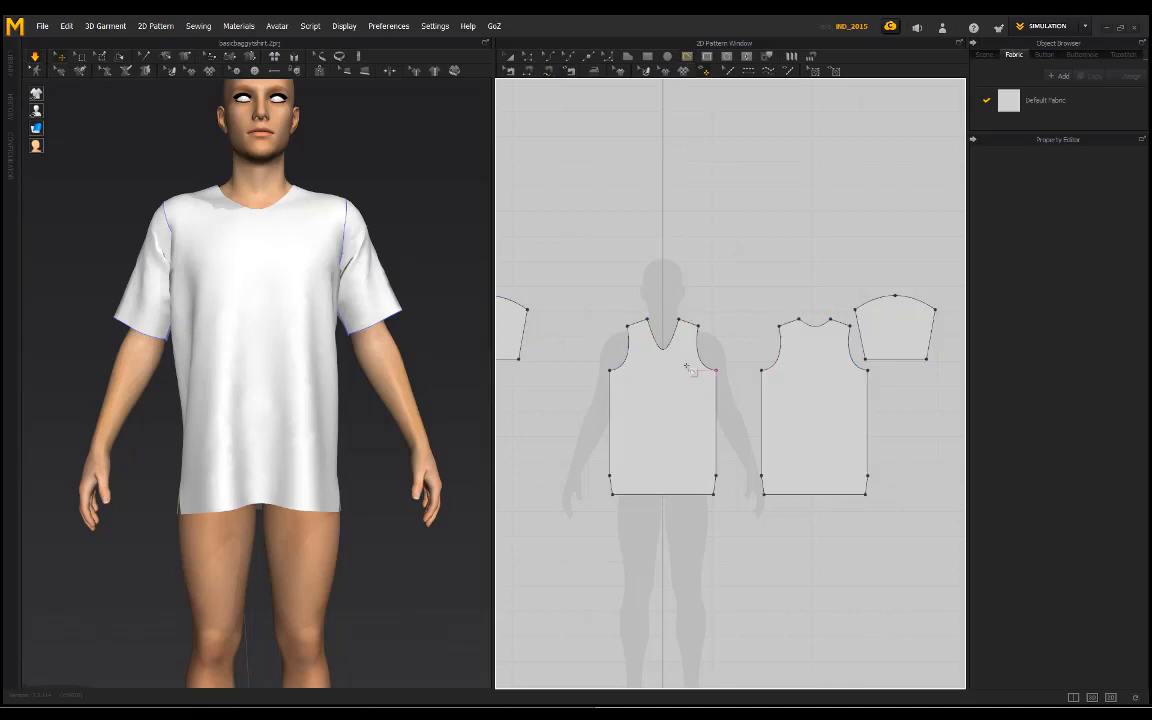
{"action": "right_click_drag", "start_coordinate": [688, 369], "coordinate": [651, 318]}
{"action": "right_click_drag", "start_coordinate": [237, 404], "coordinate": [340, 395]}
{"action": "scroll", "coordinate": [594, 445], "scroll_direction": "up", "scroll_amount": 5}
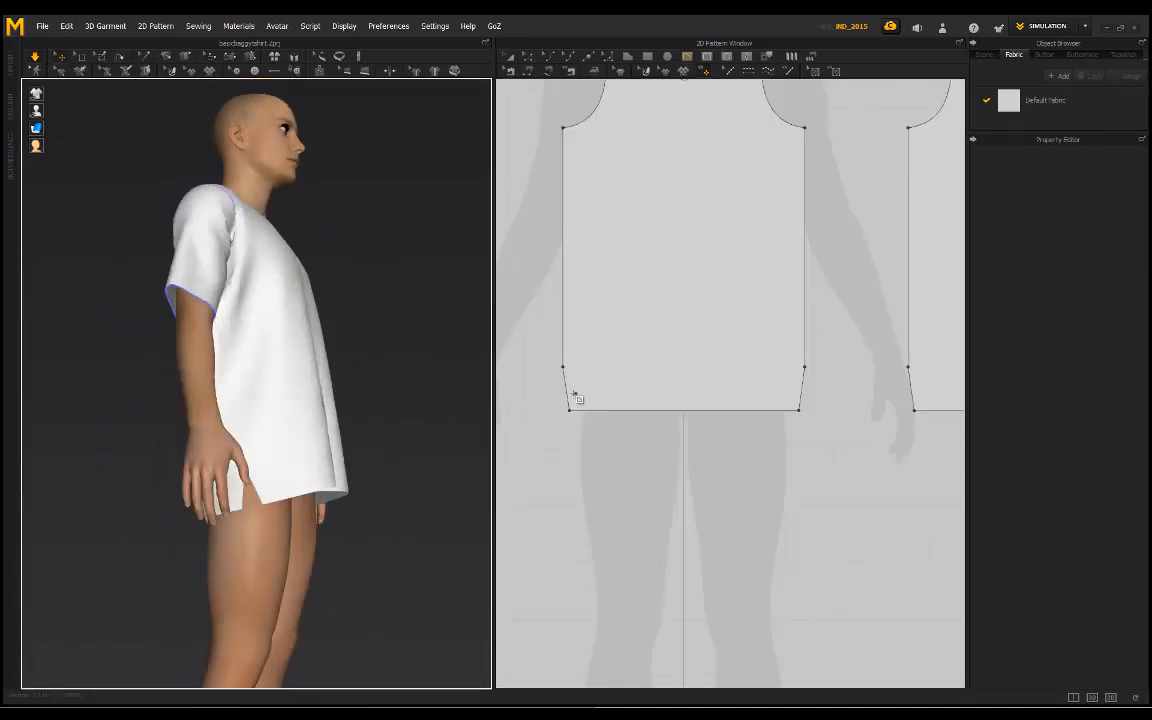
{"action": "scroll", "coordinate": [565, 389], "scroll_direction": "up", "scroll_amount": 6}
{"action": "left_click", "coordinate": [565, 390]}
{"action": "middle_click_drag", "start_coordinate": [705, 386], "coordinate": [494, 396]}
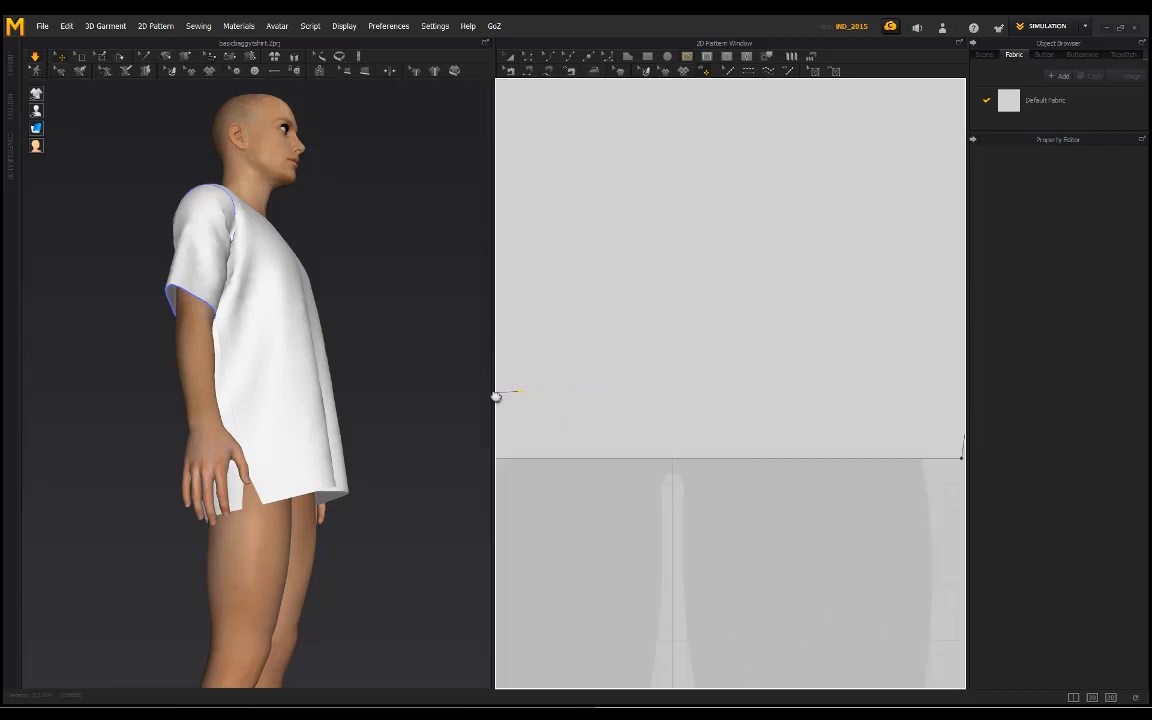
{"action": "scroll", "coordinate": [490, 394], "scroll_direction": "down", "scroll_amount": 4}
{"action": "left_click", "coordinate": [788, 397]}
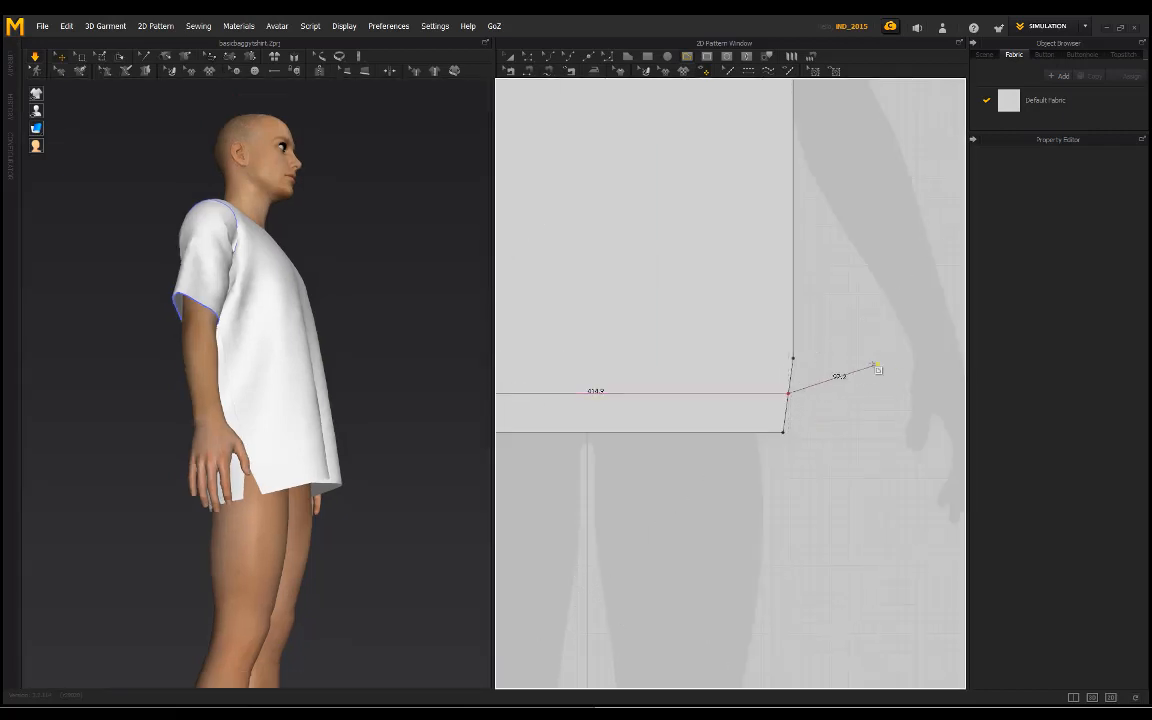
{"action": "key", "text": "Return"}
Step: Draw a matching internal line about 415 mm long across the back pattern above its hem
{"action": "scroll", "coordinate": [811, 405], "scroll_direction": "down", "scroll_amount": 4}
{"action": "middle_click_drag", "start_coordinate": [821, 394], "coordinate": [685, 393]}
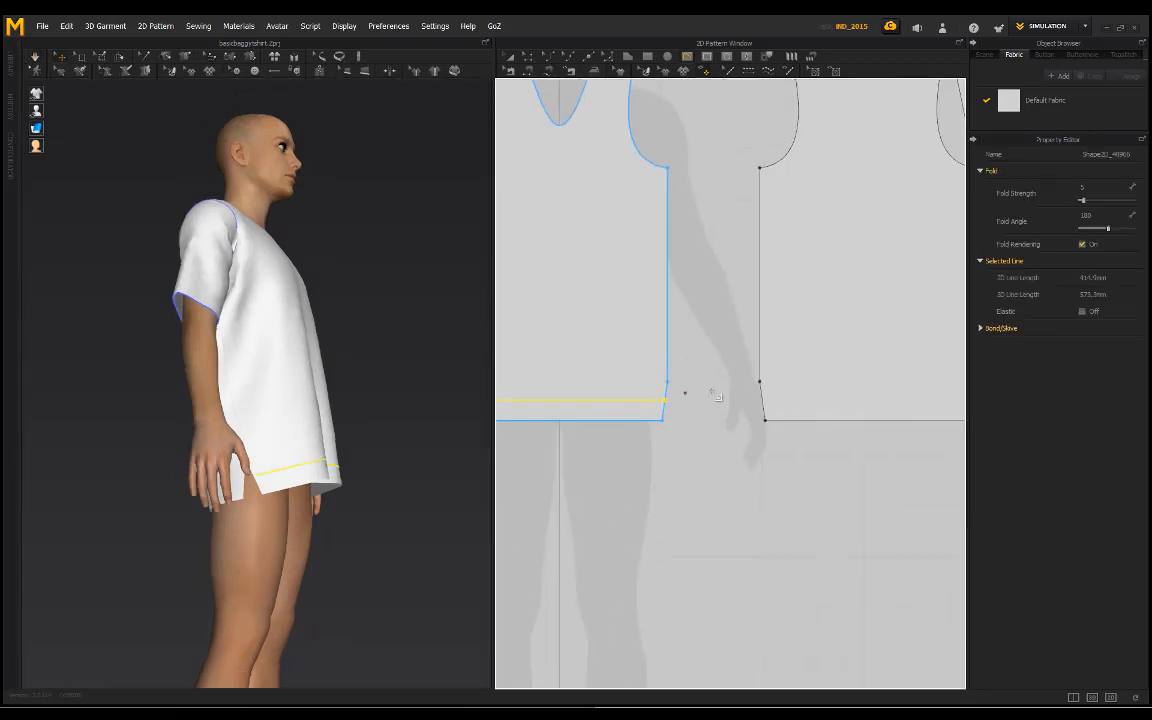
{"action": "scroll", "coordinate": [763, 402], "scroll_direction": "up", "scroll_amount": 5}
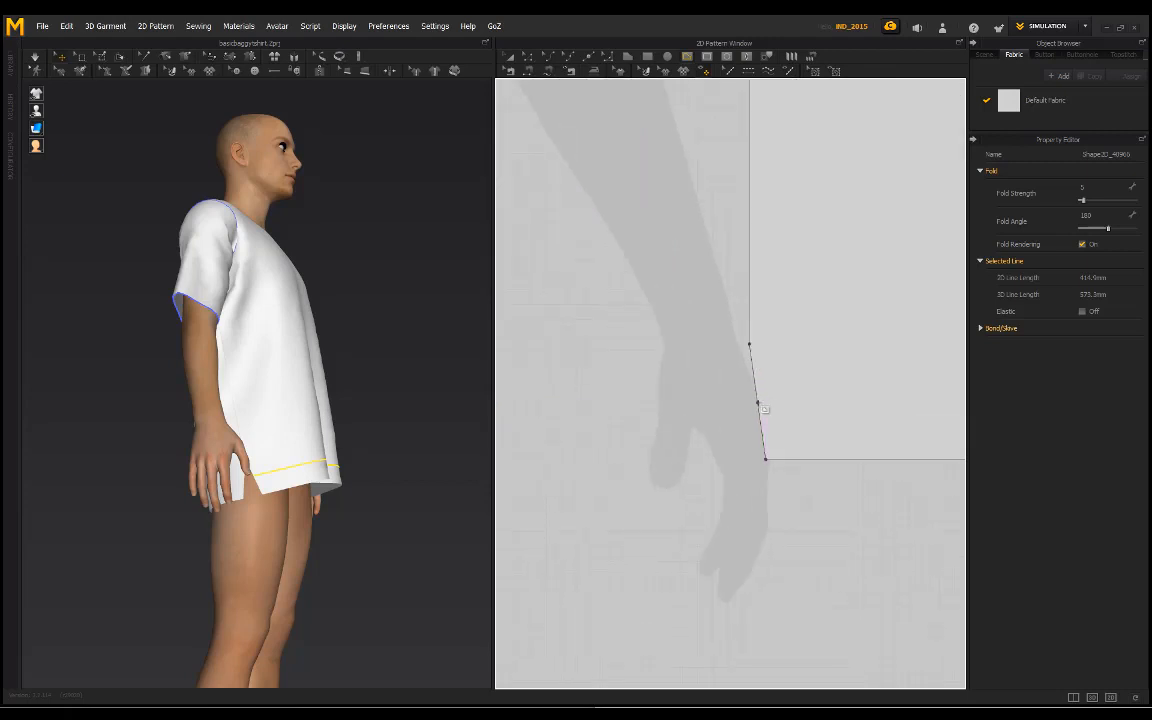
{"action": "left_click", "coordinate": [757, 402]}
{"action": "scroll", "coordinate": [841, 402], "scroll_direction": "down", "scroll_amount": 4}
{"action": "middle_click_drag", "start_coordinate": [882, 382], "coordinate": [643, 401]}
{"action": "scroll", "coordinate": [833, 428], "scroll_direction": "up", "scroll_amount": 5}
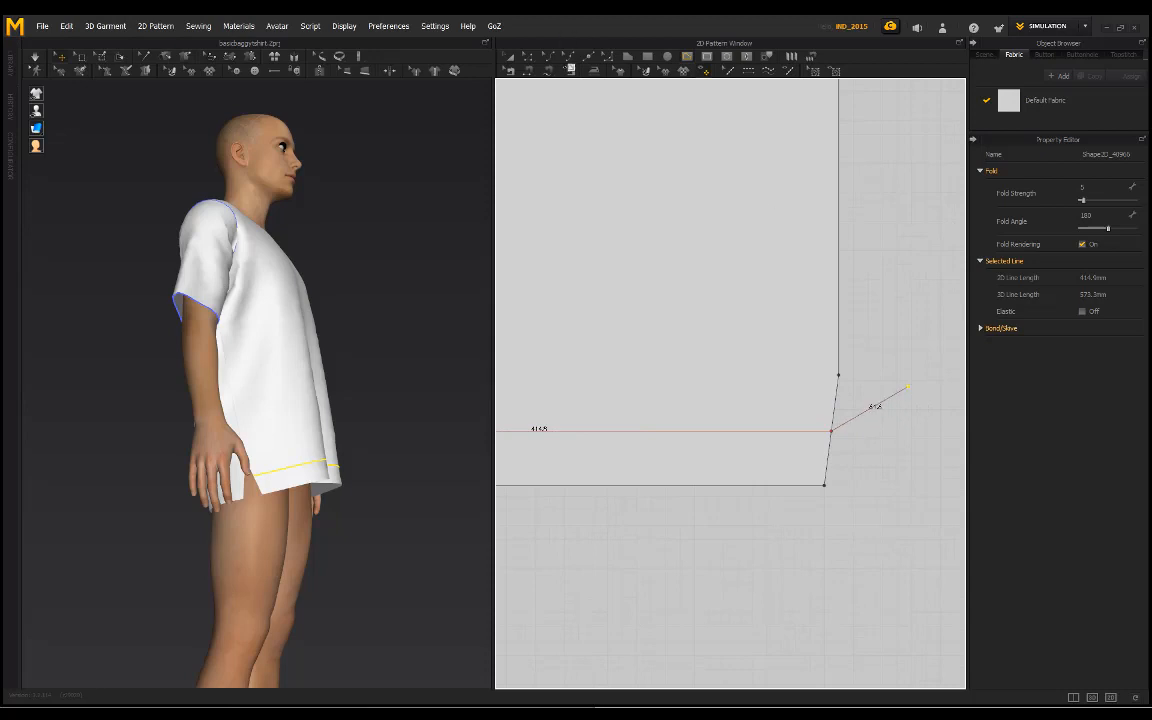
{"action": "key", "text": "Return"}
Step: Cut and sew the front and back patterns along their internal hem lines, and inspect the resulting hem bands on the garment
{"action": "scroll", "coordinate": [612, 480], "scroll_direction": "down", "scroll_amount": 3}
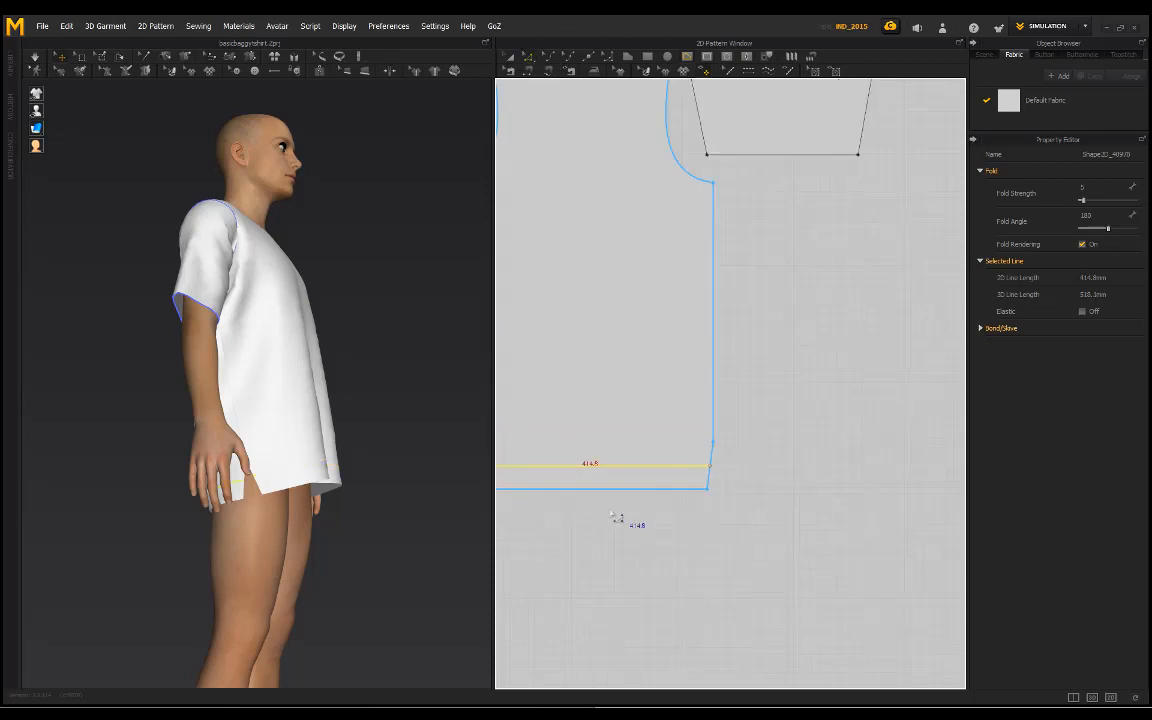
{"action": "right_click", "coordinate": [660, 469]}
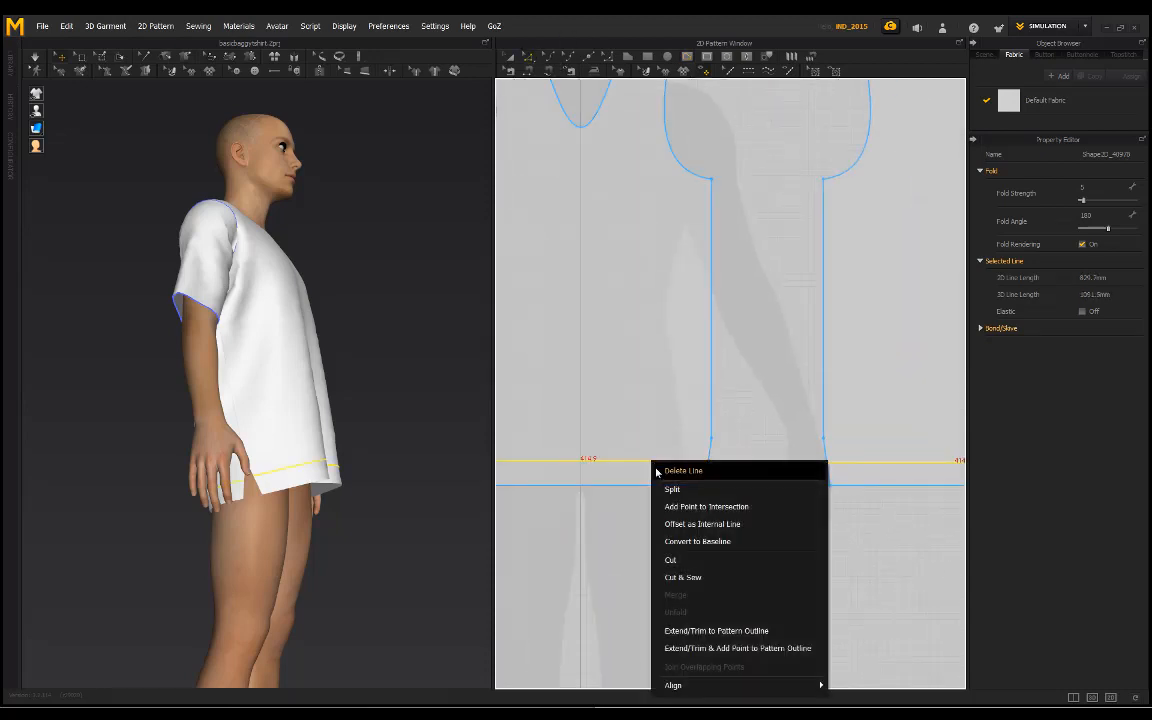
{"action": "key", "text": "Escape"}
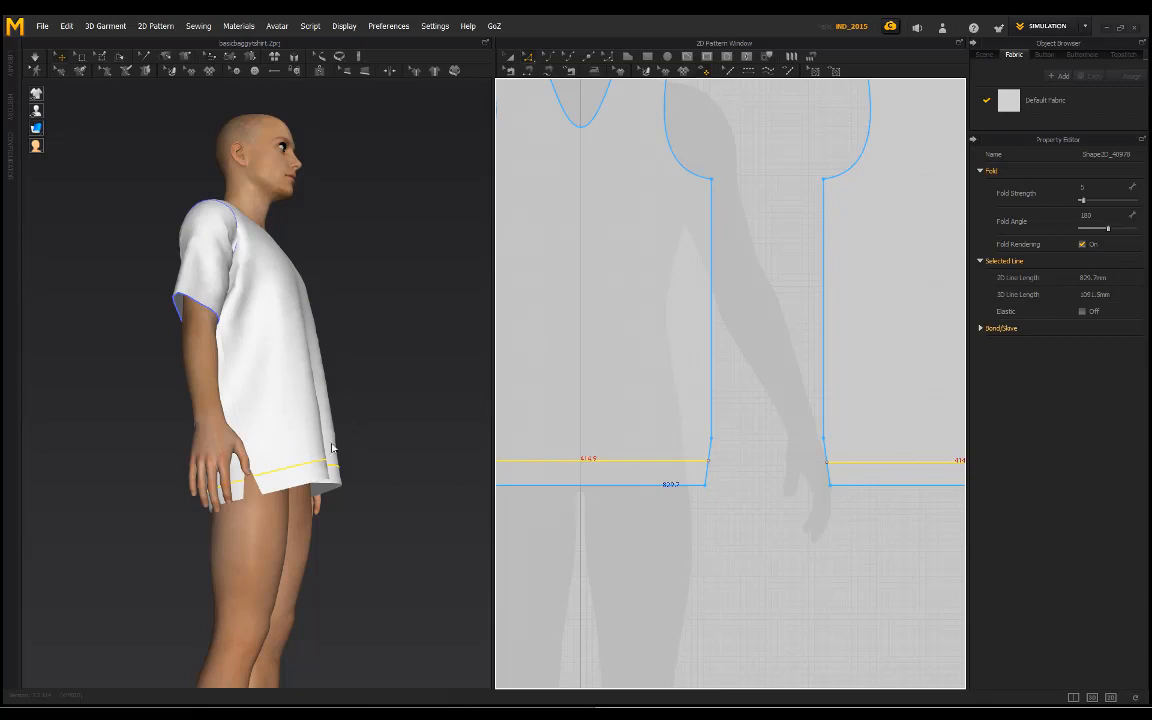
{"action": "right_click_drag", "start_coordinate": [380, 437], "coordinate": [303, 514]}
{"action": "scroll", "coordinate": [303, 514], "scroll_direction": "up", "scroll_amount": 4}
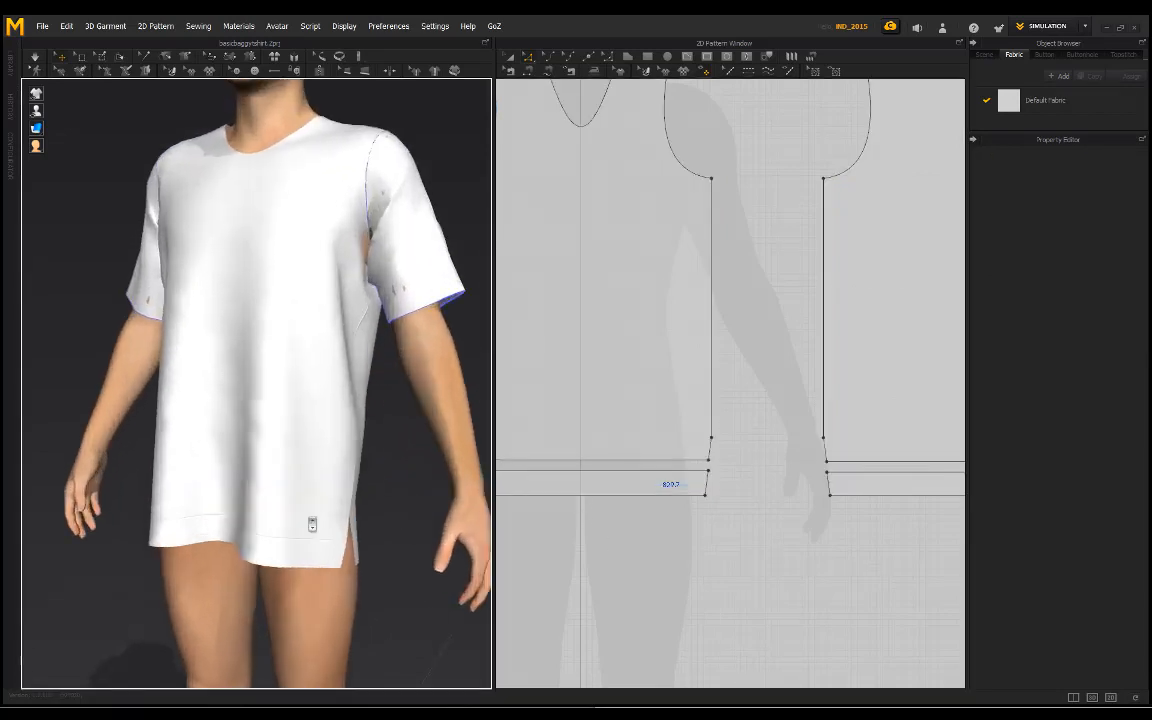
{"action": "scroll", "coordinate": [239, 533], "scroll_direction": "down", "scroll_amount": 3}
{"action": "mouse_move", "coordinate": [288, 399]}
{"action": "right_mouse_down"}
{"action": "mouse_move", "coordinate": [231, 417]}
{"action": "mouse_move", "coordinate": [270, 391]}
{"action": "mouse_move", "coordinate": [308, 398]}
{"action": "right_mouse_up"}
{"action": "scroll", "coordinate": [248, 476], "scroll_direction": "up", "scroll_amount": 4}
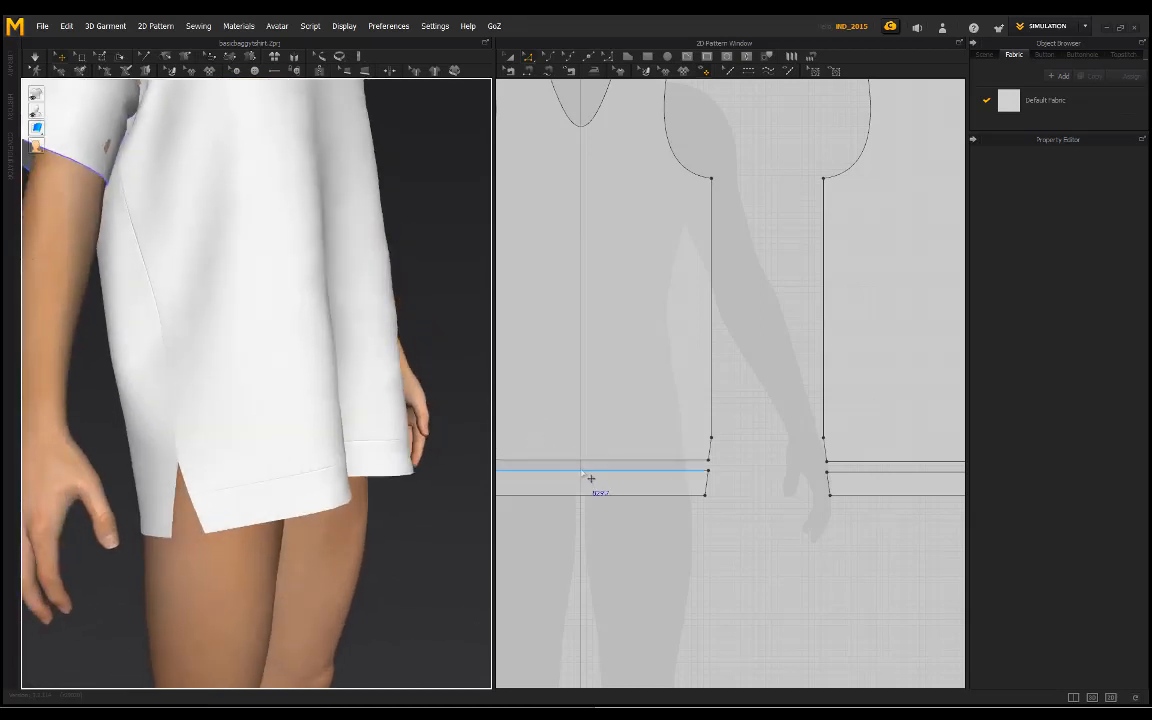
Step: Duplicate Default Fabric for the hem band and set the copy's color to dark grey
{"action": "left_click", "coordinate": [604, 489]}
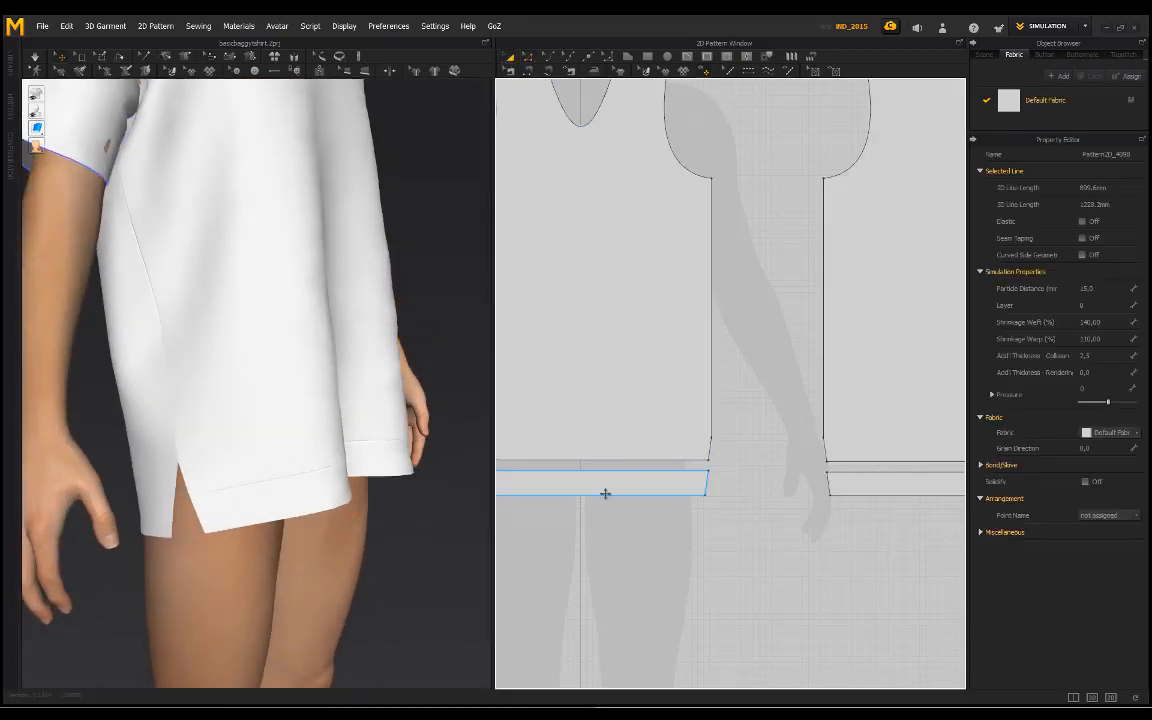
{"action": "left_click", "coordinate": [1064, 97]}
{"action": "left_click", "coordinate": [1090, 76]}
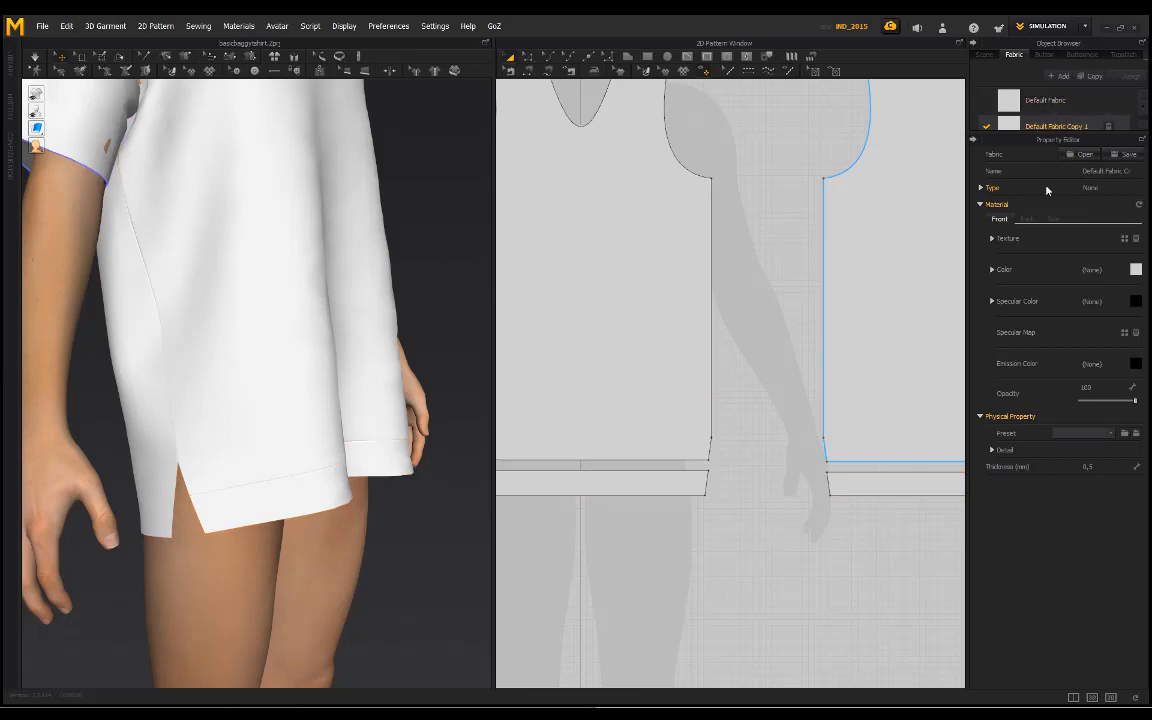
{"action": "left_click", "coordinate": [1136, 270]}
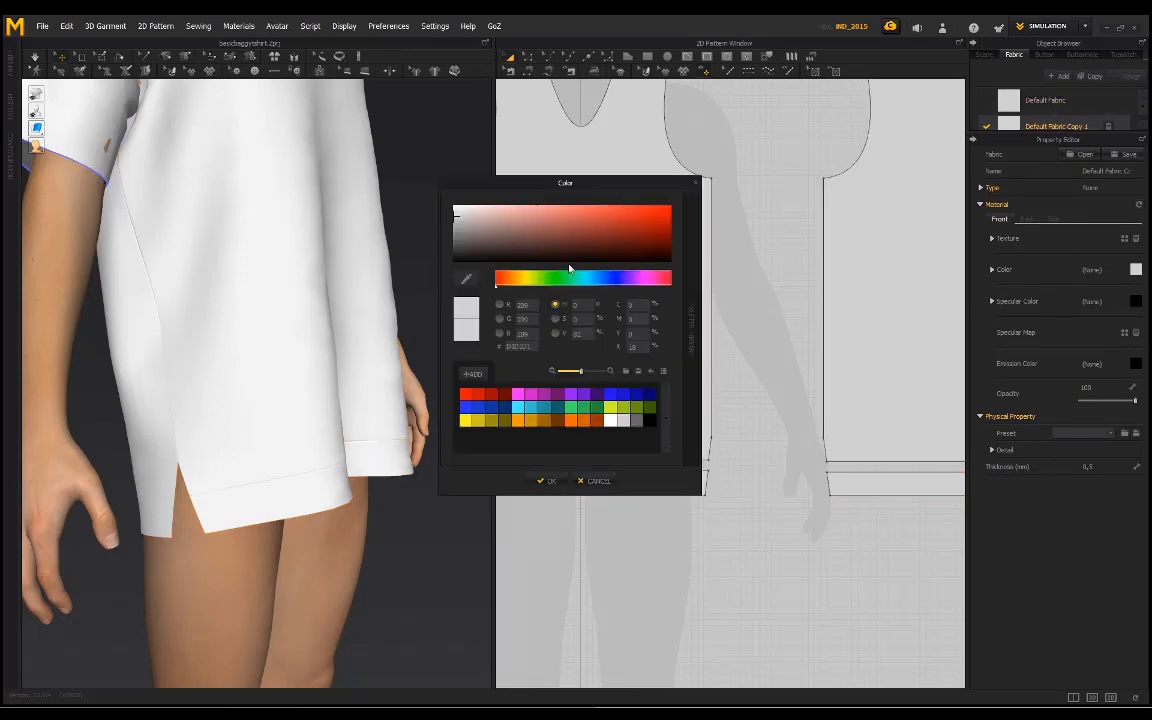
{"action": "left_click", "coordinate": [553, 482]}
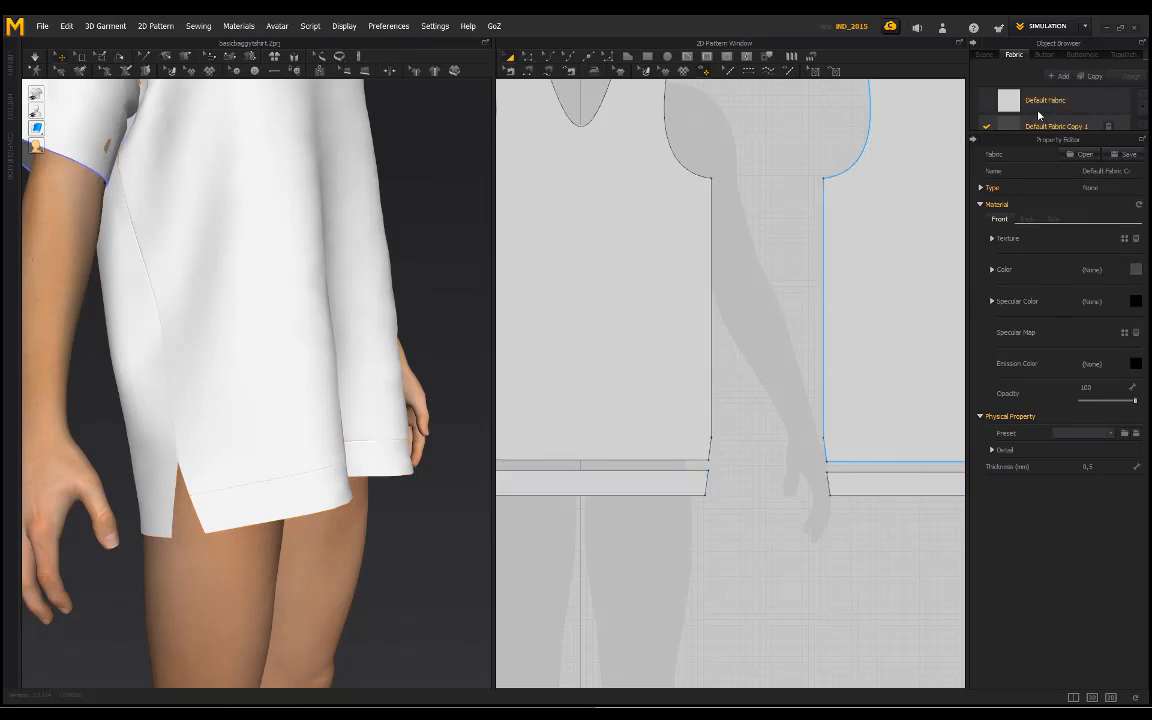
Step: Set the physical property preset of Default Fabric to D_Leather
{"action": "left_click", "coordinate": [1045, 100]}
{"action": "left_click", "coordinate": [1110, 433]}
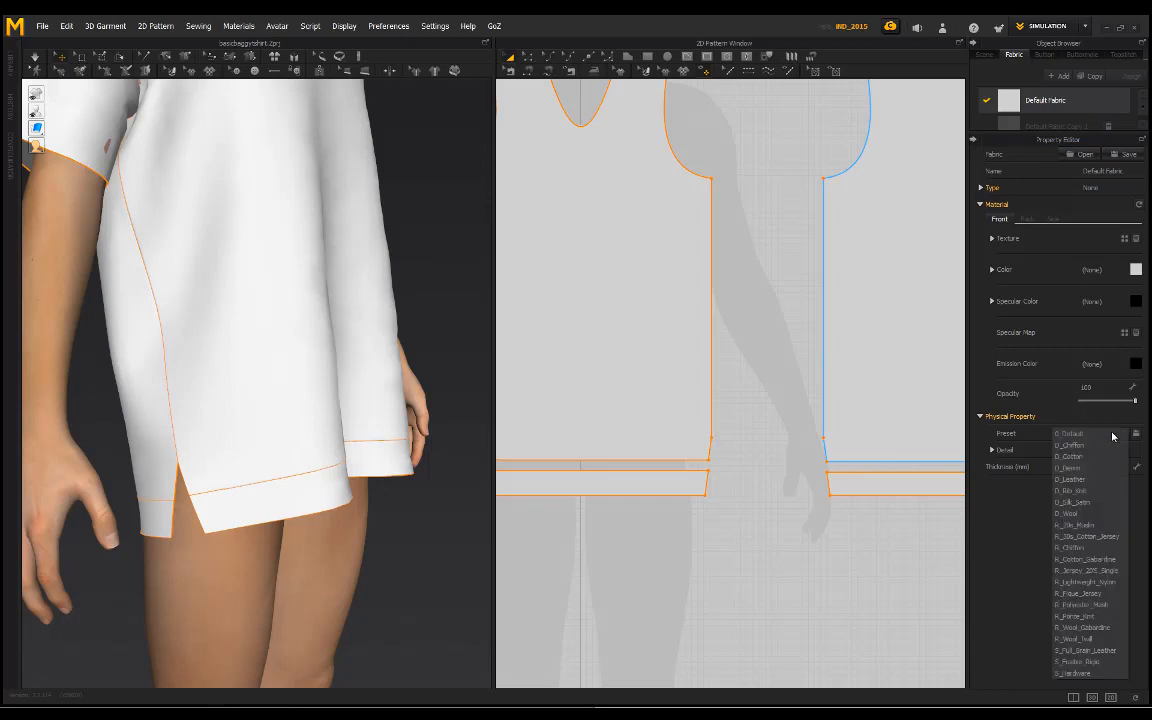
{"action": "left_click", "coordinate": [1075, 479]}
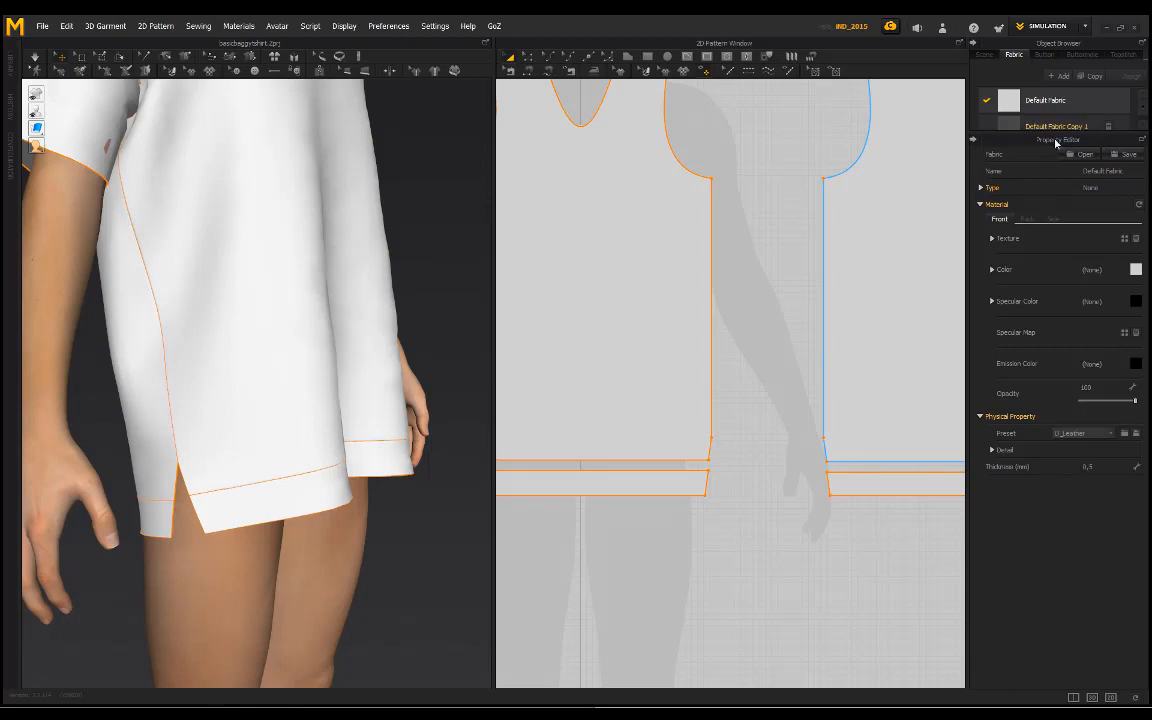
Step: Set the physical property preset of Default Fabric Copy 1 to D_Leather and simulate the garment
{"action": "left_click", "coordinate": [1055, 127]}
{"action": "left_click", "coordinate": [1106, 433]}
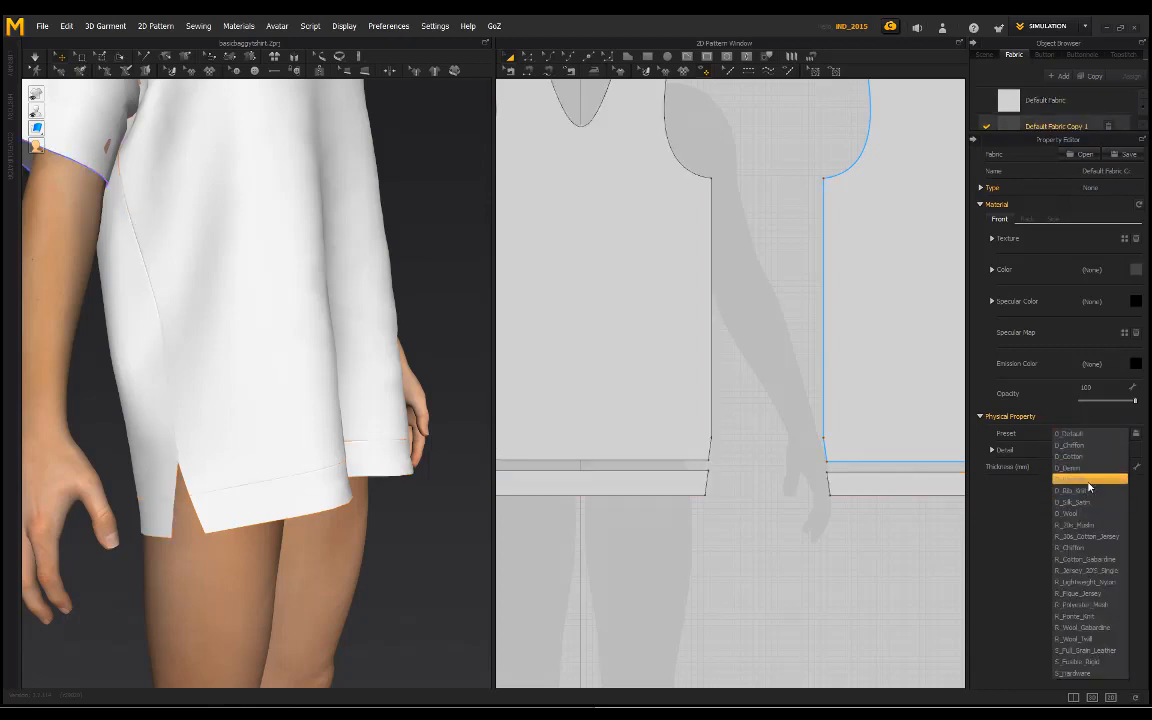
{"action": "left_click", "coordinate": [1089, 479]}
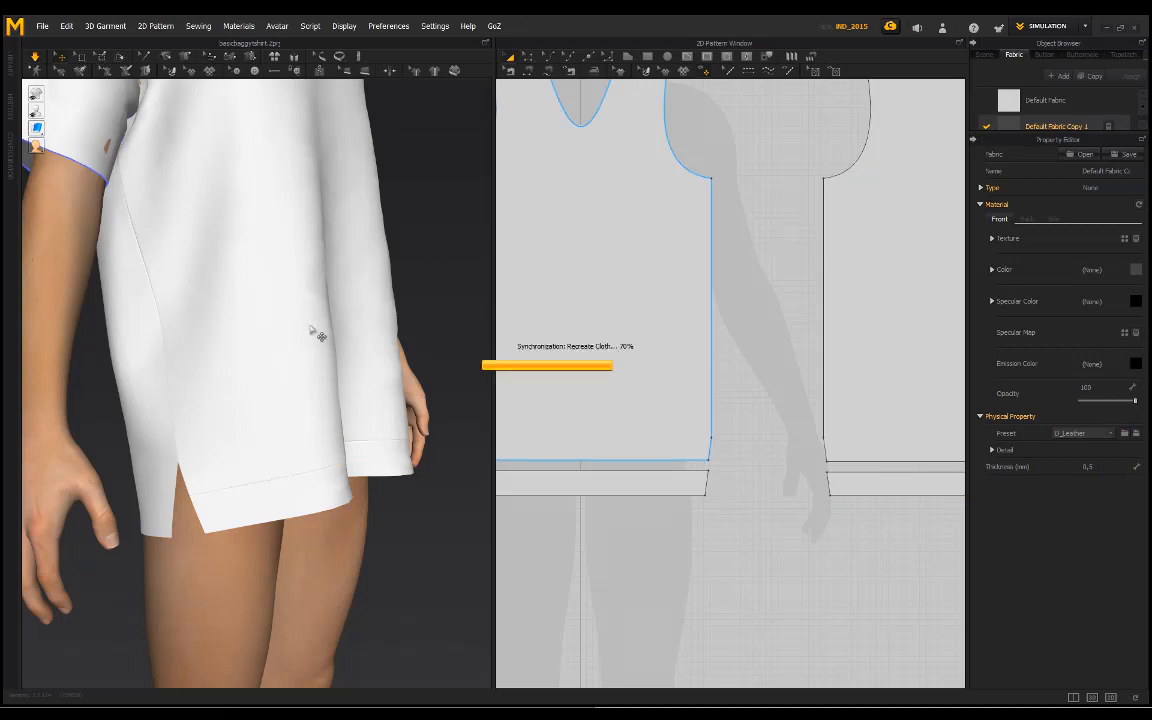
Step: Examine the simulated T-shirt's drape from the front and both sides, including its hem bands, side slits and sleeves
{"action": "scroll", "coordinate": [321, 336], "scroll_direction": "down", "scroll_amount": 5}
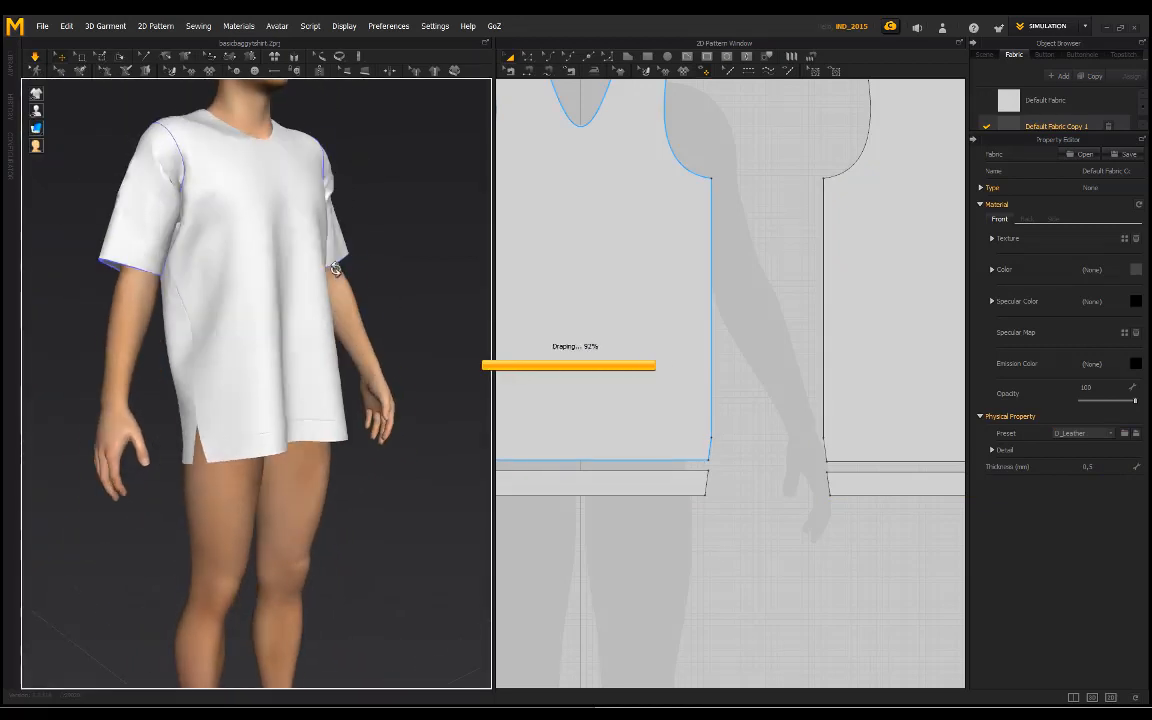
{"action": "right_click_drag", "start_coordinate": [335, 269], "coordinate": [243, 300]}
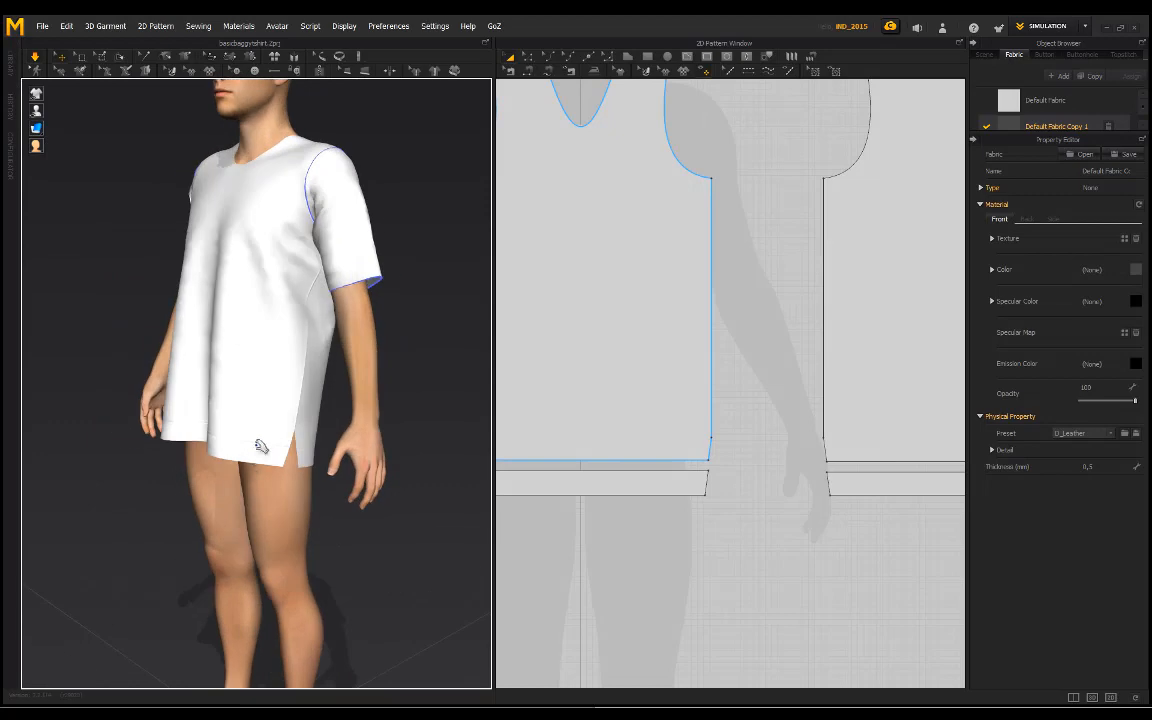
{"action": "scroll", "coordinate": [244, 476], "scroll_direction": "up", "scroll_amount": 3}
{"action": "right_click_drag", "start_coordinate": [216, 441], "coordinate": [273, 510]}
{"action": "scroll", "coordinate": [282, 485], "scroll_direction": "up", "scroll_amount": 3}
{"action": "scroll", "coordinate": [337, 508], "scroll_direction": "down", "scroll_amount": 2}
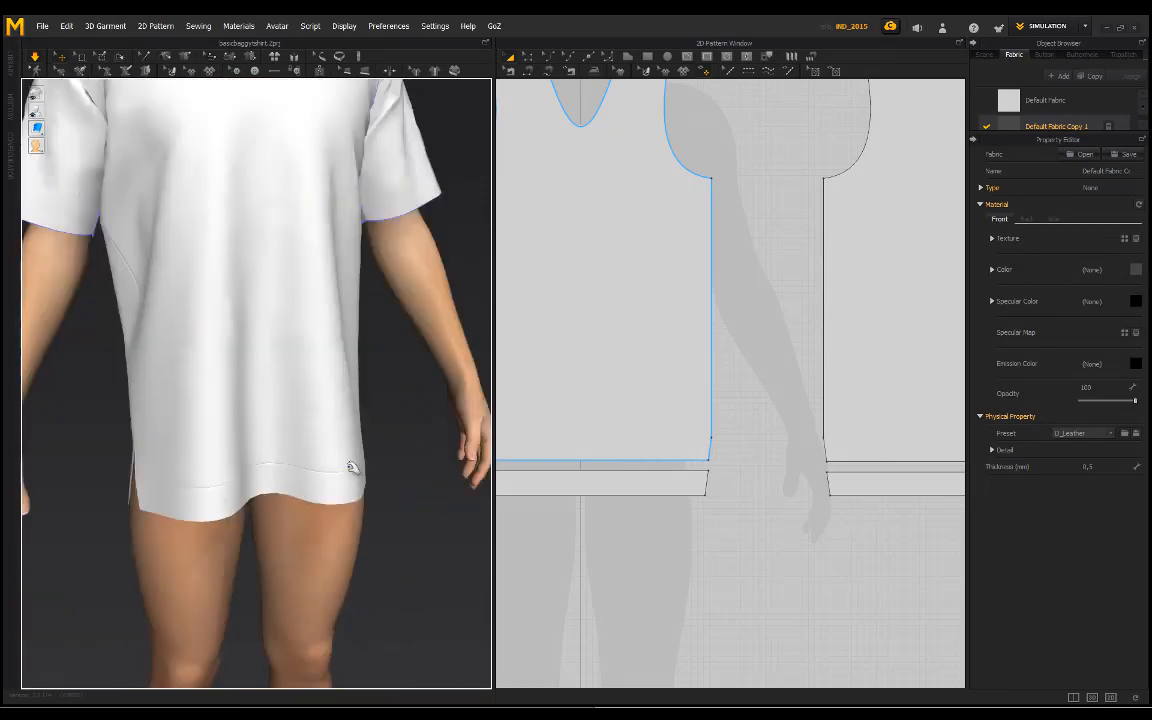
{"action": "right_click_drag", "start_coordinate": [352, 467], "coordinate": [268, 462]}
{"action": "scroll", "coordinate": [285, 481], "scroll_direction": "up", "scroll_amount": 3}
{"action": "right_click_drag", "start_coordinate": [365, 468], "coordinate": [244, 460]}
{"action": "scroll", "coordinate": [244, 567], "scroll_direction": "down", "scroll_amount": 2}
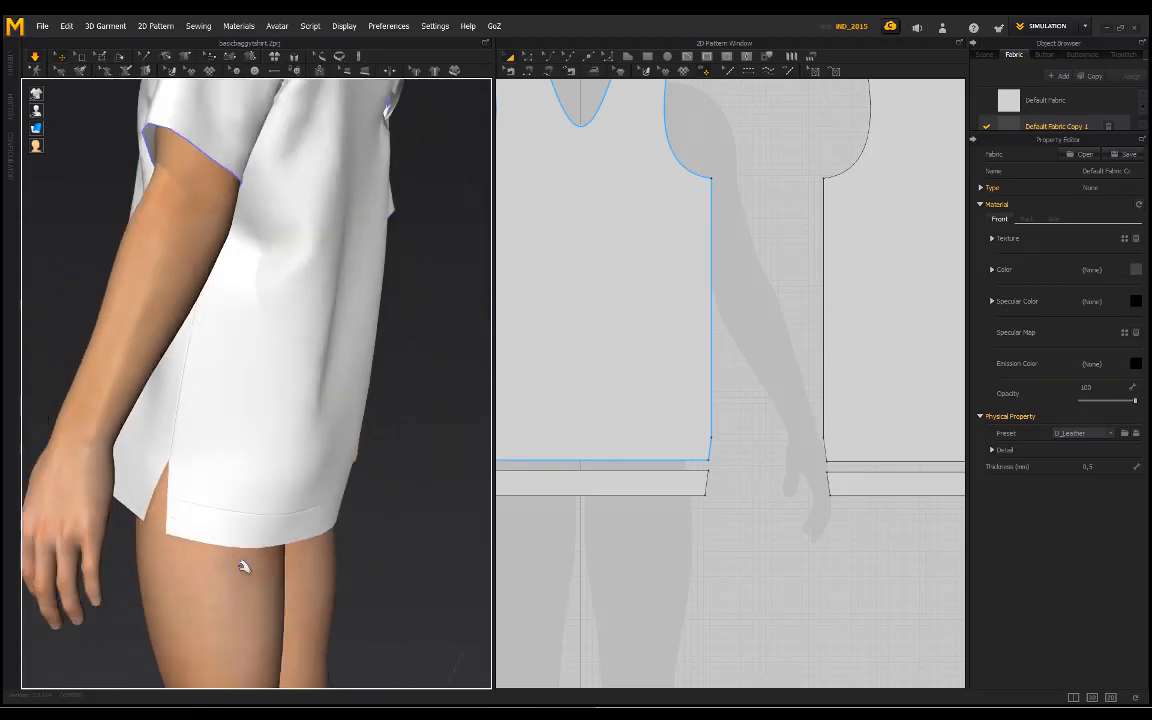
{"action": "scroll", "coordinate": [244, 567], "scroll_direction": "down", "scroll_amount": 2}
{"action": "right_click_drag", "start_coordinate": [321, 429], "coordinate": [262, 462]}
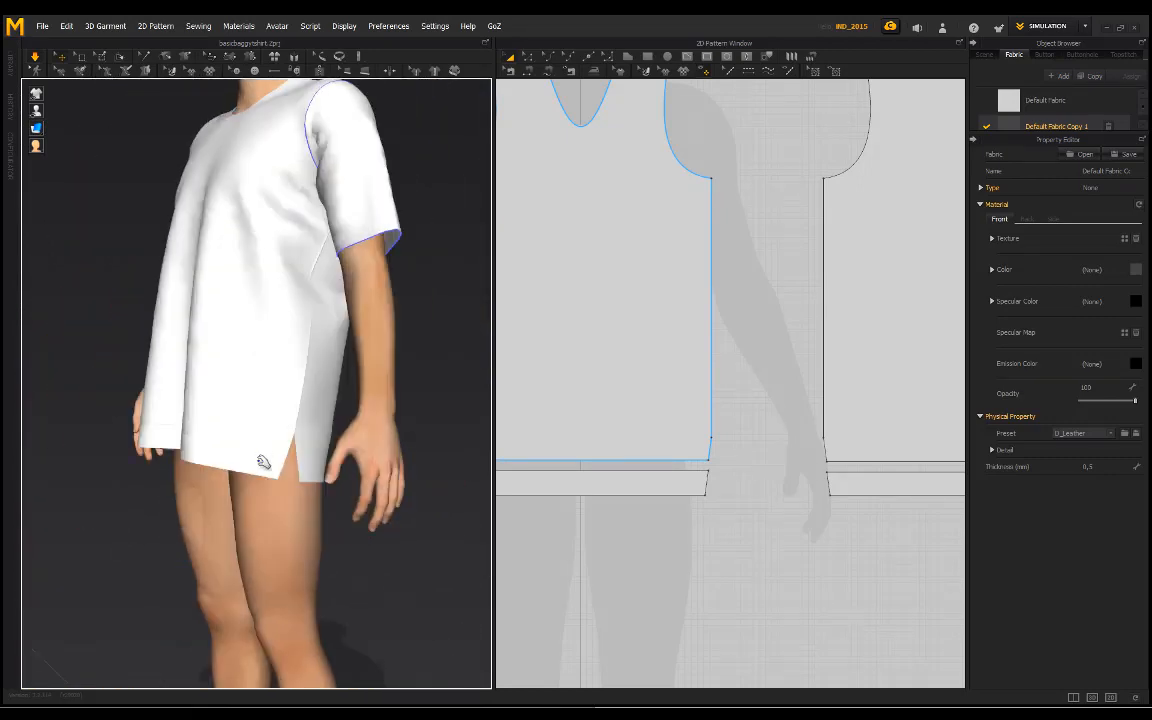
{"action": "scroll", "coordinate": [231, 404], "scroll_direction": "down", "scroll_amount": 3}
{"action": "right_click_drag", "start_coordinate": [231, 404], "coordinate": [352, 429]}
{"action": "scroll", "coordinate": [352, 429], "scroll_direction": "up", "scroll_amount": 1}
{"action": "scroll", "coordinate": [354, 441], "scroll_direction": "up", "scroll_amount": 2}
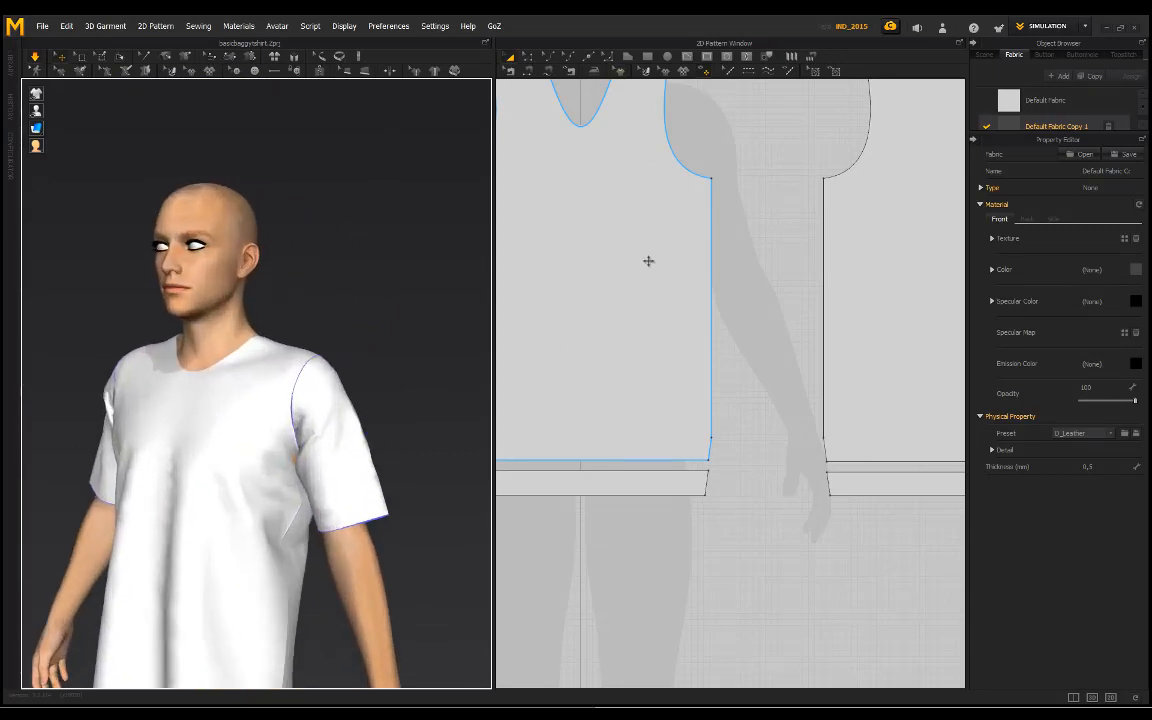
Step: Select the sleeve pattern's hem edge and open the Offset as Internal Line settings for it
{"action": "scroll", "coordinate": [648, 261], "scroll_direction": "down", "scroll_amount": 5}
{"action": "middle_click_drag", "start_coordinate": [607, 262], "coordinate": [701, 288]}
{"action": "left_click", "coordinate": [527, 62]}
{"action": "scroll", "coordinate": [639, 287], "scroll_direction": "up", "scroll_amount": 3}
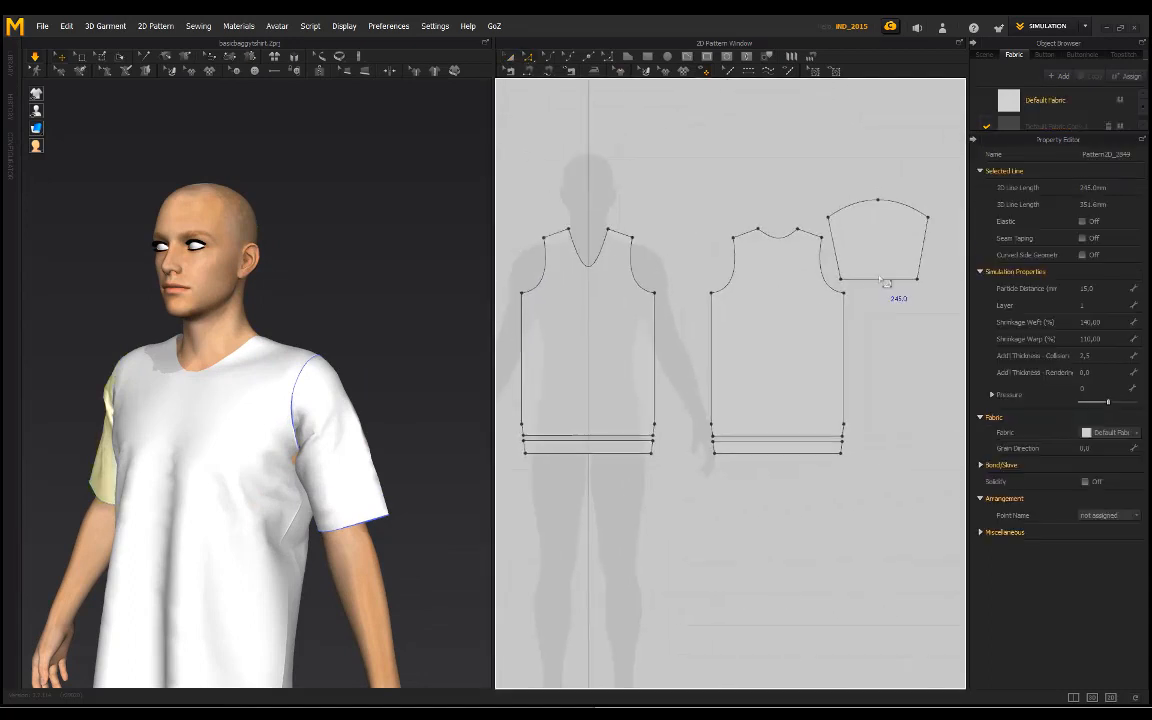
{"action": "left_click", "coordinate": [884, 280]}
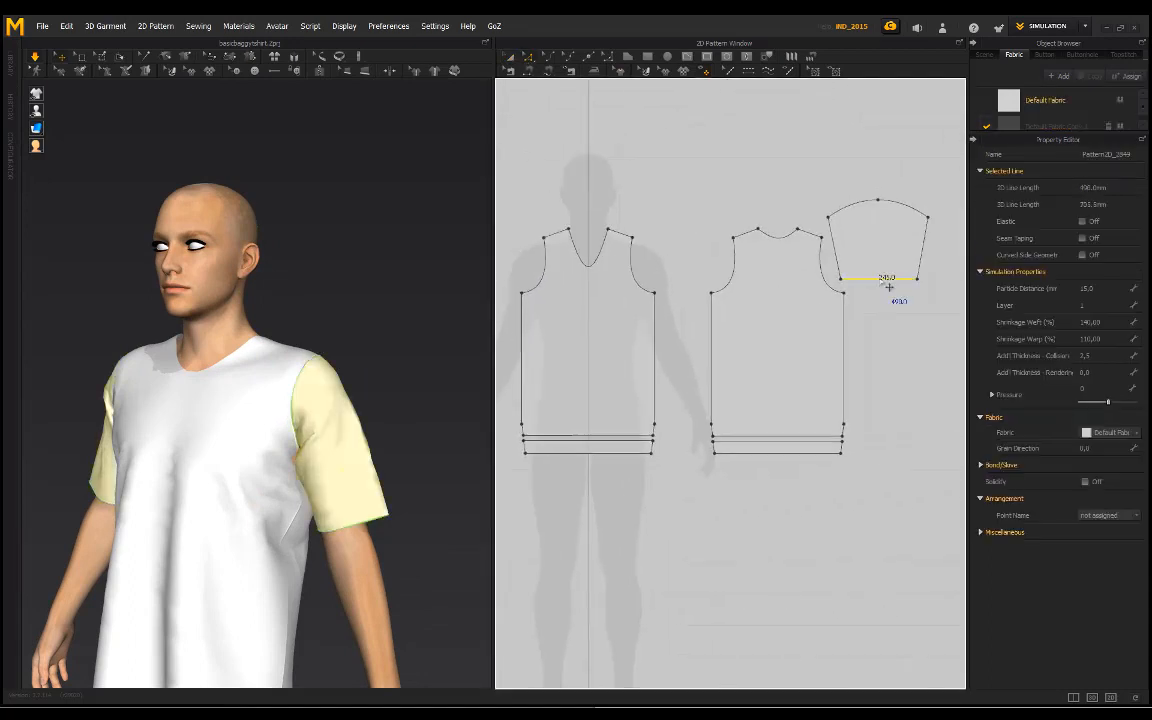
{"action": "right_click", "coordinate": [882, 284]}
{"action": "left_click", "coordinate": [927, 324]}
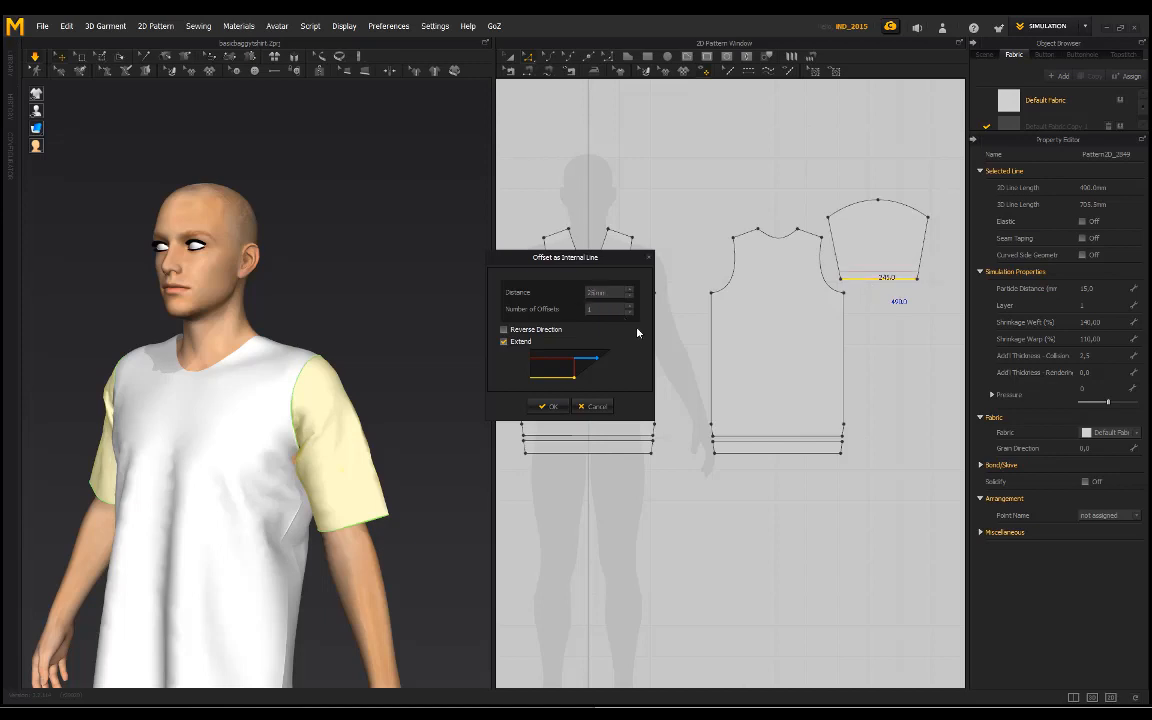
Step: Try offsetting the sleeve pattern's hem edge inward as a 25 mm internal line, and undo the offset
{"action": "left_click", "coordinate": [555, 405]}
{"action": "right_click_drag", "start_coordinate": [290, 550], "coordinate": [324, 508]}
{"action": "scroll", "coordinate": [334, 543], "scroll_direction": "up", "scroll_amount": 5}
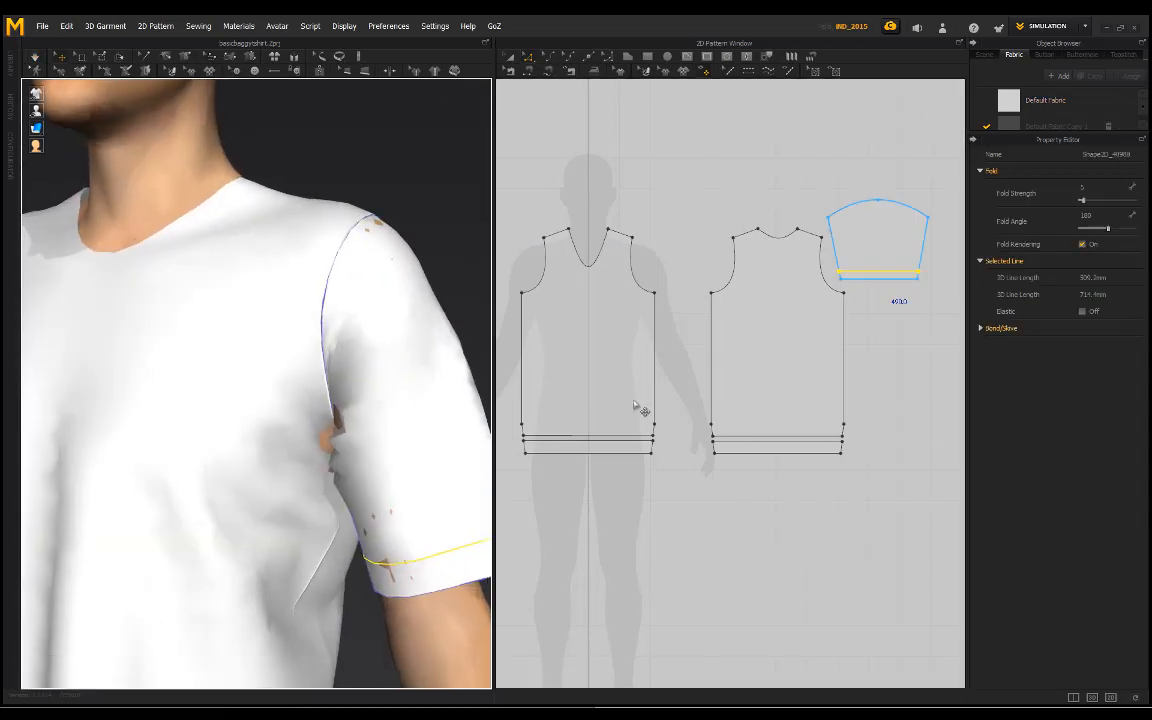
{"action": "key", "text": "ctrl+z"}
Step: Offset the sleeve pattern's hem edge inward as a 15 mm internal line
{"action": "right_click", "coordinate": [881, 287]}
{"action": "left_click", "coordinate": [903, 321]}
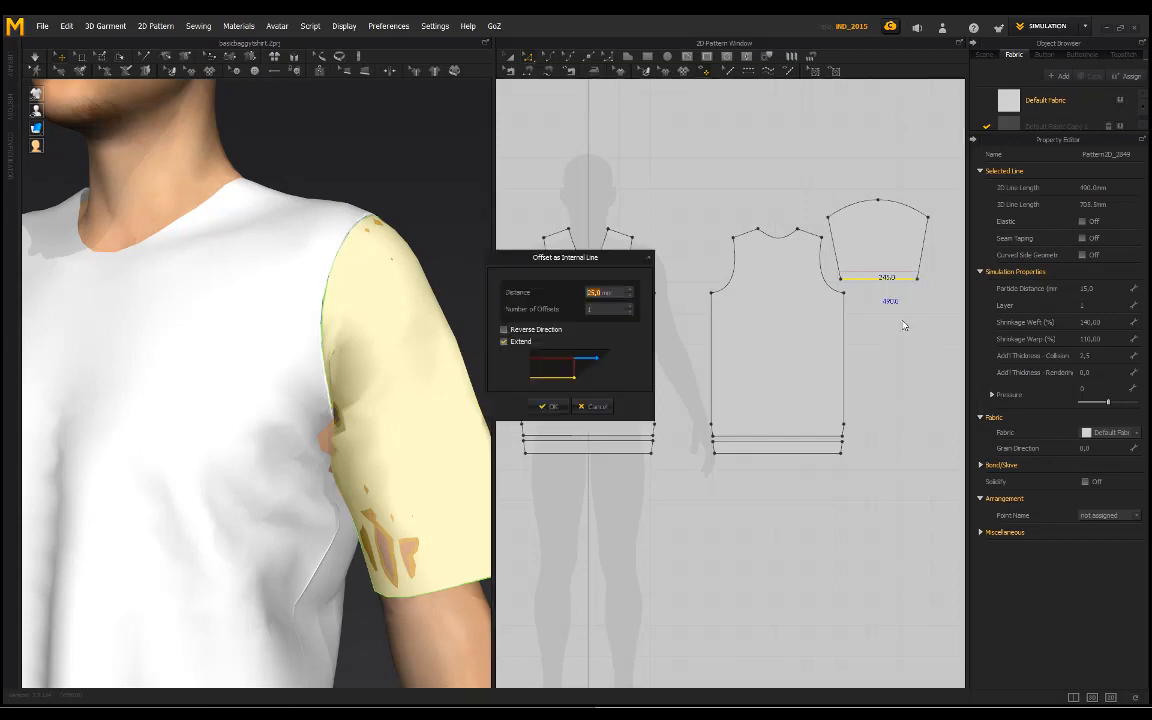
{"action": "left_click", "coordinate": [548, 406]}
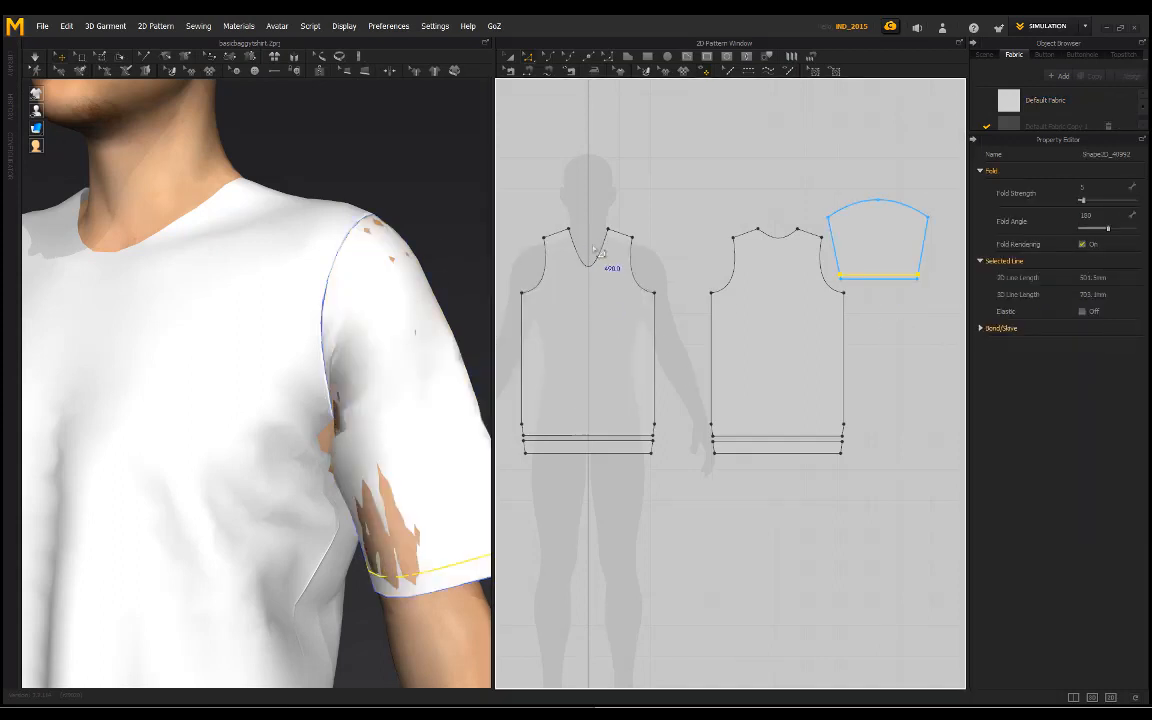
Step: Cut and sew the sleeve along its new internal line to form a separate sleeve band
{"action": "middle_click_drag", "start_coordinate": [598, 252], "coordinate": [725, 283]}
{"action": "right_click", "coordinate": [599, 308]}
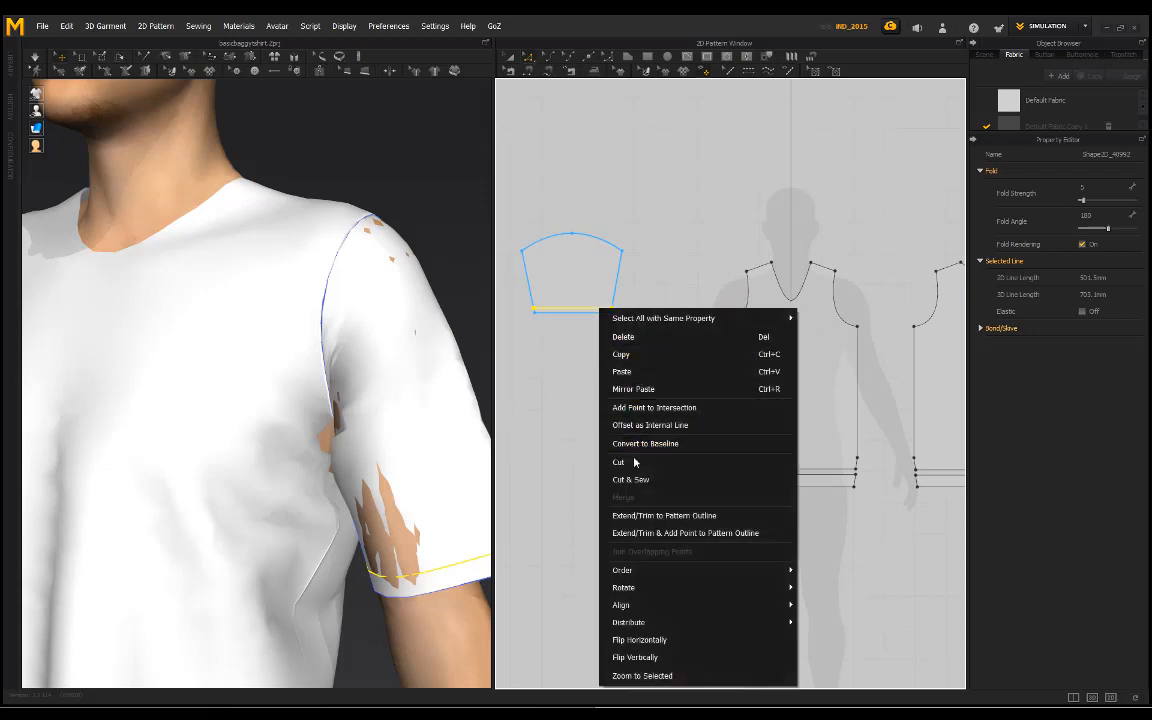
{"action": "left_click", "coordinate": [642, 479]}
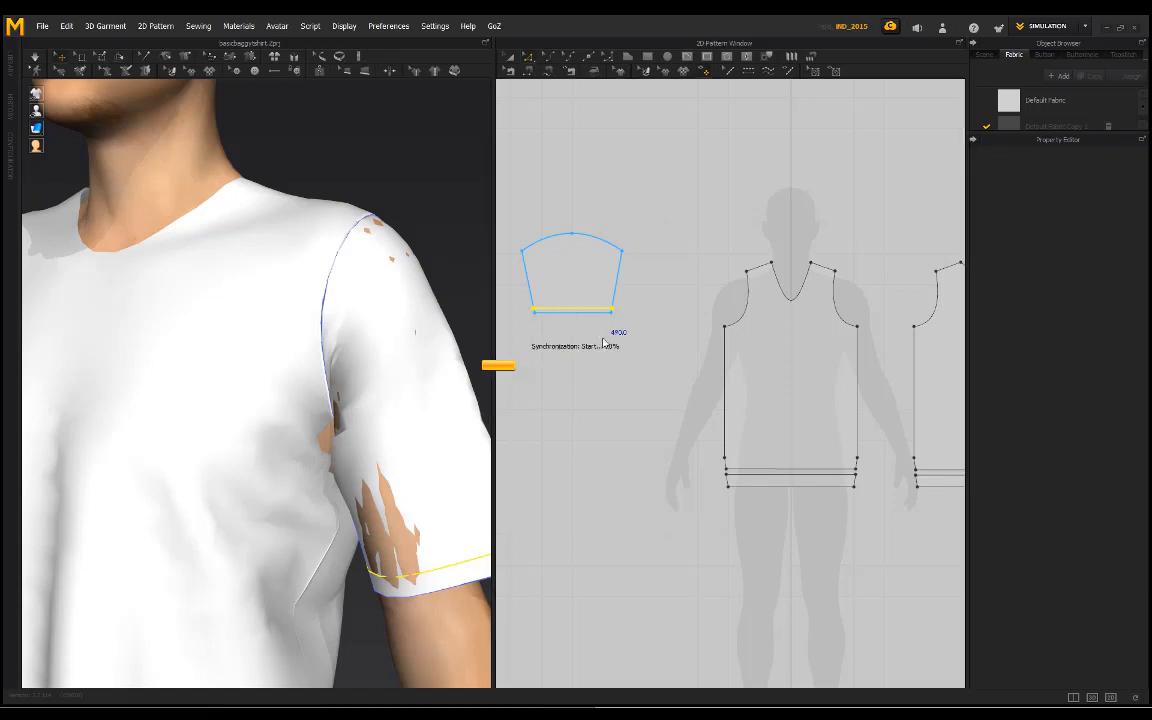
Step: Simulate the garment with the separated sleeve bands and examine how they drape around the arm
{"action": "scroll", "coordinate": [601, 315], "scroll_direction": "up", "scroll_amount": 5}
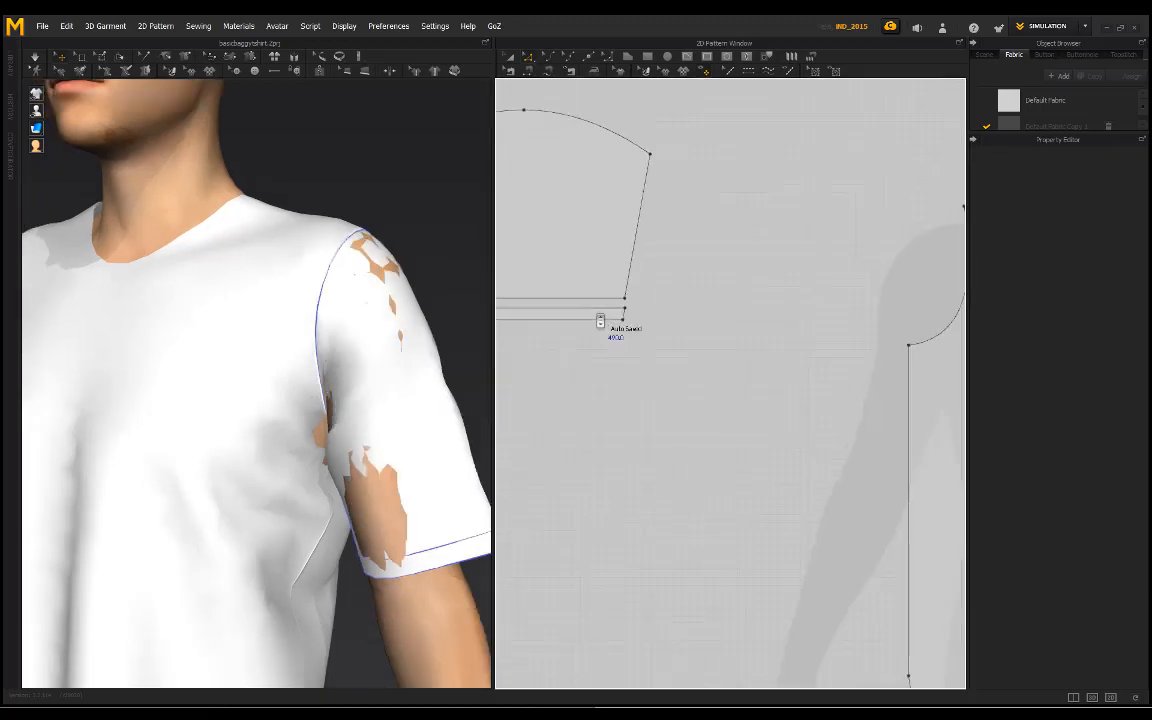
{"action": "scroll", "coordinate": [613, 318], "scroll_direction": "down", "scroll_amount": 5}
{"action": "middle_click_drag", "start_coordinate": [775, 297], "coordinate": [478, 284]}
{"action": "scroll", "coordinate": [615, 353], "scroll_direction": "up", "scroll_amount": 3}
{"action": "middle_click_drag", "start_coordinate": [615, 353], "coordinate": [441, 383]}
{"action": "scroll", "coordinate": [447, 387], "scroll_direction": "down", "scroll_amount": 2}
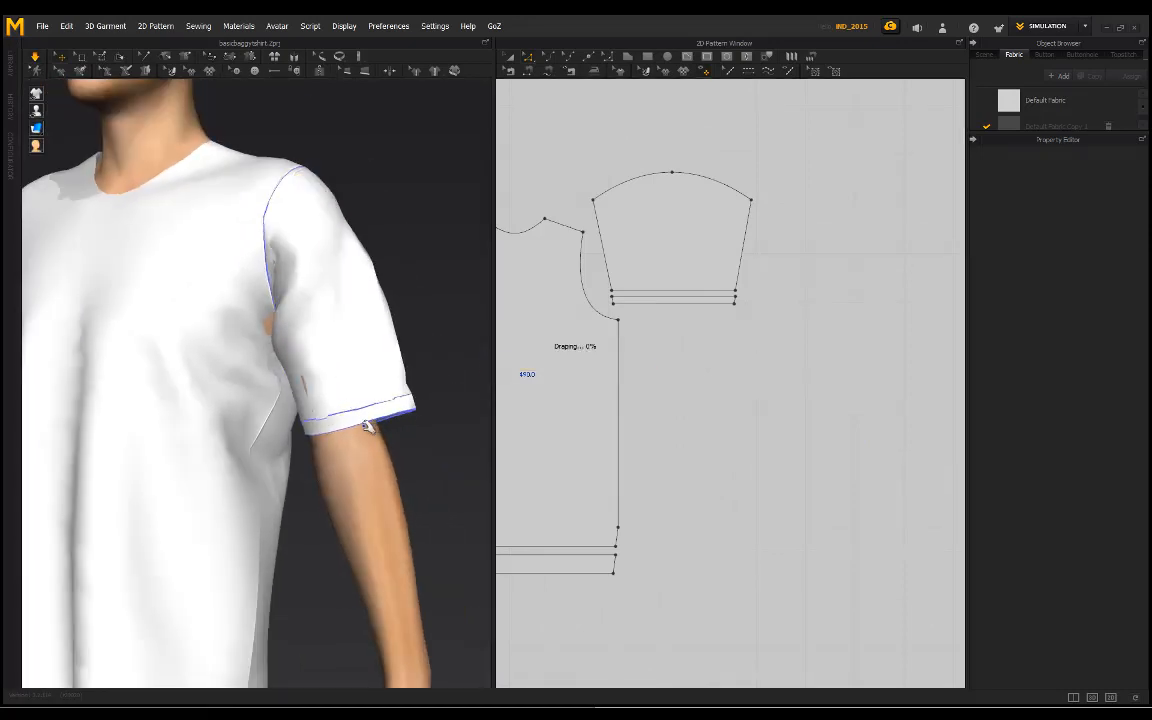
{"action": "scroll", "coordinate": [362, 334], "scroll_direction": "down", "scroll_amount": 4}
{"action": "right_click_drag", "start_coordinate": [365, 320], "coordinate": [320, 400]}
Step: Select both sleeve band patterns and set their additional rendering thickness to 2.0
{"action": "left_click", "coordinate": [509, 69]}
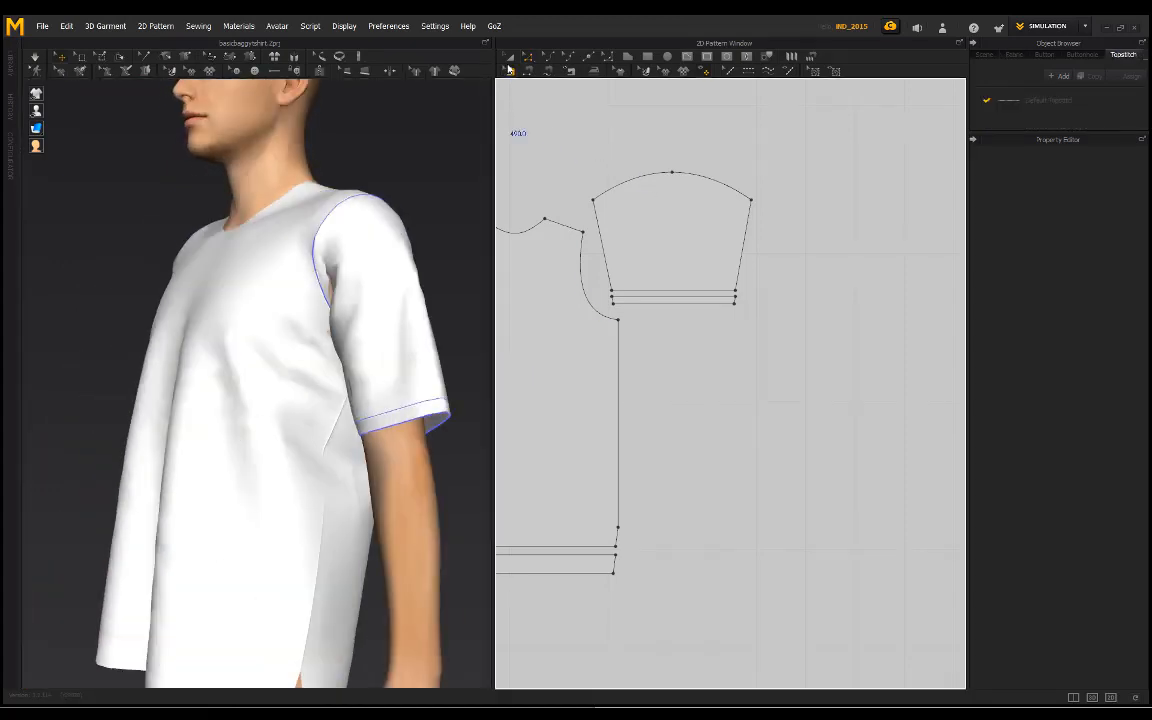
{"action": "left_click", "coordinate": [509, 61]}
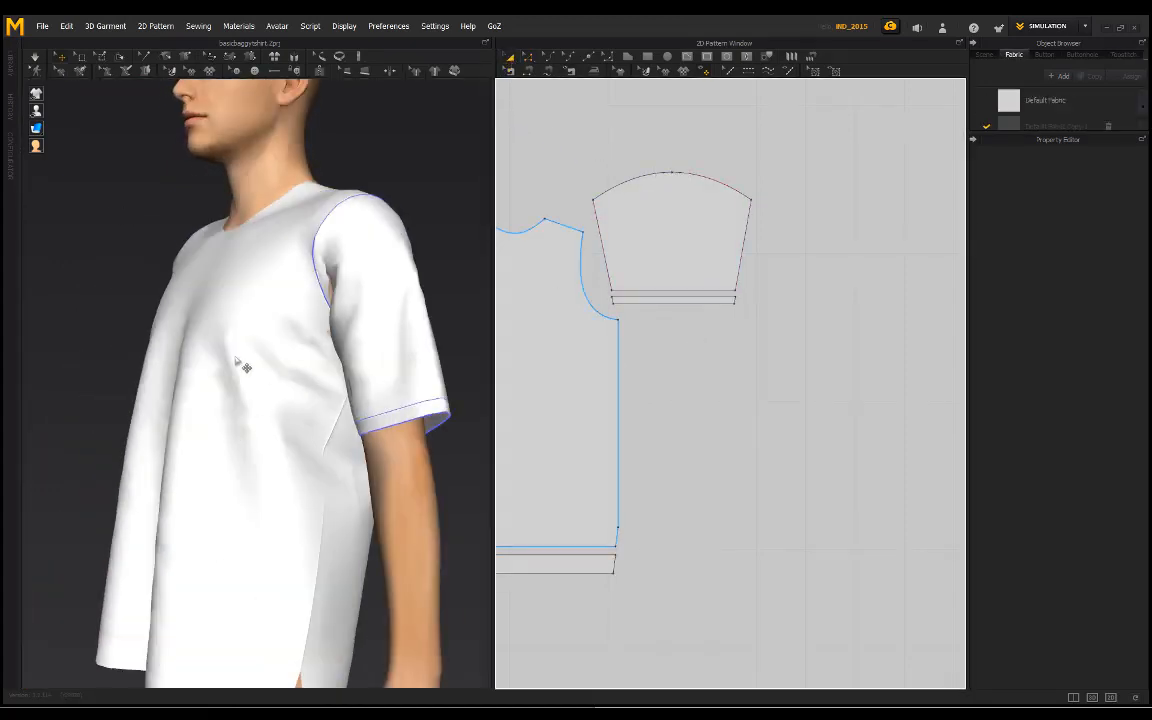
{"action": "right_click_drag", "start_coordinate": [243, 367], "coordinate": [357, 370]}
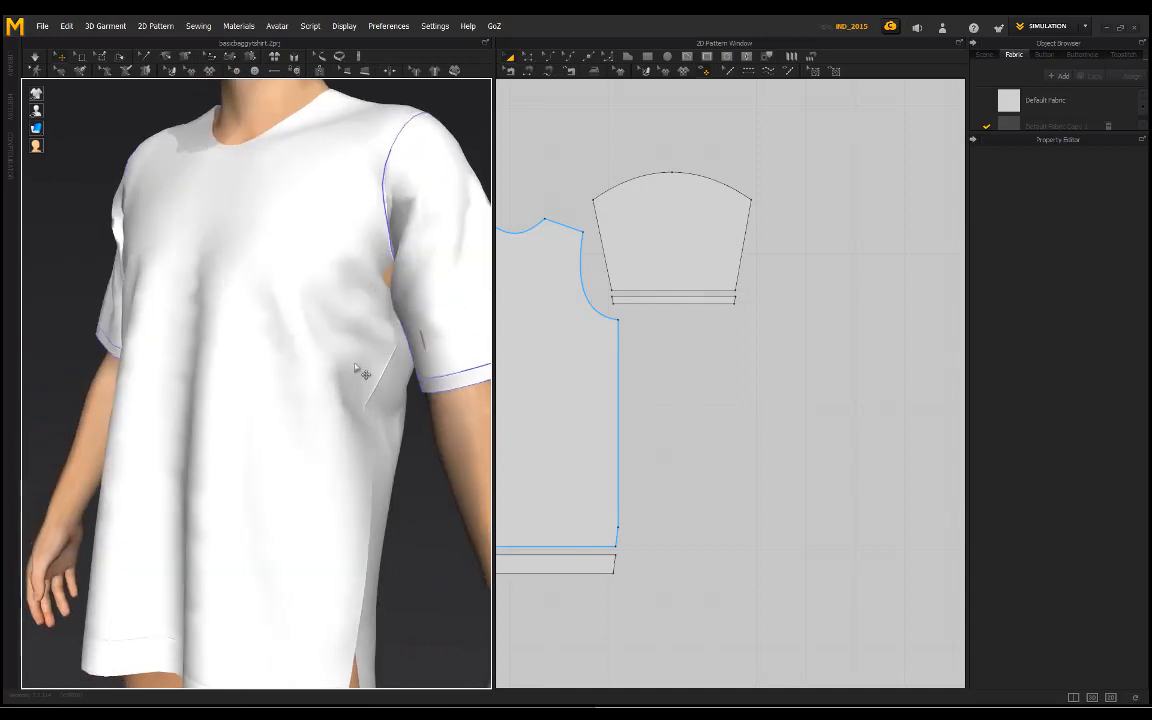
{"action": "middle_click_drag", "start_coordinate": [425, 412], "coordinate": [342, 476]}
{"action": "scroll", "coordinate": [342, 476], "scroll_direction": "up", "scroll_amount": 2}
{"action": "left_click", "coordinate": [632, 300]}
{"action": "middle_click_drag", "start_coordinate": [540, 380], "coordinate": [707, 380]}
{"action": "scroll", "coordinate": [707, 380], "scroll_direction": "down", "scroll_amount": 4}
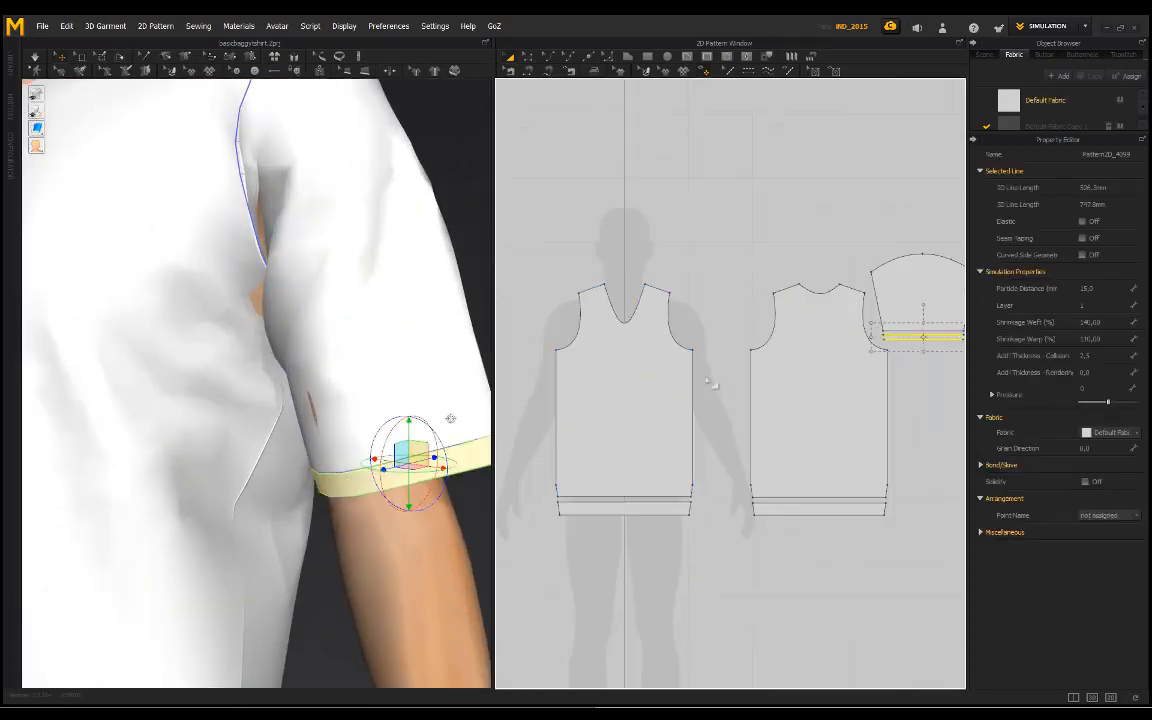
{"action": "middle_click_drag", "start_coordinate": [629, 354], "coordinate": [770, 359]}
{"action": "left_click", "coordinate": [563, 344]}
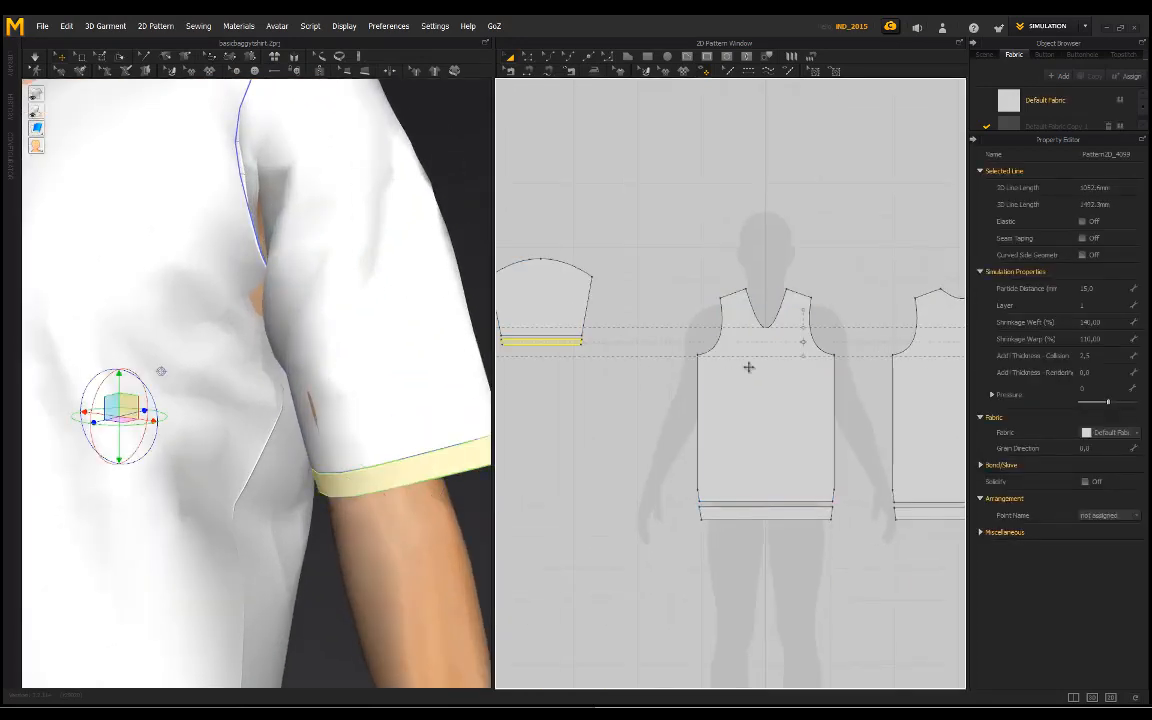
{"action": "left_click", "coordinate": [1089, 372]}
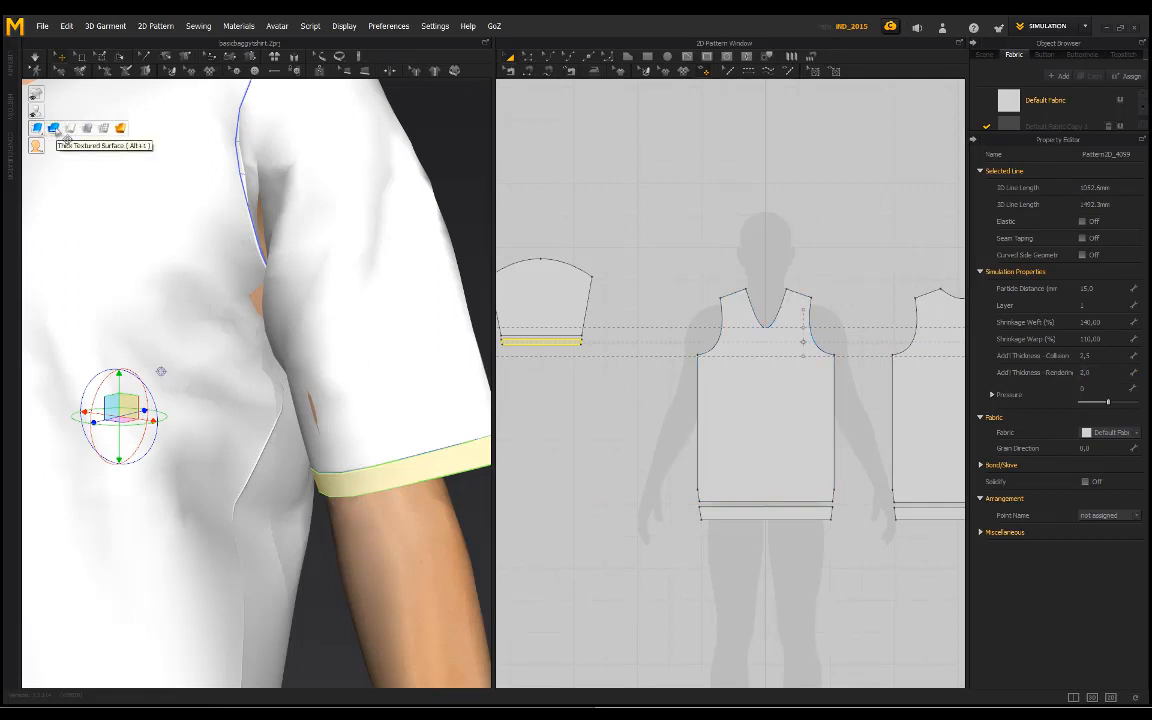
Step: Switch the garment display to Thick Textured Surface and inspect the thickened sleeve band up close
{"action": "left_click", "coordinate": [55, 129]}
{"action": "right_click_drag", "start_coordinate": [364, 480], "coordinate": [298, 445]}
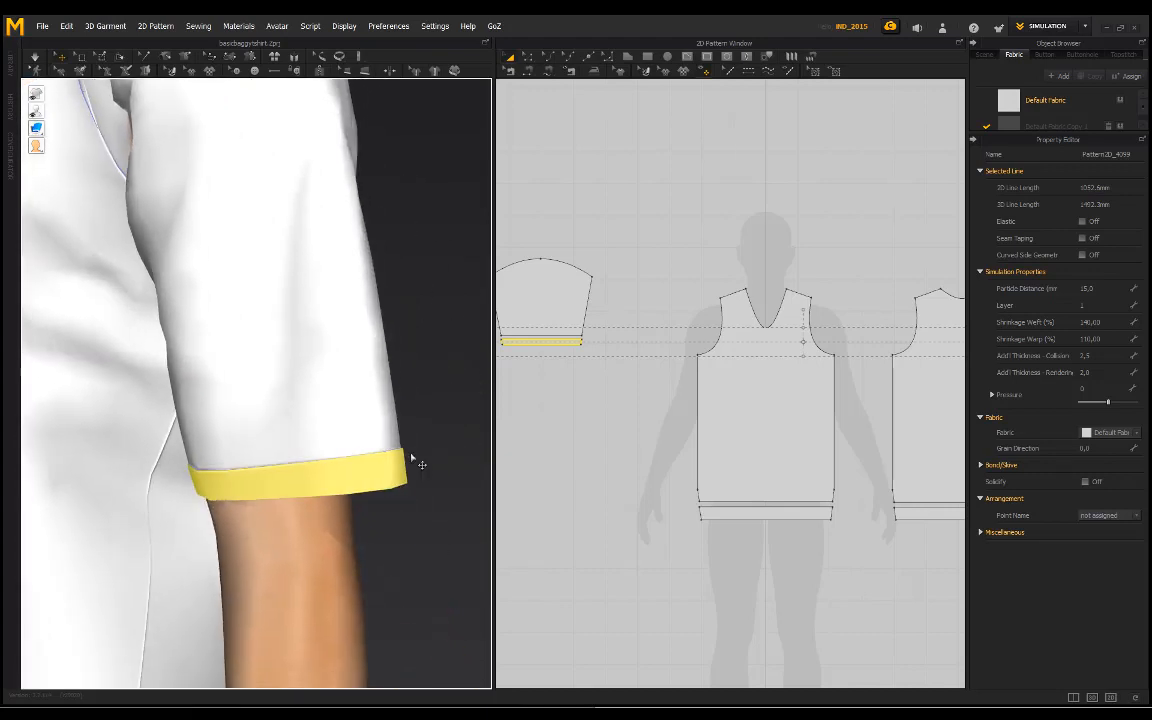
{"action": "left_click", "coordinate": [411, 458]}
{"action": "scroll", "coordinate": [376, 541], "scroll_direction": "up", "scroll_amount": 3}
{"action": "middle_click_drag", "start_coordinate": [376, 541], "coordinate": [348, 446]}
{"action": "scroll", "coordinate": [288, 437], "scroll_direction": "down", "scroll_amount": 1}
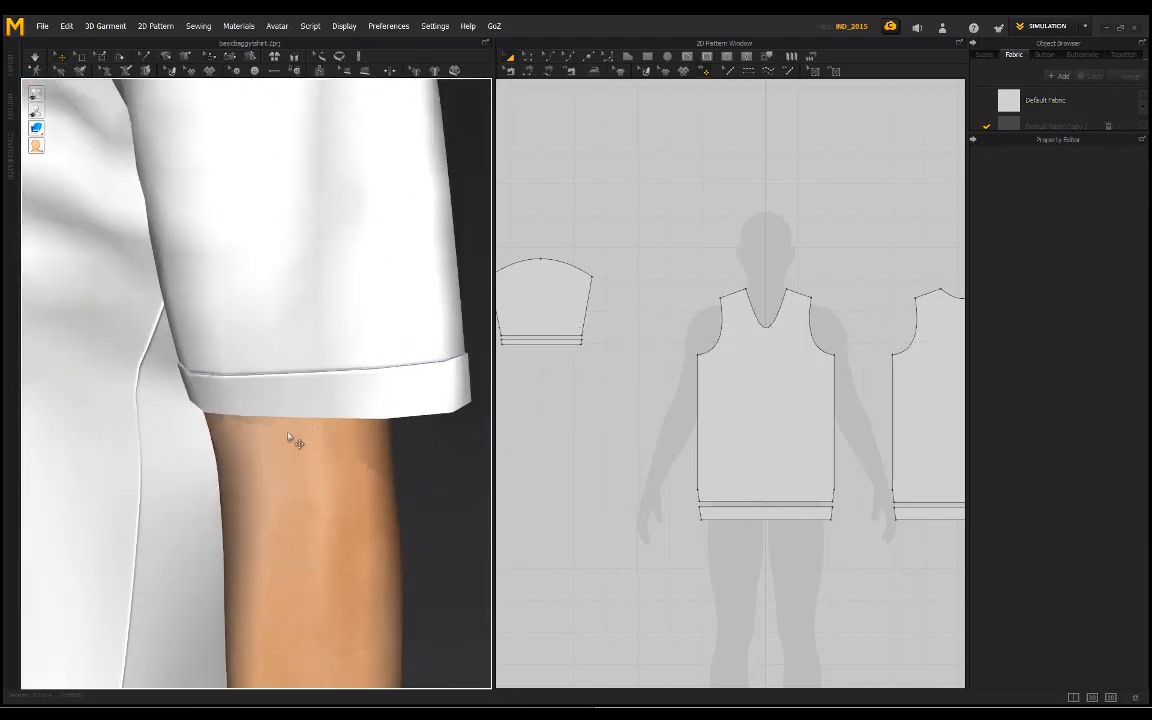
{"action": "scroll", "coordinate": [288, 437], "scroll_direction": "up", "scroll_amount": 1}
{"action": "scroll", "coordinate": [314, 422], "scroll_direction": "down", "scroll_amount": 5}
Step: Select the front and back hem bands and set their additional rendering thickness to 2.0
{"action": "right_click_drag", "start_coordinate": [314, 422], "coordinate": [513, 437]}
{"action": "scroll", "coordinate": [265, 414], "scroll_direction": "down", "scroll_amount": 1}
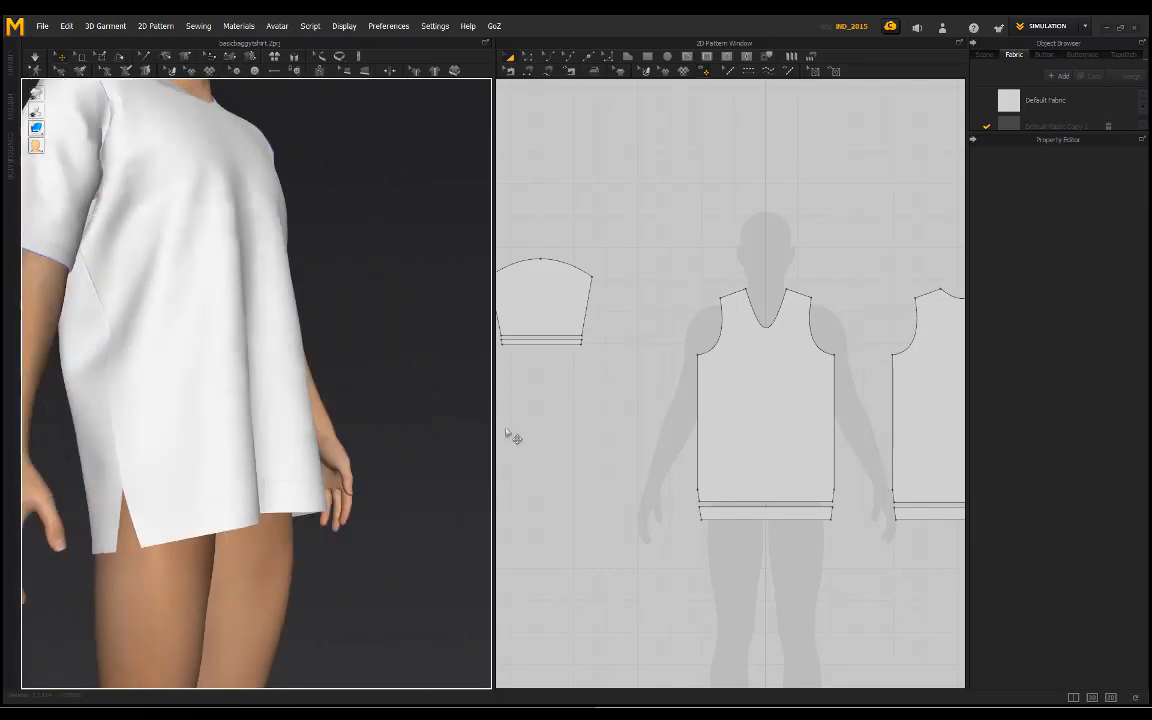
{"action": "left_click", "coordinate": [732, 513]}
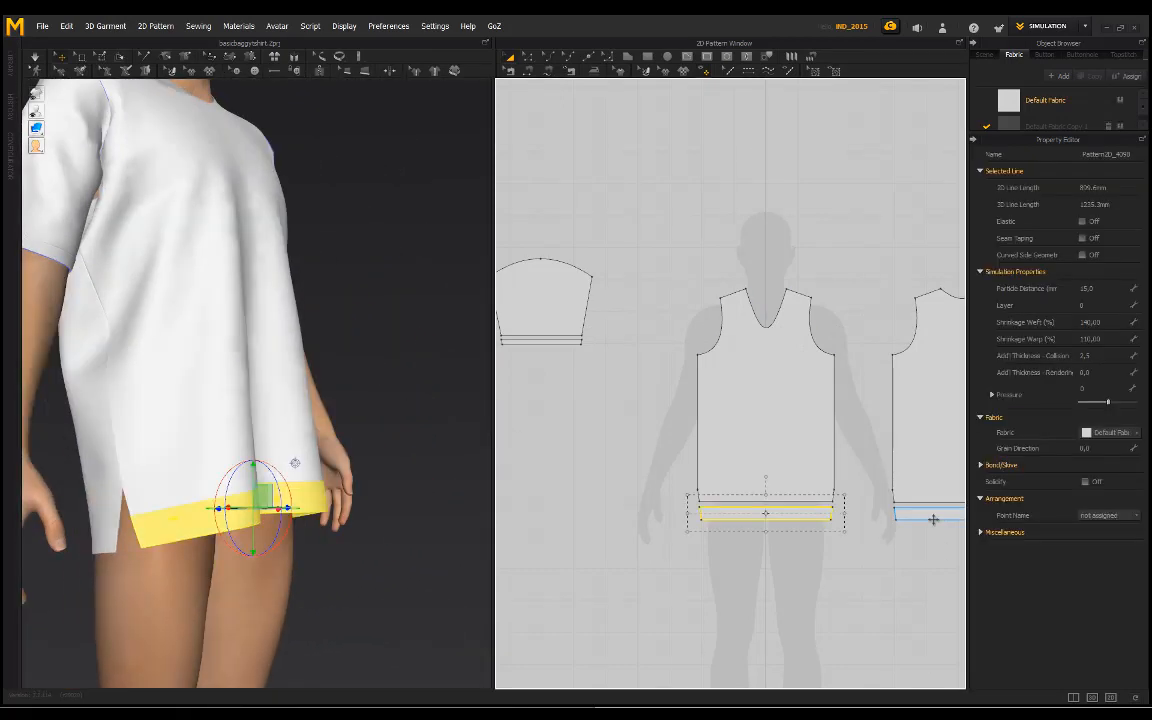
{"action": "left_click", "coordinate": [1097, 371]}
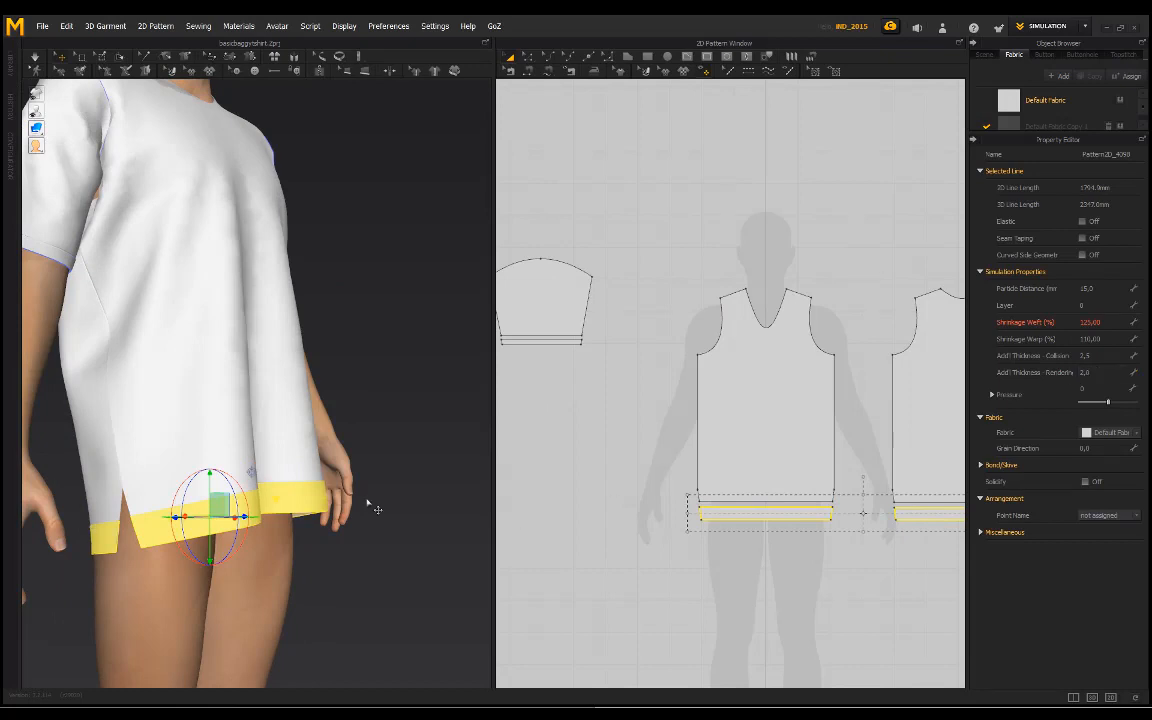
Step: Examine the thickened hem bands, side slits and overall T-shirt from the sides and front
{"action": "left_click", "coordinate": [336, 541]}
{"action": "scroll", "coordinate": [250, 533], "scroll_direction": "up", "scroll_amount": 3}
{"action": "right_click_drag", "start_coordinate": [292, 557], "coordinate": [131, 589]}
{"action": "scroll", "coordinate": [131, 589], "scroll_direction": "up", "scroll_amount": 2}
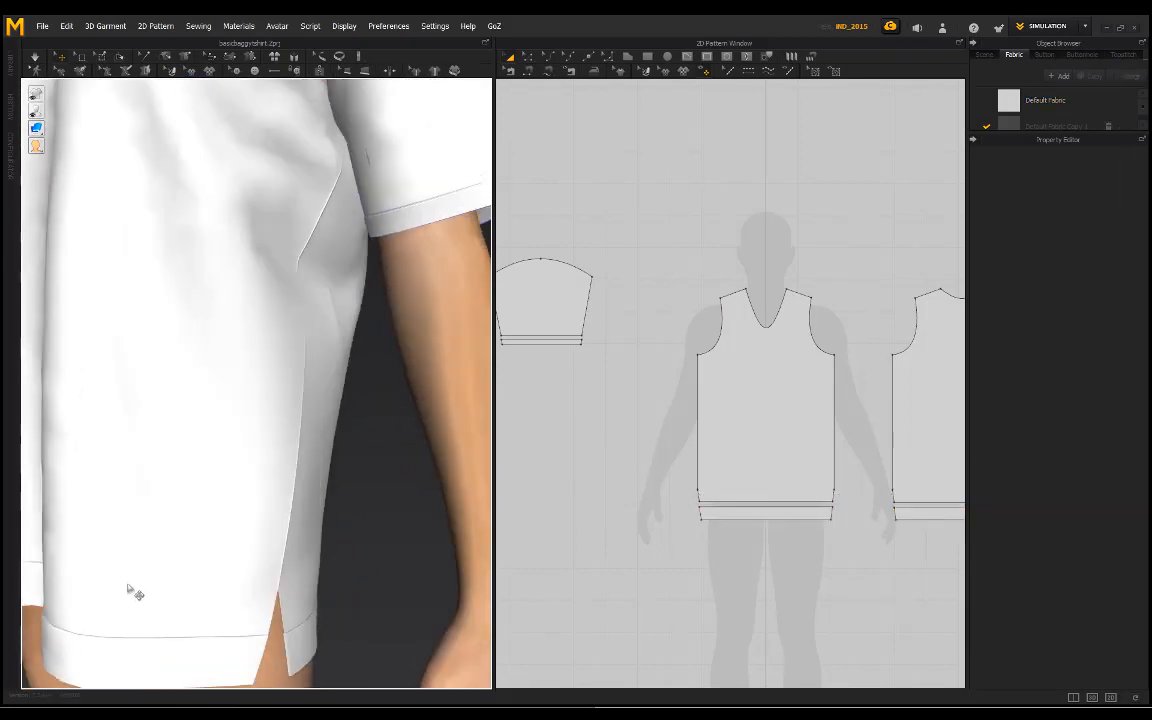
{"action": "middle_click_drag", "start_coordinate": [147, 635], "coordinate": [277, 615]}
{"action": "right_click_drag", "start_coordinate": [279, 617], "coordinate": [267, 535]}
{"action": "scroll", "coordinate": [218, 496], "scroll_direction": "down", "scroll_amount": 2}
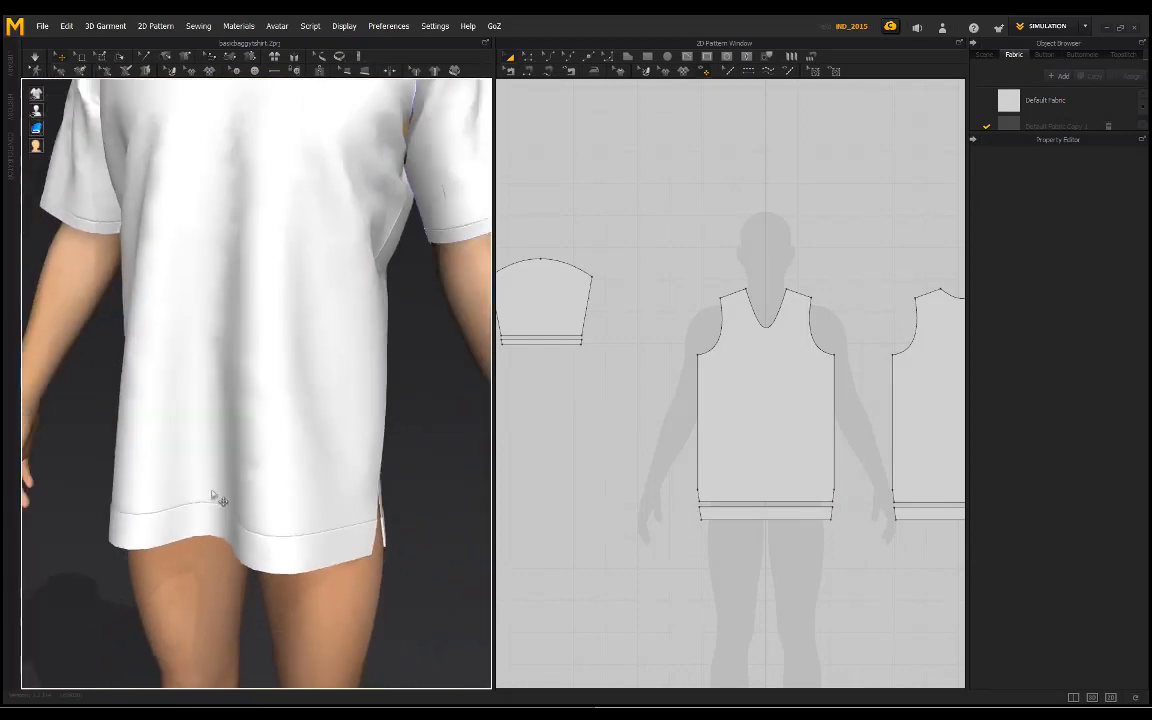
{"action": "right_click_drag", "start_coordinate": [218, 496], "coordinate": [298, 548]}
{"action": "scroll", "coordinate": [298, 548], "scroll_direction": "down", "scroll_amount": 3}
{"action": "mouse_move", "coordinate": [292, 436]}
{"action": "right_mouse_down"}
{"action": "mouse_move", "coordinate": [267, 470]}
{"action": "mouse_move", "coordinate": [200, 478]}
{"action": "mouse_move", "coordinate": [212, 462]}
{"action": "mouse_move", "coordinate": [278, 453]}
{"action": "mouse_move", "coordinate": [283, 478]}
{"action": "mouse_move", "coordinate": [260, 453]}
{"action": "mouse_move", "coordinate": [346, 571]}
{"action": "mouse_move", "coordinate": [214, 493]}
{"action": "mouse_move", "coordinate": [228, 562]}
{"action": "mouse_move", "coordinate": [275, 540]}
{"action": "mouse_move", "coordinate": [260, 381]}
{"action": "mouse_move", "coordinate": [280, 440]}
{"action": "mouse_move", "coordinate": [330, 470]}
{"action": "mouse_move", "coordinate": [321, 476]}
{"action": "mouse_move", "coordinate": [310, 425]}
{"action": "right_mouse_up"}
{"action": "right_click_drag", "start_coordinate": [160, 416], "coordinate": [442, 422]}
Step: Set the color of Default Fabric to mid grey #878787 and Default Fabric Copy 1 to a very dark grey
{"action": "left_click", "coordinate": [1020, 104]}
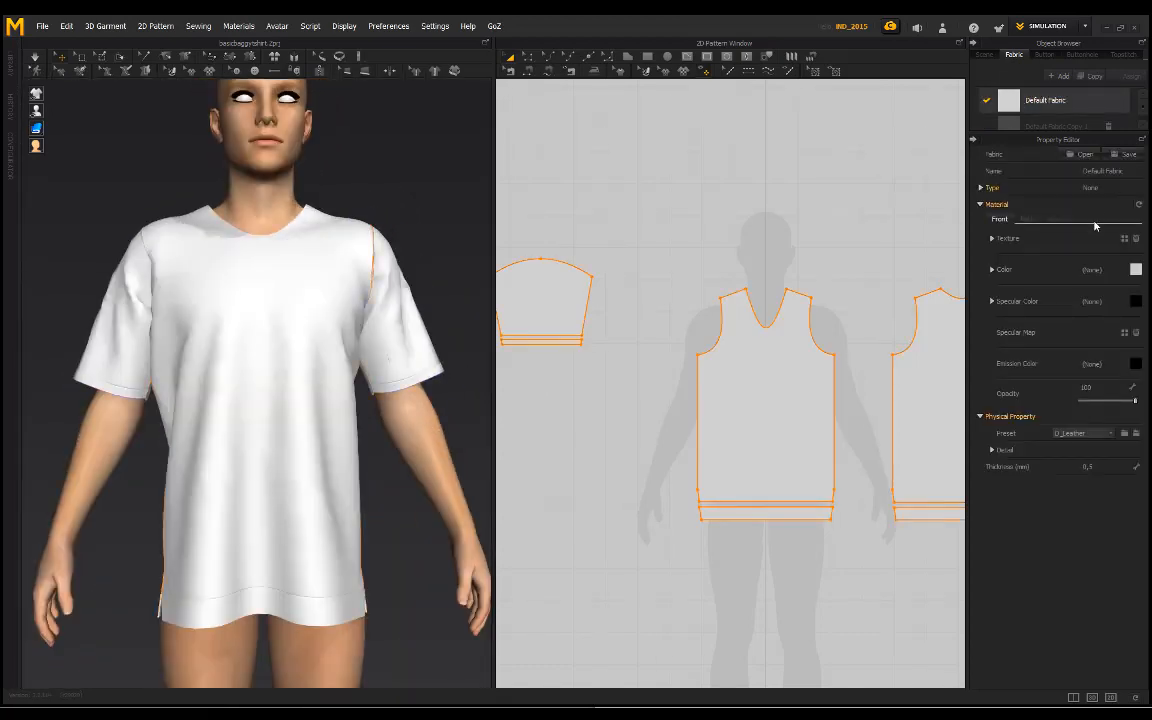
{"action": "left_click", "coordinate": [1135, 269]}
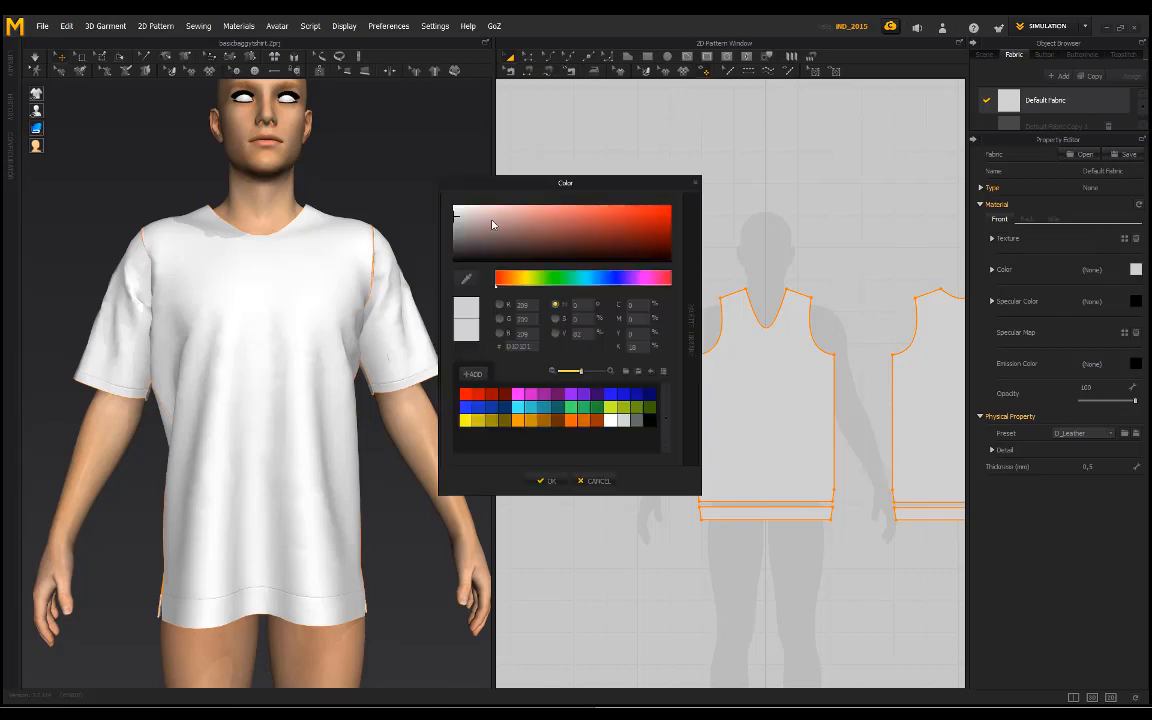
{"action": "left_click_drag", "start_coordinate": [492, 224], "coordinate": [432, 237]}
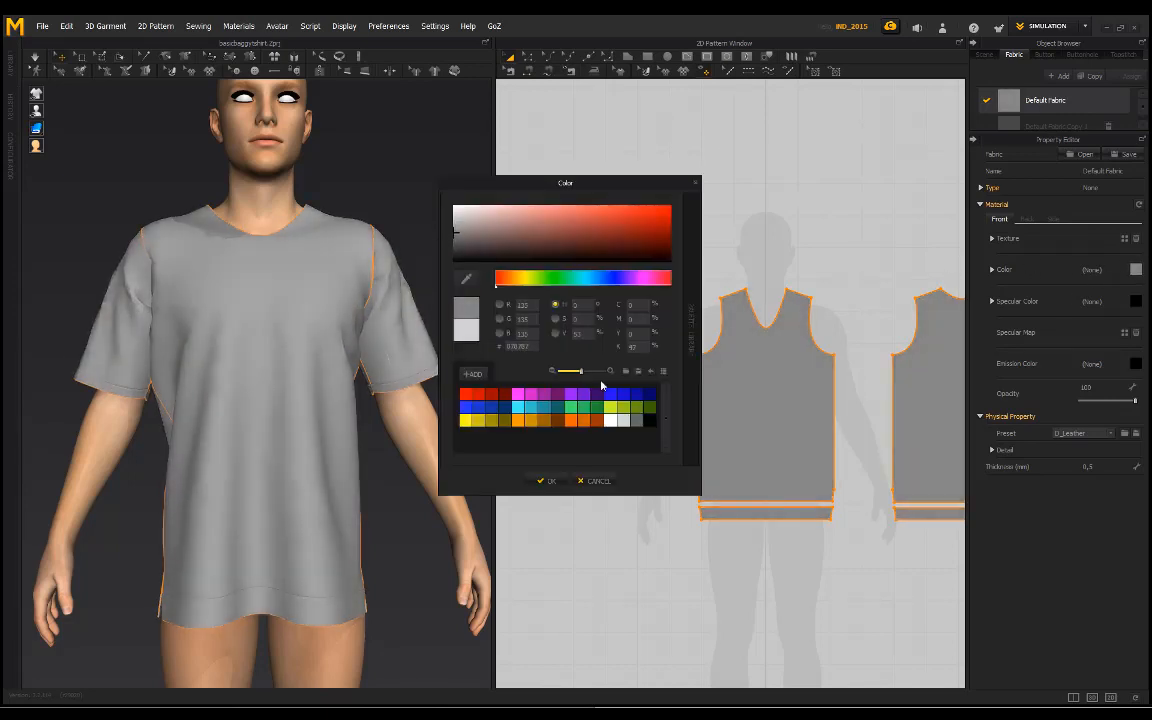
{"action": "left_click", "coordinate": [545, 481]}
{"action": "left_click", "coordinate": [1010, 125]}
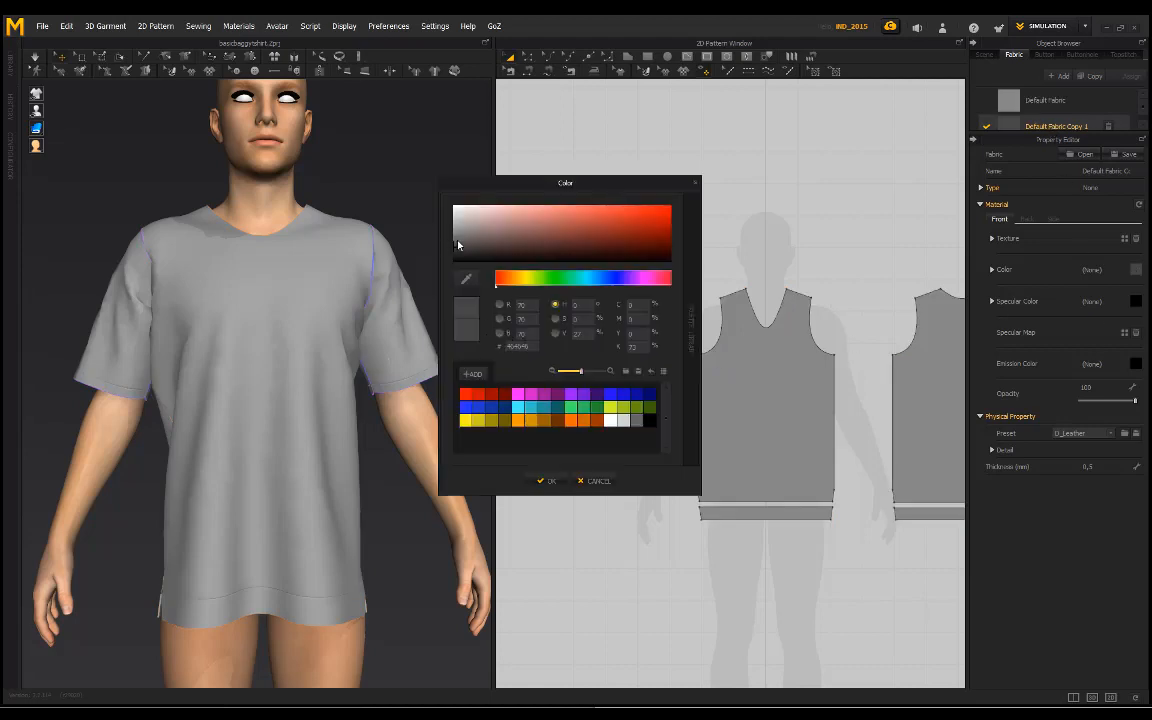
{"action": "left_click", "coordinate": [546, 481]}
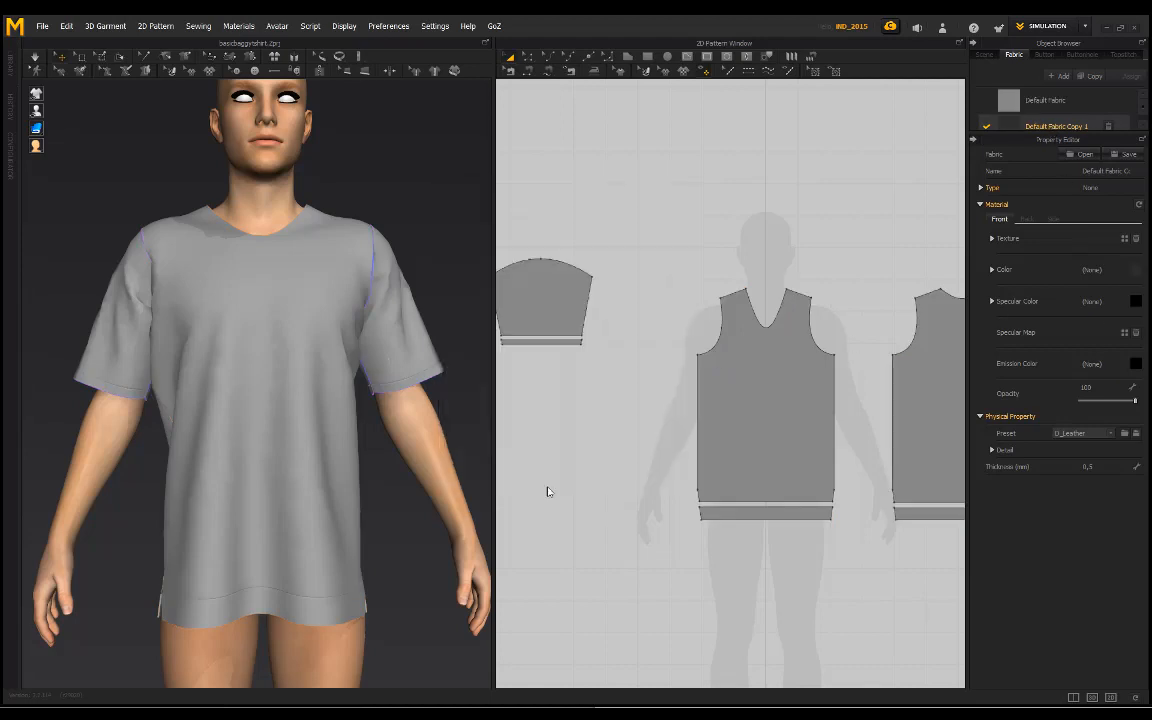
Step: Assign Default Fabric Copy 1 to the front and back hem bands and both sleeve bands
{"action": "left_click", "coordinate": [717, 513]}
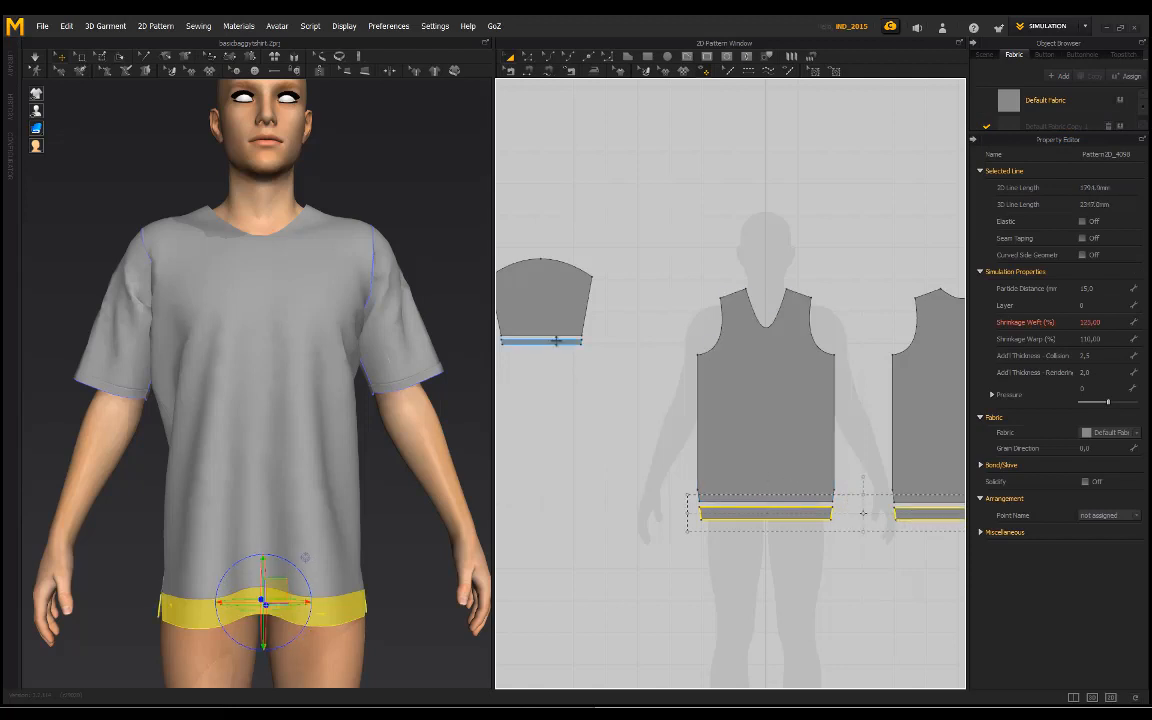
{"action": "left_click", "coordinate": [556, 341], "text": "shift"}
{"action": "middle_click_drag", "start_coordinate": [665, 359], "coordinate": [396, 373]}
{"action": "left_click", "coordinate": [825, 355], "text": "shift"}
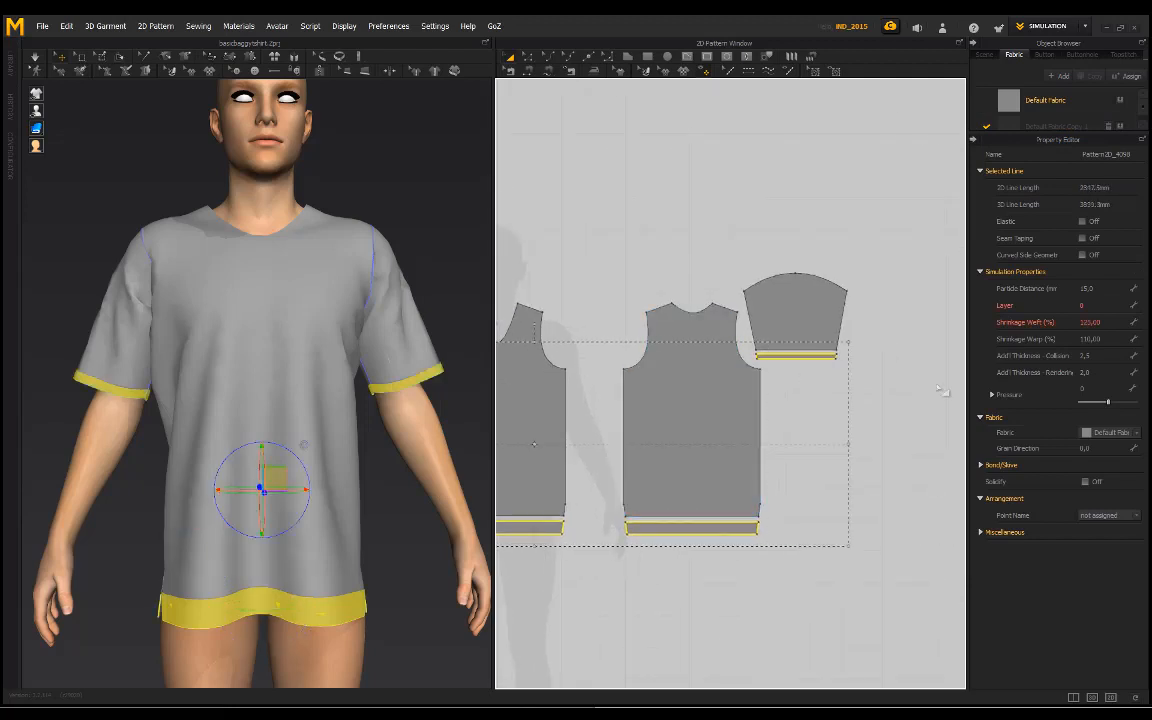
{"action": "left_click", "coordinate": [1135, 433]}
{"action": "left_click", "coordinate": [1108, 447]}
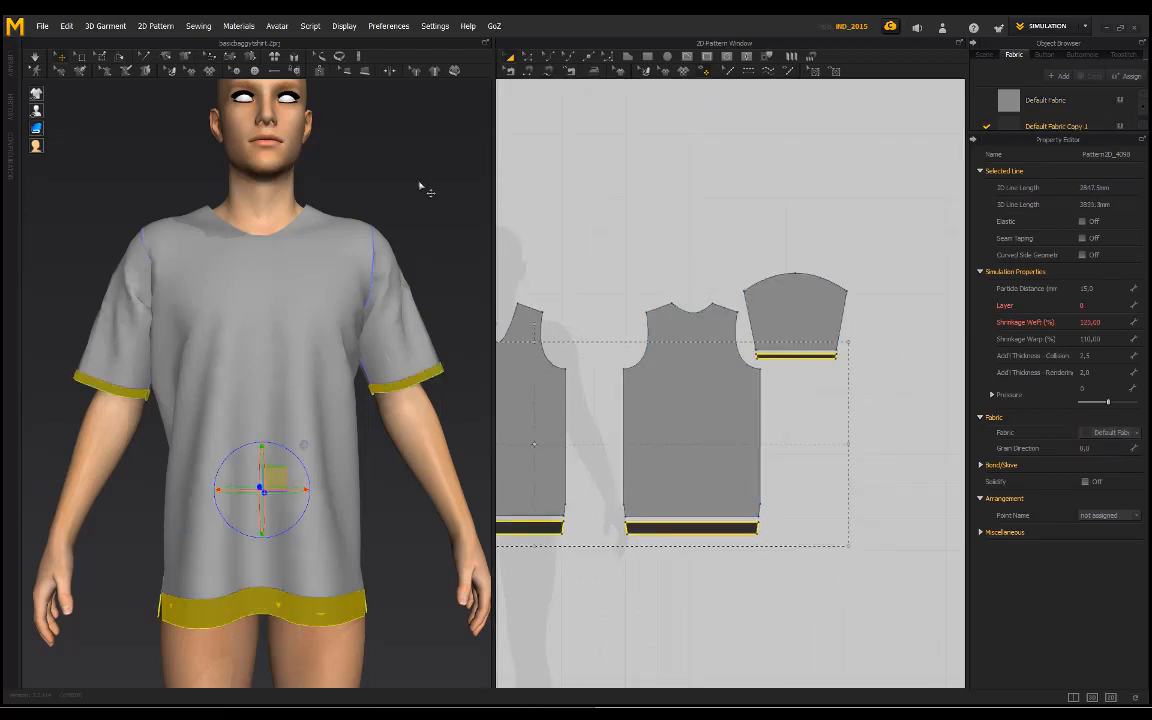
{"action": "left_click", "coordinate": [442, 209]}
{"action": "right_click_drag", "start_coordinate": [442, 209], "coordinate": [340, 203]}
Step: Lighten the color of Default Fabric Copy 1 to a grey slightly darker than the T-shirt's body
{"action": "left_click", "coordinate": [1043, 131]}
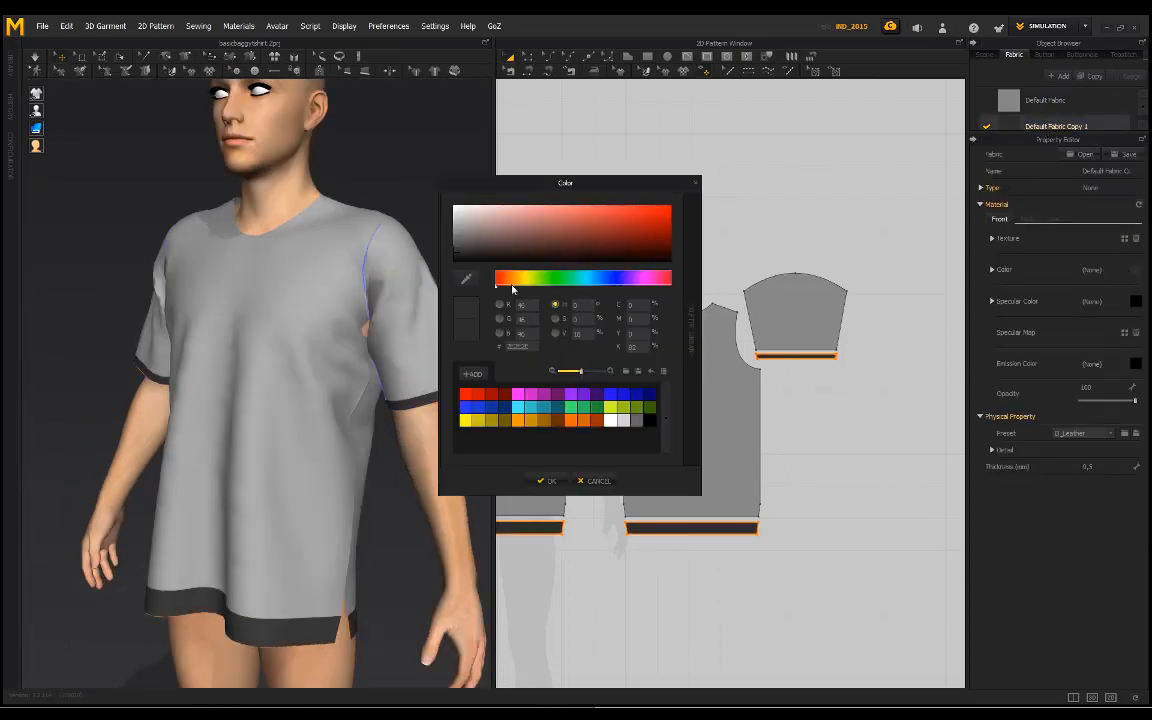
{"action": "left_click_drag", "start_coordinate": [463, 243], "coordinate": [416, 242]}
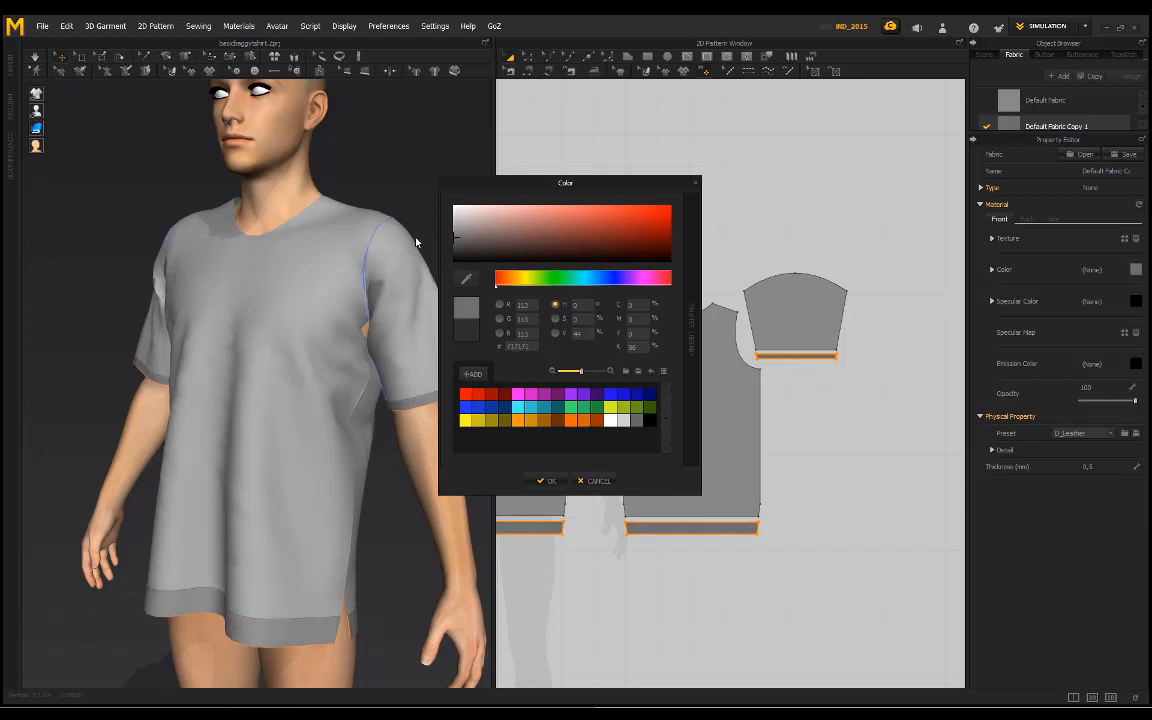
{"action": "left_click", "coordinate": [543, 481]}
Step: Examine the two-tone grey T-shirt on the avatar from the front and at an angle, both close up and from farther away
{"action": "right_click_drag", "start_coordinate": [284, 264], "coordinate": [2, 265]}
{"action": "scroll", "coordinate": [320, 270], "scroll_direction": "down", "scroll_amount": 4}
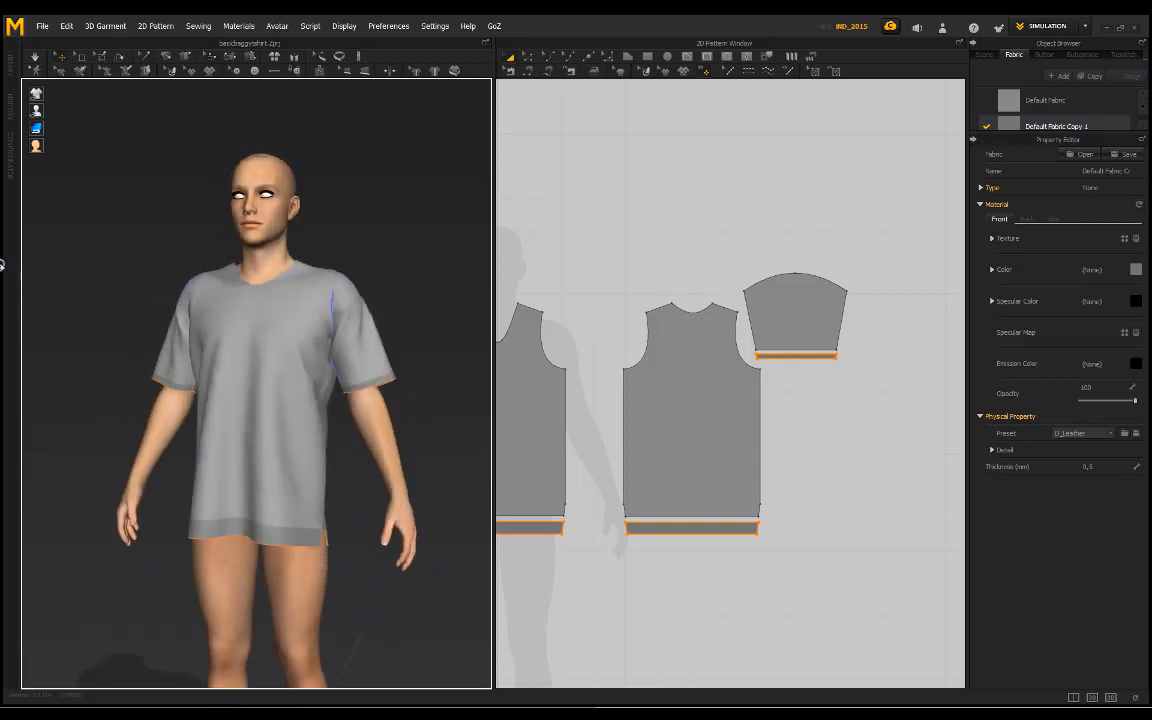
{"action": "scroll", "coordinate": [319, 271], "scroll_direction": "up", "scroll_amount": 4}
{"action": "middle_click_drag", "start_coordinate": [319, 272], "coordinate": [311, 318]}
{"action": "right_click_drag", "start_coordinate": [206, 268], "coordinate": [243, 334]}
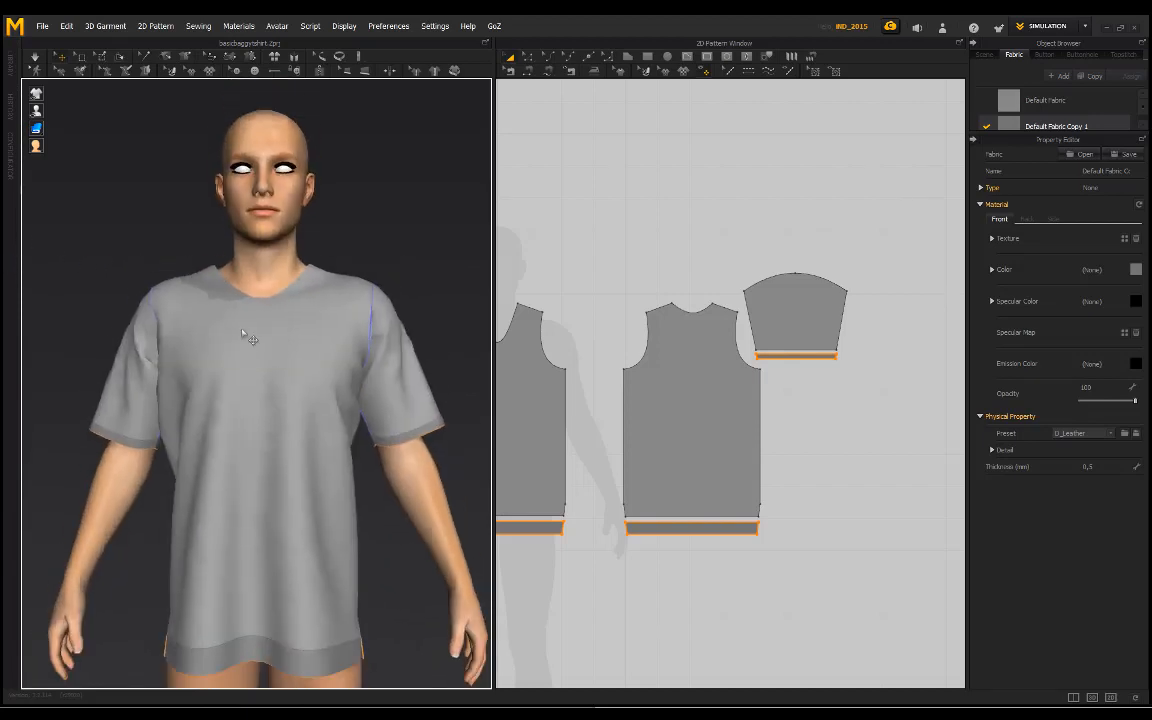
{"action": "middle_click_drag", "start_coordinate": [243, 334], "coordinate": [226, 293]}
{"action": "scroll", "coordinate": [213, 294], "scroll_direction": "down", "scroll_amount": 3}
{"action": "mouse_move", "coordinate": [211, 293]}
{"action": "right_mouse_down"}
{"action": "mouse_move", "coordinate": [275, 285]}
{"action": "mouse_move", "coordinate": [190, 286]}
{"action": "right_mouse_up"}
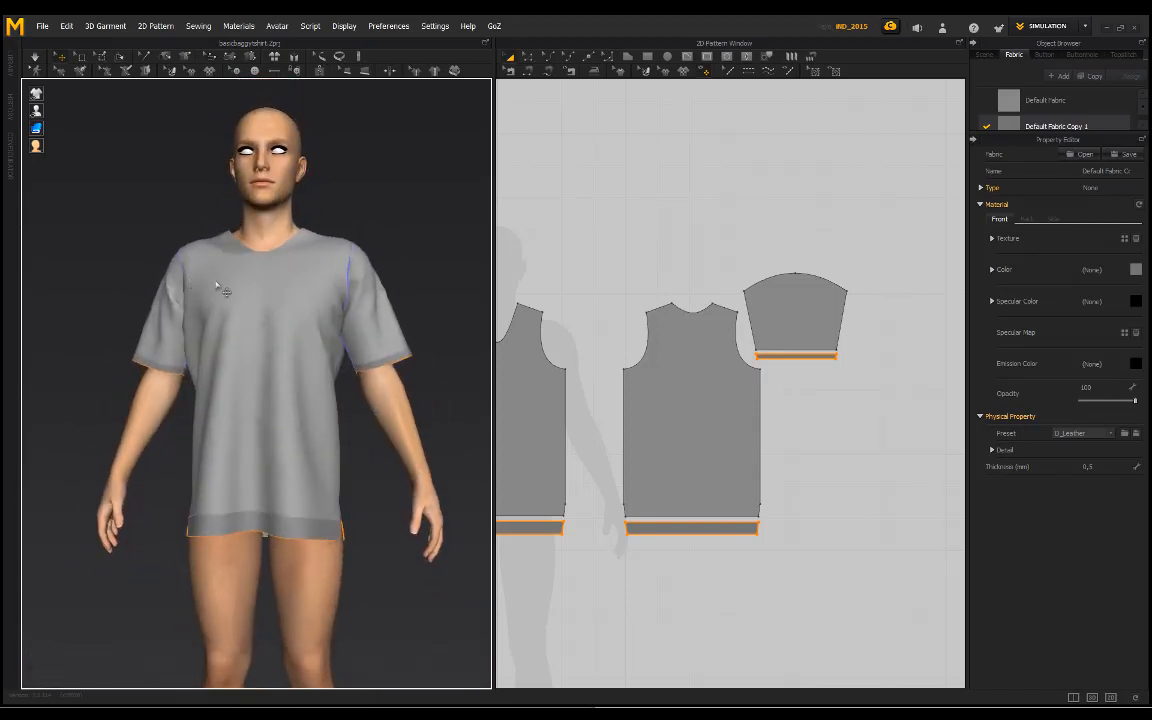
{"action": "right_click_drag", "start_coordinate": [340, 243], "coordinate": [298, 302]}
{"action": "key", "text": "2"}
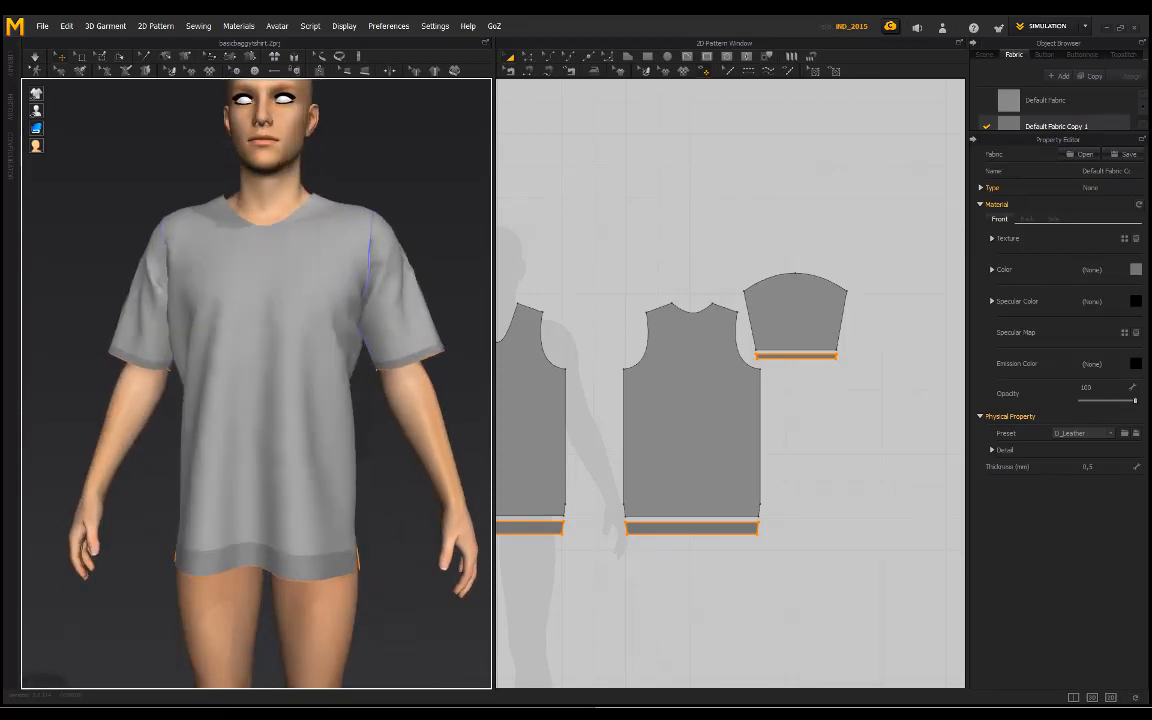
{"action": "right_click_drag", "start_coordinate": [367, 249], "coordinate": [269, 222]}
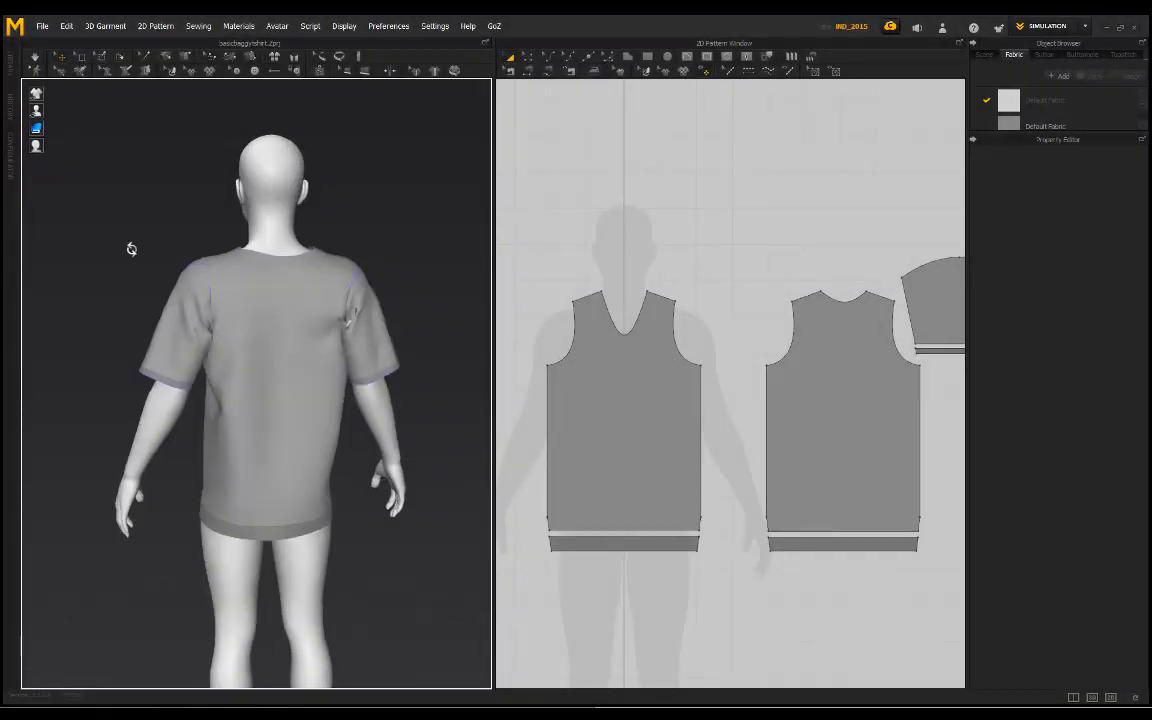
{"action": "middle_click_drag", "start_coordinate": [269, 224], "coordinate": [280, 271]}
{"action": "scroll", "coordinate": [280, 271], "scroll_direction": "up", "scroll_amount": 1}
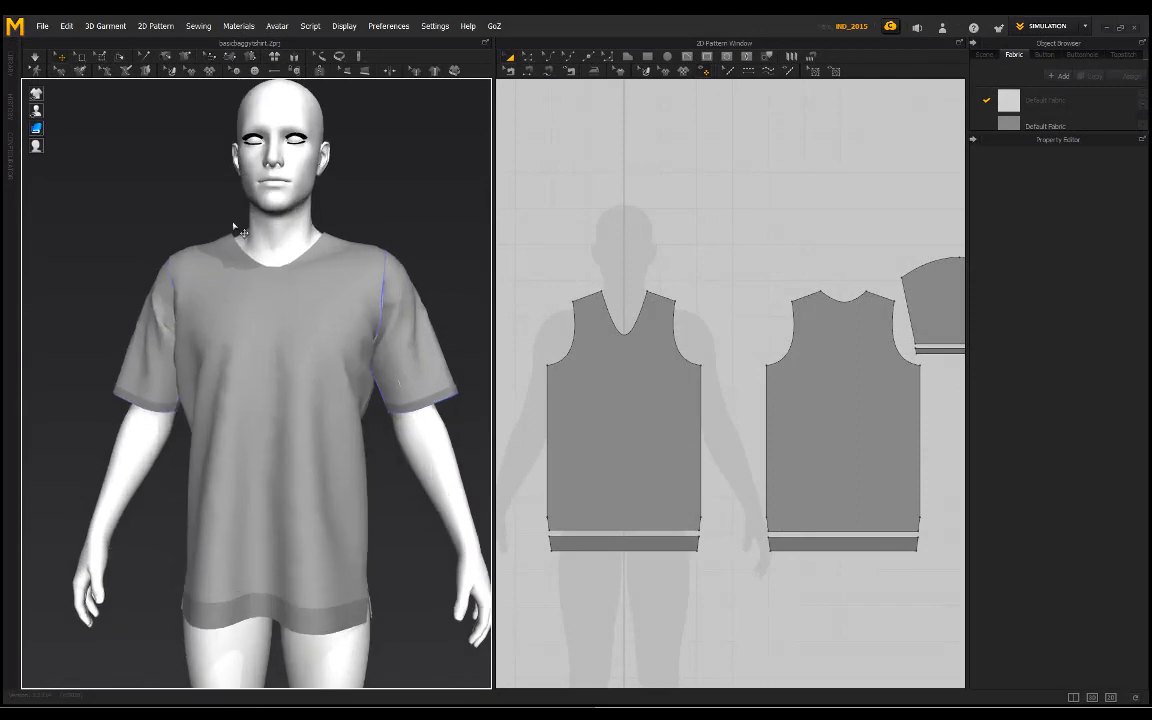
Step: Draw a rectangular neckband piece about 239 mm wide and 22 mm high above the front pattern's neckline
{"action": "right_click_drag", "start_coordinate": [234, 228], "coordinate": [250, 263]}
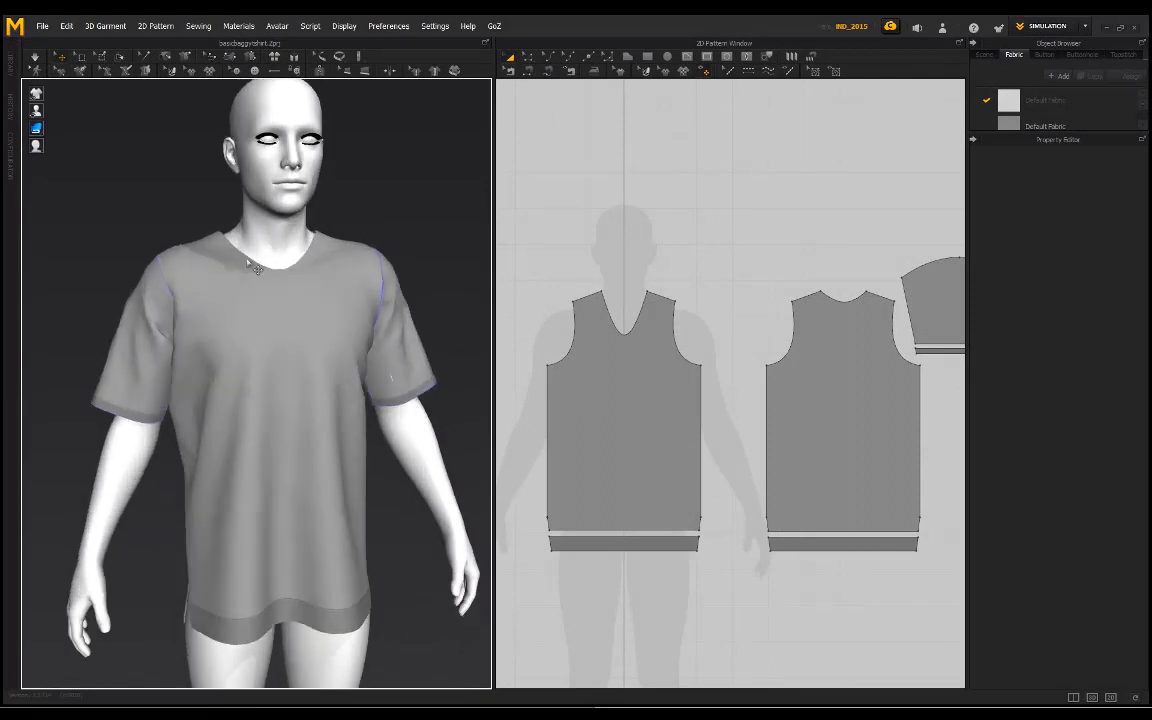
{"action": "left_click", "coordinate": [647, 57]}
{"action": "left_click_drag", "start_coordinate": [614, 270], "coordinate": [664, 275]}
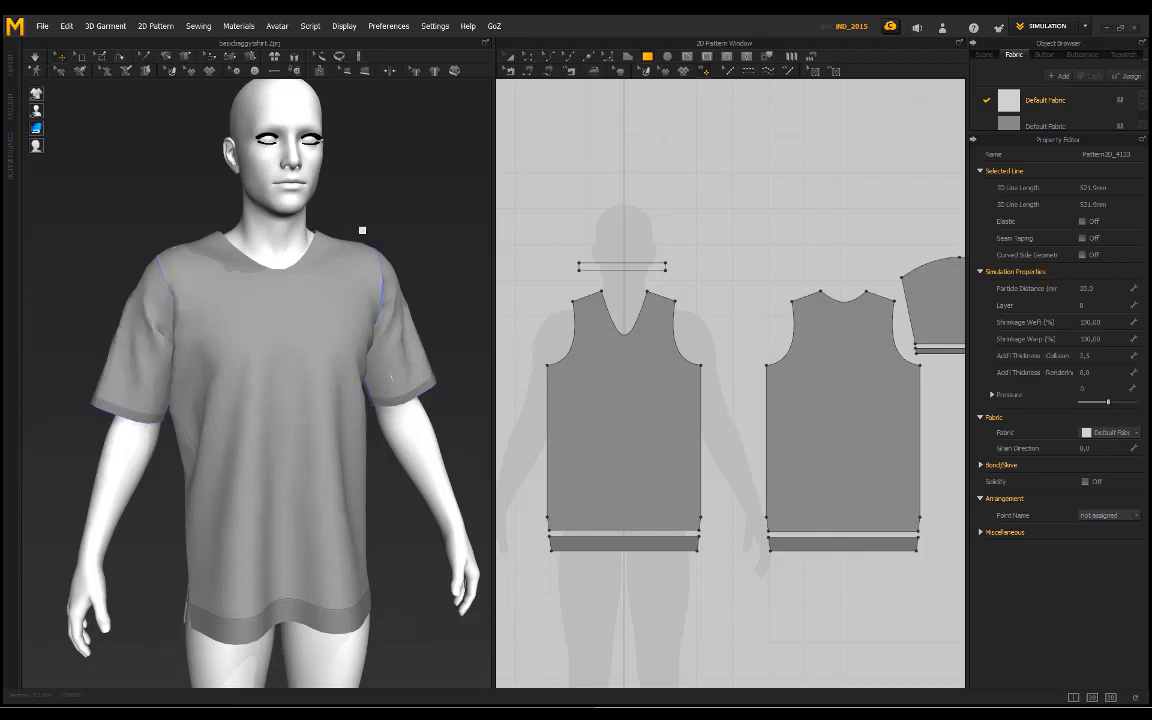
{"action": "right_click_drag", "start_coordinate": [346, 220], "coordinate": [345, 222]}
{"action": "scroll", "coordinate": [345, 222], "scroll_direction": "down", "scroll_amount": 4}
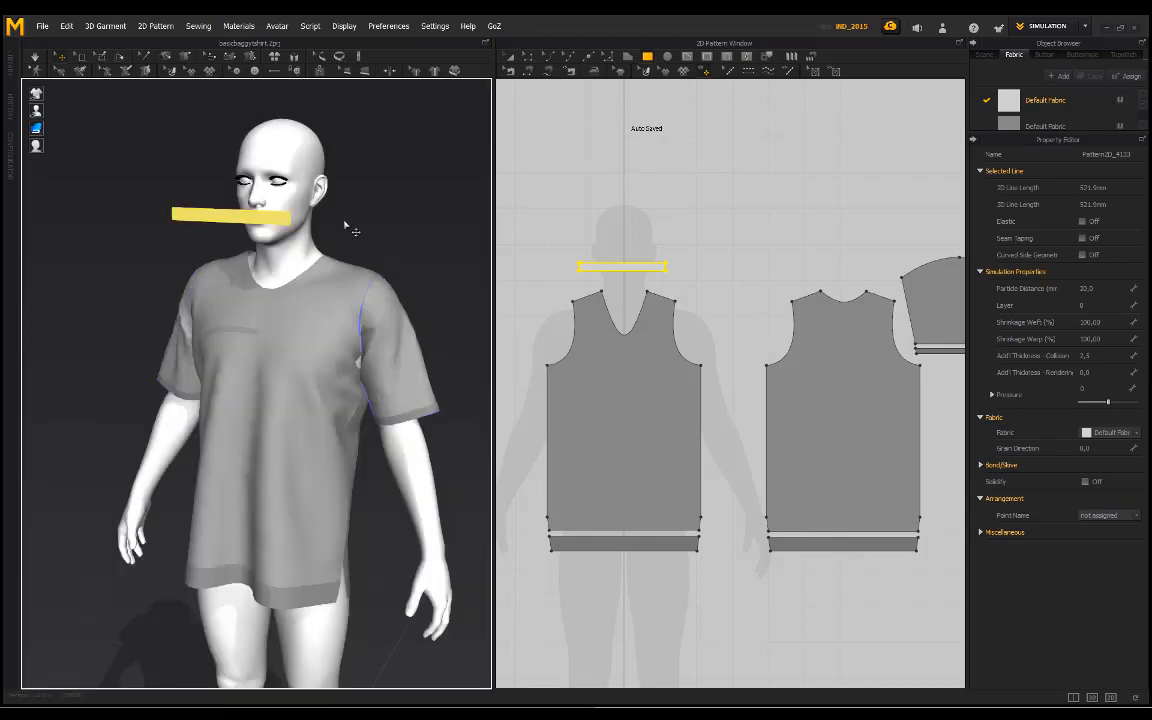
Step: Paste a copy of the neckband piece above the back pattern's neckline and narrow it to about 171 mm
{"action": "key", "text": "ctrl+v"}
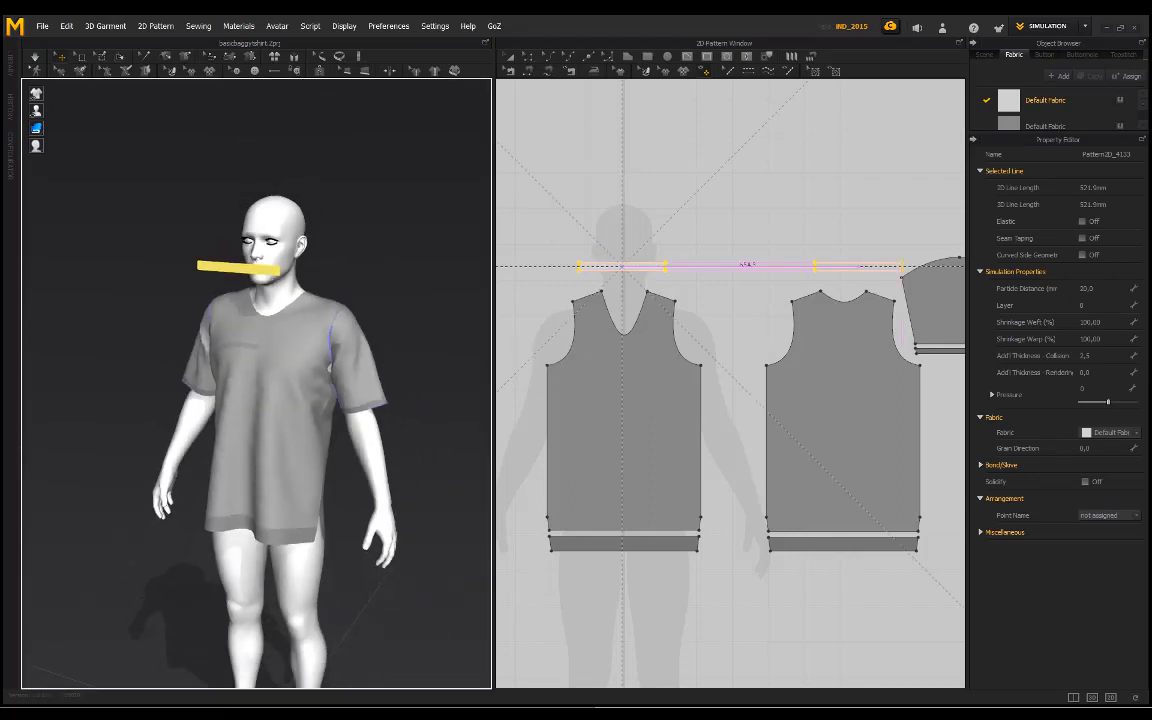
{"action": "left_click", "coordinate": [850, 280]}
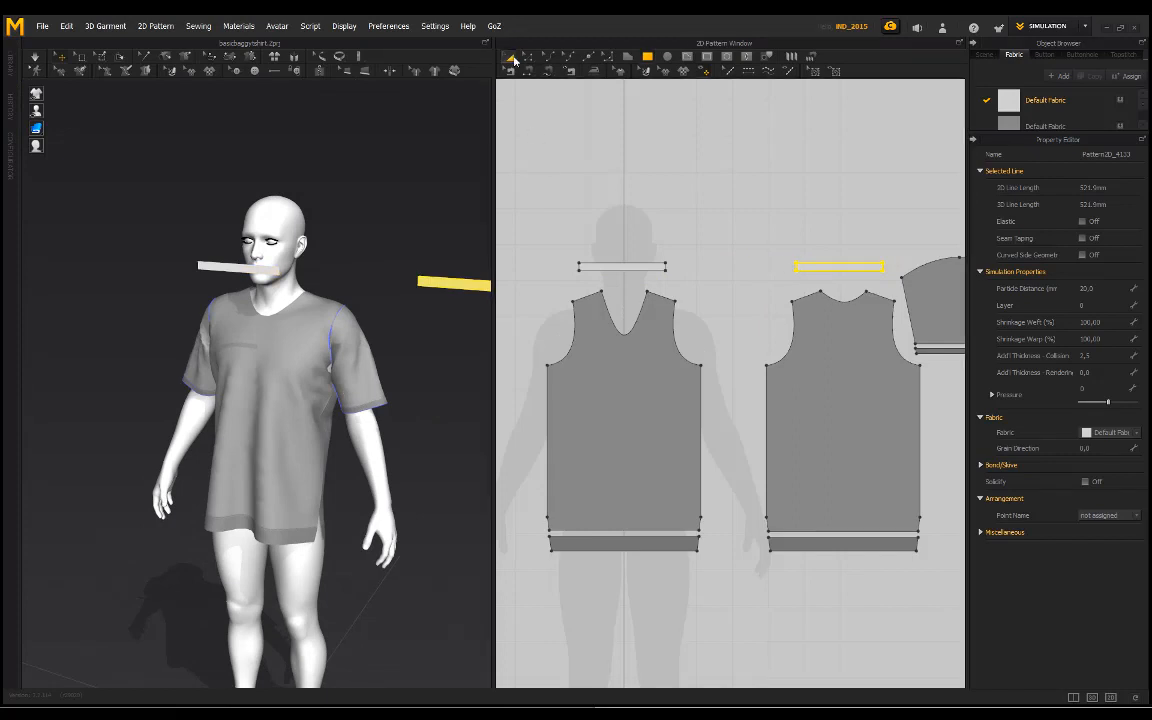
{"action": "left_click", "coordinate": [510, 57]}
{"action": "left_click_drag", "start_coordinate": [784, 266], "coordinate": [808, 266]}
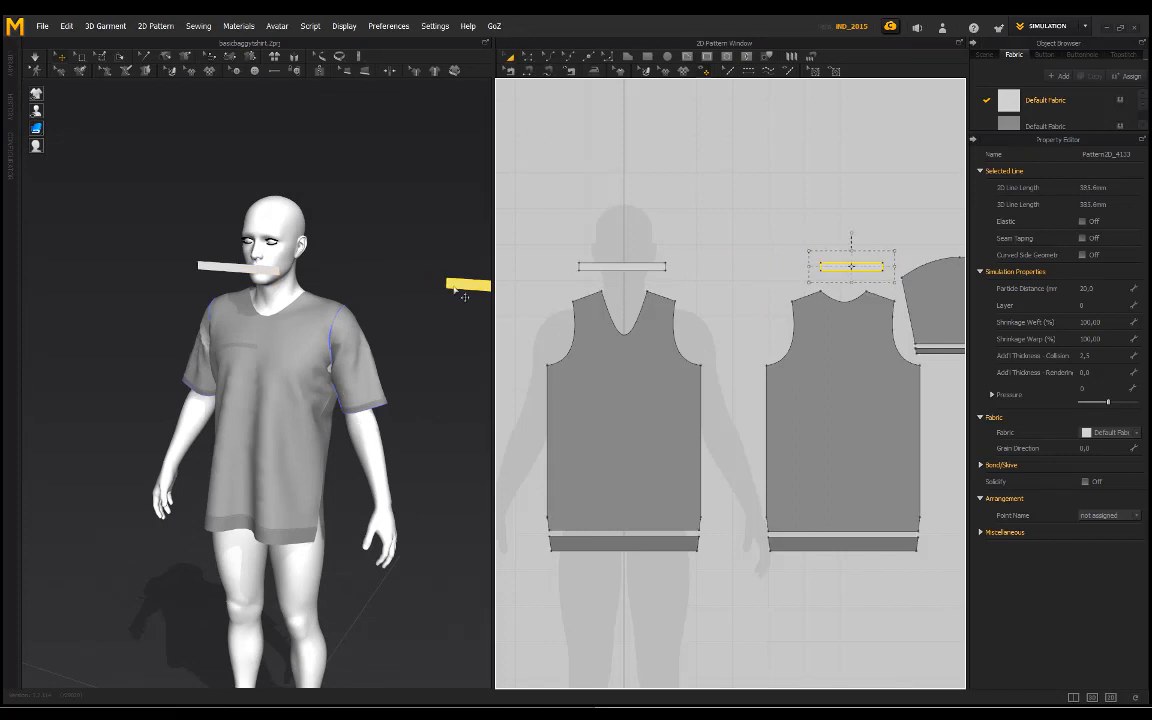
Step: Move the shorter neckband piece behind the avatar's neck in the 3D view
{"action": "right_click", "coordinate": [464, 288]}
{"action": "left_click", "coordinate": [522, 267]}
{"action": "middle_click_drag", "start_coordinate": [469, 265], "coordinate": [341, 293]}
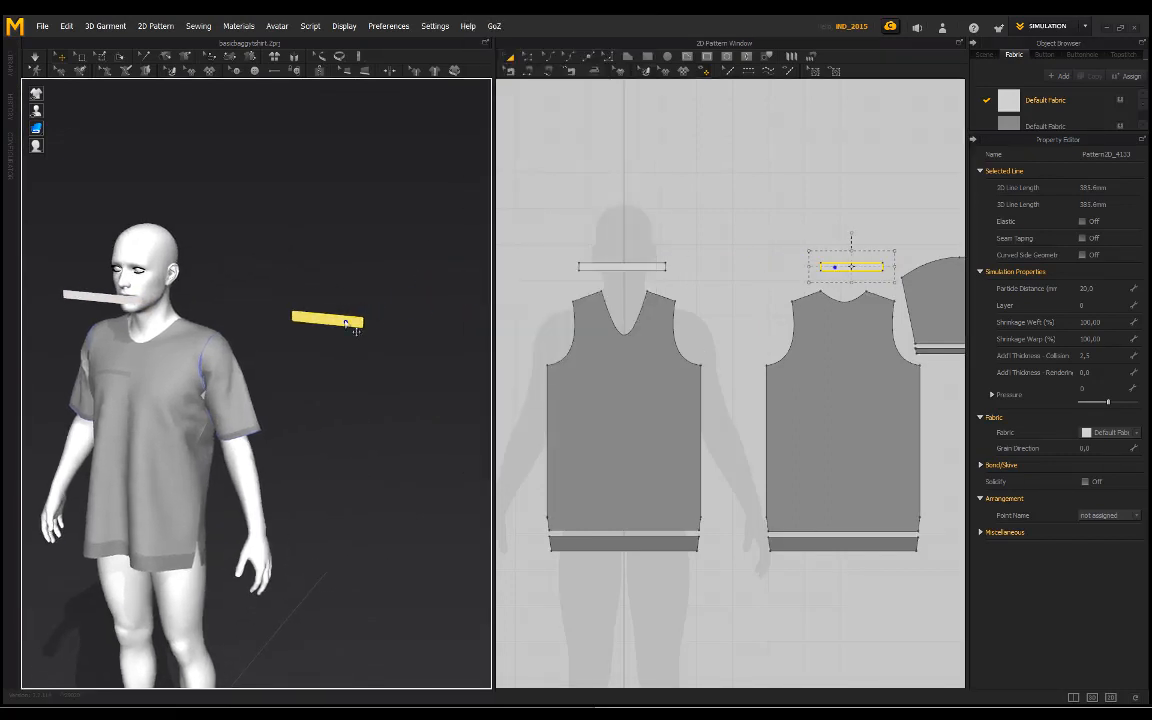
{"action": "left_click", "coordinate": [337, 321]}
{"action": "left_click_drag", "start_coordinate": [371, 326], "coordinate": [143, 291]}
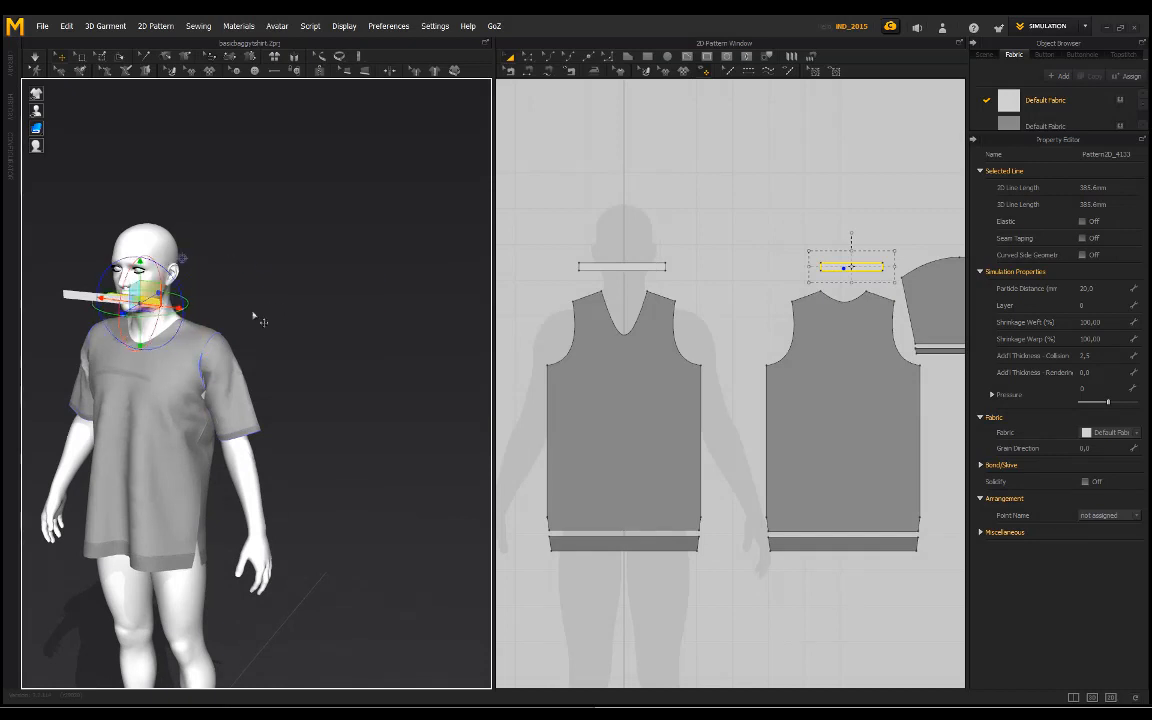
{"action": "right_click_drag", "start_coordinate": [256, 316], "coordinate": [148, 297]}
{"action": "left_click_drag", "start_coordinate": [101, 318], "coordinate": [232, 319]}
{"action": "right_click_drag", "start_coordinate": [240, 321], "coordinate": [150, 317]}
{"action": "left_click_drag", "start_coordinate": [146, 317], "coordinate": [187, 310]}
{"action": "right_click_drag", "start_coordinate": [272, 325], "coordinate": [287, 299]}
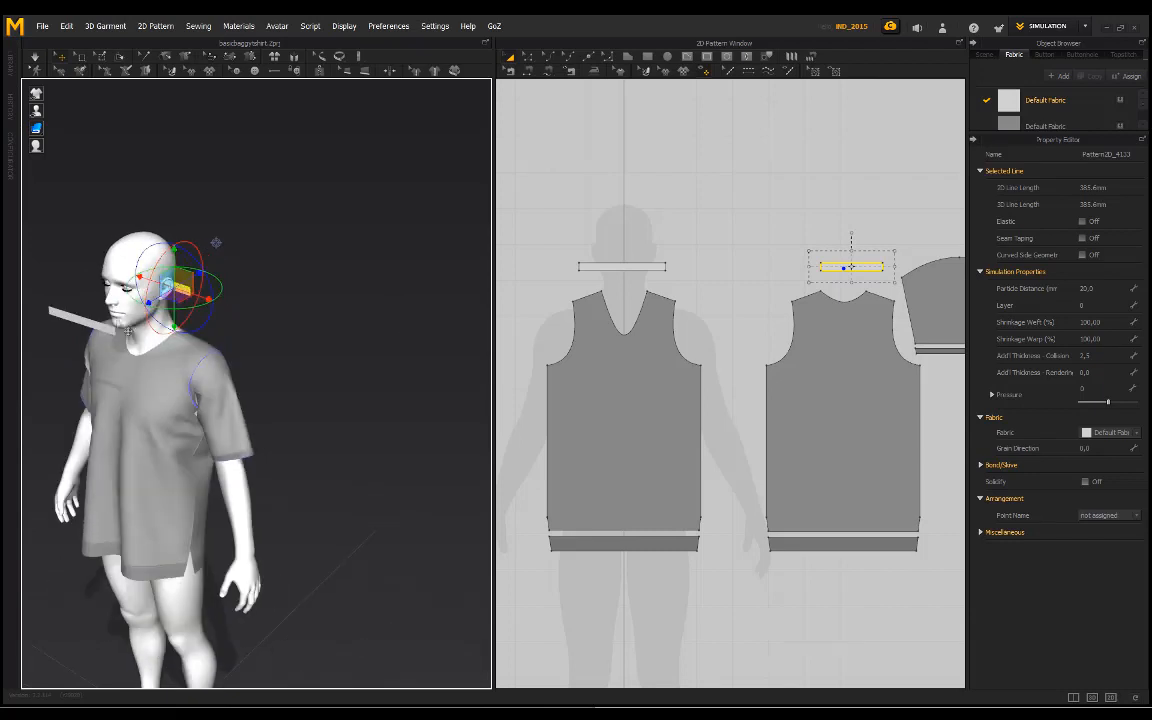
Step: Lower the front and back neckband pieces to collar height around the avatar's neck
{"action": "left_click", "coordinate": [91, 305]}
{"action": "left_click_drag", "start_coordinate": [137, 310], "coordinate": [143, 274]}
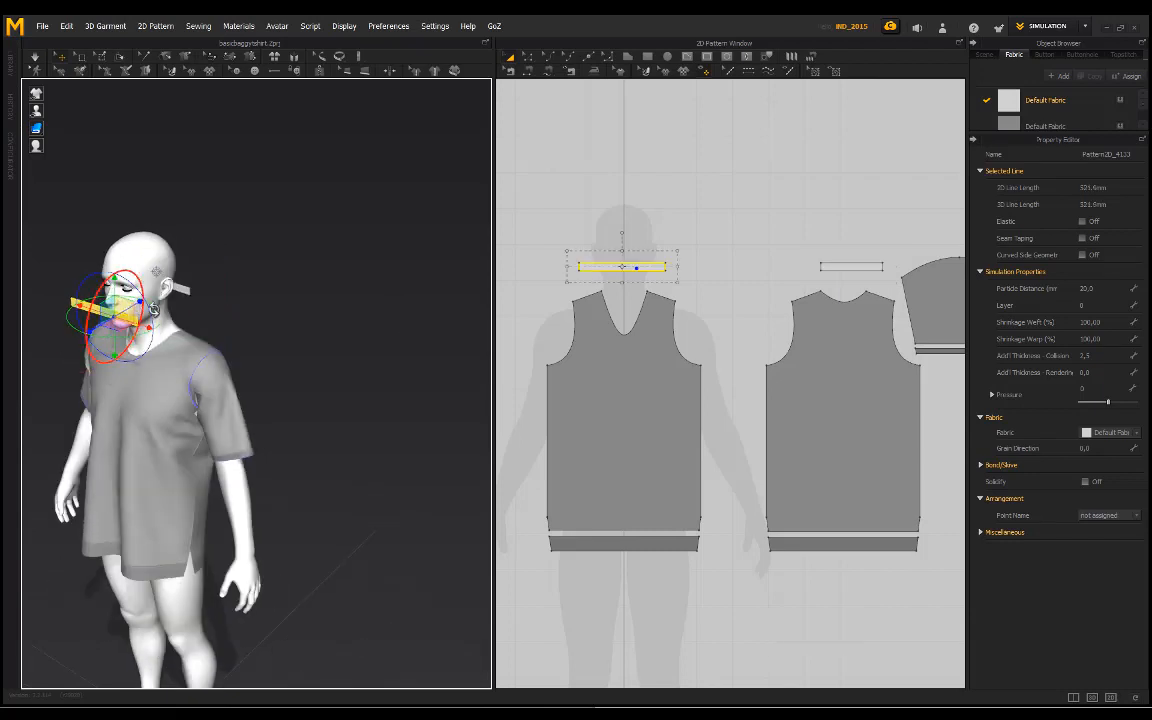
{"action": "right_click_drag", "start_coordinate": [238, 267], "coordinate": [293, 260]}
{"action": "scroll", "coordinate": [188, 253], "scroll_direction": "up", "scroll_amount": 3}
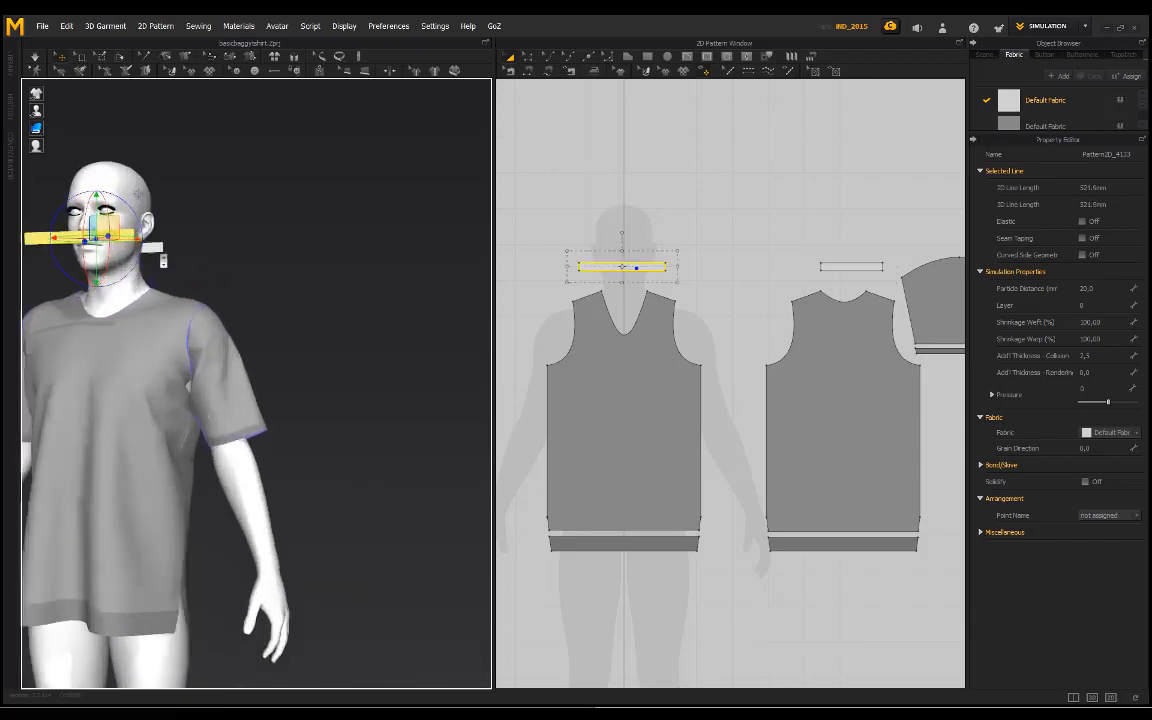
{"action": "right_click_drag", "start_coordinate": [186, 273], "coordinate": [114, 252]}
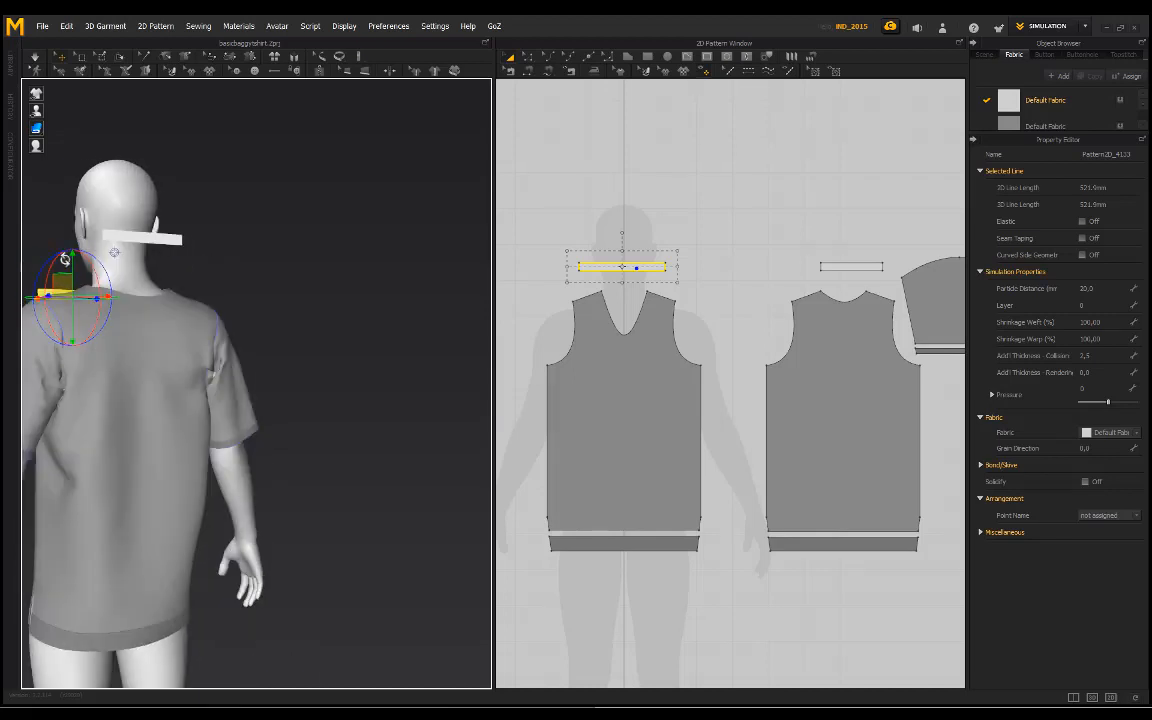
{"action": "left_click", "coordinate": [624, 160]}
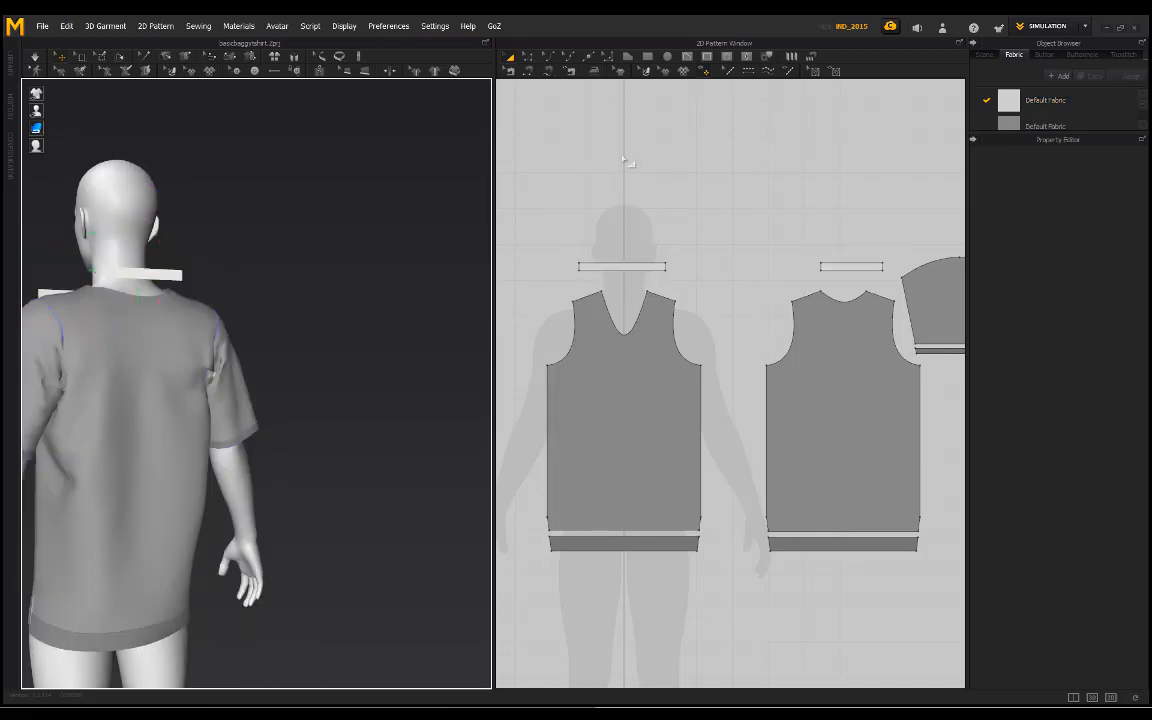
Step: Sew the short ends of the front neckband to the matching short ends of the back neckband
{"action": "left_click", "coordinate": [528, 72]}
{"action": "left_click", "coordinate": [580, 266]}
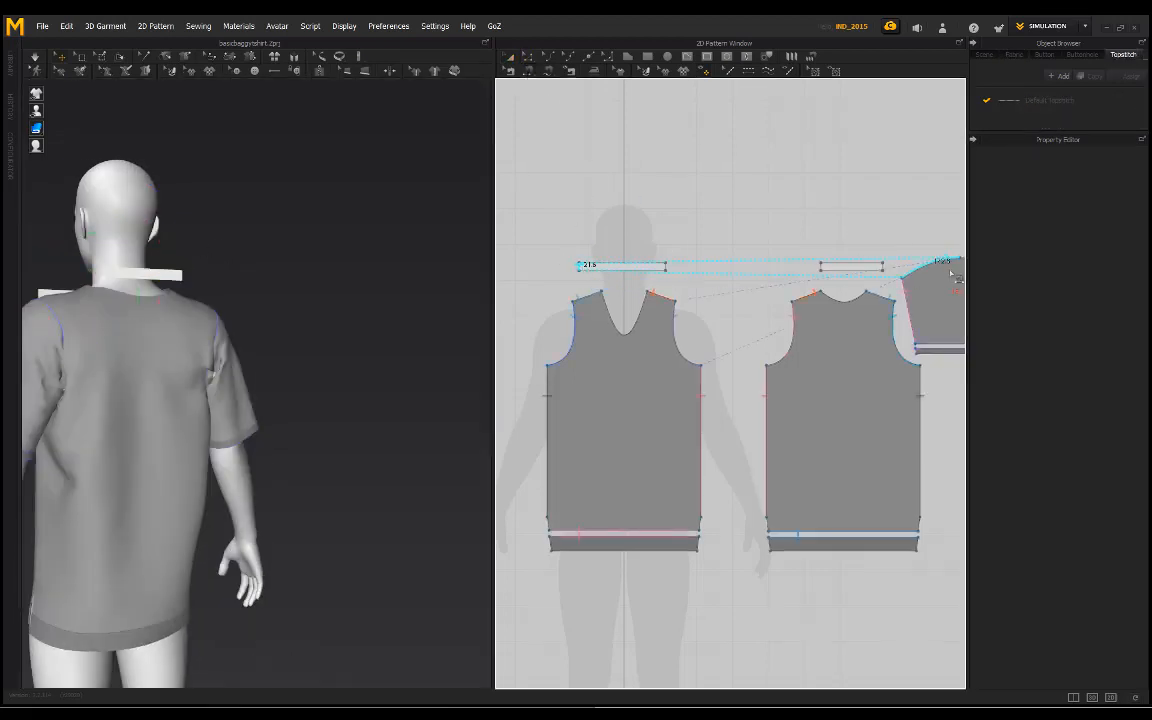
{"action": "left_click", "coordinate": [882, 268]}
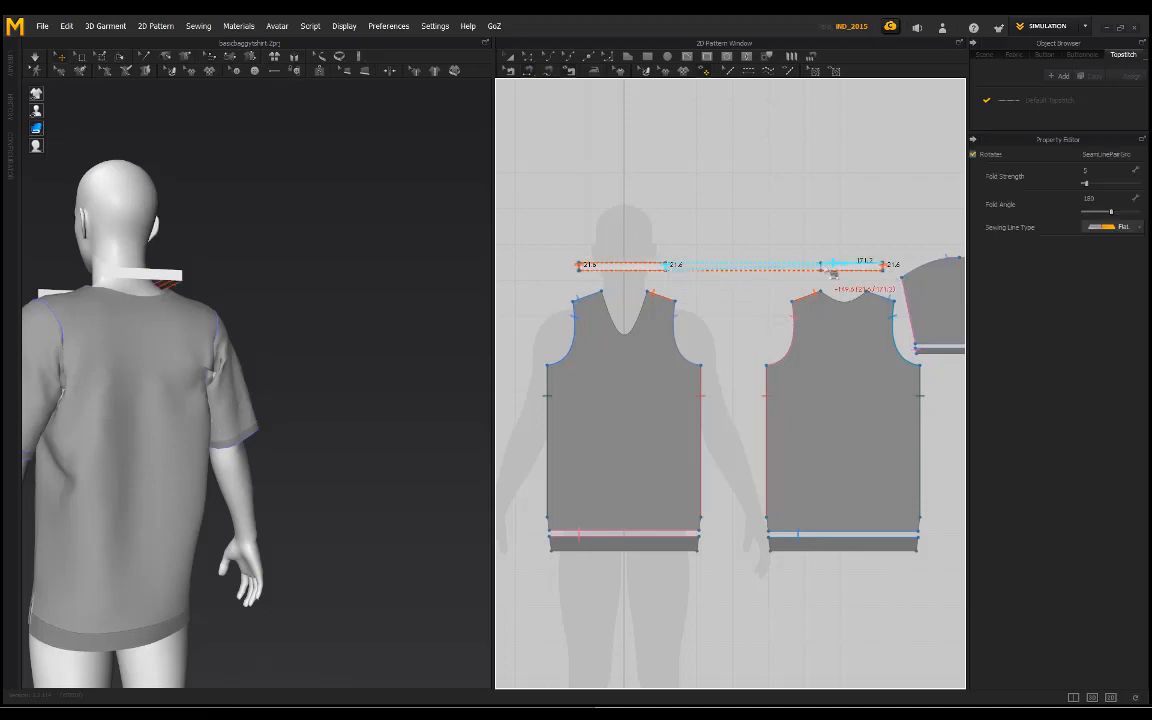
Step: Sew the lower edges of the neckbands to the front and back necklines and simulate to attach the collar
{"action": "right_click_drag", "start_coordinate": [300, 263], "coordinate": [476, 262]}
{"action": "left_click", "coordinate": [597, 270]}
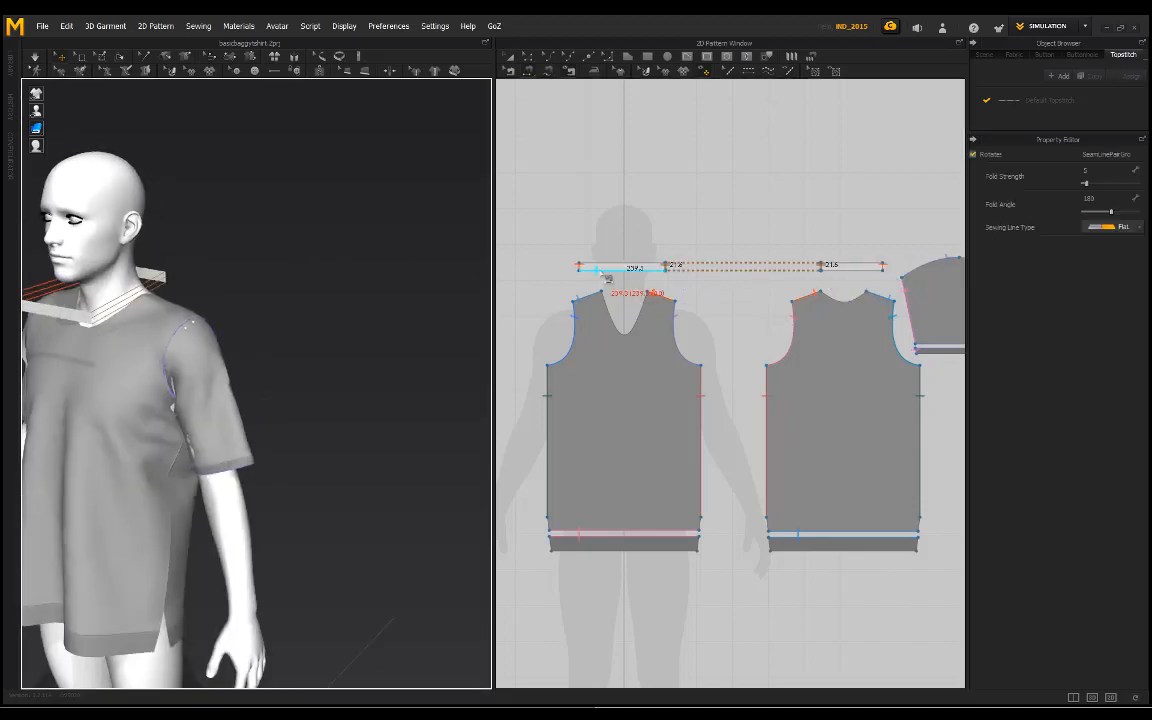
{"action": "left_click", "coordinate": [843, 283]}
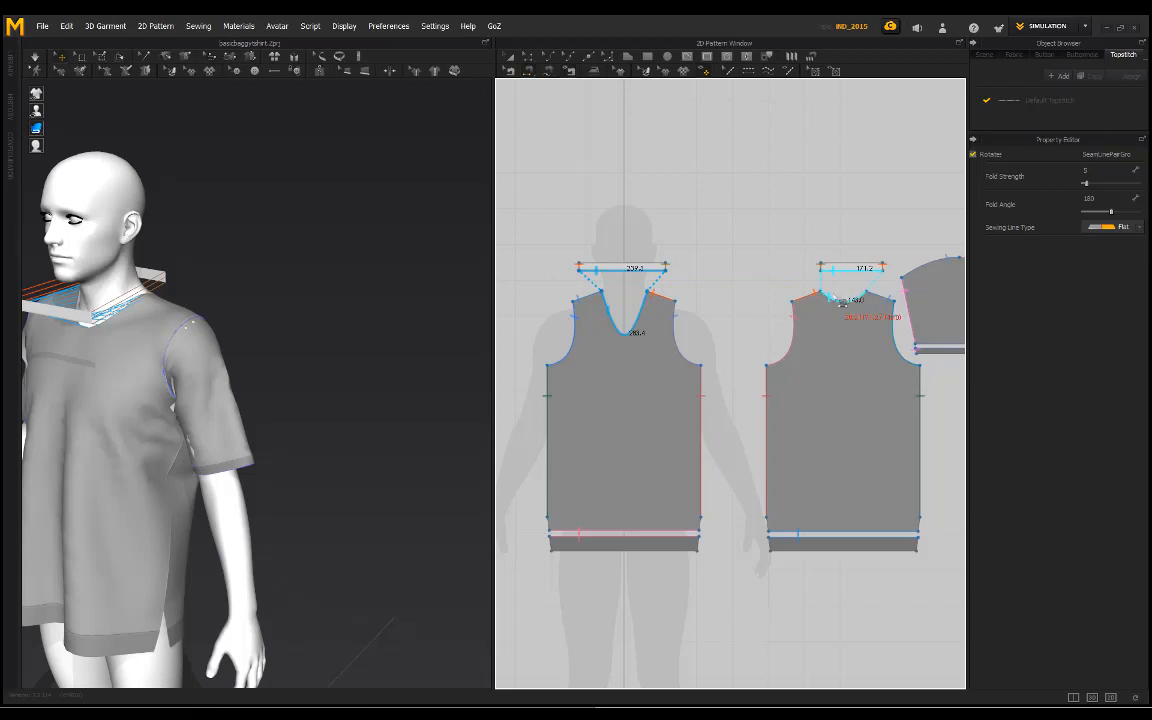
{"action": "mouse_move", "coordinate": [195, 253]}
{"action": "right_mouse_down"}
{"action": "mouse_move", "coordinate": [147, 276]}
{"action": "mouse_move", "coordinate": [85, 262]}
{"action": "mouse_move", "coordinate": [213, 246]}
{"action": "right_mouse_up"}
{"action": "key", "text": "space"}
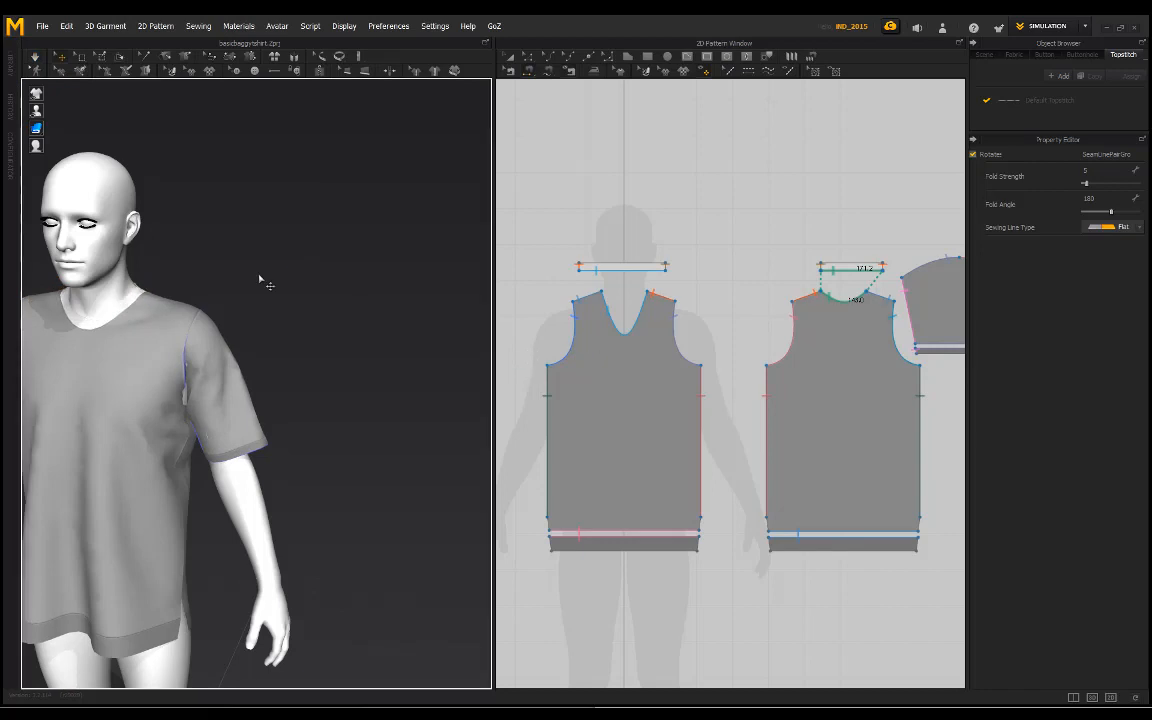
Step: Set the simulation layer of the front and back neckbands to 1
{"action": "left_click", "coordinate": [510, 57]}
{"action": "left_click", "coordinate": [661, 269]}
{"action": "left_click", "coordinate": [846, 270], "text": "shift"}
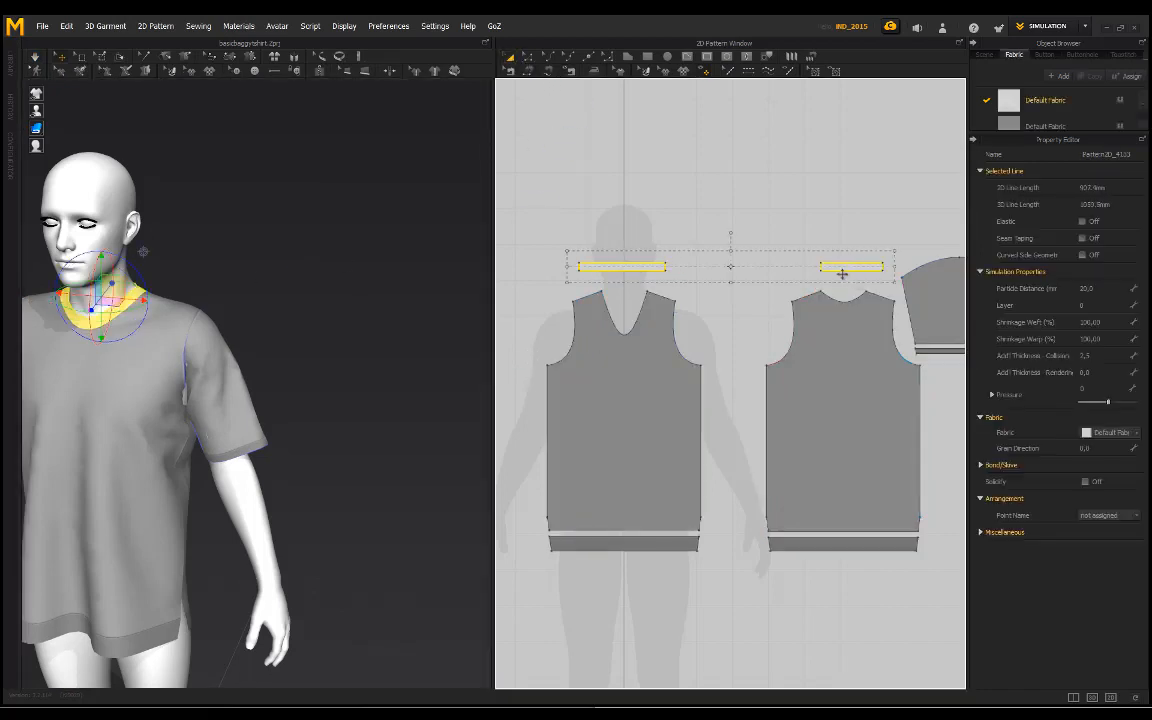
{"action": "right_click_drag", "start_coordinate": [180, 288], "coordinate": [290, 330]}
{"action": "scroll", "coordinate": [365, 336], "scroll_direction": "up", "scroll_amount": 4}
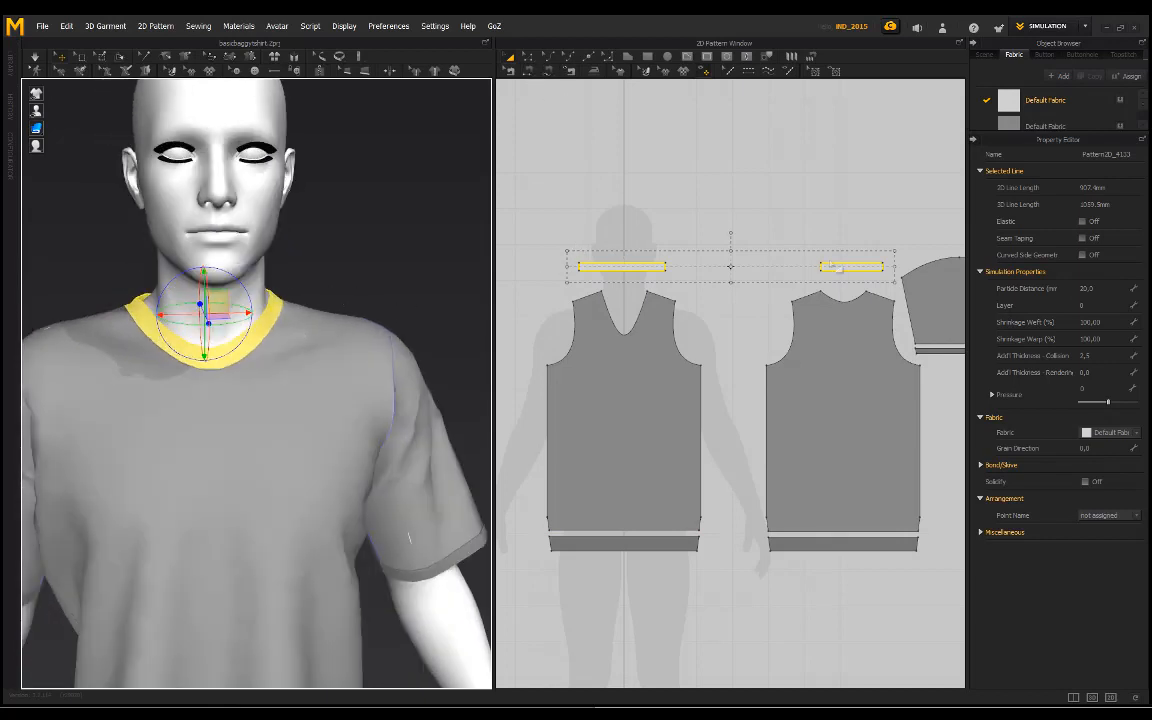
{"action": "left_click", "coordinate": [1080, 306]}
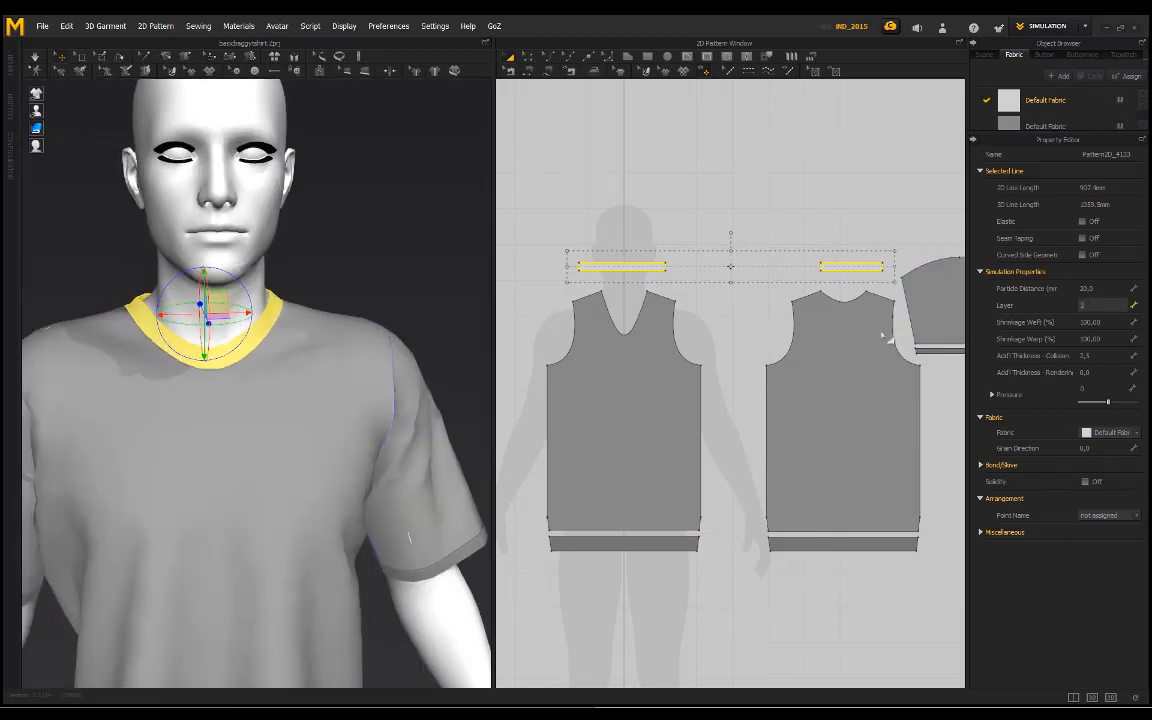
{"action": "key", "text": "Return"}
{"action": "left_click", "coordinate": [592, 382]}
{"action": "left_click", "coordinate": [657, 392]}
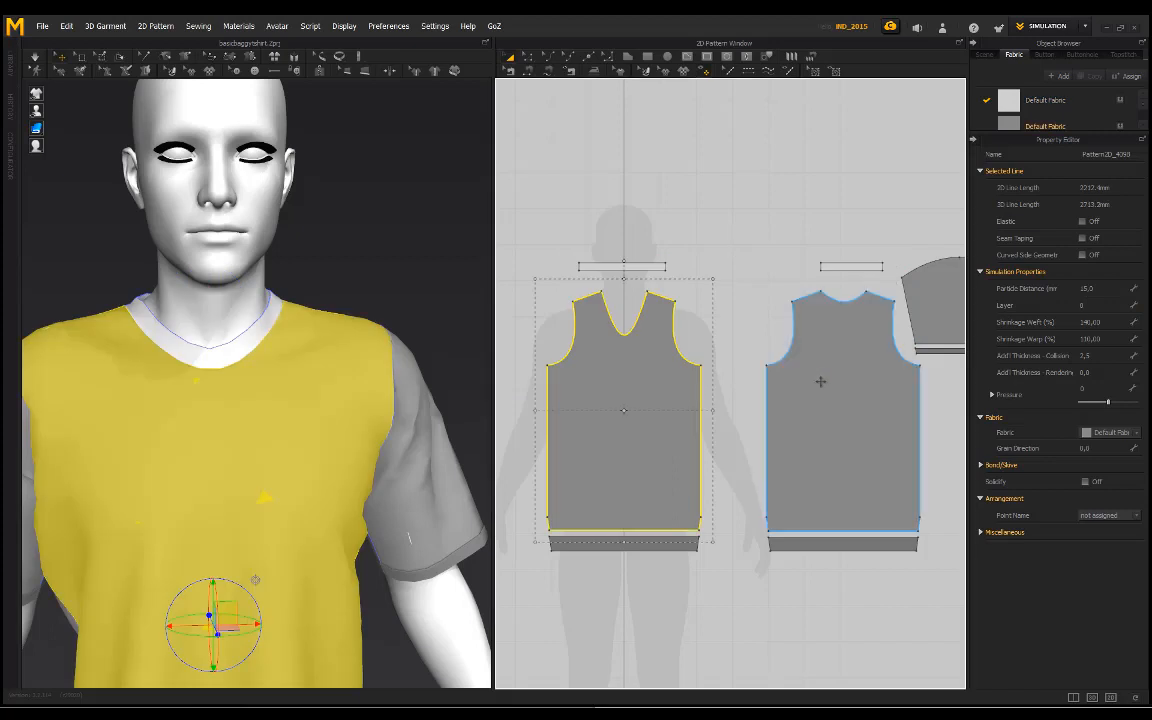
{"action": "left_click", "coordinate": [732, 303]}
Step: Assign the darker grey Default Fabric Copy 1 to both neckband pieces
{"action": "left_click", "coordinate": [660, 266]}
{"action": "right_click_drag", "start_coordinate": [288, 291], "coordinate": [317, 222]}
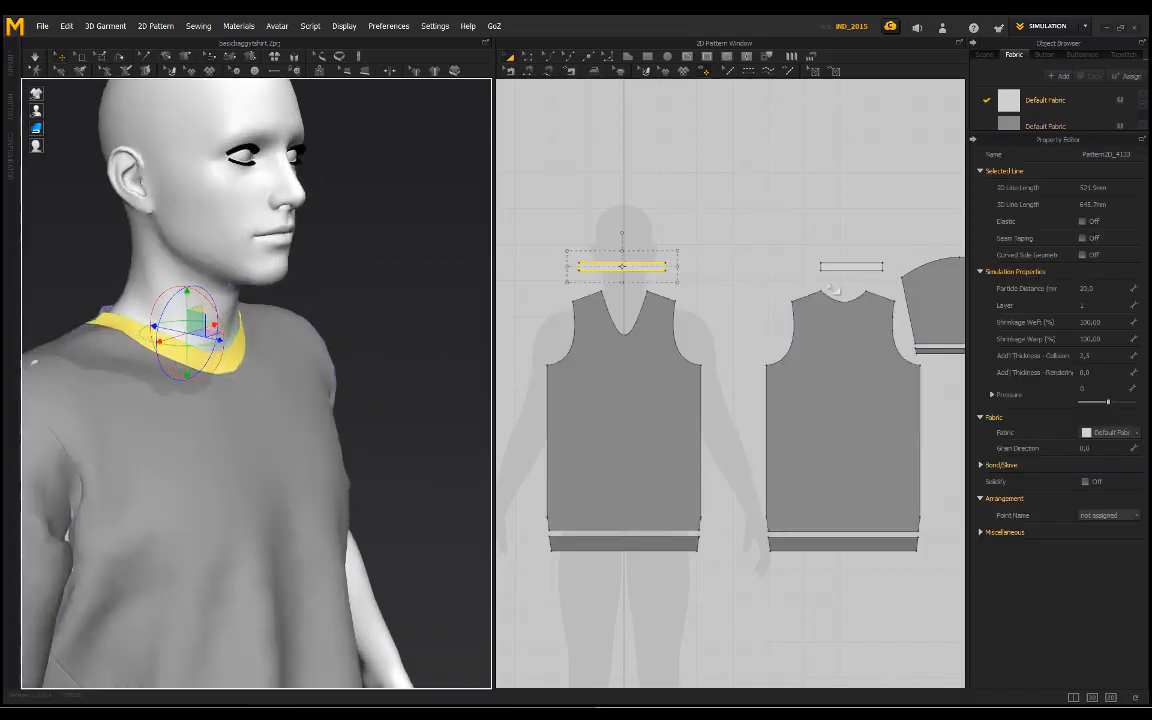
{"action": "left_click", "coordinate": [827, 268], "text": "shift"}
{"action": "left_click", "coordinate": [1130, 437]}
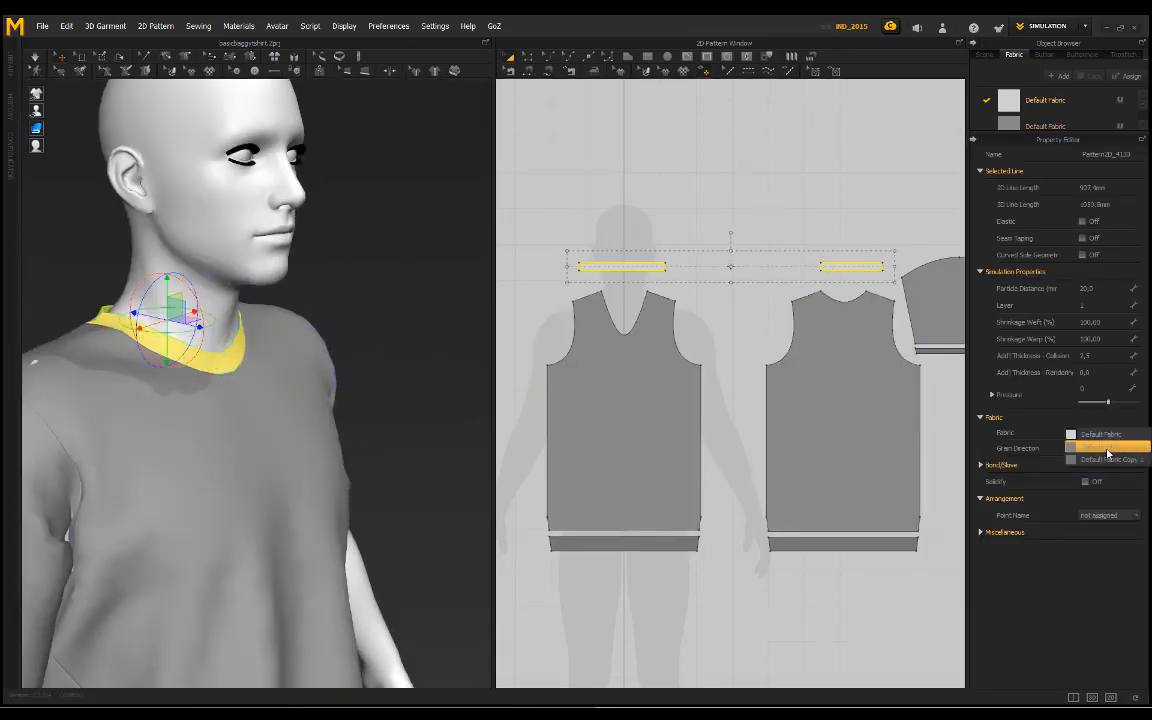
{"action": "left_click", "coordinate": [1108, 460]}
{"action": "left_click", "coordinate": [356, 320]}
Step: Narrow the back neckband until its outline is about 326 mm long and simulate to tighten the collar
{"action": "right_click_drag", "start_coordinate": [350, 322], "coordinate": [420, 463]}
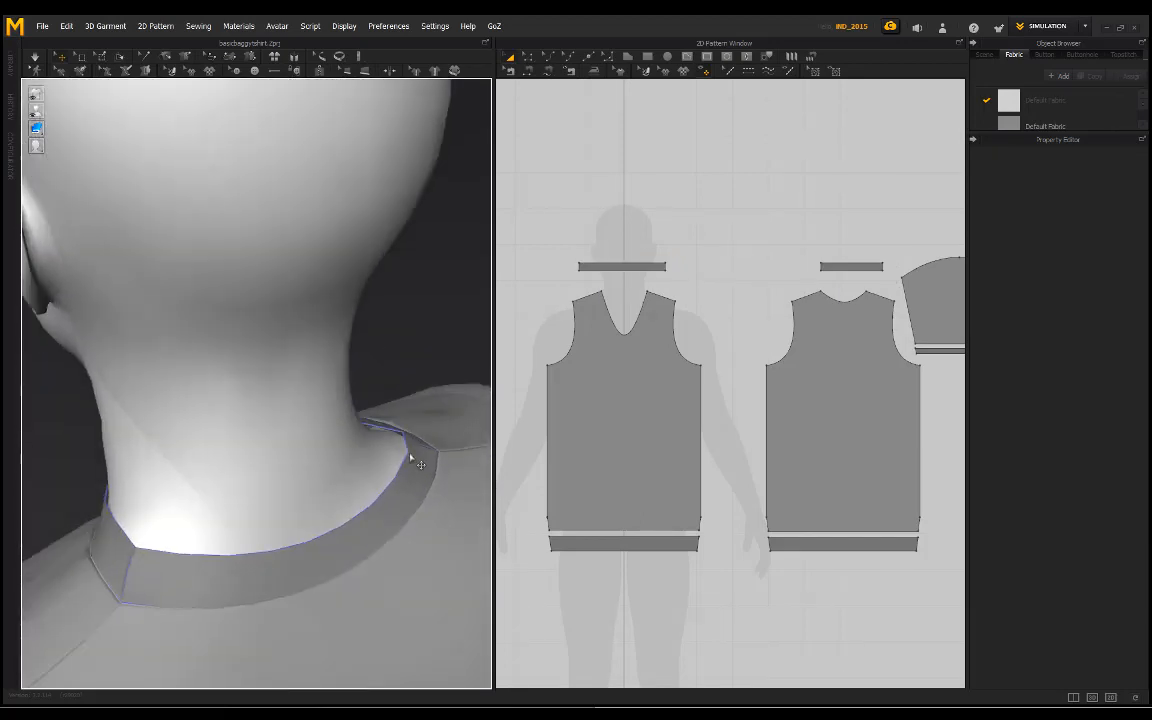
{"action": "left_click", "coordinate": [871, 268]}
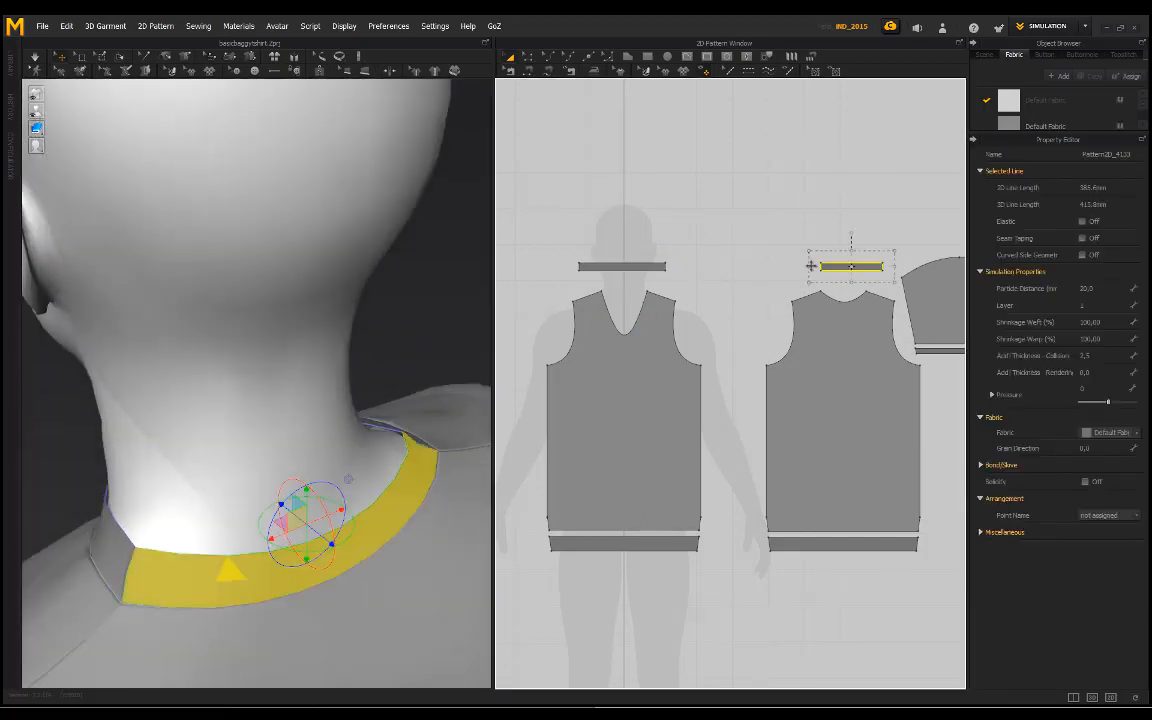
{"action": "left_click_drag", "start_coordinate": [821, 266], "coordinate": [823, 266]}
{"action": "key", "text": "space"}
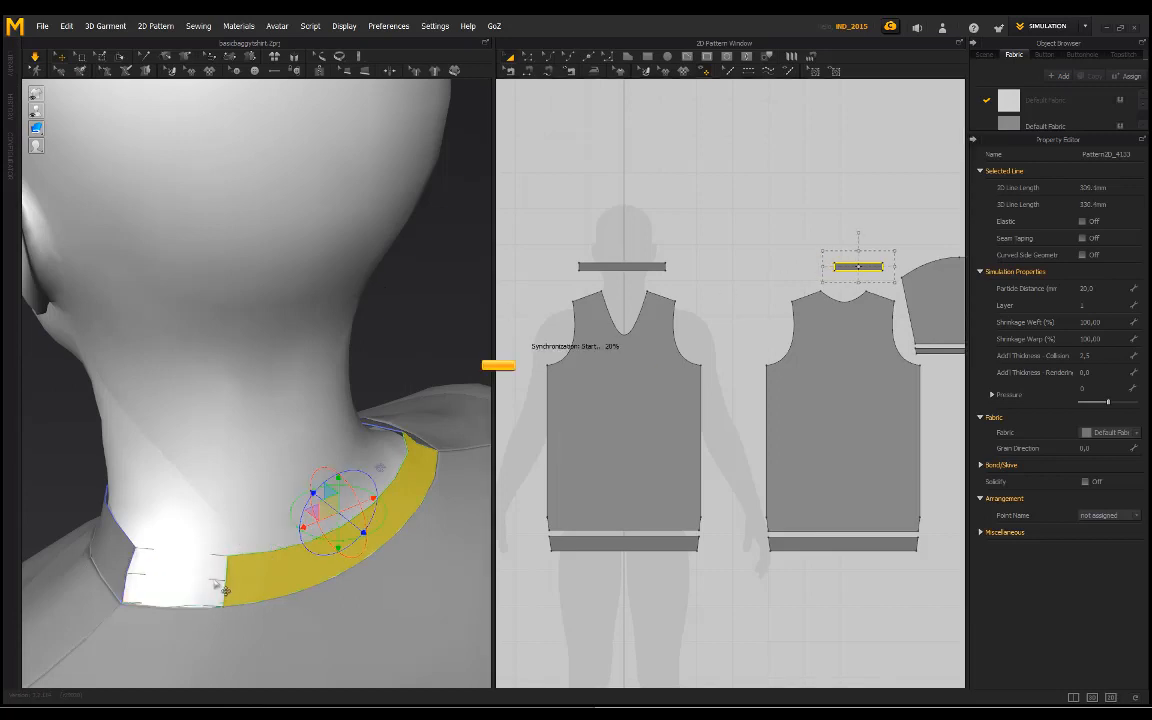
{"action": "left_click_drag", "start_coordinate": [201, 573], "coordinate": [239, 579]}
{"action": "left_click", "coordinate": [397, 347]}
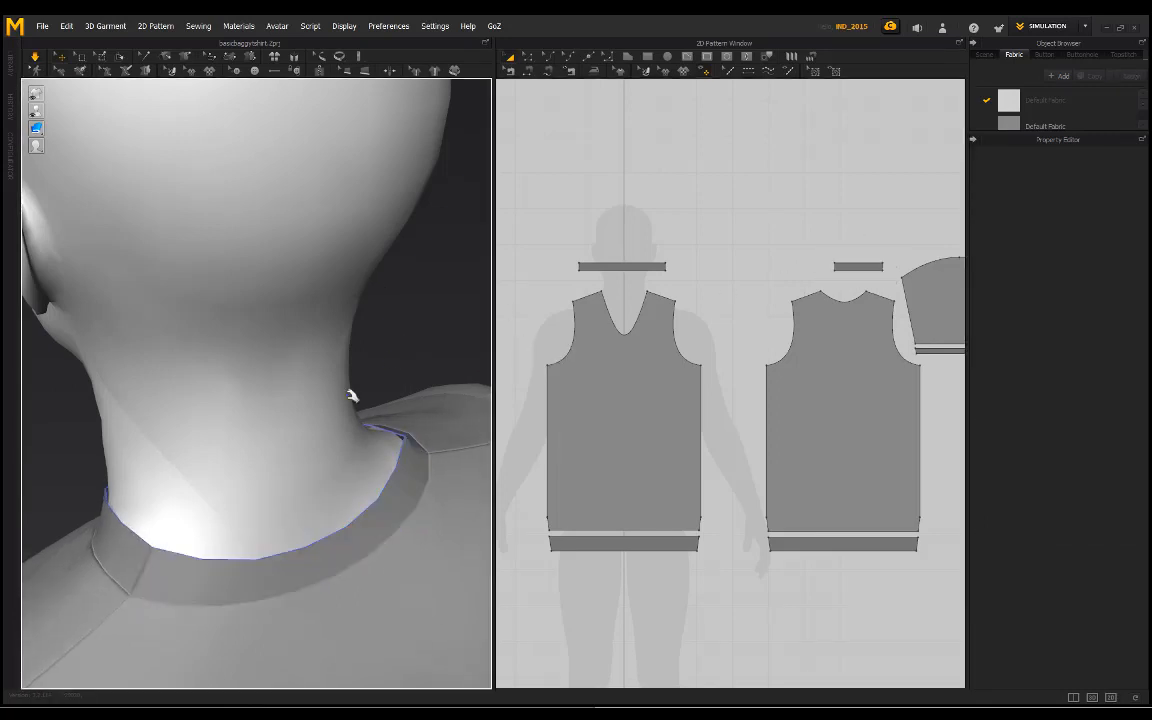
Step: Examine the collar and the T-shirt's drape from the front, the side and the back with simulation running
{"action": "right_click_drag", "start_coordinate": [249, 415], "coordinate": [234, 255]}
{"action": "scroll", "coordinate": [240, 276], "scroll_direction": "down", "scroll_amount": 3}
{"action": "right_click_drag", "start_coordinate": [198, 292], "coordinate": [285, 274]}
{"action": "scroll", "coordinate": [278, 283], "scroll_direction": "down", "scroll_amount": 1}
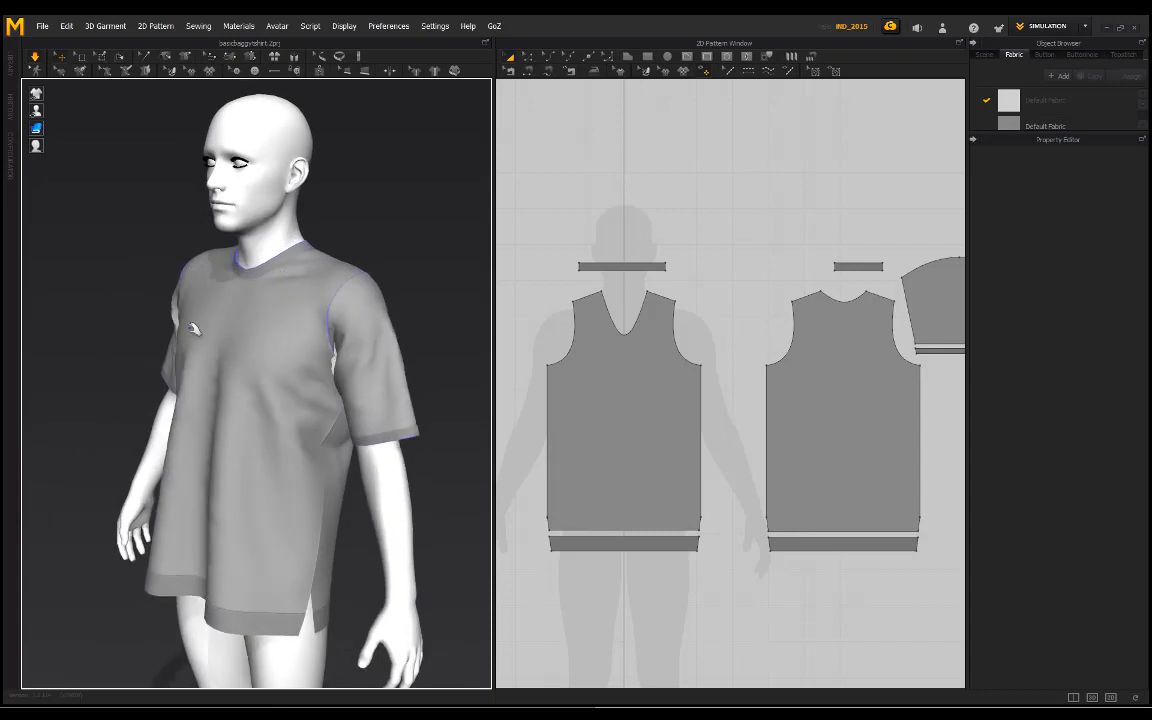
{"action": "mouse_move", "coordinate": [193, 329]}
{"action": "right_mouse_down"}
{"action": "mouse_move", "coordinate": [249, 327]}
{"action": "mouse_move", "coordinate": [267, 406]}
{"action": "mouse_move", "coordinate": [170, 471]}
{"action": "mouse_move", "coordinate": [208, 312]}
{"action": "right_mouse_up"}
{"action": "right_click_drag", "start_coordinate": [183, 370], "coordinate": [177, 436]}
{"action": "right_click_drag", "start_coordinate": [158, 502], "coordinate": [303, 432]}
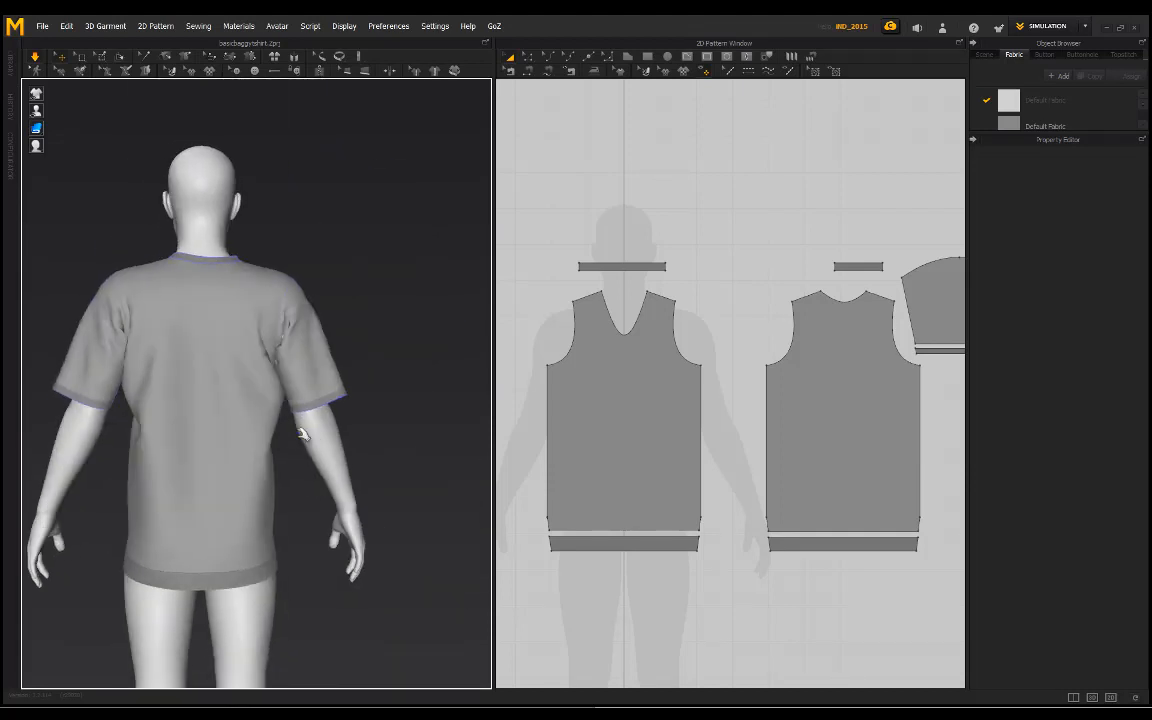
{"action": "scroll", "coordinate": [233, 445], "scroll_direction": "down", "scroll_amount": 2}
Step: Pull the back panel's fabric below both armpits during the simulation to rearrange its drape
{"action": "left_click", "coordinate": [161, 427]}
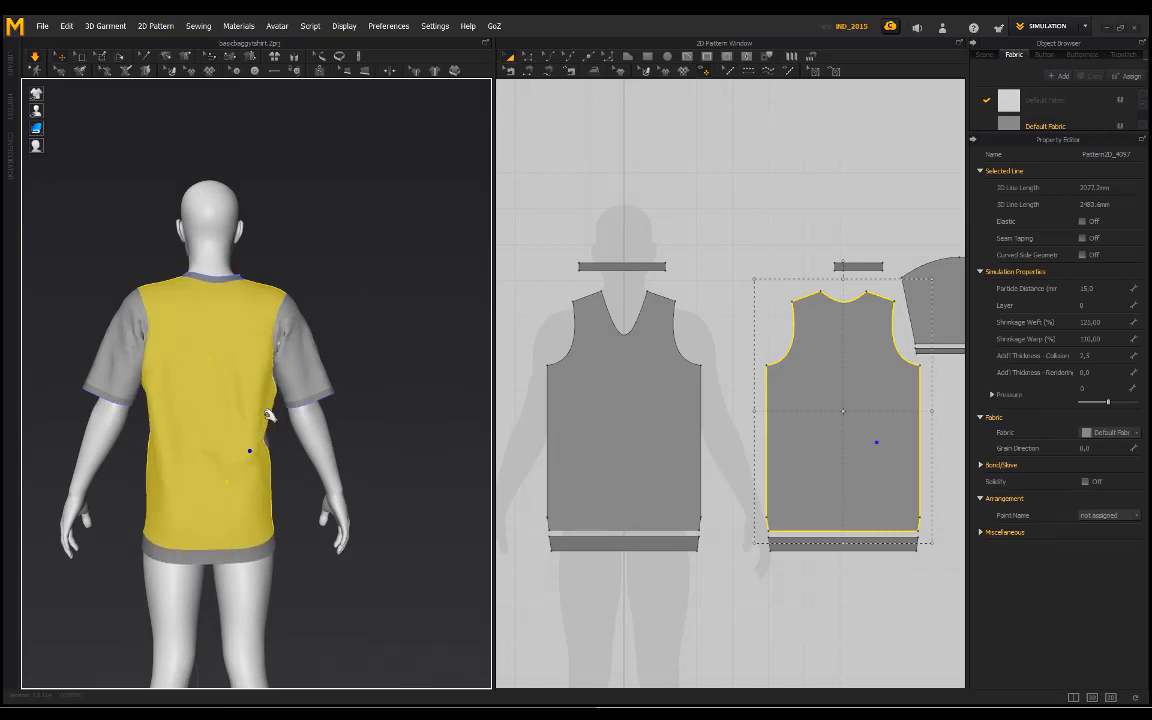
{"action": "left_click", "coordinate": [360, 304]}
{"action": "left_click", "coordinate": [157, 427]}
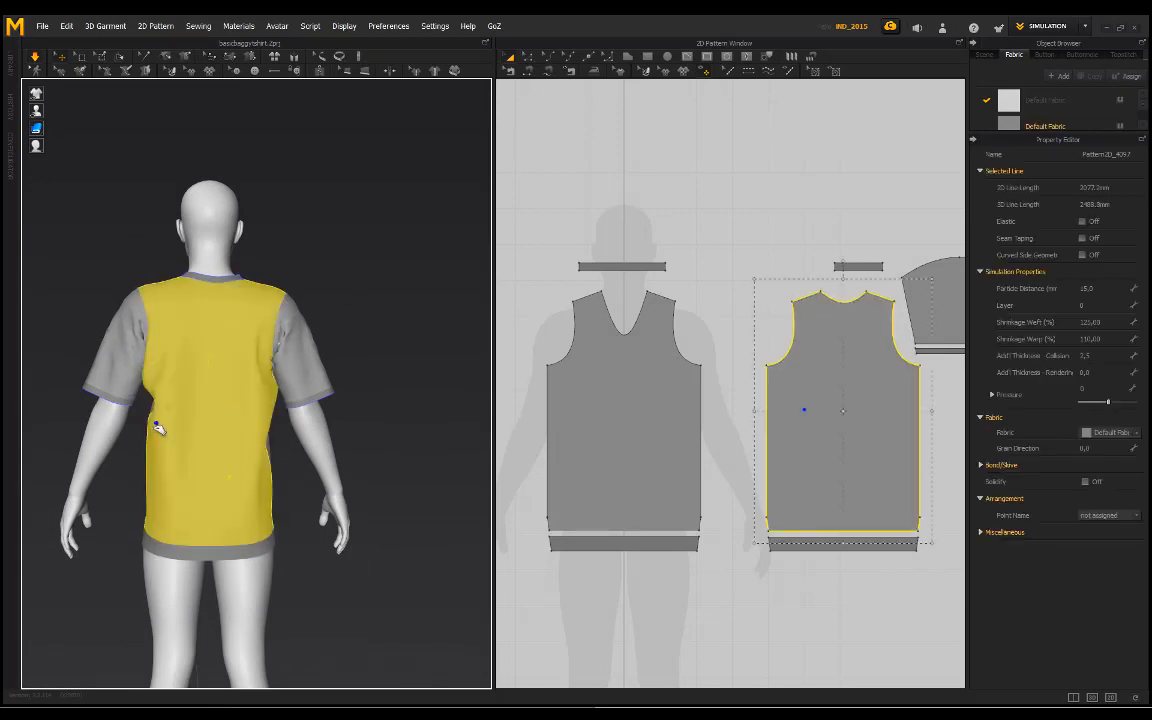
{"action": "left_click", "coordinate": [345, 242]}
Step: Pull the T-shirt's fabric below the left armpit from the front during the simulation to rearrange its folds
{"action": "right_click_drag", "start_coordinate": [373, 273], "coordinate": [100, 270]}
{"action": "right_click_drag", "start_coordinate": [302, 272], "coordinate": [263, 273]}
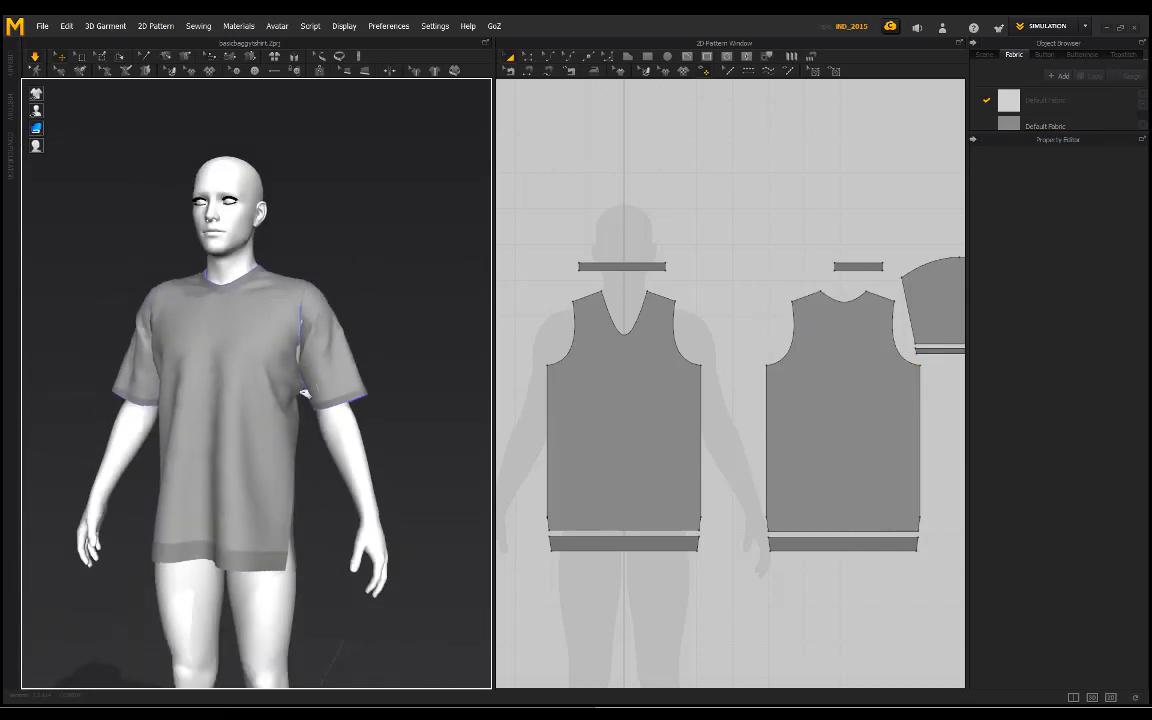
{"action": "left_click", "coordinate": [304, 405]}
{"action": "left_click", "coordinate": [398, 298]}
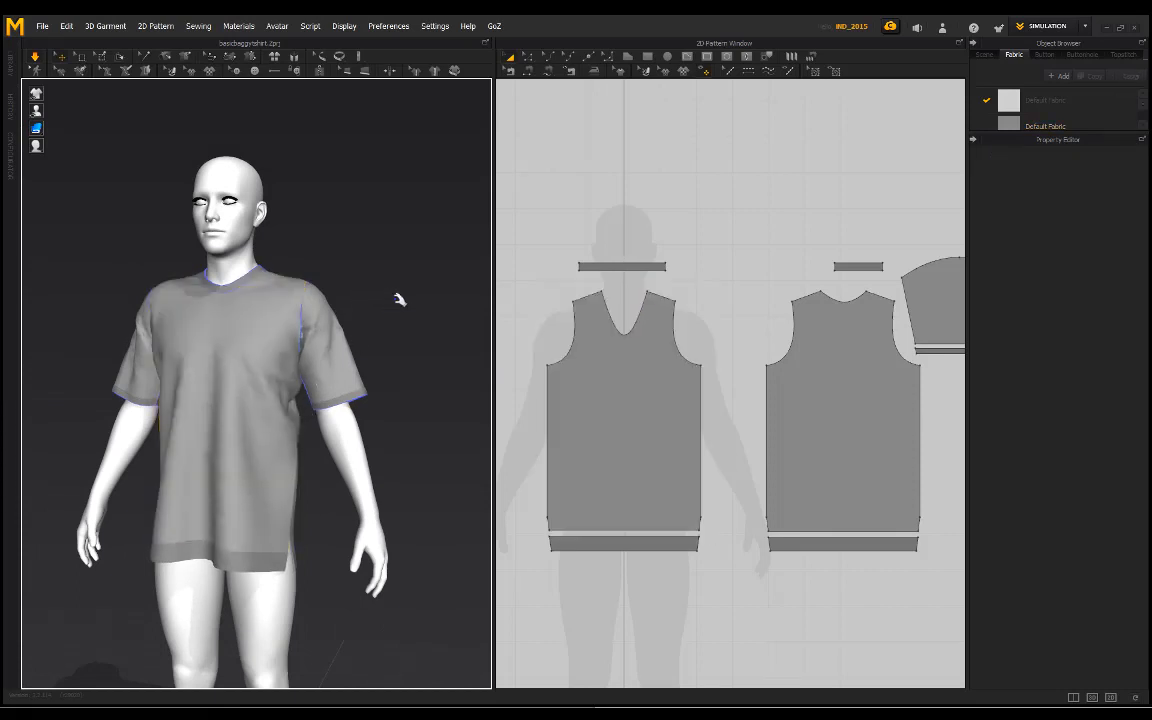
{"action": "left_click", "coordinate": [309, 397]}
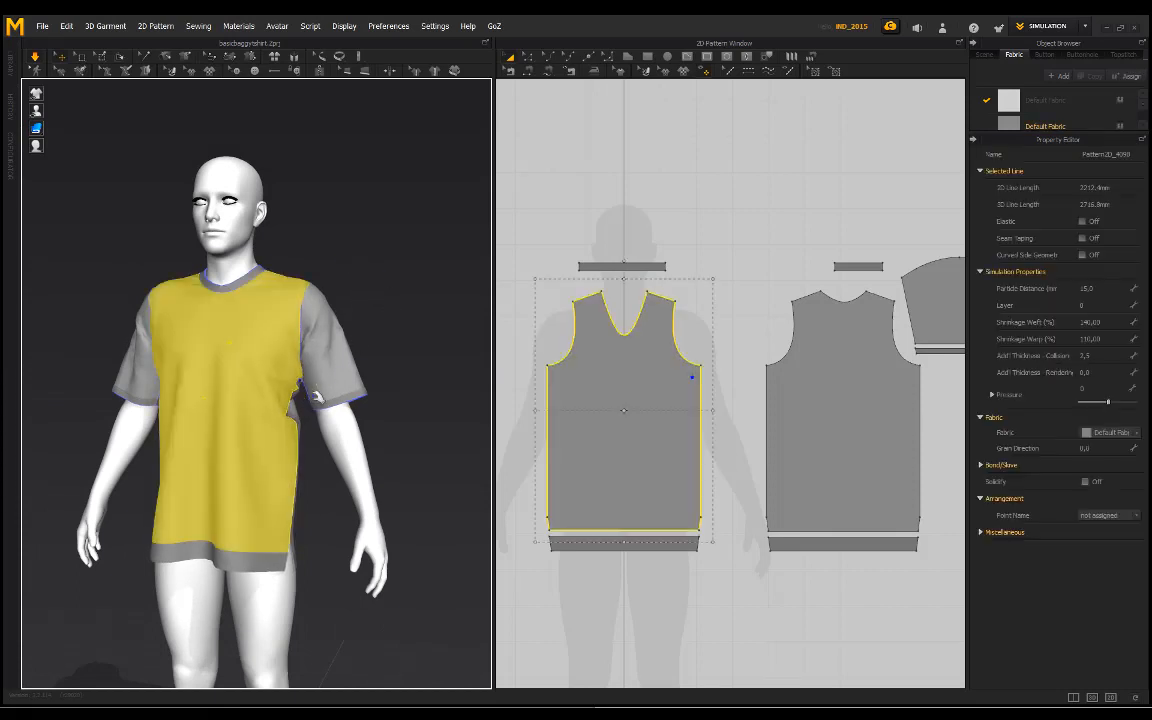
{"action": "left_click", "coordinate": [380, 306]}
Step: Examine the T-shirt's drape, collar and side slit from the back, the front and the side
{"action": "right_click_drag", "start_coordinate": [393, 238], "coordinate": [221, 262]}
{"action": "scroll", "coordinate": [221, 262], "scroll_direction": "up", "scroll_amount": 3}
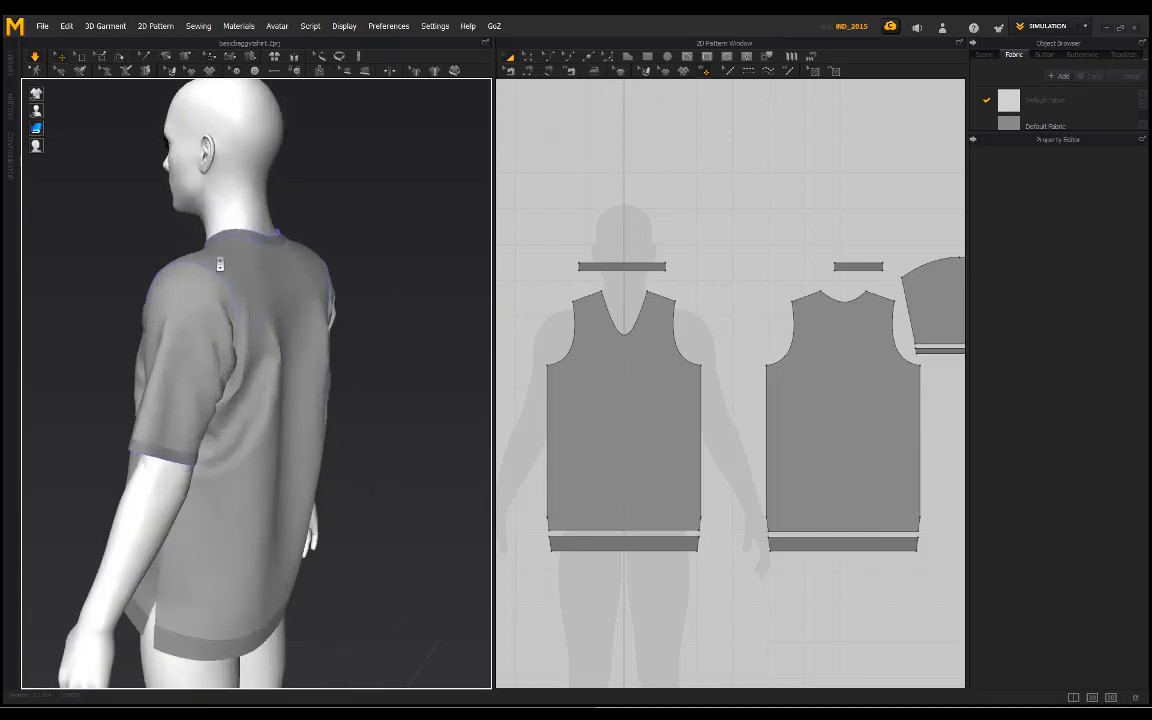
{"action": "right_click_drag", "start_coordinate": [108, 216], "coordinate": [355, 235]}
{"action": "scroll", "coordinate": [252, 217], "scroll_direction": "up", "scroll_amount": 2}
{"action": "middle_click_drag", "start_coordinate": [252, 217], "coordinate": [272, 227]}
{"action": "scroll", "coordinate": [265, 202], "scroll_direction": "down", "scroll_amount": 1}
{"action": "right_click_drag", "start_coordinate": [264, 200], "coordinate": [240, 243]}
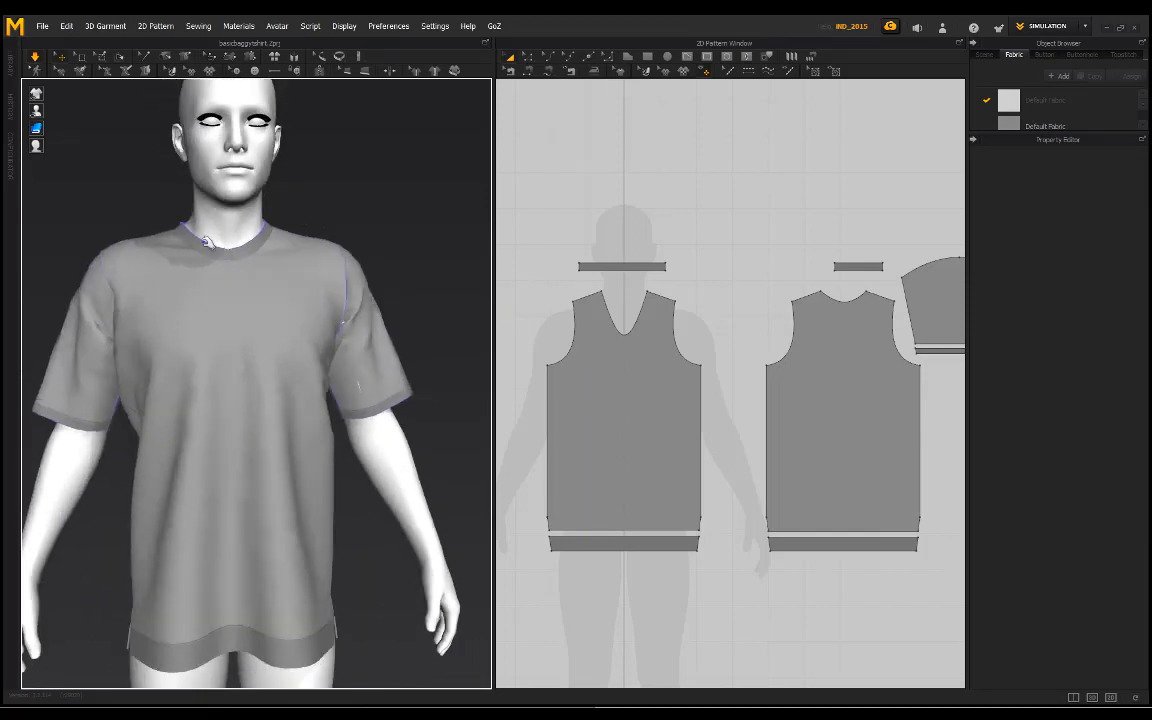
{"action": "middle_click_drag", "start_coordinate": [218, 236], "coordinate": [238, 246]}
{"action": "scroll", "coordinate": [238, 246], "scroll_direction": "down", "scroll_amount": 1}
{"action": "right_click_drag", "start_coordinate": [238, 246], "coordinate": [149, 238]}
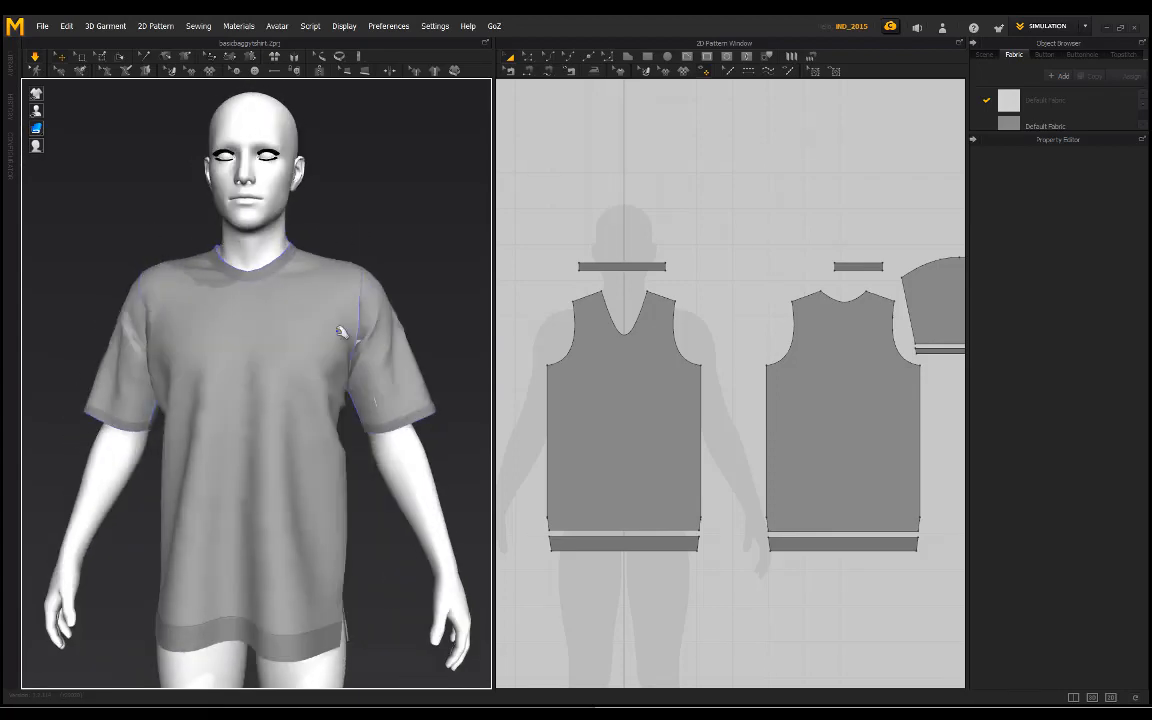
{"action": "right_click_drag", "start_coordinate": [341, 333], "coordinate": [306, 535]}
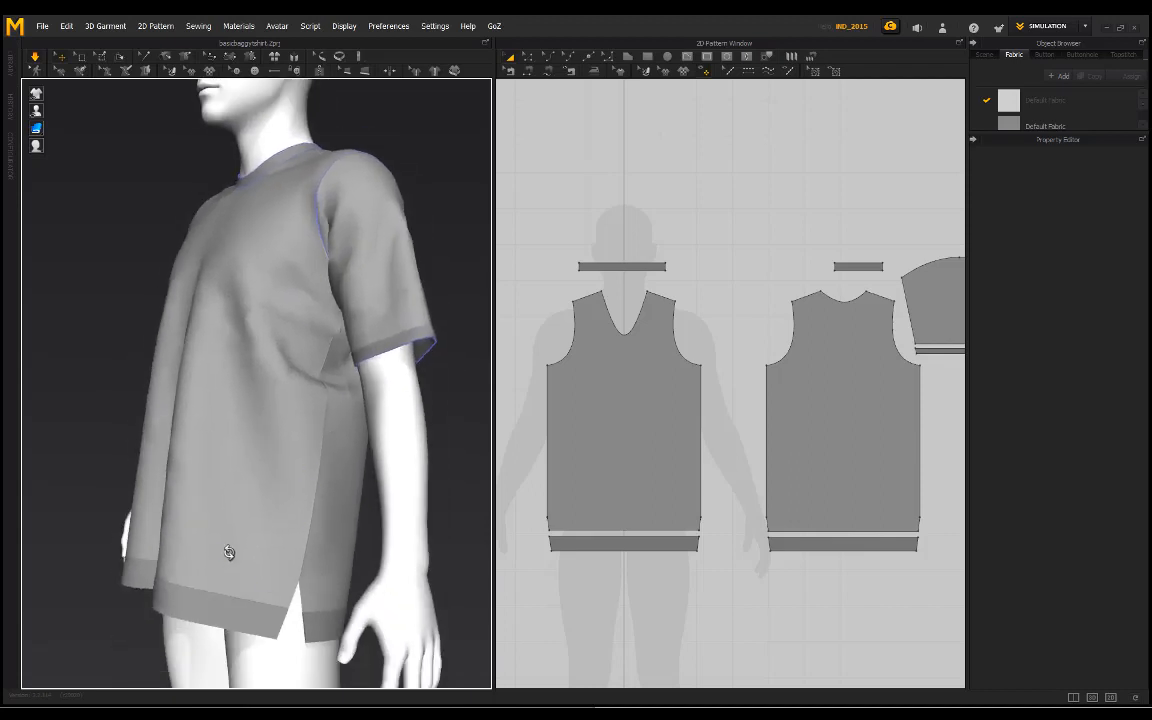
{"action": "right_click_drag", "start_coordinate": [229, 552], "coordinate": [198, 447]}
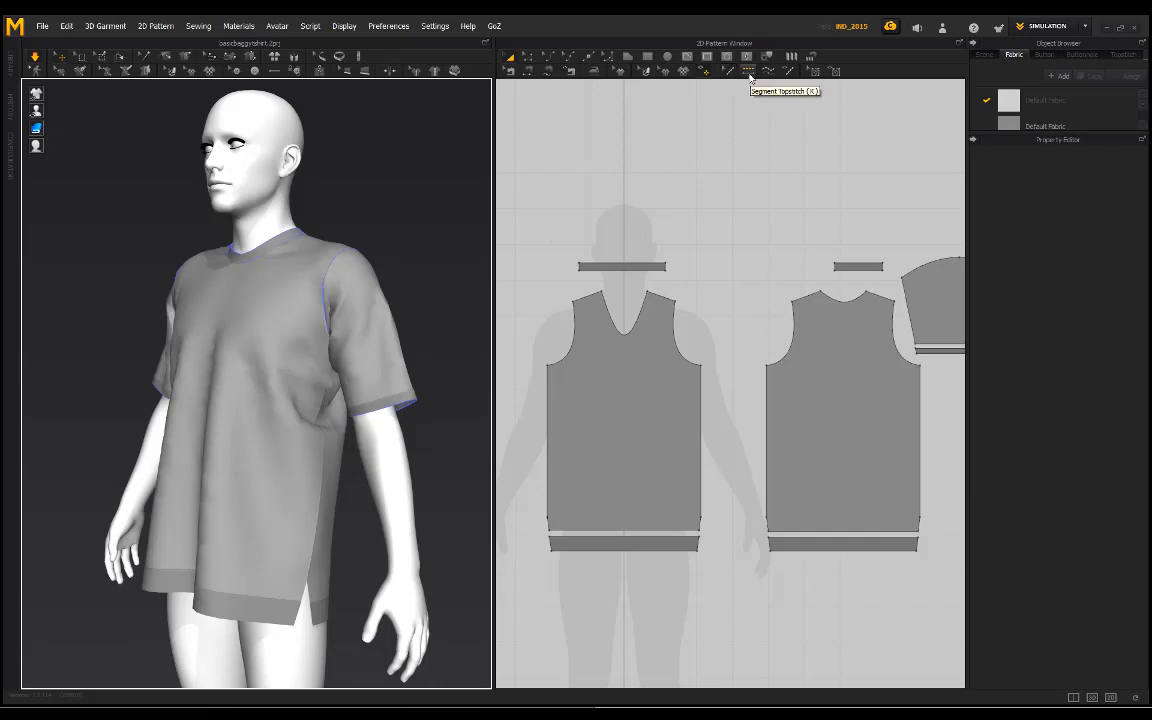
Step: Topstitch the back panel's side edges, armholes, shoulders and neckline with Segment Topstitch using Default Topstitch
{"action": "left_click", "coordinate": [751, 79]}
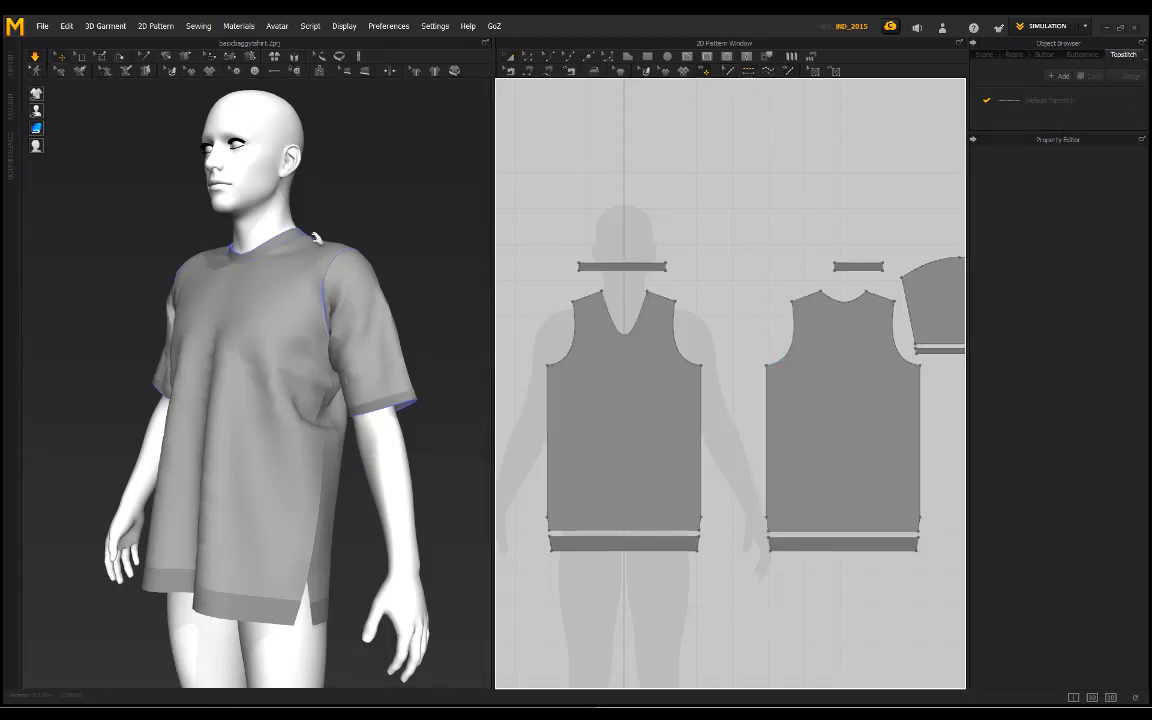
{"action": "right_click_drag", "start_coordinate": [300, 170], "coordinate": [368, 197]}
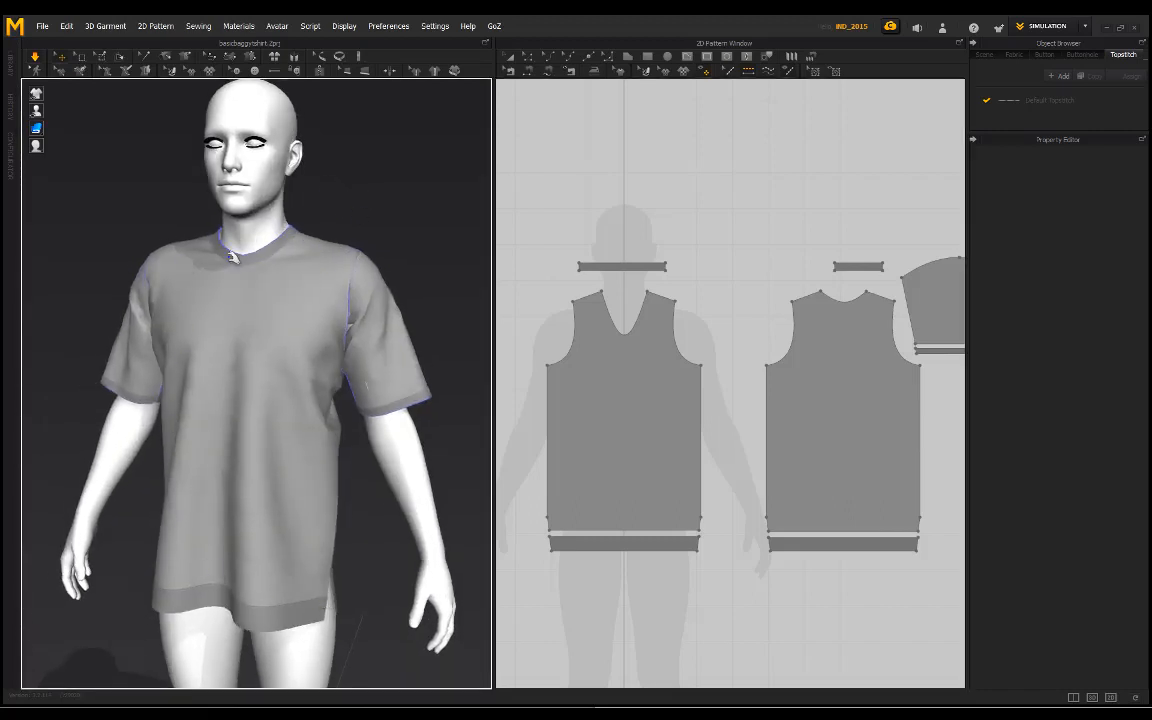
{"action": "right_click_drag", "start_coordinate": [232, 258], "coordinate": [410, 240]}
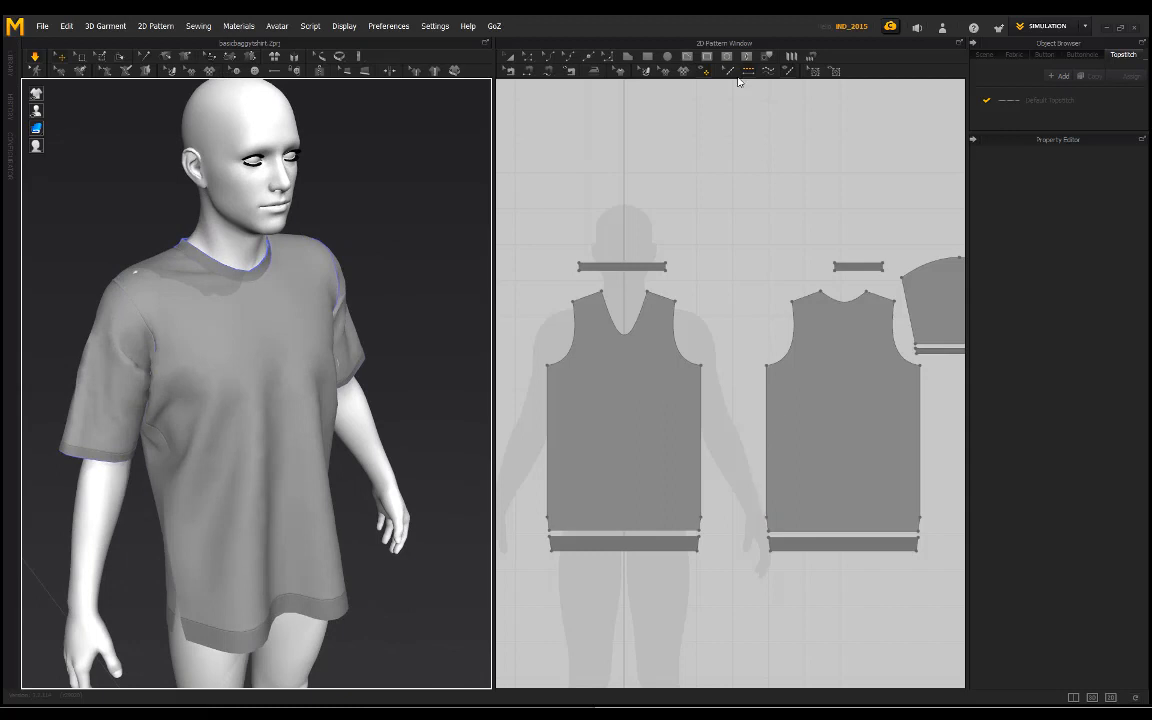
{"action": "left_click", "coordinate": [770, 422]}
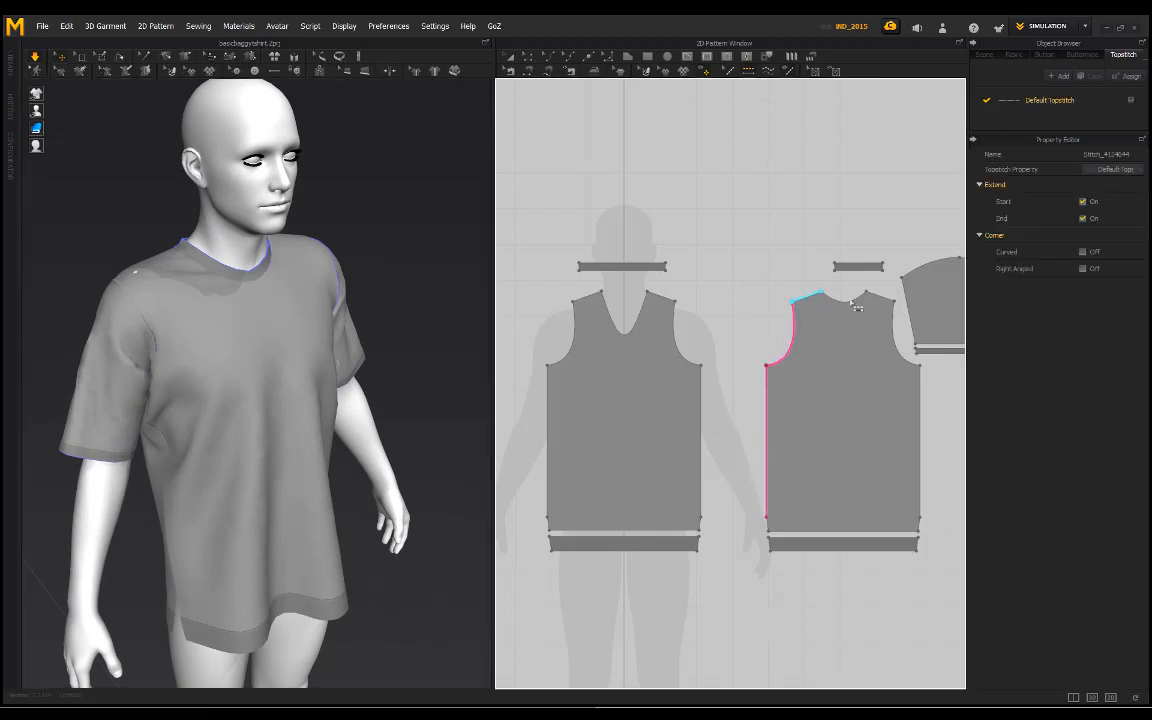
{"action": "left_click", "coordinate": [898, 343]}
{"action": "left_click", "coordinate": [919, 482]}
Step: Examine the dashed topstitching along the T-shirt's side seams up close and from a distance
{"action": "right_click_drag", "start_coordinate": [302, 411], "coordinate": [344, 388]}
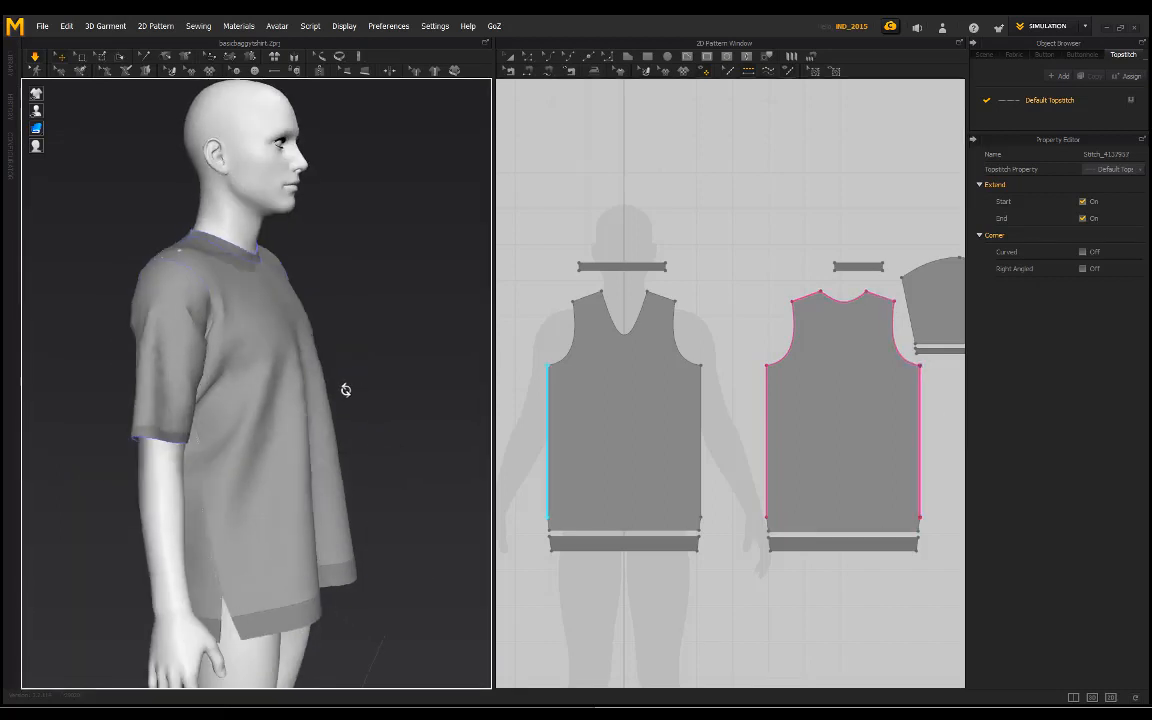
{"action": "scroll", "coordinate": [180, 530], "scroll_direction": "up", "scroll_amount": 4}
{"action": "scroll", "coordinate": [208, 580], "scroll_direction": "up", "scroll_amount": 2}
{"action": "right_click_drag", "start_coordinate": [198, 586], "coordinate": [314, 563]}
{"action": "middle_click_drag", "start_coordinate": [314, 550], "coordinate": [314, 350]}
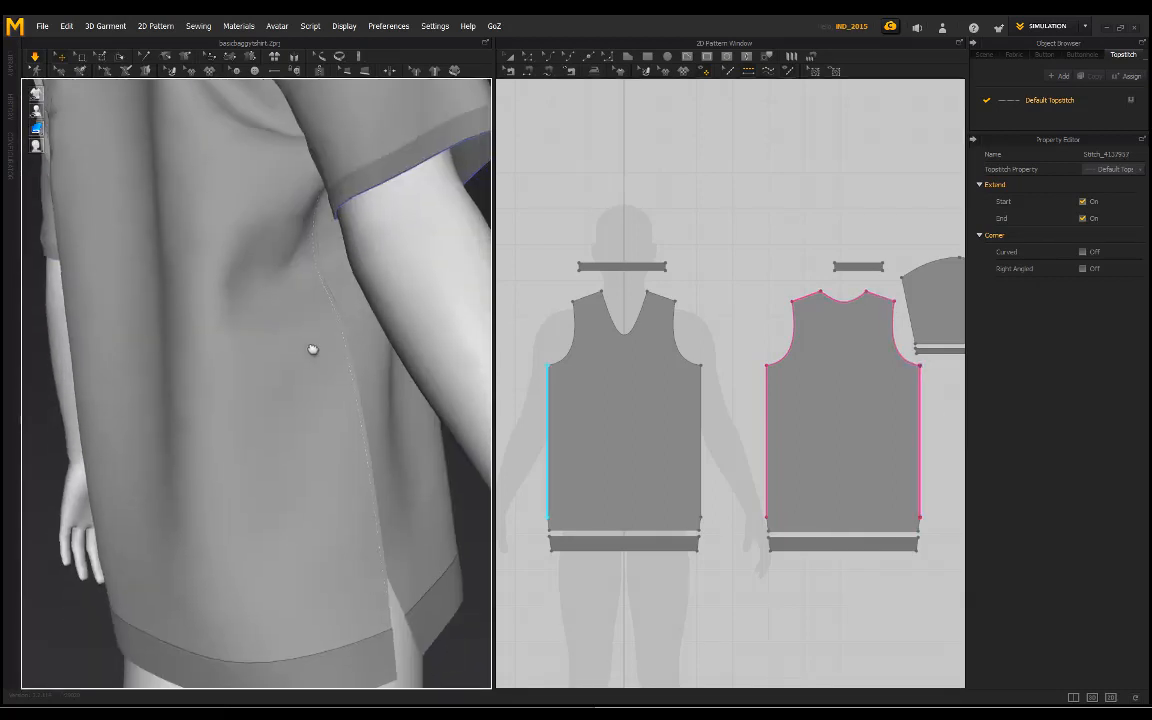
{"action": "scroll", "coordinate": [386, 497], "scroll_direction": "up", "scroll_amount": 3}
{"action": "right_click_drag", "start_coordinate": [386, 497], "coordinate": [420, 474]}
{"action": "middle_click_drag", "start_coordinate": [360, 419], "coordinate": [298, 473]}
{"action": "scroll", "coordinate": [298, 473], "scroll_direction": "up", "scroll_amount": 3}
{"action": "scroll", "coordinate": [339, 476], "scroll_direction": "up", "scroll_amount": 2}
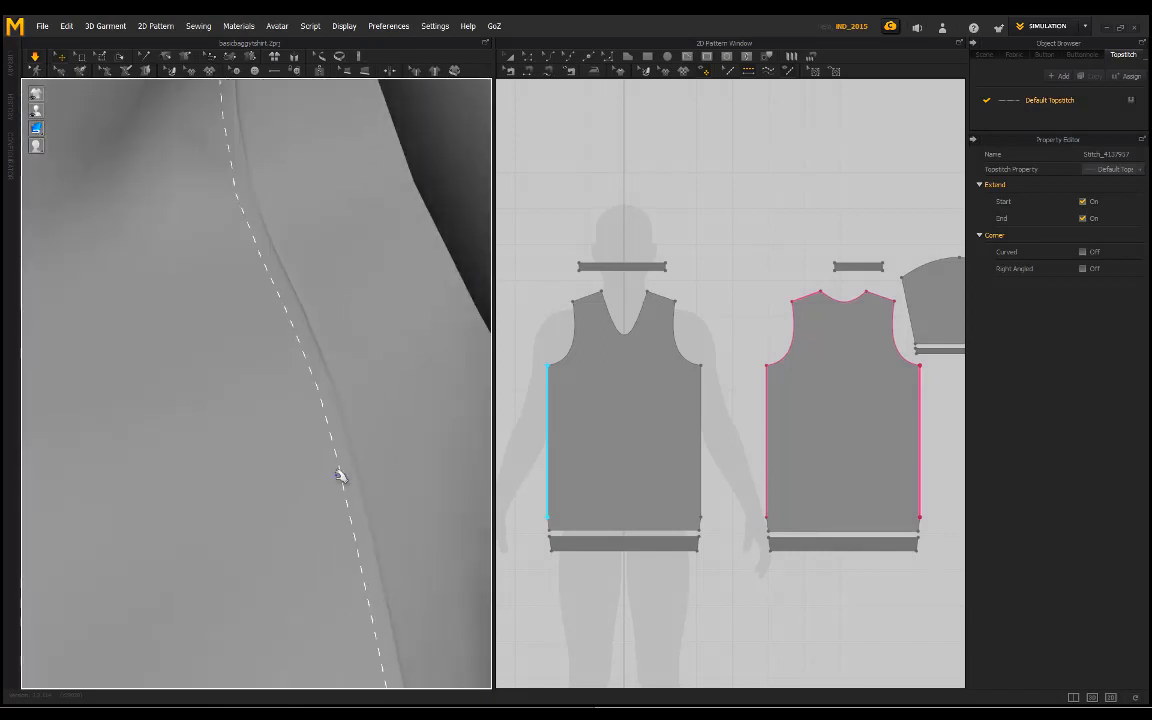
{"action": "scroll", "coordinate": [335, 494], "scroll_direction": "down", "scroll_amount": 2}
{"action": "scroll", "coordinate": [313, 445], "scroll_direction": "down", "scroll_amount": 2}
{"action": "scroll", "coordinate": [290, 357], "scroll_direction": "down", "scroll_amount": 3}
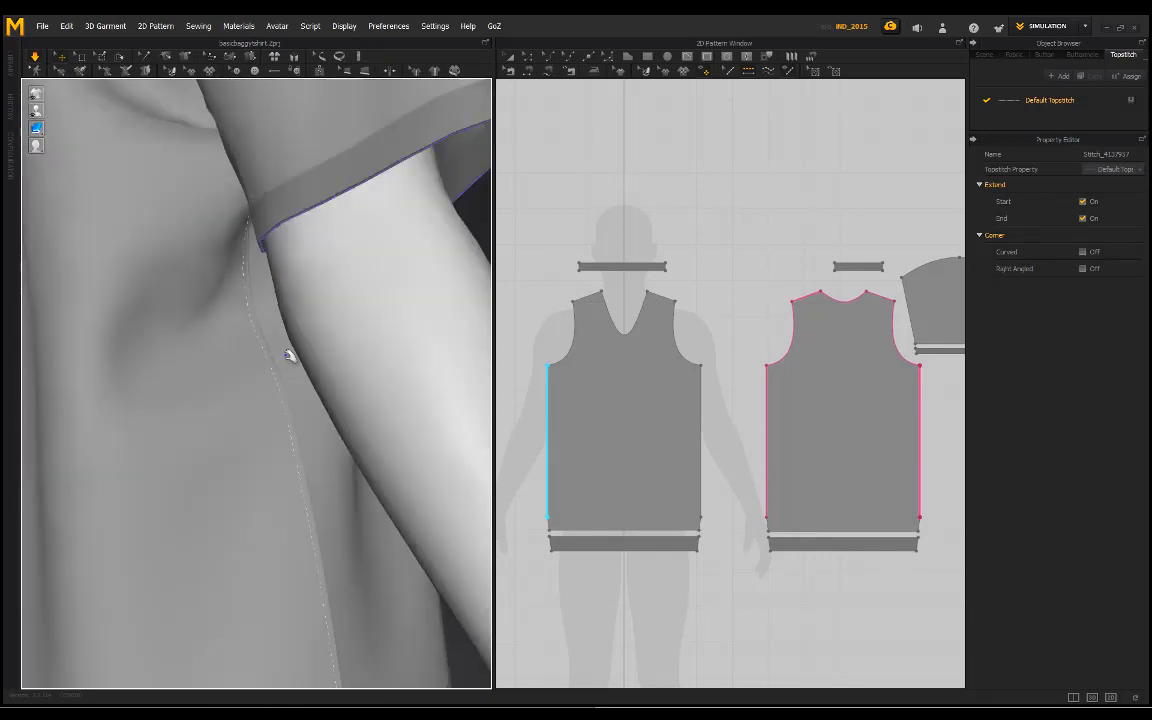
{"action": "right_click_drag", "start_coordinate": [290, 357], "coordinate": [209, 476]}
{"action": "scroll", "coordinate": [289, 454], "scroll_direction": "down", "scroll_amount": 3}
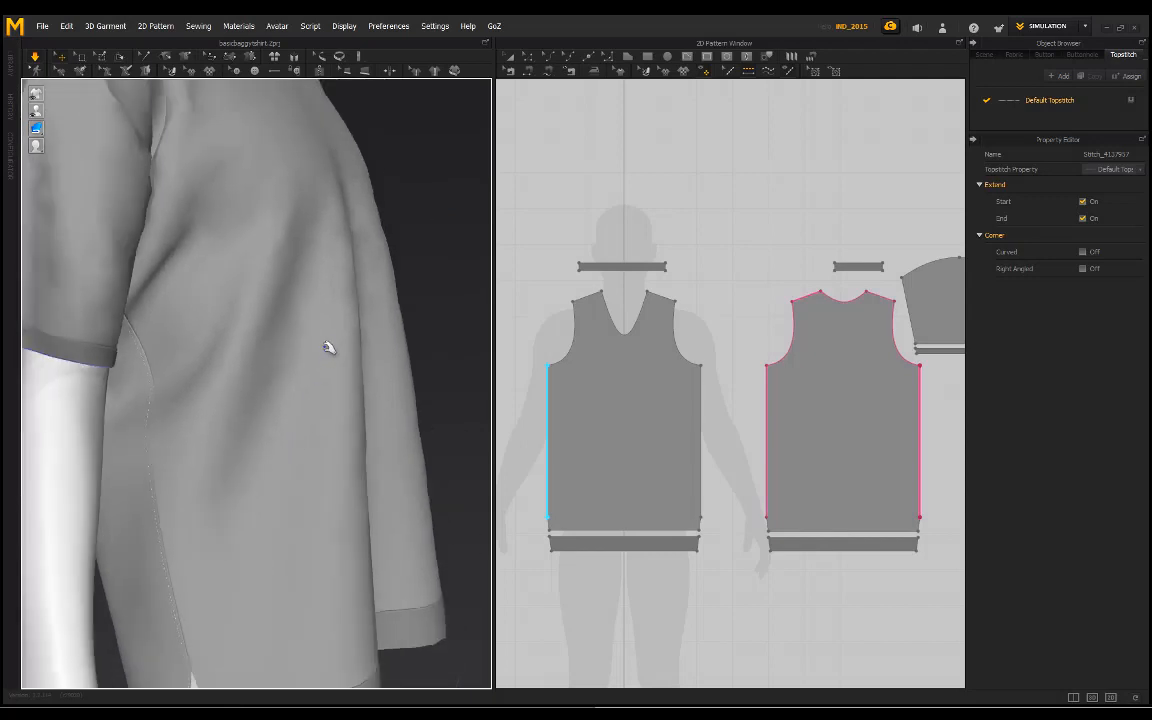
Step: Examine the topstitching where the back panel's shoulder seam meets the neckband
{"action": "right_click_drag", "start_coordinate": [329, 345], "coordinate": [157, 370]}
{"action": "middle_click_drag", "start_coordinate": [271, 358], "coordinate": [268, 446]}
{"action": "scroll", "coordinate": [268, 446], "scroll_direction": "down", "scroll_amount": 2}
{"action": "right_click_drag", "start_coordinate": [349, 331], "coordinate": [234, 427]}
{"action": "scroll", "coordinate": [287, 332], "scroll_direction": "up", "scroll_amount": 3}
{"action": "right_click_drag", "start_coordinate": [287, 332], "coordinate": [247, 440]}
{"action": "scroll", "coordinate": [246, 357], "scroll_direction": "down", "scroll_amount": 2}
{"action": "scroll", "coordinate": [231, 424], "scroll_direction": "up", "scroll_amount": 5}
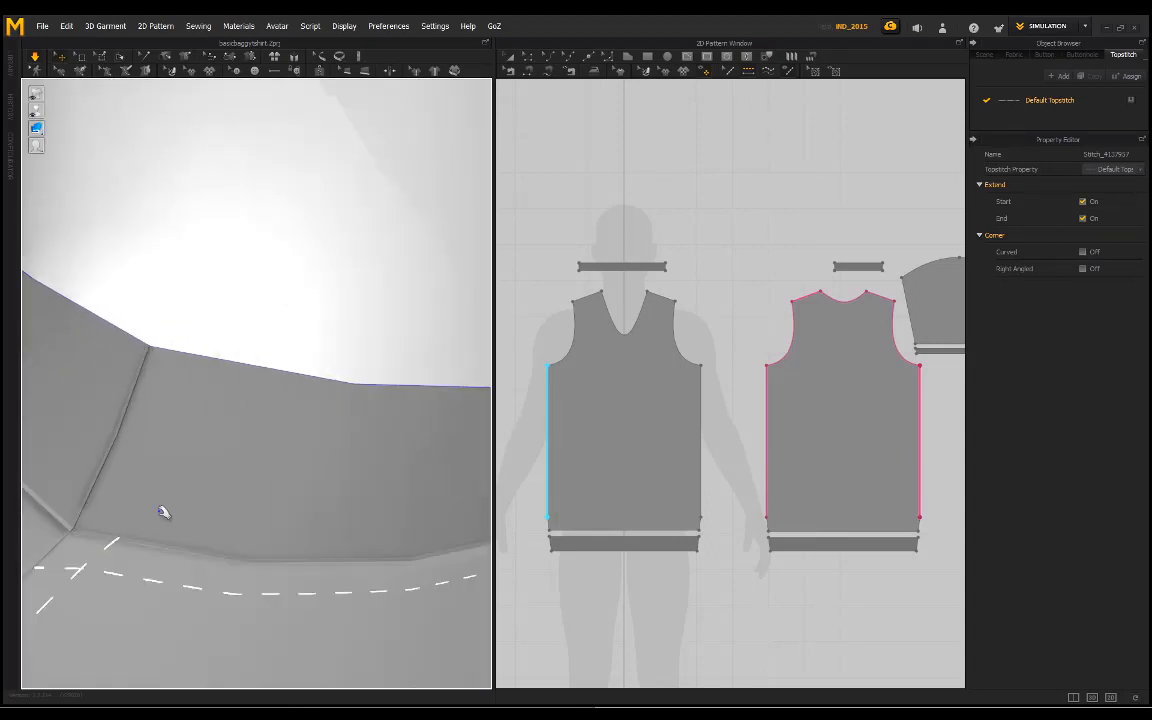
{"action": "right_click_drag", "start_coordinate": [162, 511], "coordinate": [201, 497]}
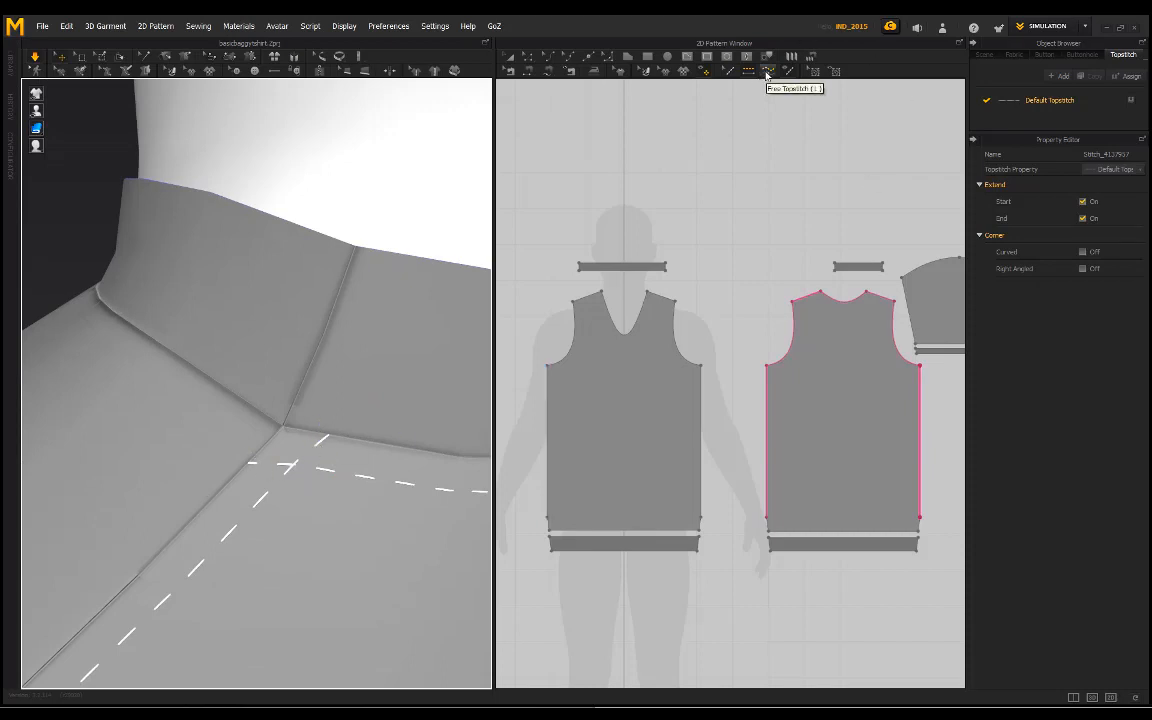
Step: Undo the topstitching placed around the back panel
{"action": "left_click", "coordinate": [771, 75]}
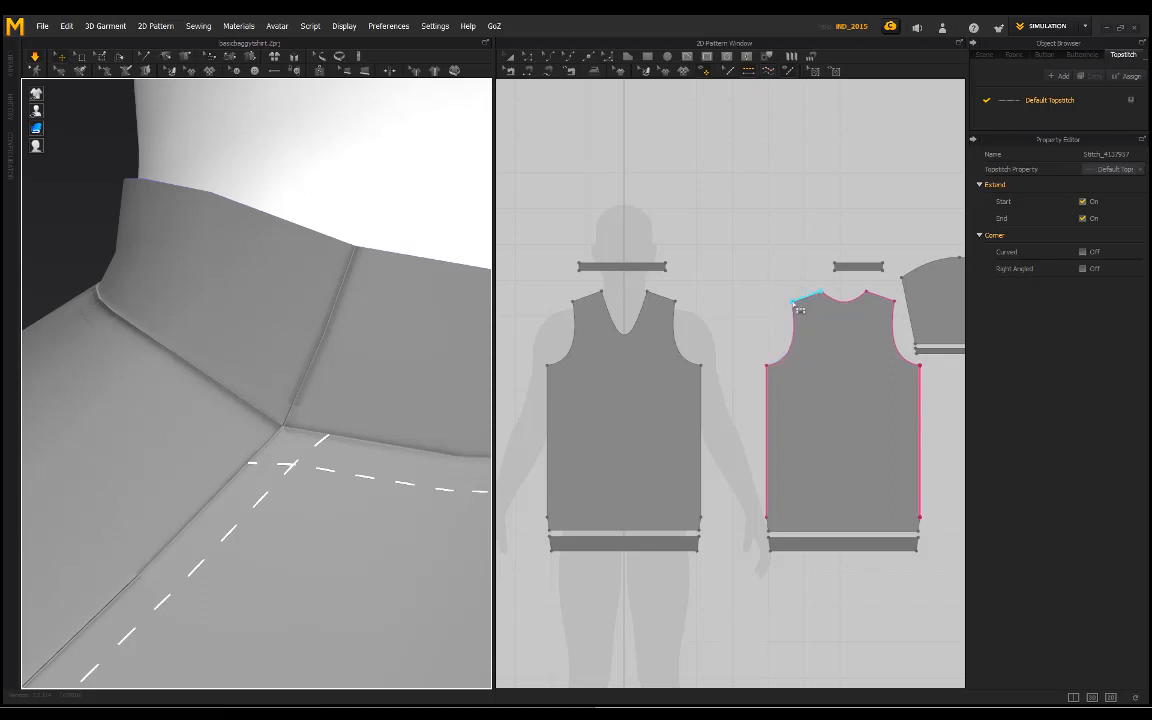
{"action": "scroll", "coordinate": [373, 365], "scroll_direction": "down", "scroll_amount": 10}
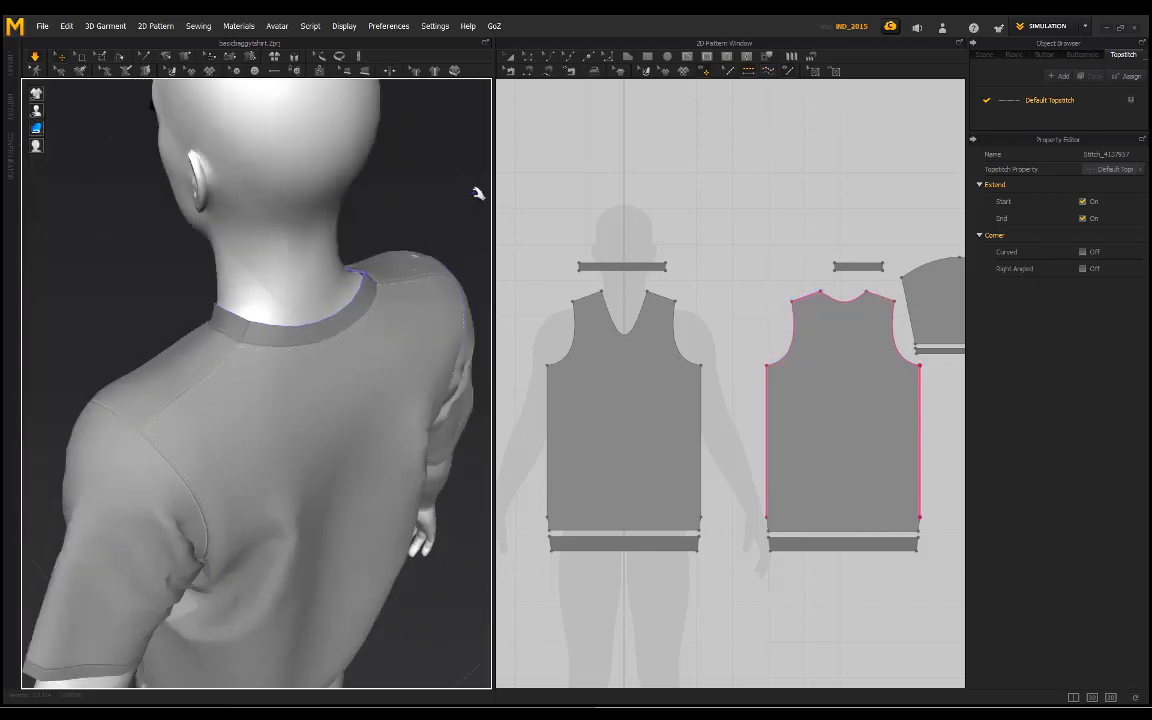
{"action": "key", "text": "ctrl+z"}
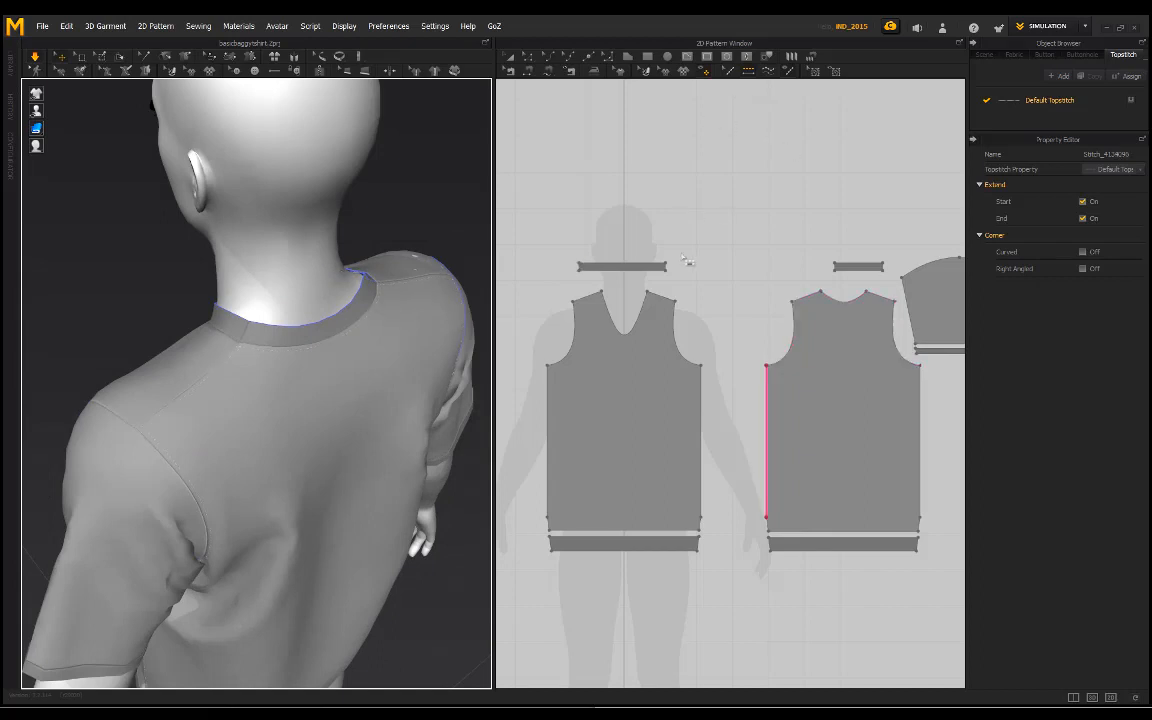
{"action": "key", "text": "ctrl+z"}
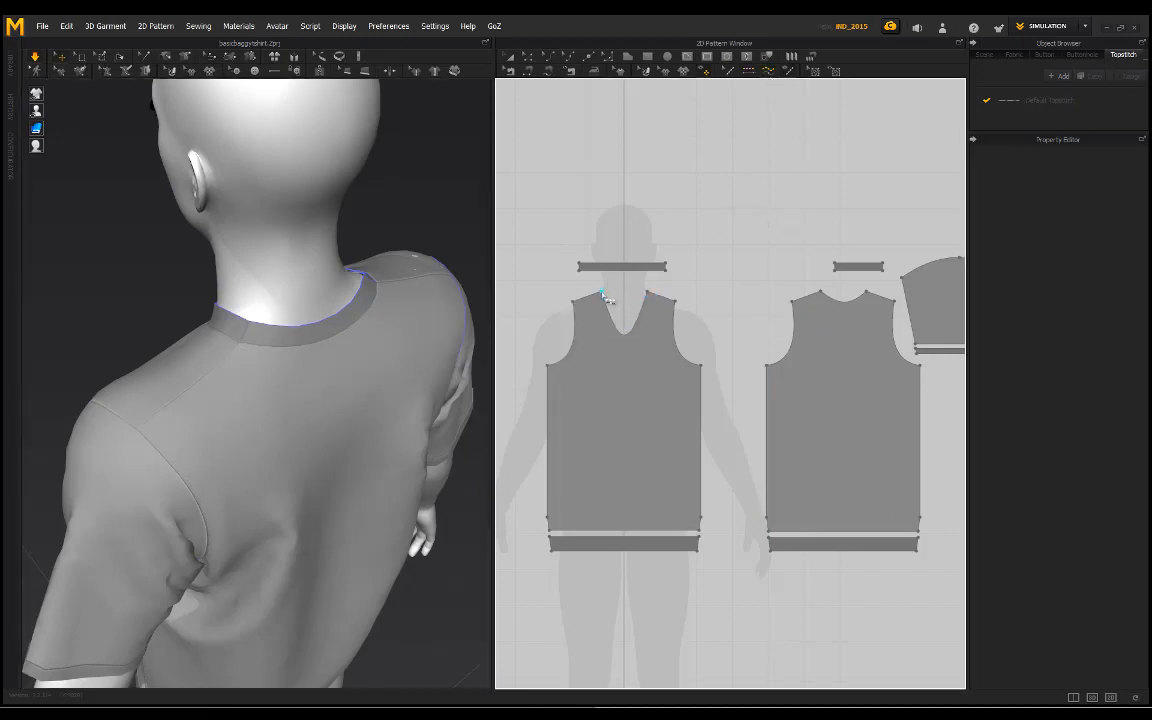
Step: Topstitch the front panel's neckline from one shoulder corner to the other with Free Topstitch
{"action": "left_click", "coordinate": [652, 303]}
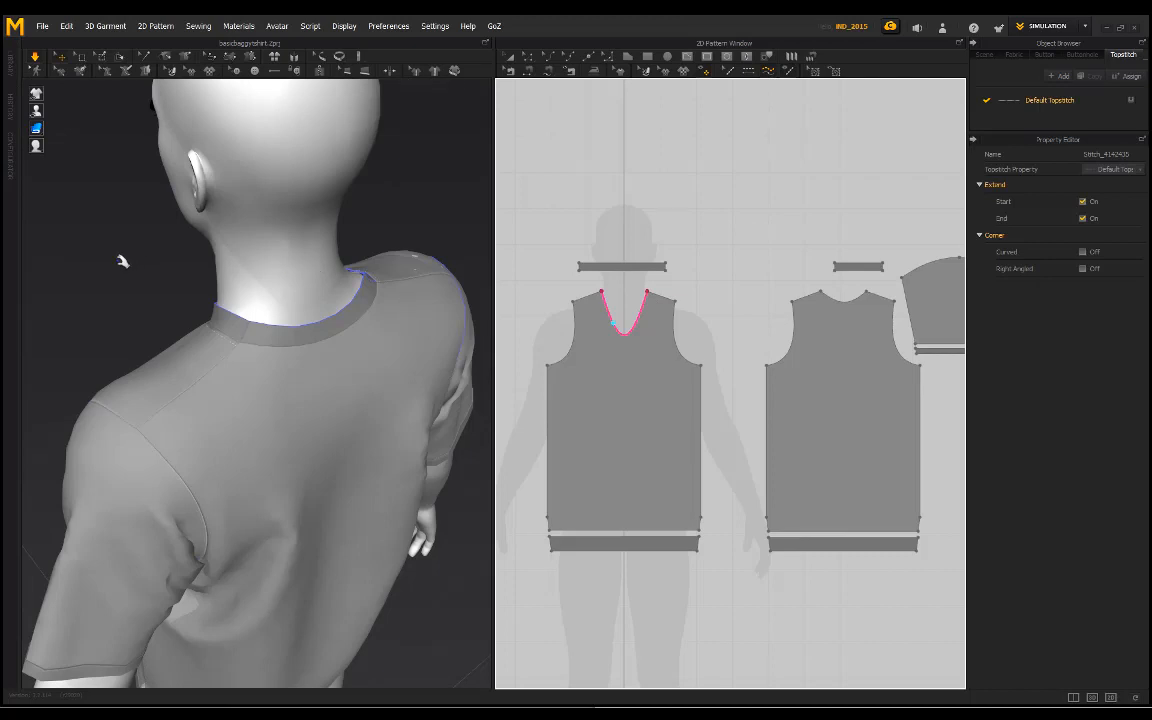
{"action": "right_click_drag", "start_coordinate": [122, 261], "coordinate": [247, 255]}
{"action": "scroll", "coordinate": [355, 236], "scroll_direction": "up", "scroll_amount": 3}
{"action": "middle_click_drag", "start_coordinate": [357, 234], "coordinate": [289, 342]}
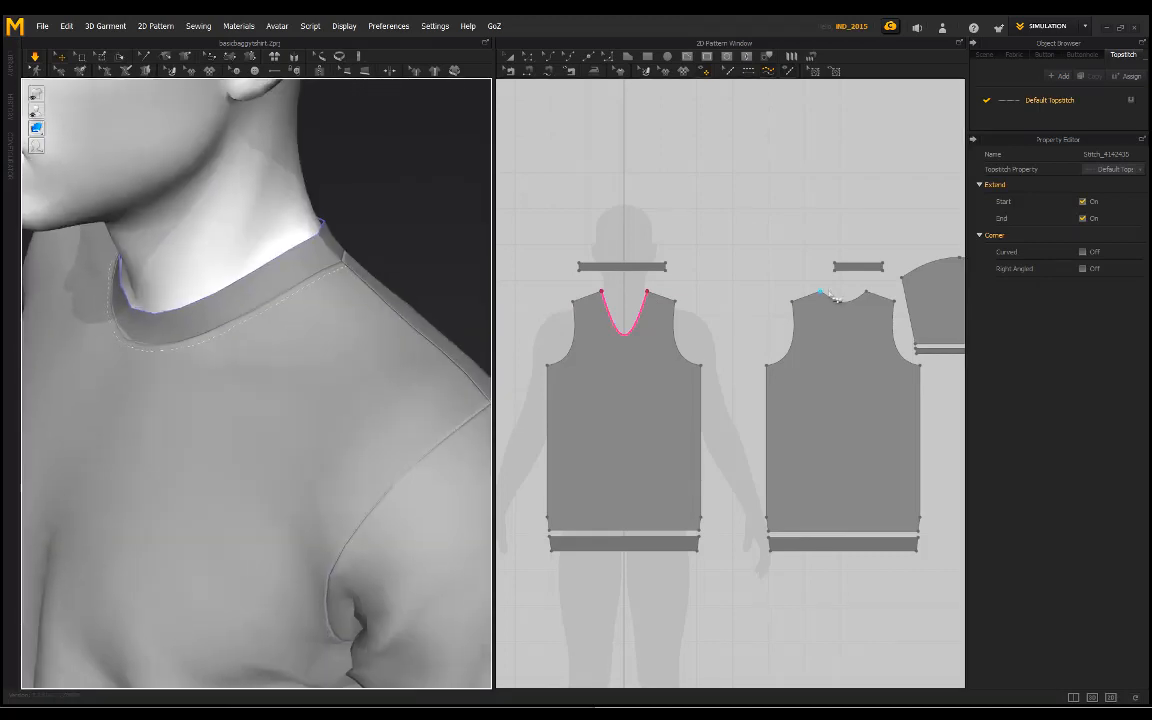
Step: Add a free topstitch along the back panel's neckline between its two shoulder corners
{"action": "left_click", "coordinate": [866, 296]}
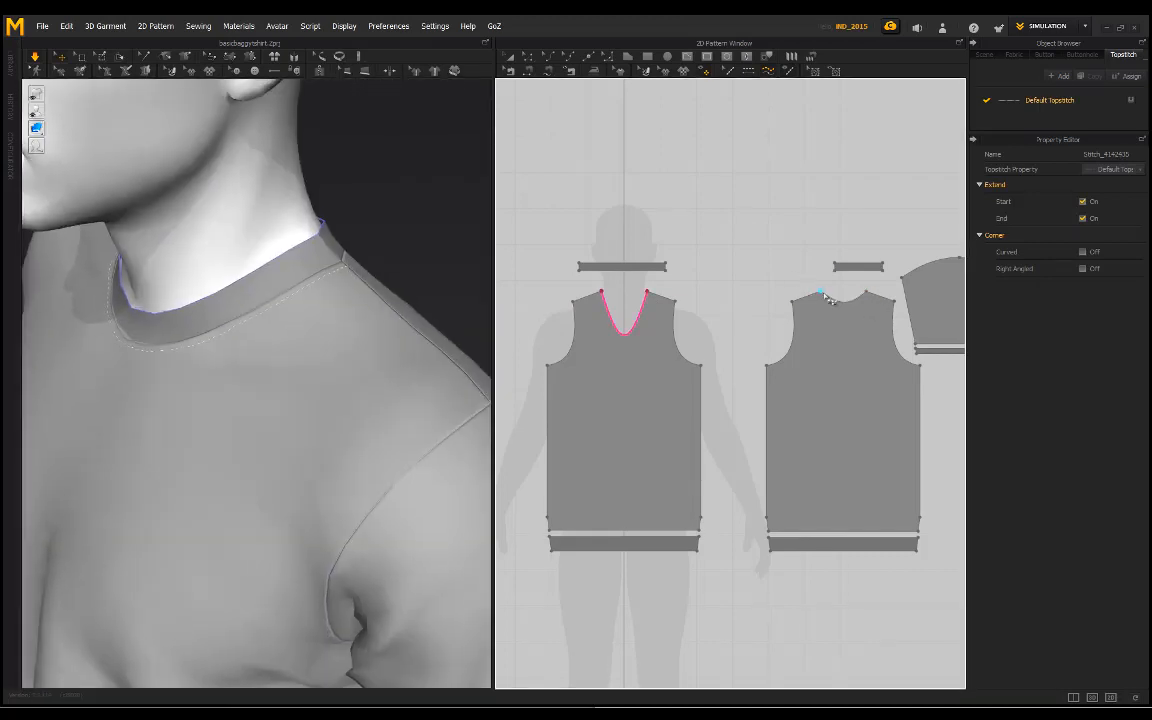
{"action": "right_click_drag", "start_coordinate": [342, 224], "coordinate": [321, 286]}
{"action": "middle_click_drag", "start_coordinate": [321, 286], "coordinate": [352, 410]}
{"action": "scroll", "coordinate": [291, 347], "scroll_direction": "up", "scroll_amount": 4}
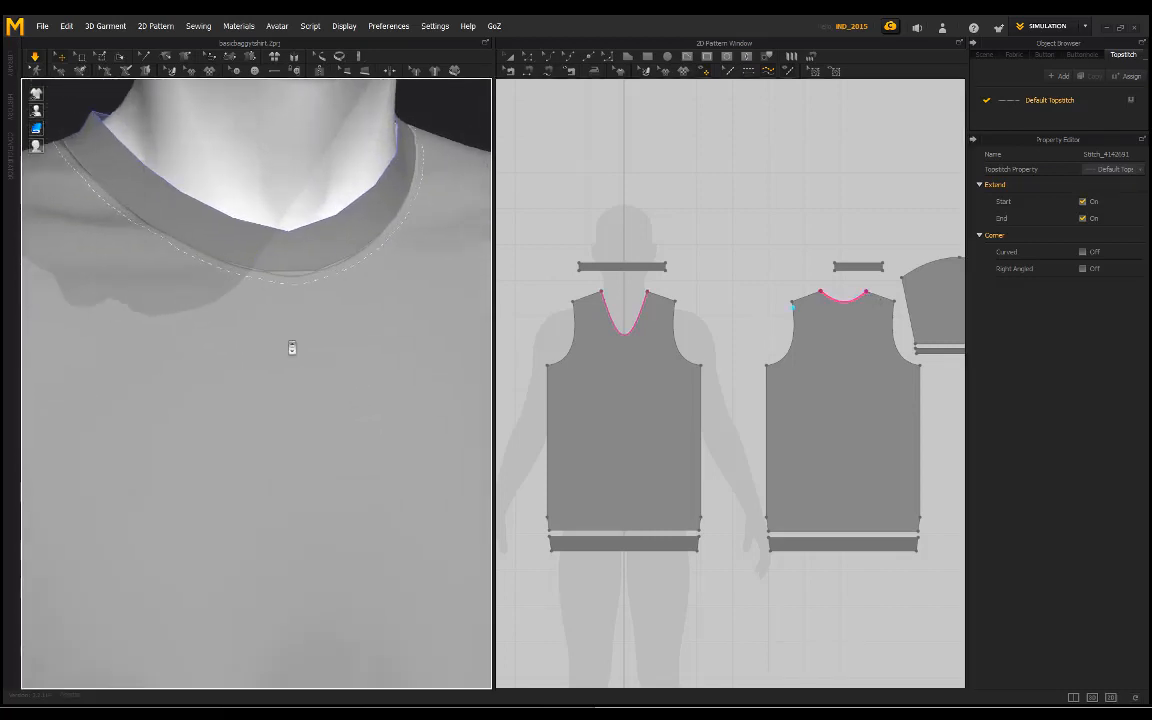
Step: Topstitch the upper edge of the left sleeve's cuff band across its full width
{"action": "scroll", "coordinate": [291, 347], "scroll_direction": "down", "scroll_amount": 4}
{"action": "right_click_drag", "start_coordinate": [291, 347], "coordinate": [167, 185]}
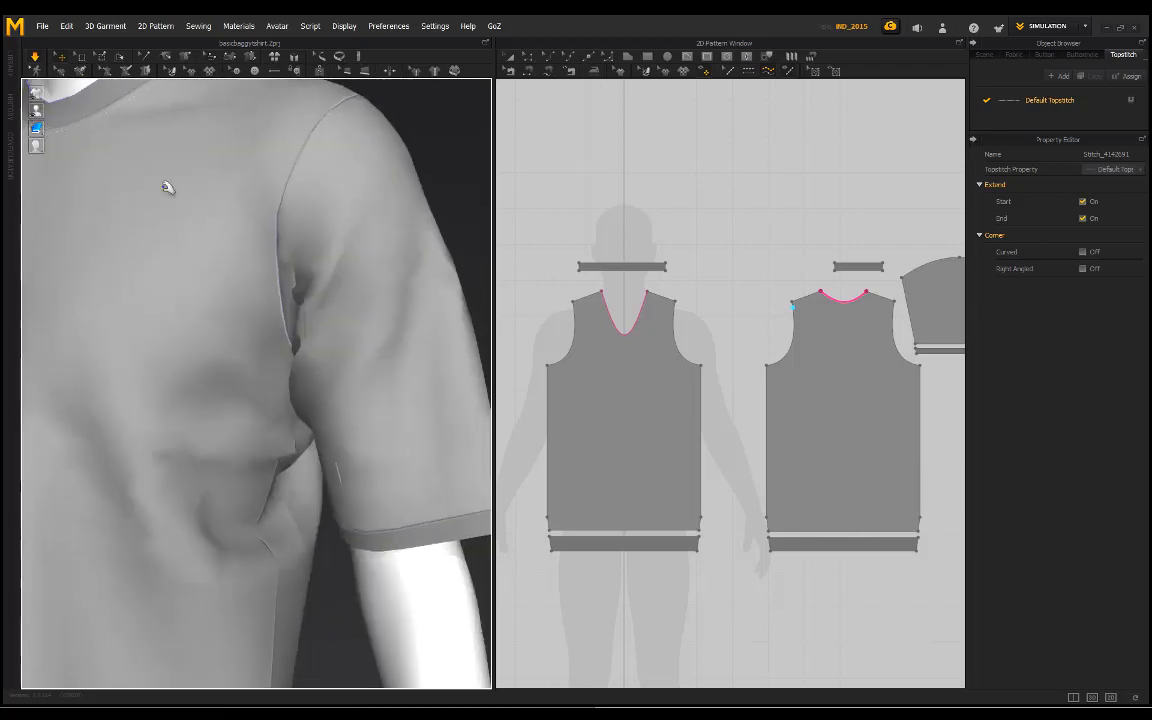
{"action": "scroll", "coordinate": [327, 432], "scroll_direction": "up", "scroll_amount": 2}
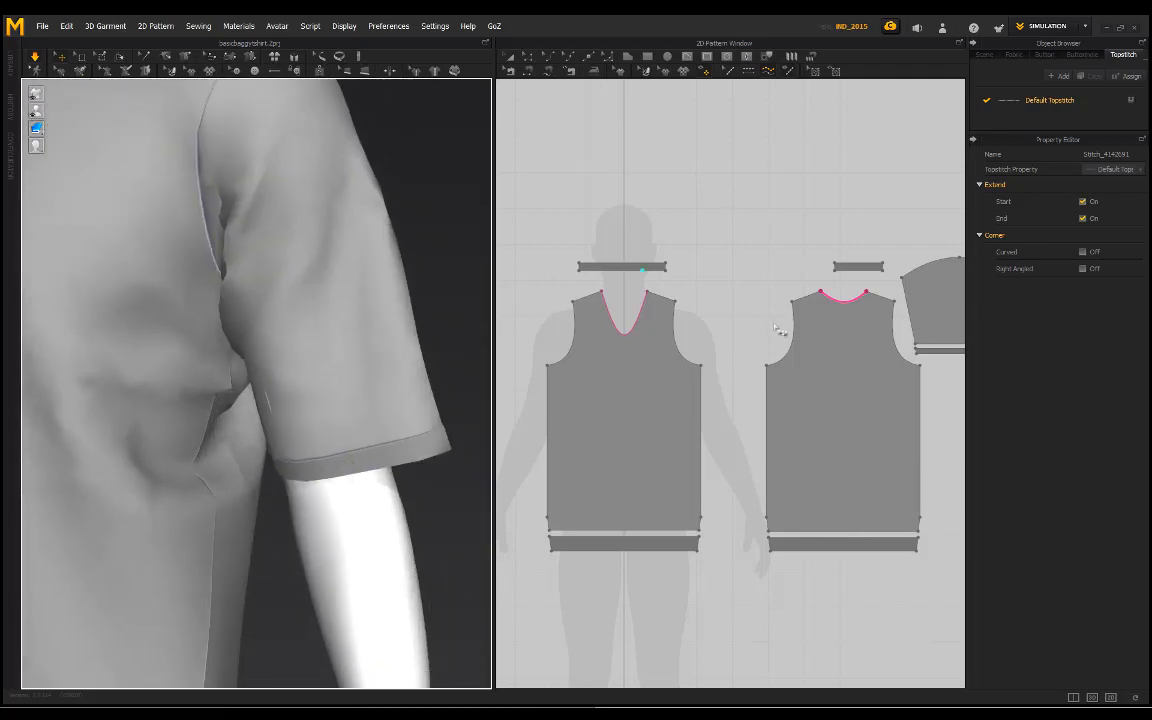
{"action": "scroll", "coordinate": [778, 330], "scroll_direction": "down", "scroll_amount": 3}
{"action": "scroll", "coordinate": [851, 355], "scroll_direction": "up", "scroll_amount": 4}
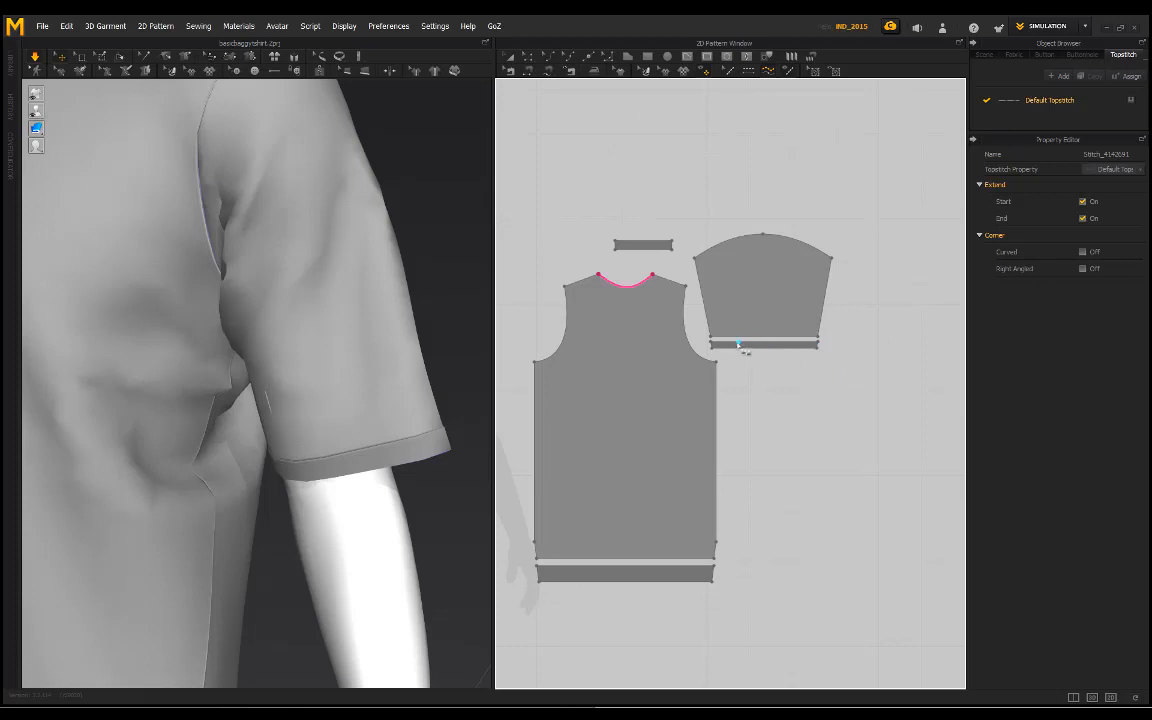
{"action": "scroll", "coordinate": [740, 347], "scroll_direction": "up", "scroll_amount": 3}
{"action": "left_click", "coordinate": [685, 342]}
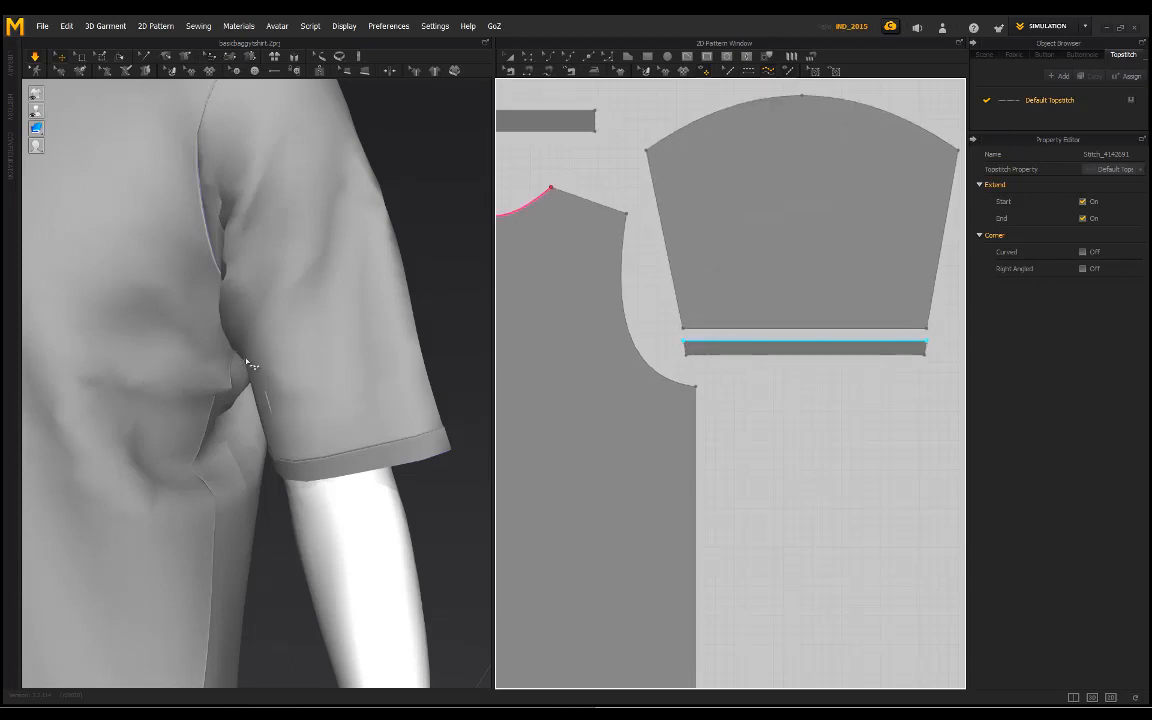
{"action": "scroll", "coordinate": [310, 420], "scroll_direction": "down", "scroll_amount": 2}
{"action": "left_click", "coordinate": [307, 418]}
{"action": "scroll", "coordinate": [335, 425], "scroll_direction": "up", "scroll_amount": 5}
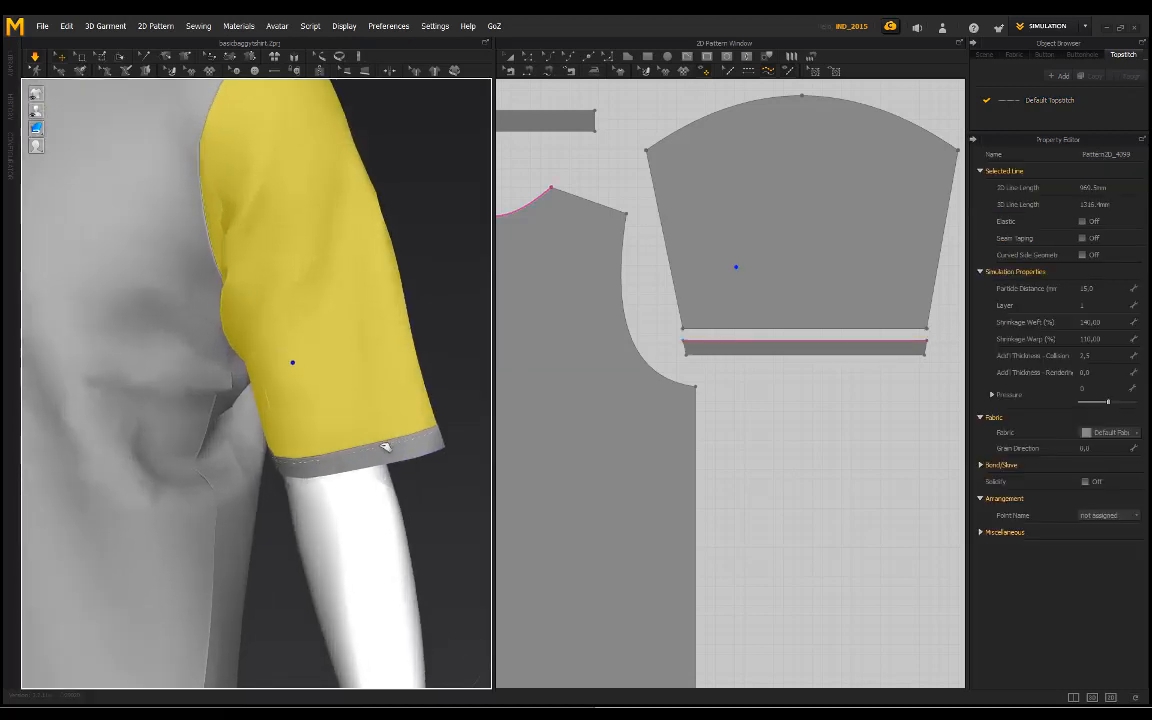
Step: Add a matching free topstitch along the upper edge of the right sleeve's cuff band
{"action": "scroll", "coordinate": [758, 405], "scroll_direction": "down", "scroll_amount": 4}
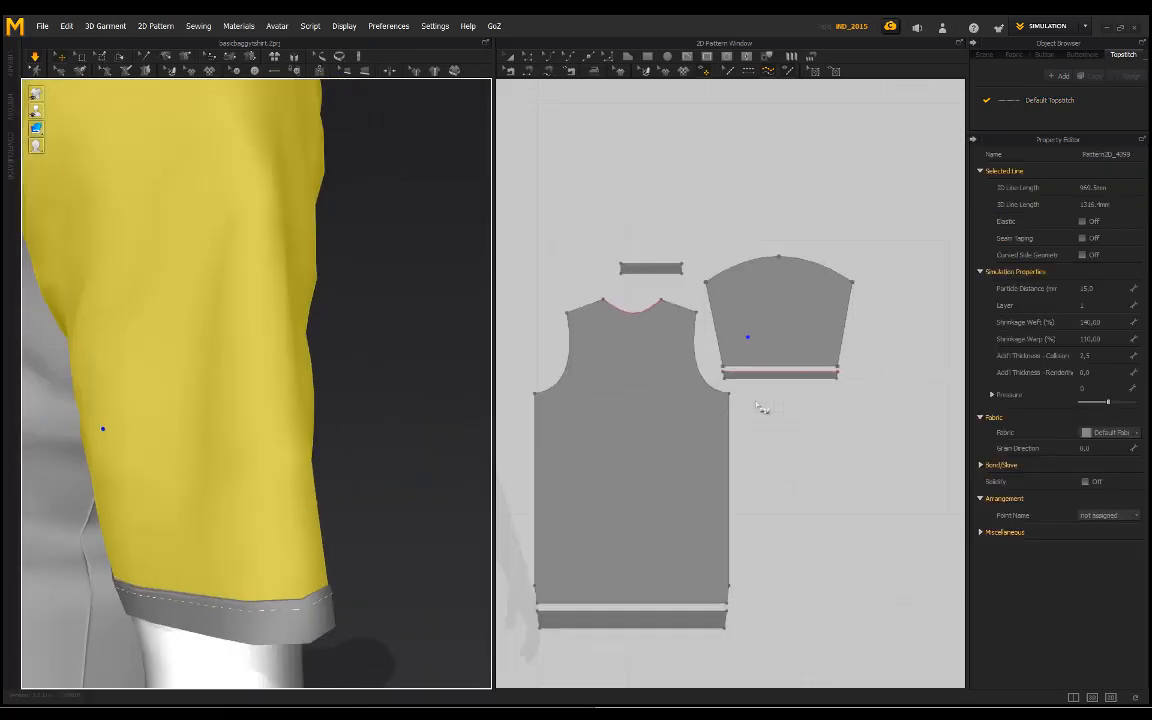
{"action": "middle_click_drag", "start_coordinate": [724, 403], "coordinate": [995, 404]}
{"action": "middle_click_drag", "start_coordinate": [702, 365], "coordinate": [968, 372]}
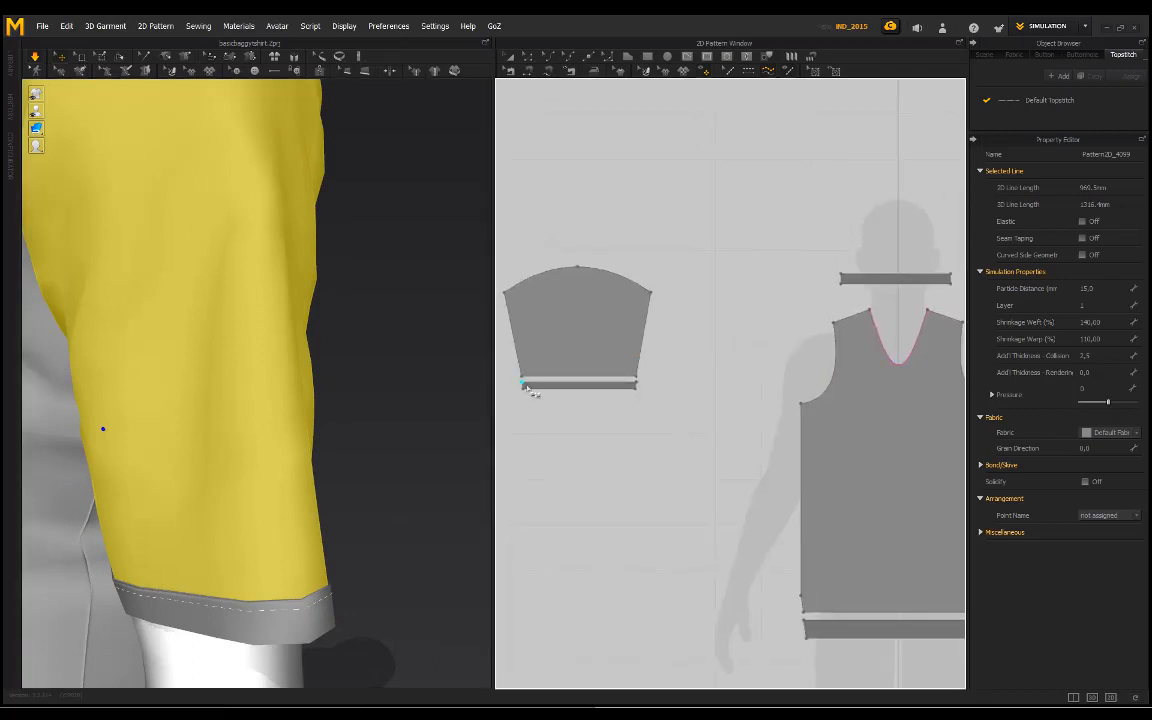
{"action": "left_click", "coordinate": [636, 385]}
Step: Examine the cuff and neckline topstitching on the T-shirt up close and from the front
{"action": "scroll", "coordinate": [427, 386], "scroll_direction": "down", "scroll_amount": 2}
{"action": "right_click_drag", "start_coordinate": [427, 386], "coordinate": [352, 383]}
{"action": "scroll", "coordinate": [352, 383], "scroll_direction": "down", "scroll_amount": 2}
{"action": "middle_click_drag", "start_coordinate": [125, 385], "coordinate": [234, 396]}
{"action": "right_click_drag", "start_coordinate": [172, 385], "coordinate": [275, 410]}
{"action": "scroll", "coordinate": [231, 478], "scroll_direction": "up", "scroll_amount": 3}
{"action": "right_click_drag", "start_coordinate": [207, 469], "coordinate": [113, 461]}
{"action": "scroll", "coordinate": [111, 465], "scroll_direction": "up", "scroll_amount": 2}
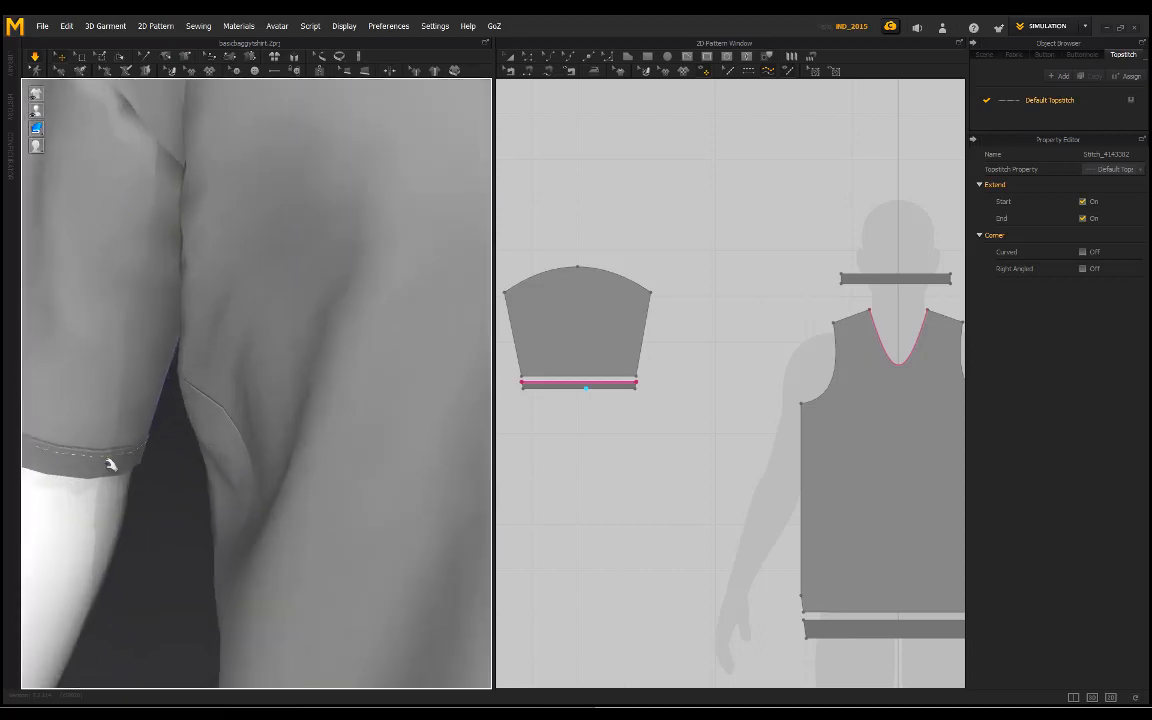
{"action": "scroll", "coordinate": [126, 463], "scroll_direction": "down", "scroll_amount": 4}
{"action": "scroll", "coordinate": [260, 436], "scroll_direction": "down", "scroll_amount": 2}
{"action": "right_click_drag", "start_coordinate": [293, 373], "coordinate": [249, 386]}
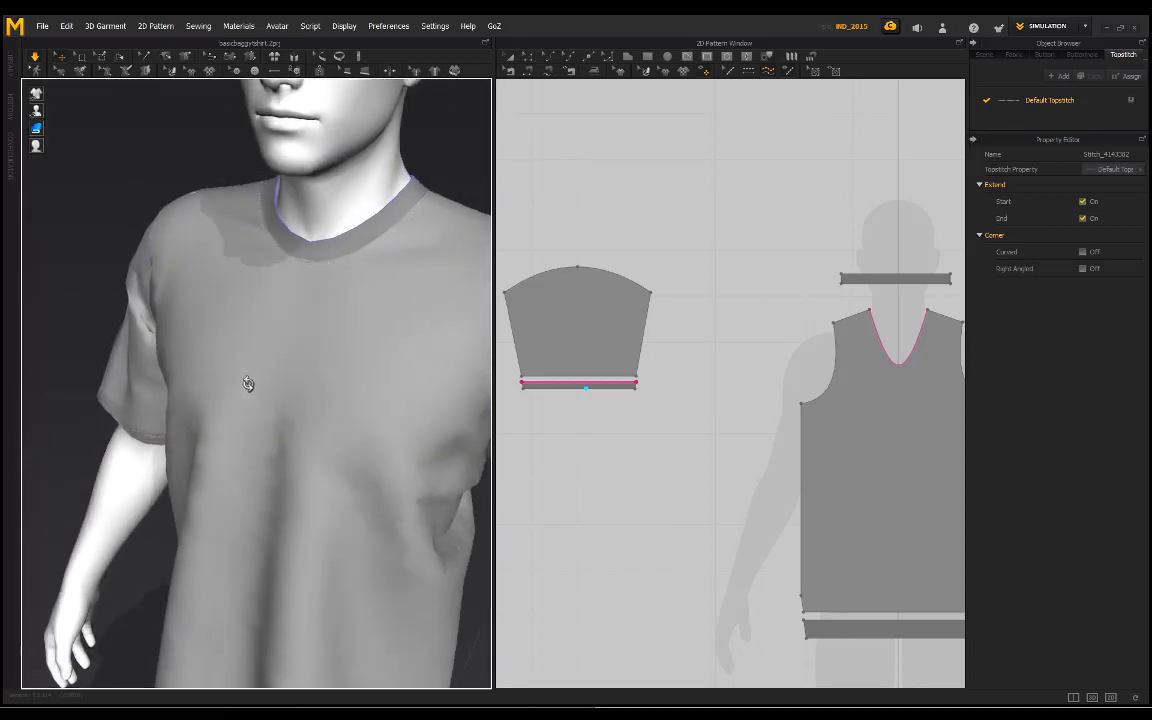
Step: Change the Default Topstitch preset to Zigzag and check it along the front neckline
{"action": "middle_click_drag", "start_coordinate": [350, 352], "coordinate": [244, 337]}
{"action": "scroll", "coordinate": [235, 320], "scroll_direction": "up", "scroll_amount": 6}
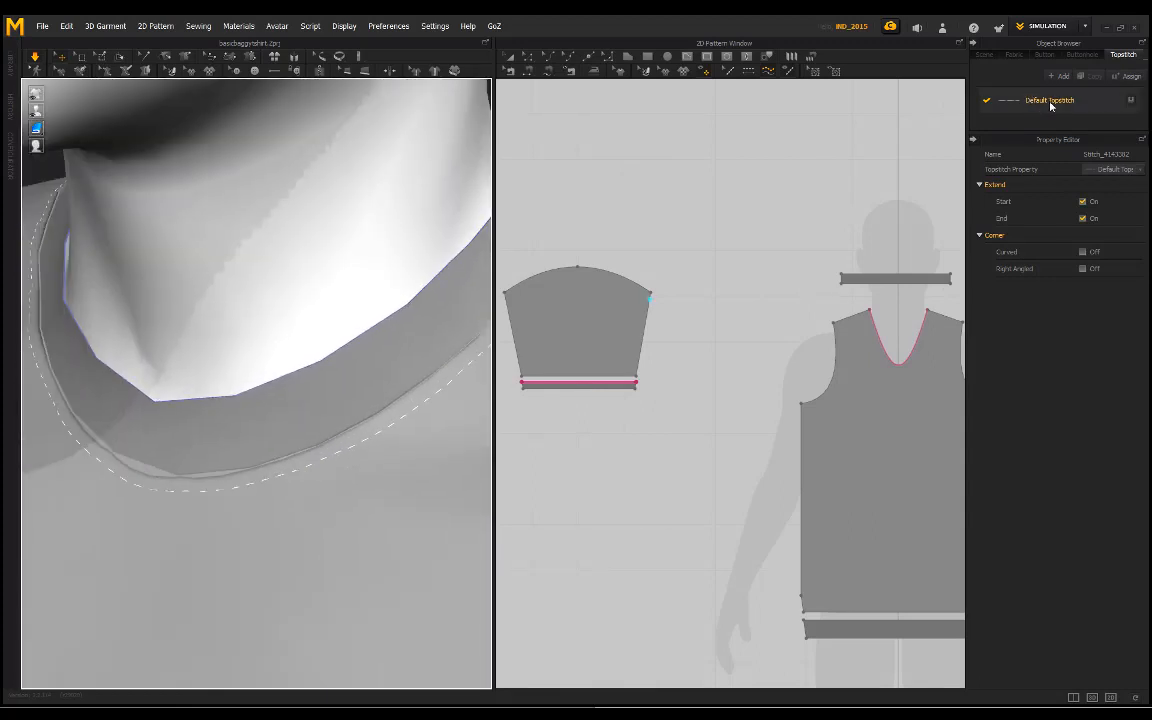
{"action": "left_click", "coordinate": [1047, 102]}
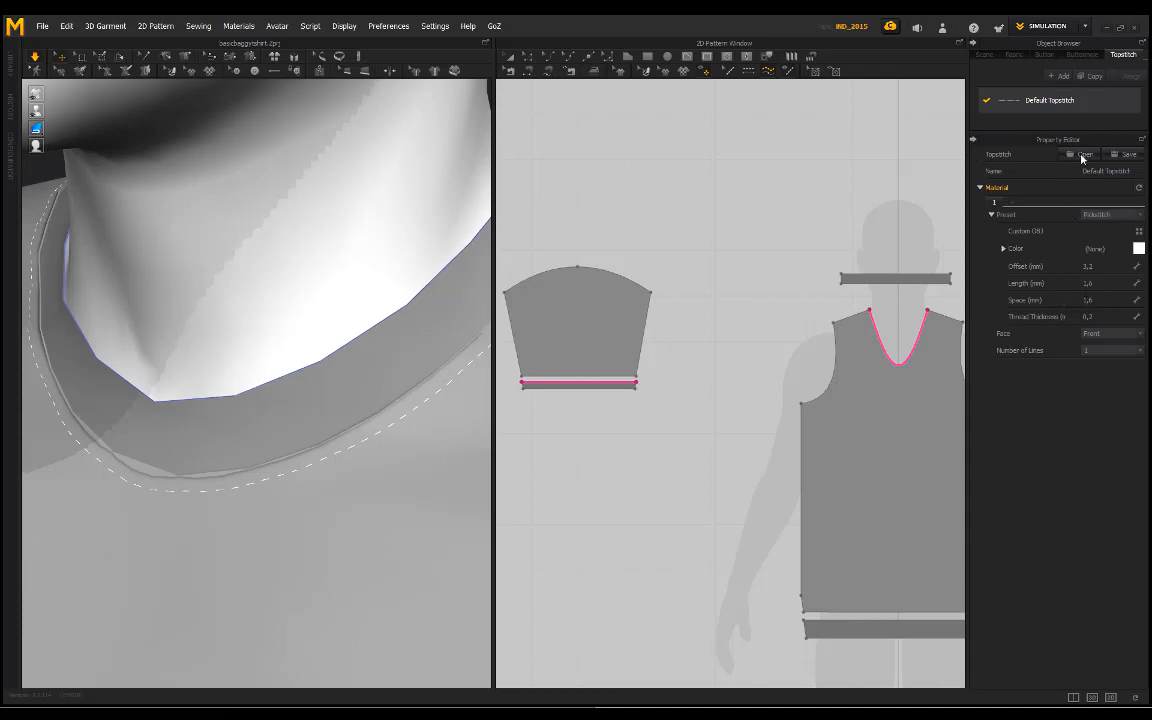
{"action": "left_click", "coordinate": [1137, 219]}
{"action": "left_click", "coordinate": [487, 424]}
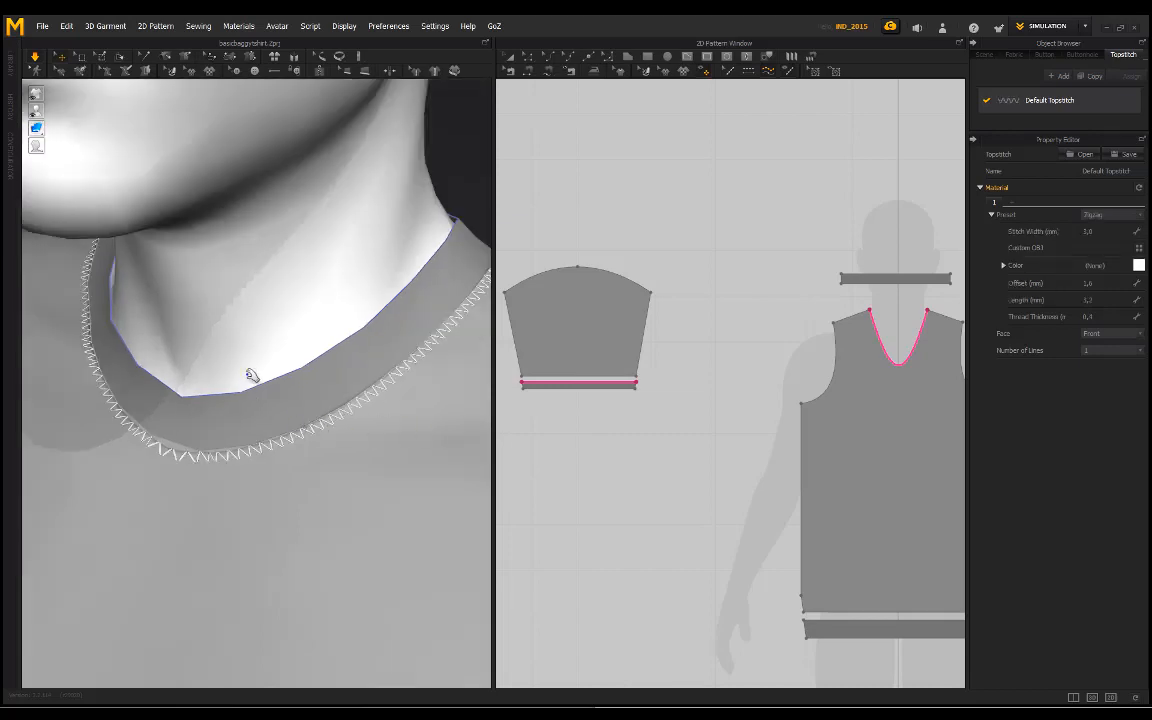
{"action": "right_click_drag", "start_coordinate": [252, 376], "coordinate": [309, 334]}
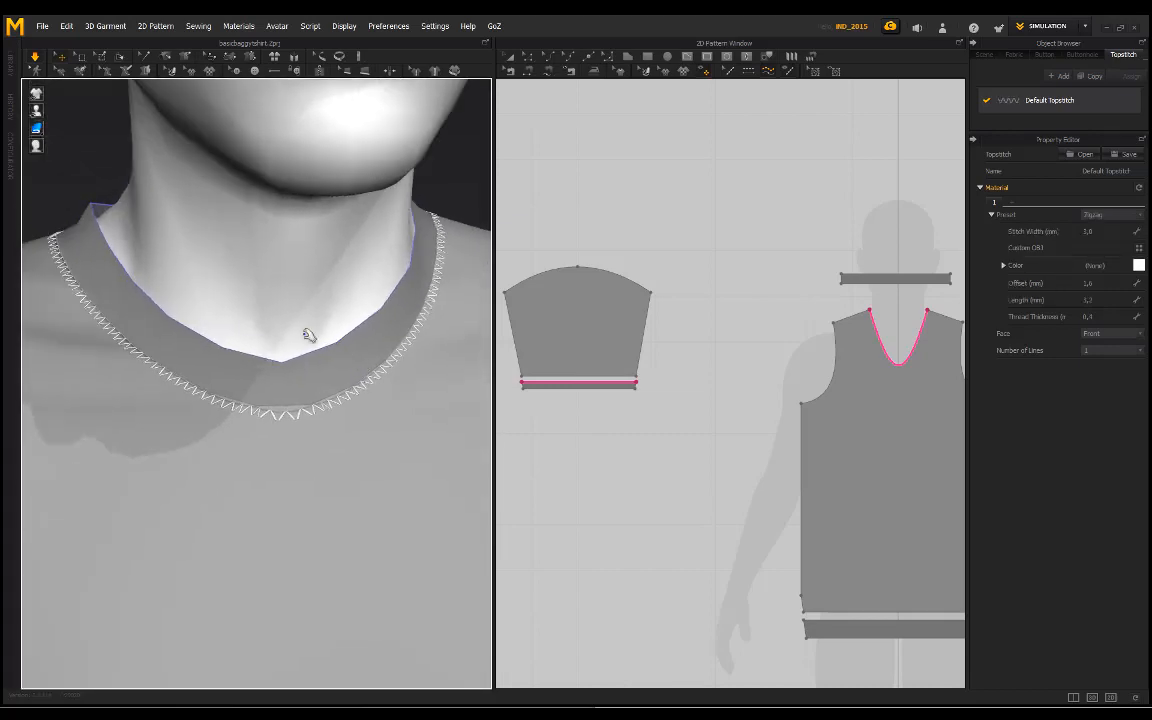
Step: Set the Default Topstitch preset to Overlock
{"action": "left_click", "coordinate": [1123, 213]}
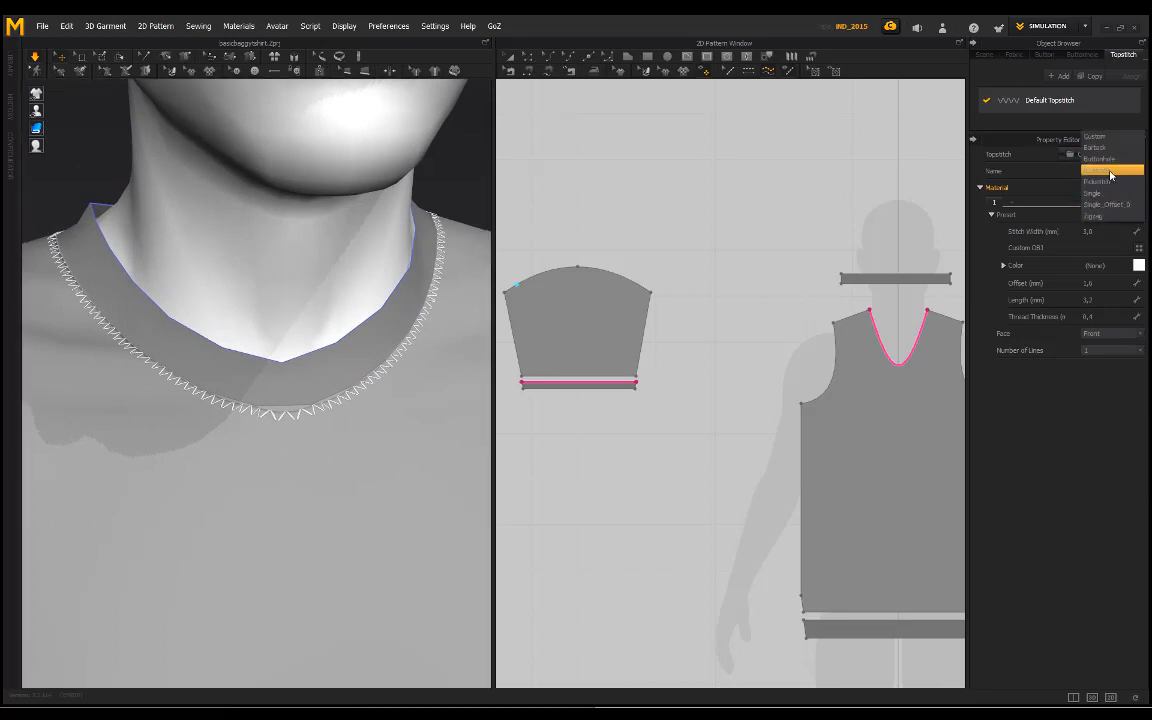
{"action": "left_click", "coordinate": [1111, 173]}
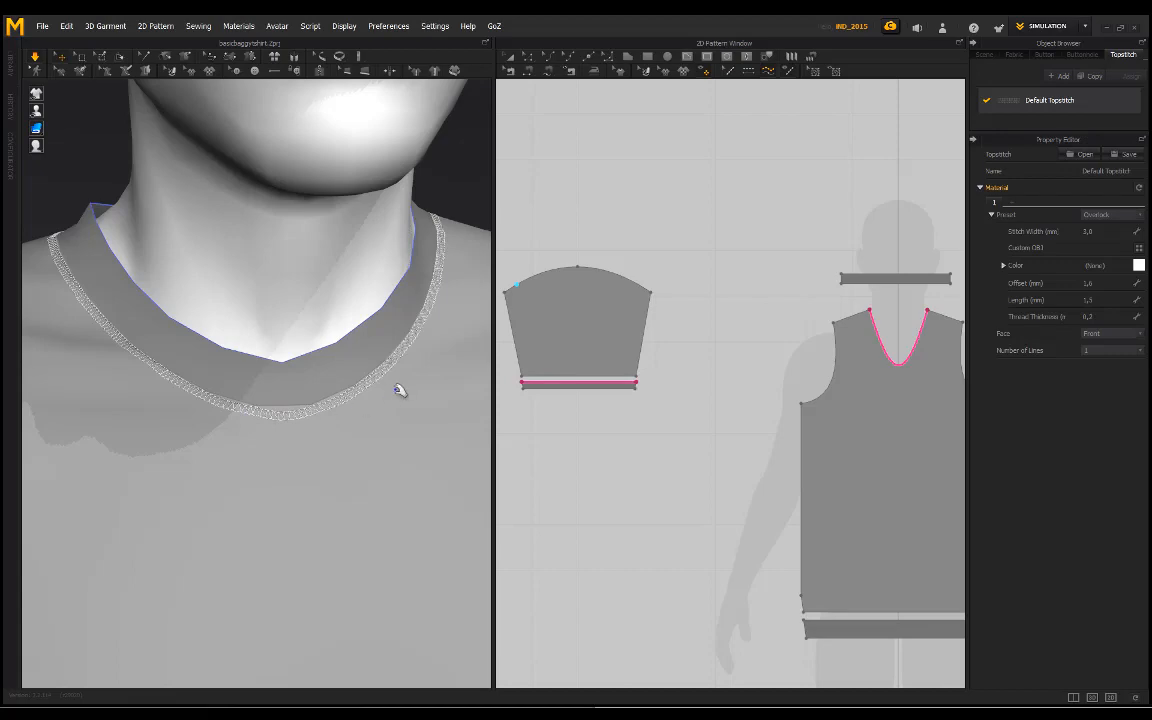
{"action": "right_click_drag", "start_coordinate": [399, 390], "coordinate": [303, 424]}
Step: Examine the overlock topstitching on the sleeve cuff band up close
{"action": "middle_click_drag", "start_coordinate": [378, 583], "coordinate": [285, 262]}
{"action": "scroll", "coordinate": [355, 450], "scroll_direction": "down", "scroll_amount": 3}
{"action": "scroll", "coordinate": [355, 450], "scroll_direction": "down", "scroll_amount": 2}
{"action": "scroll", "coordinate": [345, 511], "scroll_direction": "up", "scroll_amount": 2}
{"action": "scroll", "coordinate": [341, 503], "scroll_direction": "up", "scroll_amount": 3}
{"action": "right_click_drag", "start_coordinate": [339, 501], "coordinate": [387, 341]}
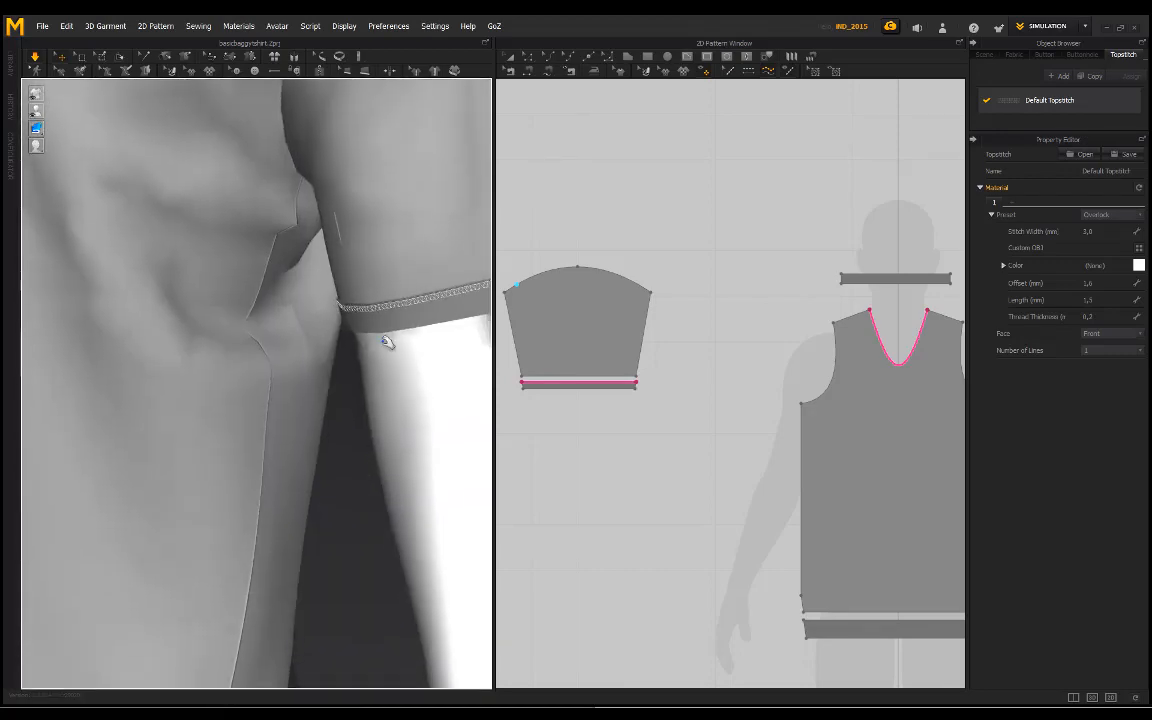
{"action": "scroll", "coordinate": [386, 325], "scroll_direction": "up", "scroll_amount": 2}
{"action": "middle_click_drag", "start_coordinate": [386, 319], "coordinate": [313, 392]}
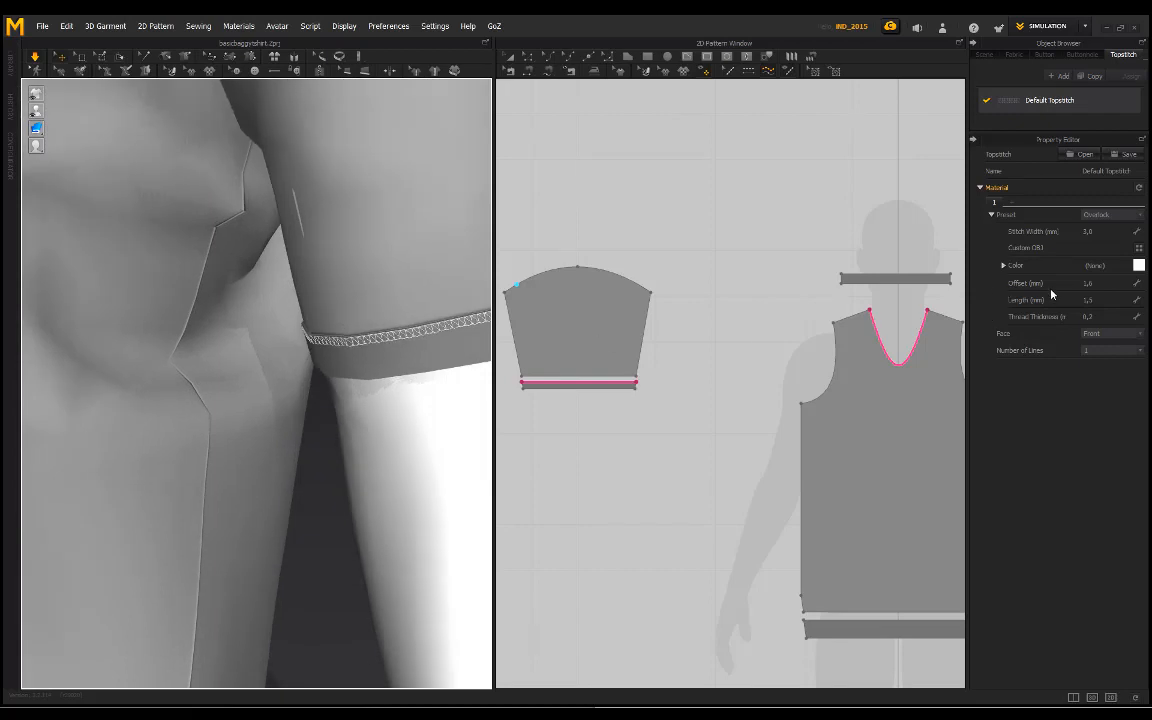
Step: Color the Default Topstitch thread dark grey, RGB 57, 57, 57
{"action": "scroll", "coordinate": [371, 347], "scroll_direction": "down", "scroll_amount": 5}
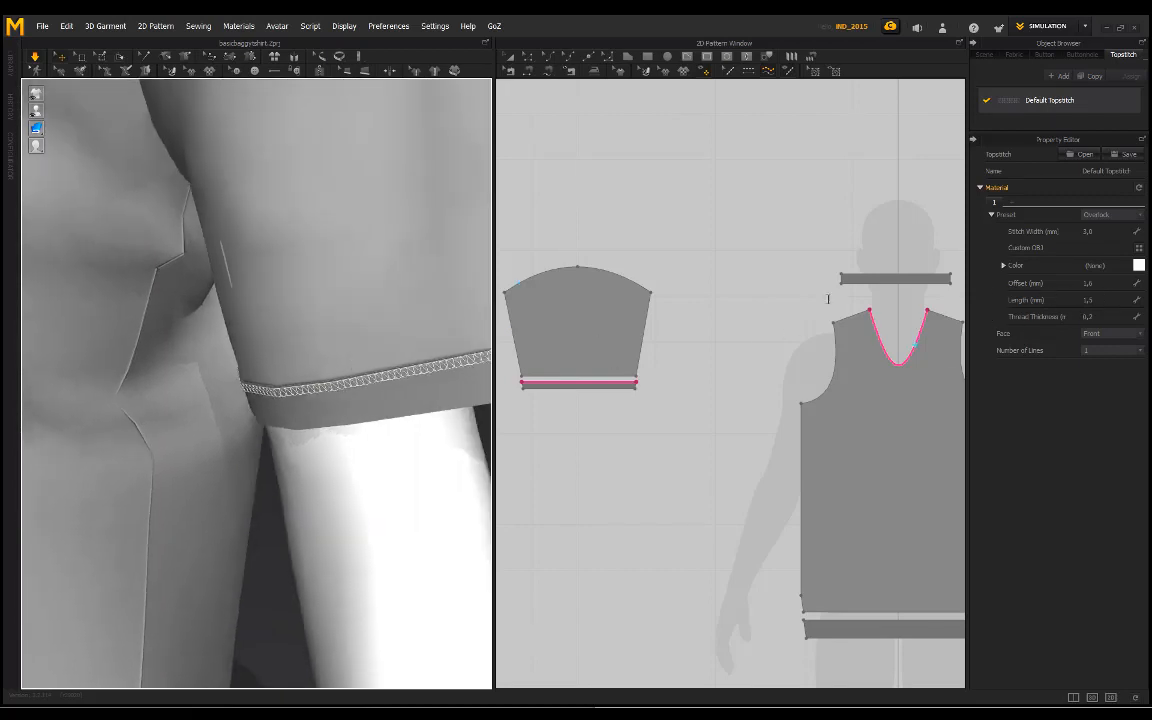
{"action": "right_click_drag", "start_coordinate": [375, 285], "coordinate": [338, 290]}
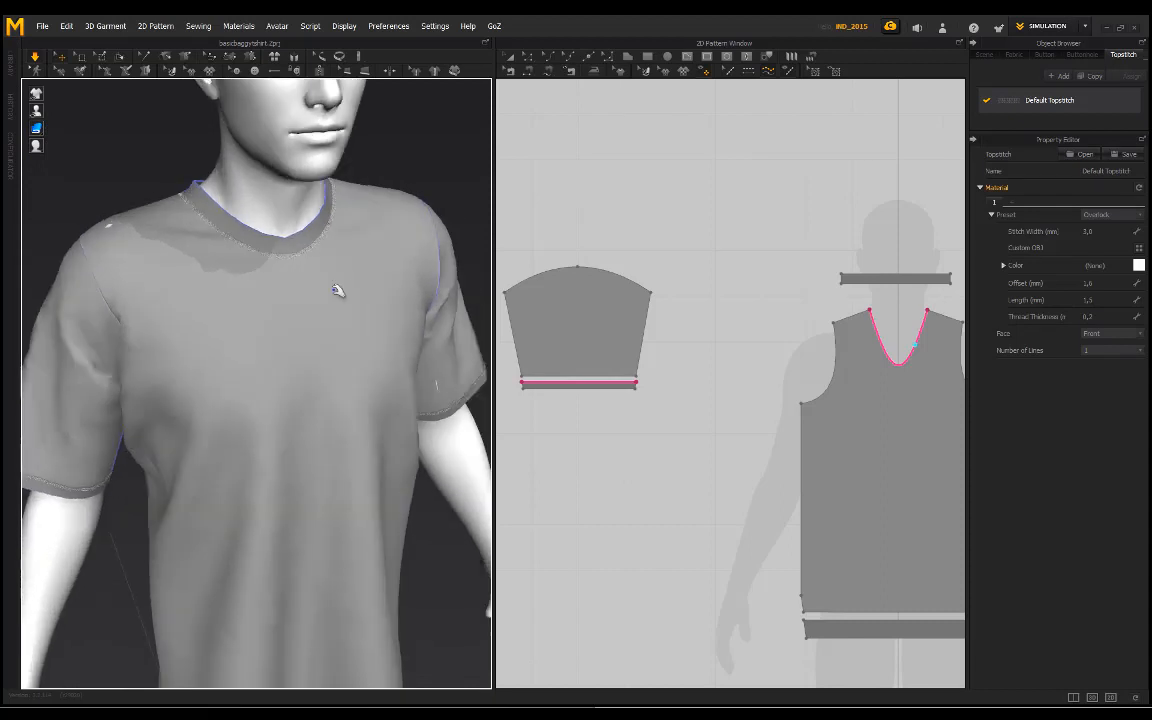
{"action": "left_click", "coordinate": [1139, 265]}
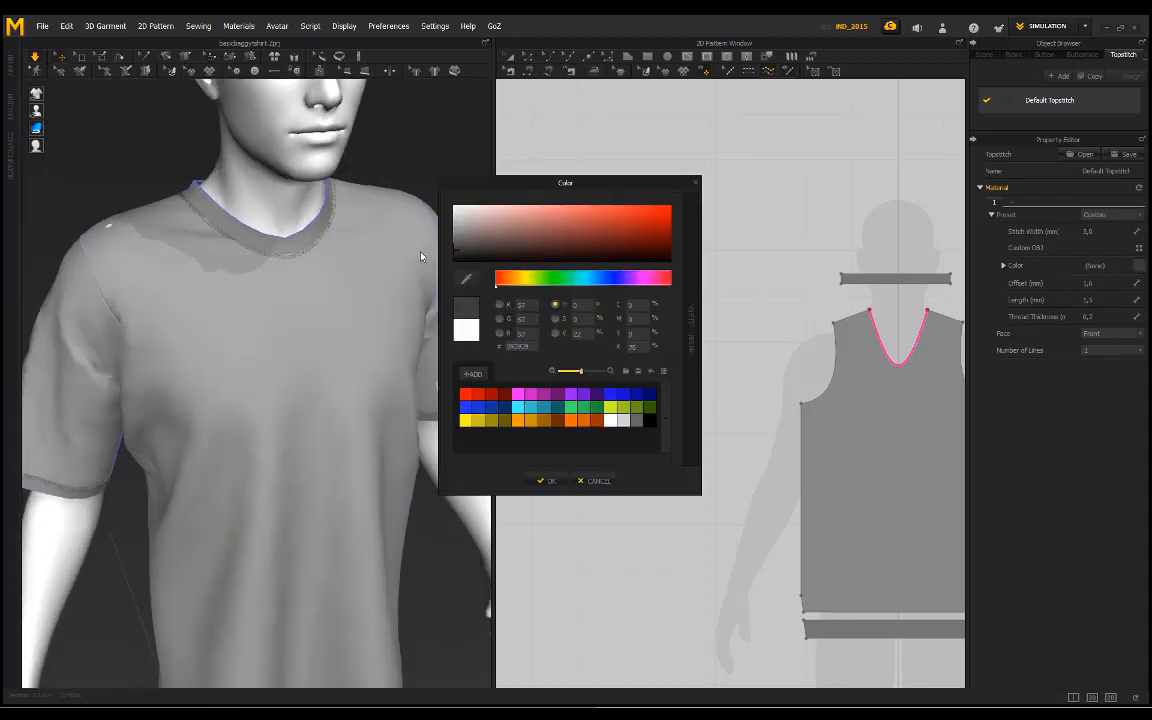
{"action": "left_click", "coordinate": [576, 481]}
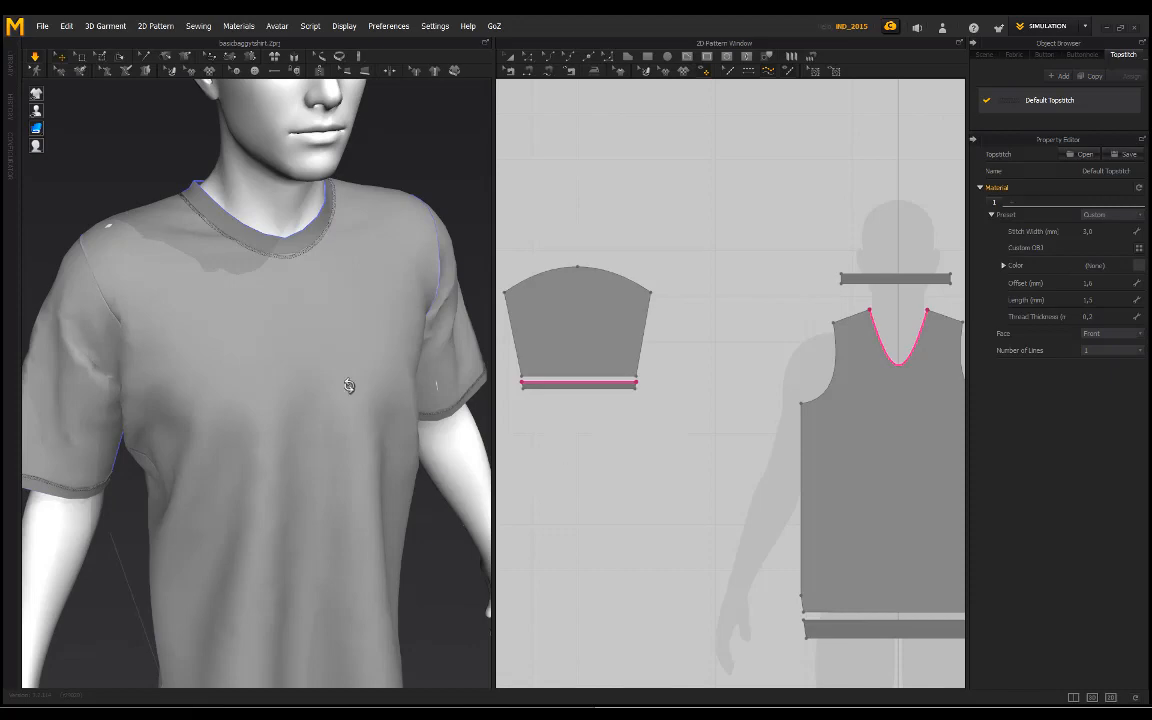
Step: Examine the recolored topstitching on the sleeve cuff and neckline, up close and across the whole shirt
{"action": "mouse_move", "coordinate": [349, 386]}
{"action": "right_mouse_down"}
{"action": "mouse_move", "coordinate": [311, 381]}
{"action": "mouse_move", "coordinate": [342, 391]}
{"action": "right_mouse_up"}
{"action": "scroll", "coordinate": [393, 483], "scroll_direction": "up", "scroll_amount": 3}
{"action": "scroll", "coordinate": [251, 407], "scroll_direction": "up", "scroll_amount": 3}
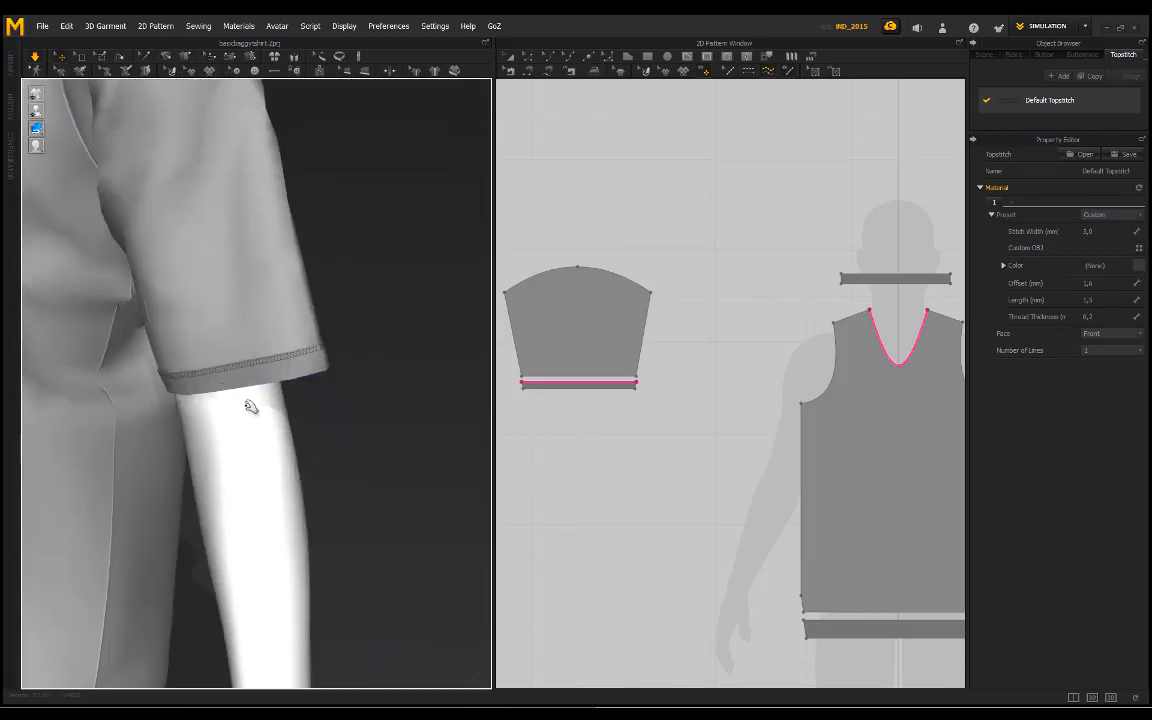
{"action": "scroll", "coordinate": [251, 407], "scroll_direction": "up", "scroll_amount": 5}
{"action": "scroll", "coordinate": [111, 298], "scroll_direction": "down", "scroll_amount": 3}
{"action": "right_click_drag", "start_coordinate": [111, 298], "coordinate": [265, 398]}
{"action": "scroll", "coordinate": [265, 398], "scroll_direction": "down", "scroll_amount": 3}
{"action": "middle_click_drag", "start_coordinate": [190, 336], "coordinate": [315, 383]}
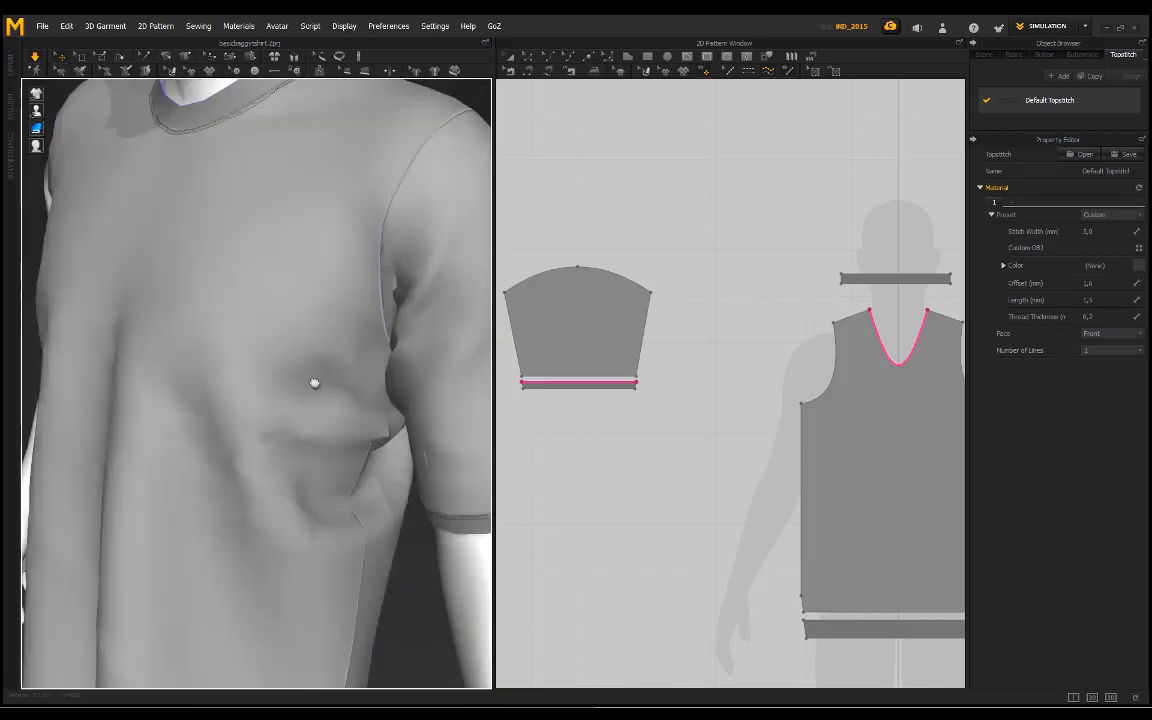
{"action": "scroll", "coordinate": [237, 311], "scroll_direction": "down", "scroll_amount": 5}
{"action": "right_click_drag", "start_coordinate": [237, 311], "coordinate": [224, 260]}
{"action": "scroll", "coordinate": [830, 586], "scroll_direction": "down", "scroll_amount": 2}
Step: Add free topstitches along the upper edges of the front and back hem bands
{"action": "middle_click_drag", "start_coordinate": [830, 586], "coordinate": [588, 460]}
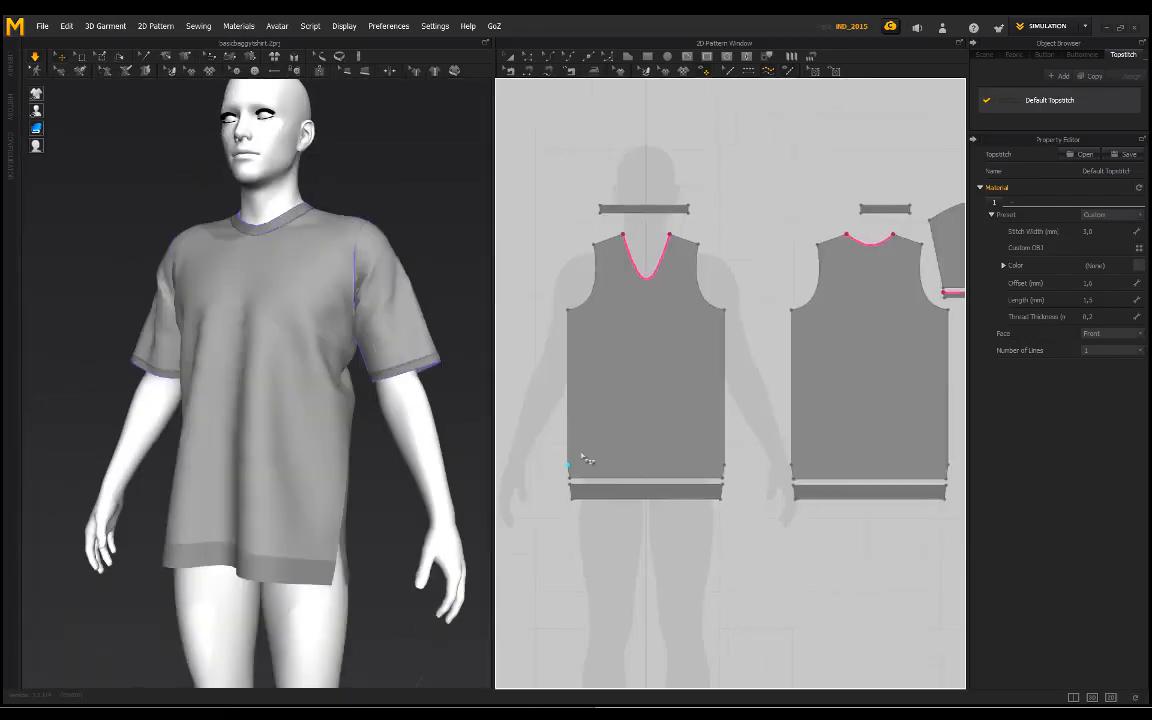
{"action": "scroll", "coordinate": [587, 459], "scroll_direction": "up", "scroll_amount": 2}
{"action": "left_click", "coordinate": [760, 489]}
{"action": "middle_click_drag", "start_coordinate": [731, 496], "coordinate": [584, 492]}
{"action": "left_click", "coordinate": [703, 484]}
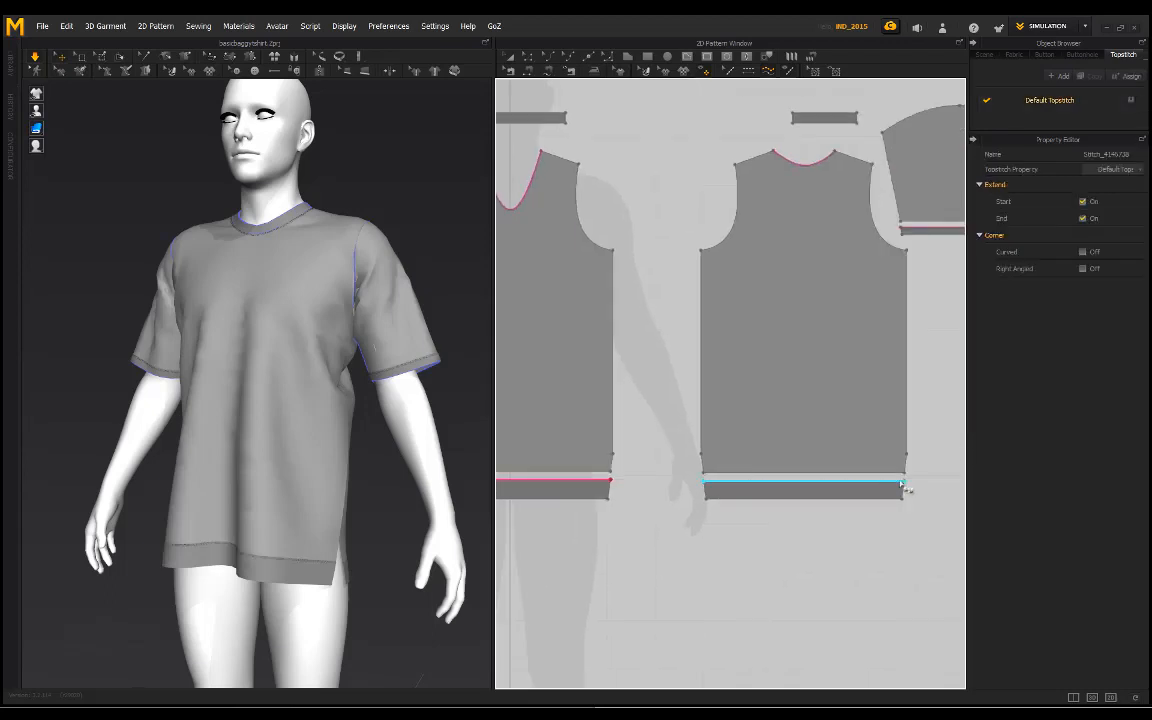
{"action": "left_click", "coordinate": [903, 484]}
Step: Examine the hem, cuff and neckline topstitching on the T-shirt from several angles
{"action": "right_click_drag", "start_coordinate": [303, 419], "coordinate": [265, 375]}
{"action": "scroll", "coordinate": [287, 532], "scroll_direction": "up", "scroll_amount": 3}
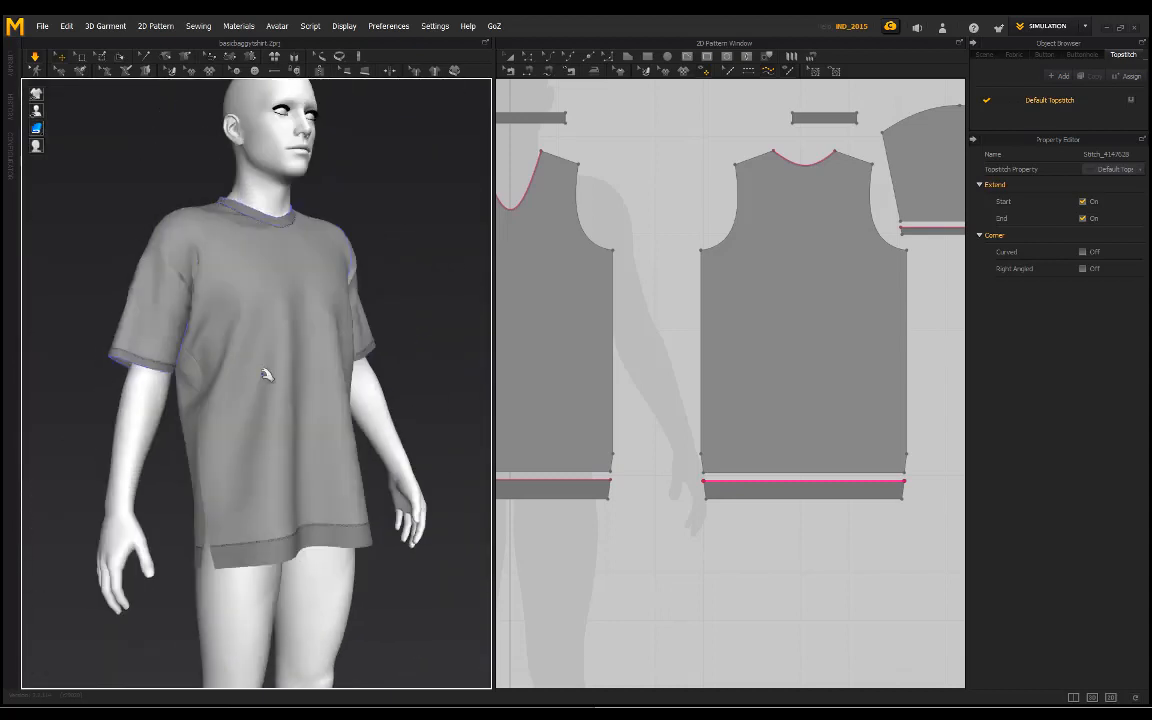
{"action": "scroll", "coordinate": [193, 346], "scroll_direction": "up", "scroll_amount": 4}
{"action": "middle_click_drag", "start_coordinate": [195, 360], "coordinate": [252, 420]}
{"action": "right_click_drag", "start_coordinate": [252, 420], "coordinate": [283, 329]}
{"action": "scroll", "coordinate": [282, 446], "scroll_direction": "up", "scroll_amount": 3}
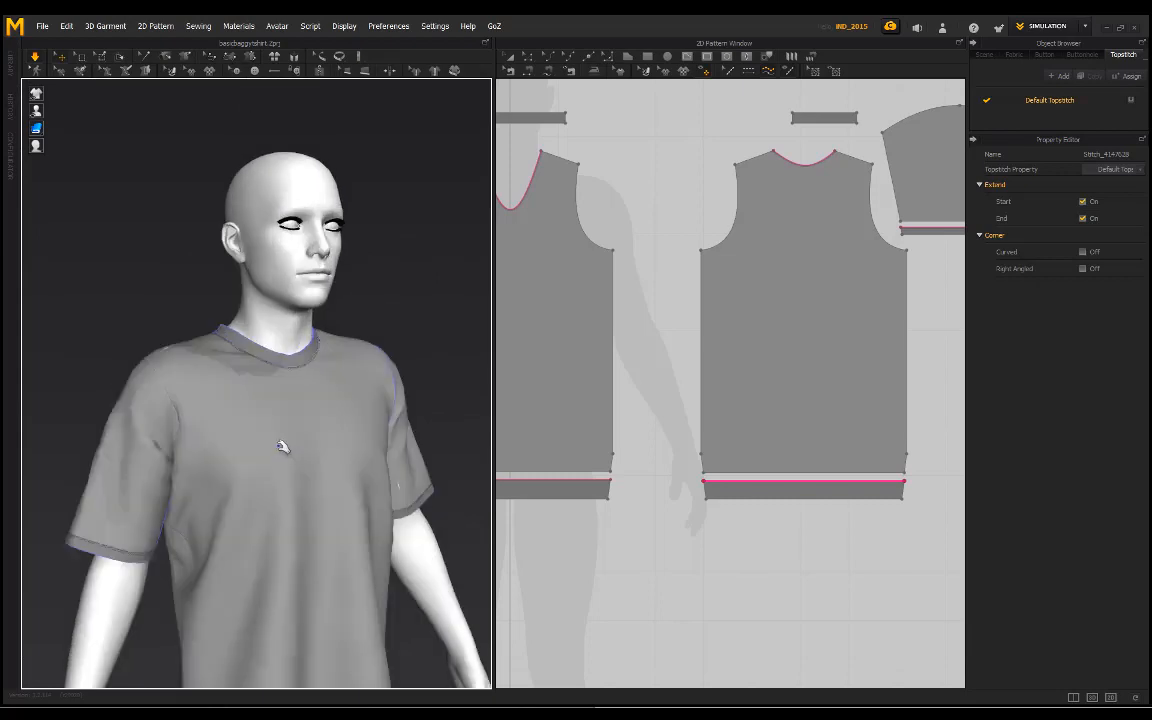
{"action": "scroll", "coordinate": [282, 446], "scroll_direction": "up", "scroll_amount": 2}
{"action": "right_click_drag", "start_coordinate": [275, 411], "coordinate": [313, 301]}
{"action": "scroll", "coordinate": [677, 330], "scroll_direction": "down", "scroll_amount": 5}
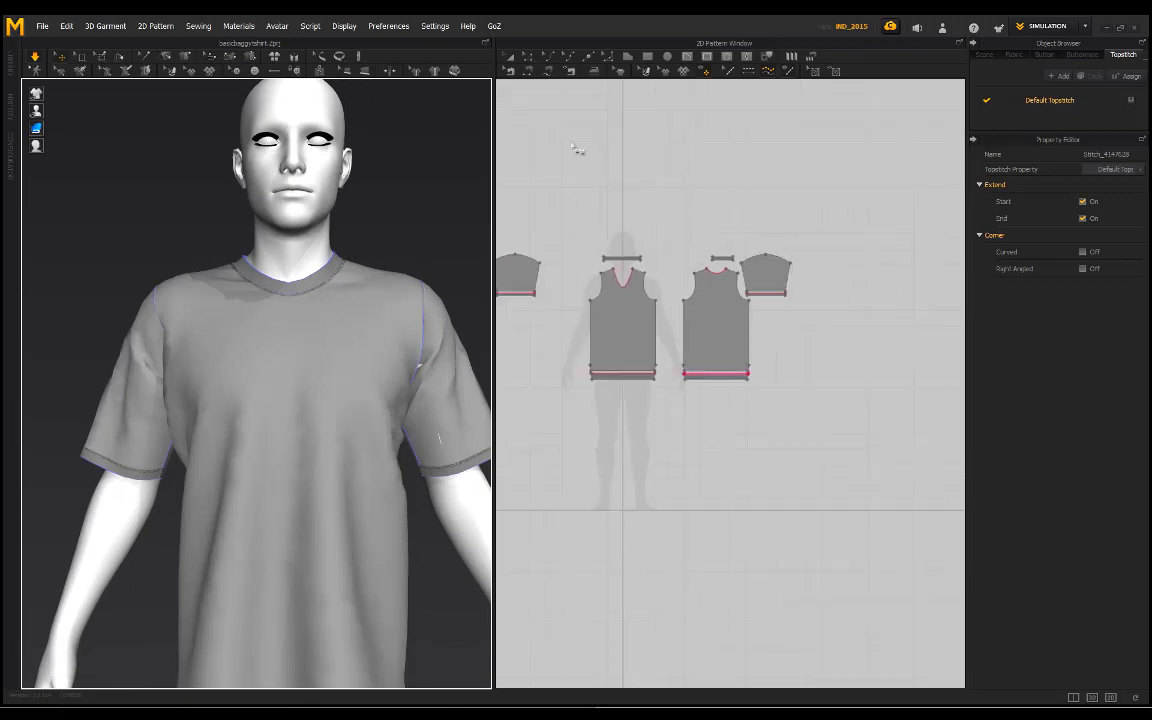
Step: Select all the T-shirt's pattern pieces and set their particle distance to 10 mm
{"action": "left_click", "coordinate": [516, 58]}
{"action": "middle_click_drag", "start_coordinate": [843, 358], "coordinate": [877, 361]}
{"action": "left_click_drag", "start_coordinate": [894, 434], "coordinate": [841, 397]}
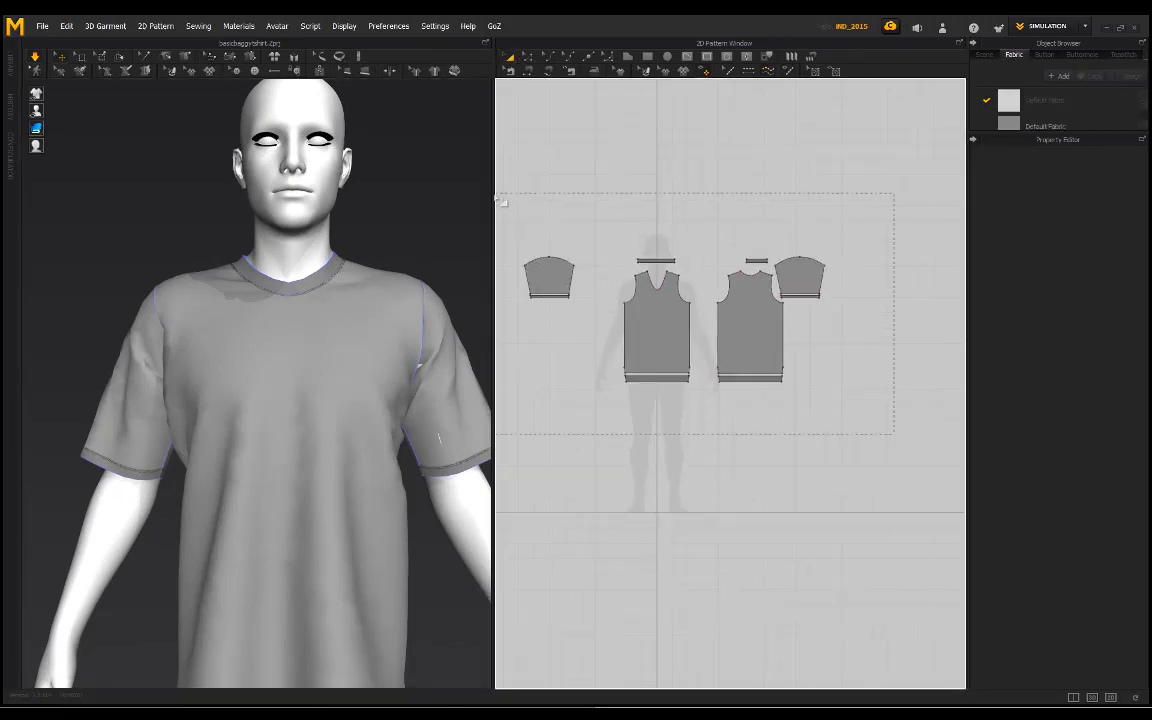
{"action": "left_click_drag", "start_coordinate": [500, 200], "coordinate": [497, 197]}
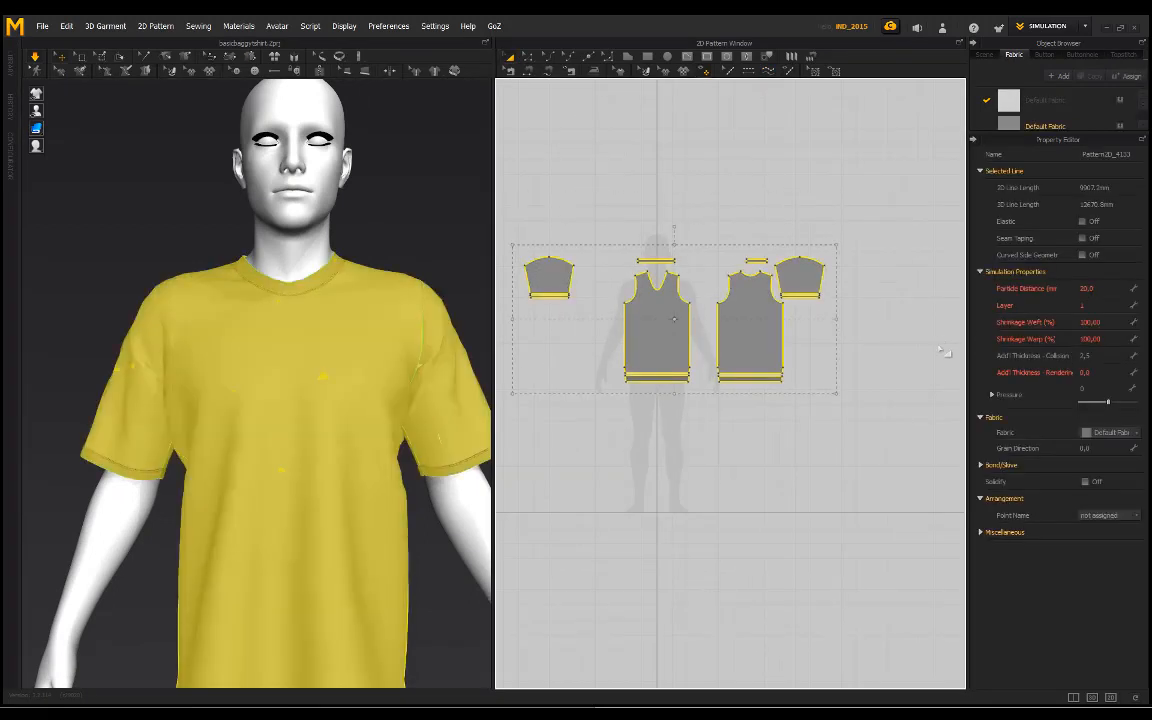
{"action": "left_click", "coordinate": [745, 325]}
{"action": "left_click", "coordinate": [806, 357]}
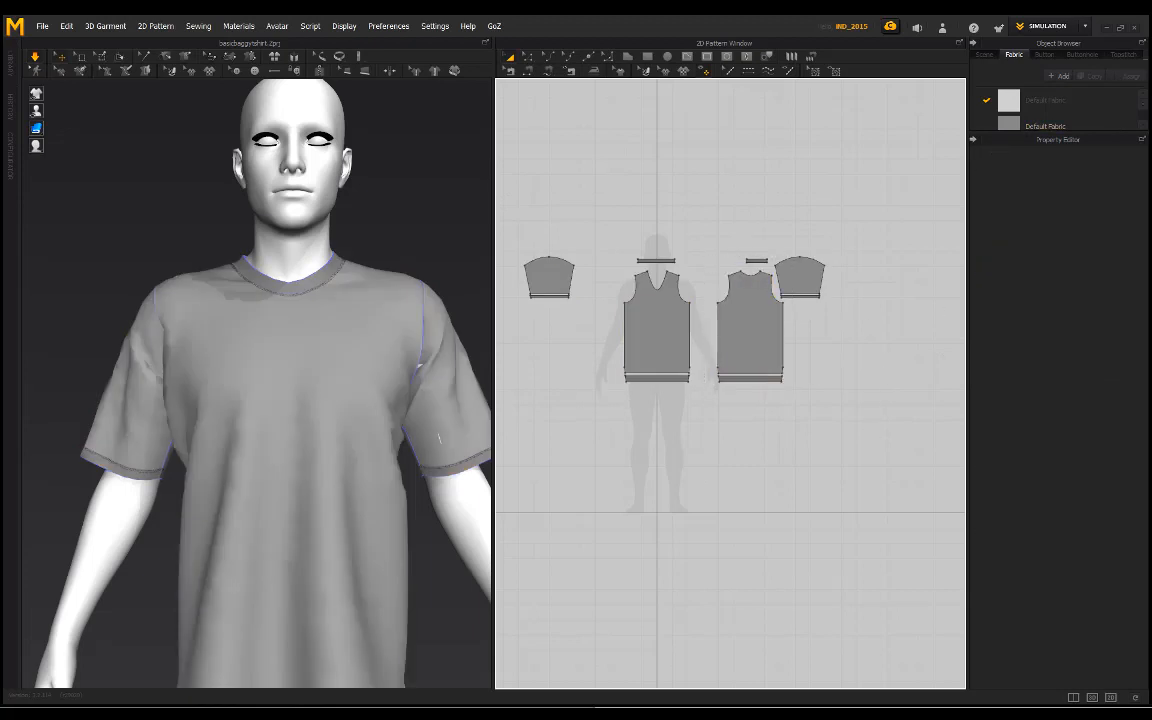
{"action": "left_click_drag", "start_coordinate": [516, 221], "coordinate": [514, 218]}
{"action": "left_click", "coordinate": [1095, 288]}
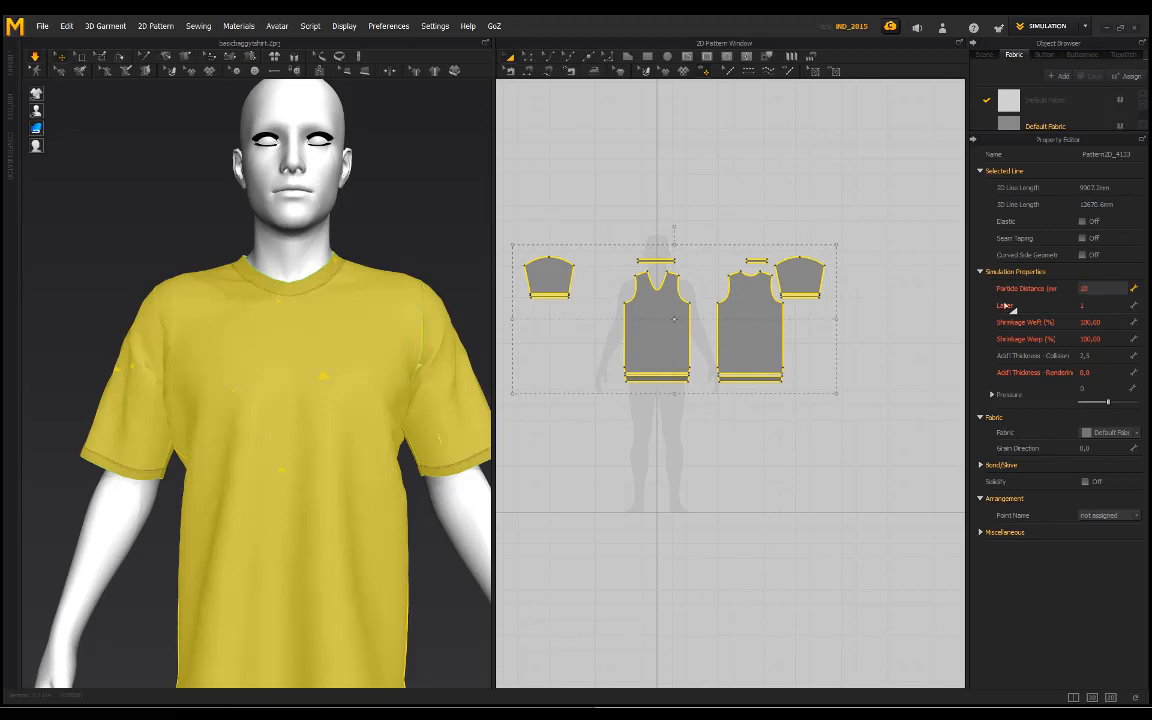
{"action": "key", "text": "space"}
{"action": "left_click", "coordinate": [757, 190]}
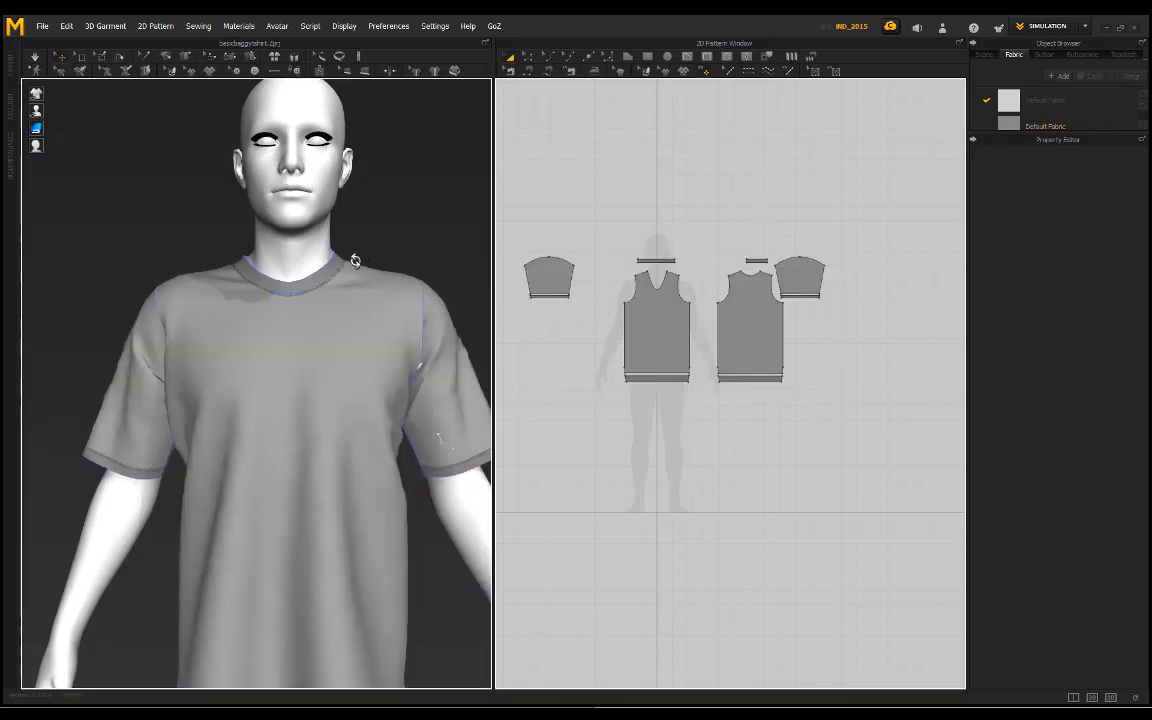
Step: Simulate the T-shirt with its finer mesh, check the drape and neckband, and stop the simulation
{"action": "right_click_drag", "start_coordinate": [353, 256], "coordinate": [320, 272]}
{"action": "key", "text": "space"}
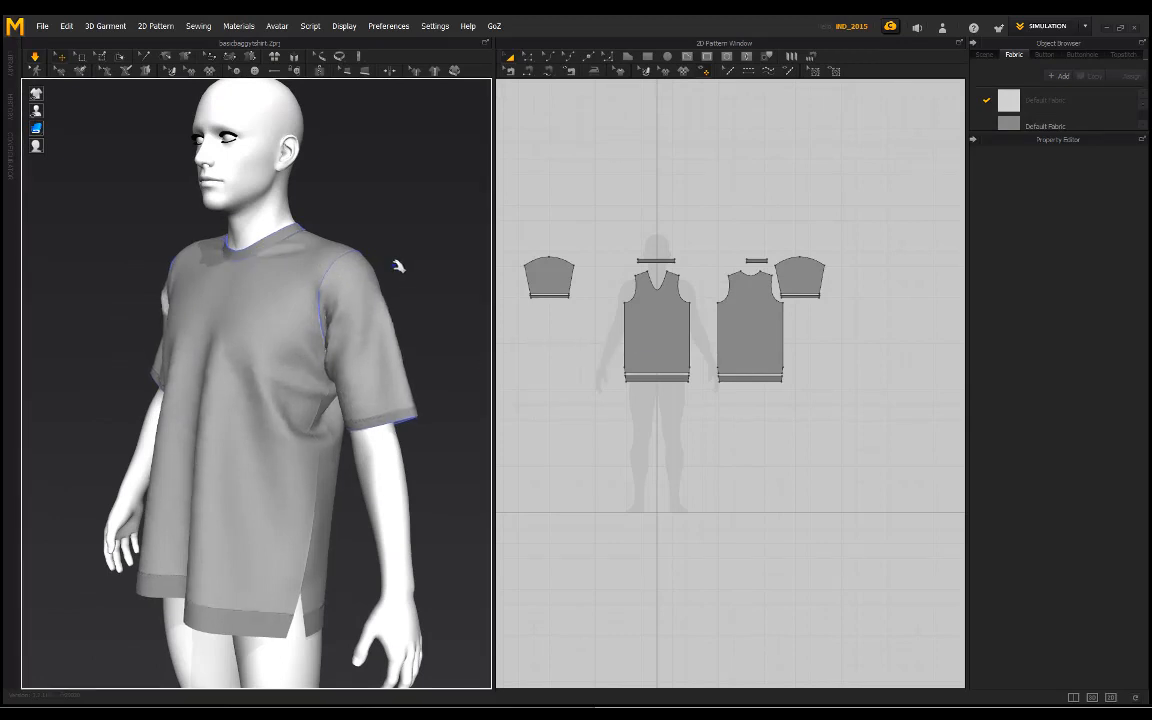
{"action": "right_click_drag", "start_coordinate": [387, 206], "coordinate": [336, 331]}
{"action": "scroll", "coordinate": [298, 372], "scroll_direction": "up", "scroll_amount": 3}
{"action": "scroll", "coordinate": [298, 372], "scroll_direction": "up", "scroll_amount": 5}
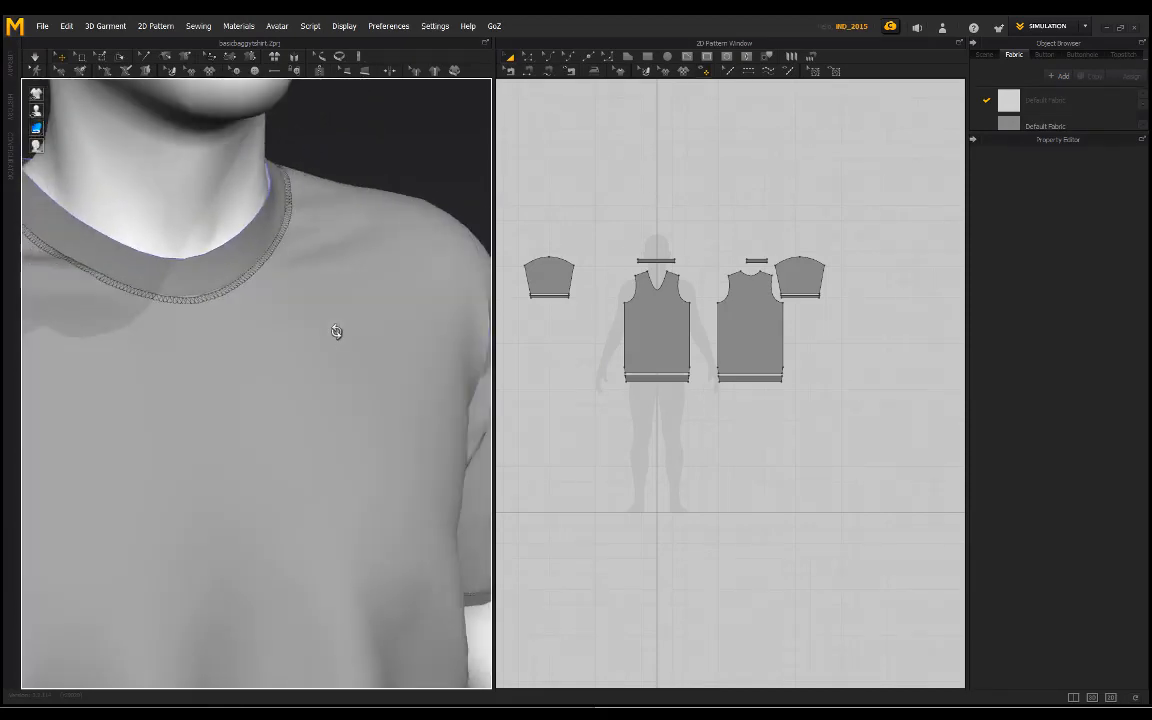
{"action": "key", "text": "space"}
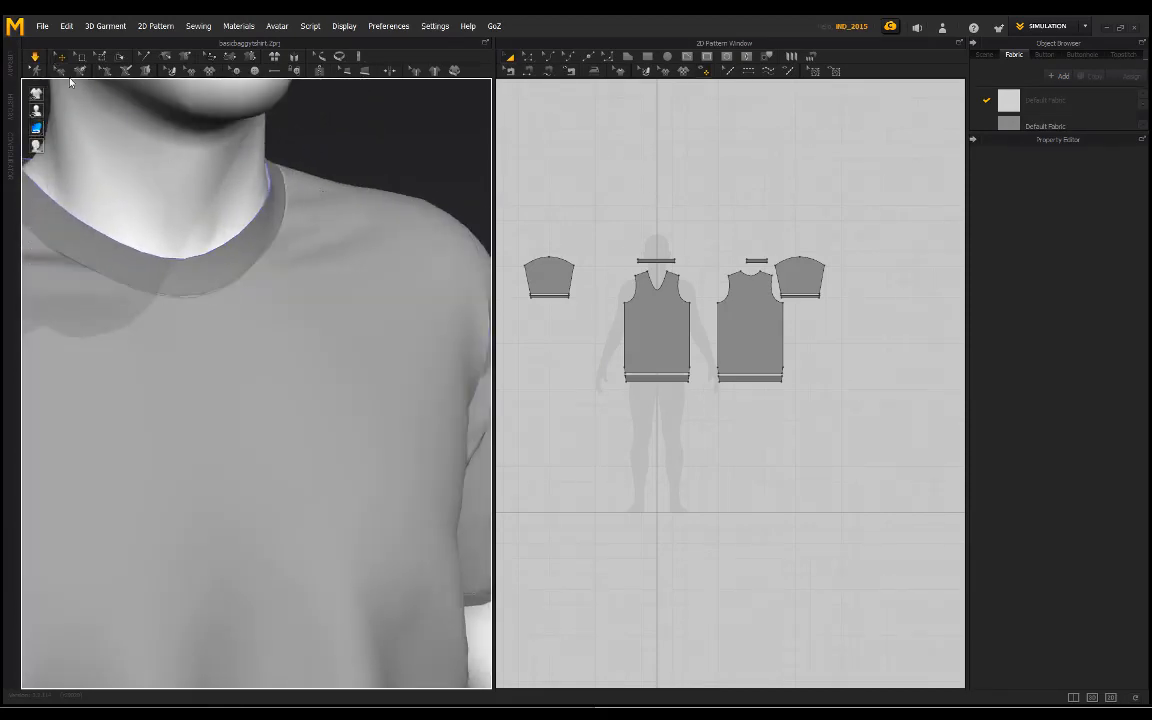
{"action": "key", "text": "space"}
Step: Examine the refined T-shirt's overlock topstitching on the neckline and sleeve cuff up close
{"action": "right_click_drag", "start_coordinate": [221, 288], "coordinate": [276, 285]}
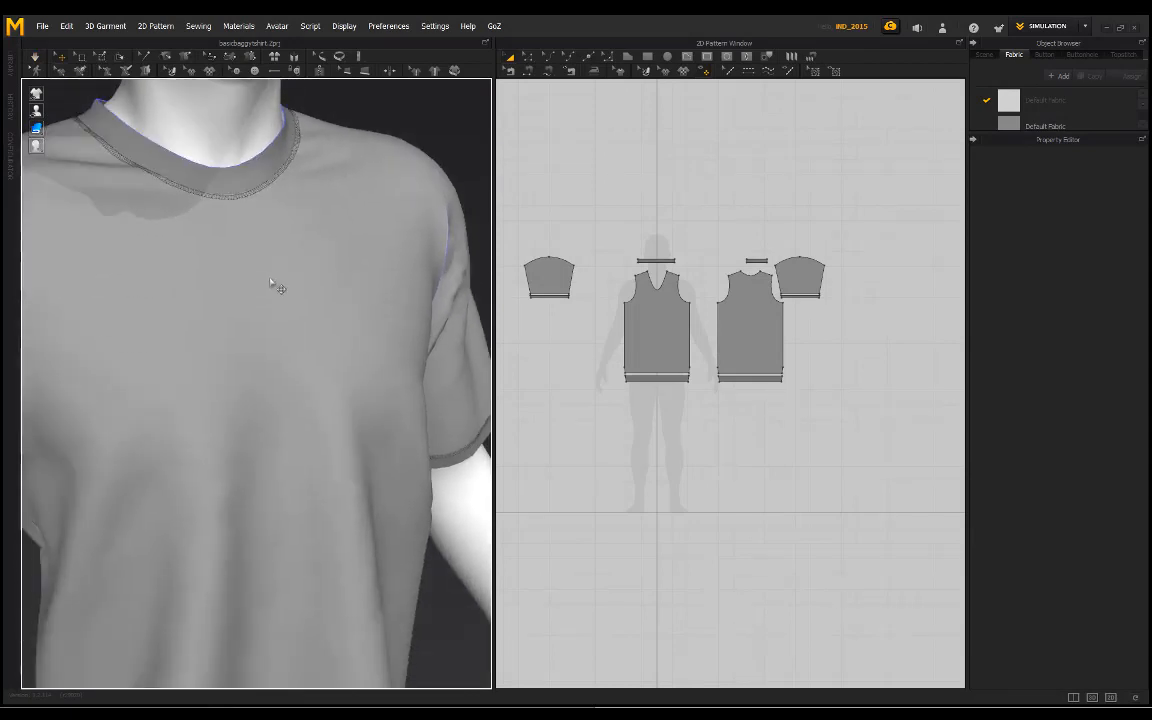
{"action": "scroll", "coordinate": [308, 362], "scroll_direction": "down", "scroll_amount": 4}
{"action": "right_click_drag", "start_coordinate": [310, 365], "coordinate": [283, 391]}
{"action": "scroll", "coordinate": [283, 391], "scroll_direction": "down", "scroll_amount": 4}
{"action": "right_click_drag", "start_coordinate": [324, 301], "coordinate": [319, 399]}
{"action": "scroll", "coordinate": [319, 399], "scroll_direction": "up", "scroll_amount": 3}
{"action": "middle_click_drag", "start_coordinate": [425, 440], "coordinate": [296, 456]}
{"action": "scroll", "coordinate": [296, 458], "scroll_direction": "up", "scroll_amount": 6}
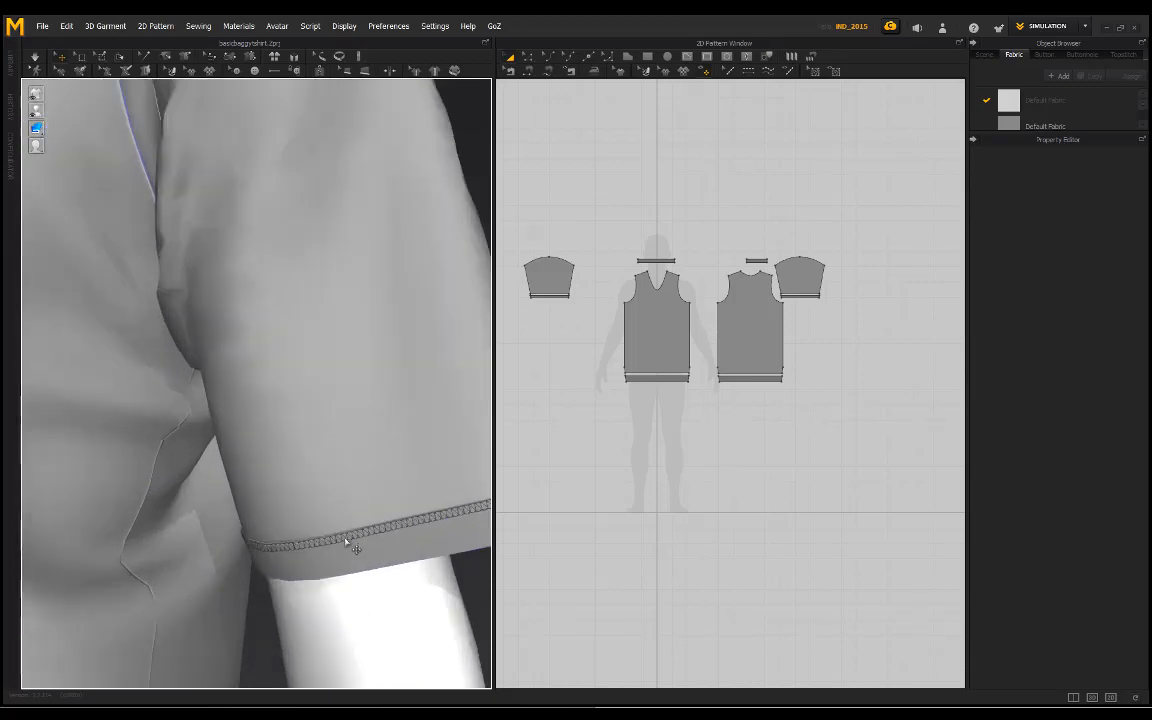
{"action": "scroll", "coordinate": [346, 541], "scroll_direction": "up", "scroll_amount": 3}
{"action": "middle_click_drag", "start_coordinate": [329, 563], "coordinate": [272, 490]}
{"action": "scroll", "coordinate": [254, 550], "scroll_direction": "down", "scroll_amount": 2}
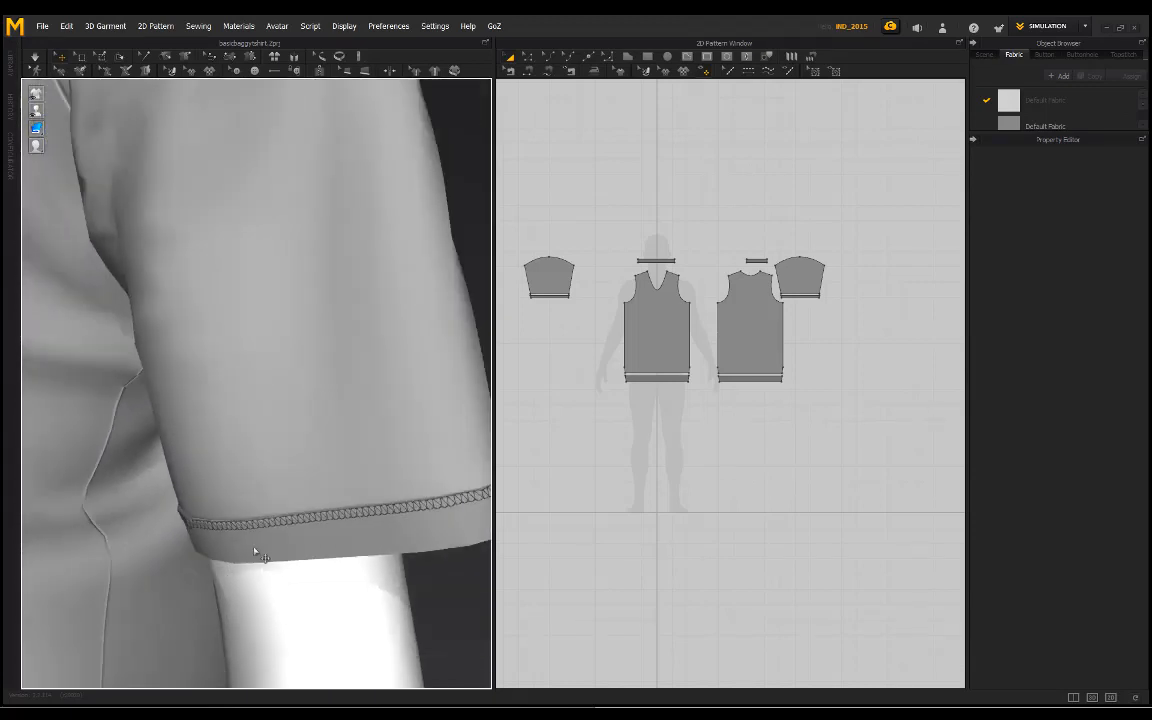
{"action": "scroll", "coordinate": [318, 518], "scroll_direction": "down", "scroll_amount": 5}
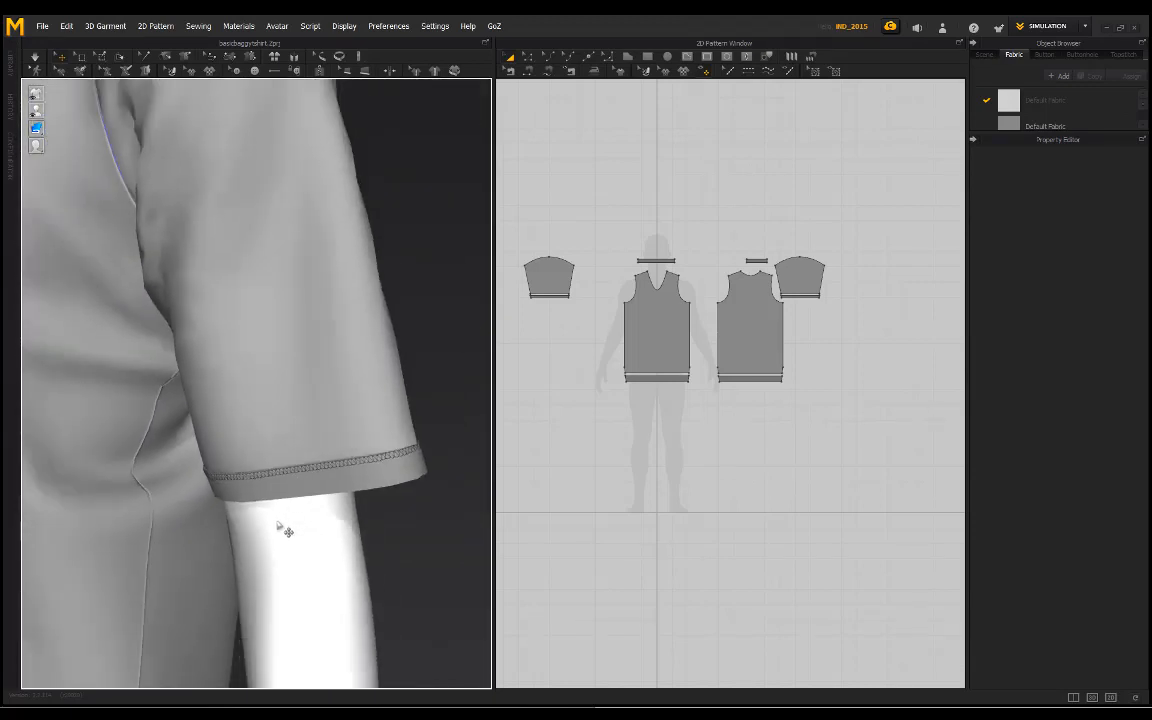
{"action": "middle_click_drag", "start_coordinate": [210, 290], "coordinate": [244, 339]}
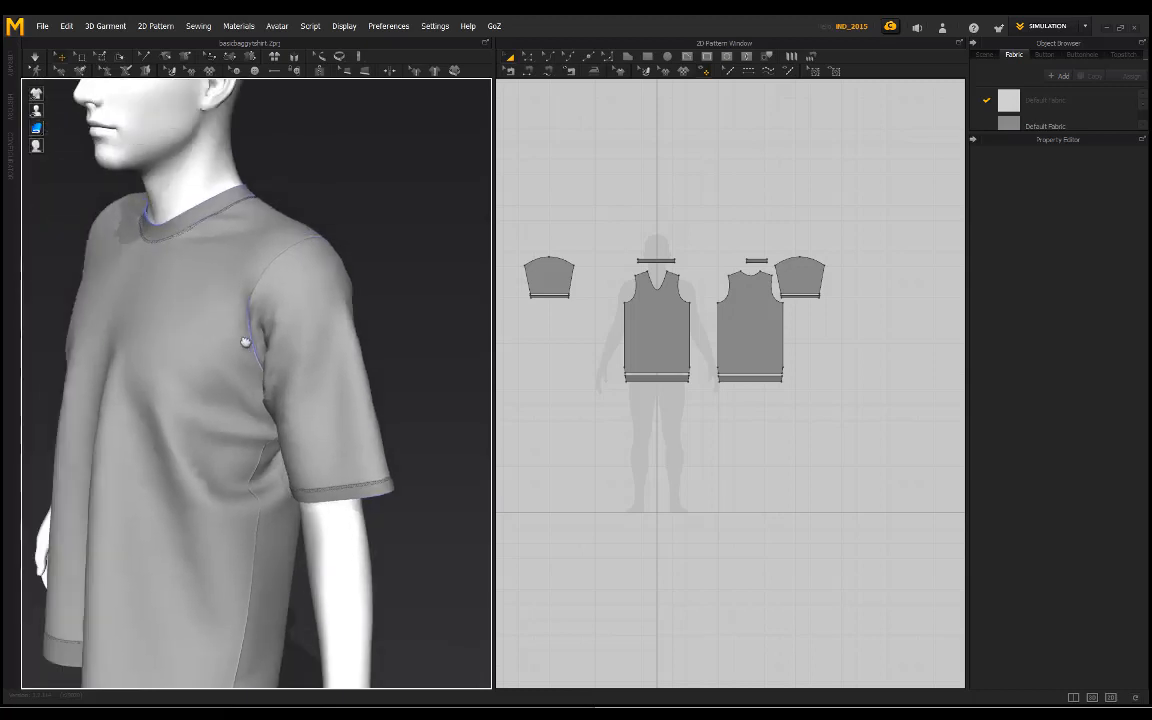
{"action": "scroll", "coordinate": [300, 330], "scroll_direction": "up", "scroll_amount": 5}
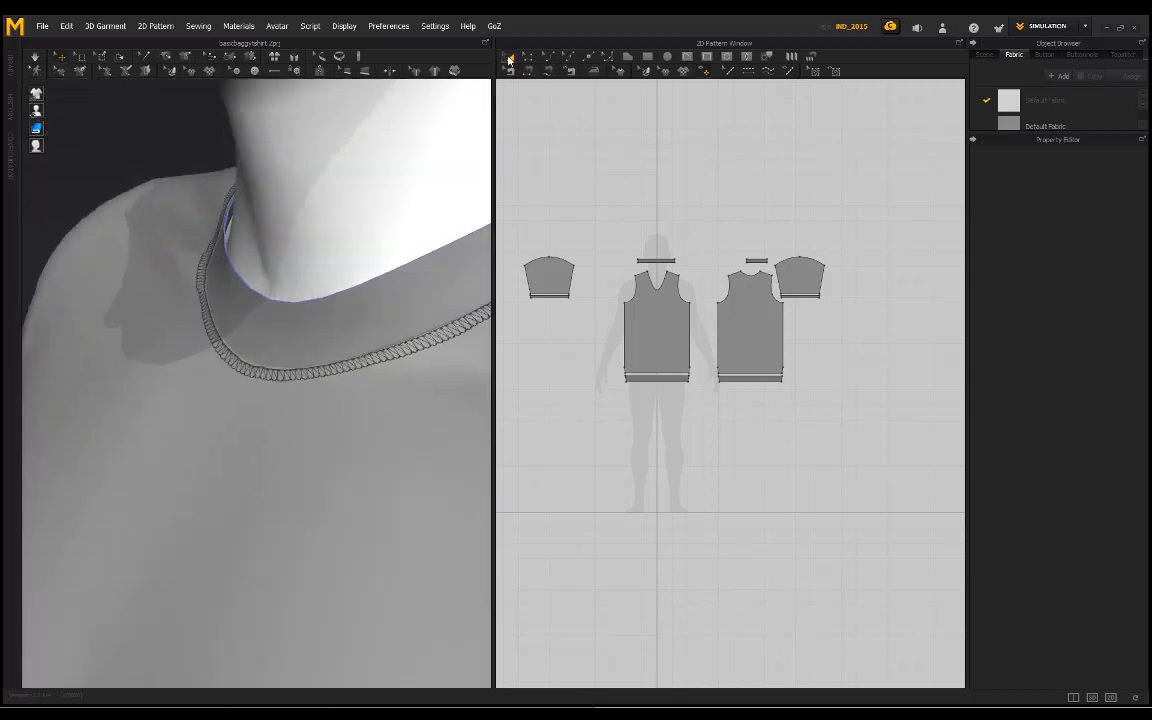
Step: Set the additional rendering thickness of the front and back neckband pieces to 2 mm
{"action": "scroll", "coordinate": [683, 248], "scroll_direction": "up", "scroll_amount": 3}
{"action": "left_click", "coordinate": [657, 270]}
{"action": "left_click", "coordinate": [804, 271], "text": "shift"}
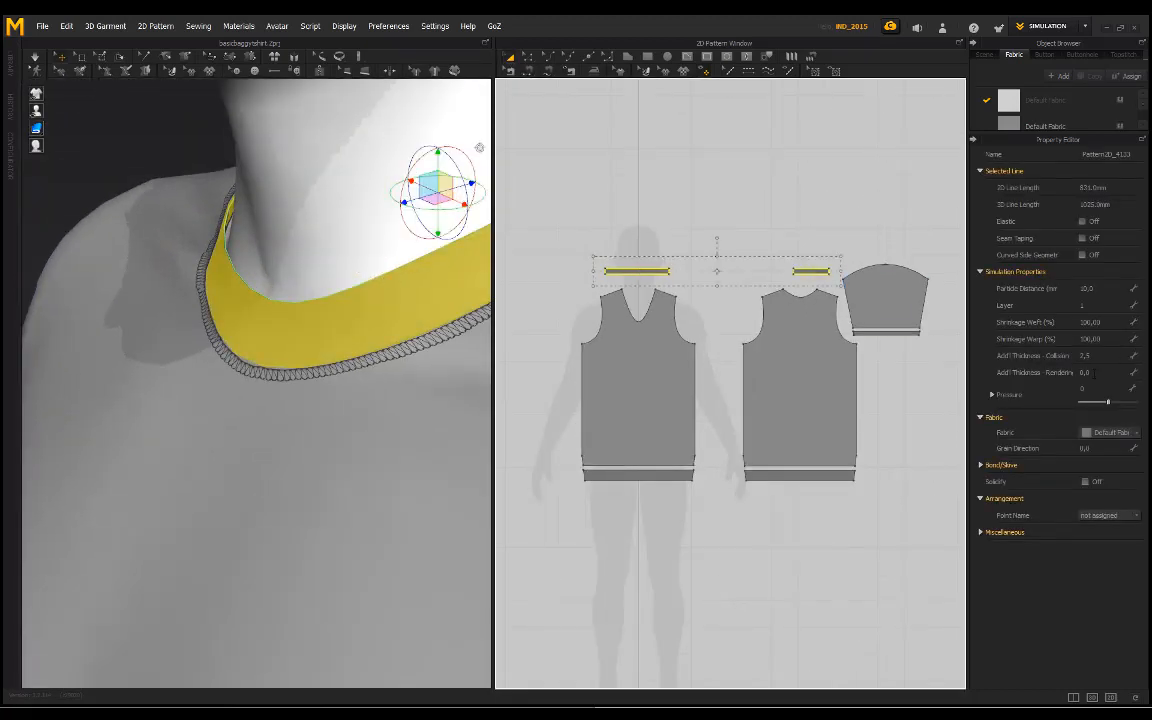
{"action": "left_click", "coordinate": [1095, 372]}
{"action": "key", "text": "Return"}
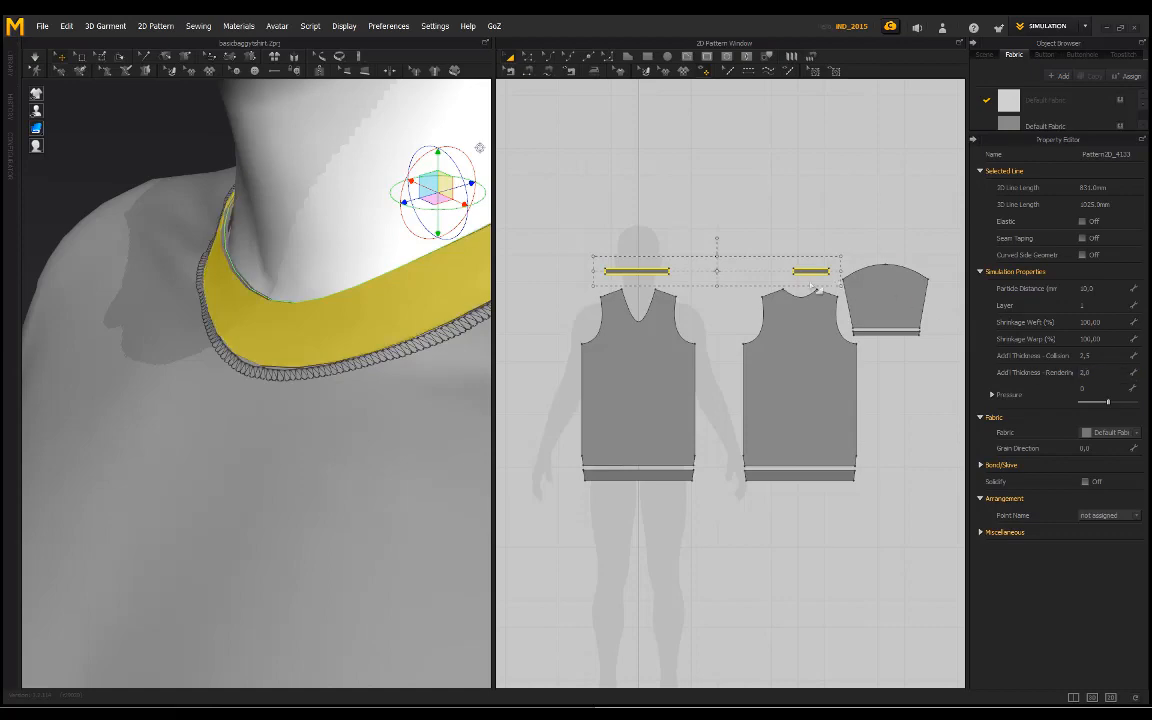
Step: Clear the neckband selection and examine the T-shirt's neckline, side slits, hem and overall drape on the avatar
{"action": "left_click", "coordinate": [178, 160]}
{"action": "scroll", "coordinate": [200, 195], "scroll_direction": "down", "scroll_amount": 2}
{"action": "right_click_drag", "start_coordinate": [219, 226], "coordinate": [278, 350]}
{"action": "scroll", "coordinate": [323, 335], "scroll_direction": "down", "scroll_amount": 2}
{"action": "scroll", "coordinate": [323, 335], "scroll_direction": "down", "scroll_amount": 2}
{"action": "middle_click_drag", "start_coordinate": [280, 350], "coordinate": [288, 267]}
{"action": "scroll", "coordinate": [288, 267], "scroll_direction": "down", "scroll_amount": 3}
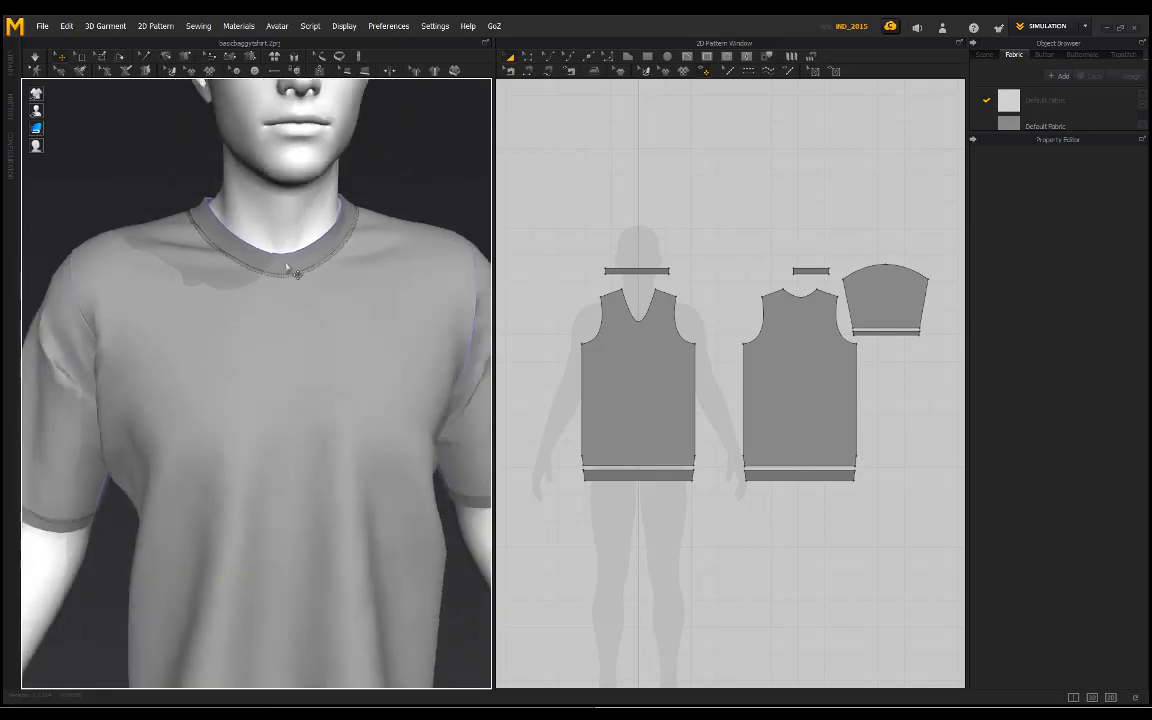
{"action": "middle_click_drag", "start_coordinate": [310, 367], "coordinate": [300, 247]}
{"action": "scroll", "coordinate": [300, 250], "scroll_direction": "down", "scroll_amount": 3}
{"action": "right_click_drag", "start_coordinate": [301, 365], "coordinate": [249, 383]}
{"action": "middle_click_drag", "start_coordinate": [322, 635], "coordinate": [319, 496]}
{"action": "scroll", "coordinate": [319, 496], "scroll_direction": "up", "scroll_amount": 5}
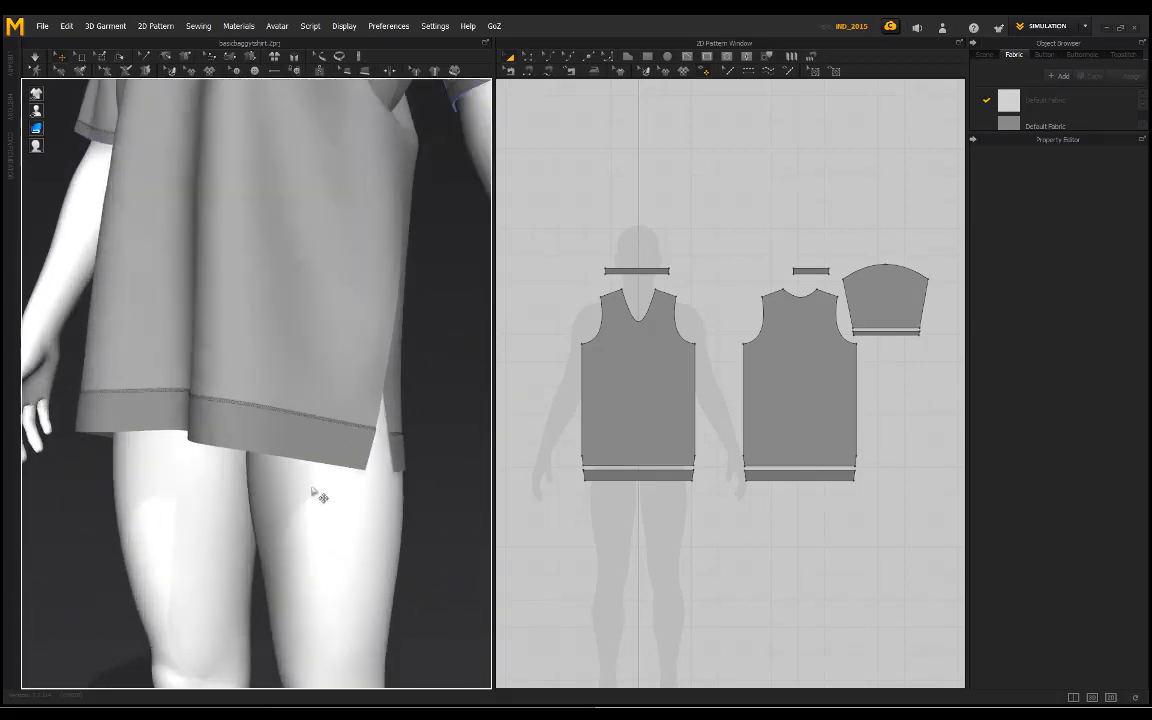
{"action": "mouse_move", "coordinate": [272, 398]}
{"action": "right_mouse_down"}
{"action": "mouse_move", "coordinate": [185, 337]}
{"action": "mouse_move", "coordinate": [206, 275]}
{"action": "mouse_move", "coordinate": [285, 411]}
{"action": "mouse_move", "coordinate": [253, 347]}
{"action": "mouse_move", "coordinate": [327, 360]}
{"action": "mouse_move", "coordinate": [280, 411]}
{"action": "right_mouse_up"}
{"action": "scroll", "coordinate": [283, 442], "scroll_direction": "down", "scroll_amount": 5}
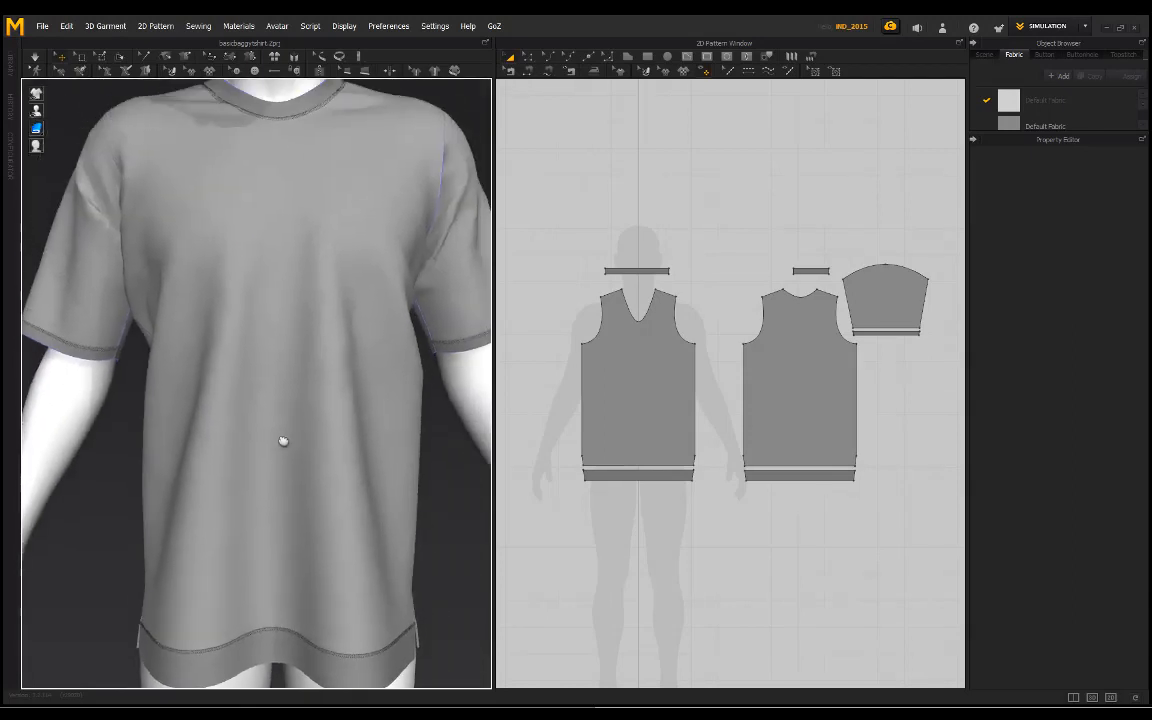
{"action": "right_click_drag", "start_coordinate": [249, 360], "coordinate": [305, 395]}
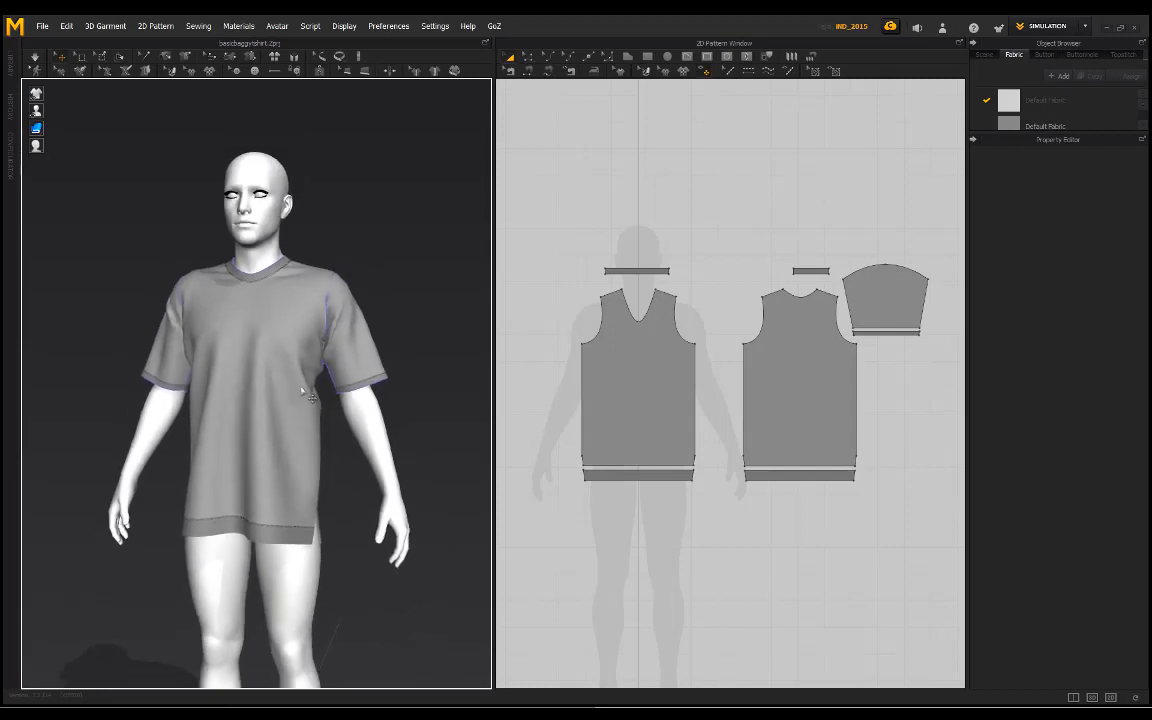
Step: Set the color of the Default Fabric Copy 1 used on the bands to grey RGB 127, 127, 127
{"action": "left_click", "coordinate": [1044, 122]}
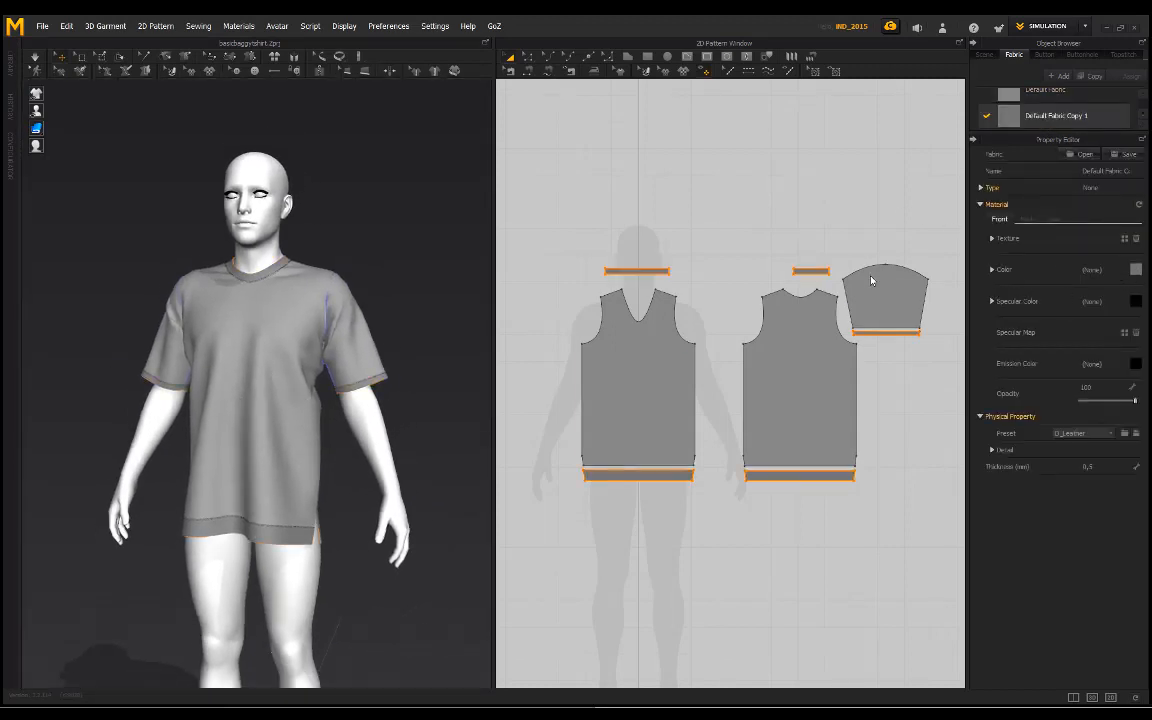
{"action": "left_click_drag", "start_coordinate": [461, 237], "coordinate": [435, 239]}
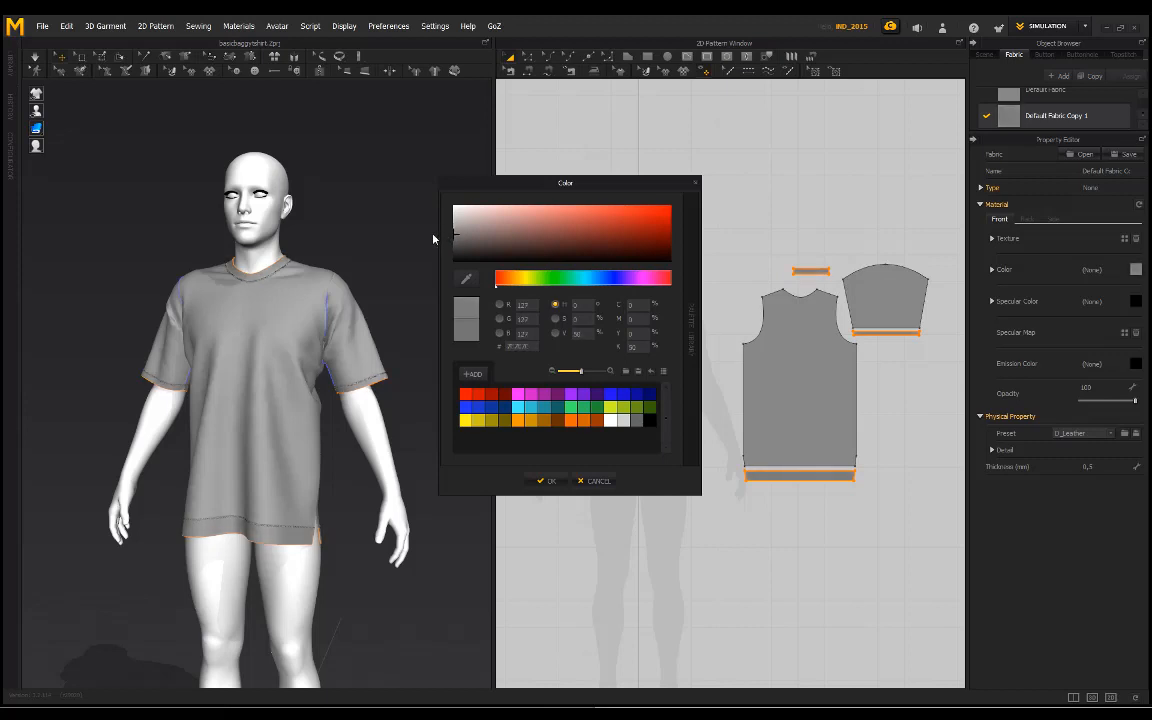
{"action": "left_click", "coordinate": [551, 487]}
{"action": "right_click_drag", "start_coordinate": [288, 253], "coordinate": [377, 243]}
Step: Set the Default Topstitch color to grey RGB 124, 124, 124
{"action": "left_click", "coordinate": [727, 75]}
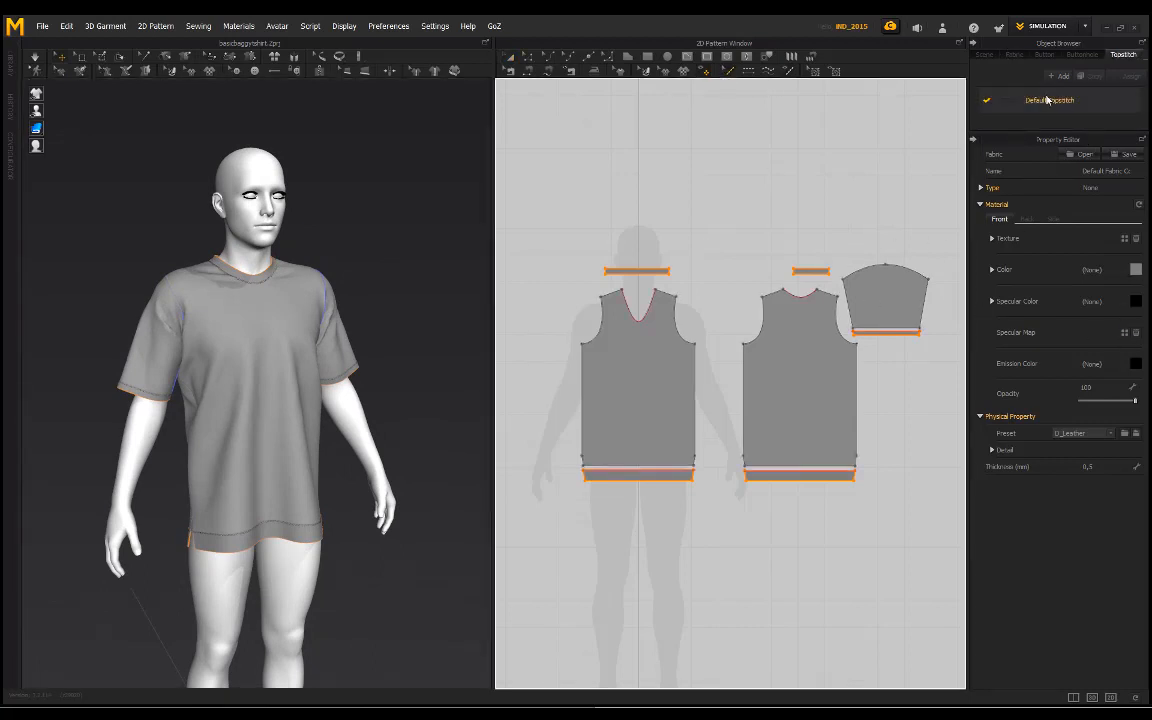
{"action": "left_click", "coordinate": [1052, 101]}
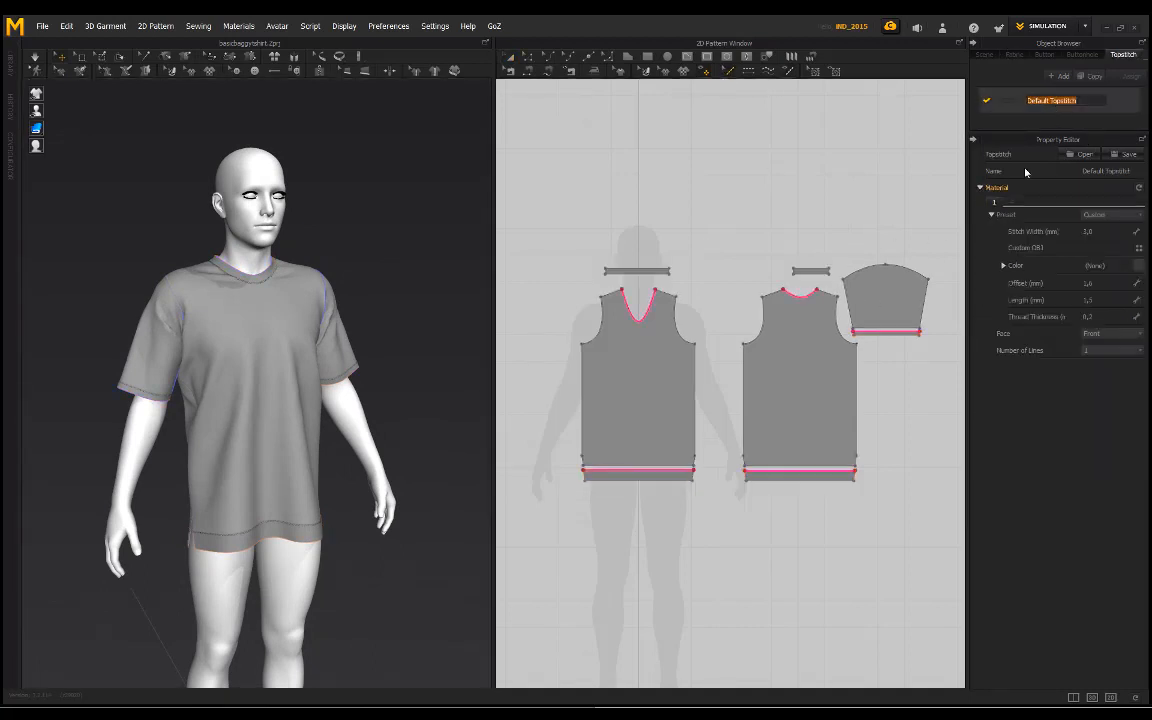
{"action": "left_click", "coordinate": [838, 204]}
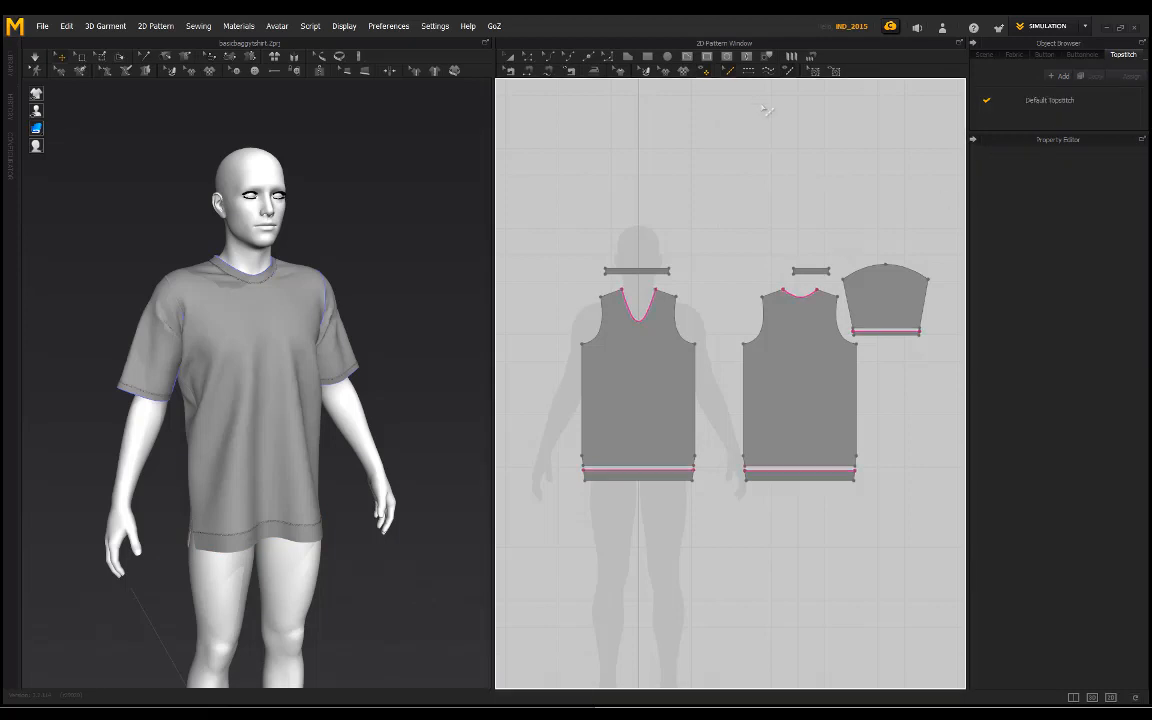
{"action": "left_click", "coordinate": [730, 73]}
{"action": "left_click", "coordinate": [1056, 99]}
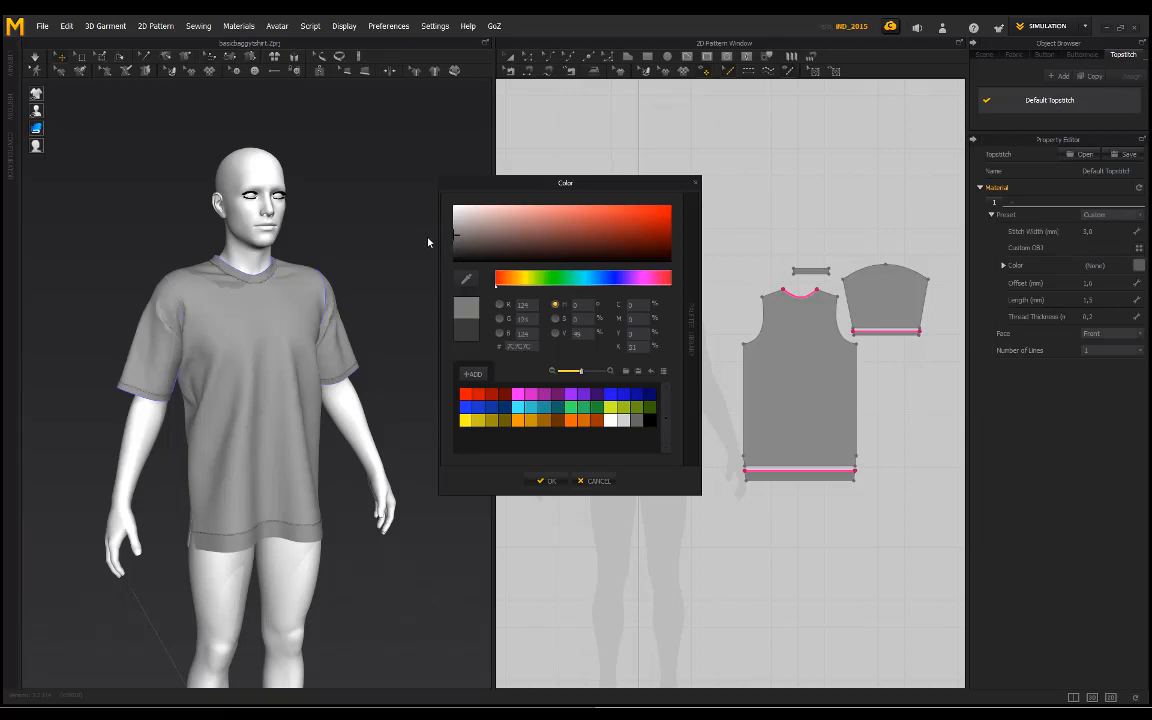
{"action": "left_click", "coordinate": [566, 479]}
Step: Darken the Default Topstitch color to grey RGB 111, 111, 111 to suit the neckline and hem seams
{"action": "scroll", "coordinate": [199, 368], "scroll_direction": "up", "scroll_amount": 3}
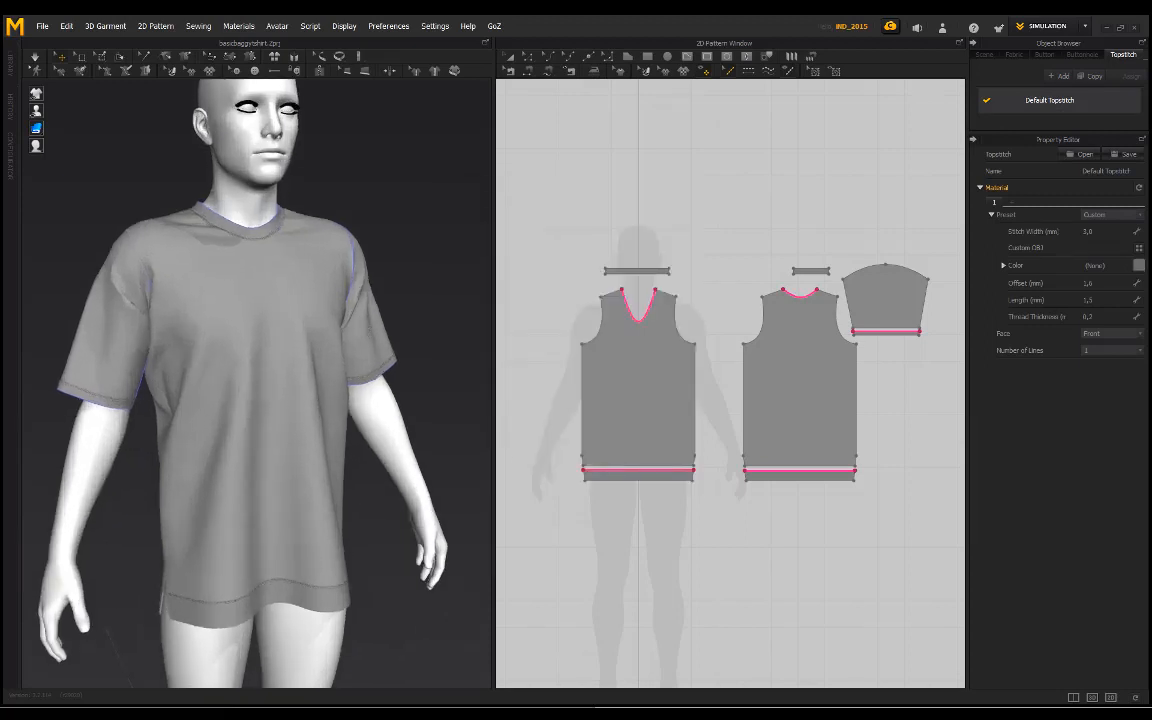
{"action": "scroll", "coordinate": [355, 368], "scroll_direction": "up", "scroll_amount": 4}
{"action": "left_click", "coordinate": [641, 328]}
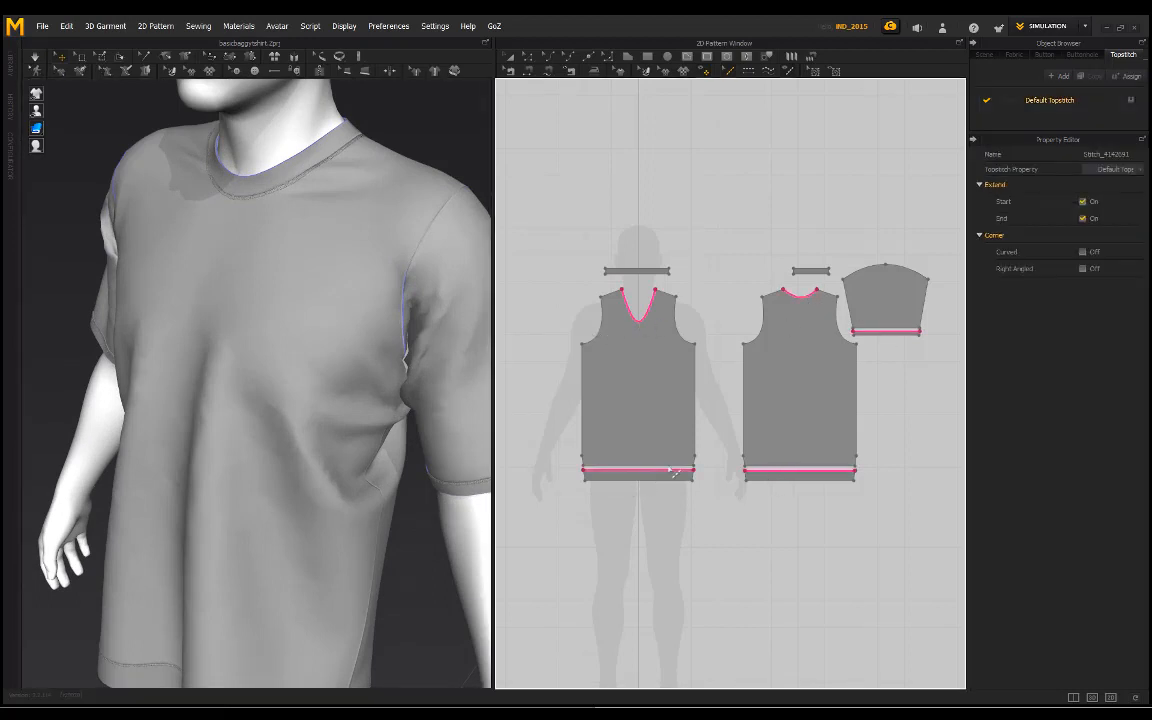
{"action": "left_click", "coordinate": [1058, 101]}
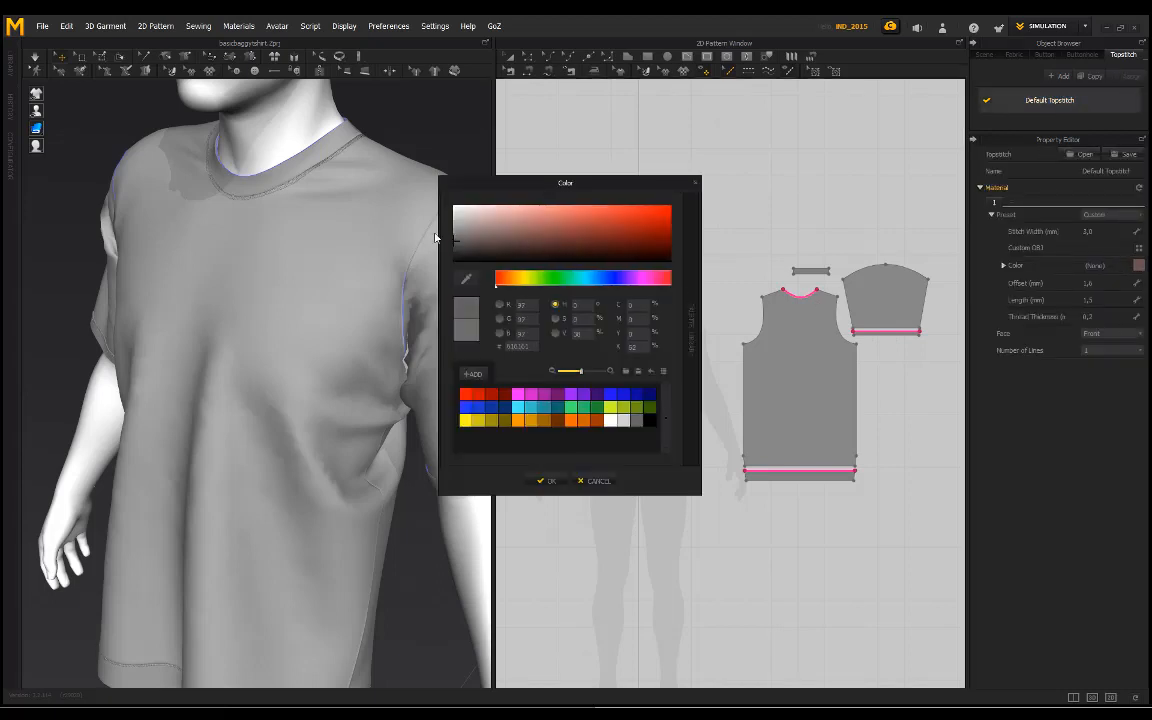
{"action": "left_click", "coordinate": [550, 480]}
Step: Examine the recolored bands and topstitching on the neckline, sleeves and hem from several angles
{"action": "right_click_drag", "start_coordinate": [247, 219], "coordinate": [311, 256]}
{"action": "scroll", "coordinate": [341, 323], "scroll_direction": "down", "scroll_amount": 2}
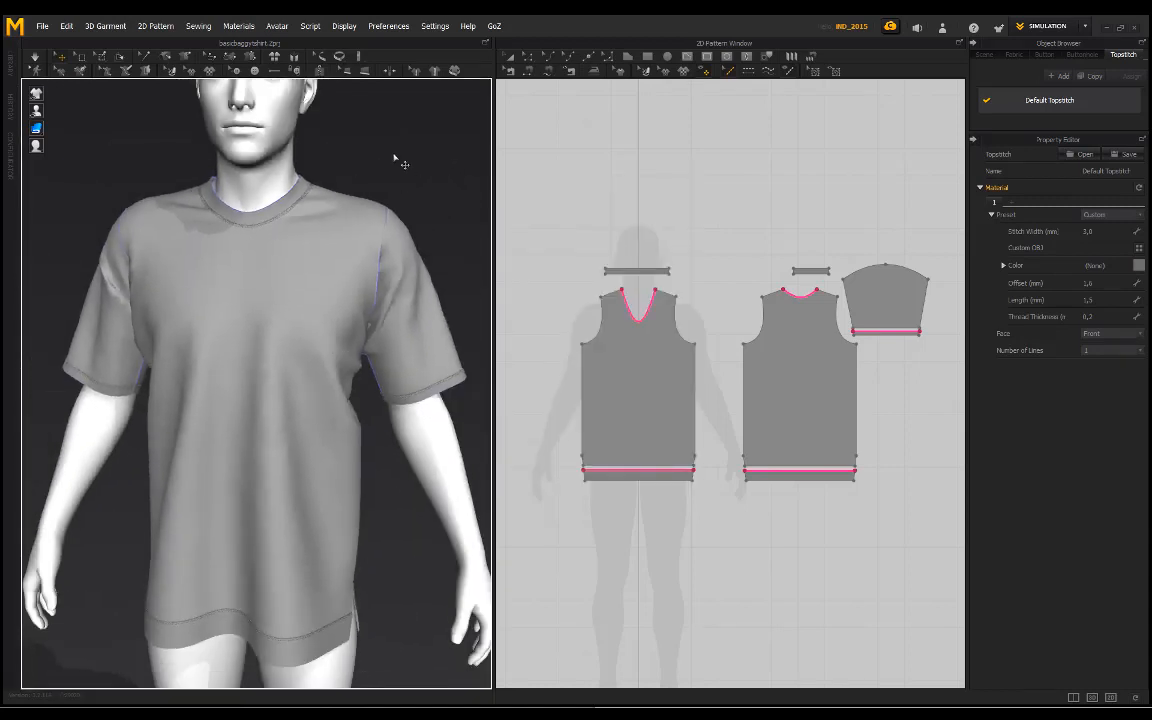
{"action": "left_click", "coordinate": [397, 158]}
{"action": "scroll", "coordinate": [280, 304], "scroll_direction": "down", "scroll_amount": 1}
{"action": "right_click_drag", "start_coordinate": [280, 306], "coordinate": [225, 295]}
{"action": "scroll", "coordinate": [285, 450], "scroll_direction": "up", "scroll_amount": 3}
{"action": "right_click_drag", "start_coordinate": [314, 600], "coordinate": [305, 440]}
{"action": "scroll", "coordinate": [340, 440], "scroll_direction": "up", "scroll_amount": 4}
{"action": "scroll", "coordinate": [375, 434], "scroll_direction": "up", "scroll_amount": 2}
{"action": "middle_click_drag", "start_coordinate": [375, 430], "coordinate": [307, 434]}
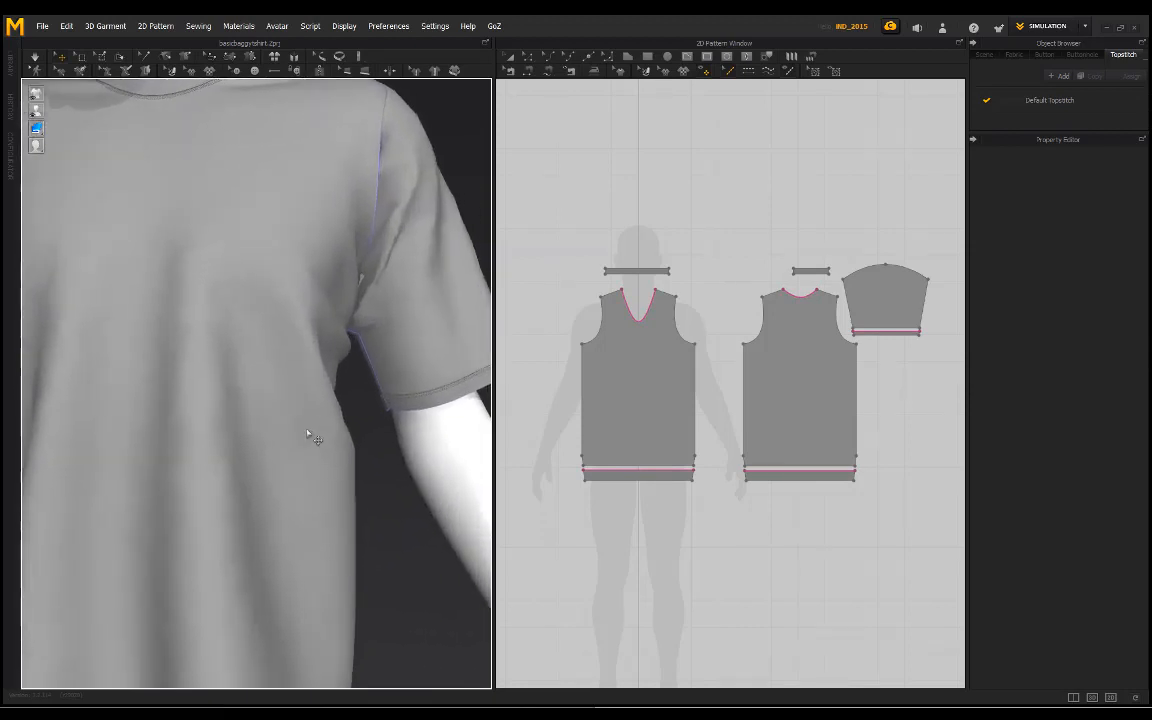
{"action": "right_click_drag", "start_coordinate": [366, 418], "coordinate": [312, 404]}
{"action": "scroll", "coordinate": [250, 328], "scroll_direction": "down", "scroll_amount": 2}
{"action": "middle_click_drag", "start_coordinate": [250, 328], "coordinate": [316, 411]}
{"action": "scroll", "coordinate": [316, 410], "scroll_direction": "down", "scroll_amount": 2}
{"action": "right_click_drag", "start_coordinate": [316, 410], "coordinate": [301, 319]}
{"action": "middle_click_drag", "start_coordinate": [301, 319], "coordinate": [297, 342]}
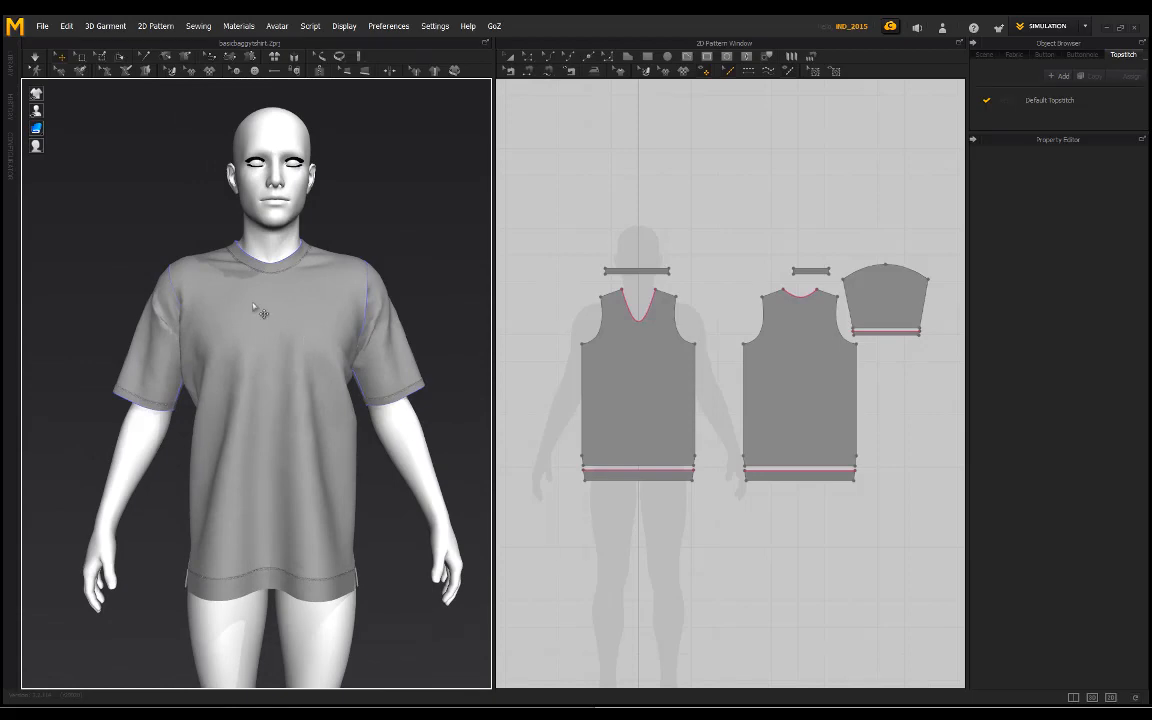
{"action": "right_click_drag", "start_coordinate": [255, 308], "coordinate": [159, 280]}
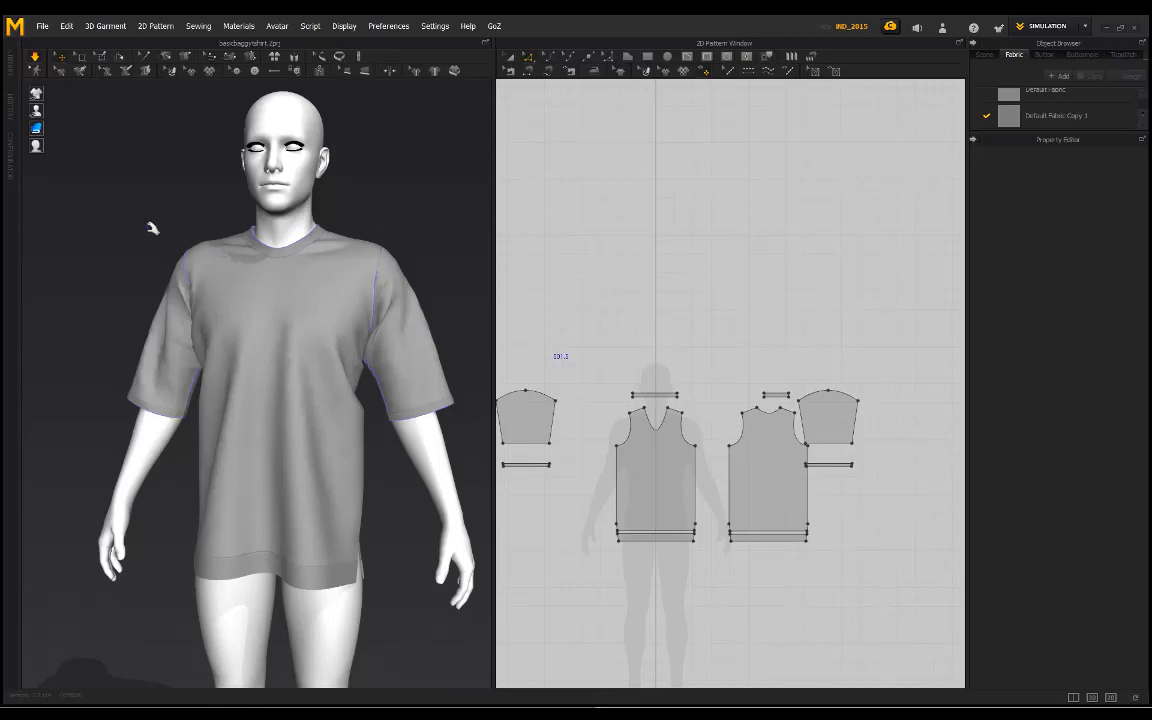
Step: Check the longer, wider sleeves on the avatar and the lengths of both sleeve pieces' lower edges
{"action": "right_click_drag", "start_coordinate": [152, 228], "coordinate": [175, 221]}
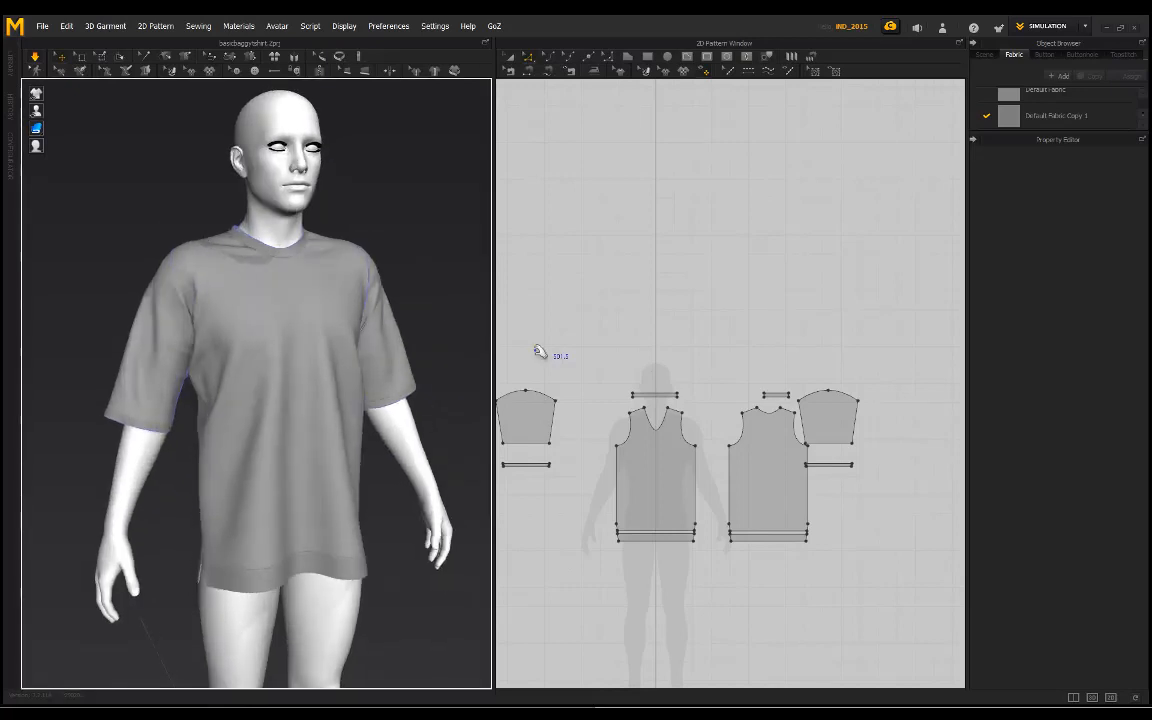
{"action": "right_click_drag", "start_coordinate": [155, 340], "coordinate": [123, 373]}
{"action": "scroll", "coordinate": [129, 370], "scroll_direction": "down", "scroll_amount": 2}
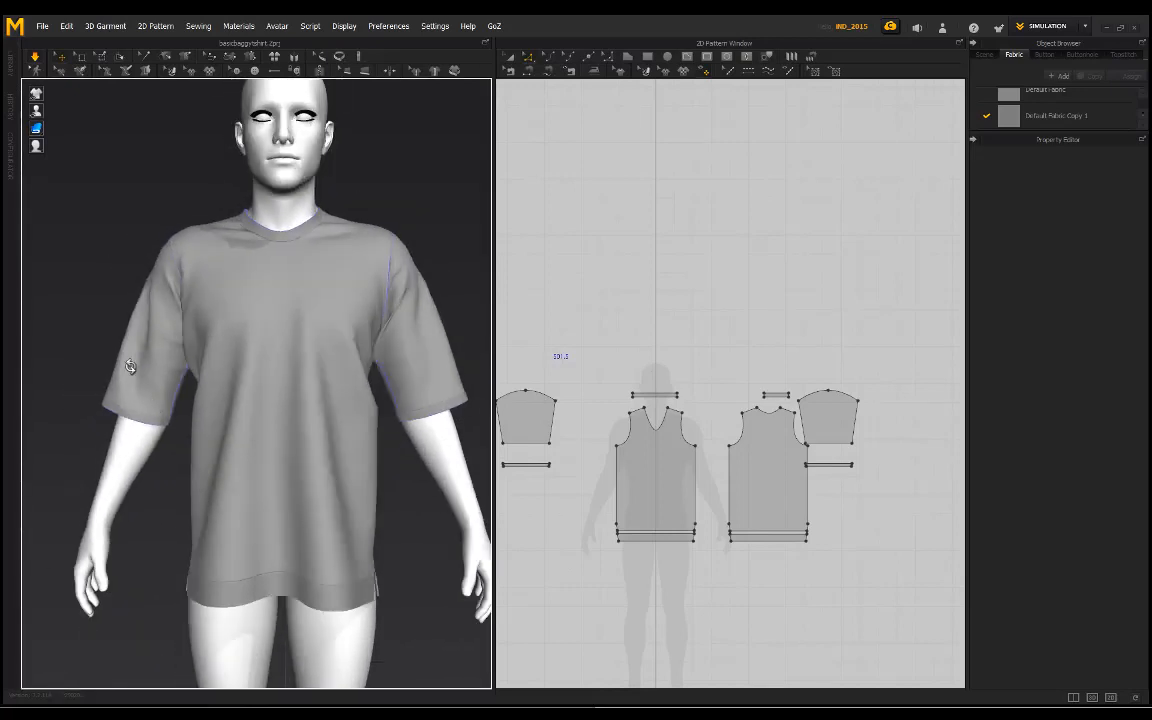
{"action": "left_click", "coordinate": [522, 442]}
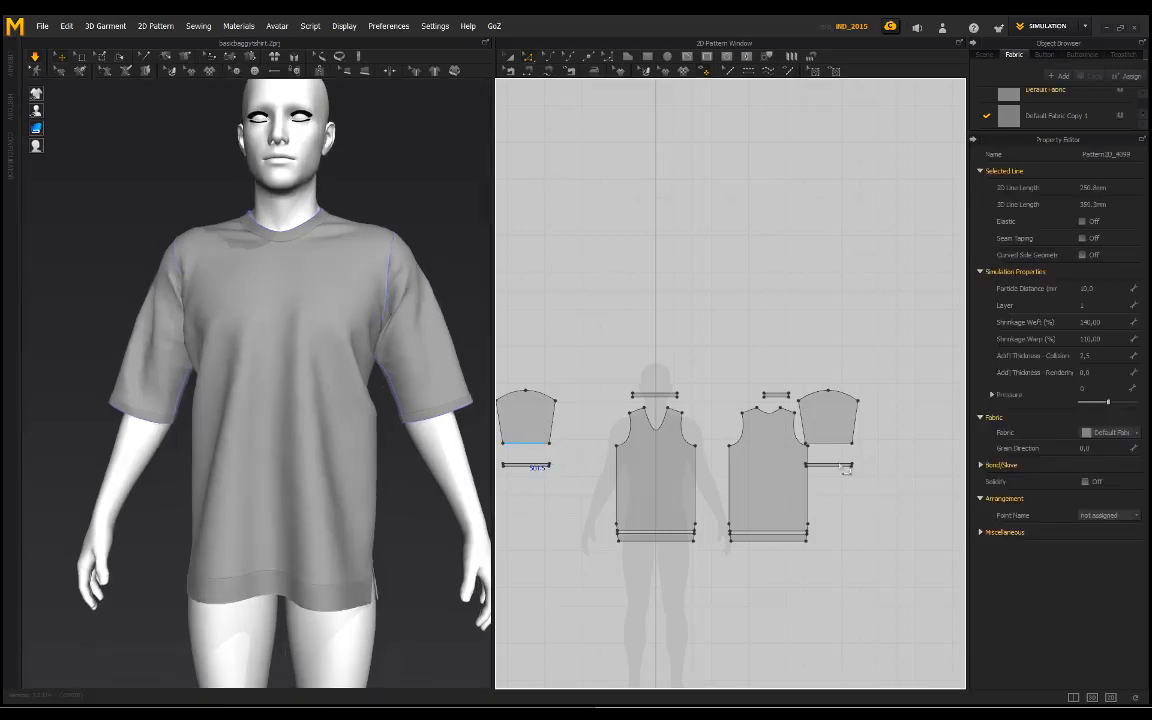
{"action": "left_click", "coordinate": [830, 441], "text": "shift"}
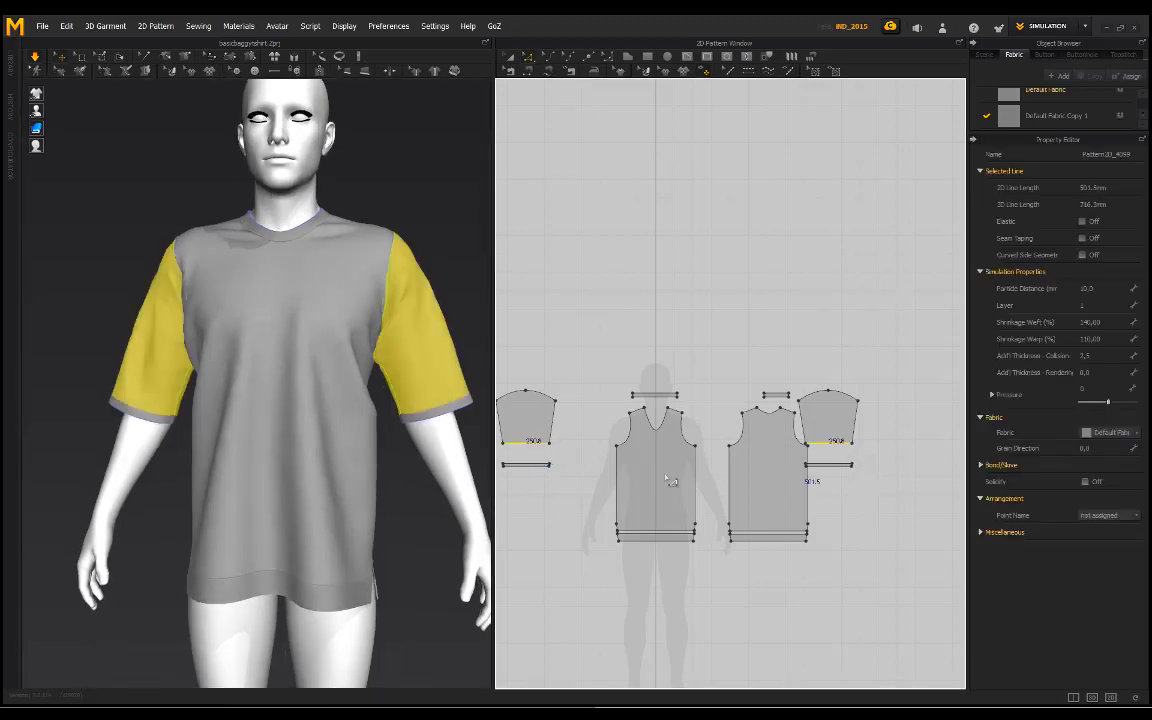
{"action": "left_click", "coordinate": [427, 230]}
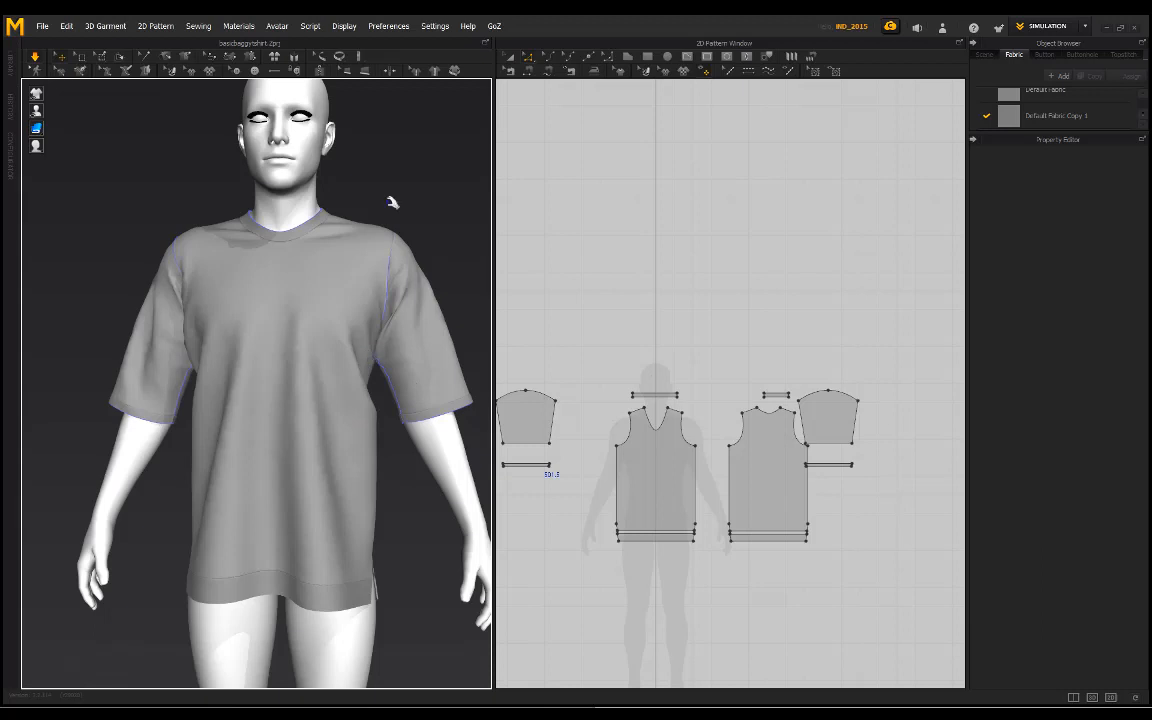
{"action": "middle_click_drag", "start_coordinate": [392, 202], "coordinate": [390, 193]}
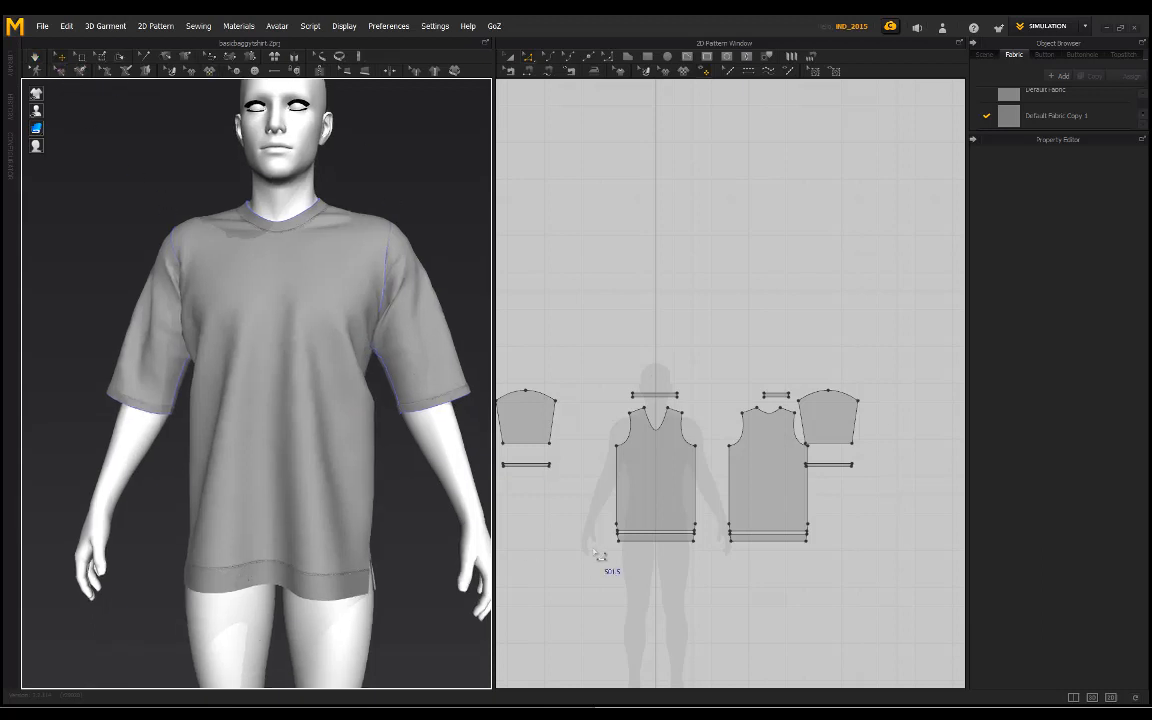
Step: Delete the topstitches along the front and back hem bands
{"action": "left_click", "coordinate": [730, 72]}
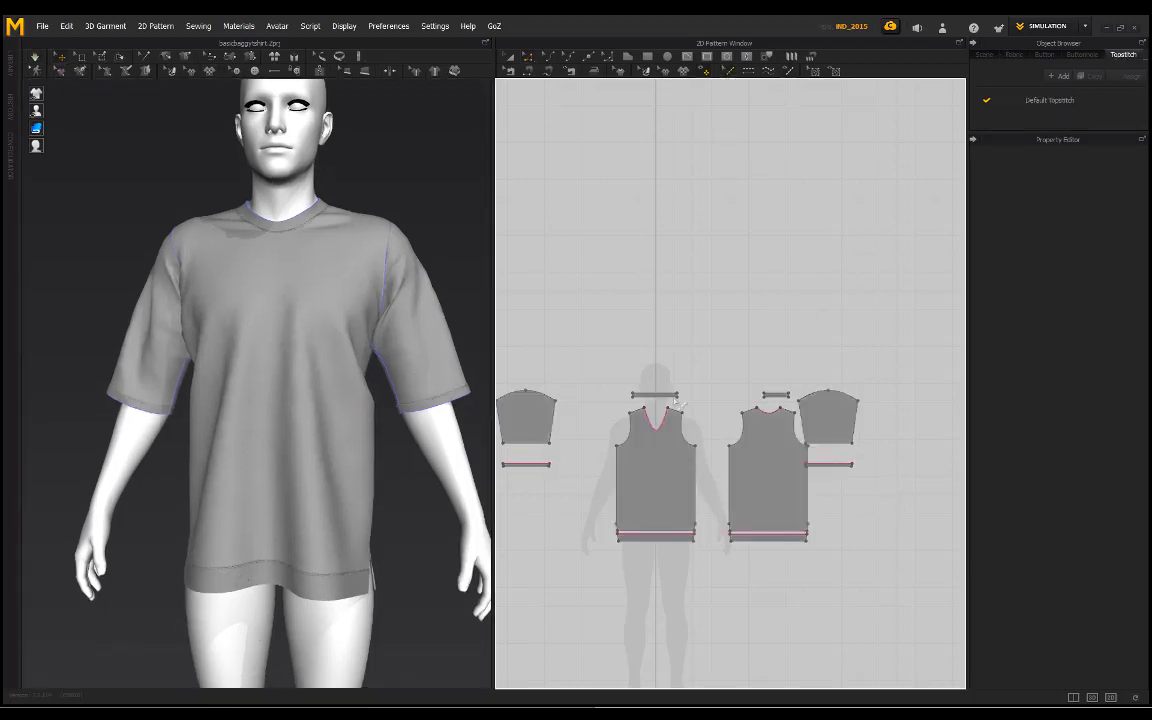
{"action": "right_click", "coordinate": [648, 540]}
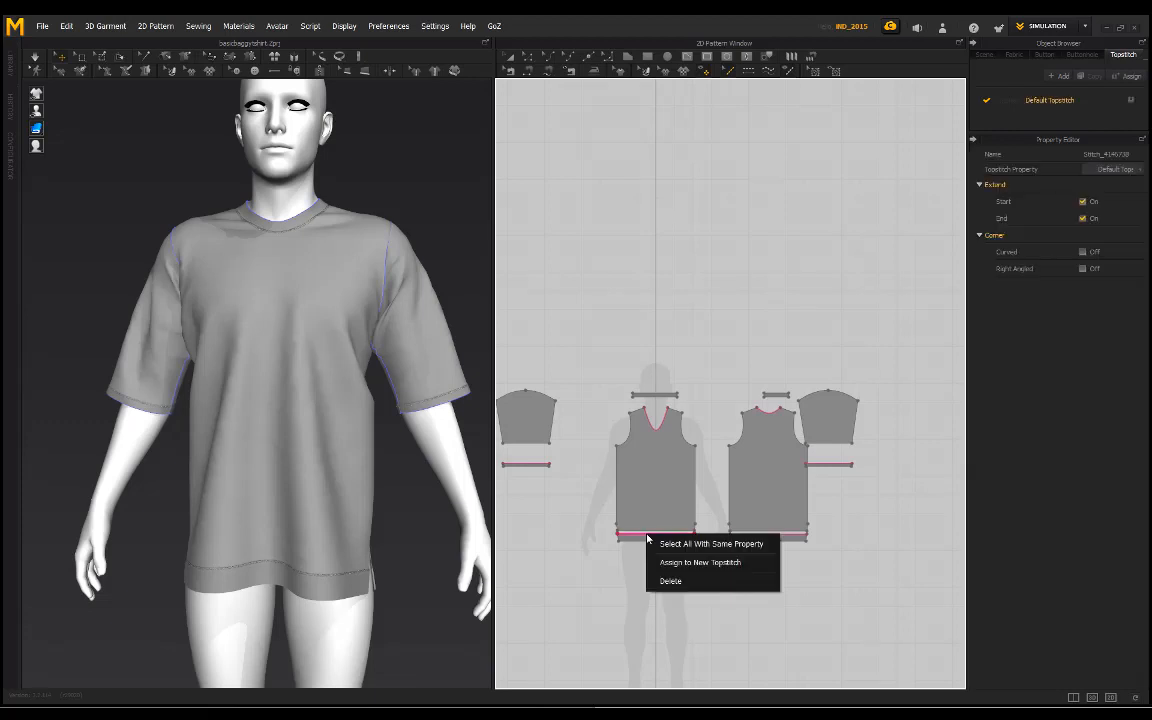
{"action": "left_click", "coordinate": [674, 582]}
{"action": "right_click", "coordinate": [740, 540]}
{"action": "left_click", "coordinate": [764, 584]}
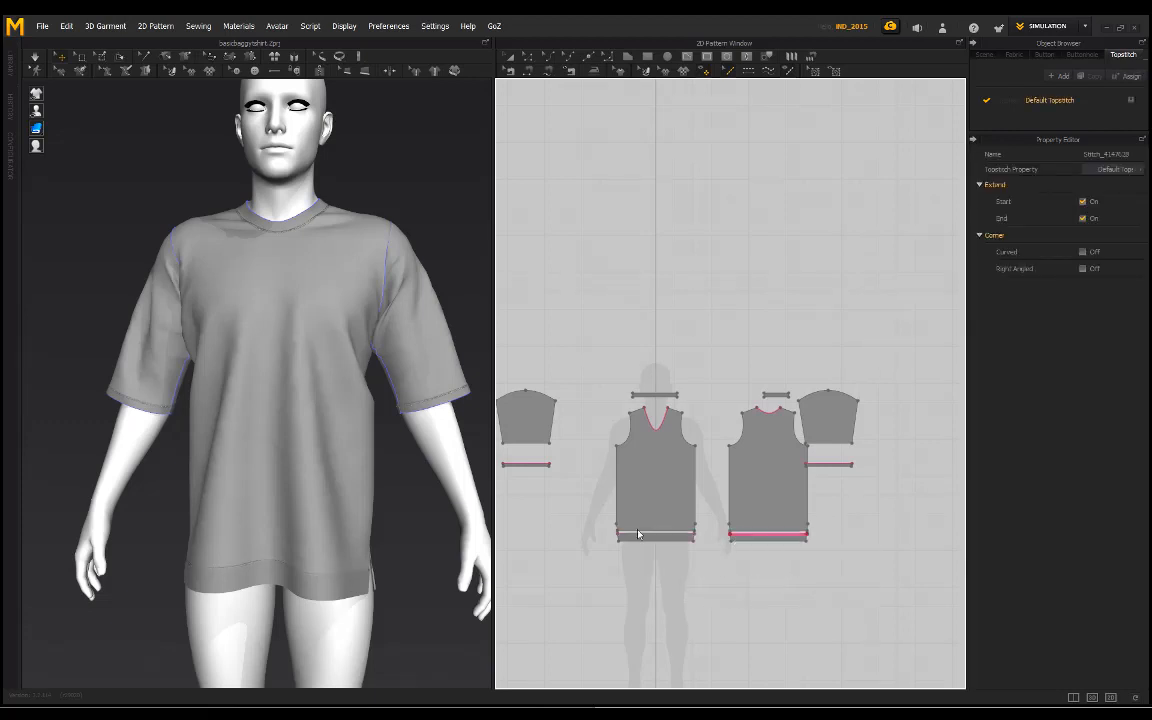
Step: Examine the T-shirt's hem, sleeves and neckline from several angles without the hem topstitching
{"action": "right_click_drag", "start_coordinate": [378, 416], "coordinate": [278, 400]}
{"action": "scroll", "coordinate": [278, 400], "scroll_direction": "down", "scroll_amount": 4}
{"action": "right_click_drag", "start_coordinate": [311, 360], "coordinate": [378, 225]}
{"action": "right_click_drag", "start_coordinate": [388, 278], "coordinate": [370, 254]}
{"action": "scroll", "coordinate": [360, 280], "scroll_direction": "up", "scroll_amount": 2}
{"action": "right_click_drag", "start_coordinate": [271, 217], "coordinate": [313, 213]}
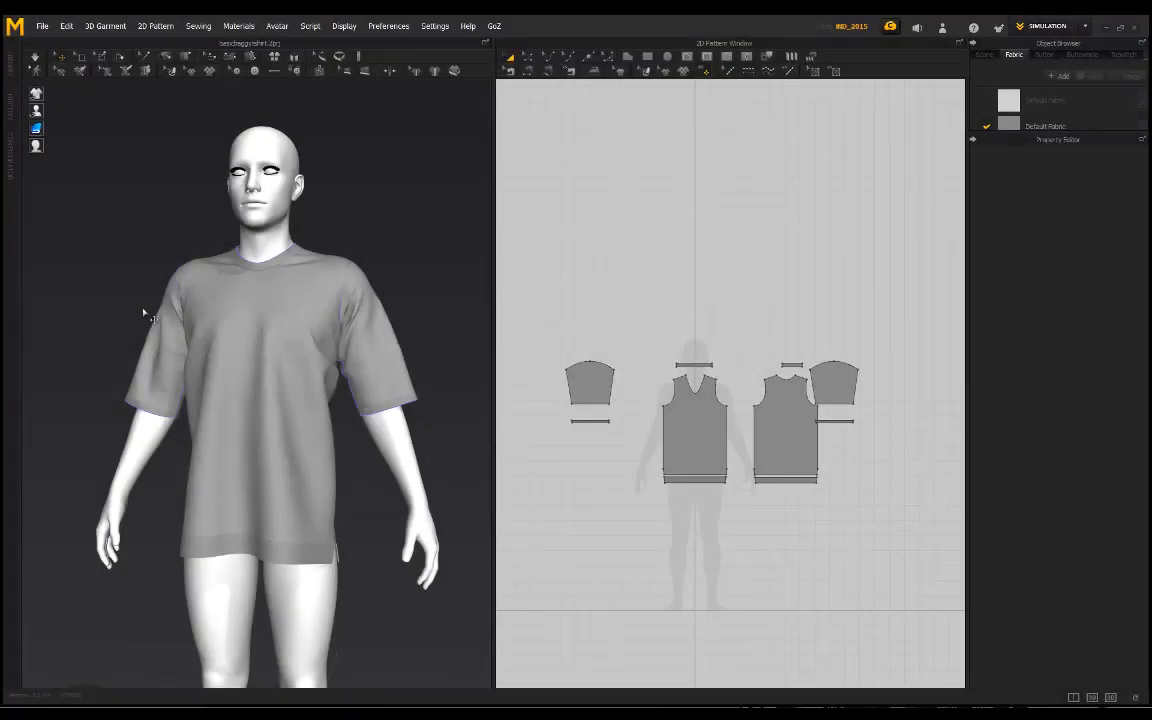
{"action": "scroll", "coordinate": [158, 230], "scroll_direction": "up", "scroll_amount": 1}
{"action": "right_click_drag", "start_coordinate": [158, 230], "coordinate": [245, 352]}
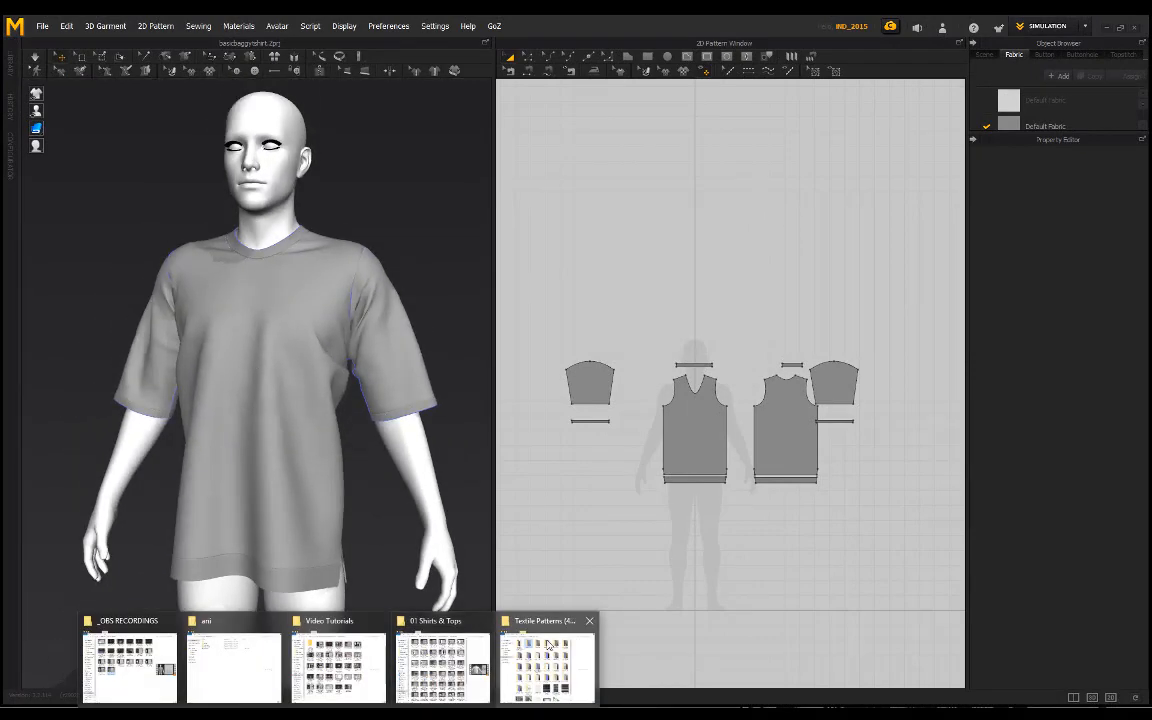
Step: Switch to File Explorer, browse the Textile Patterns (4K) library and its Fabric 4 (4K) folder, and return to the garment
{"action": "left_click", "coordinate": [548, 665]}
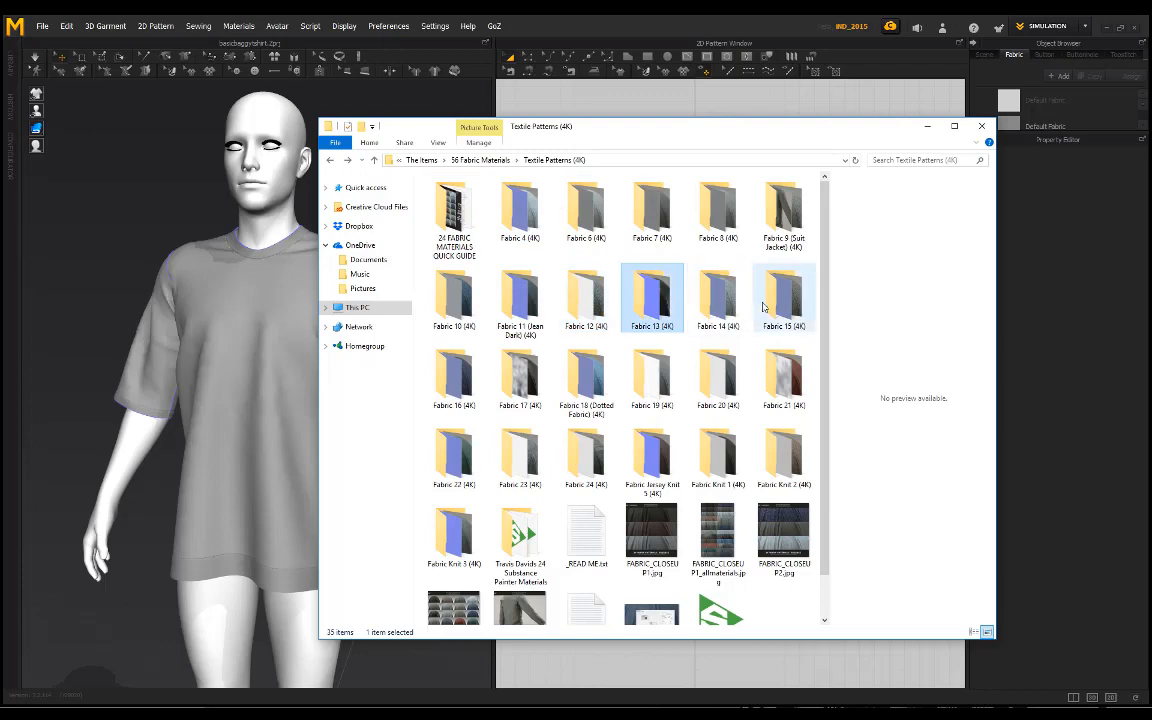
{"action": "left_click", "coordinate": [650, 296]}
{"action": "left_click", "coordinate": [529, 240]}
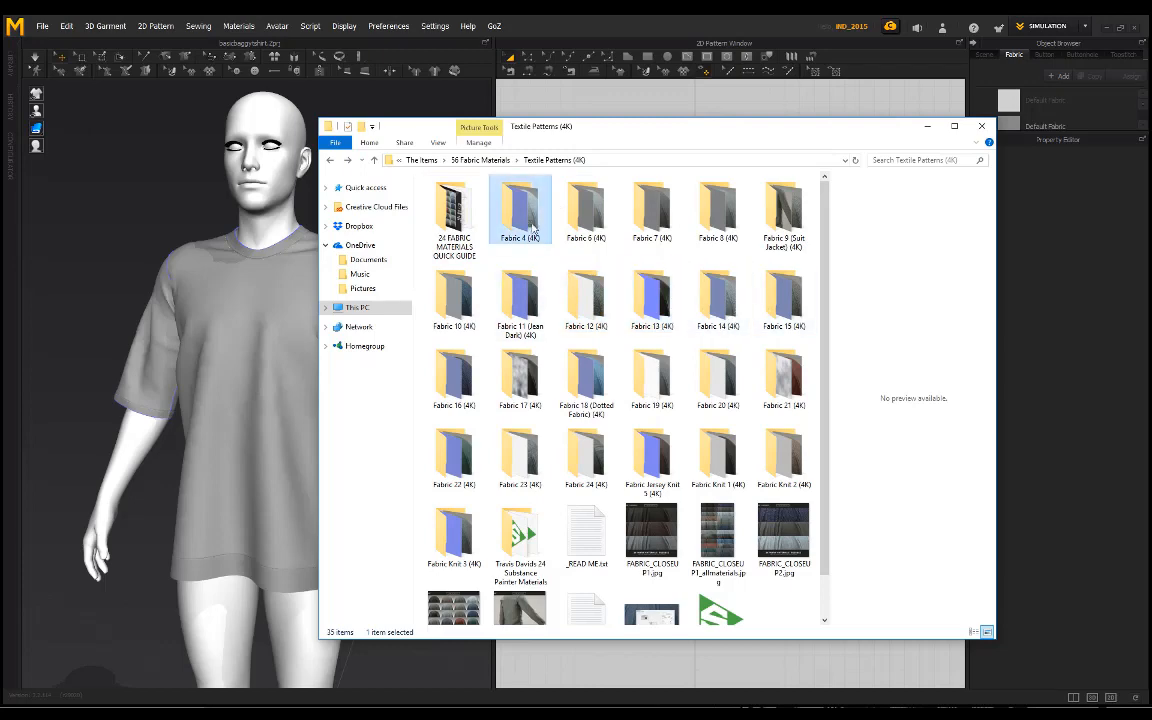
{"action": "double_click", "coordinate": [532, 228]}
{"action": "left_click", "coordinate": [331, 162]}
{"action": "left_click", "coordinate": [681, 25]}
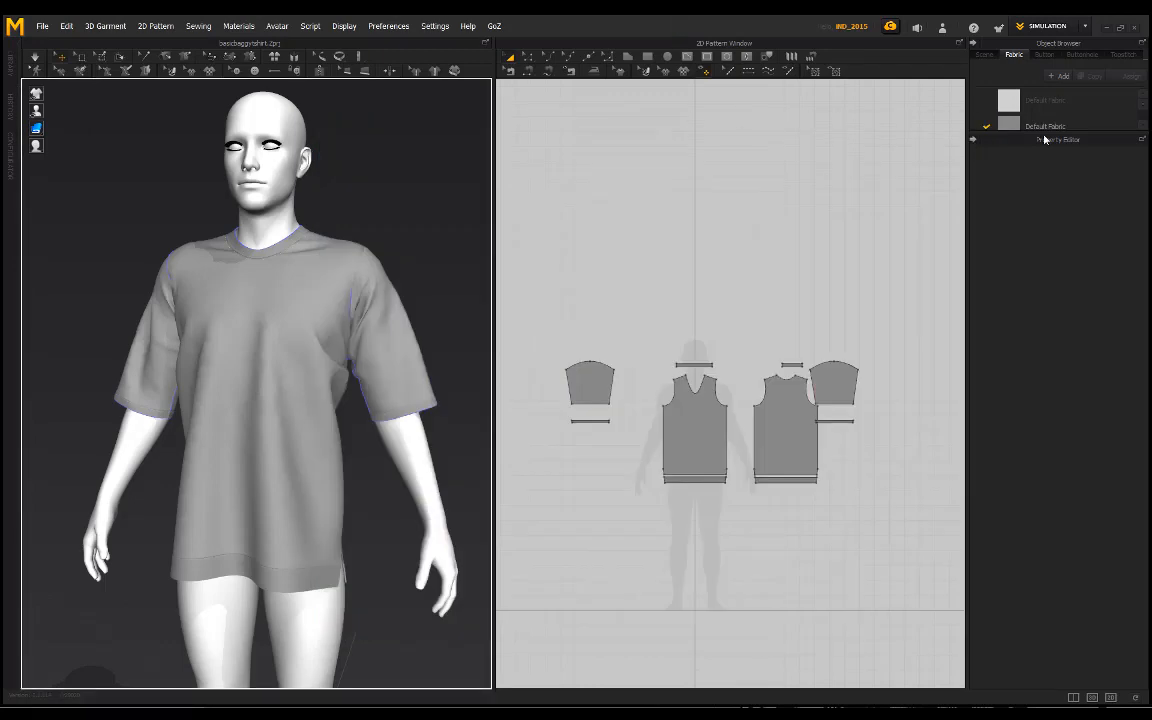
Step: Apply fabric4_basecolor.jpg from the Fabric 4 (4K) folder as the texture of the Default Fabric used on the body and sleeves
{"action": "left_click", "coordinate": [1042, 125]}
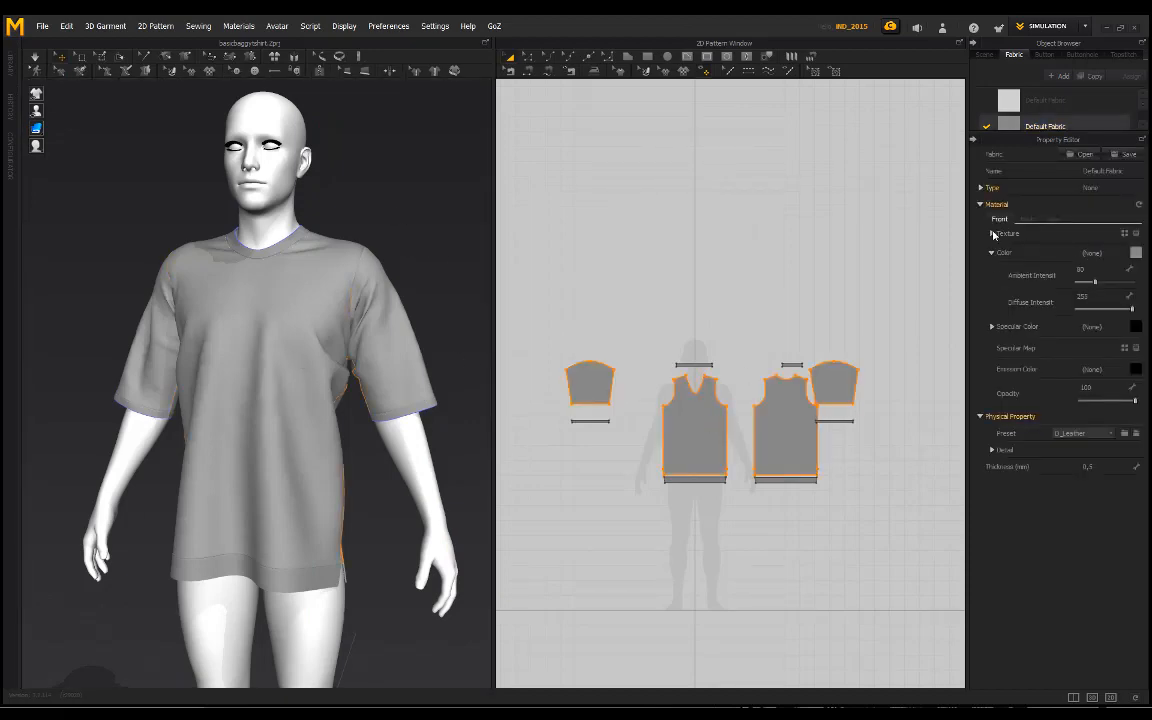
{"action": "left_click", "coordinate": [992, 233]}
{"action": "left_click", "coordinate": [1124, 231]}
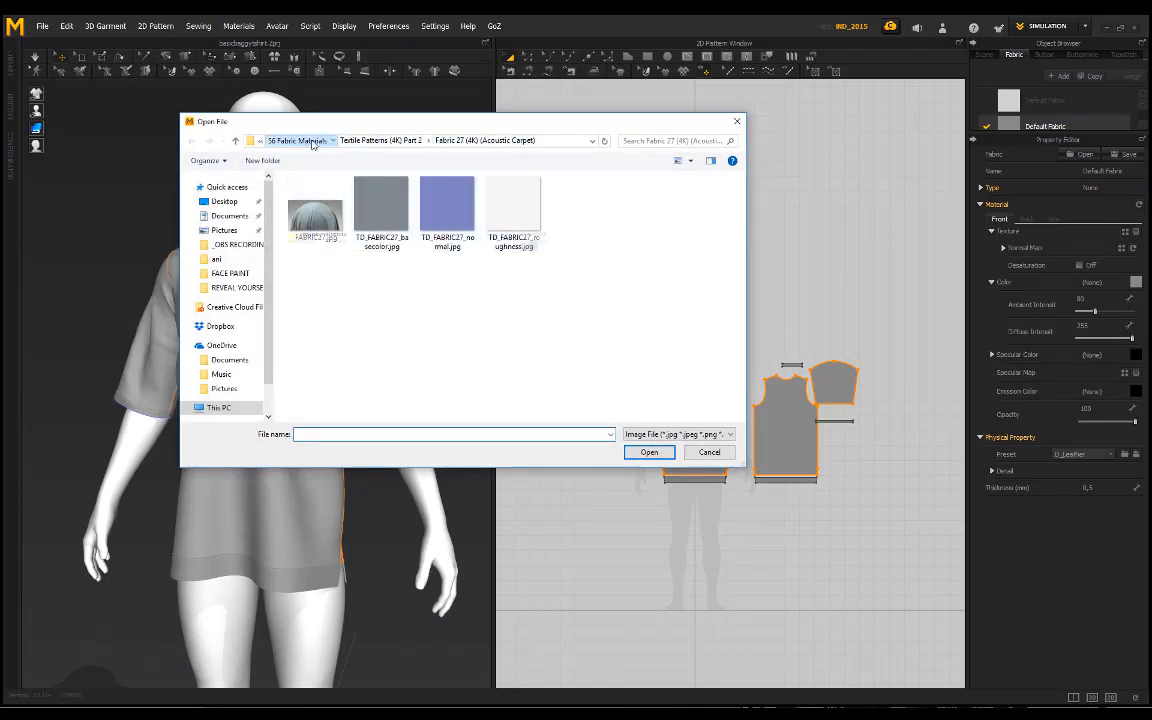
{"action": "left_click", "coordinate": [297, 140]}
{"action": "double_click", "coordinate": [356, 222]}
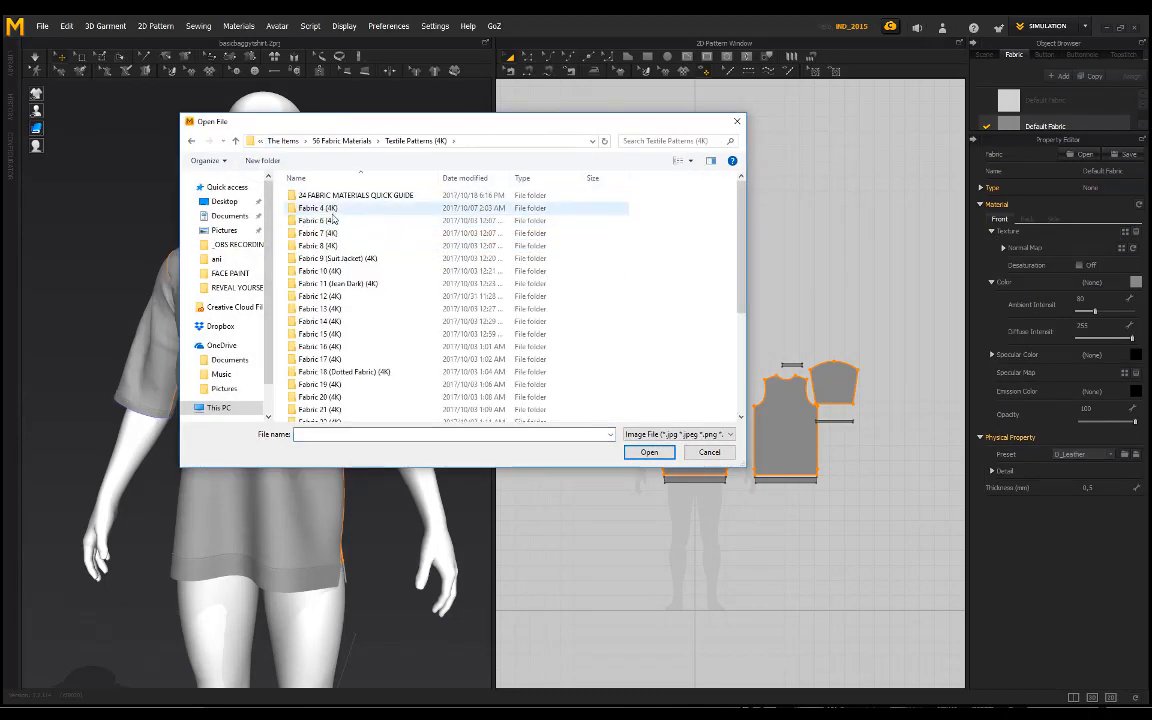
{"action": "double_click", "coordinate": [370, 246]}
{"action": "left_click", "coordinate": [398, 248]}
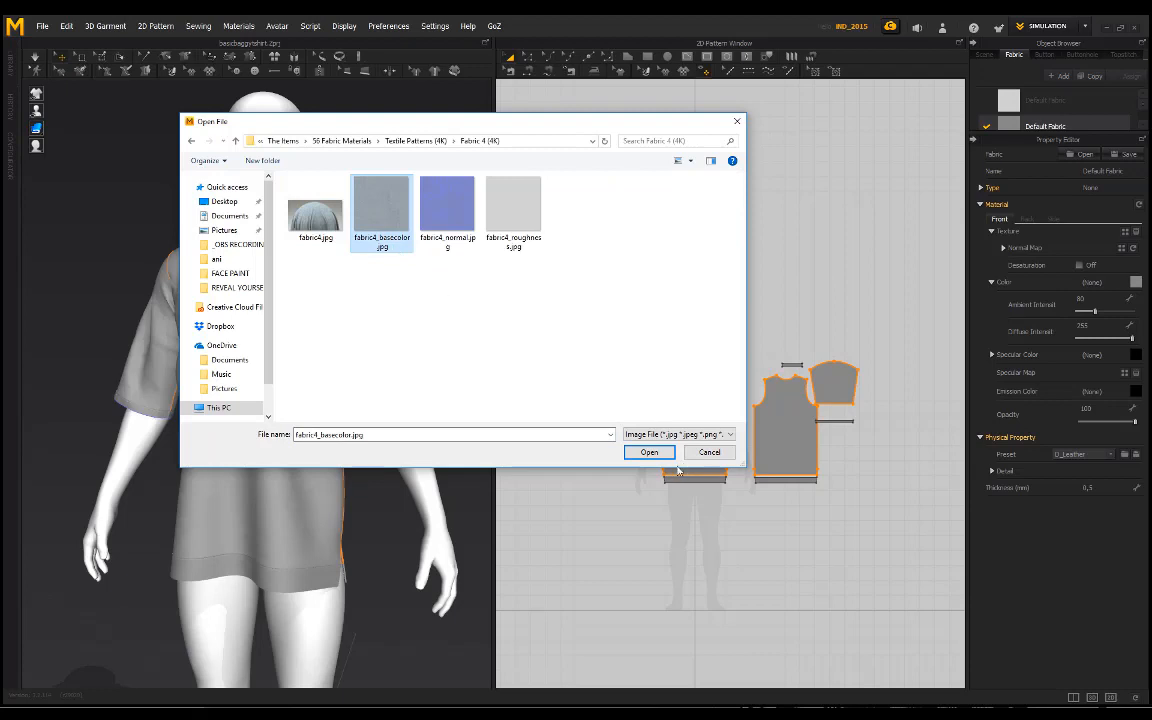
{"action": "left_click", "coordinate": [650, 453]}
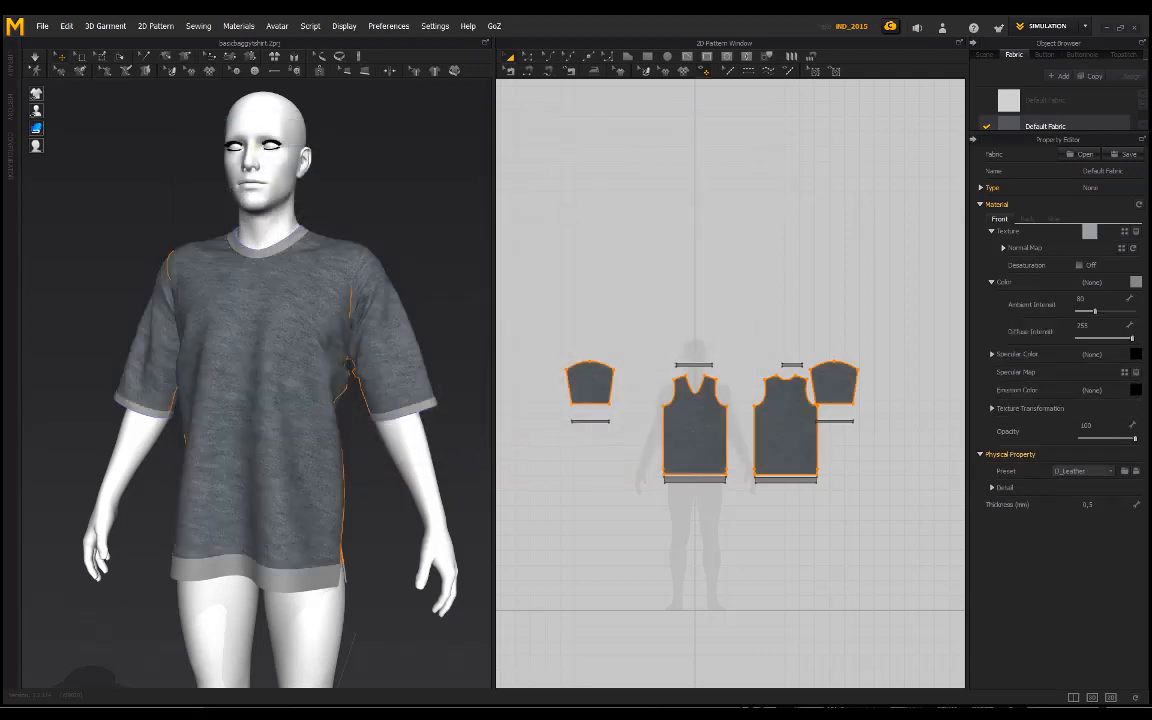
Step: Examine the Fabric 4 texture on the T-shirt's front and look over the fabric's Texture and Normal Map settings
{"action": "right_click_drag", "start_coordinate": [197, 223], "coordinate": [315, 290]}
{"action": "scroll", "coordinate": [315, 290], "scroll_direction": "up", "scroll_amount": 1}
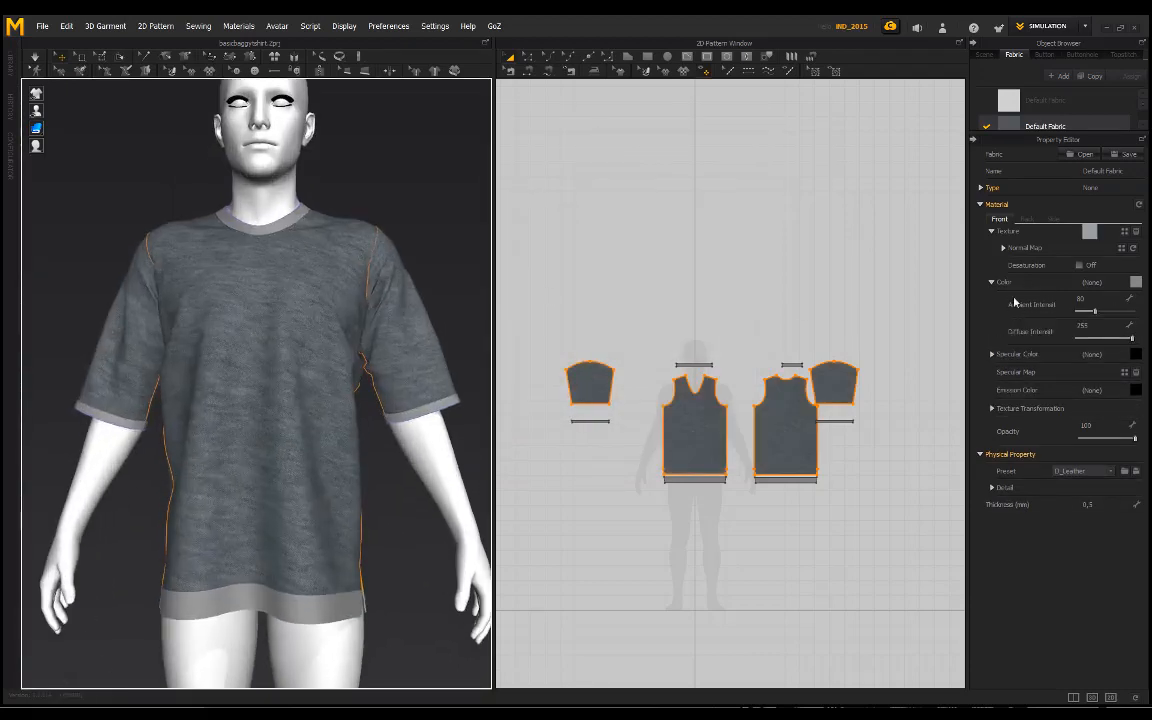
{"action": "left_click", "coordinate": [990, 231]}
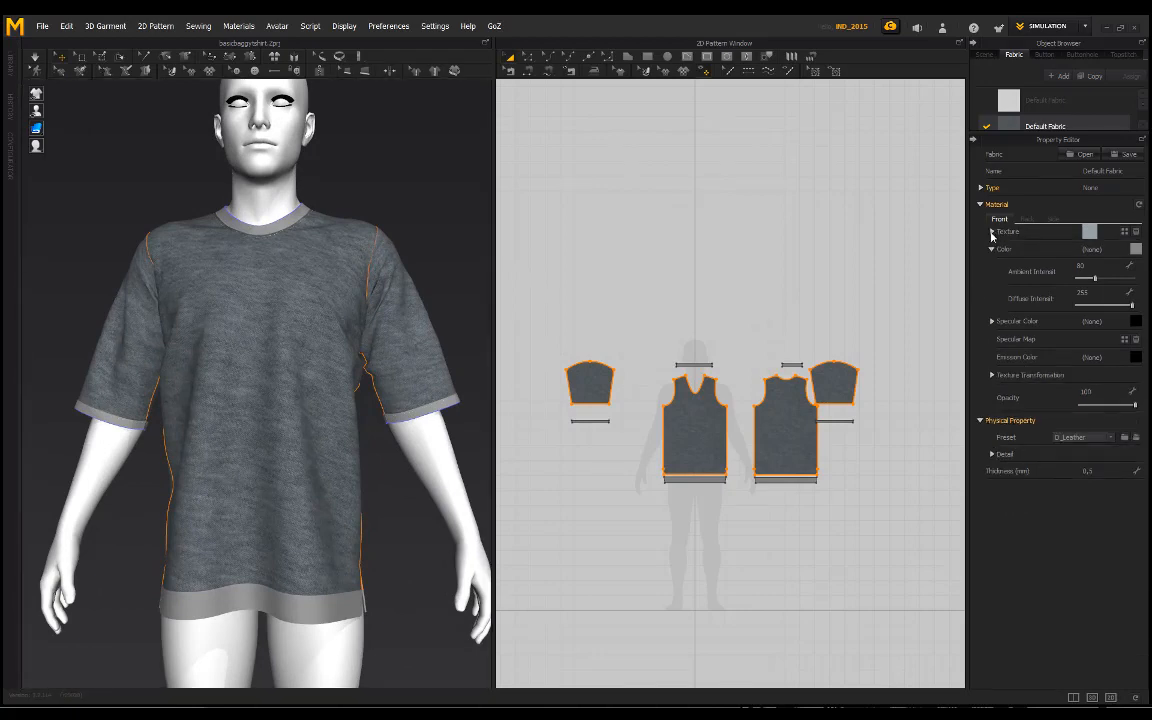
{"action": "left_click", "coordinate": [991, 232]}
{"action": "left_click", "coordinate": [1002, 248]}
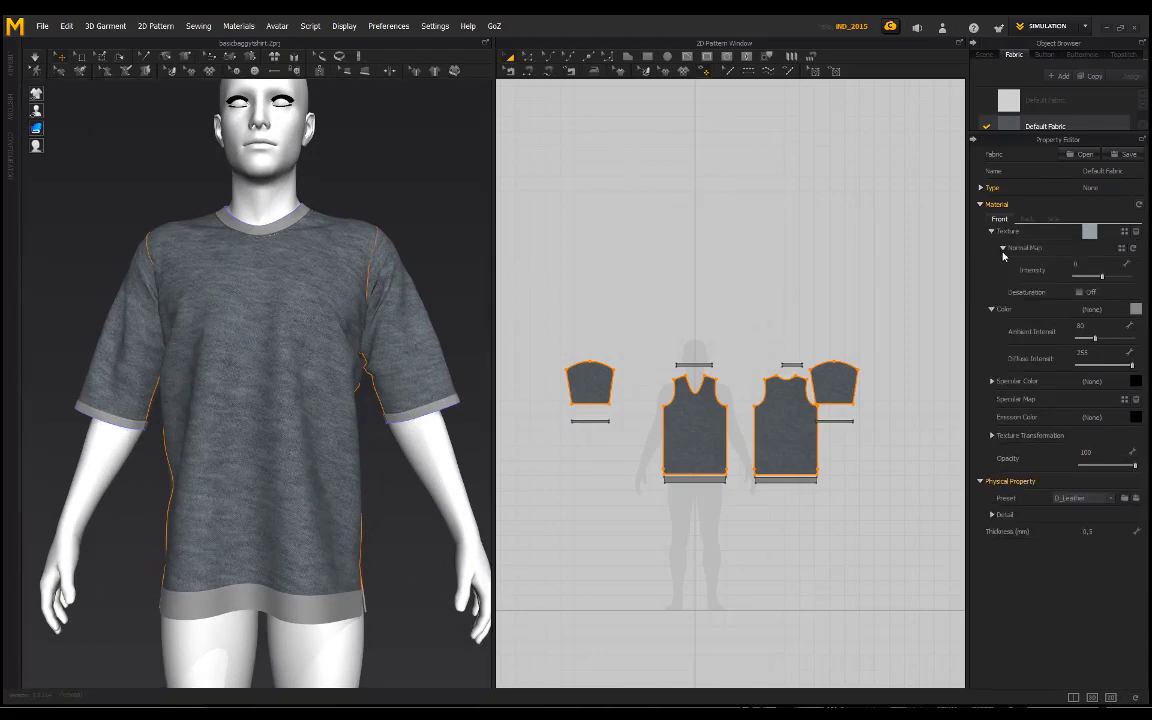
{"action": "left_click", "coordinate": [1004, 250]}
{"action": "left_click", "coordinate": [1005, 250]}
{"action": "left_click", "coordinate": [1005, 250]}
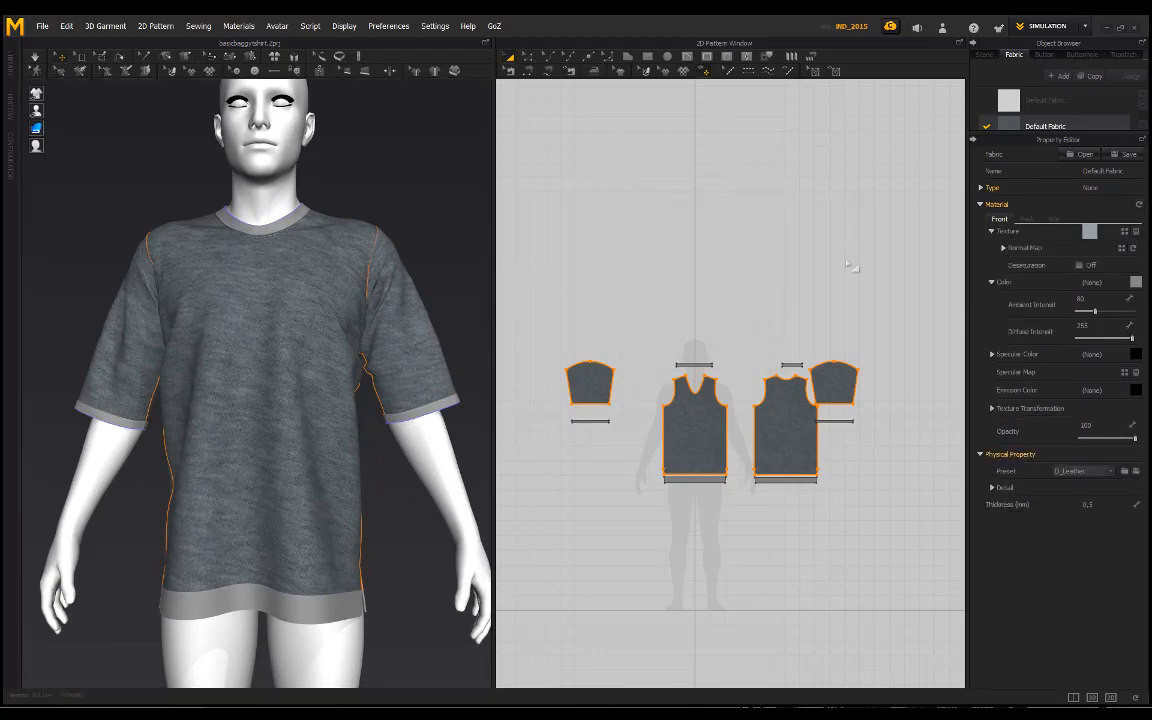
Step: Inspect the textured T-shirt close up and from a distance, with the fabric deselected
{"action": "right_click_drag", "start_coordinate": [367, 262], "coordinate": [322, 257]}
{"action": "scroll", "coordinate": [301, 288], "scroll_direction": "up", "scroll_amount": 8}
{"action": "scroll", "coordinate": [295, 286], "scroll_direction": "down", "scroll_amount": 4}
{"action": "scroll", "coordinate": [295, 285], "scroll_direction": "down", "scroll_amount": 5}
{"action": "scroll", "coordinate": [321, 284], "scroll_direction": "up", "scroll_amount": 2}
{"action": "scroll", "coordinate": [257, 250], "scroll_direction": "down", "scroll_amount": 2}
{"action": "scroll", "coordinate": [322, 257], "scroll_direction": "down", "scroll_amount": 1}
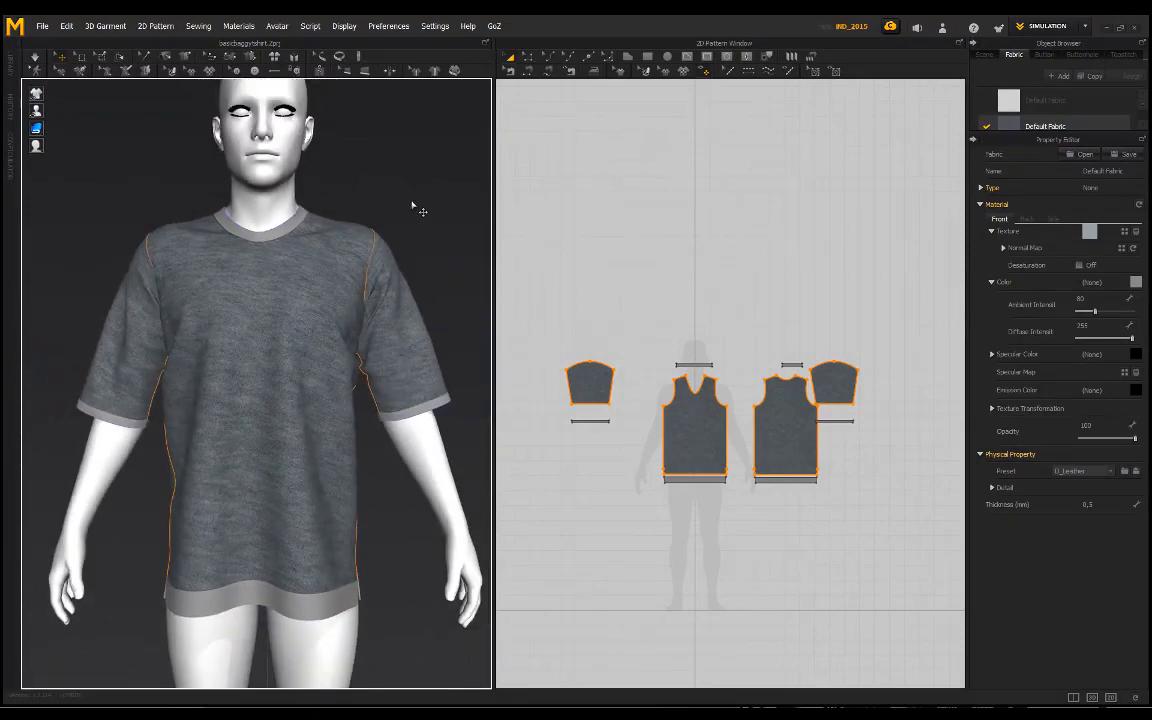
{"action": "left_click", "coordinate": [412, 204]}
{"action": "mouse_move", "coordinate": [412, 204]}
{"action": "right_mouse_down"}
{"action": "mouse_move", "coordinate": [372, 177]}
{"action": "mouse_move", "coordinate": [121, 175]}
{"action": "mouse_move", "coordinate": [398, 185]}
{"action": "right_mouse_up"}
{"action": "right_click_drag", "start_coordinate": [305, 240], "coordinate": [250, 281]}
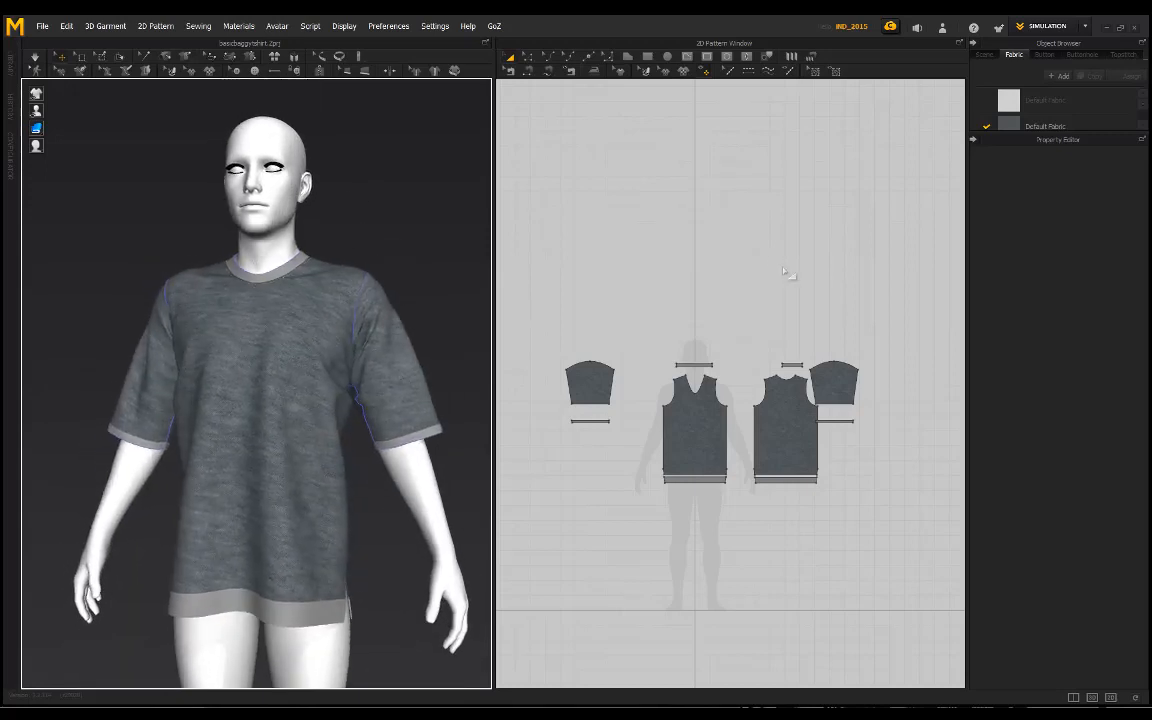
Step: Start choosing another texture for the body and sleeve fabric, and compare the Fabric 6 (4K) and Fabric 4 (4K) images in File Explorer
{"action": "left_click", "coordinate": [1045, 127]}
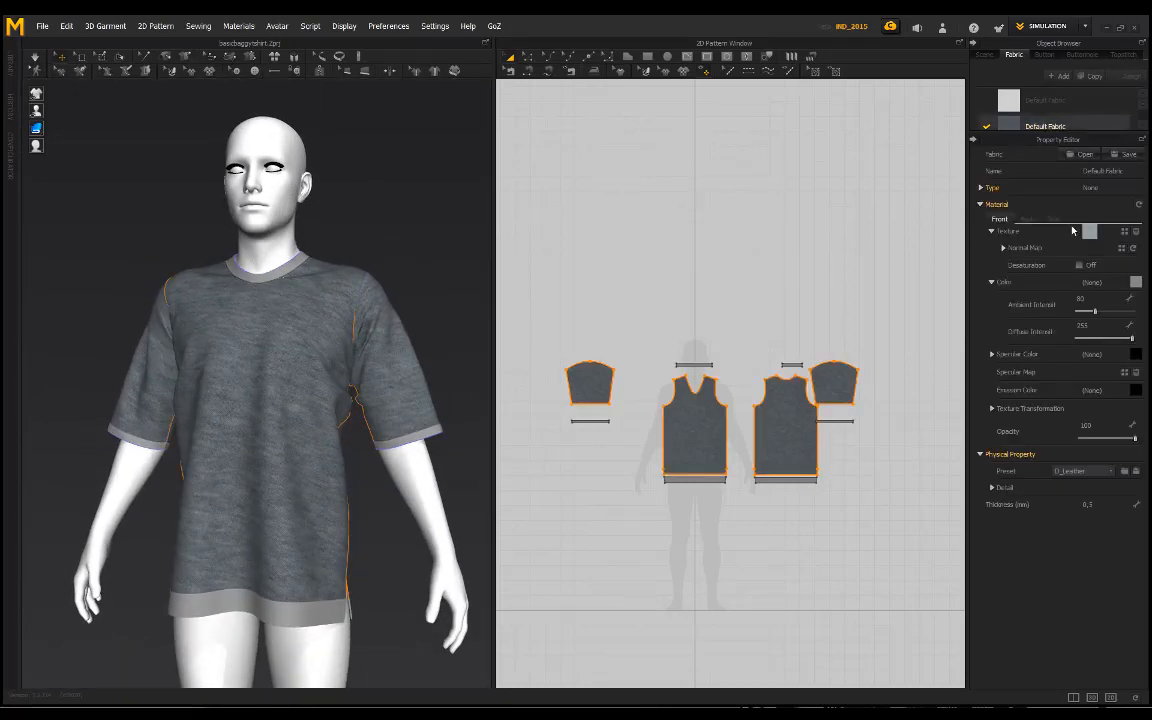
{"action": "left_click", "coordinate": [1090, 232]}
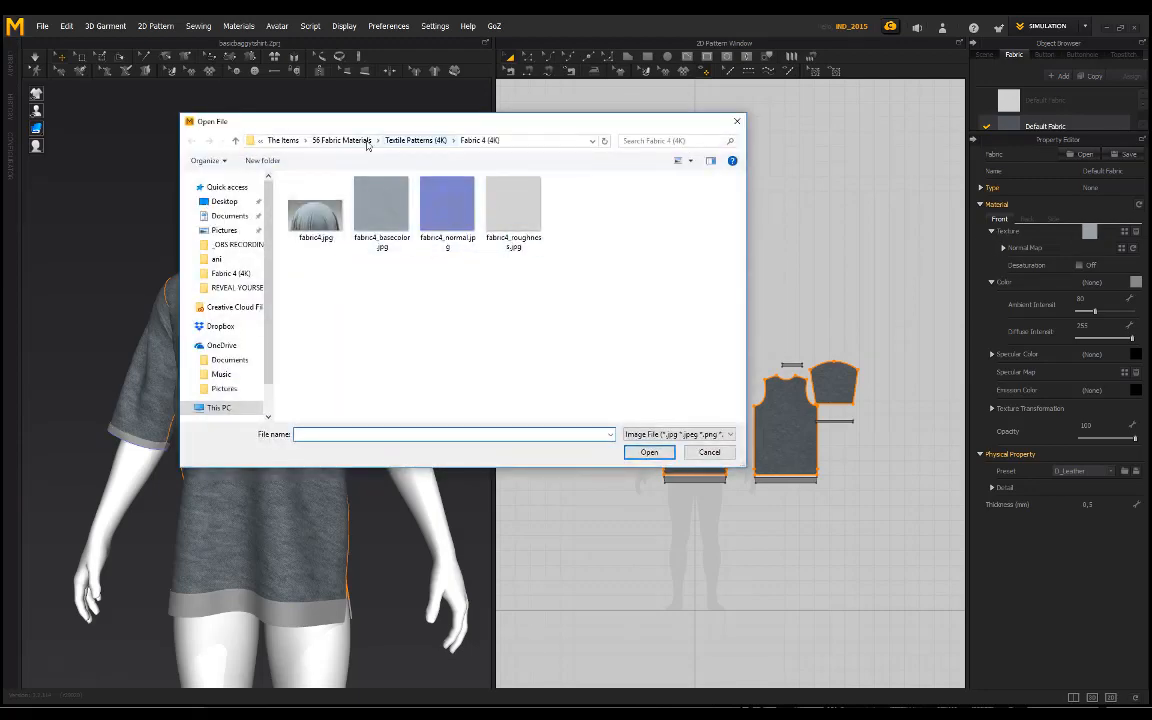
{"action": "left_click", "coordinate": [415, 140]}
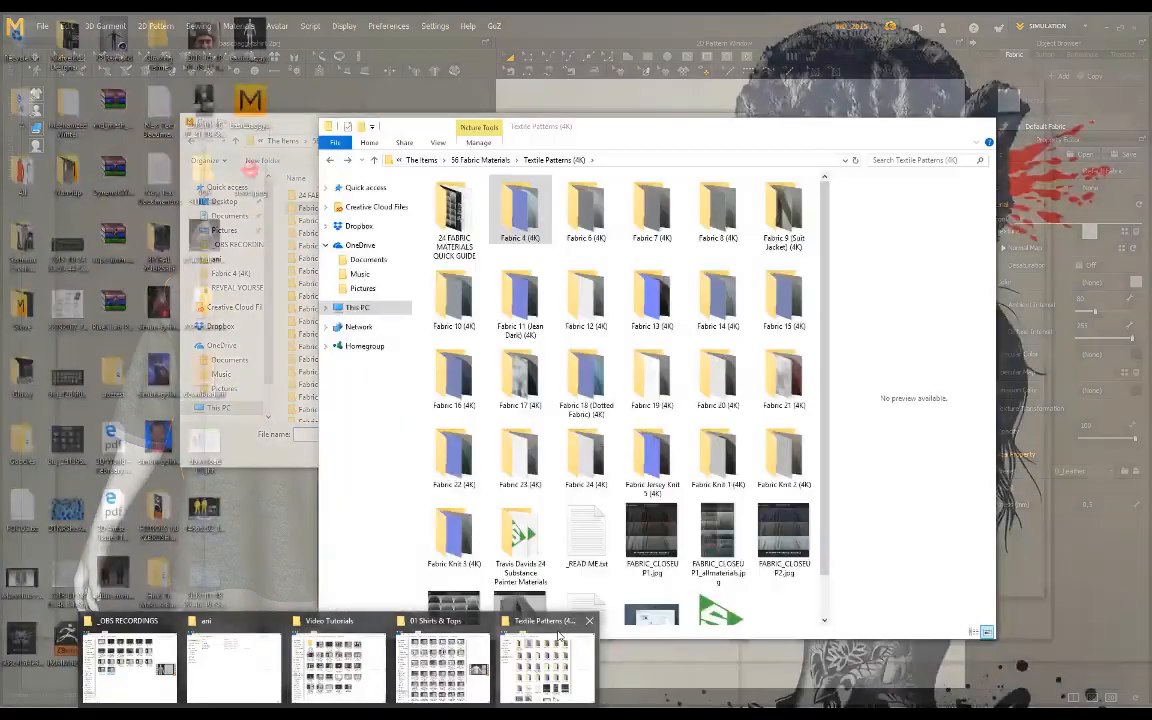
{"action": "left_click", "coordinate": [545, 665]}
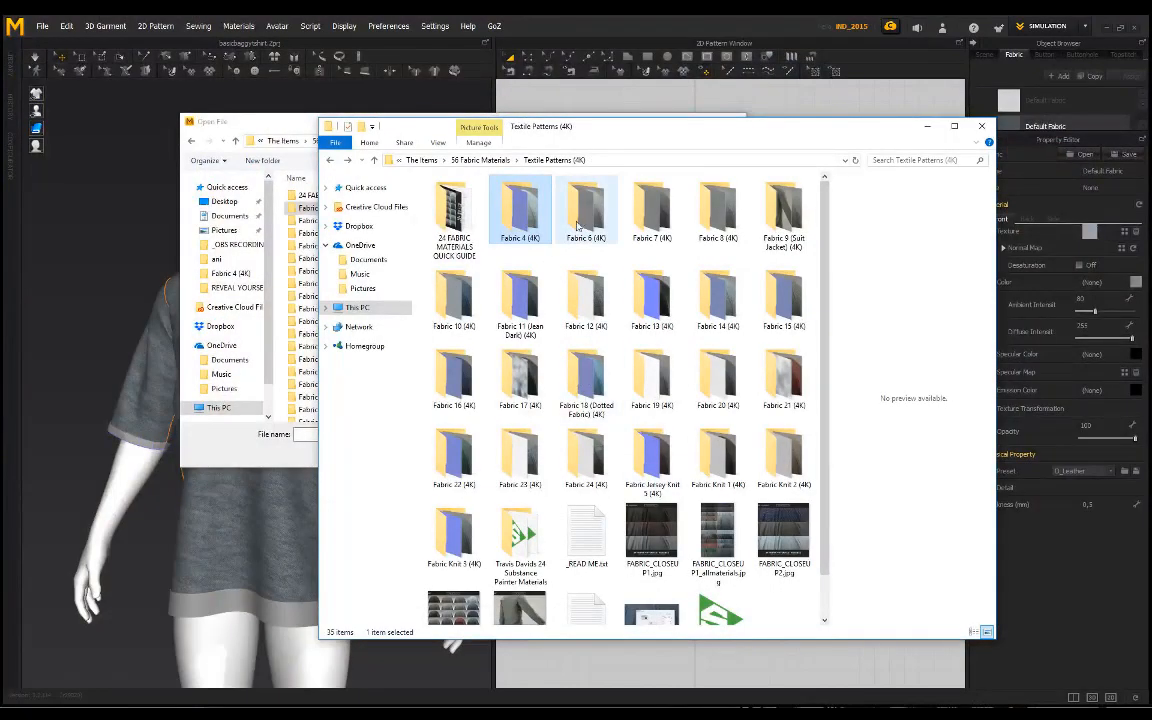
{"action": "double_click", "coordinate": [580, 212]}
{"action": "left_click", "coordinate": [455, 212]}
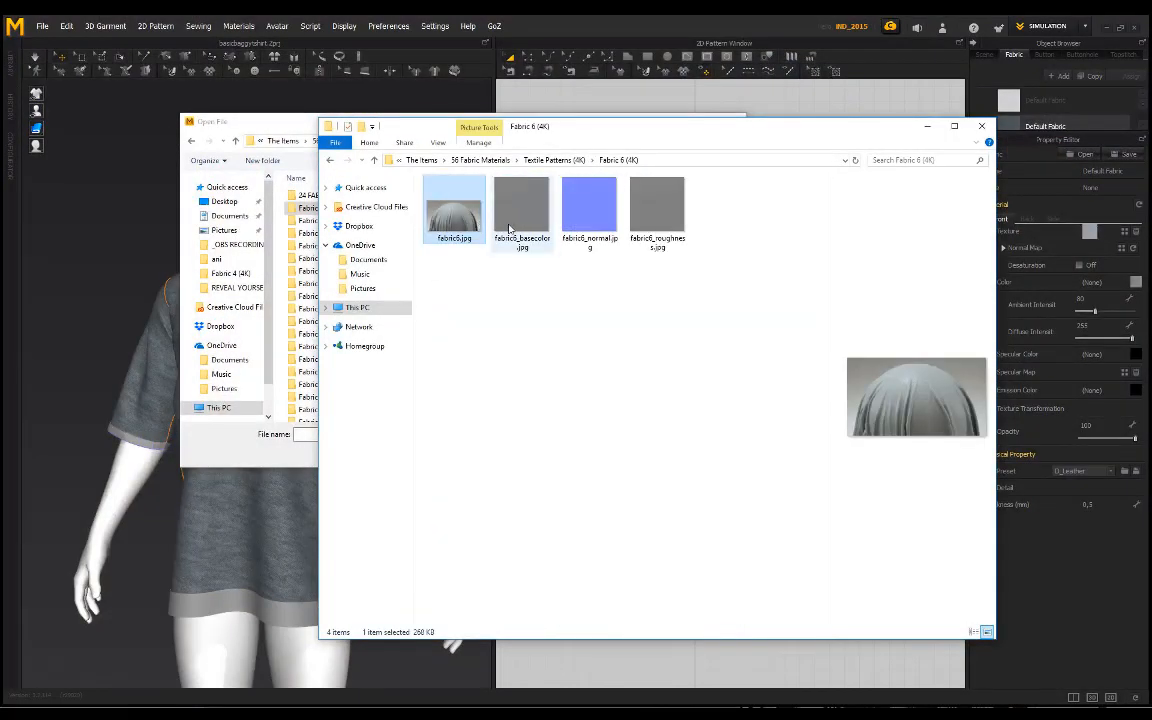
{"action": "left_click", "coordinate": [519, 212]}
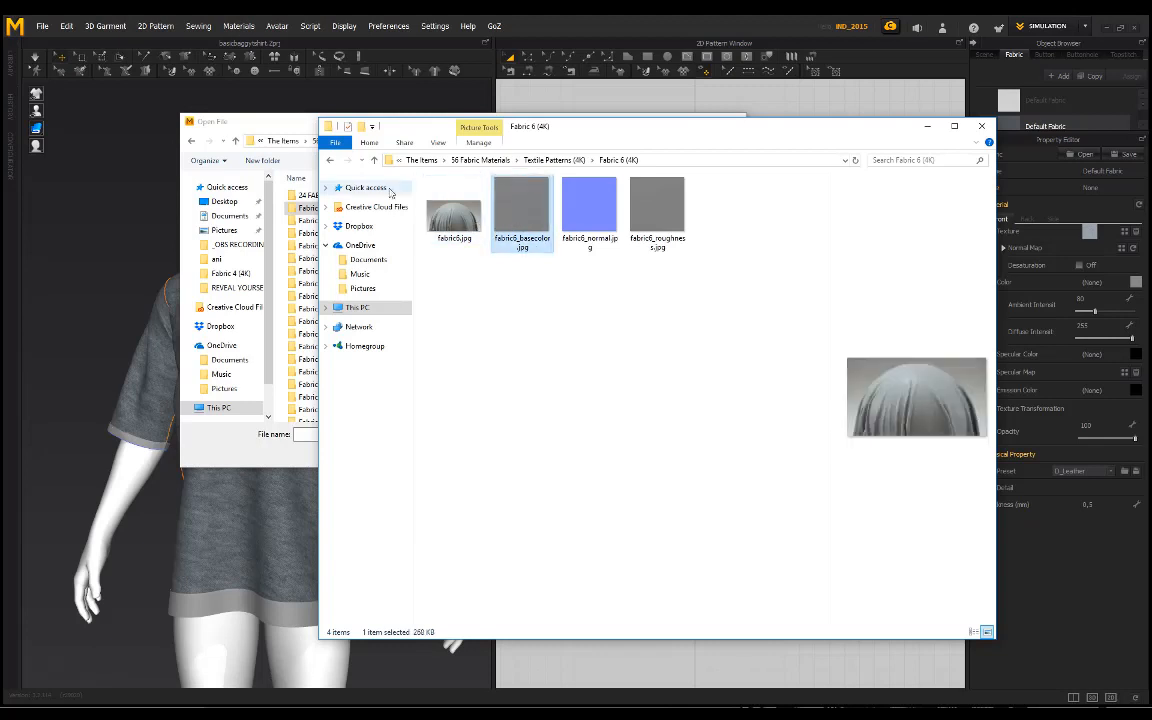
{"action": "left_click", "coordinate": [376, 162]}
{"action": "double_click", "coordinate": [521, 216]}
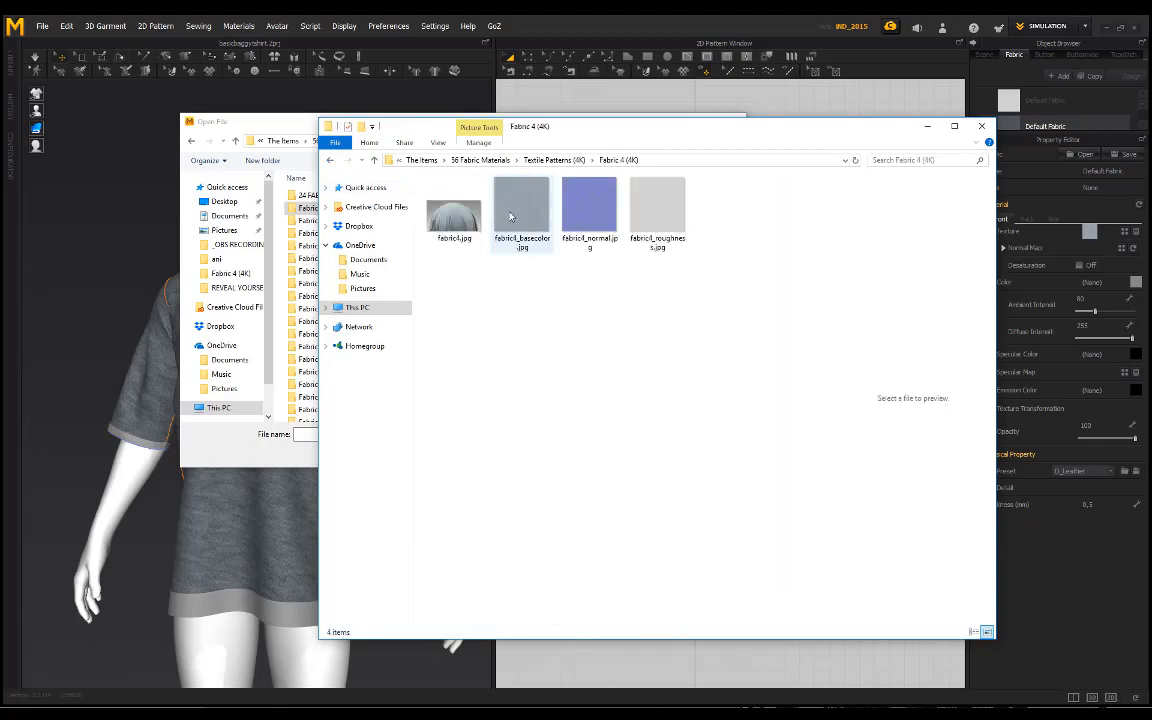
{"action": "left_click", "coordinate": [510, 216]}
{"action": "left_click", "coordinate": [328, 162]}
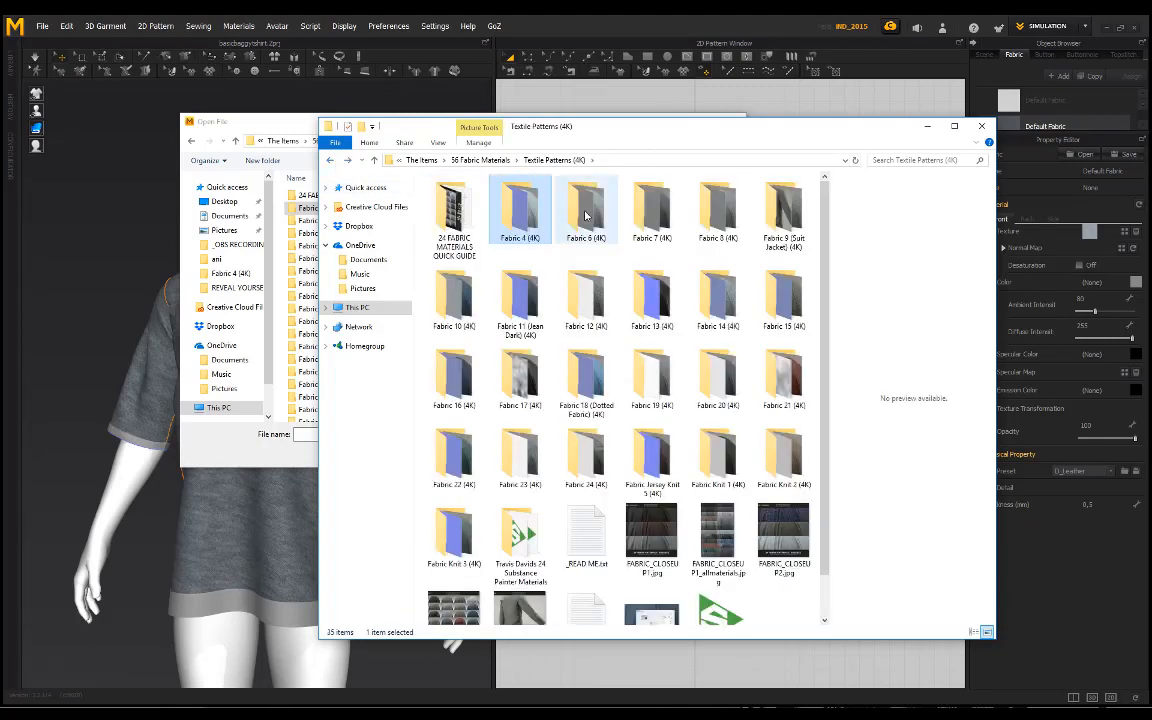
Step: Preview the Fabric 14 (4K) images in File Explorer and apply fabric14_basecolor.jpg as the body and sleeve fabric's texture
{"action": "double_click", "coordinate": [716, 300]}
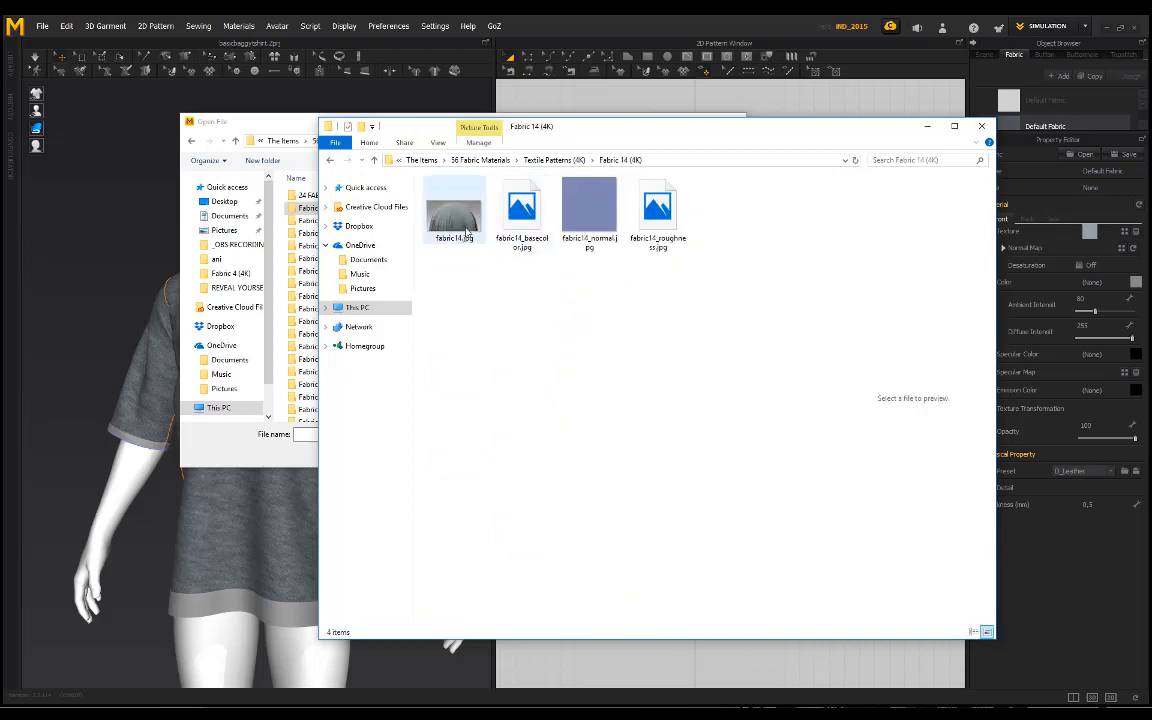
{"action": "left_click", "coordinate": [466, 230]}
{"action": "left_click", "coordinate": [540, 225]}
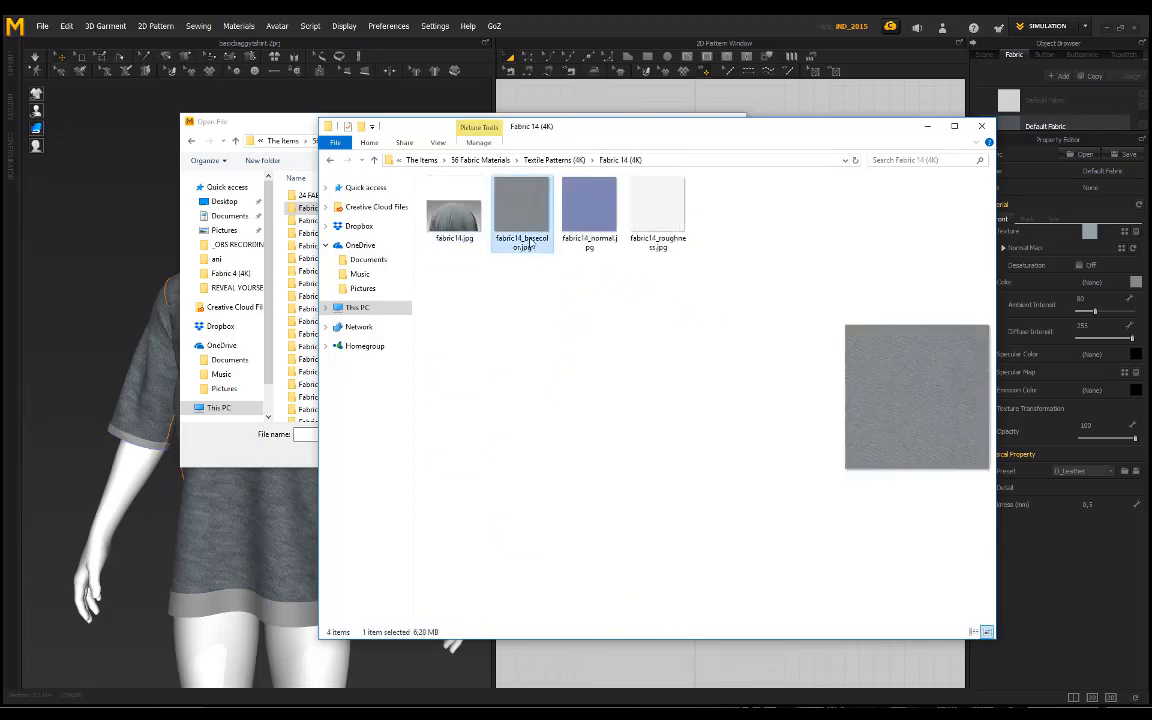
{"action": "left_click", "coordinate": [927, 127]}
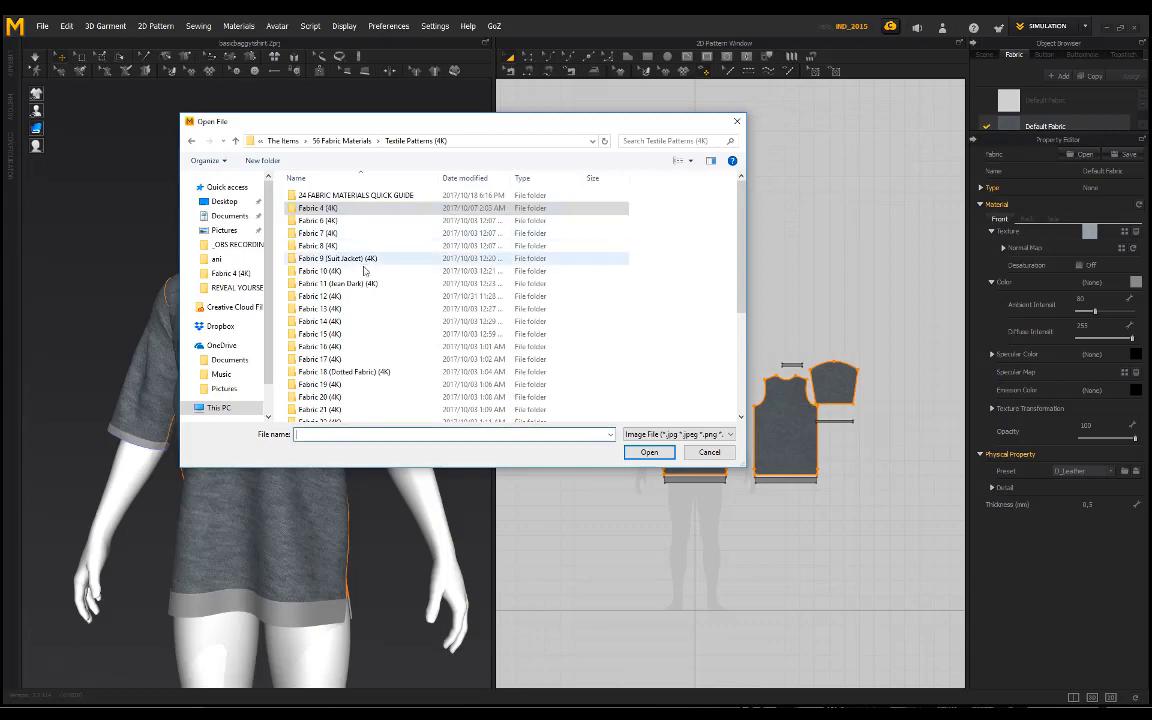
{"action": "double_click", "coordinate": [388, 286]}
{"action": "left_click", "coordinate": [378, 200]}
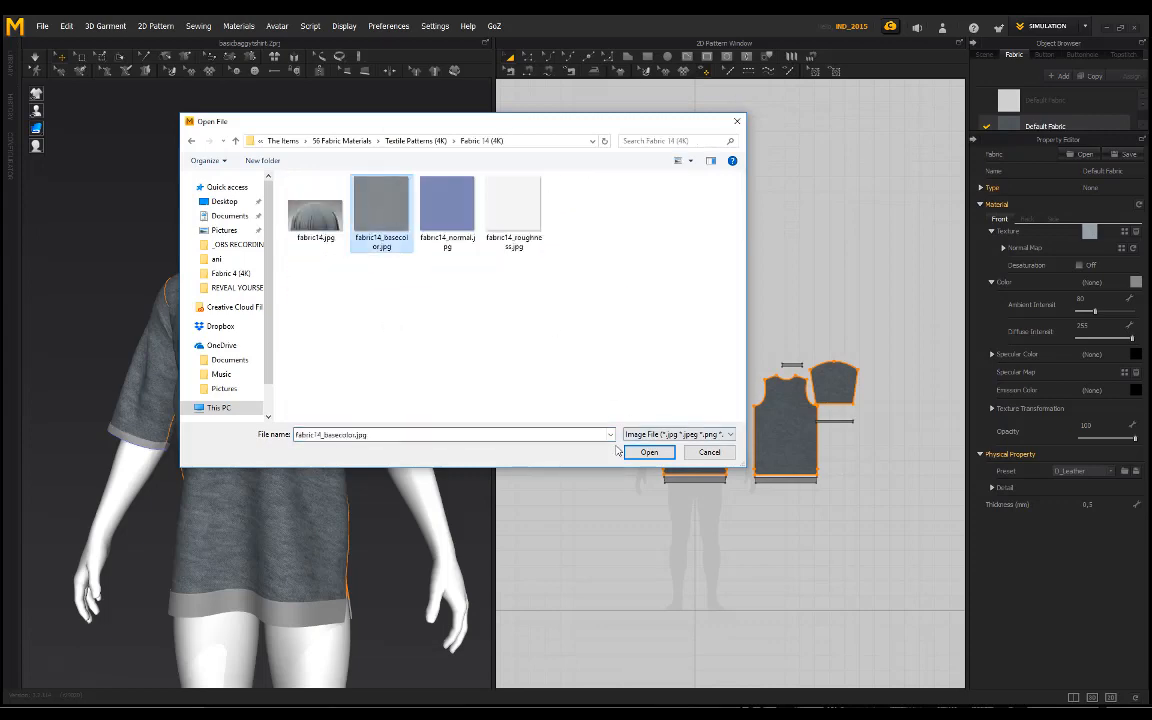
{"action": "double_click", "coordinate": [378, 200]}
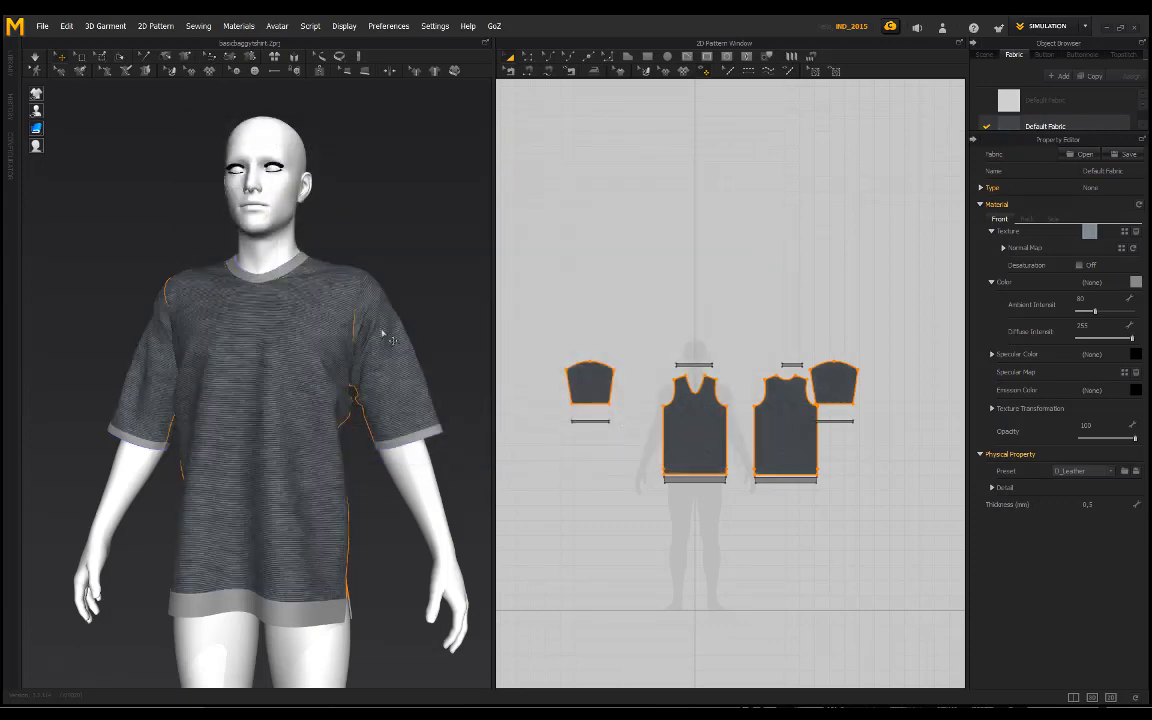
{"action": "right_click_drag", "start_coordinate": [373, 329], "coordinate": [280, 262]}
Step: Browse the Textile Patterns (4K) library again and replace the body and sleeve fabric's texture with fabric6_basecolor.jpg from Fabric 6 (4K)
{"action": "left_click", "coordinate": [1123, 246]}
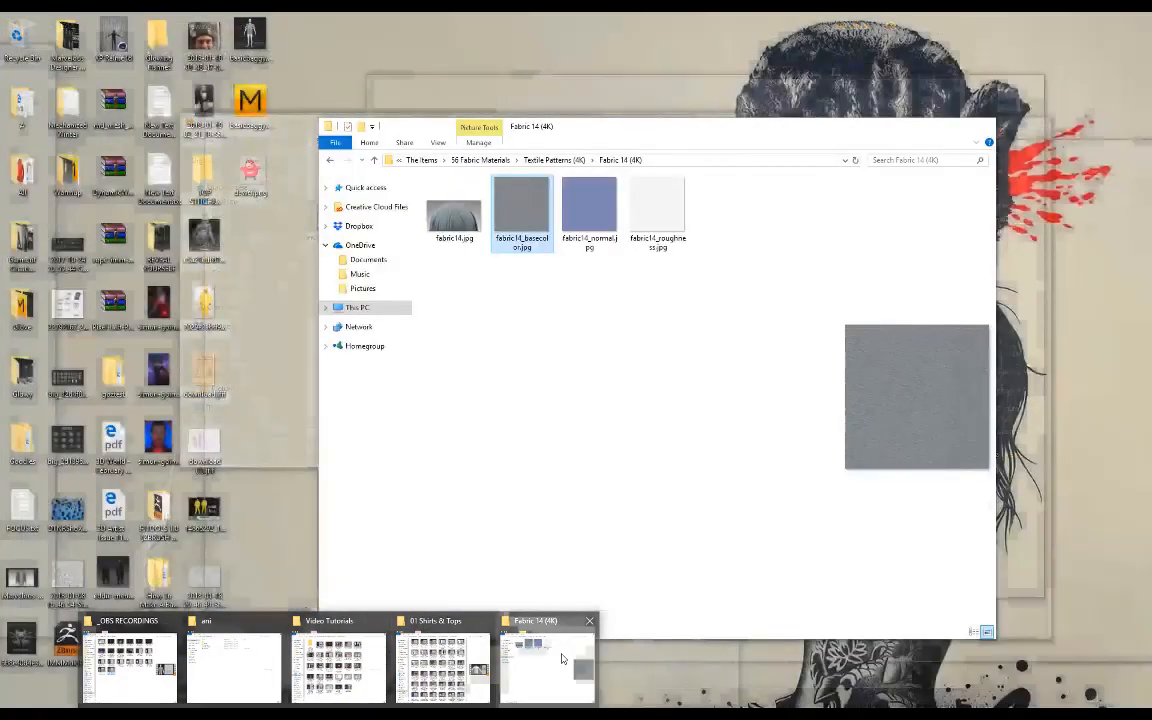
{"action": "left_click", "coordinate": [560, 658]}
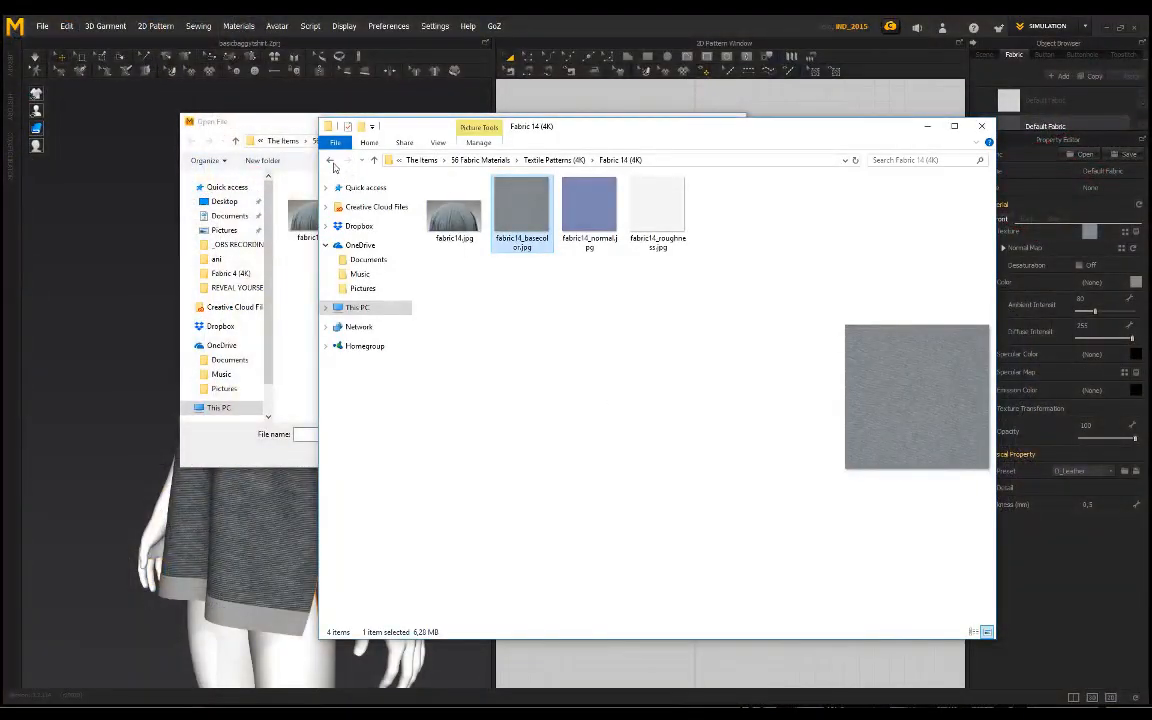
{"action": "left_click", "coordinate": [331, 163]}
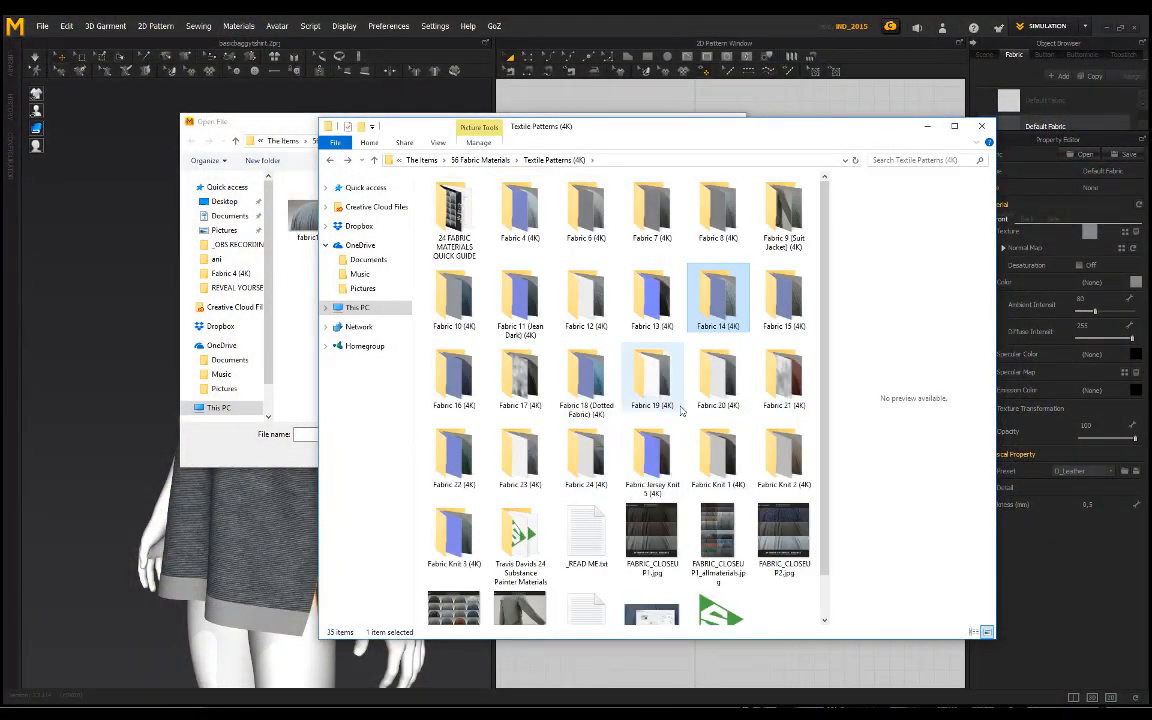
{"action": "double_click", "coordinate": [604, 216]}
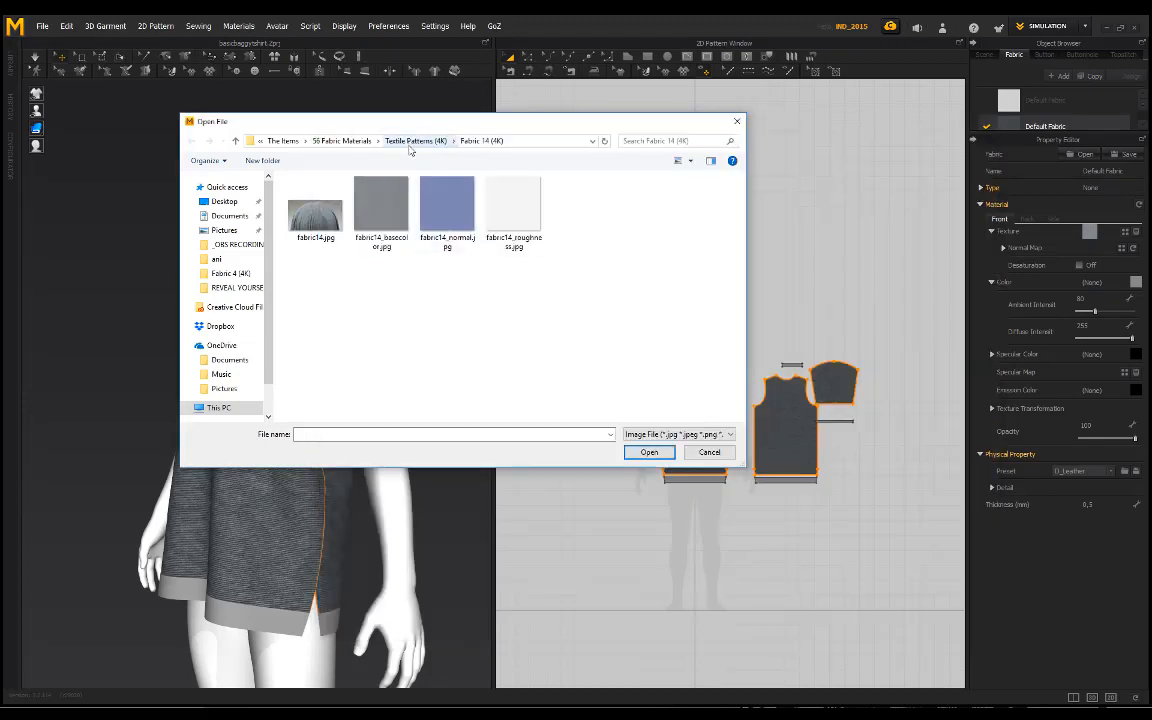
{"action": "left_click", "coordinate": [409, 146]}
{"action": "double_click", "coordinate": [383, 214]}
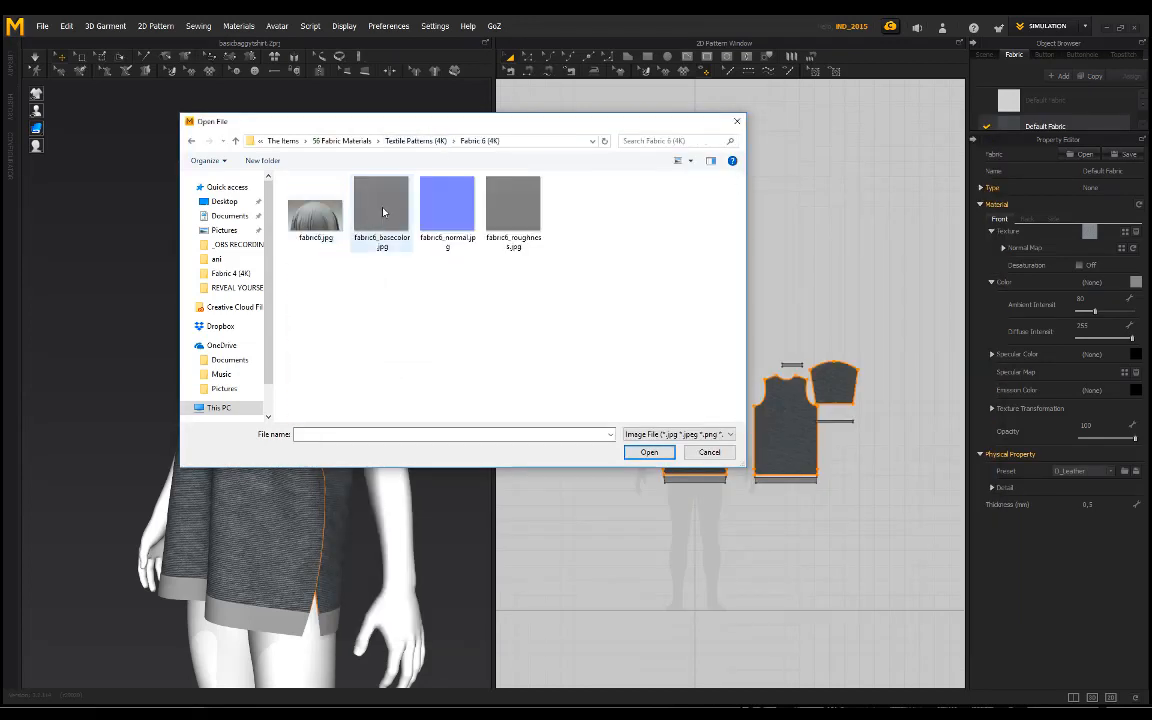
{"action": "double_click", "coordinate": [383, 211]}
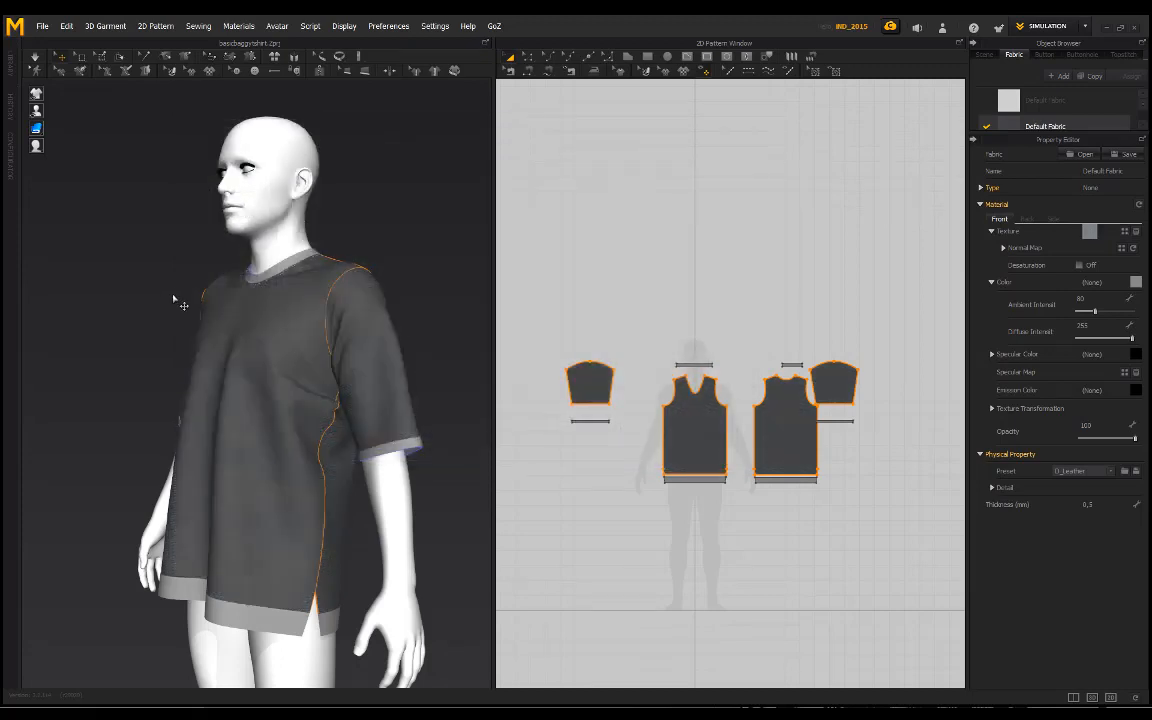
Step: Examine the Fabric 6 texture on the T-shirt's chest, sleeves and front from several angles and distances
{"action": "right_click_drag", "start_coordinate": [173, 297], "coordinate": [275, 290]}
{"action": "left_click", "coordinate": [386, 236]}
{"action": "scroll", "coordinate": [384, 246], "scroll_direction": "down", "scroll_amount": 1}
{"action": "right_click_drag", "start_coordinate": [384, 247], "coordinate": [340, 262]}
{"action": "scroll", "coordinate": [286, 388], "scroll_direction": "up", "scroll_amount": 3}
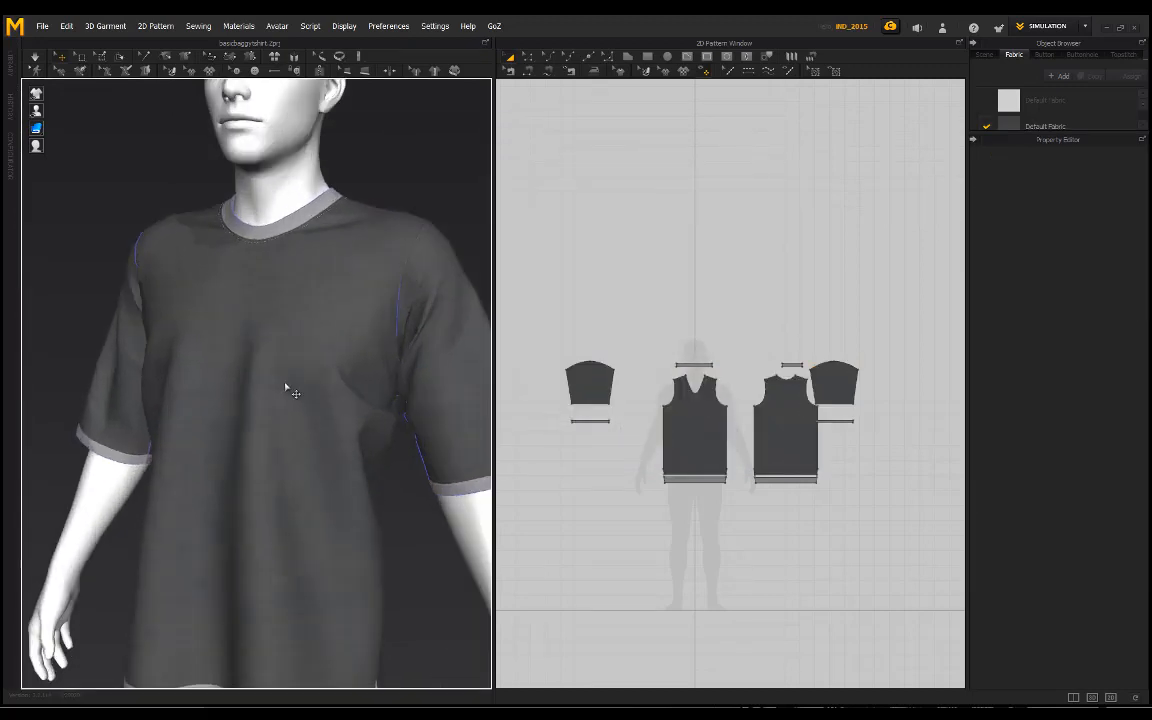
{"action": "scroll", "coordinate": [327, 342], "scroll_direction": "up", "scroll_amount": 3}
{"action": "right_click_drag", "start_coordinate": [286, 388], "coordinate": [319, 332]}
{"action": "scroll", "coordinate": [327, 342], "scroll_direction": "down", "scroll_amount": 5}
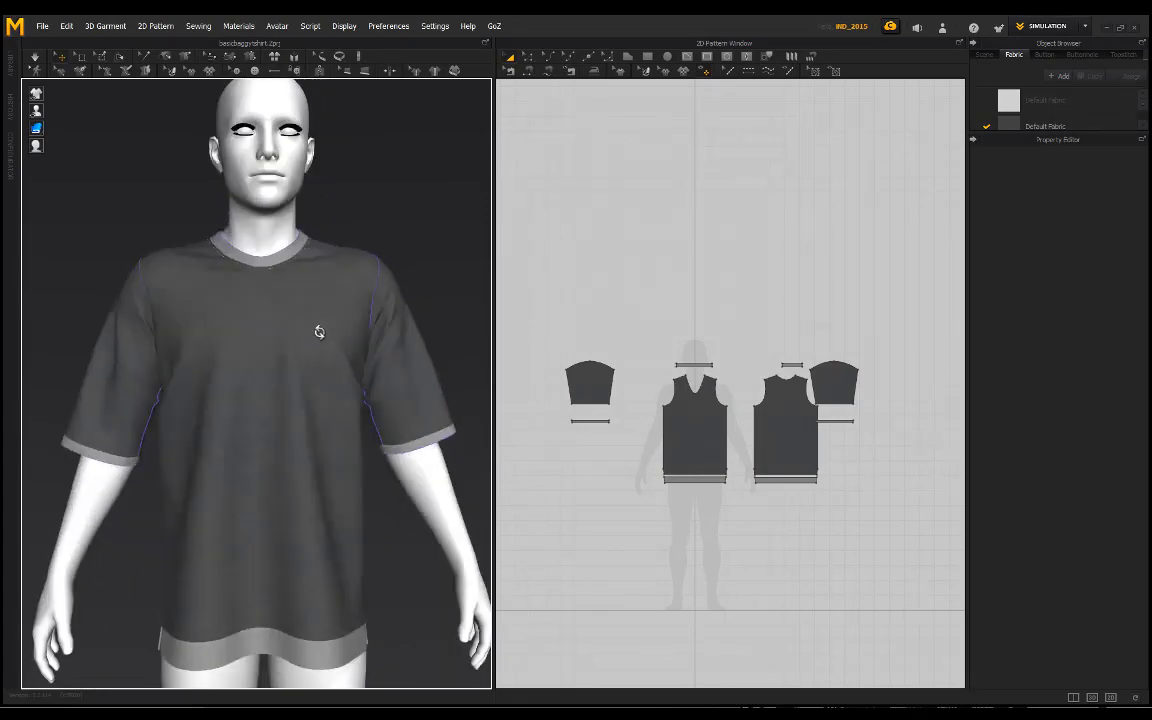
Step: Set the colour of Default Fabric Copy 1, used on the neck, sleeve and hem bands, to dark grey RGB 84, 84, 84
{"action": "left_click", "coordinate": [1013, 126]}
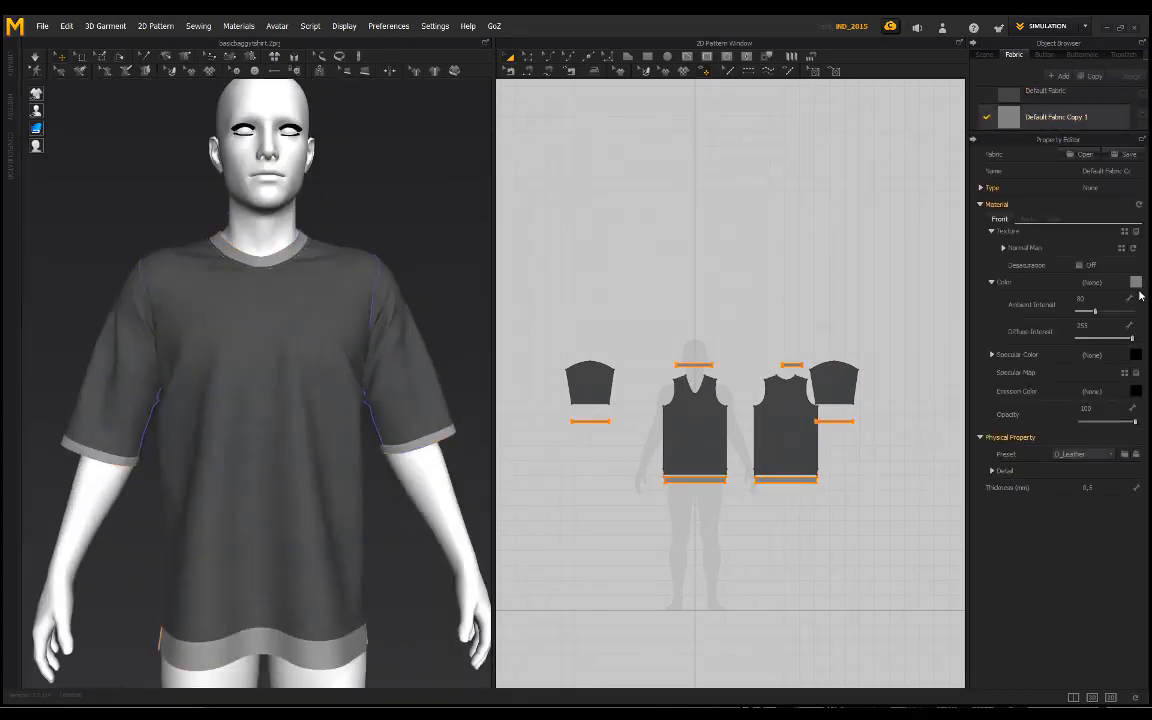
{"action": "left_click_drag", "start_coordinate": [459, 245], "coordinate": [439, 244]}
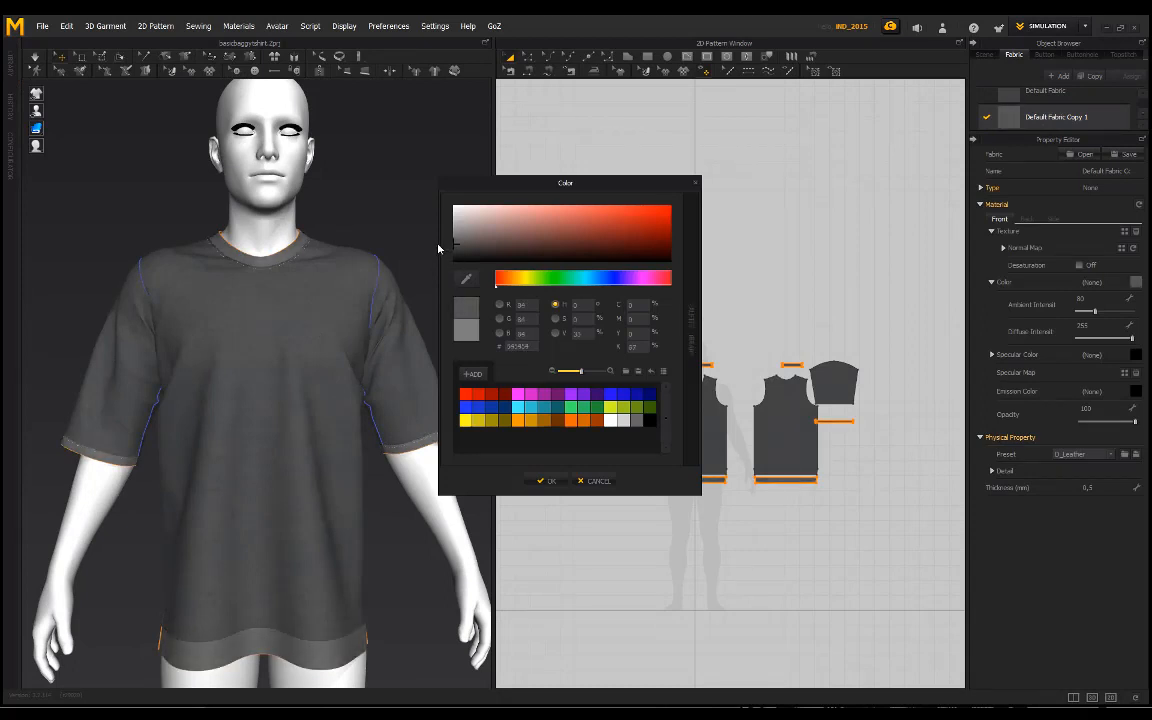
{"action": "left_click", "coordinate": [547, 481]}
{"action": "right_click_drag", "start_coordinate": [391, 316], "coordinate": [400, 306]}
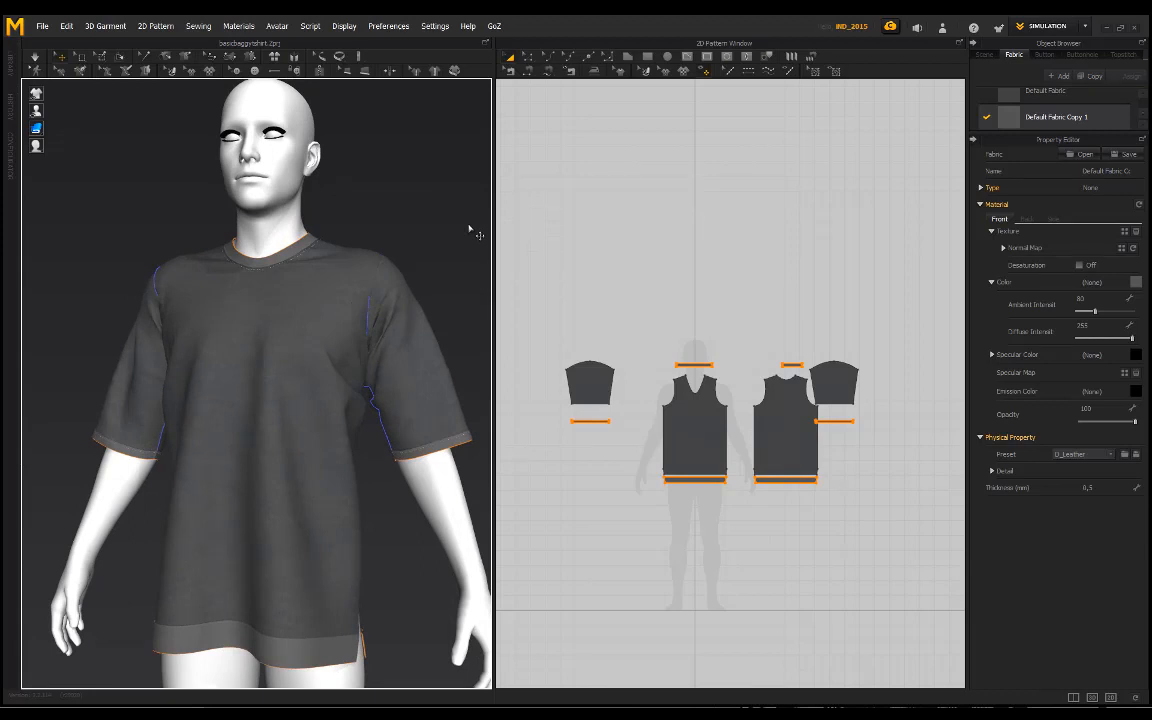
Step: Start adding a graphic and choose dewei.png from the Desktop folder as its image
{"action": "right_click_drag", "start_coordinate": [302, 284], "coordinate": [338, 304]}
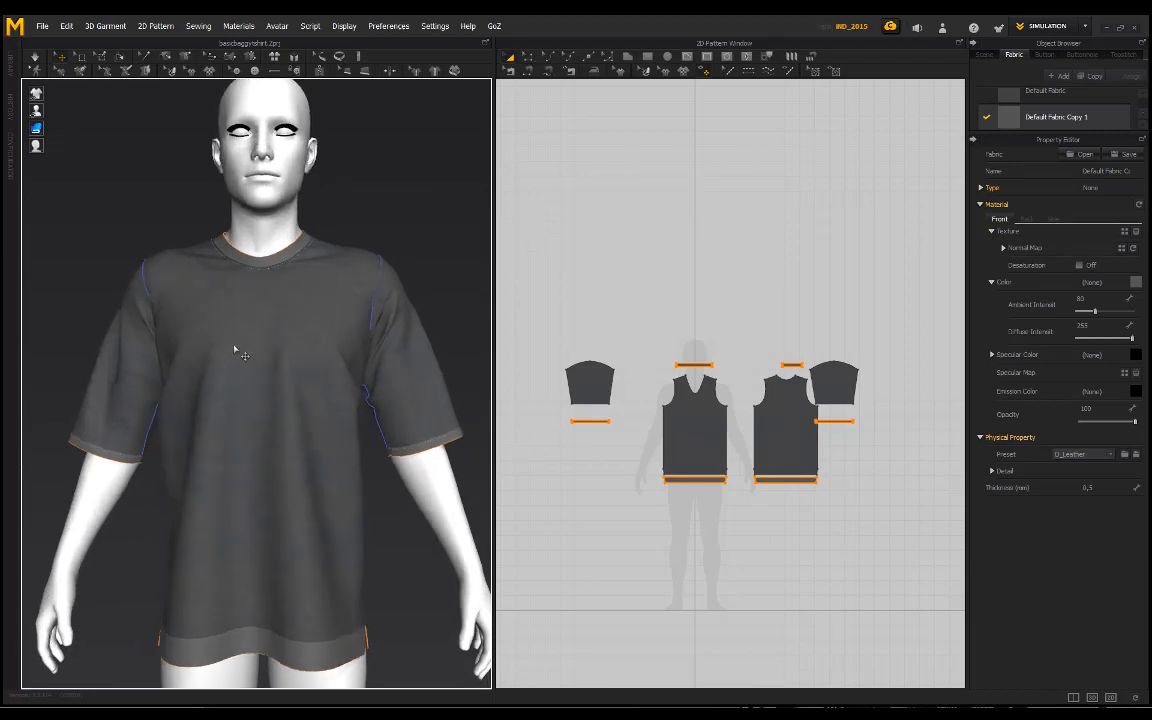
{"action": "right_click_drag", "start_coordinate": [259, 369], "coordinate": [282, 381]}
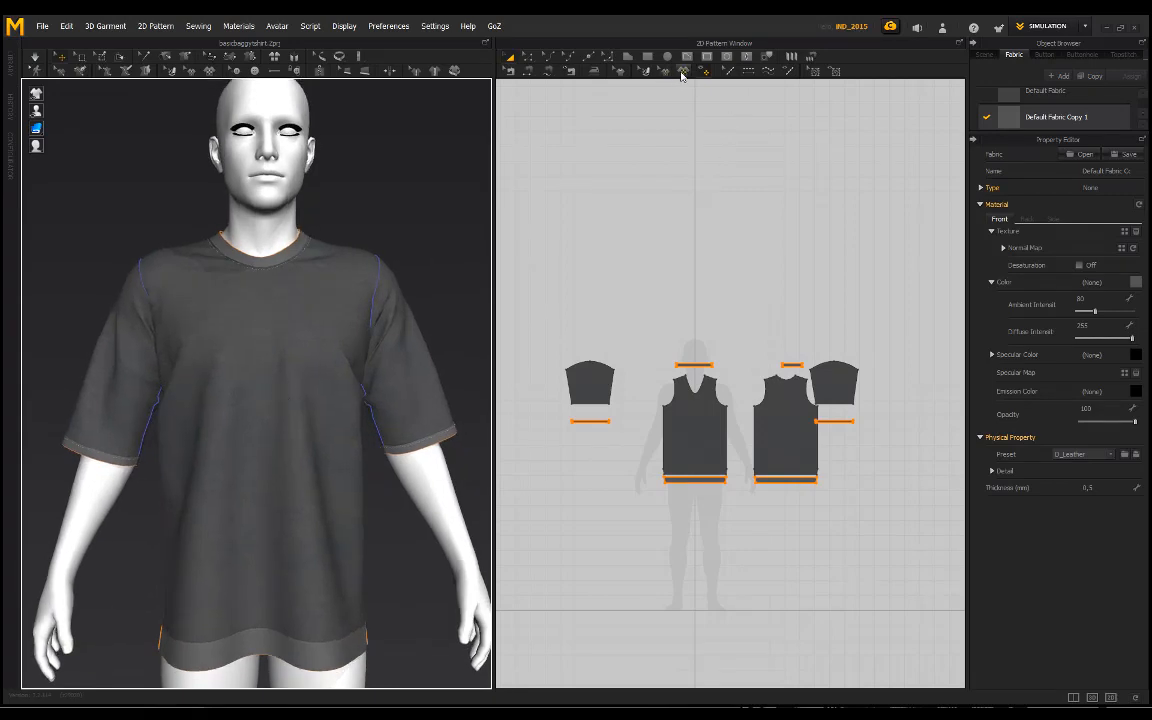
{"action": "left_click", "coordinate": [683, 72]}
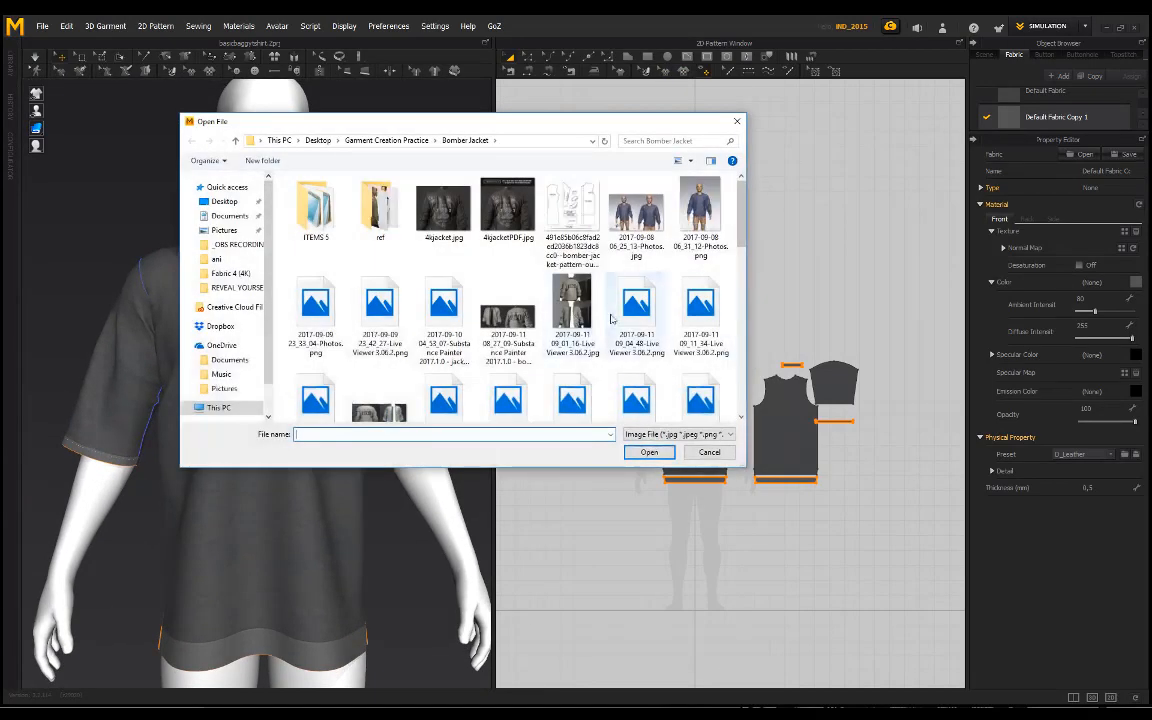
{"action": "scroll", "coordinate": [232, 330], "scroll_direction": "down", "scroll_amount": 2}
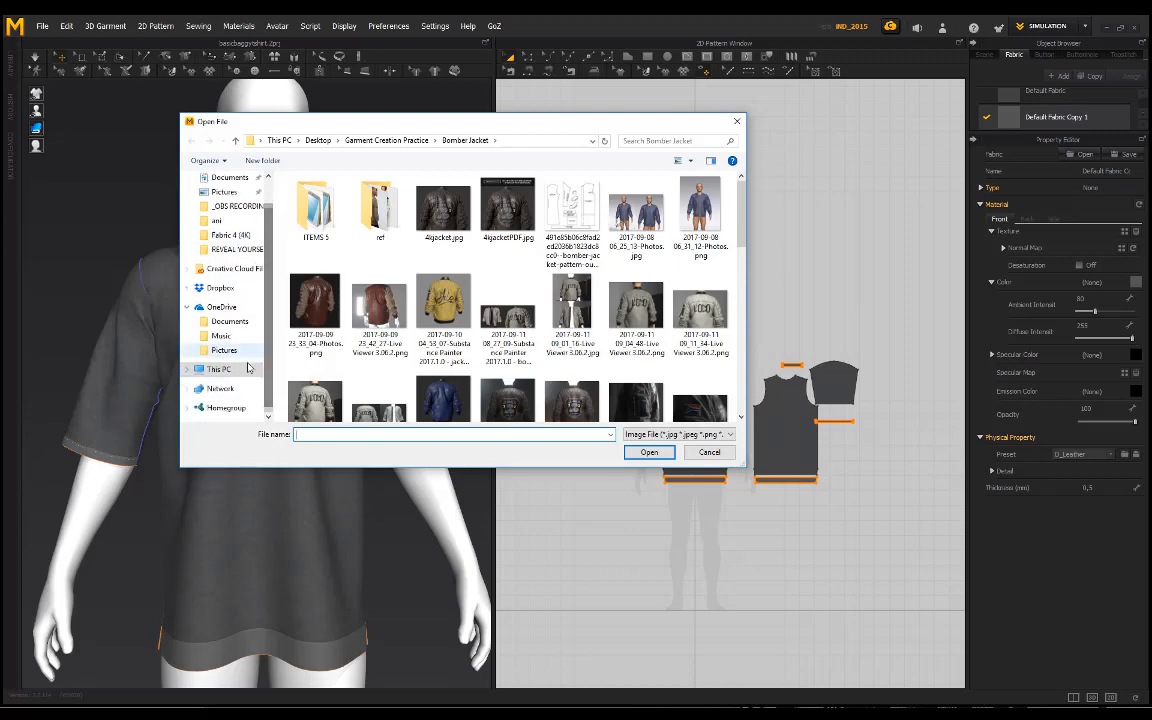
{"action": "scroll", "coordinate": [229, 316], "scroll_direction": "up", "scroll_amount": 2}
{"action": "left_click", "coordinate": [224, 201]}
{"action": "scroll", "coordinate": [498, 333], "scroll_direction": "down", "scroll_amount": 5}
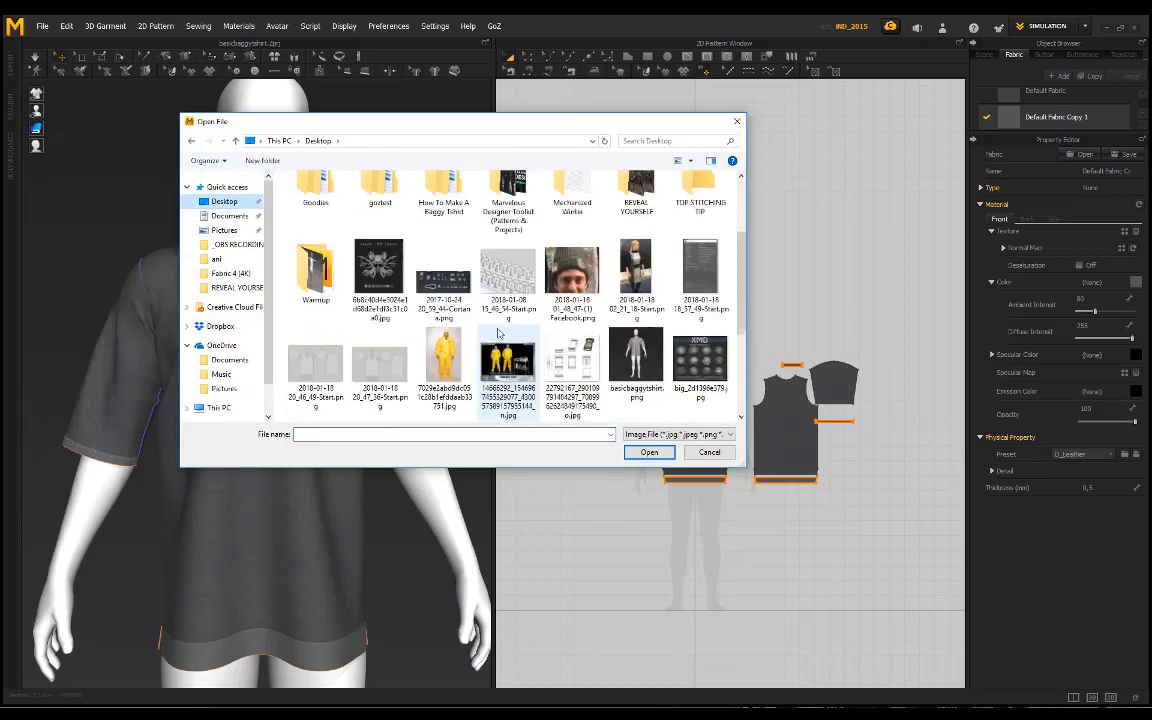
{"action": "scroll", "coordinate": [385, 285], "scroll_direction": "up", "scroll_amount": 1}
{"action": "left_click", "coordinate": [380, 298]}
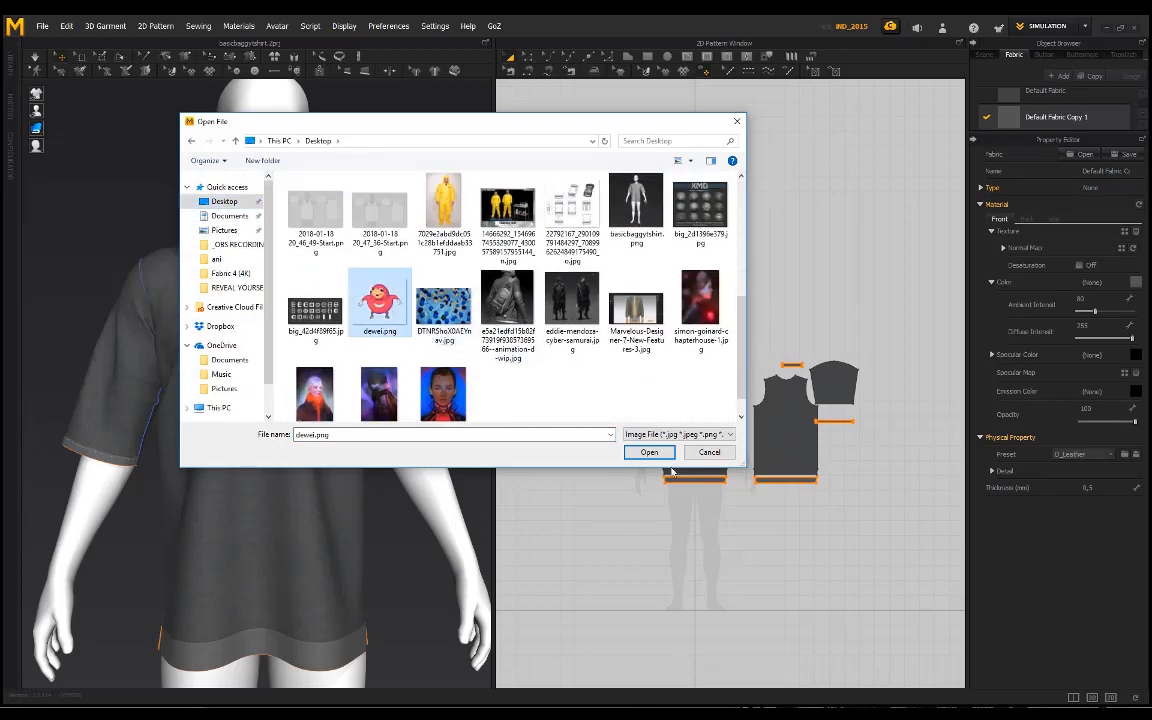
{"action": "left_click", "coordinate": [667, 456]}
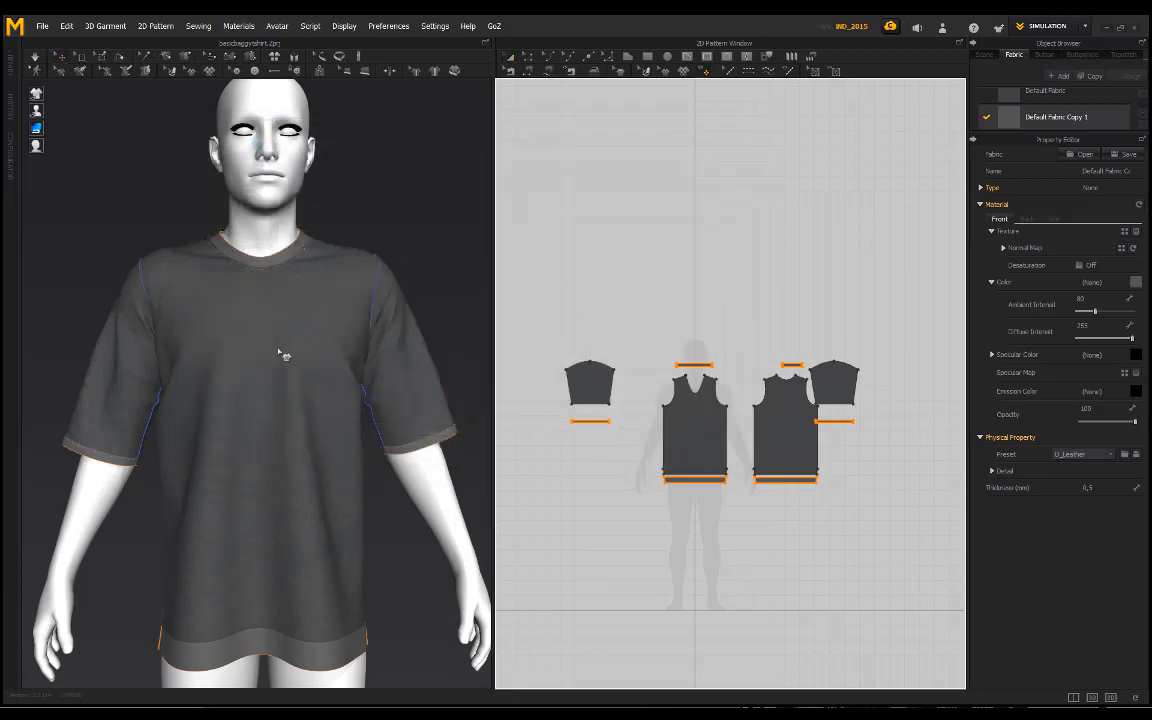
Step: Place the dewei graphic on the middle of the front body pattern, 327 mm wide and 275.1 mm high
{"action": "left_click", "coordinate": [697, 430]}
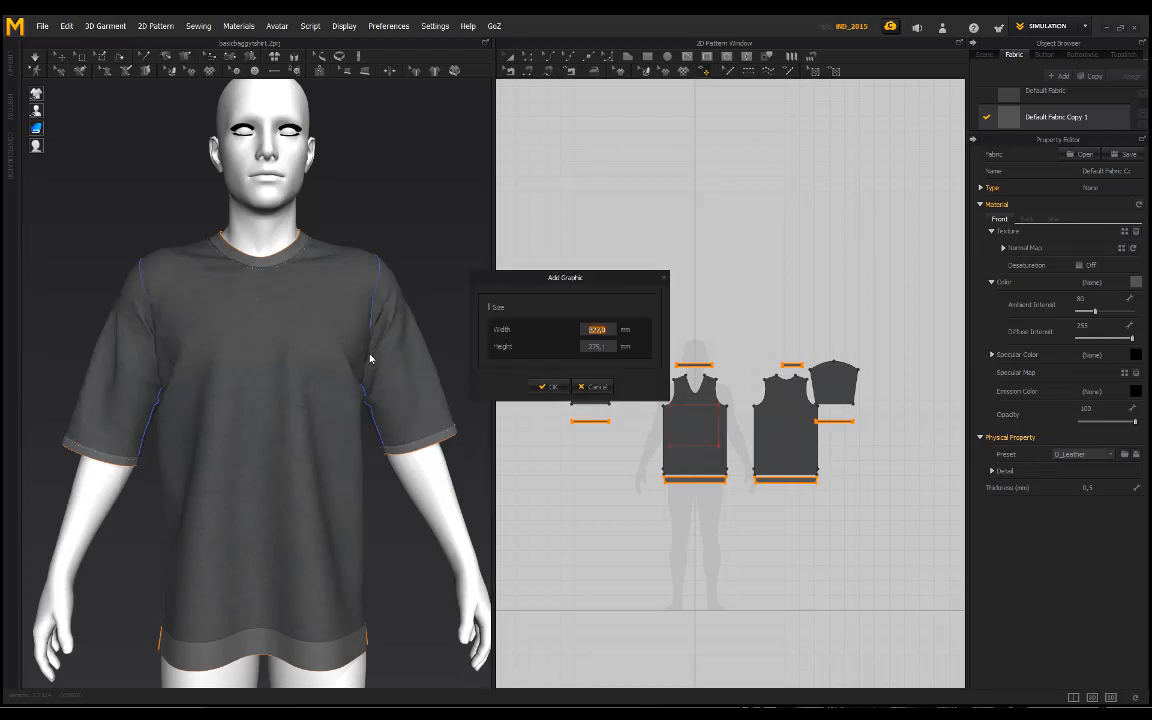
{"action": "left_click", "coordinate": [545, 387]}
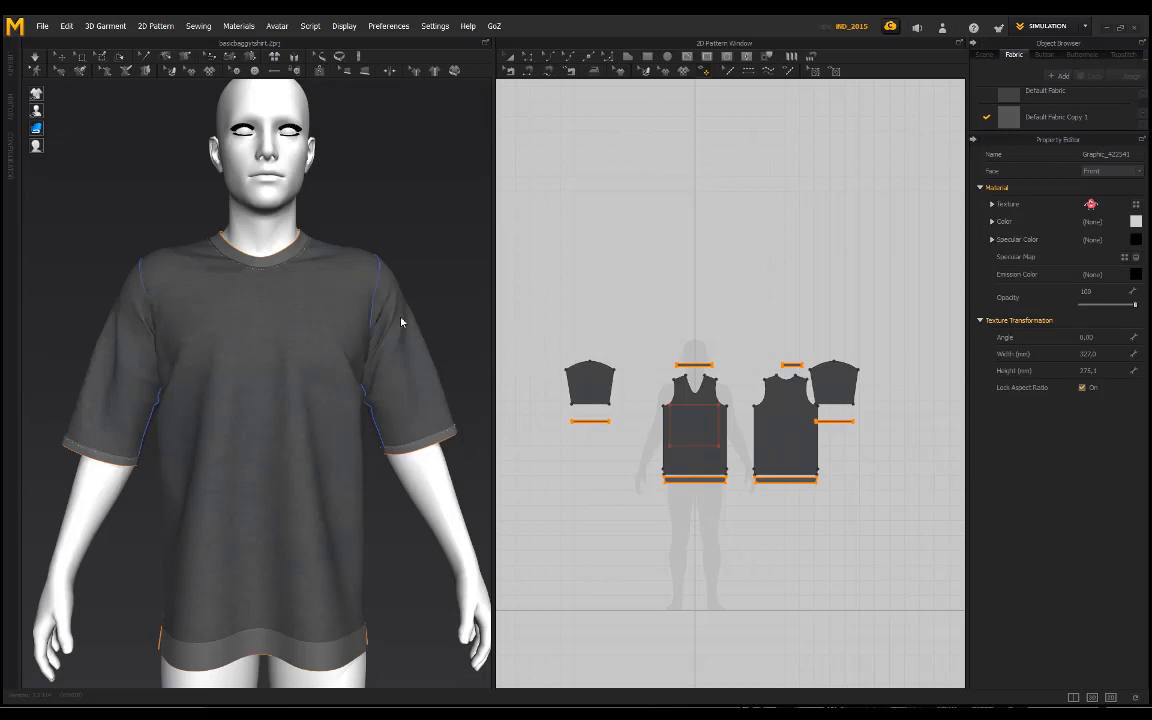
{"action": "right_click_drag", "start_coordinate": [359, 236], "coordinate": [316, 249]}
{"action": "scroll", "coordinate": [373, 266], "scroll_direction": "down", "scroll_amount": 1}
{"action": "left_click", "coordinate": [379, 254]}
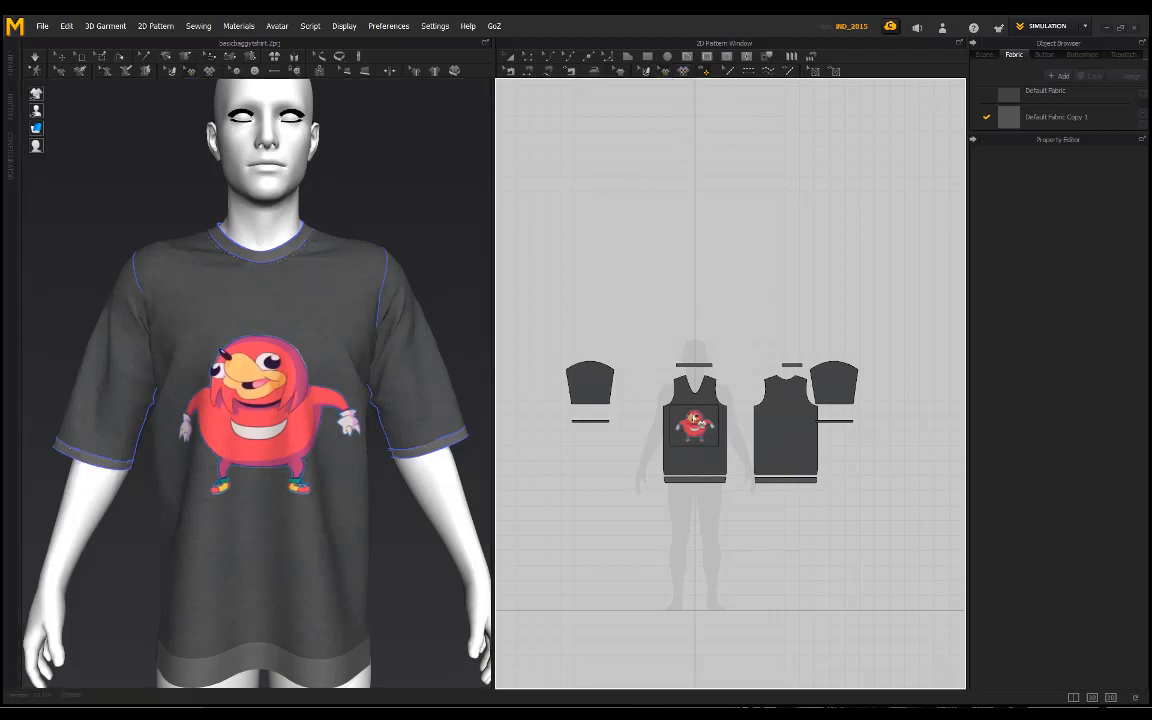
Step: Shrink the dewei graphic to a small logo and move it to the wearer's left chest beside the neckline on the front pattern
{"action": "left_click", "coordinate": [693, 418]}
{"action": "scroll", "coordinate": [692, 418], "scroll_direction": "up", "scroll_amount": 3}
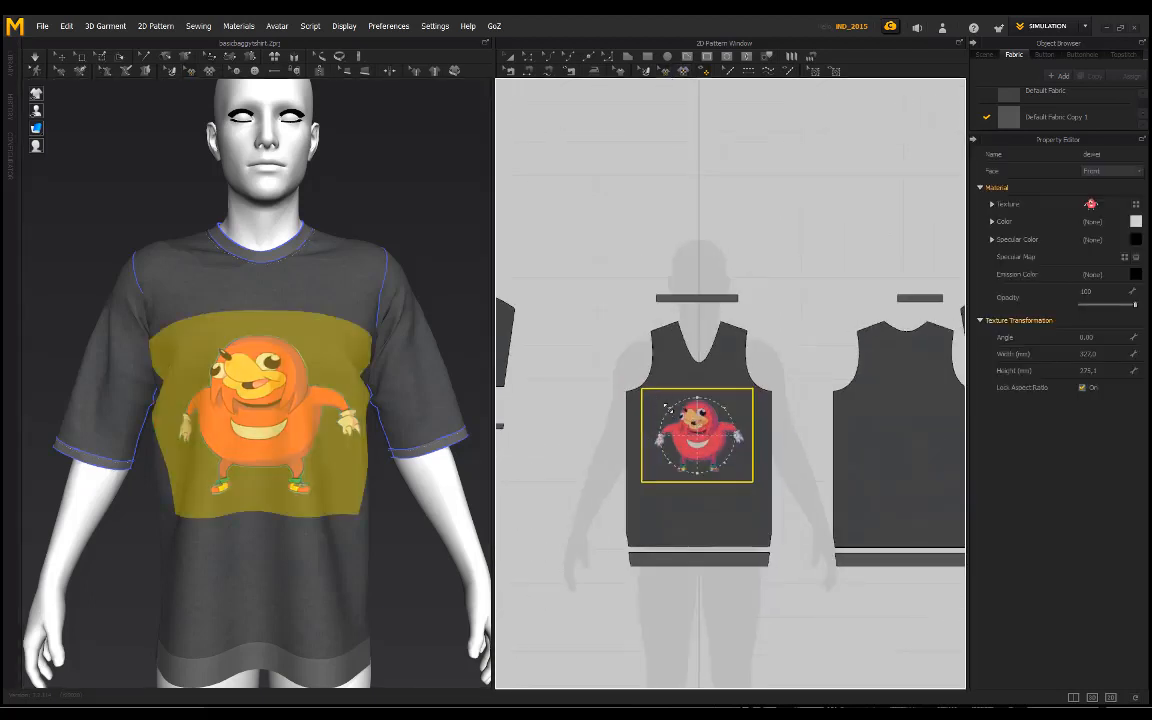
{"action": "left_click_drag", "start_coordinate": [669, 408], "coordinate": [677, 413]}
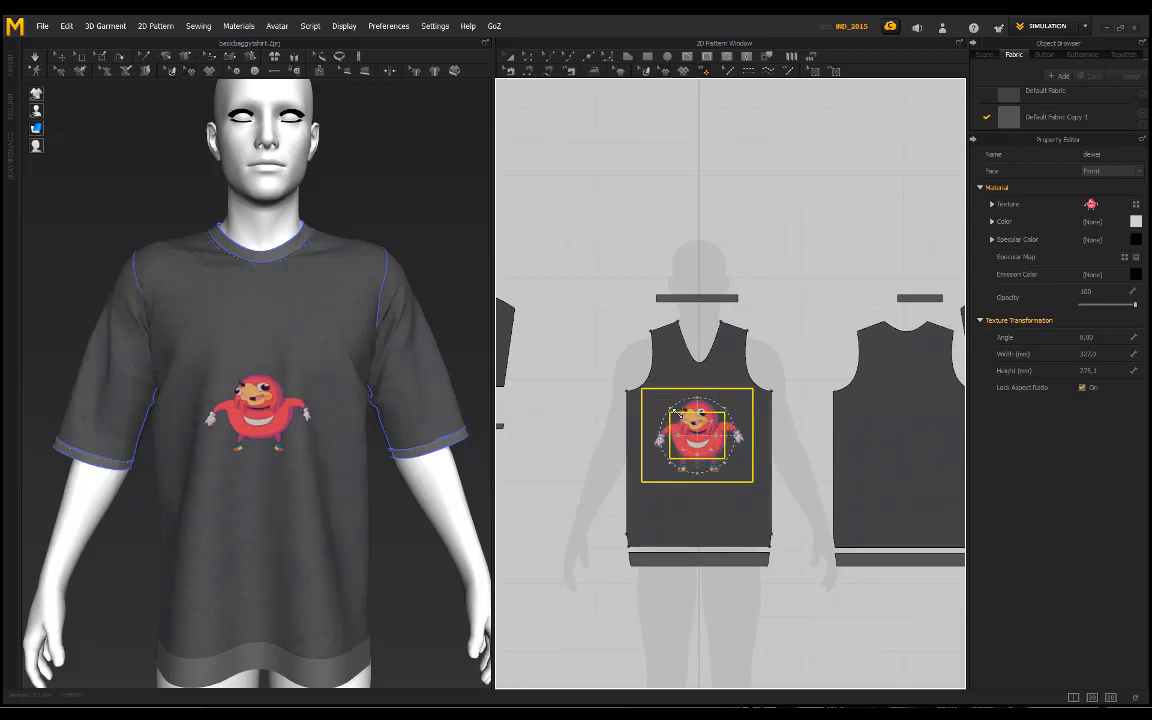
{"action": "left_click_drag", "start_coordinate": [597, 399], "coordinate": [599, 400]}
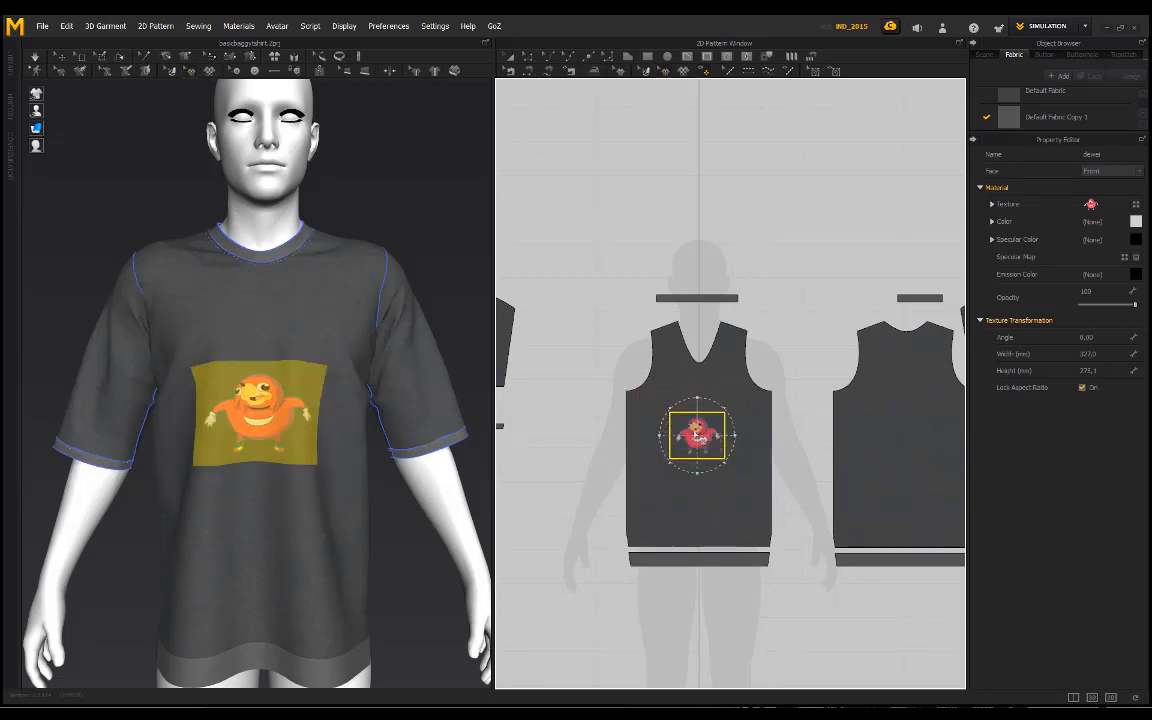
{"action": "left_click_drag", "start_coordinate": [669, 408], "coordinate": [734, 392]}
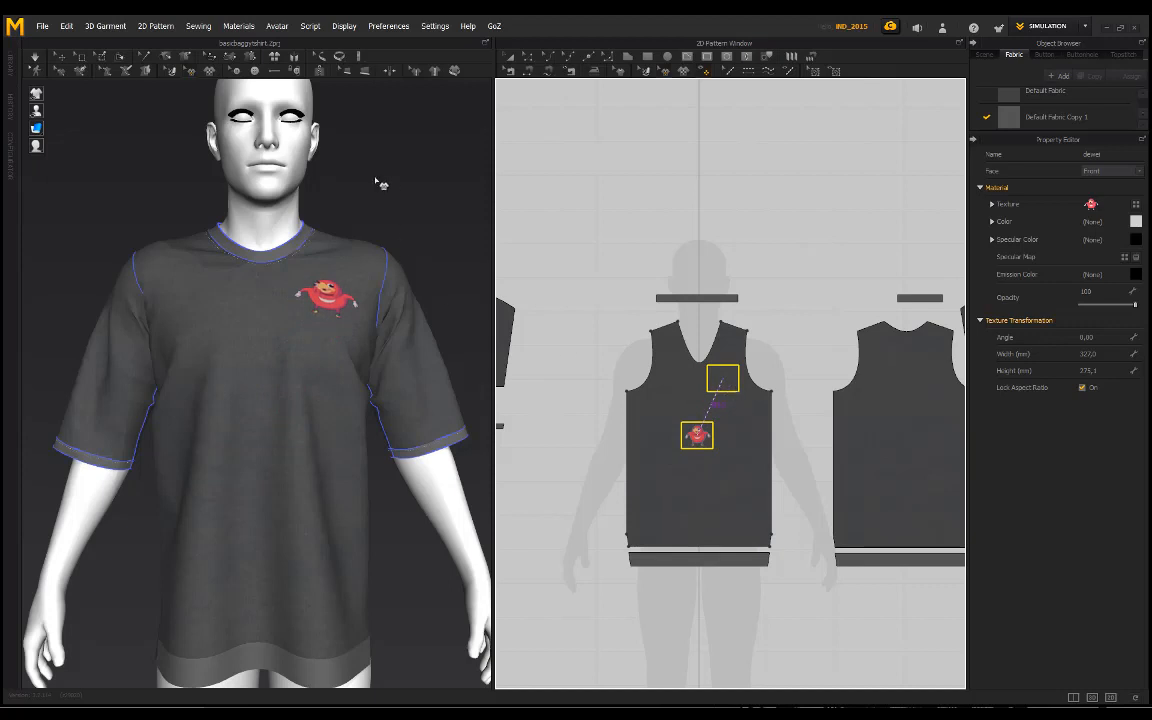
{"action": "left_click", "coordinate": [62, 57]}
{"action": "left_click", "coordinate": [415, 195]}
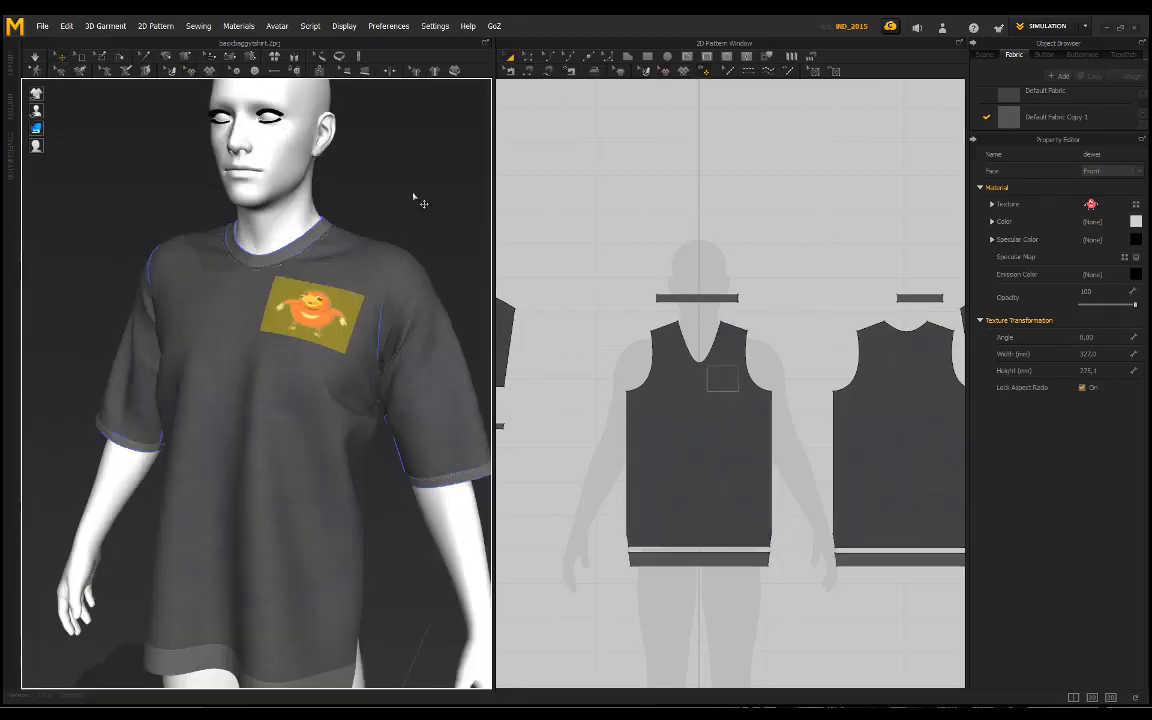
Step: Examine the small chest graphic and the shirt's drape from the side, up close and from the front
{"action": "scroll", "coordinate": [332, 206], "scroll_direction": "down", "scroll_amount": 2}
{"action": "right_click_drag", "start_coordinate": [332, 206], "coordinate": [305, 247]}
{"action": "scroll", "coordinate": [297, 240], "scroll_direction": "up", "scroll_amount": 3}
{"action": "right_click_drag", "start_coordinate": [289, 198], "coordinate": [255, 185]}
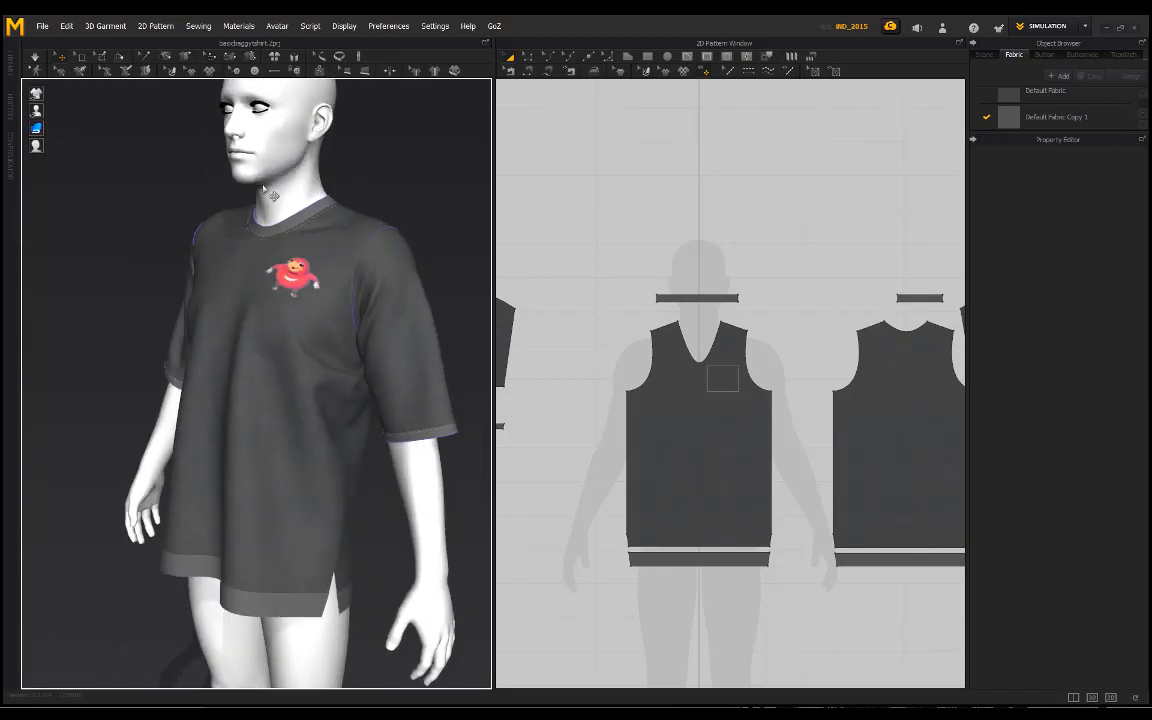
{"action": "middle_click_drag", "start_coordinate": [293, 287], "coordinate": [289, 308]}
{"action": "scroll", "coordinate": [289, 308], "scroll_direction": "up", "scroll_amount": 1}
{"action": "right_click_drag", "start_coordinate": [289, 311], "coordinate": [251, 287]}
{"action": "mouse_move", "coordinate": [322, 322]}
{"action": "right_mouse_down"}
{"action": "mouse_move", "coordinate": [75, 309]}
{"action": "mouse_move", "coordinate": [300, 302]}
{"action": "mouse_move", "coordinate": [270, 292]}
{"action": "mouse_move", "coordinate": [317, 321]}
{"action": "right_mouse_up"}
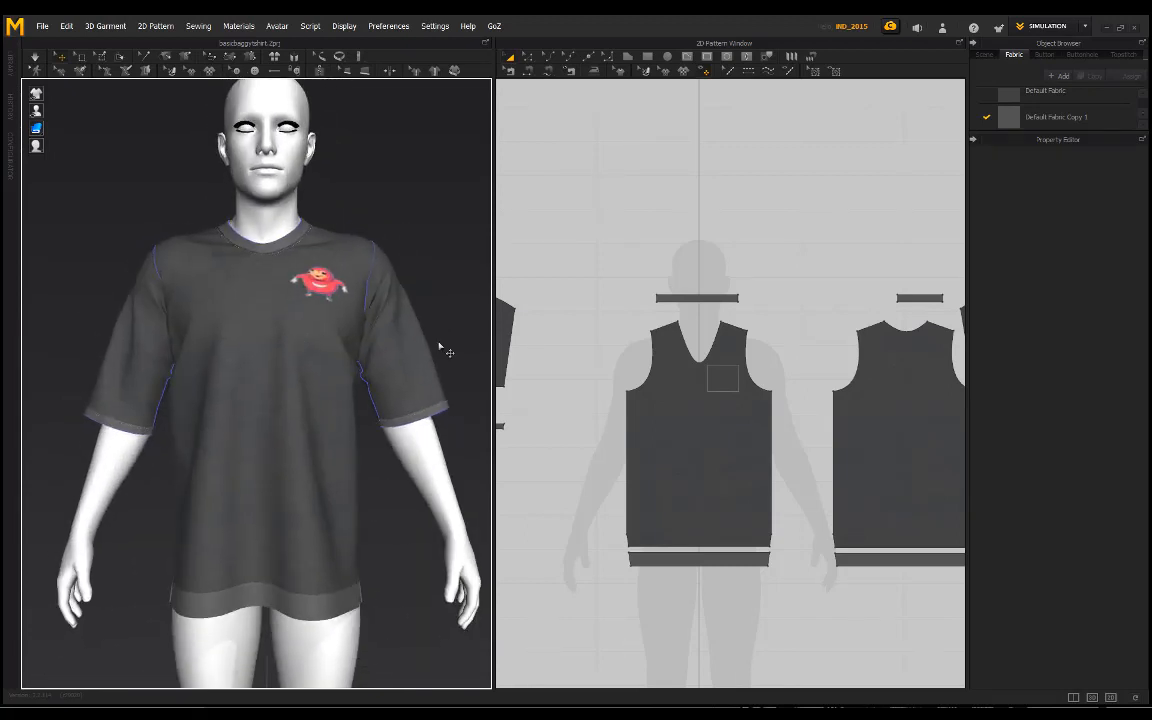
{"action": "scroll", "coordinate": [565, 356], "scroll_direction": "down", "scroll_amount": 3}
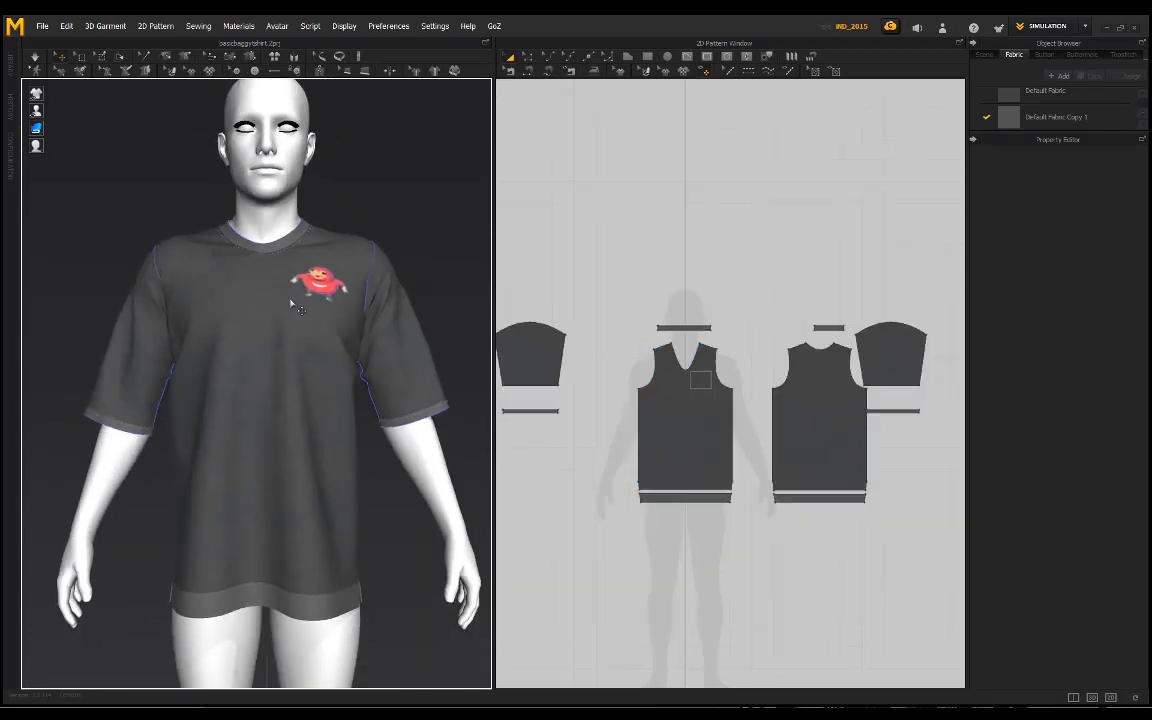
{"action": "mouse_move", "coordinate": [183, 190]}
{"action": "right_mouse_down"}
{"action": "mouse_move", "coordinate": [203, 177]}
{"action": "mouse_move", "coordinate": [165, 185]}
{"action": "right_mouse_up"}
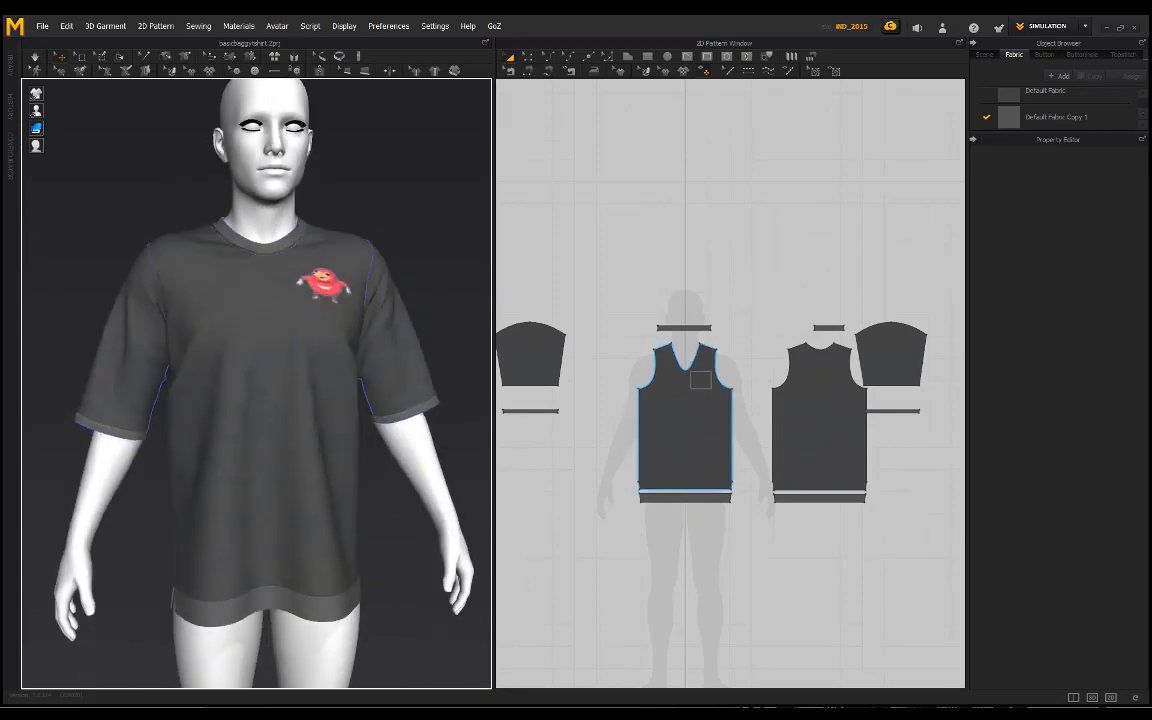
{"action": "right_click_drag", "start_coordinate": [393, 204], "coordinate": [387, 205]}
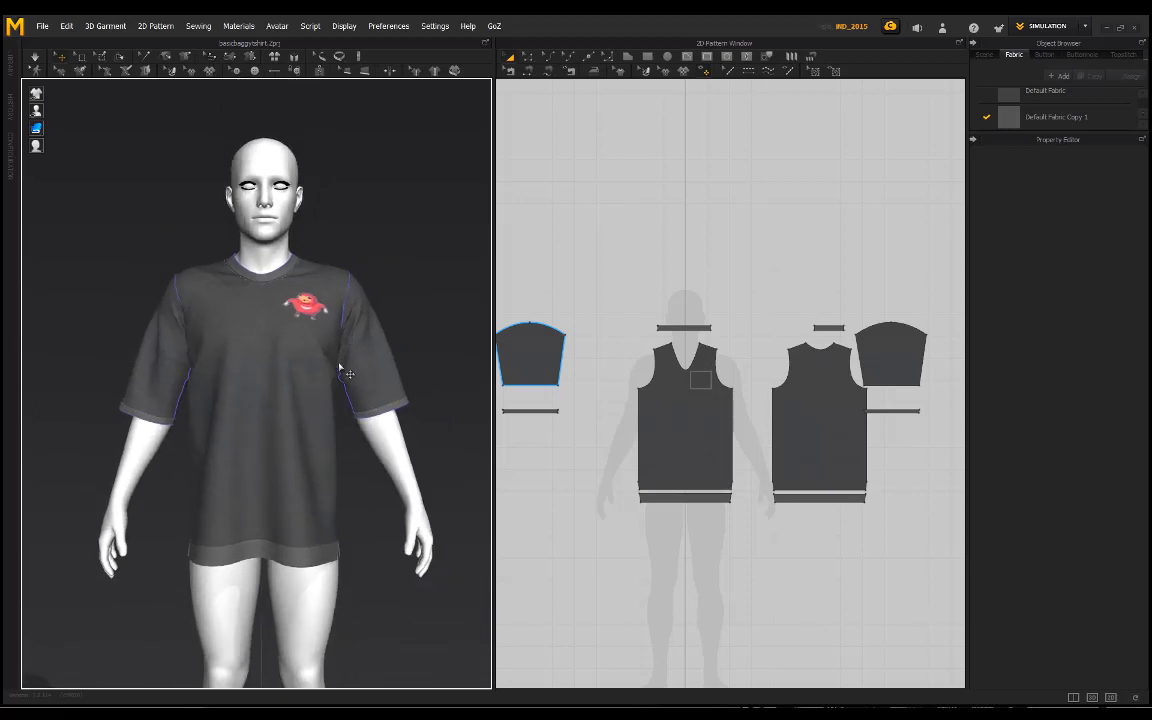
{"action": "right_click_drag", "start_coordinate": [337, 364], "coordinate": [398, 347]}
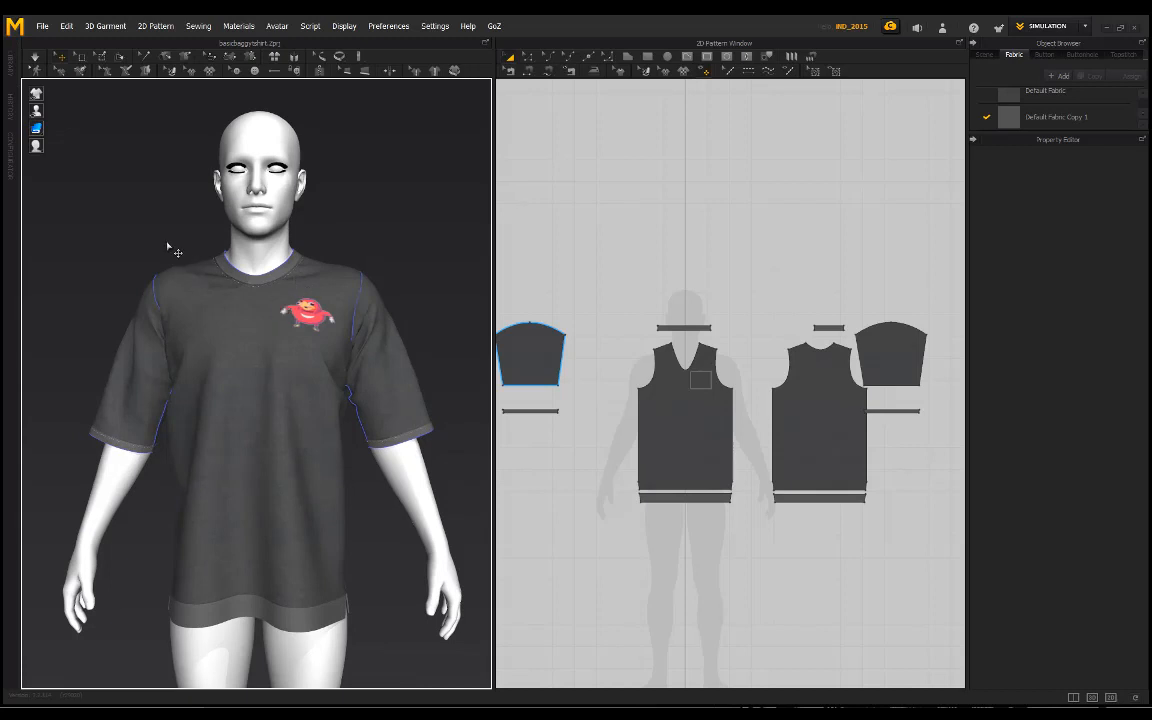
Step: Inspect the neck band, its topstitching and the neighbouring chest graphic at close range
{"action": "right_click_drag", "start_coordinate": [172, 233], "coordinate": [222, 264]}
{"action": "scroll", "coordinate": [231, 275], "scroll_direction": "up", "scroll_amount": 5}
{"action": "middle_click_drag", "start_coordinate": [245, 288], "coordinate": [268, 332]}
{"action": "scroll", "coordinate": [321, 267], "scroll_direction": "up", "scroll_amount": 3}
{"action": "right_click_drag", "start_coordinate": [321, 267], "coordinate": [256, 244]}
{"action": "middle_click_drag", "start_coordinate": [256, 244], "coordinate": [301, 283]}
{"action": "scroll", "coordinate": [313, 283], "scroll_direction": "down", "scroll_amount": 1}
{"action": "left_click", "coordinate": [625, 257]}
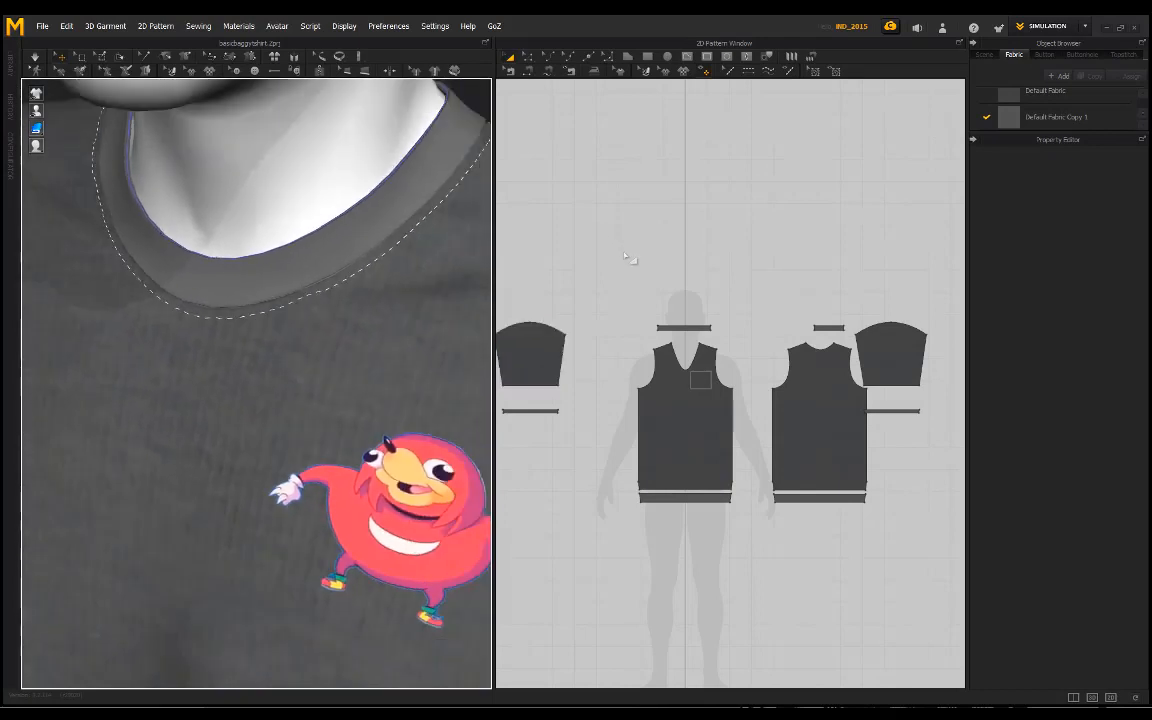
Step: Select the back neckline with the topstitch tool and show the Default Topstitch settings
{"action": "left_click", "coordinate": [656, 68]}
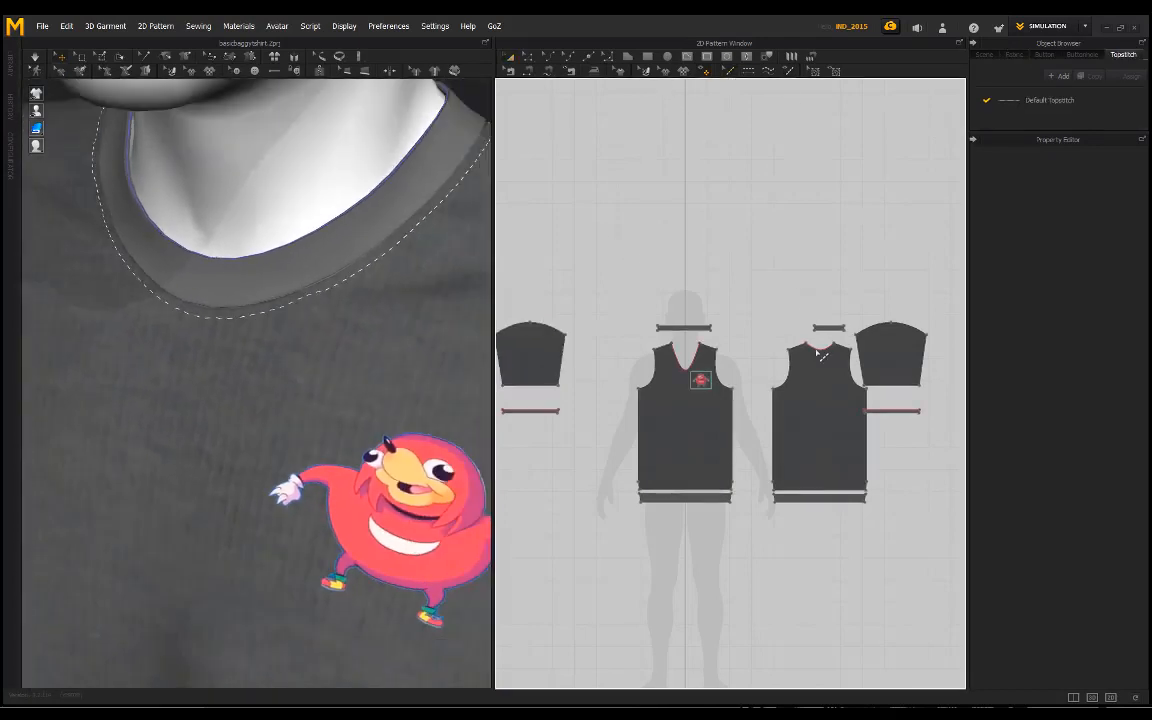
{"action": "left_click", "coordinate": [819, 349]}
{"action": "left_click", "coordinate": [1060, 100]}
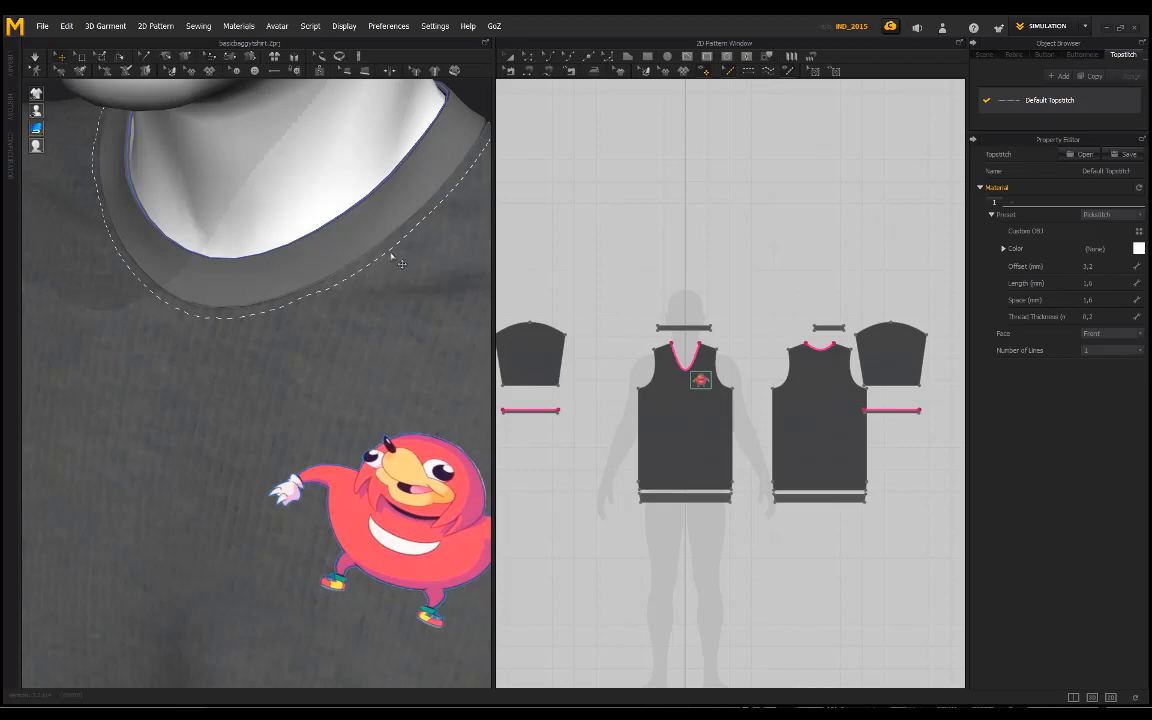
Step: Examine the neckline topstitching from several angles and distances, and return to the pattern transform tool
{"action": "scroll", "coordinate": [339, 321], "scroll_direction": "down", "scroll_amount": 5}
{"action": "right_click_drag", "start_coordinate": [200, 345], "coordinate": [265, 303]}
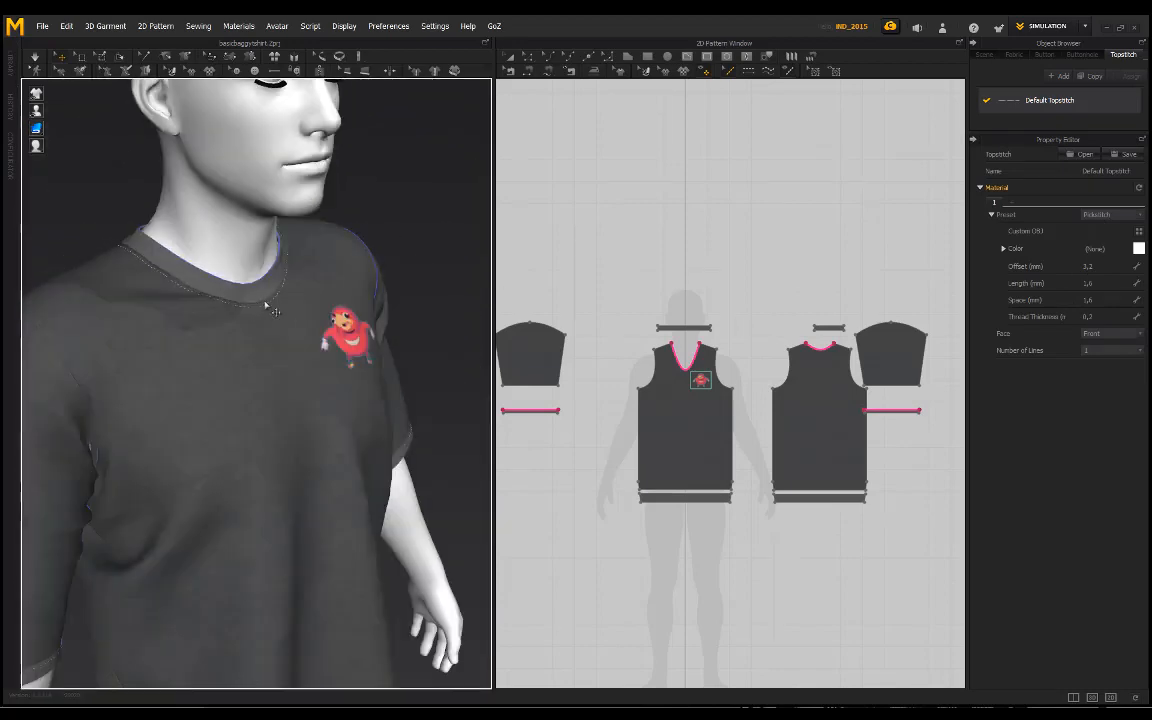
{"action": "scroll", "coordinate": [272, 290], "scroll_direction": "up", "scroll_amount": 3}
{"action": "middle_click_drag", "start_coordinate": [306, 287], "coordinate": [304, 312]}
{"action": "right_click_drag", "start_coordinate": [396, 268], "coordinate": [350, 296]}
{"action": "scroll", "coordinate": [293, 346], "scroll_direction": "down", "scroll_amount": 1}
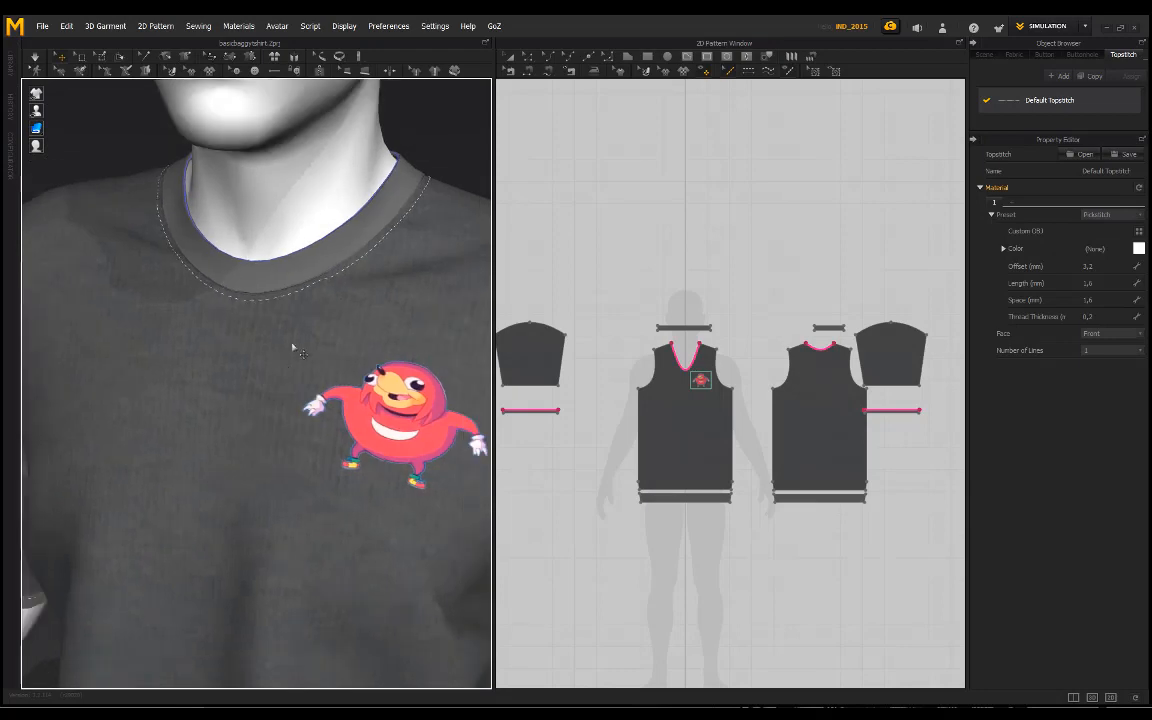
{"action": "middle_click_drag", "start_coordinate": [264, 345], "coordinate": [280, 291]}
{"action": "scroll", "coordinate": [280, 290], "scroll_direction": "down", "scroll_amount": 2}
{"action": "scroll", "coordinate": [324, 347], "scroll_direction": "down", "scroll_amount": 2}
{"action": "right_click_drag", "start_coordinate": [324, 347], "coordinate": [295, 307]}
{"action": "scroll", "coordinate": [320, 284], "scroll_direction": "down", "scroll_amount": 2}
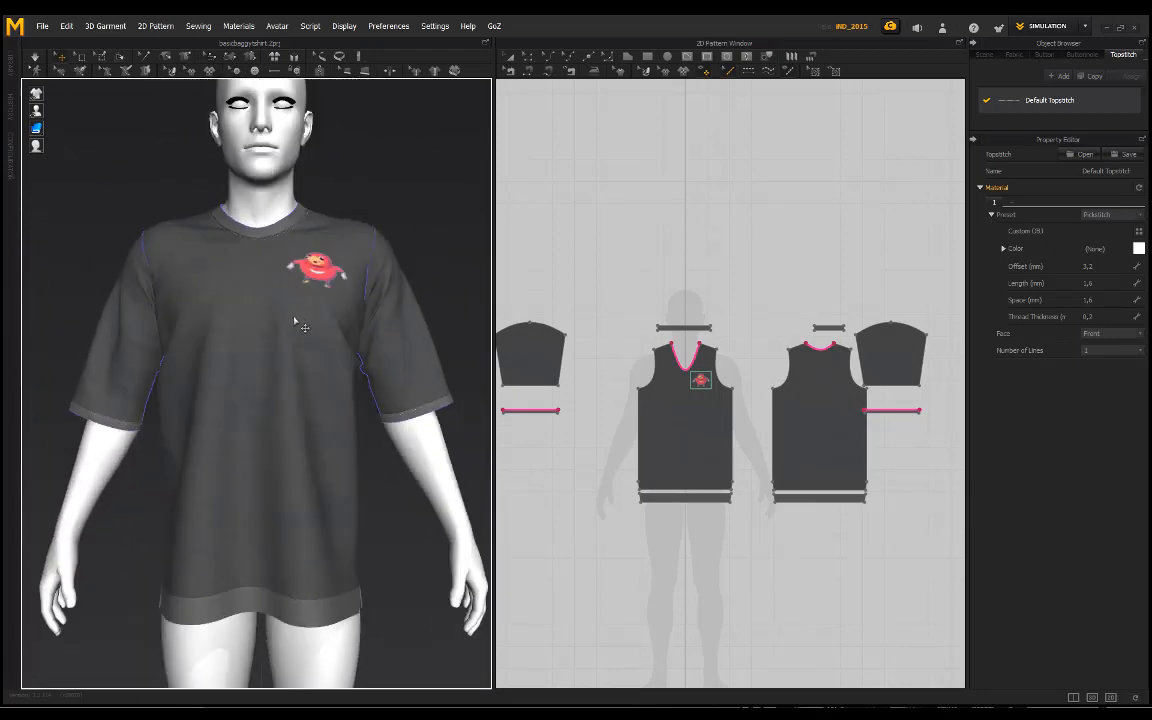
{"action": "left_click", "coordinate": [511, 57]}
{"action": "scroll", "coordinate": [645, 201], "scroll_direction": "down", "scroll_amount": 3}
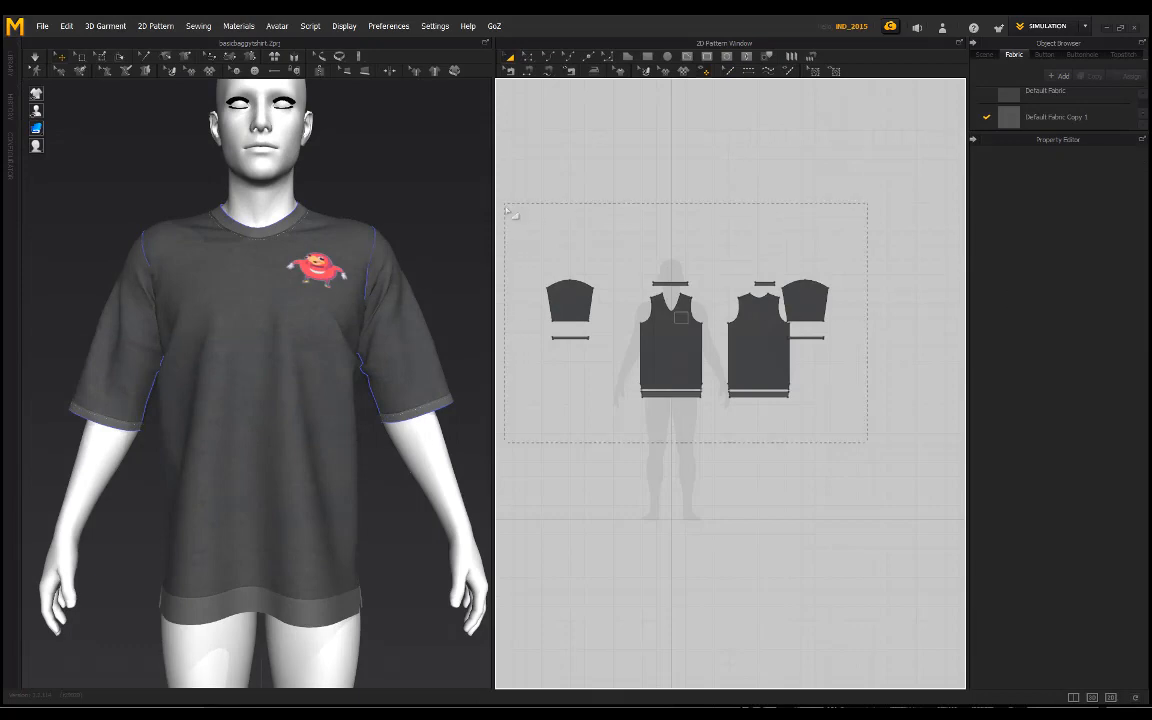
{"action": "left_click_drag", "start_coordinate": [508, 212], "coordinate": [506, 206]}
{"action": "left_click", "coordinate": [716, 202]}
Step: Review the finished T-shirt with its chest graphic from slightly varied angles and distances, ending in the straight front view
{"action": "right_click_drag", "start_coordinate": [406, 237], "coordinate": [383, 200]}
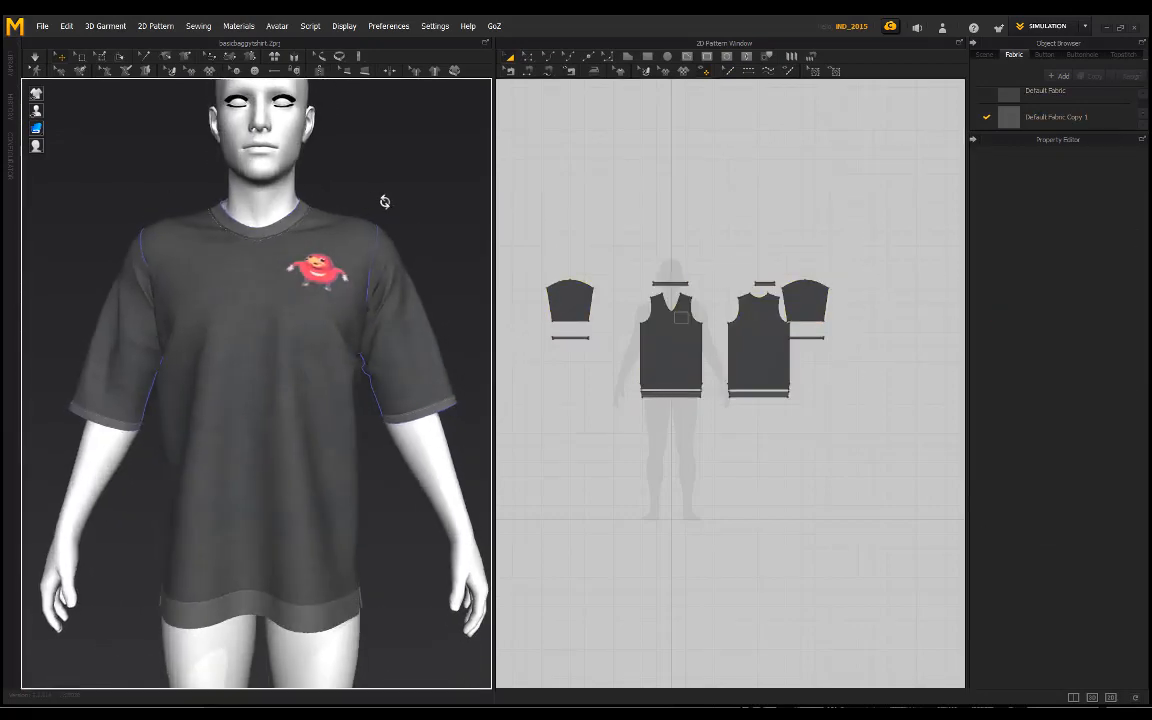
{"action": "middle_click_drag", "start_coordinate": [383, 200], "coordinate": [391, 234]}
{"action": "right_click_drag", "start_coordinate": [394, 232], "coordinate": [363, 193]}
{"action": "scroll", "coordinate": [347, 198], "scroll_direction": "up", "scroll_amount": 1}
{"action": "middle_click_drag", "start_coordinate": [363, 193], "coordinate": [378, 231]}
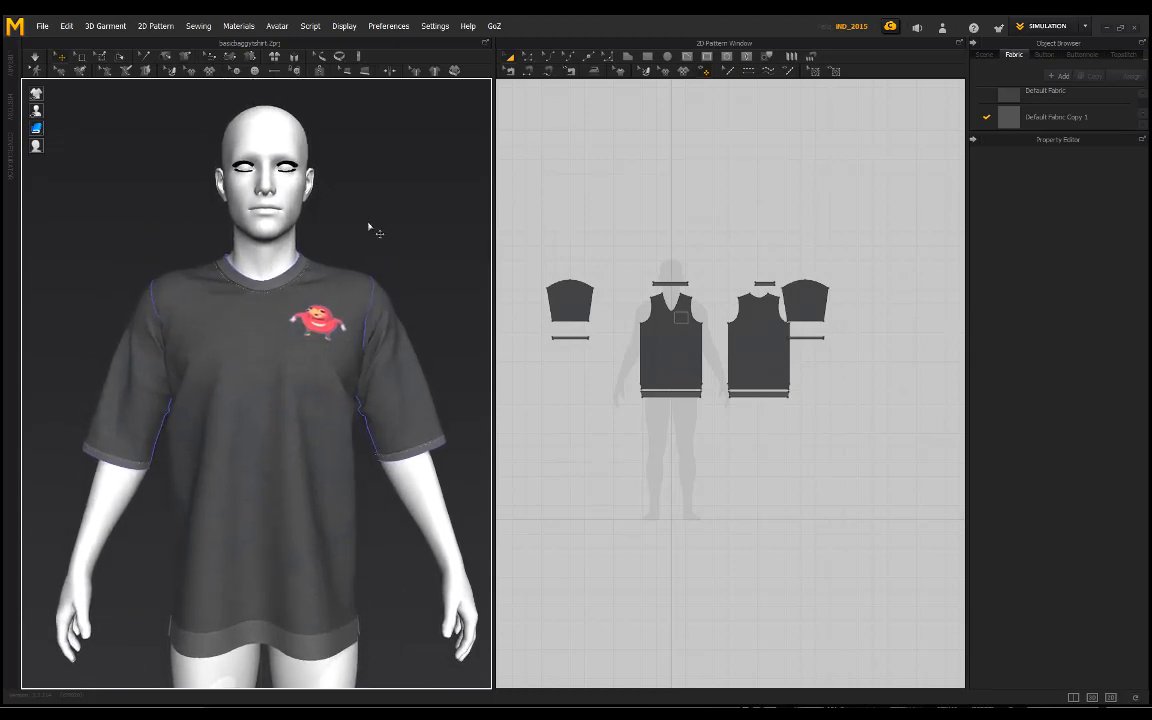
{"action": "scroll", "coordinate": [373, 237], "scroll_direction": "down", "scroll_amount": 1}
{"action": "right_click_drag", "start_coordinate": [370, 239], "coordinate": [335, 232]}
{"action": "scroll", "coordinate": [351, 231], "scroll_direction": "down", "scroll_amount": 1}
{"action": "mouse_move", "coordinate": [347, 249]}
{"action": "middle_mouse_down"}
{"action": "mouse_move", "coordinate": [357, 231]}
{"action": "mouse_move", "coordinate": [335, 233]}
{"action": "middle_mouse_up"}
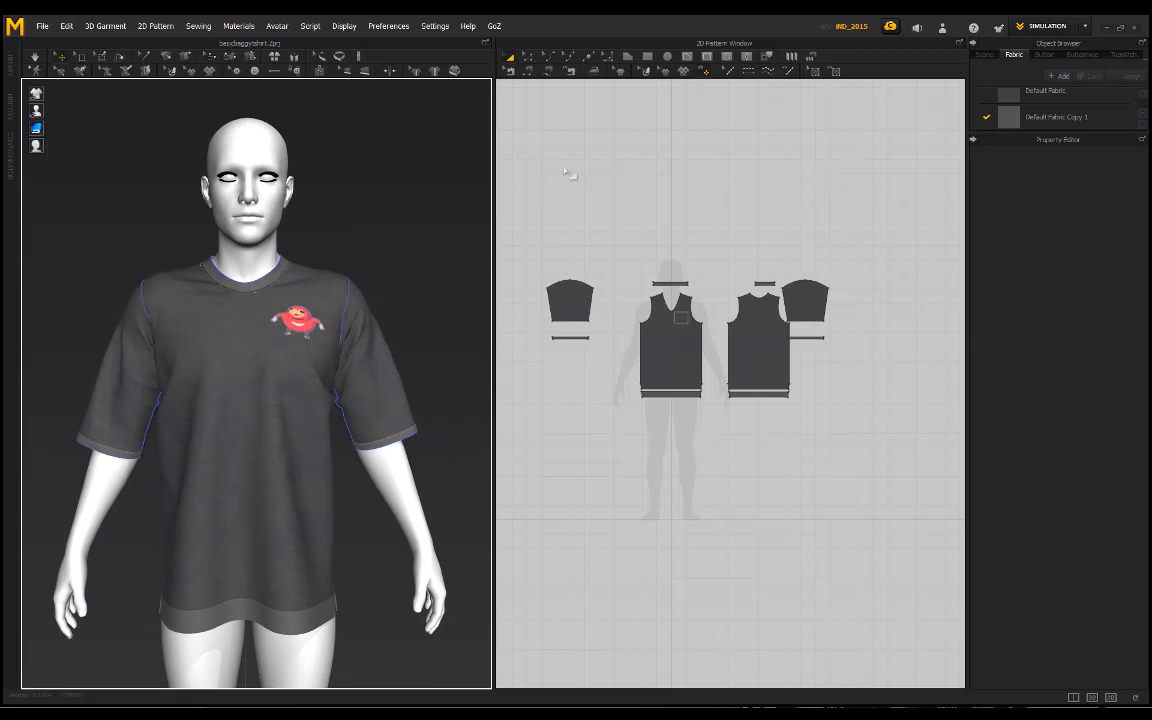
{"action": "mouse_move", "coordinate": [369, 176]}
{"action": "right_mouse_down"}
{"action": "mouse_move", "coordinate": [98, 160]}
{"action": "mouse_move", "coordinate": [342, 159]}
{"action": "mouse_move", "coordinate": [352, 172]}
{"action": "right_mouse_up"}
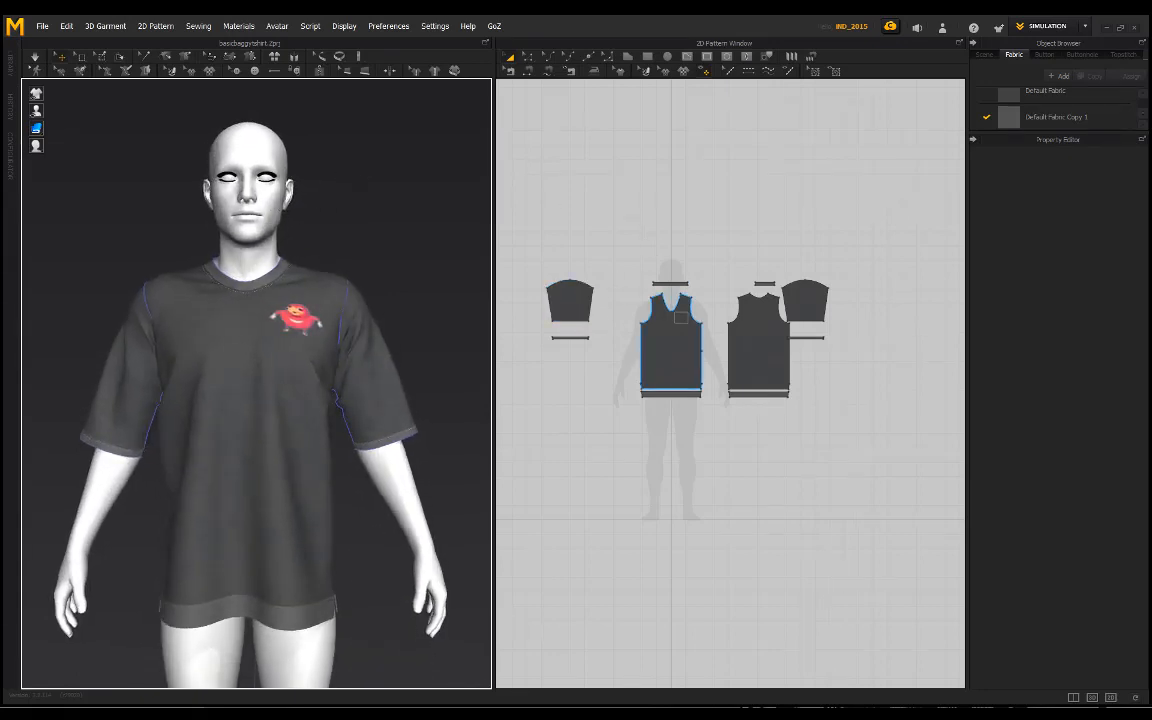
{"action": "right_click_drag", "start_coordinate": [470, 293], "coordinate": [348, 217]}
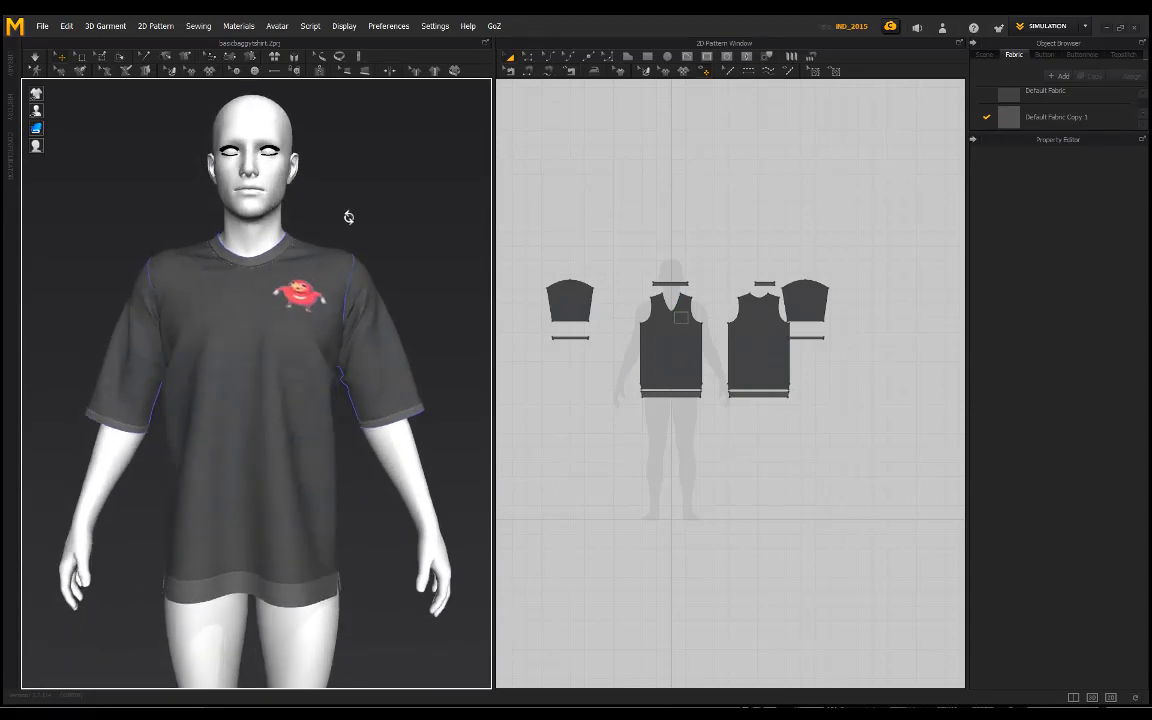
{"action": "middle_click_drag", "start_coordinate": [345, 222], "coordinate": [350, 241]}
{"action": "right_click_drag", "start_coordinate": [342, 234], "coordinate": [375, 200]}
{"action": "scroll", "coordinate": [335, 230], "scroll_direction": "up", "scroll_amount": 1}
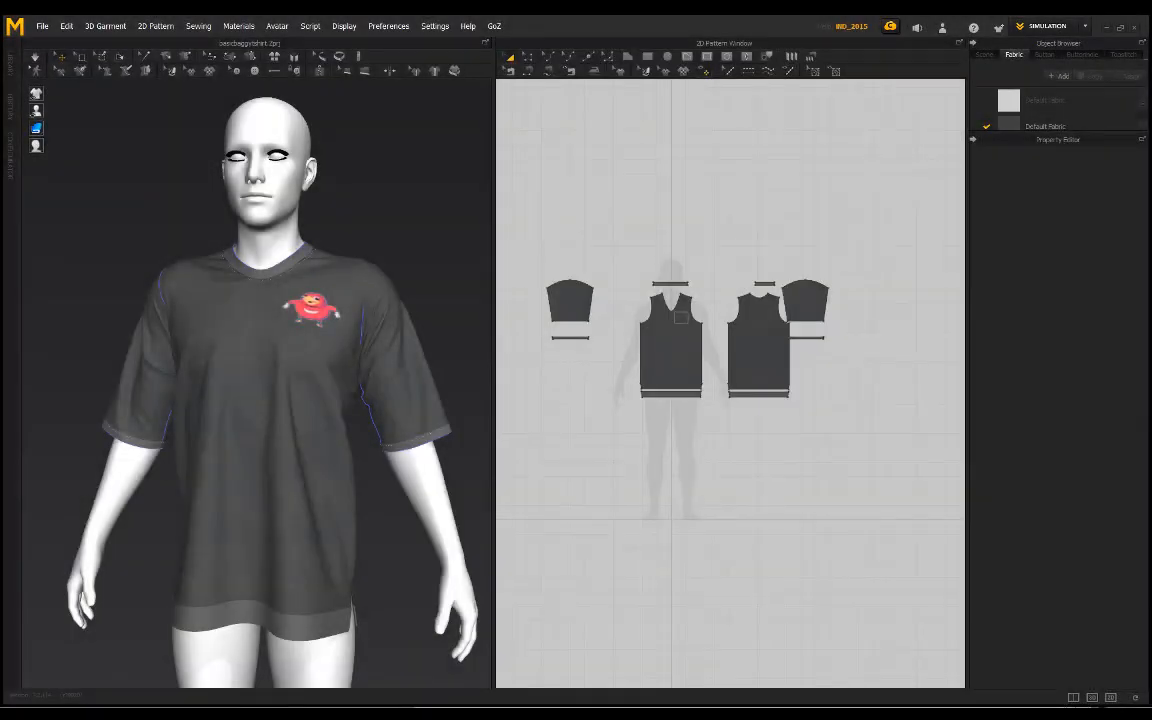
{"action": "key", "text": "2"}
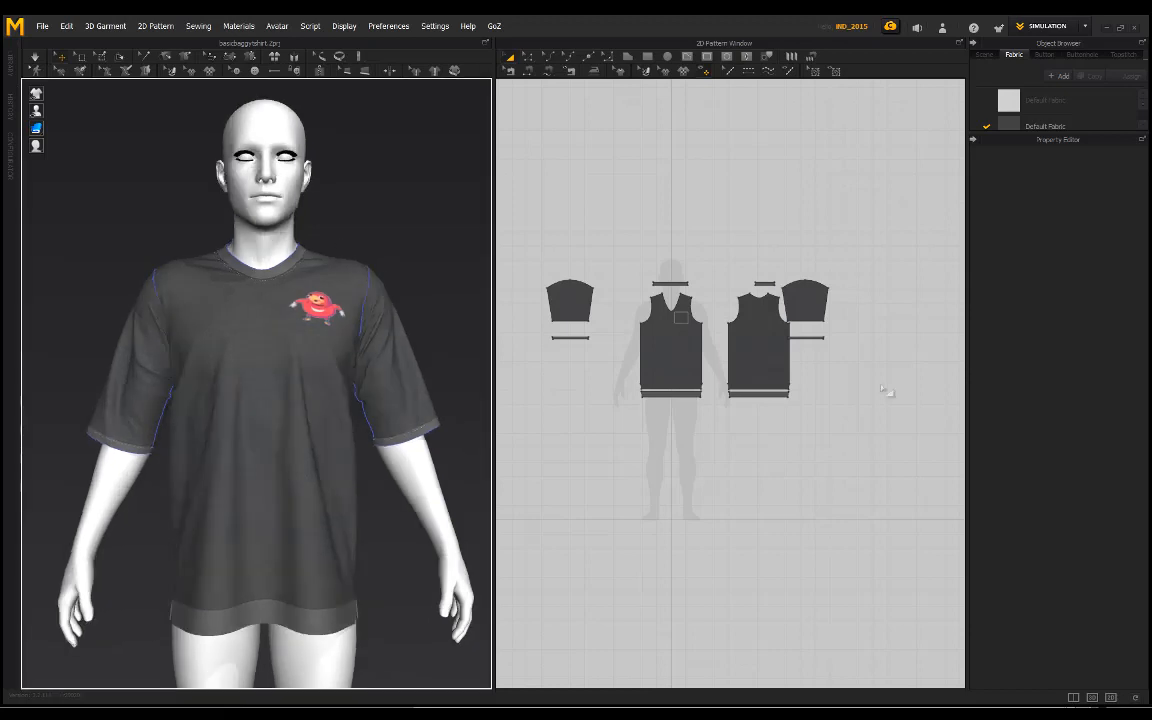
Step: Check the properties of the shirt's pattern pieces and the dark Default Fabric's material settings, leaving nothing selected
{"action": "left_click_drag", "start_coordinate": [866, 431], "coordinate": [528, 212]}
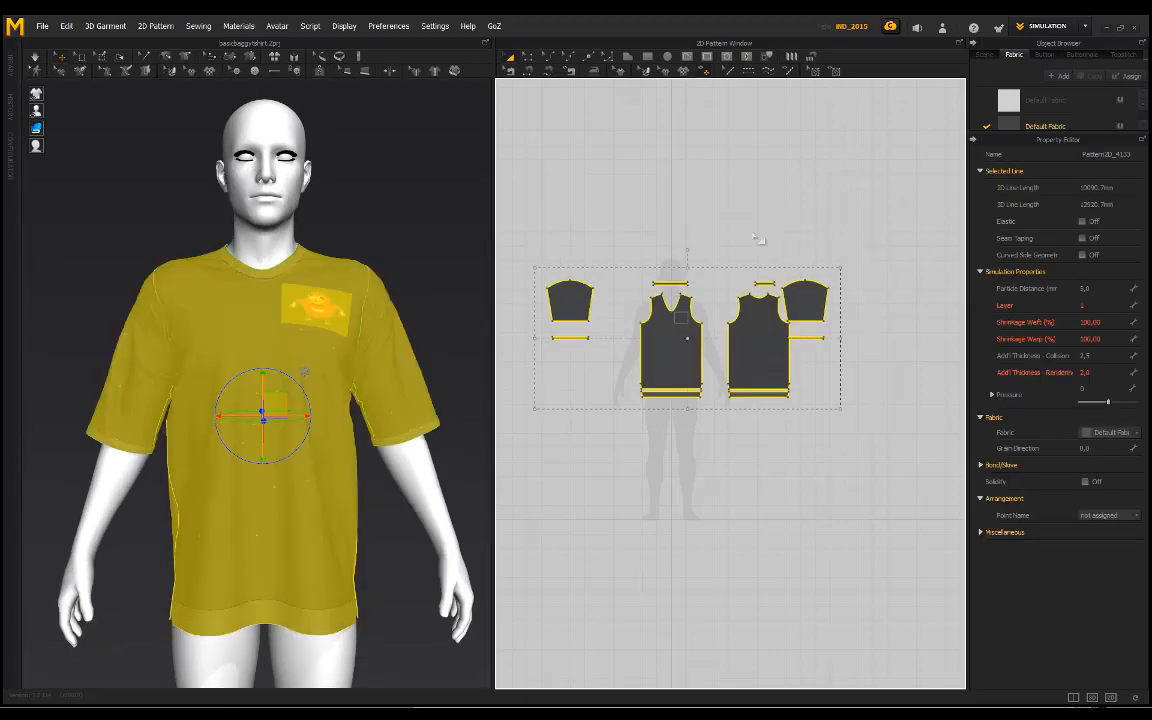
{"action": "left_click", "coordinate": [700, 217]}
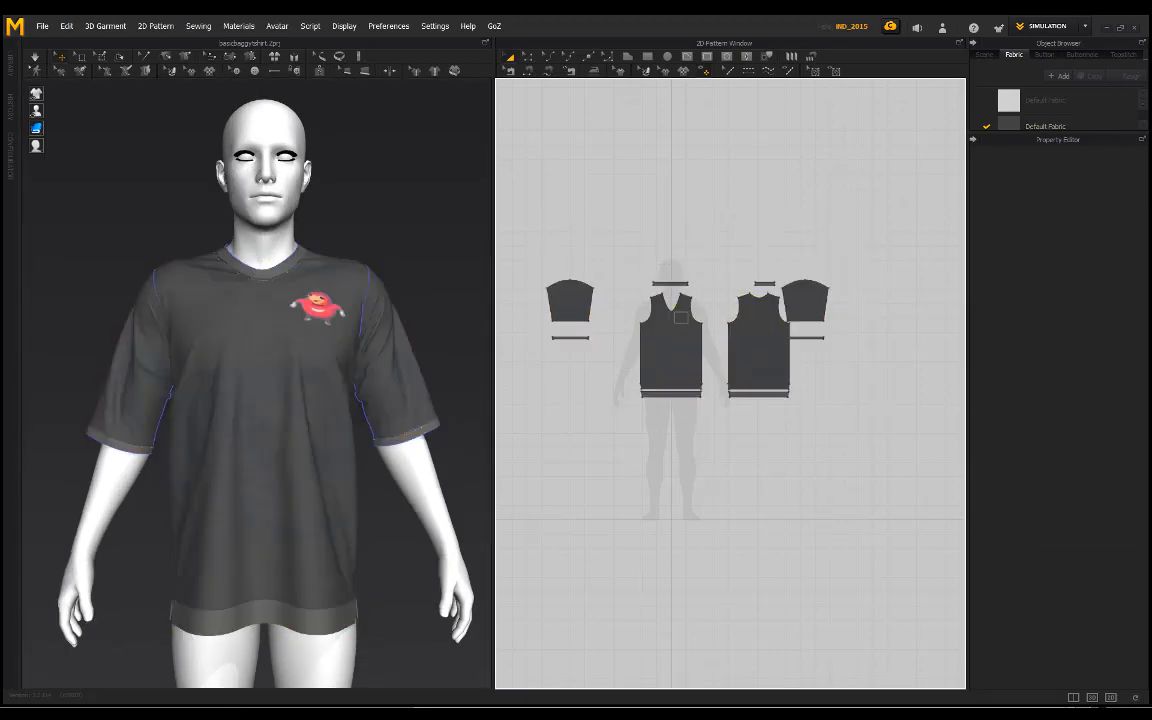
{"action": "right_click_drag", "start_coordinate": [229, 189], "coordinate": [276, 224]}
{"action": "left_click", "coordinate": [682, 362]}
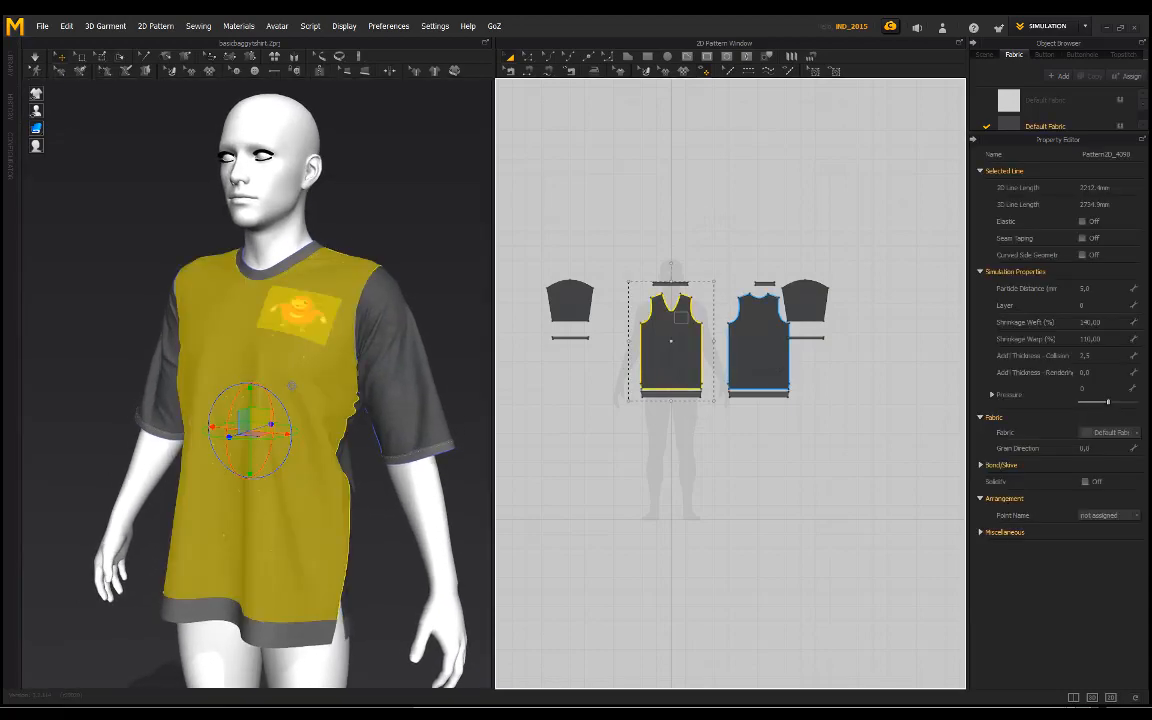
{"action": "left_click", "coordinate": [750, 362], "text": "shift"}
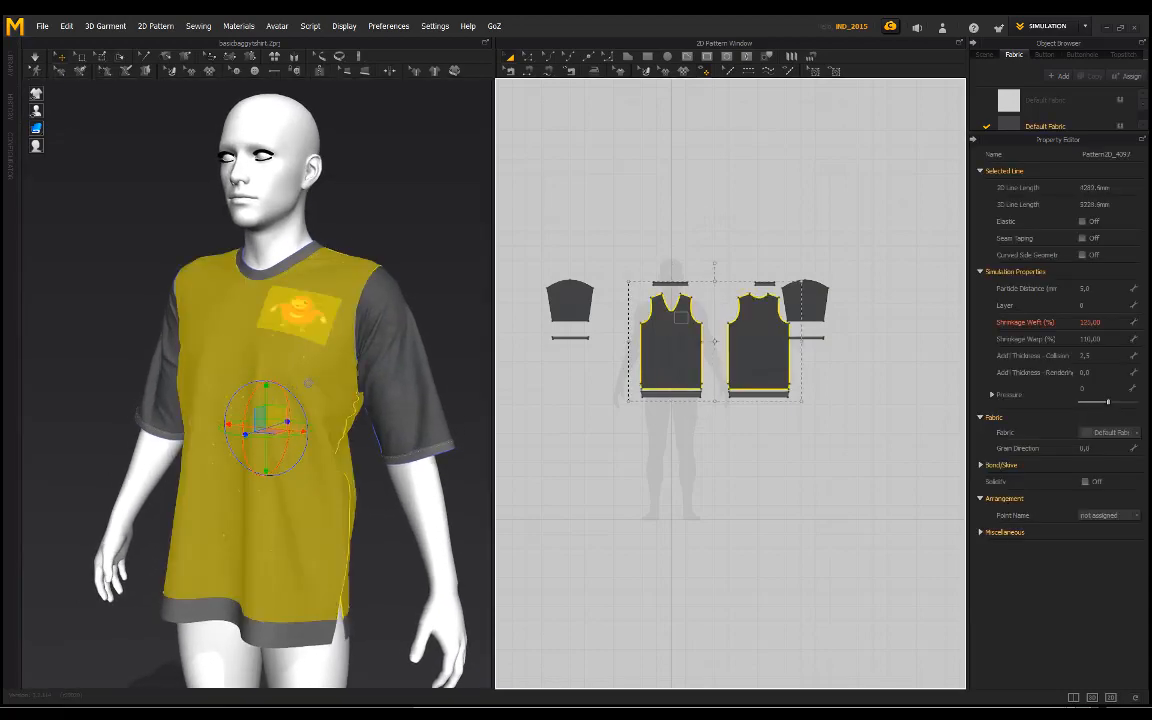
{"action": "left_click", "coordinate": [1016, 124]}
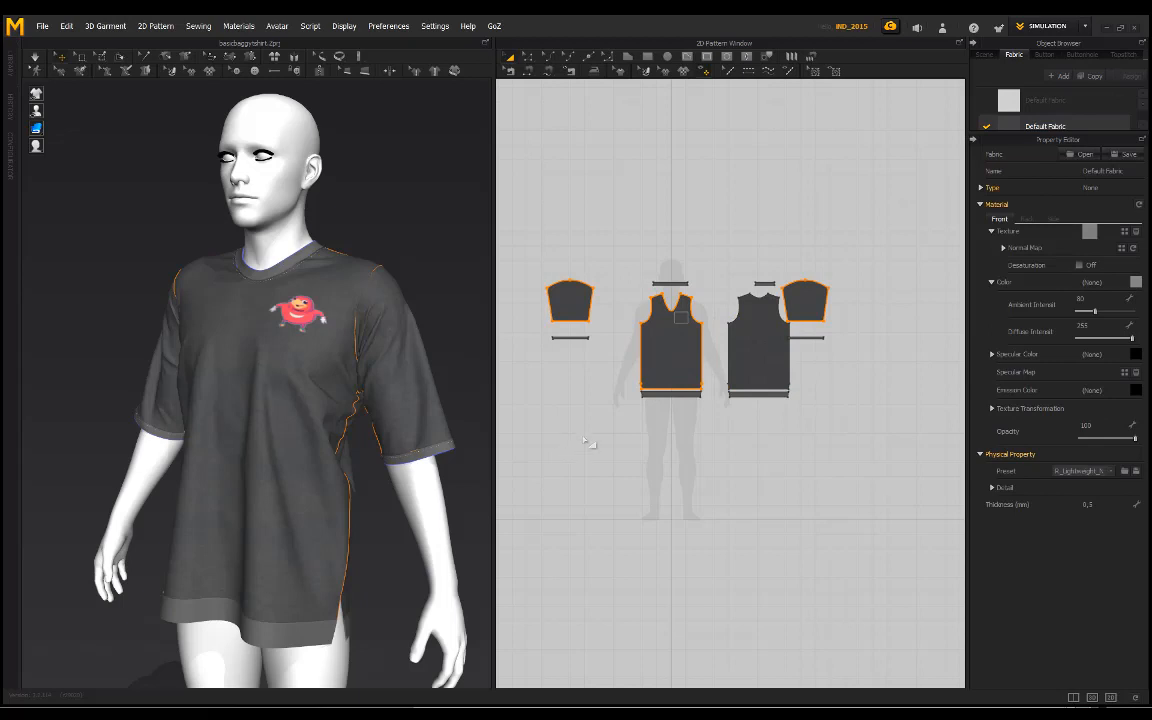
{"action": "left_click", "coordinate": [602, 187]}
Step: Examine the finished T-shirt from the back and front, including the chest graphic at close range, ending in a front view
{"action": "right_click_drag", "start_coordinate": [342, 208], "coordinate": [342, 401]}
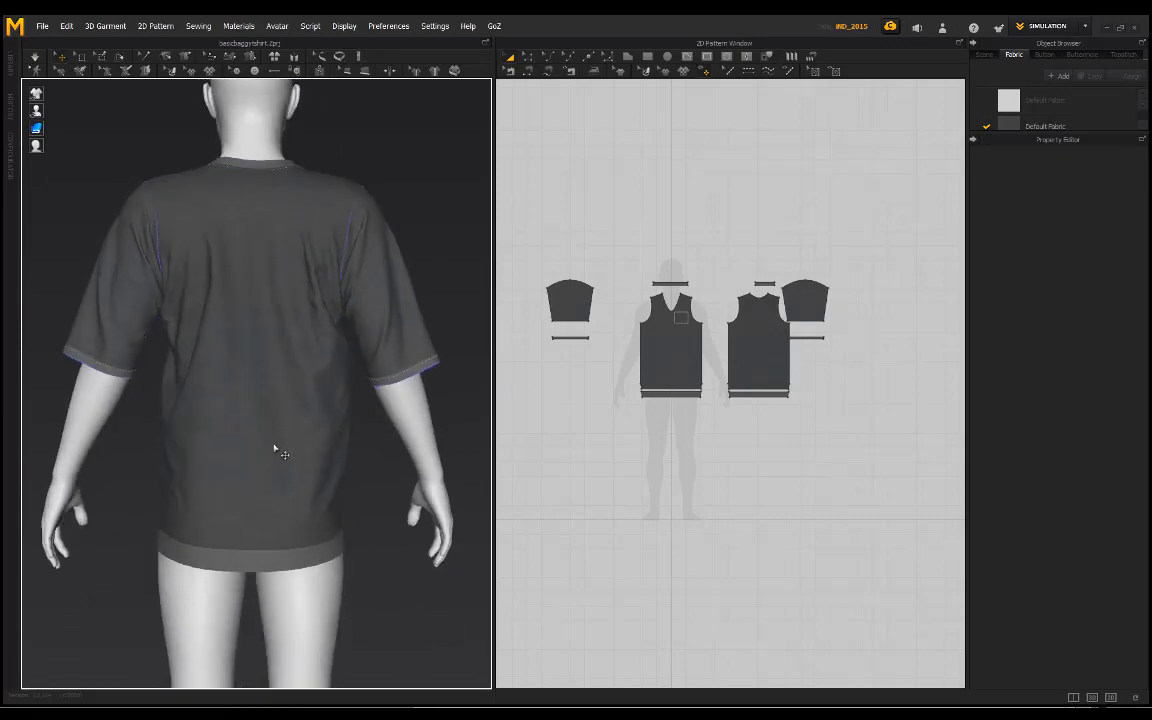
{"action": "scroll", "coordinate": [290, 445], "scroll_direction": "down", "scroll_amount": 3}
{"action": "right_click_drag", "start_coordinate": [290, 445], "coordinate": [214, 312]}
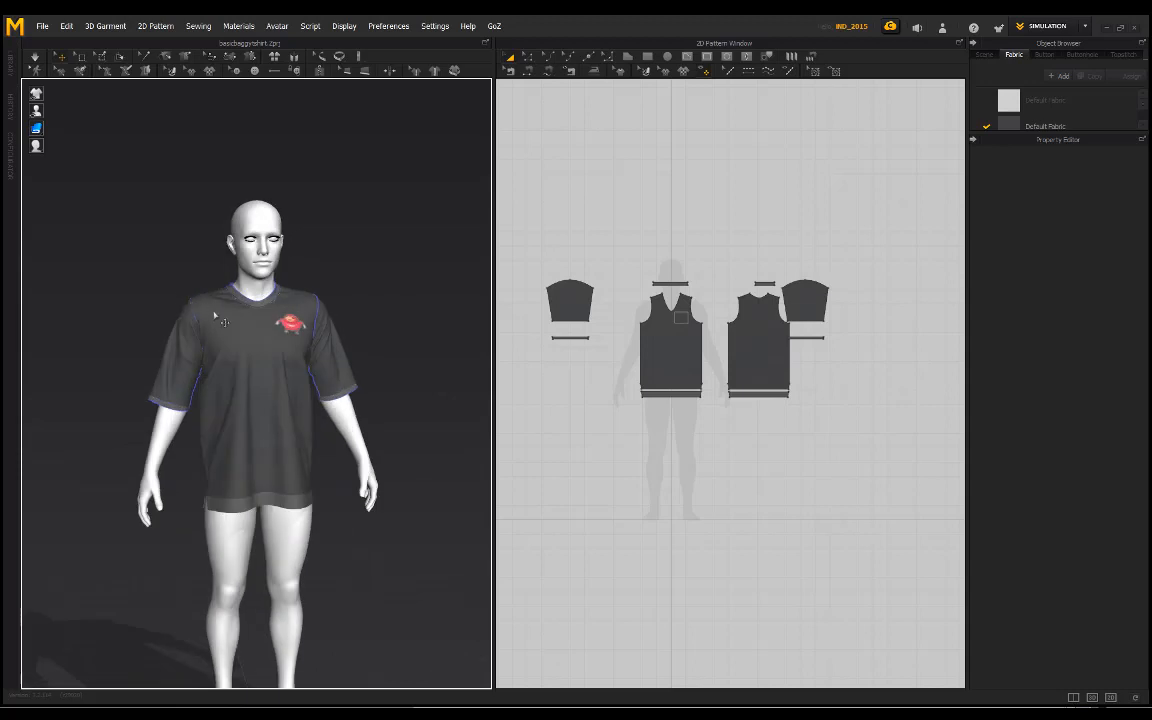
{"action": "scroll", "coordinate": [316, 371], "scroll_direction": "up", "scroll_amount": 5}
{"action": "right_click_drag", "start_coordinate": [344, 390], "coordinate": [282, 295]}
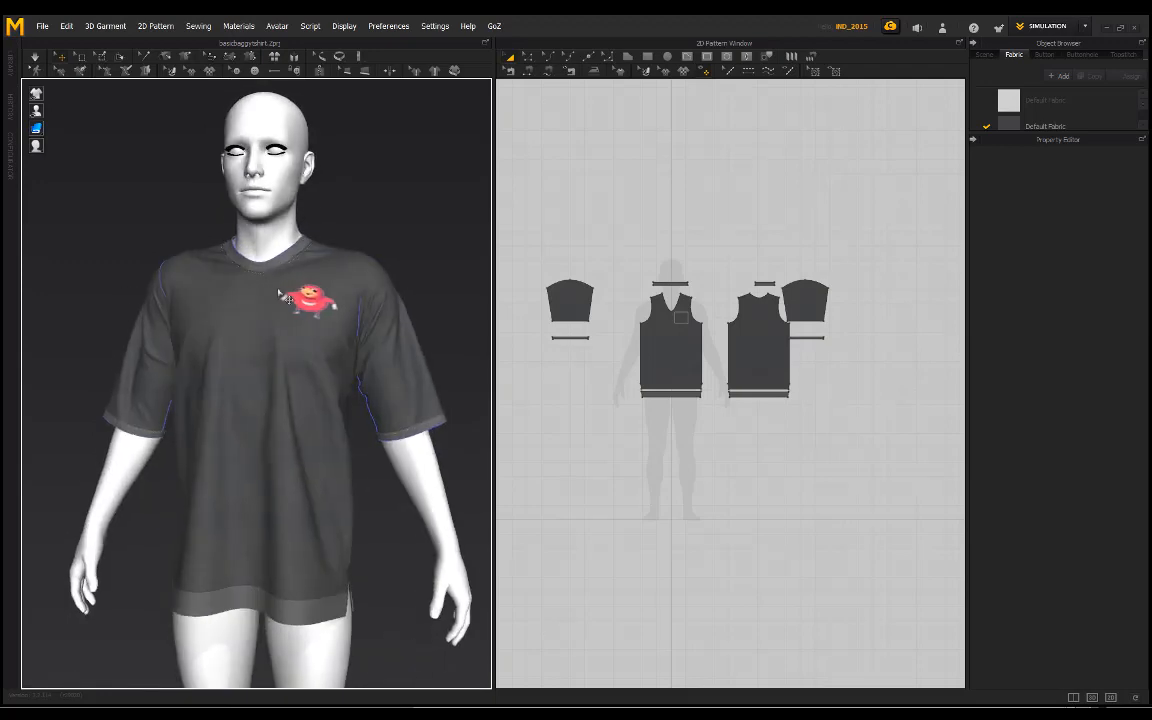
{"action": "scroll", "coordinate": [282, 330], "scroll_direction": "up", "scroll_amount": 5}
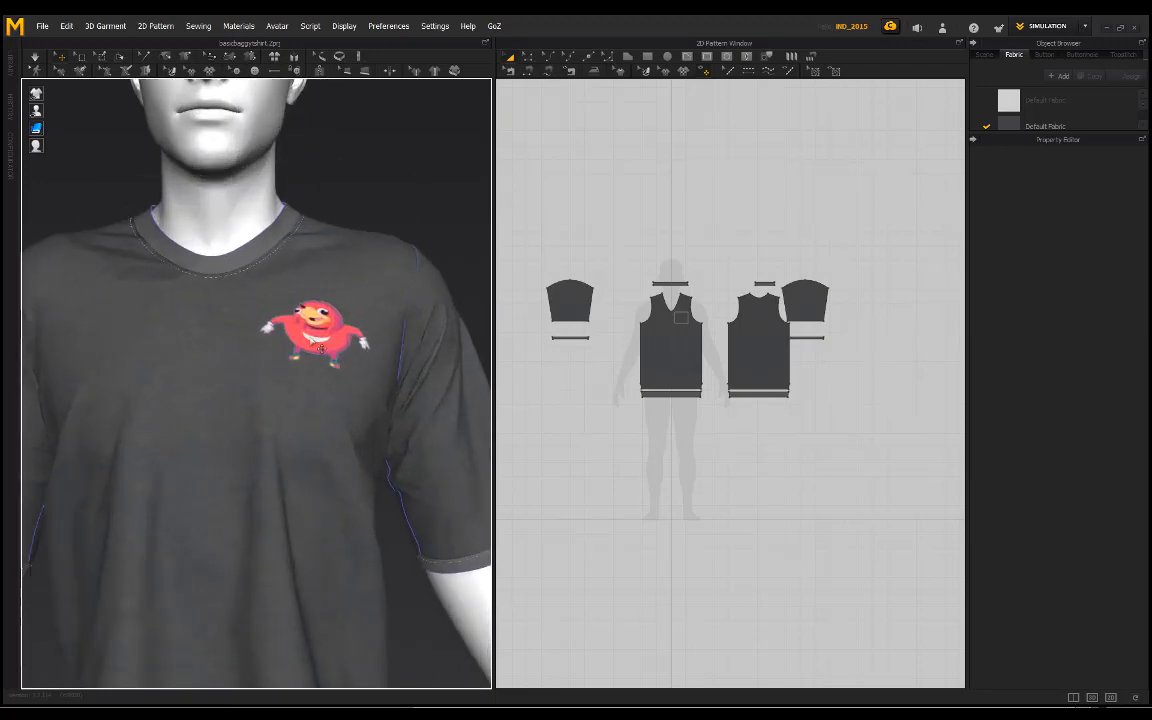
{"action": "scroll", "coordinate": [326, 352], "scroll_direction": "down", "scroll_amount": 6}
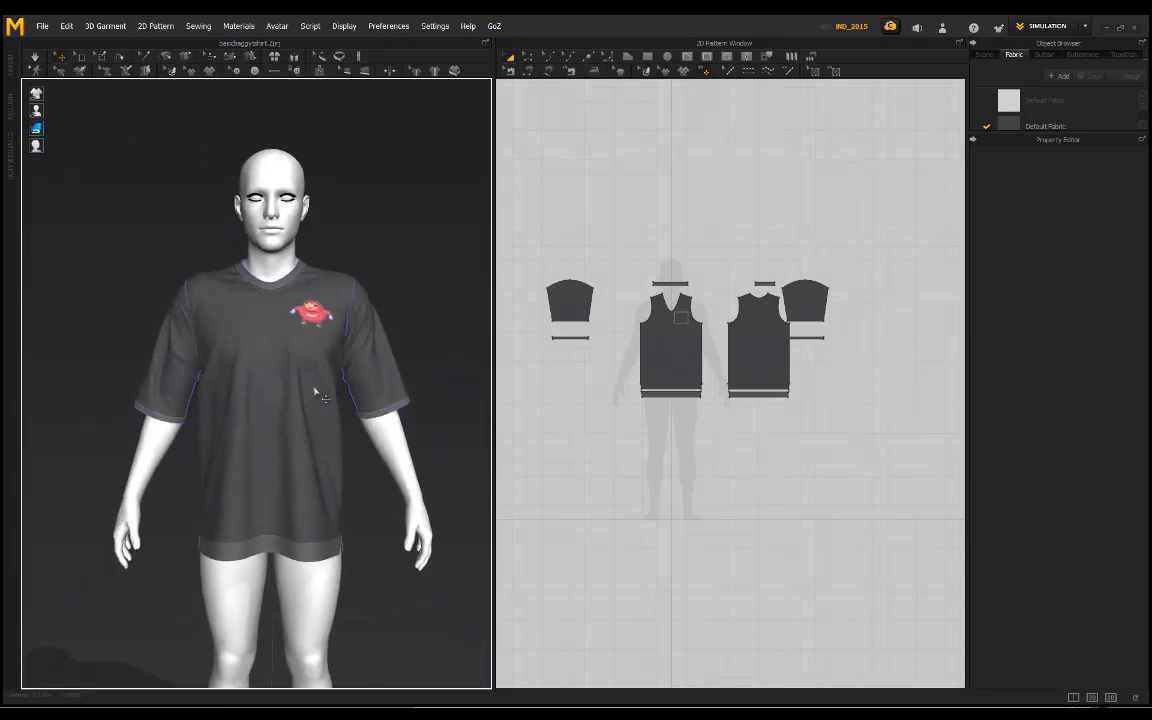
{"action": "scroll", "coordinate": [335, 405], "scroll_direction": "up", "scroll_amount": 2}
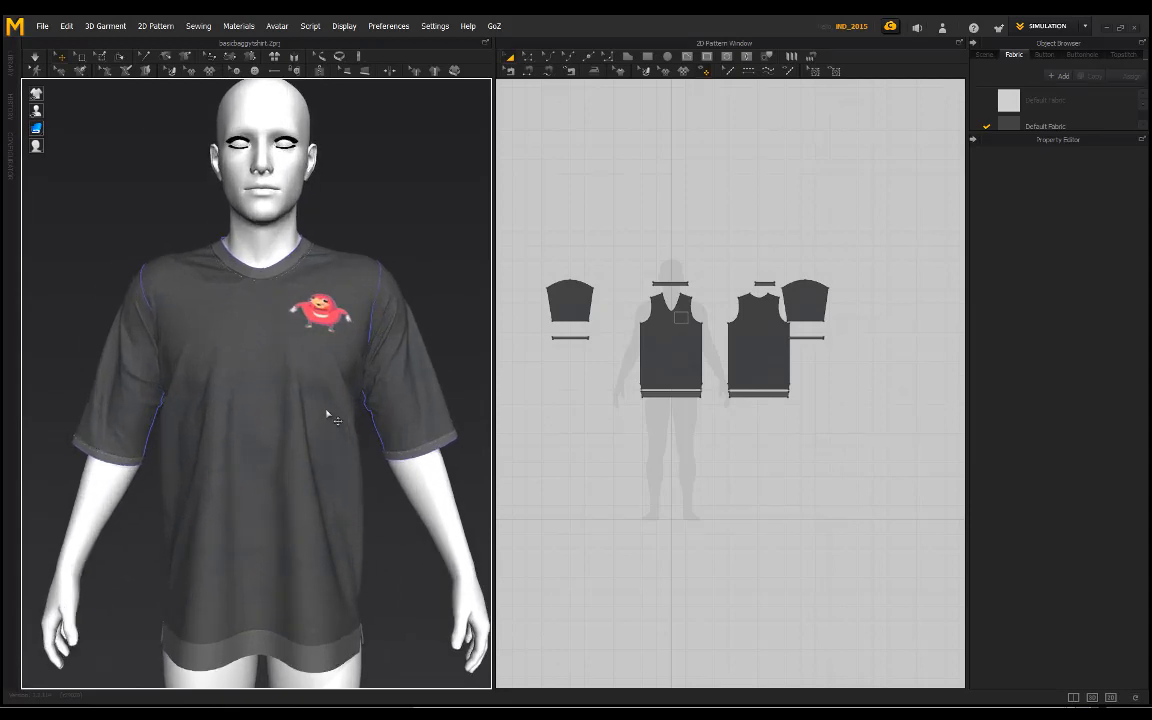